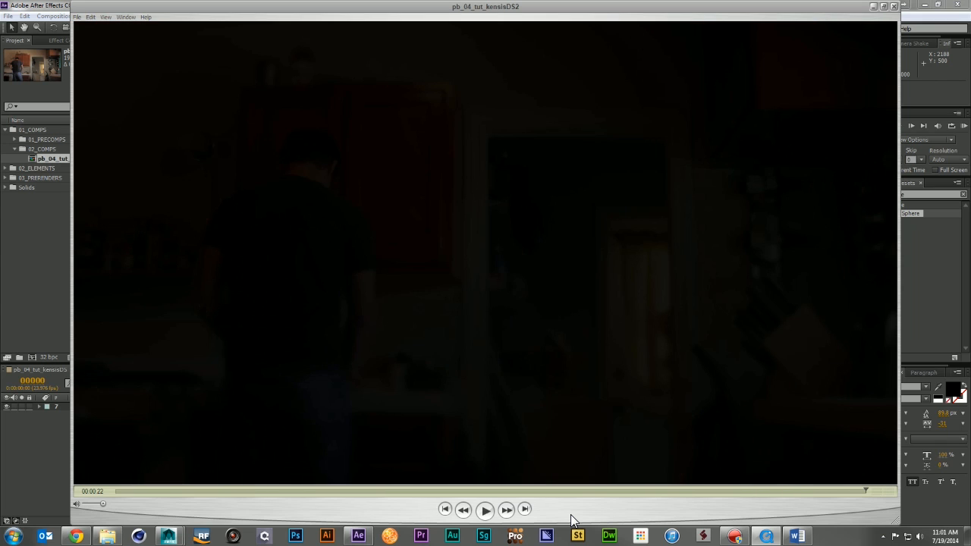
- Close the video player and play a RAM preview of the kitchen source composition
click(895, 7)
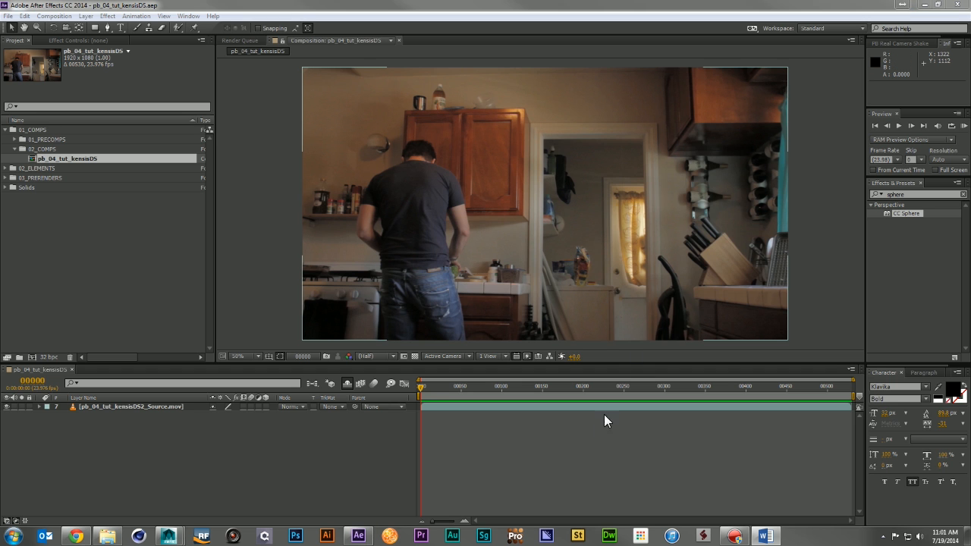
key(KP_0)
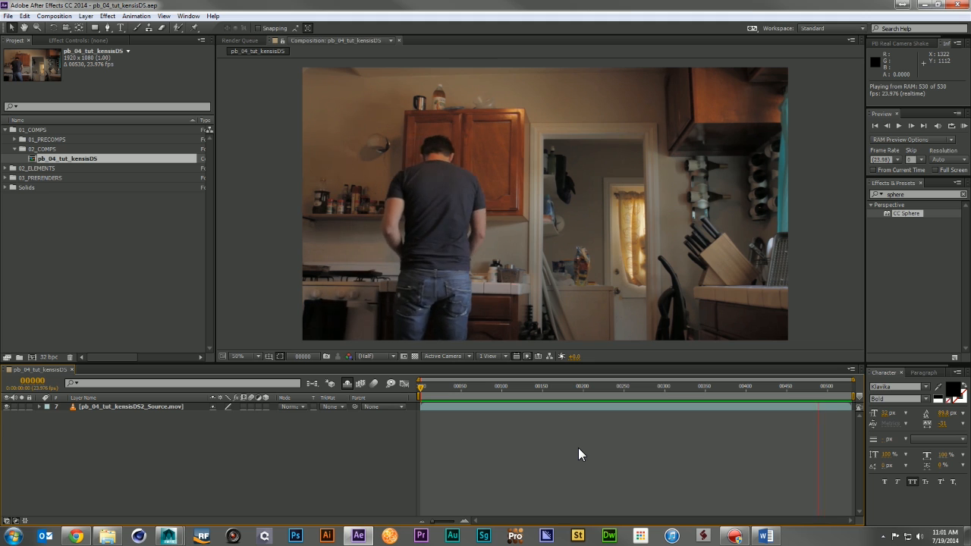
key(space)
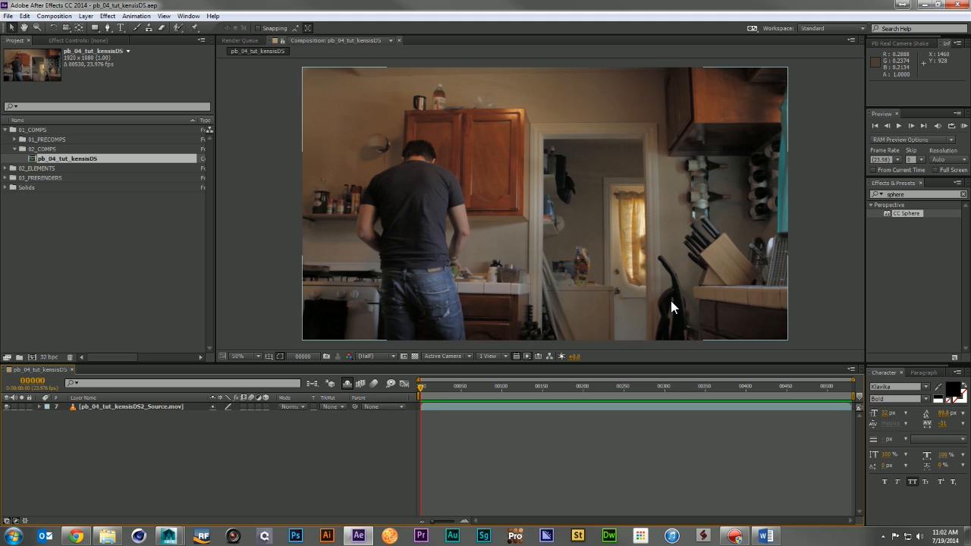
- Remove the shy setting from the KNIFE_BLOCK and BG_CLEAN layers and keep the other shy layers hidden
click(347, 383)
click(214, 443)
click(213, 449)
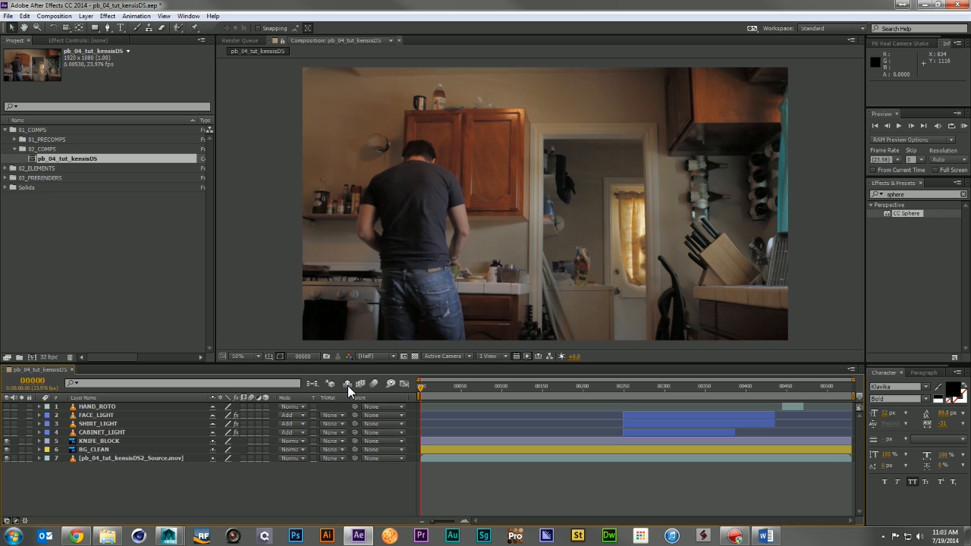
click(348, 386)
- Solo the KNIFE_BLOCK layer and the BG_CLEAN layer one after the other to inspect each element alone
click(22, 408)
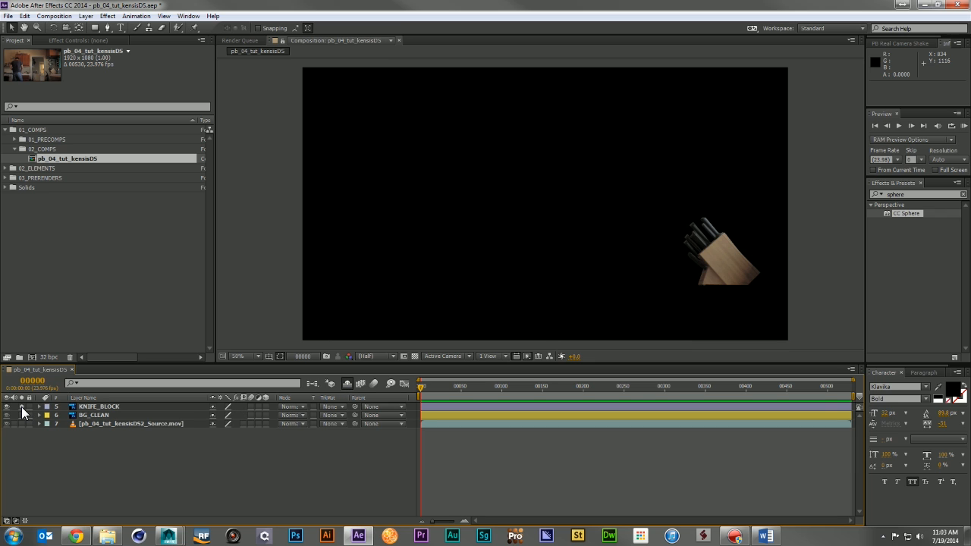
click(22, 407)
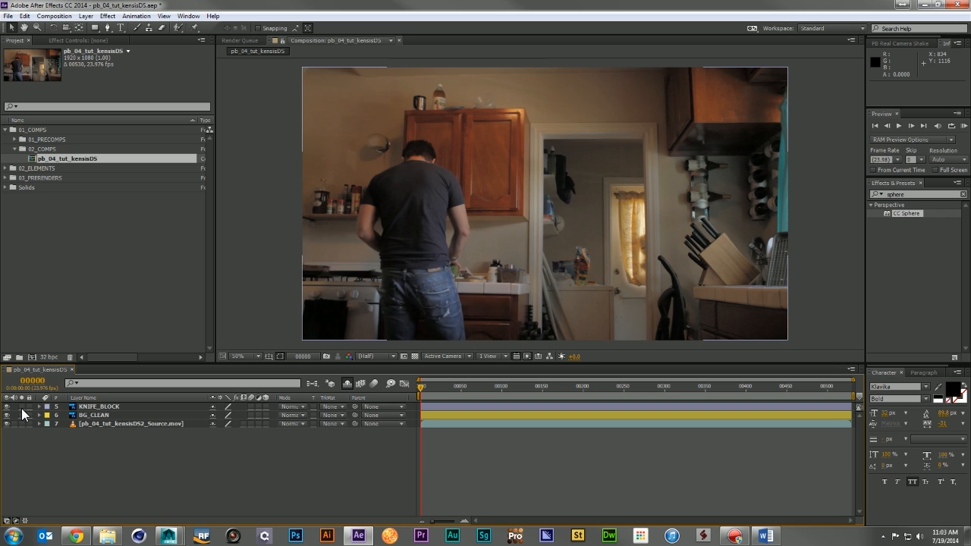
click(22, 415)
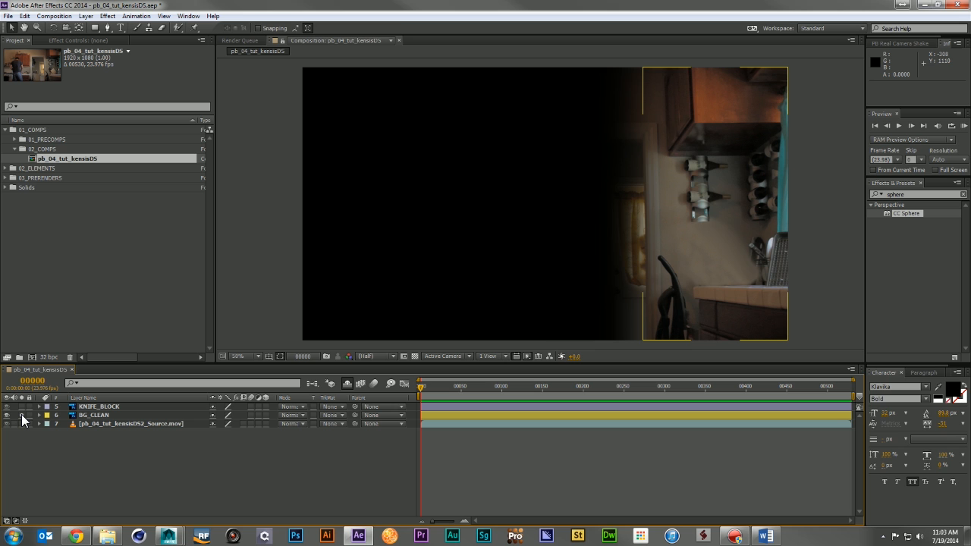
click(22, 416)
- Move to frame 265, where the man extends his arm, and add a two-node camera with the 50mm preset
click(95, 416)
drag(534, 387, 636, 395)
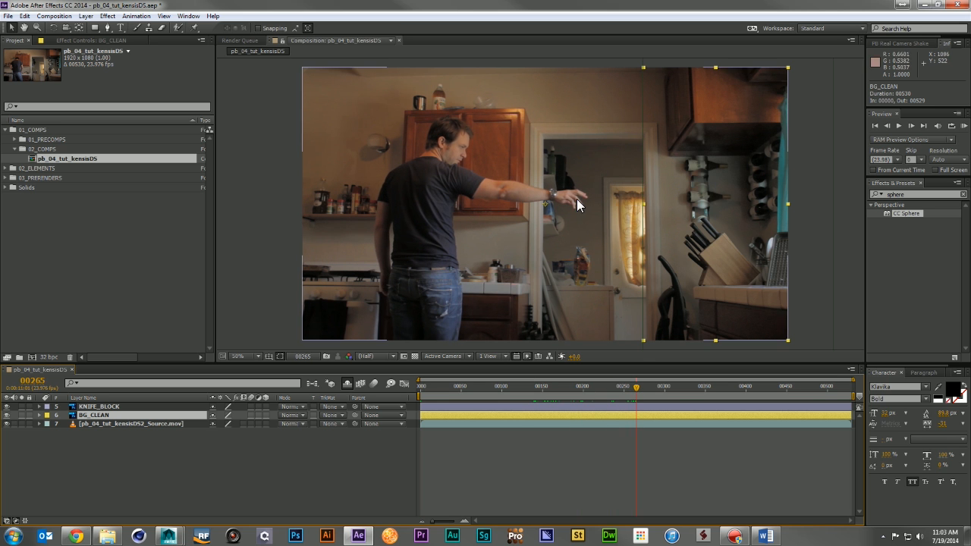
click(331, 471)
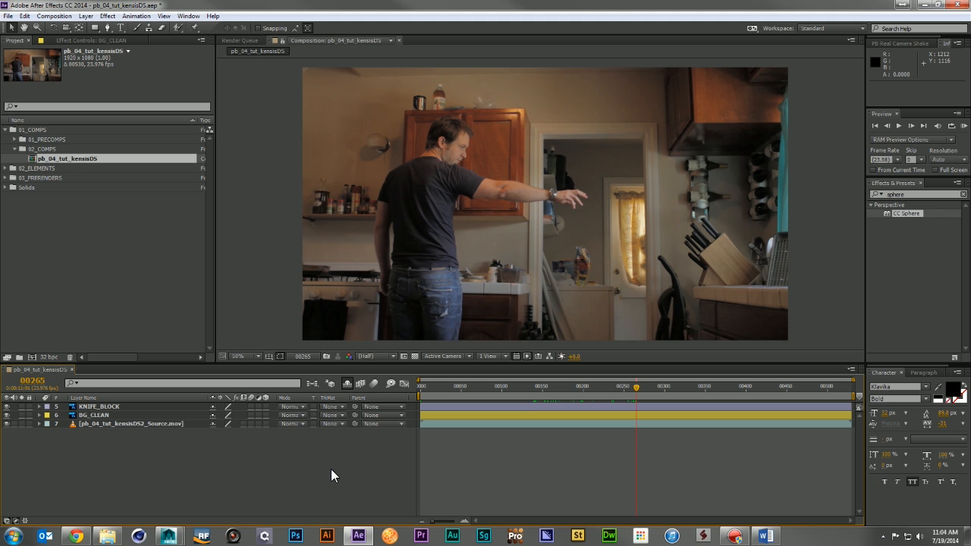
right_click(324, 457)
mouse_move(377, 340)
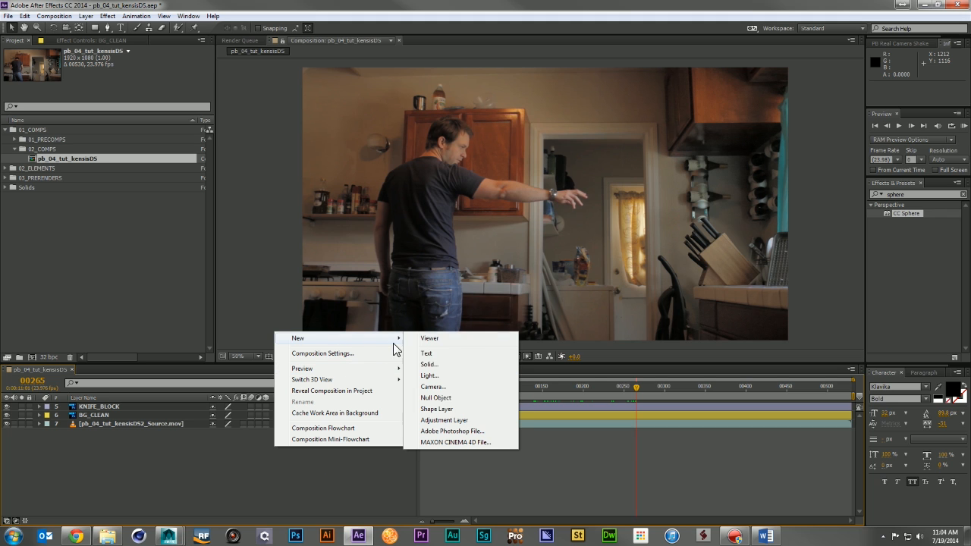
click(451, 386)
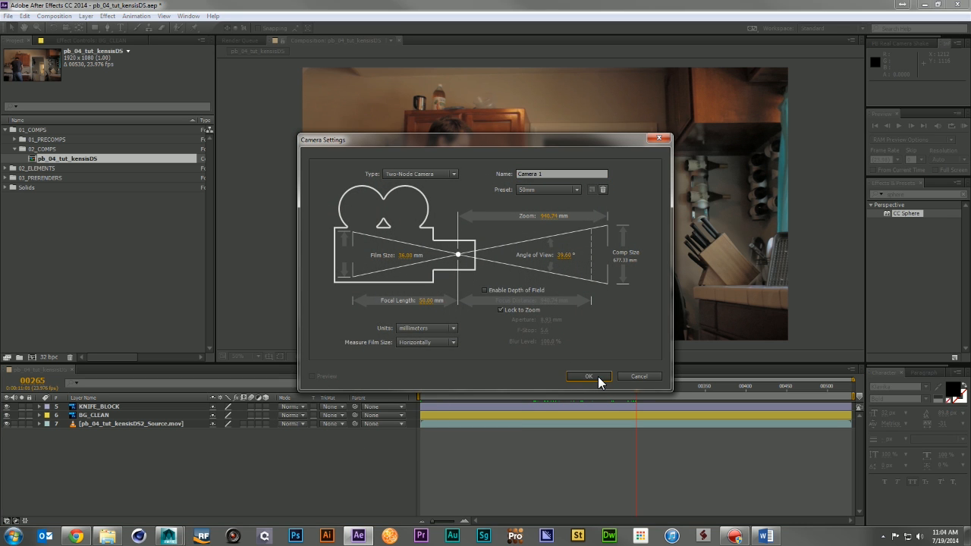
click(597, 376)
click(572, 302)
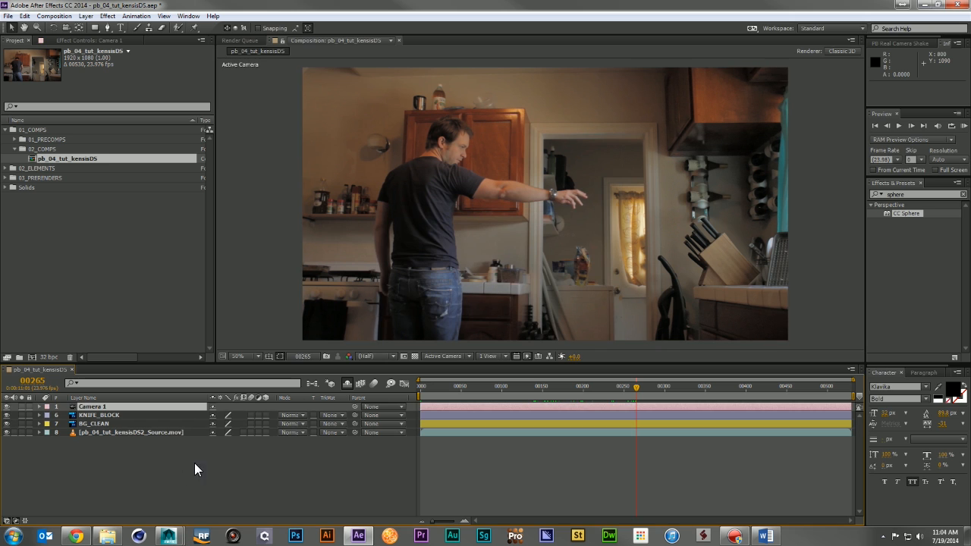
- Add a null object to the composition and try to rename it Hand Tracker Null
right_click(173, 466)
mouse_move(270, 354)
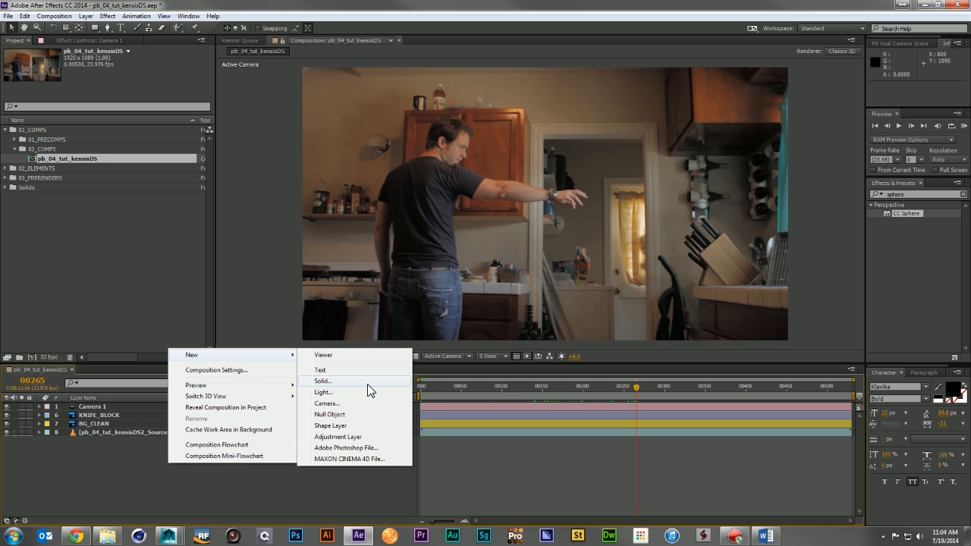
click(356, 410)
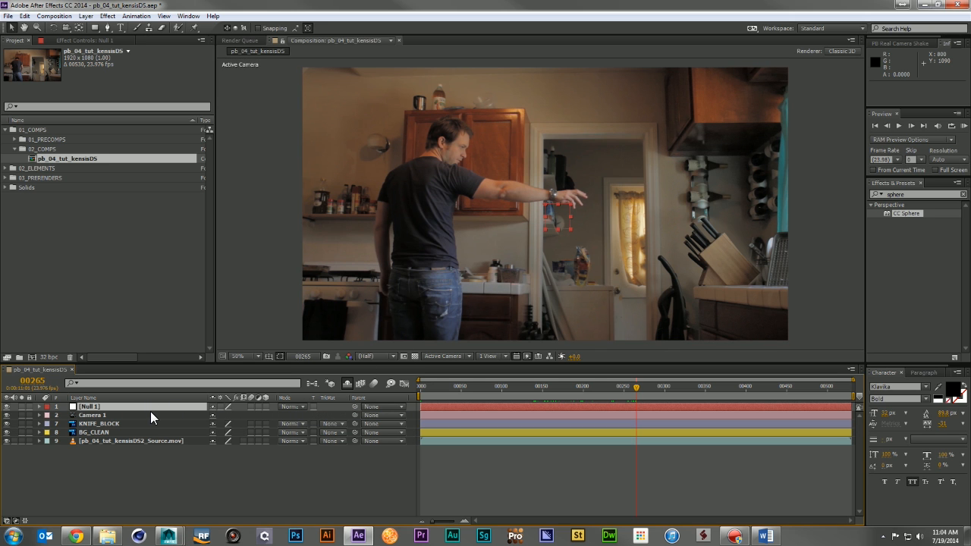
key(Return)
text(Hand Track)
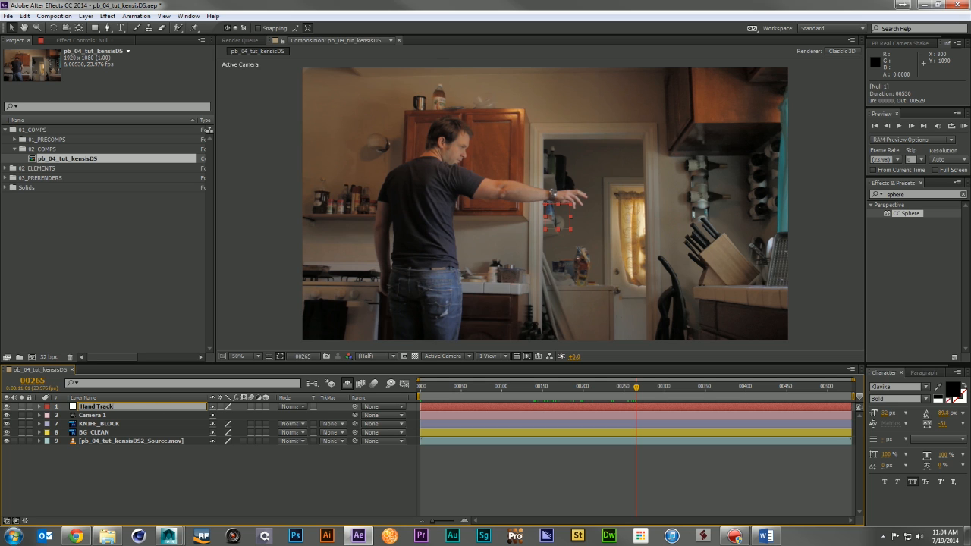
text(er Null)
key(Return)
- Open the source footage in the layer viewer, go to frame 445, and start a position motion track
double_click(56, 441)
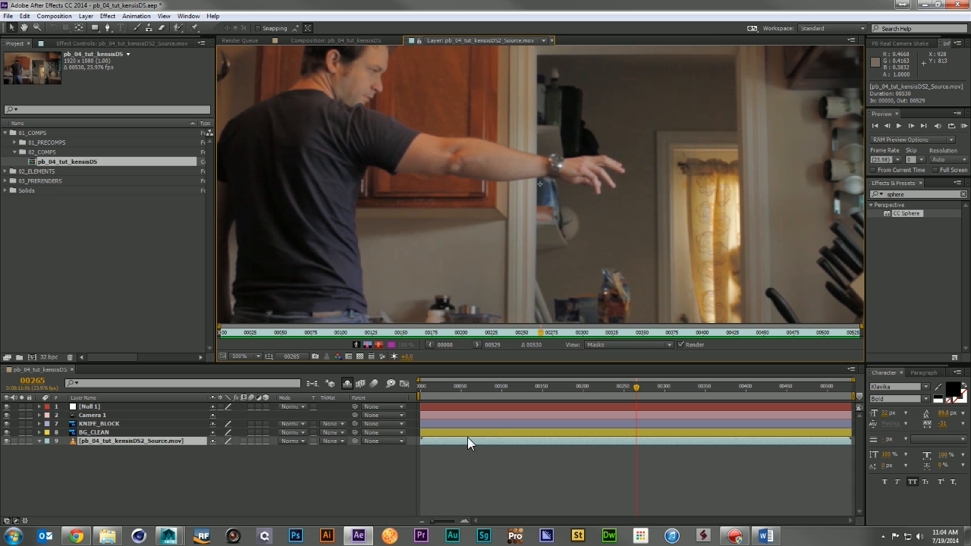
drag(602, 386, 781, 395)
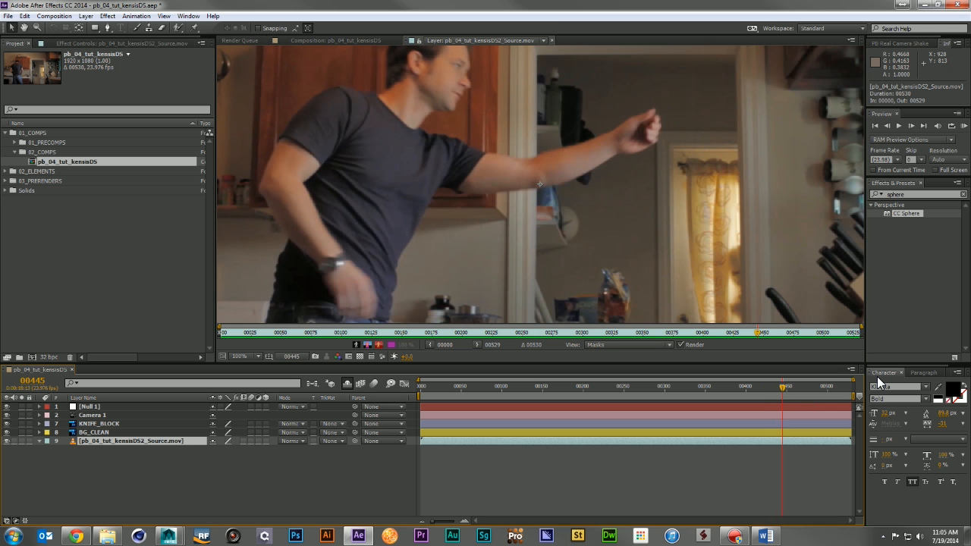
click(964, 367)
click(932, 371)
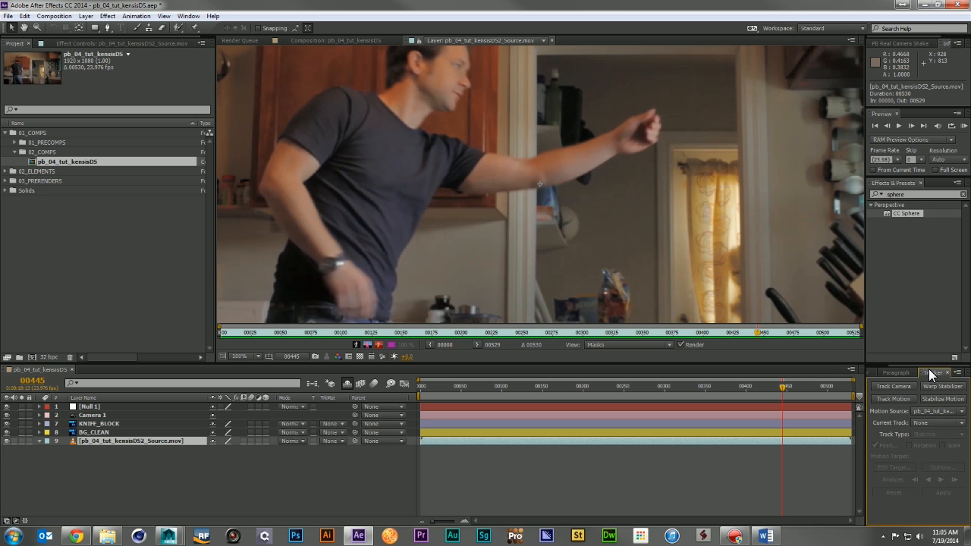
click(886, 400)
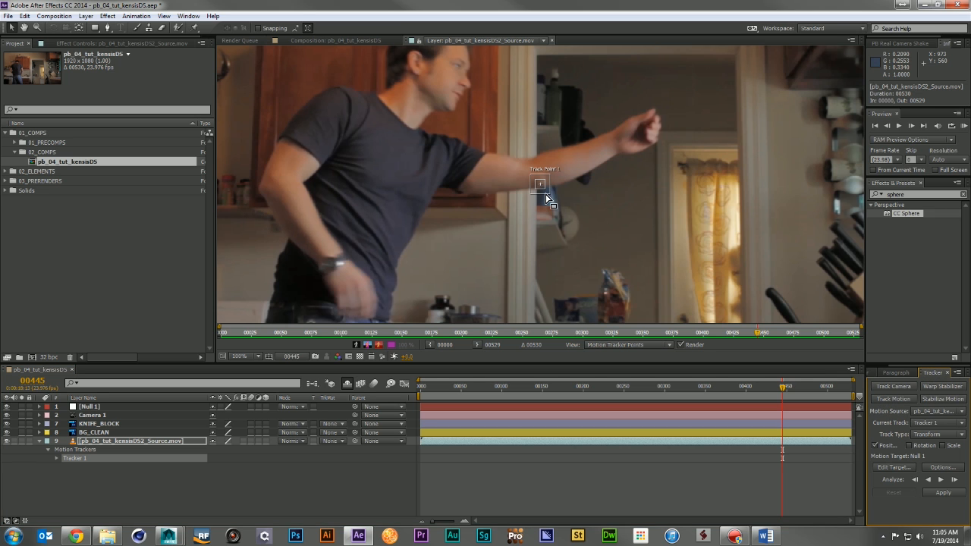
- Place Track Point 1 on the top of the man's raised hand and enlarge its search region
drag(550, 196, 655, 122)
key(ctrl+z)
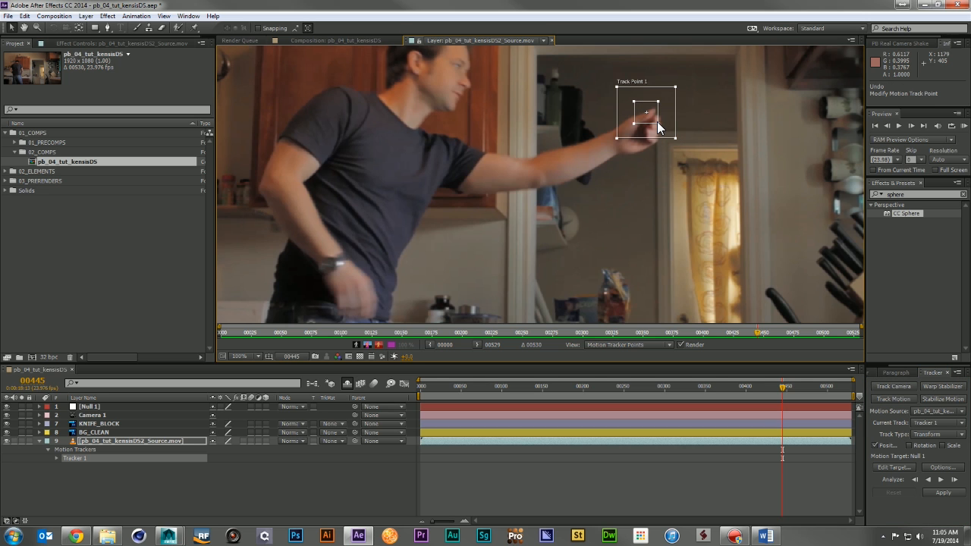
drag(674, 135, 678, 141)
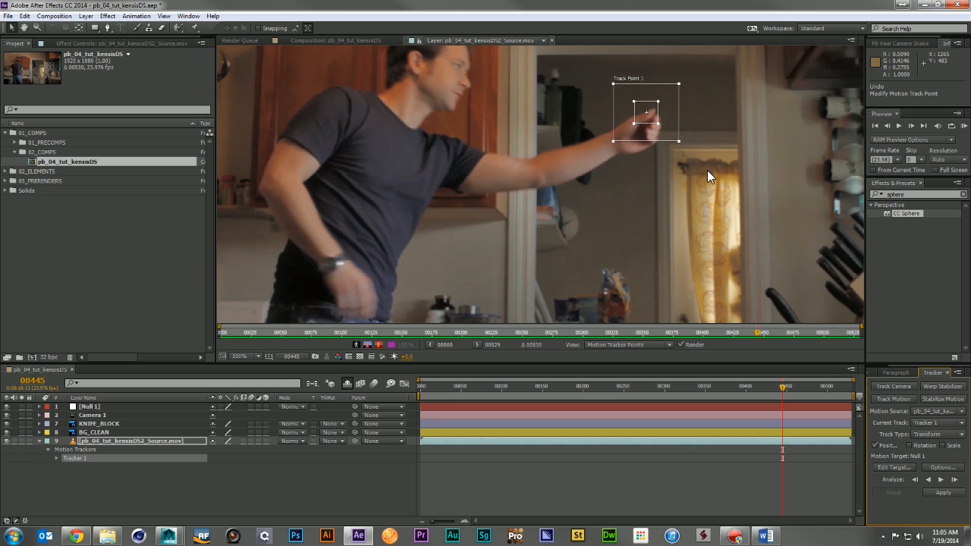
- Analyze the track frame by frame to frame 448, repositioning the track point on the hand at frames 446 and 447
click(953, 480)
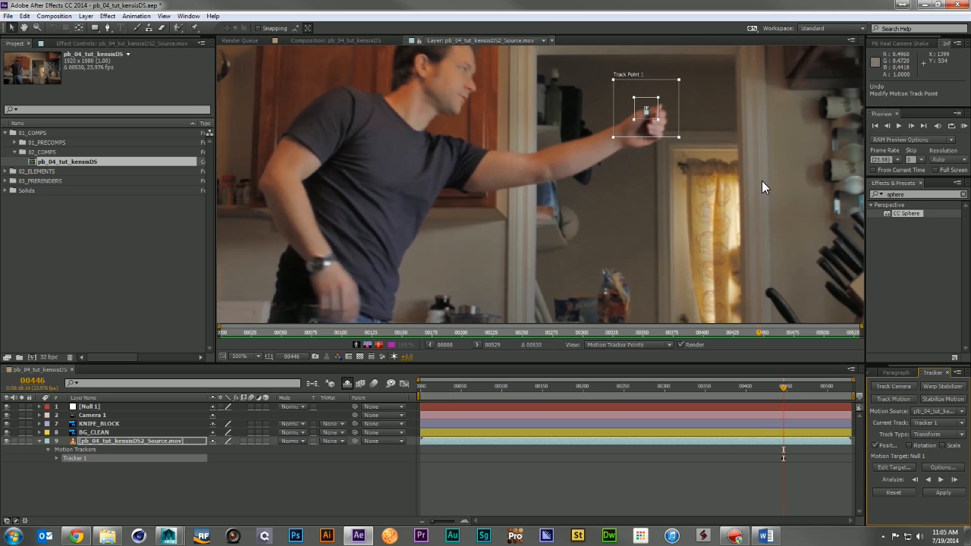
drag(643, 109, 659, 106)
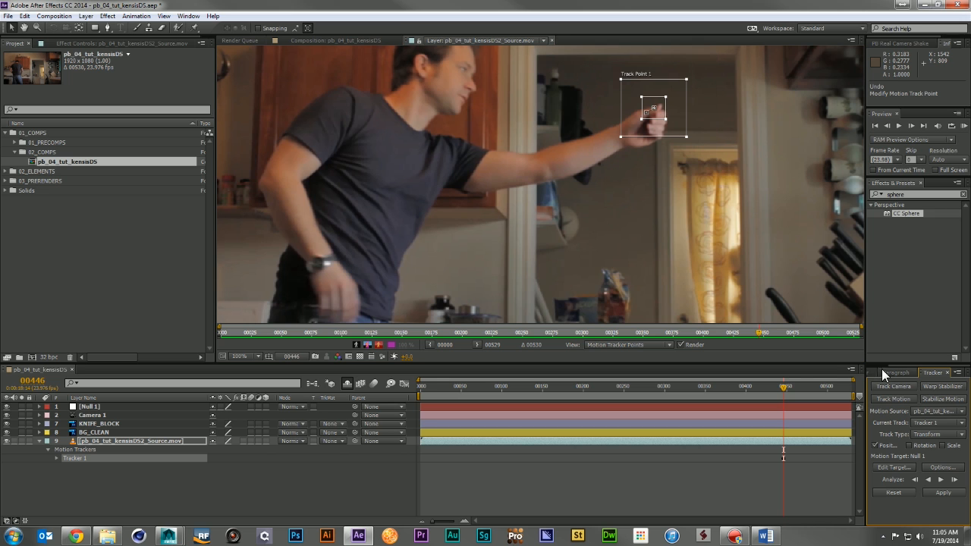
click(953, 480)
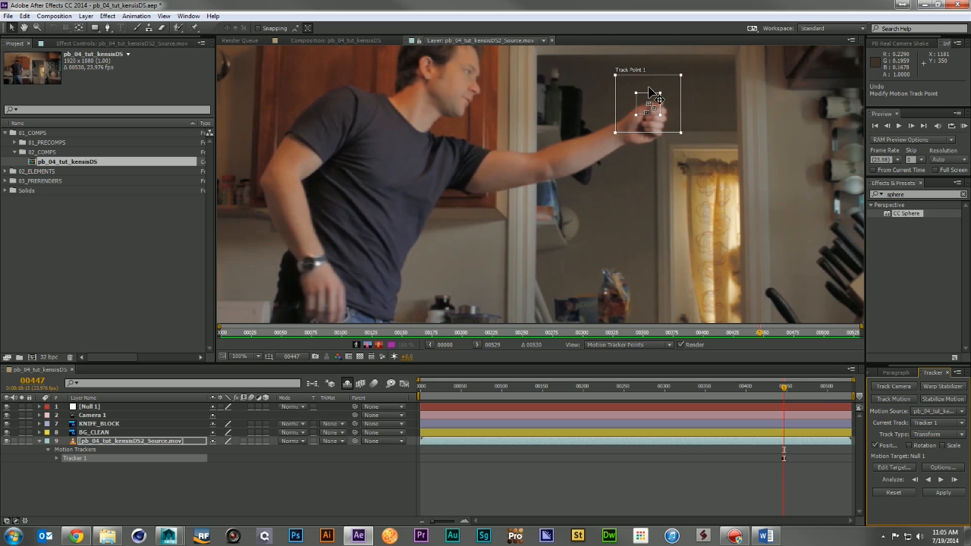
drag(651, 105, 658, 102)
click(953, 480)
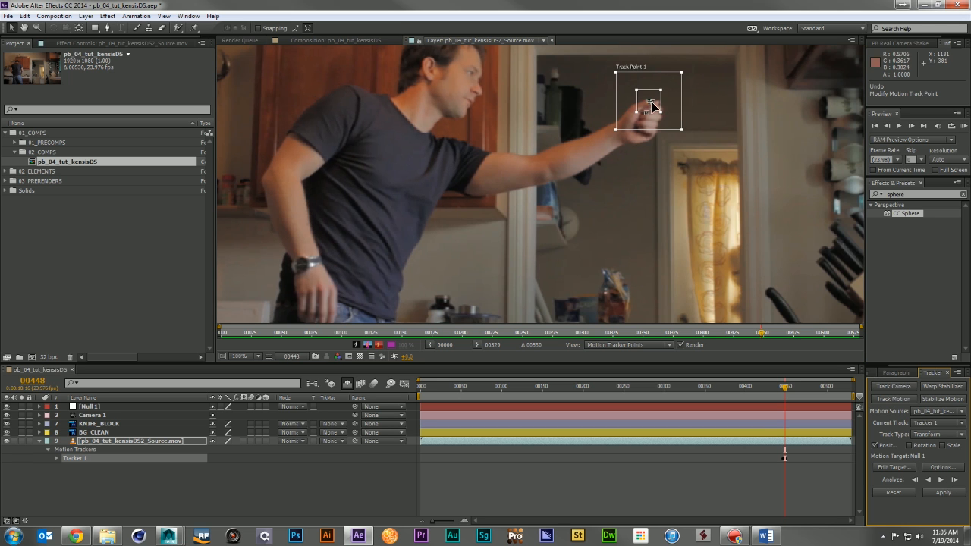
- Continue analyzing the hand track forward one frame at a time up to frame 459
click(953, 479)
click(954, 480)
click(953, 480)
click(953, 480)
click(953, 480)
click(954, 480)
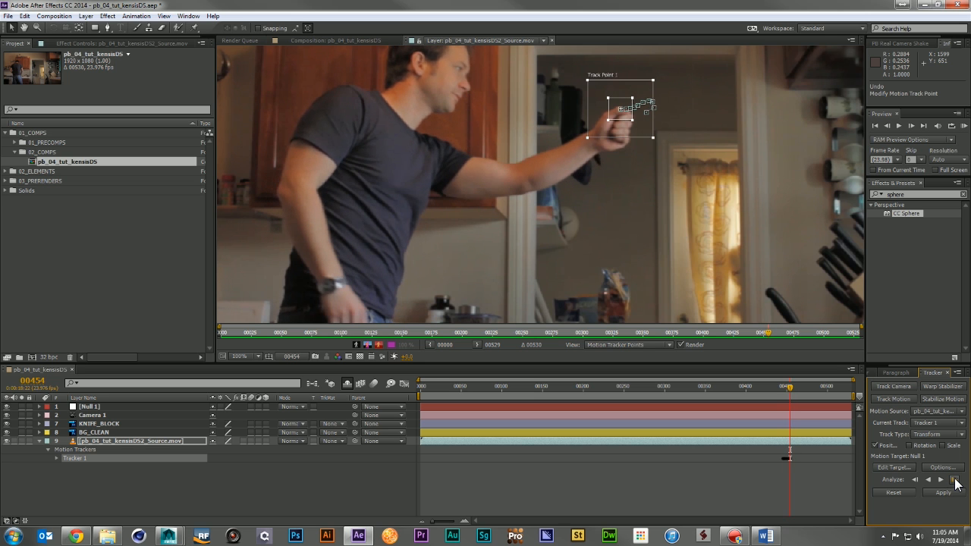
click(953, 480)
click(953, 480)
click(954, 480)
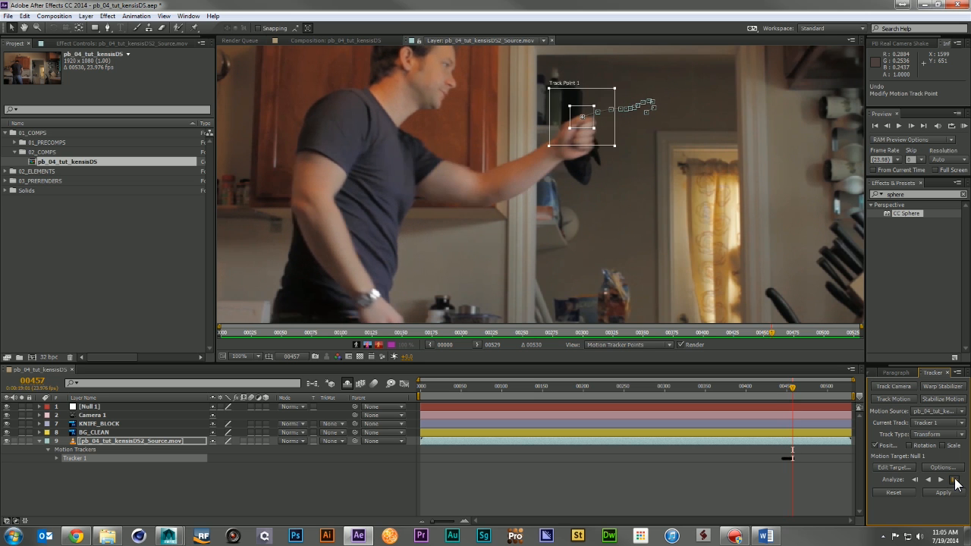
click(954, 480)
click(954, 480)
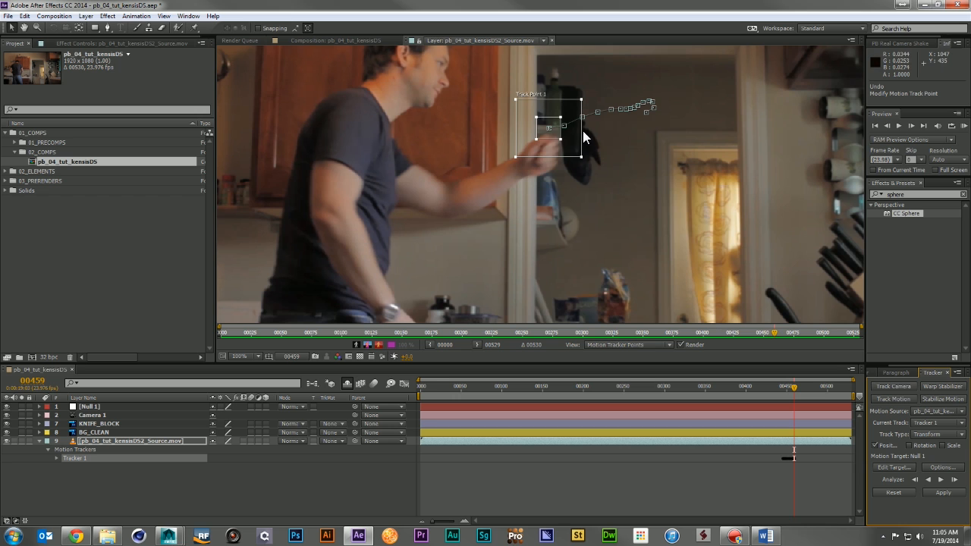
- Analyze on to frame 465, moving the track point back onto the hand at frames 459, 460 and 462
drag(563, 143, 553, 140)
click(953, 480)
drag(556, 122, 529, 148)
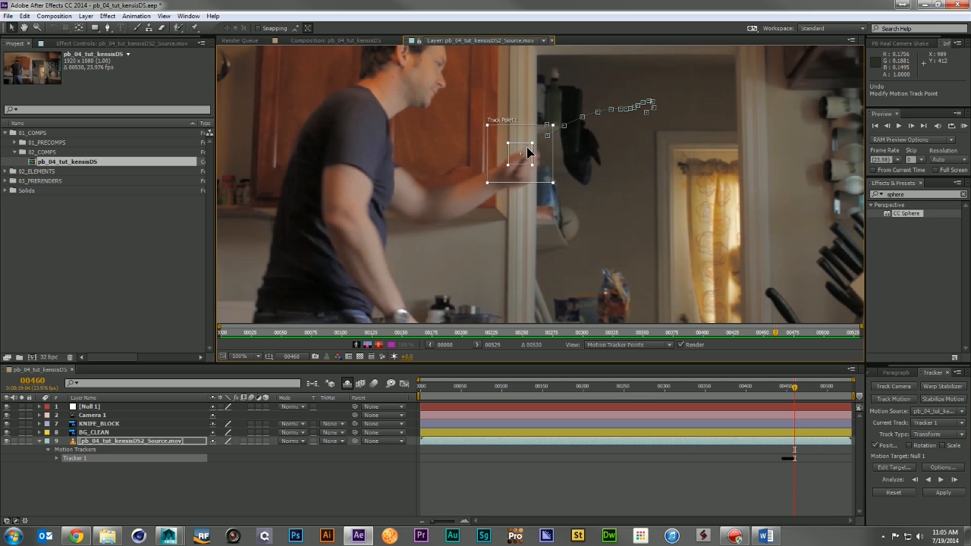
click(953, 478)
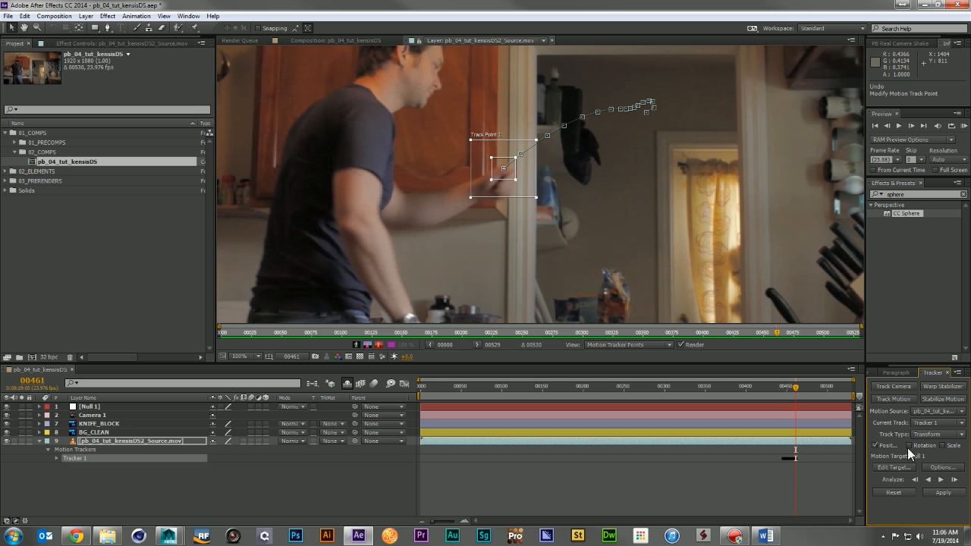
click(953, 478)
drag(509, 175, 484, 183)
click(952, 478)
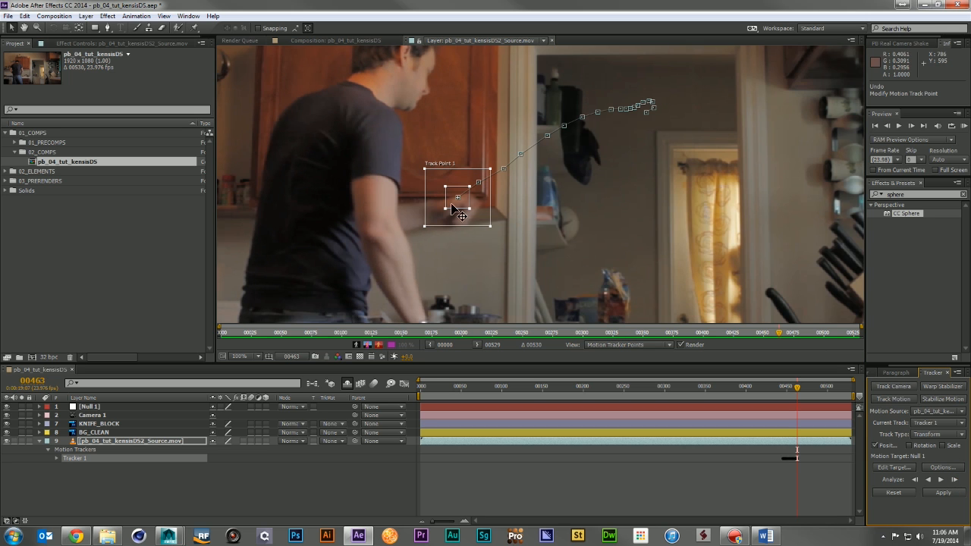
click(954, 481)
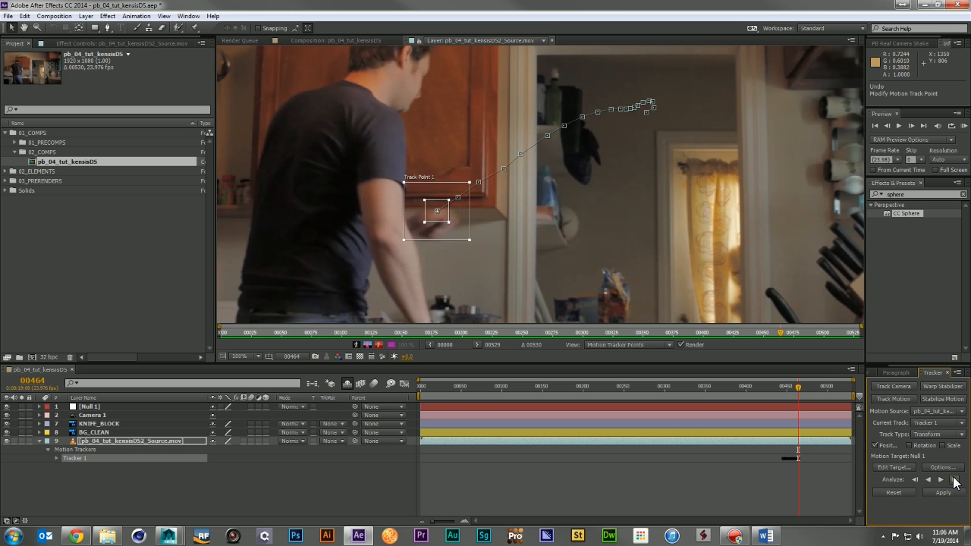
click(954, 481)
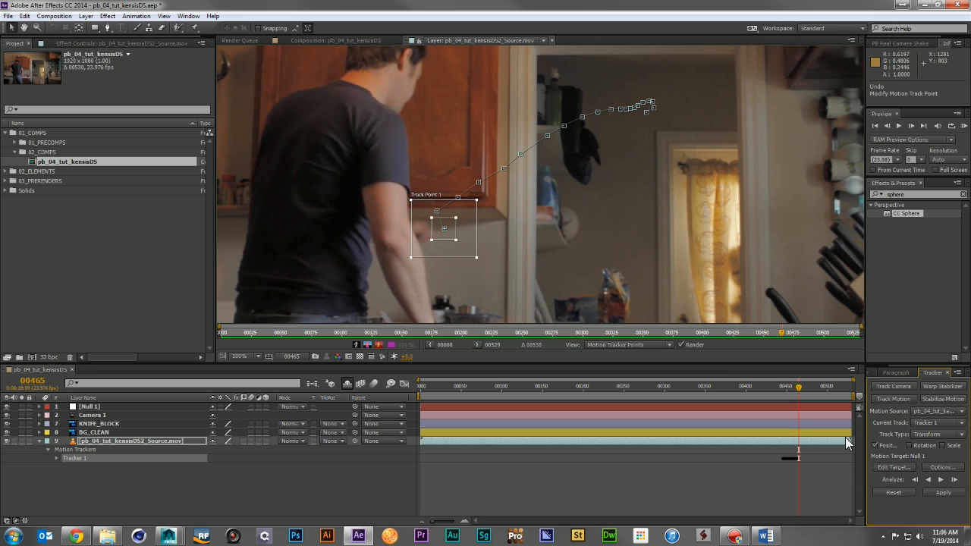
- Try to delete Track Point 1's keyframes at frame 465 and reposition the track point
key(u)
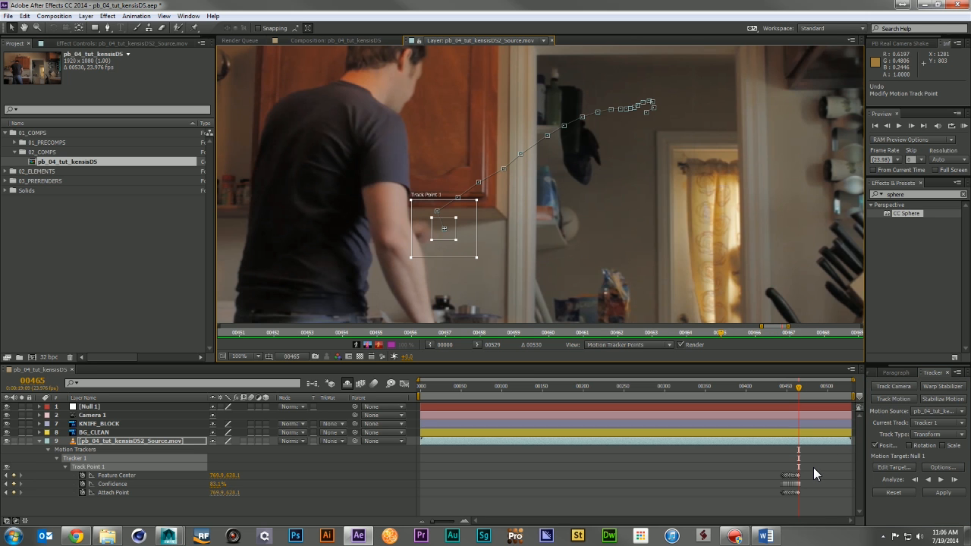
click(813, 467)
key(=)
key(=)
key(=)
key(=)
drag(811, 463, 791, 512)
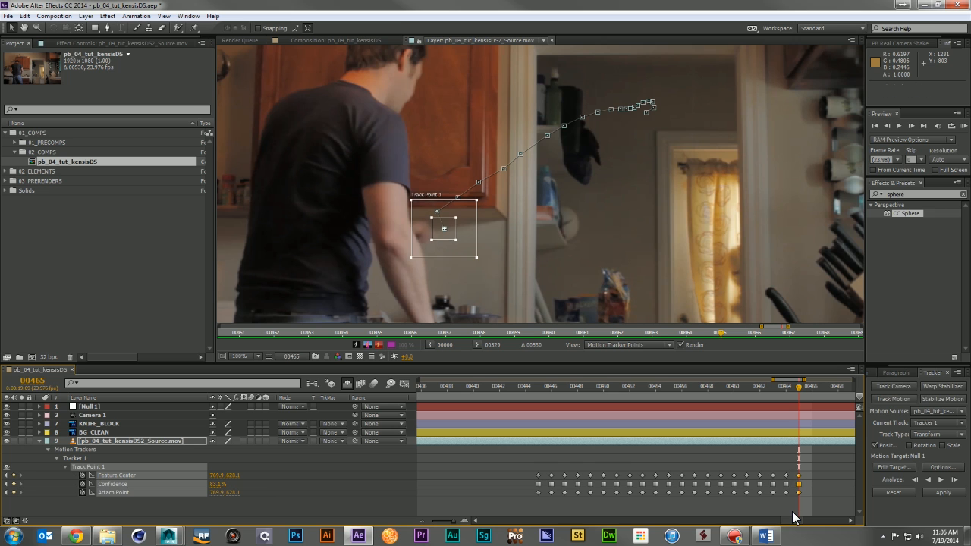
key(Delete)
mouse_move(436, 216)
mouse_down()
mouse_move(460, 235)
mouse_move(434, 228)
mouse_move(444, 230)
mouse_up()
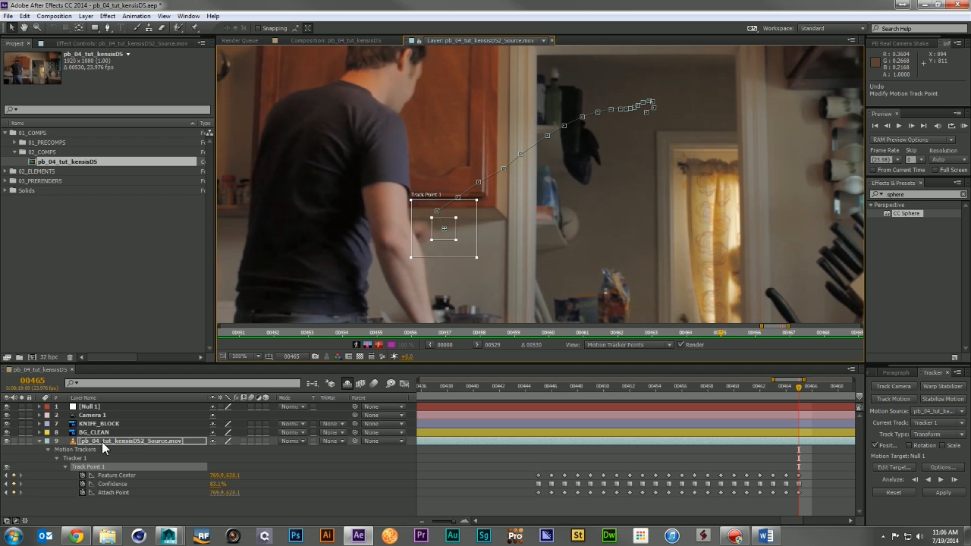
- Move Track Point 1 back onto the man's hand at frame 465 and analyze one frame forward
click(40, 440)
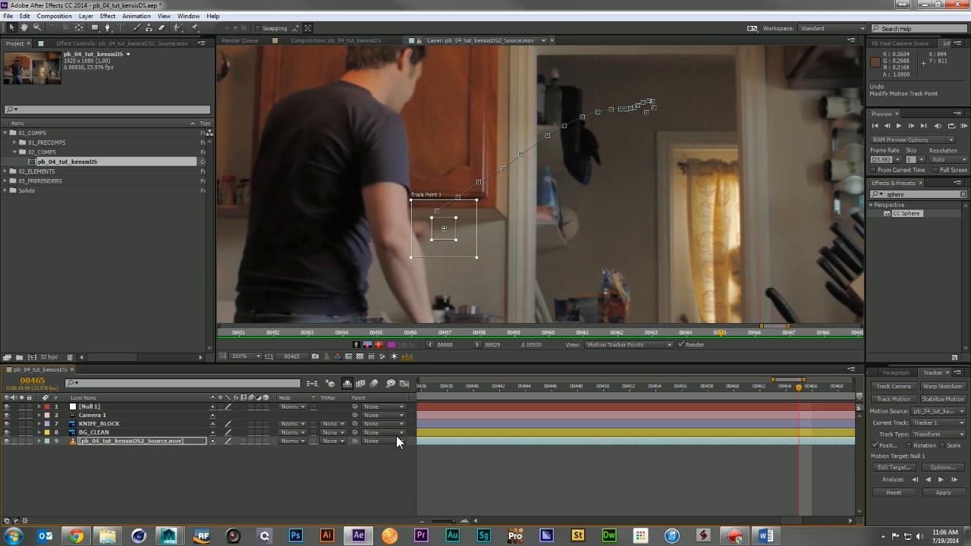
key(semicolon)
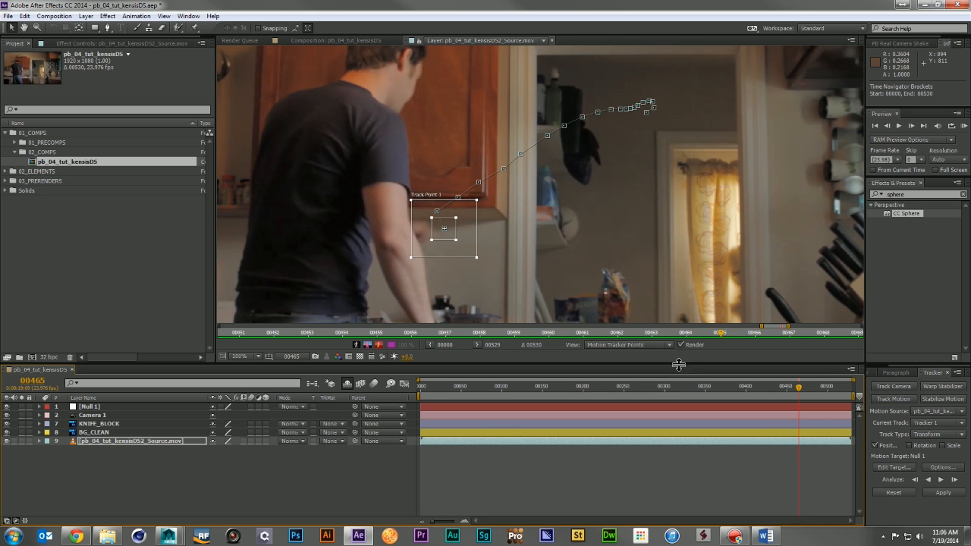
click(481, 438)
drag(451, 223, 432, 216)
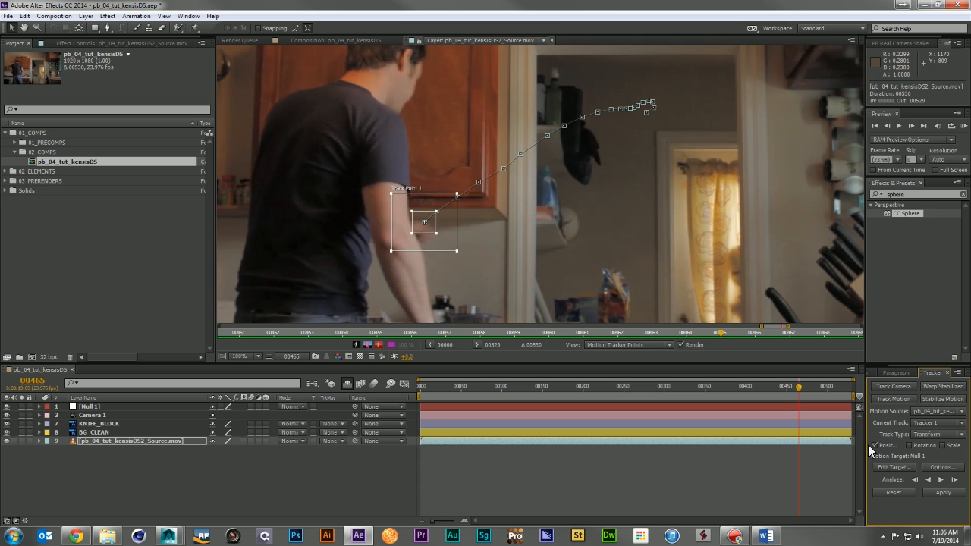
click(954, 480)
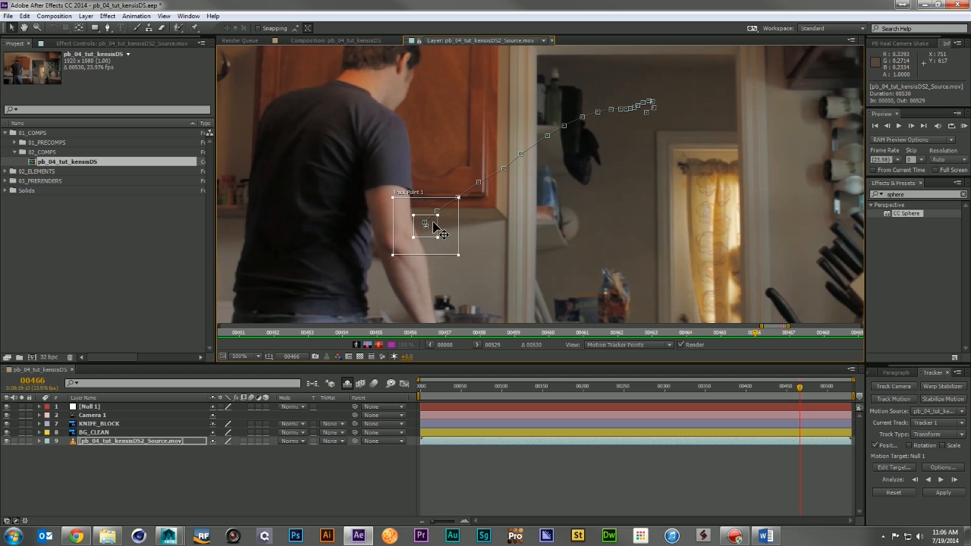
- Delete Track Point 1's keyframes at frame 466, and collapse the source footage layer's properties
key(u)
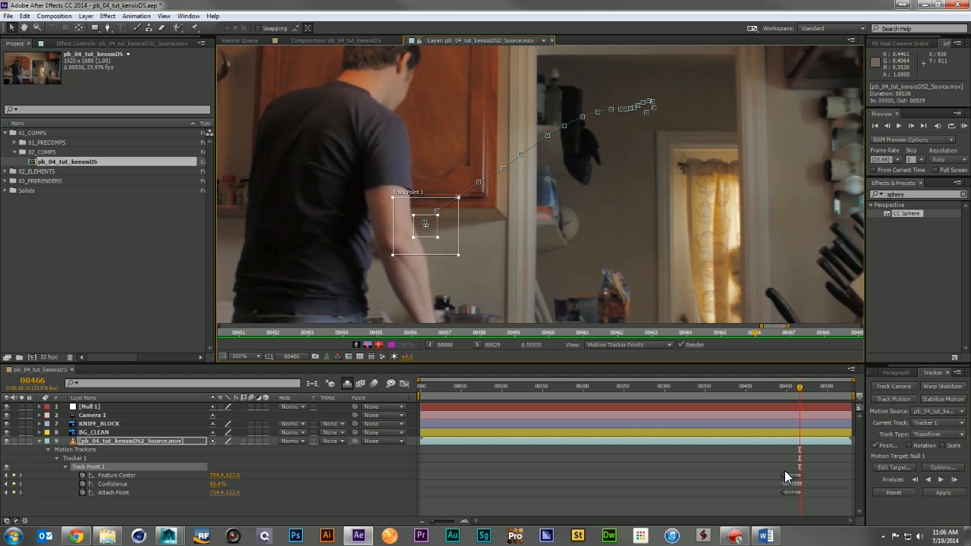
key(equal)
key(equal)
key(equal)
key(equal)
drag(814, 463, 787, 502)
key(Delete)
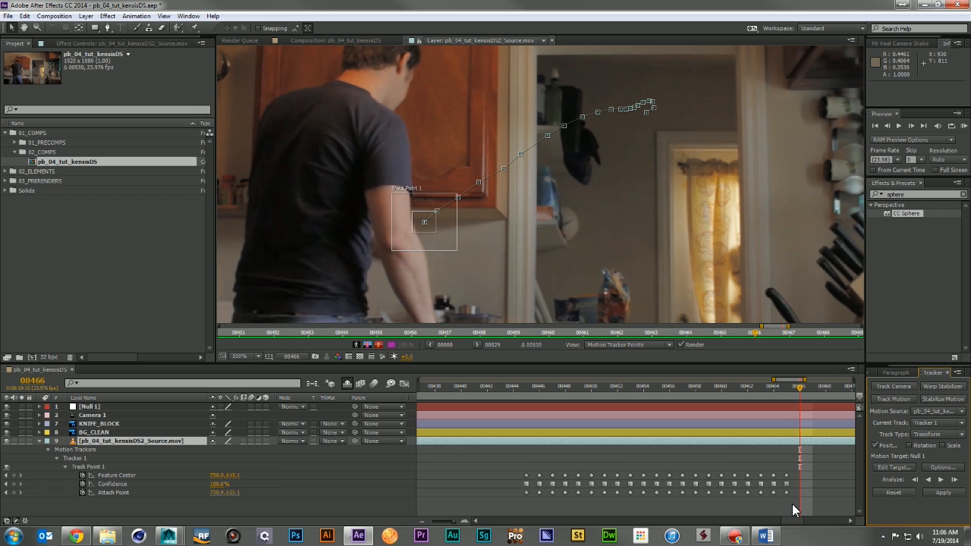
key(minus)
key(minus)
key(minus)
key(minus)
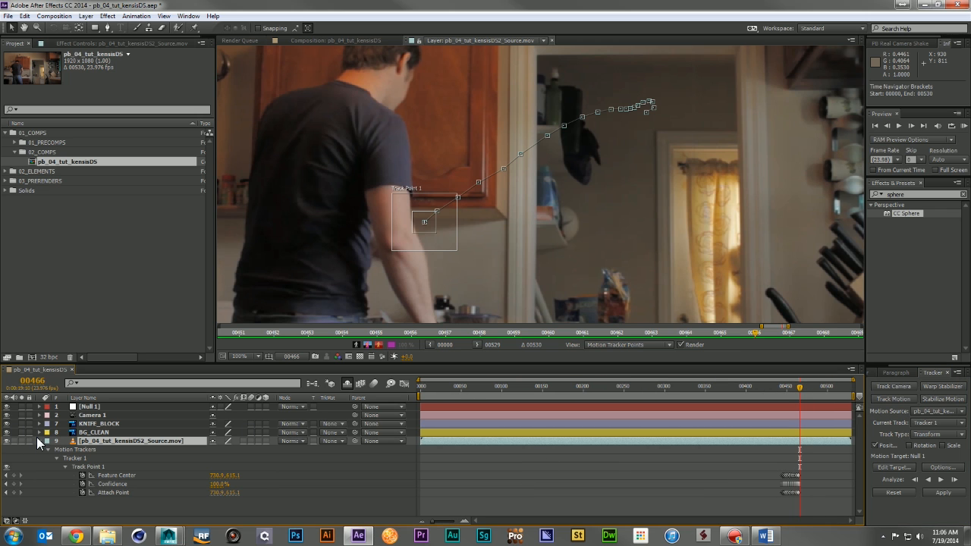
click(36, 439)
click(40, 439)
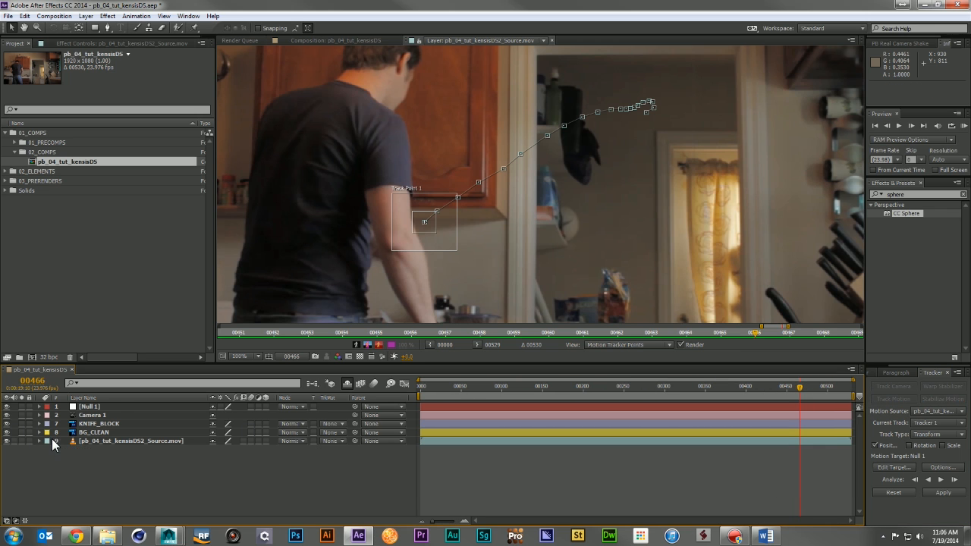
- Rename the Null 1 layer as Tracker Null
click(120, 398)
click(121, 398)
click(121, 407)
key(Return)
text(Tracker Null)
key(Return)
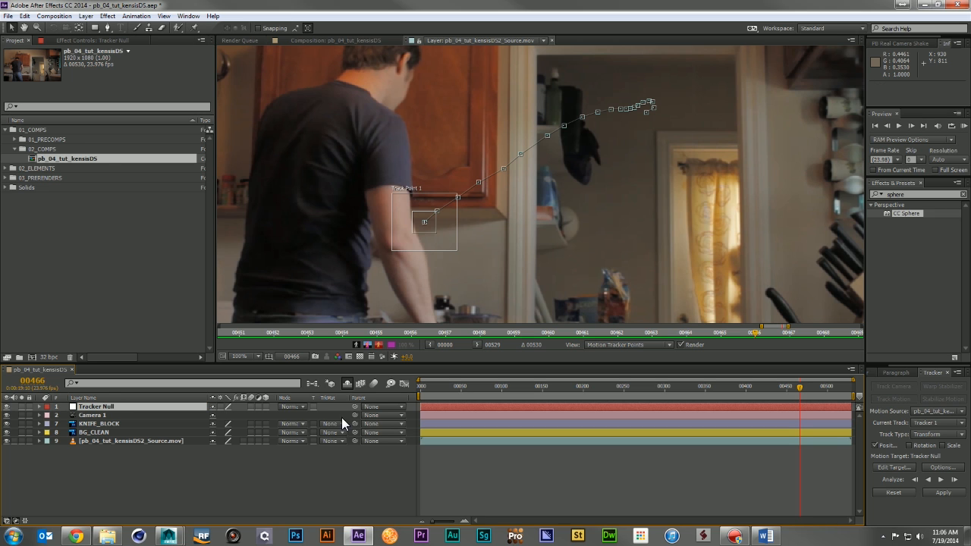
- Set Tracker Null as the motion target and apply the hand track to it in X and Y
click(900, 469)
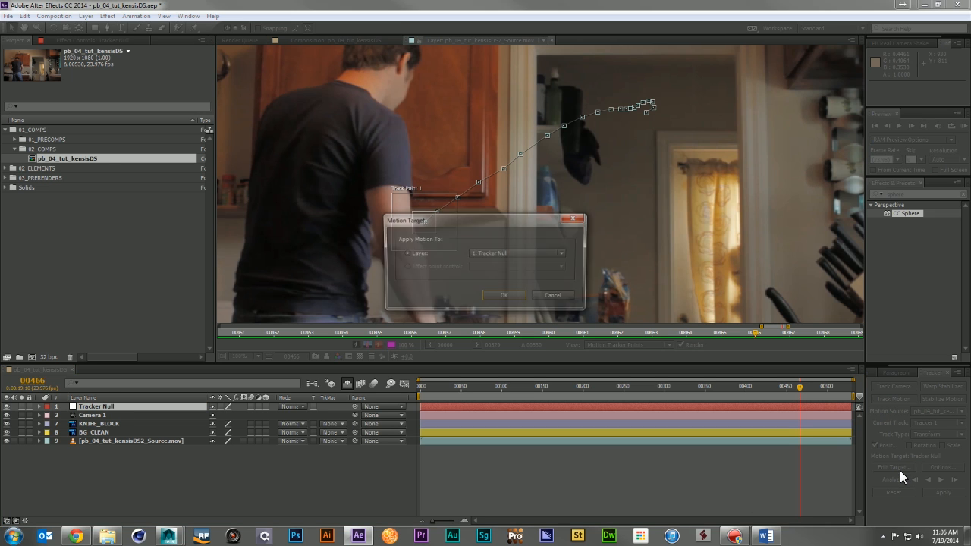
click(504, 296)
click(943, 493)
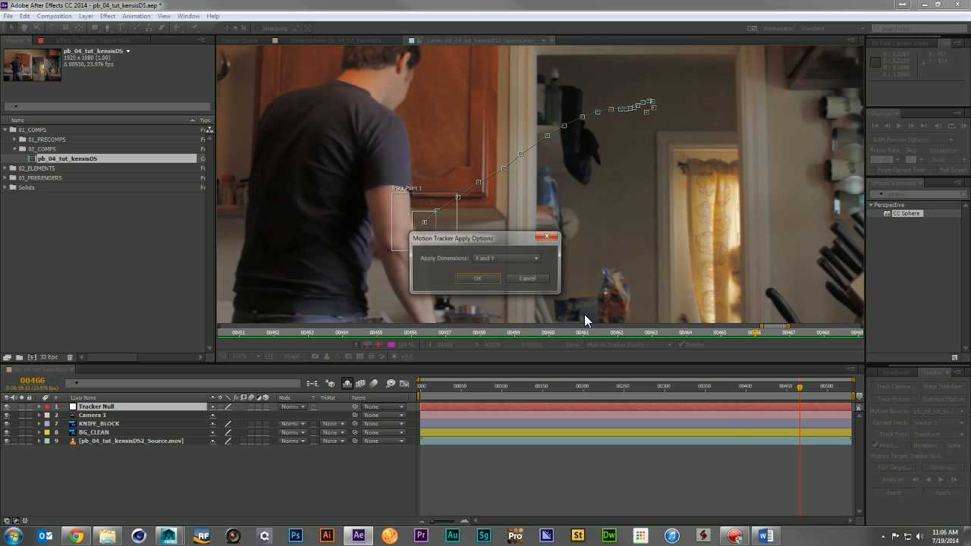
click(481, 279)
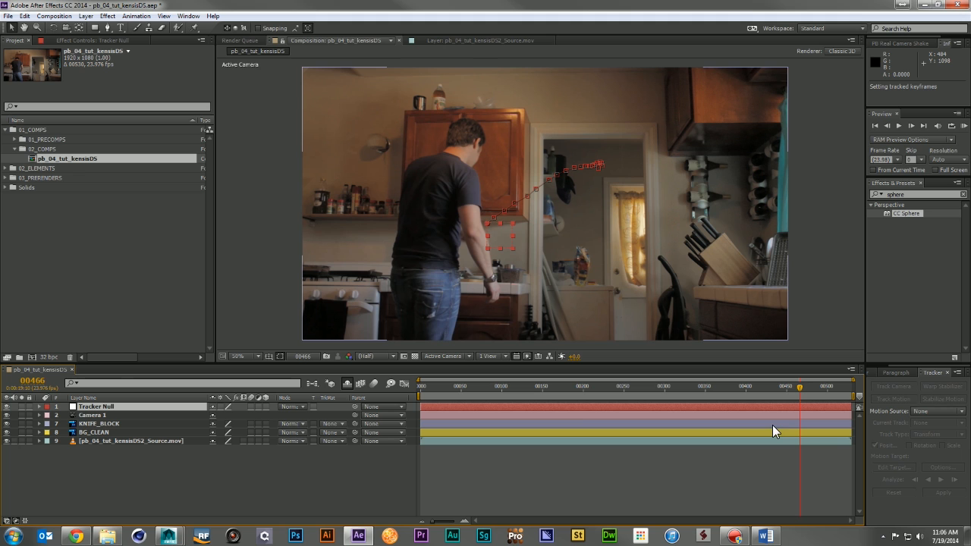
mouse_move(120, 406)
mouse_down()
mouse_move(115, 431)
mouse_move(115, 403)
mouse_up()
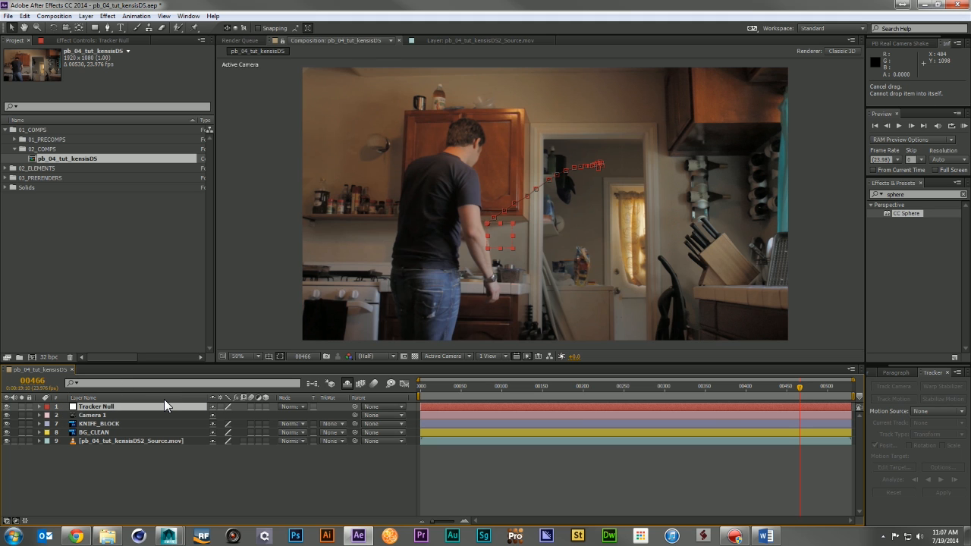
click(207, 488)
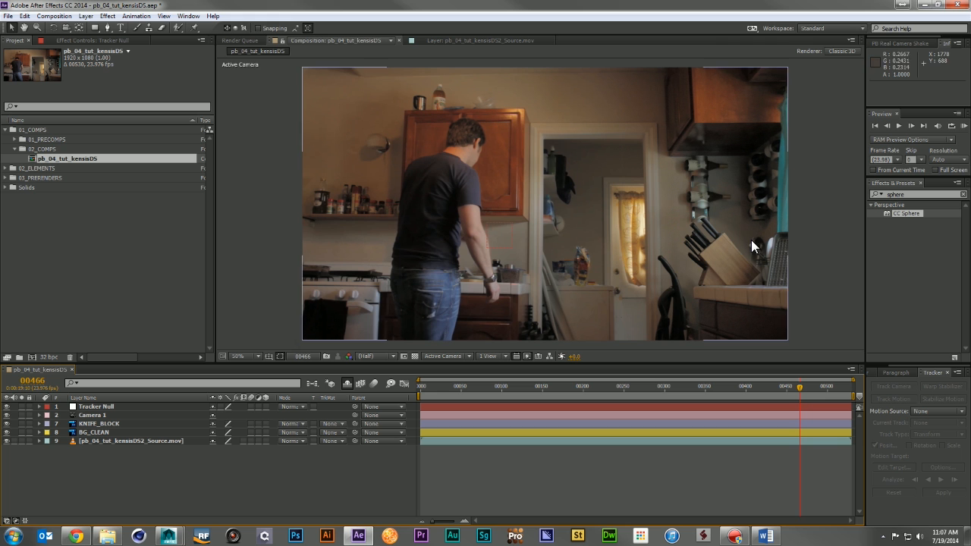
- Show the AE Enhancers forum topic on the AE3D EXPORT script in Chrome, and return to After Effects
drag(970, 13, 322, 41)
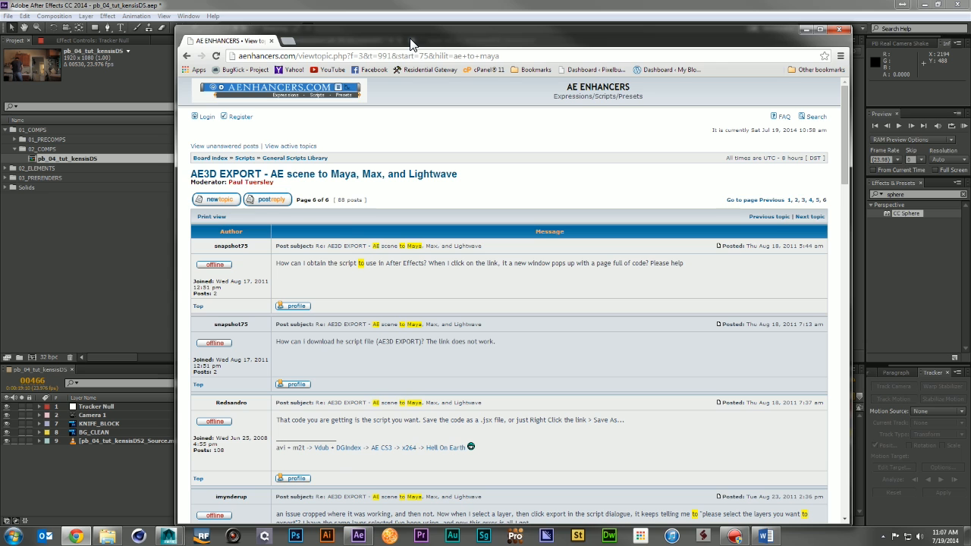
click(402, 9)
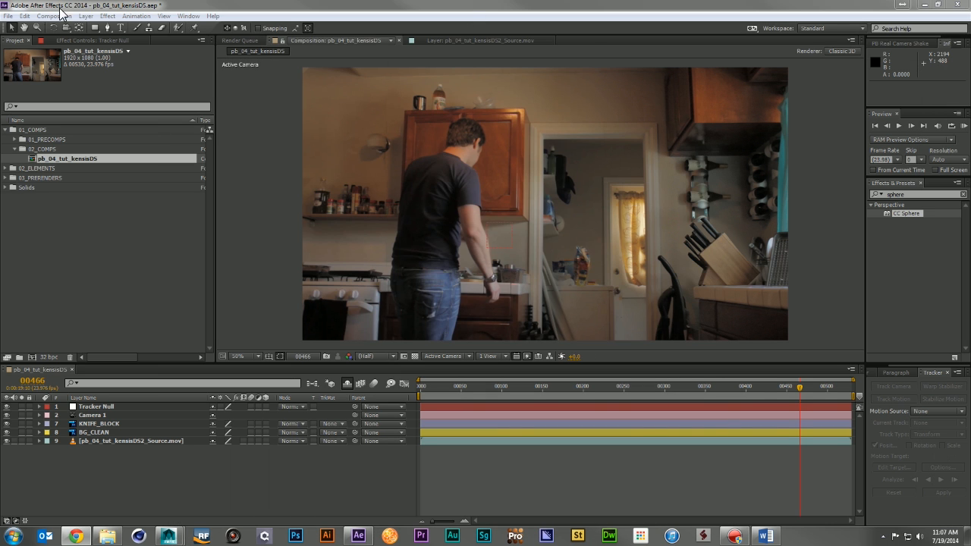
- Run the AE3DExport_cs5.jsx script to export Camera 1 and Tracker Null for Maya as pb_04_tut_kensisDS.ma
click(7, 16)
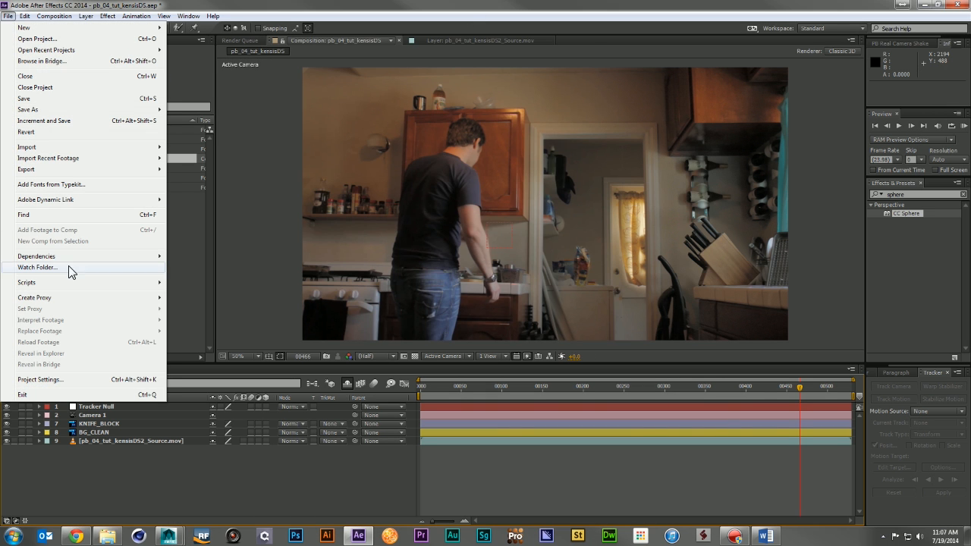
mouse_move(133, 282)
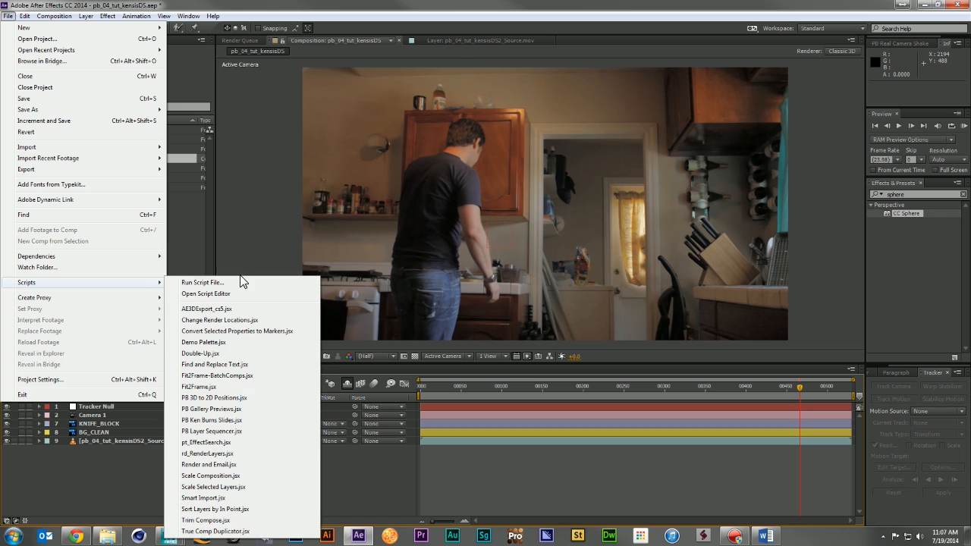
click(239, 309)
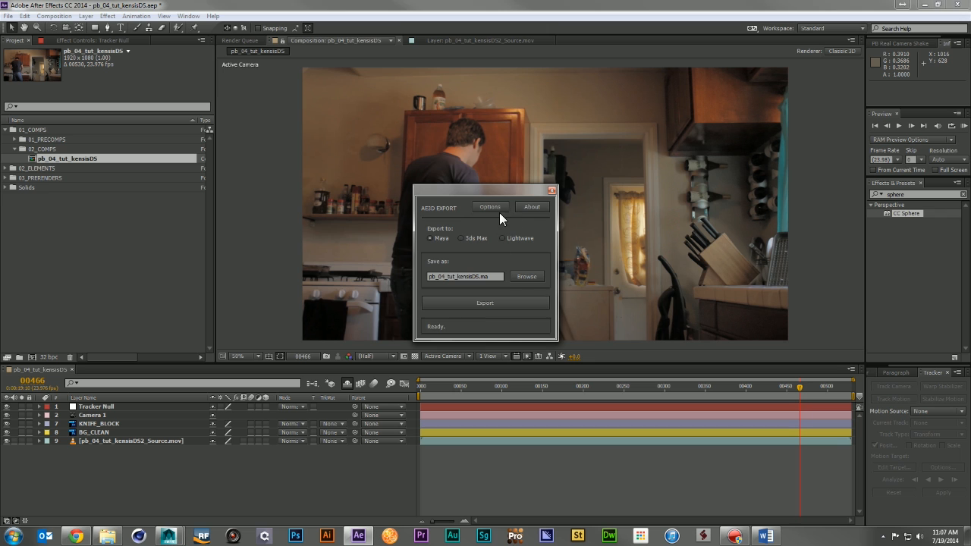
click(481, 302)
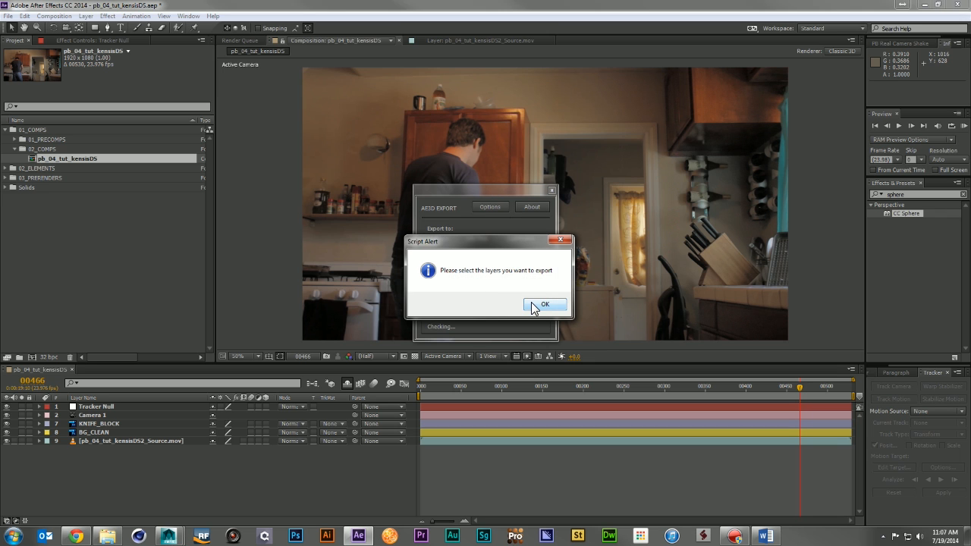
click(536, 307)
click(111, 412)
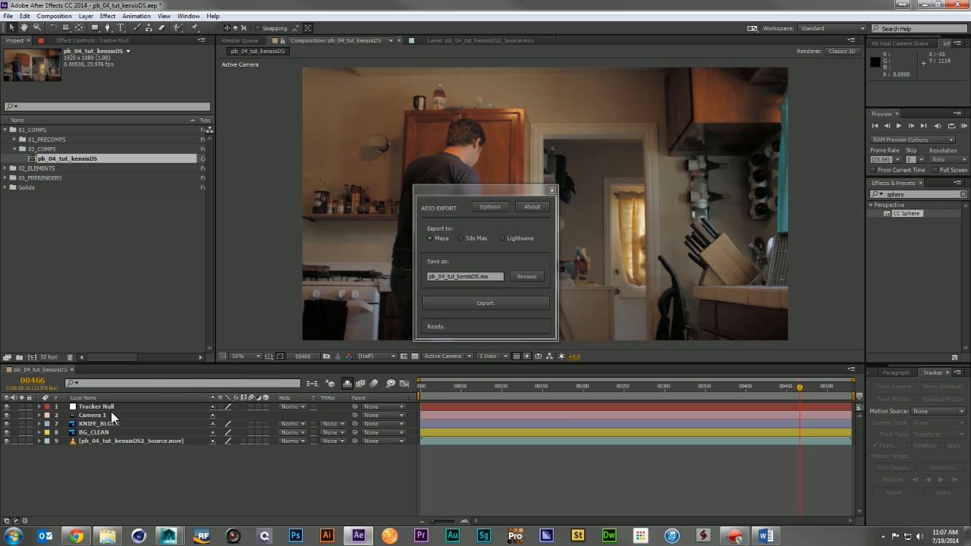
shift+click(111, 405)
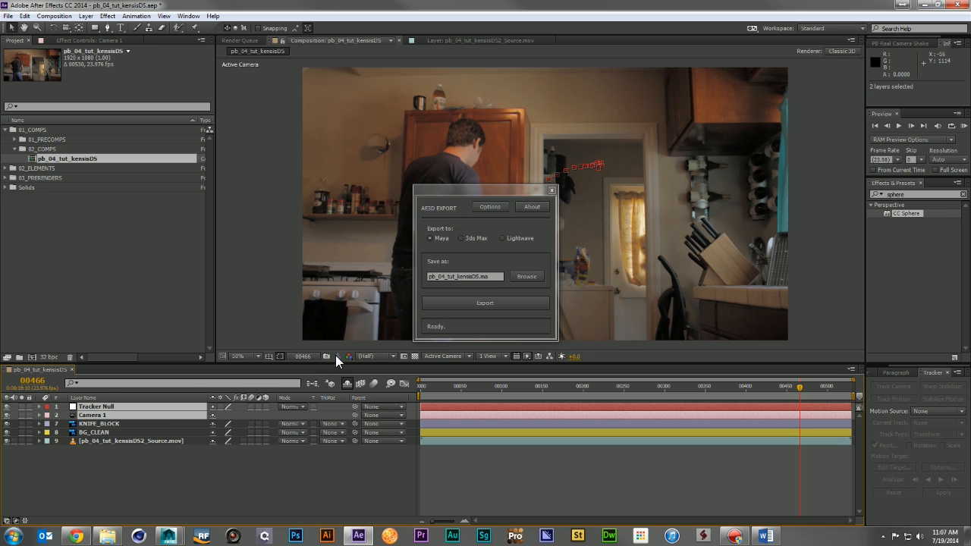
click(490, 304)
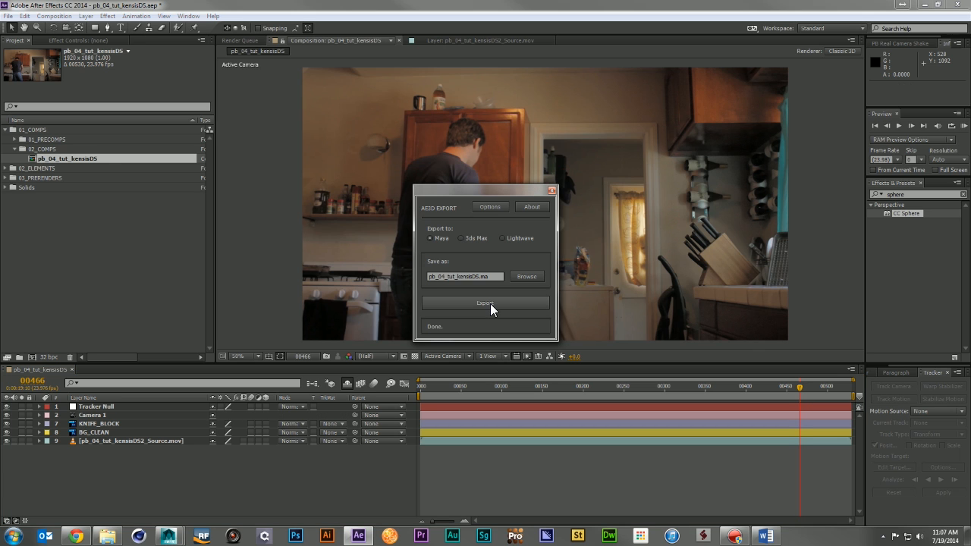
click(551, 191)
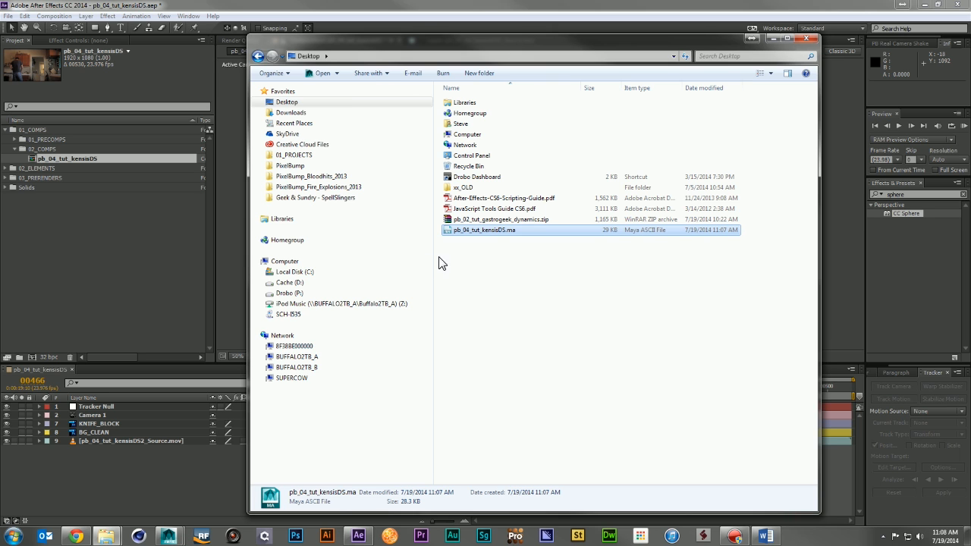
- In Windows Explorer, paste pb_04_tut_kensisDS.ma into the scenes folder of the Maya project inside PixelBump's pb_04_tut_deadspace2 tutorial folder
click(334, 166)
click(486, 114)
double_click(467, 102)
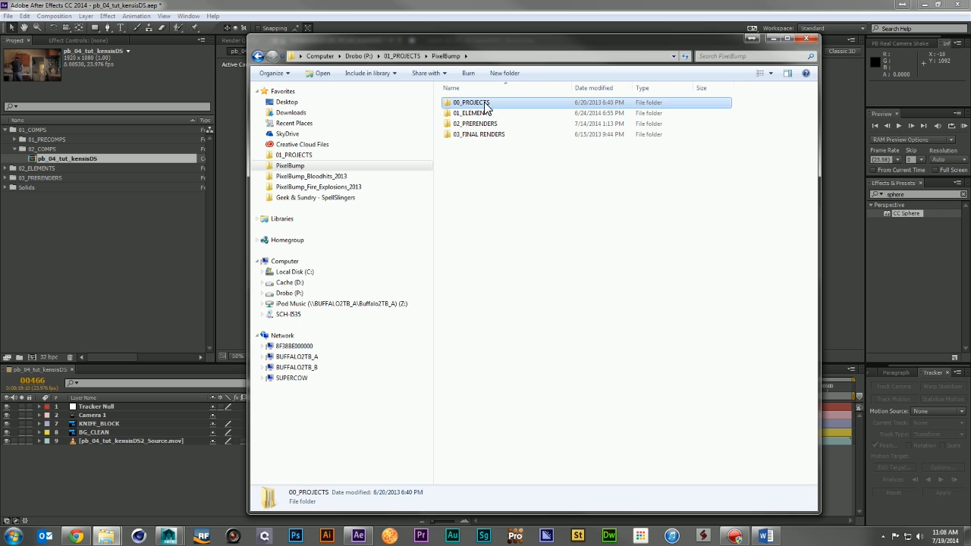
double_click(483, 114)
double_click(476, 124)
double_click(483, 145)
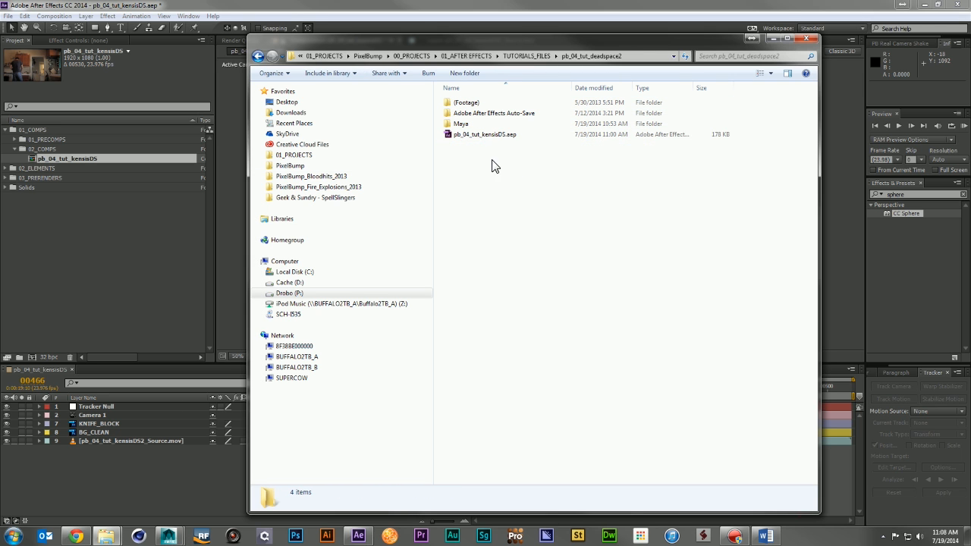
click(477, 126)
double_click(477, 126)
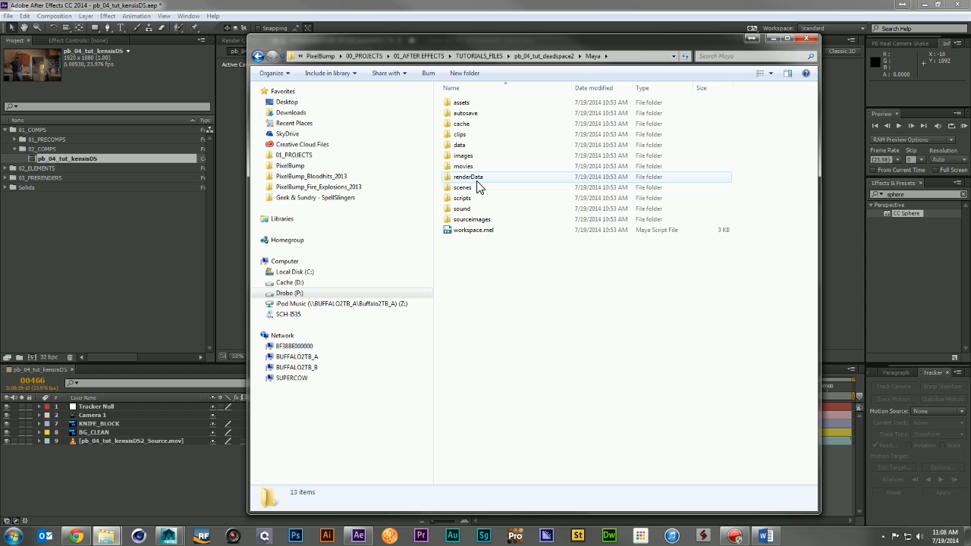
double_click(478, 189)
key(ctrl+v)
click(531, 211)
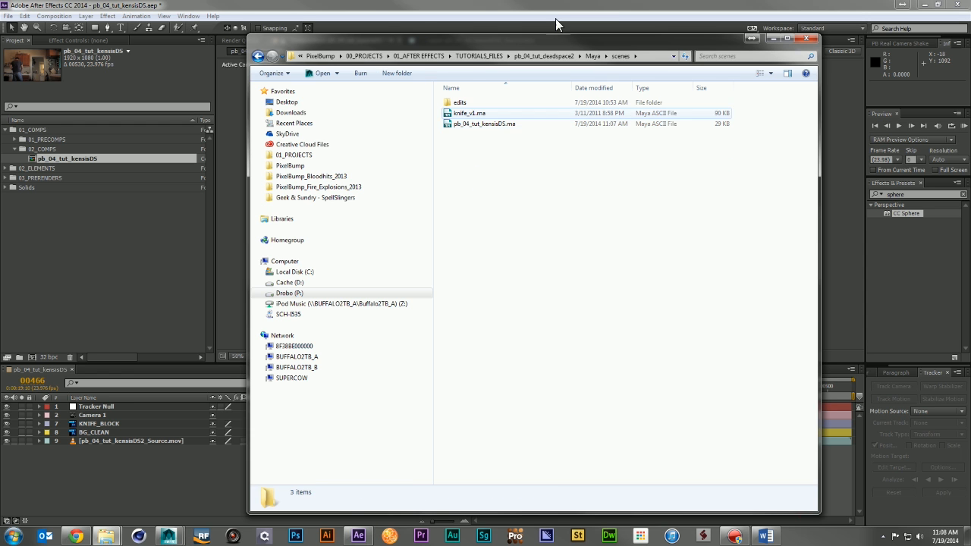
drag(520, 42, 970, 50)
- Add the pb_04_tut_kensisDS composition to the render queue in After Effects, keeping the PNG Sequence output module
click(133, 305)
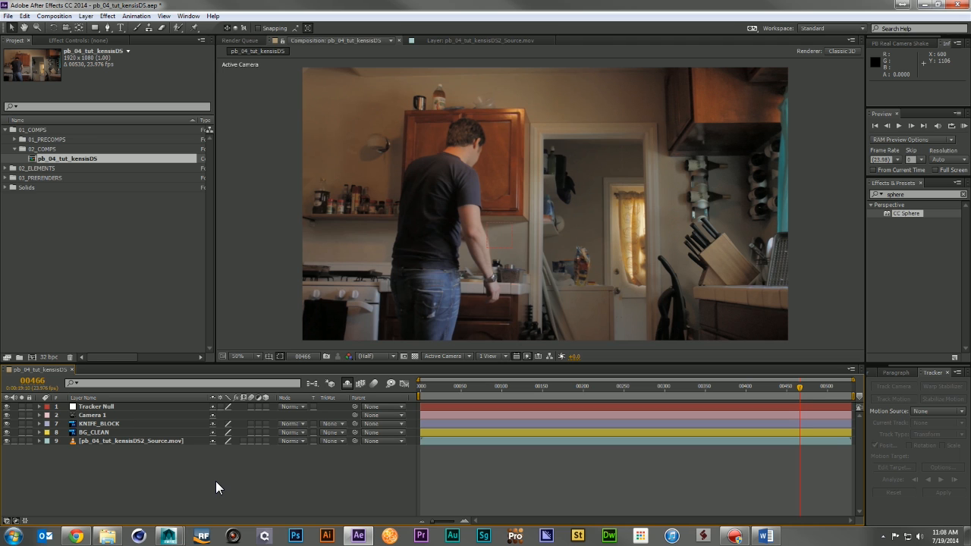
key(ctrl+m)
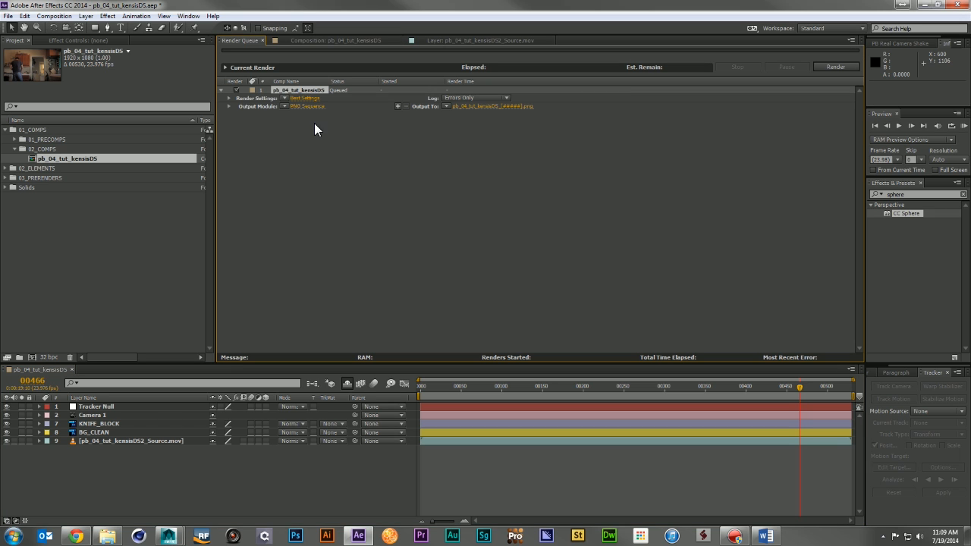
click(283, 106)
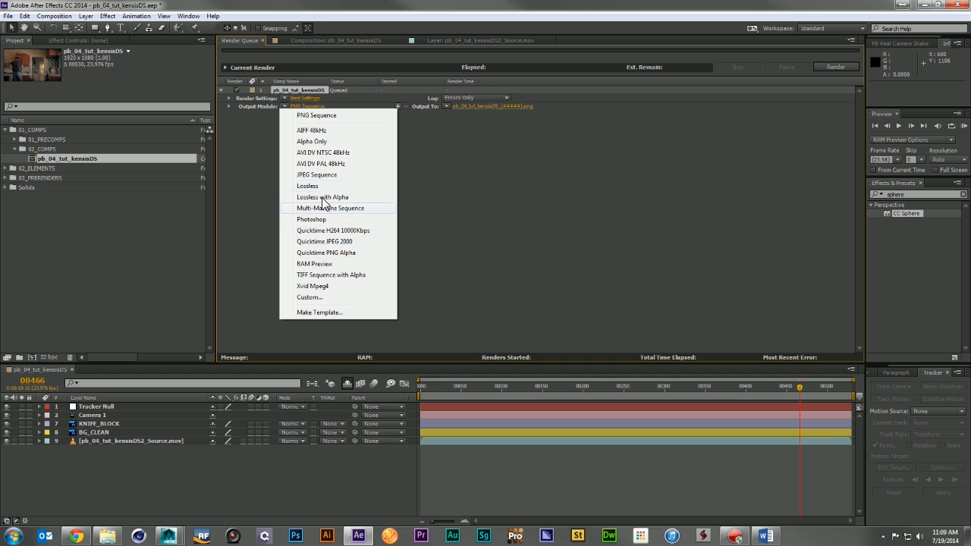
click(481, 177)
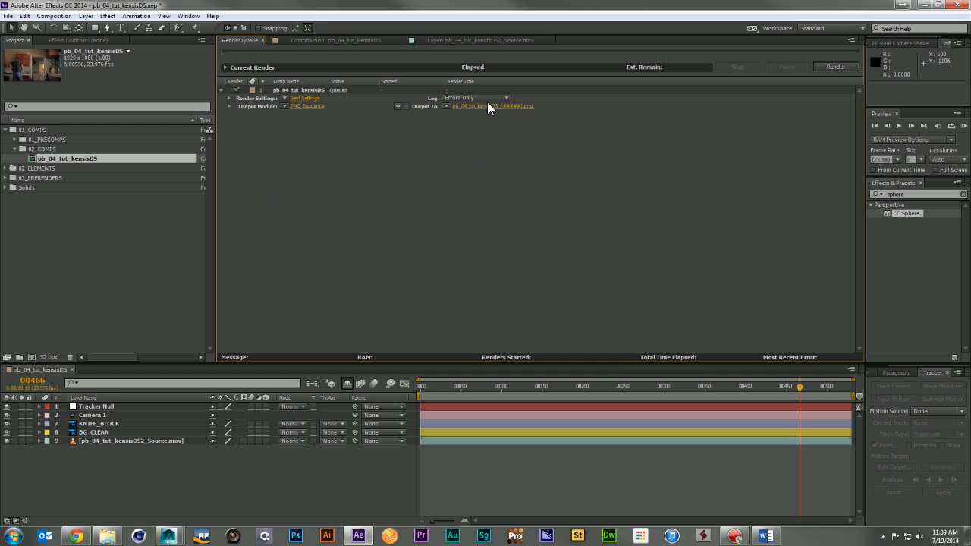
- Set the render output name to pb_04_tut_kensisDS.[#####].png in the Maya project's sourceimages folder, and render the queued composition
click(488, 102)
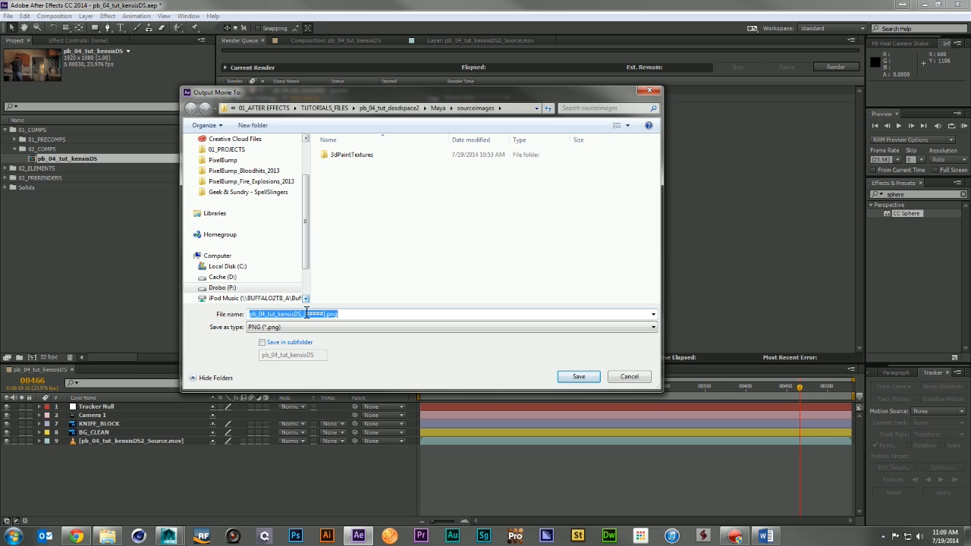
click(304, 315)
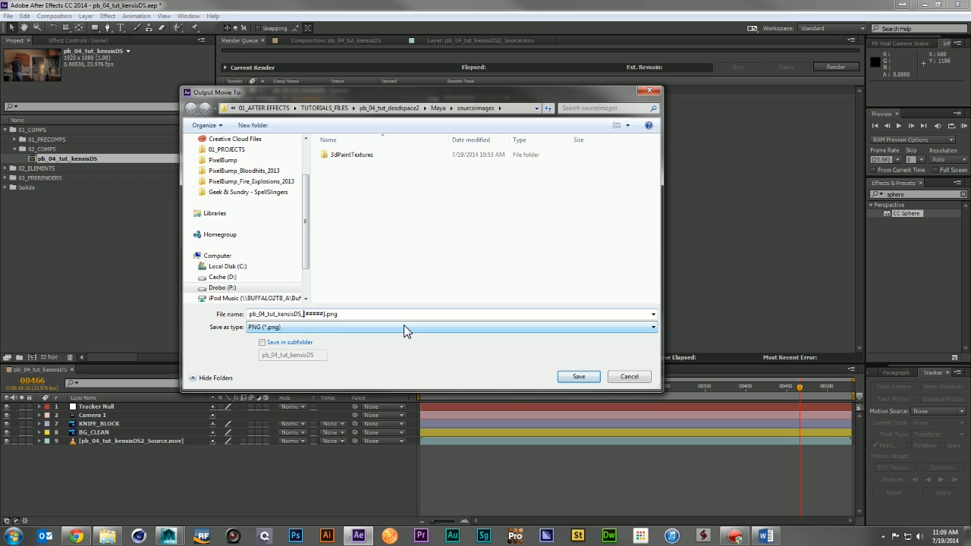
key(BackSpace)
text(.)
click(581, 377)
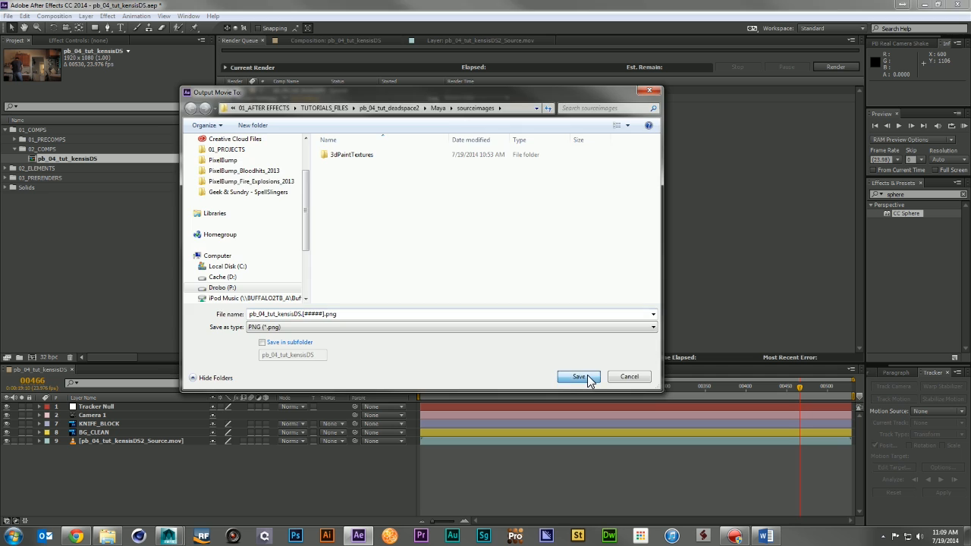
click(835, 66)
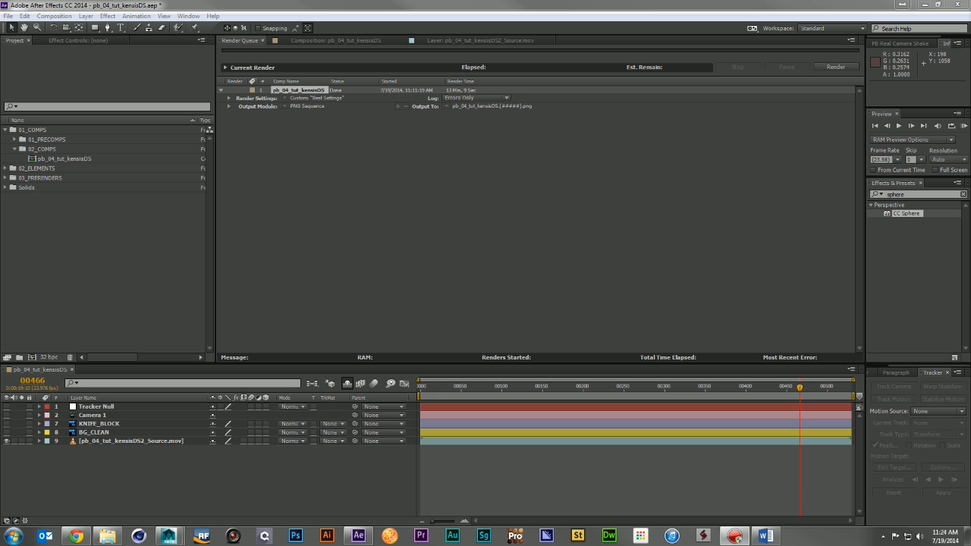
- Switch to Maya and open the scene pb_04_tut_kensisDS.ma from the project's scenes folder
mouse_move(168, 536)
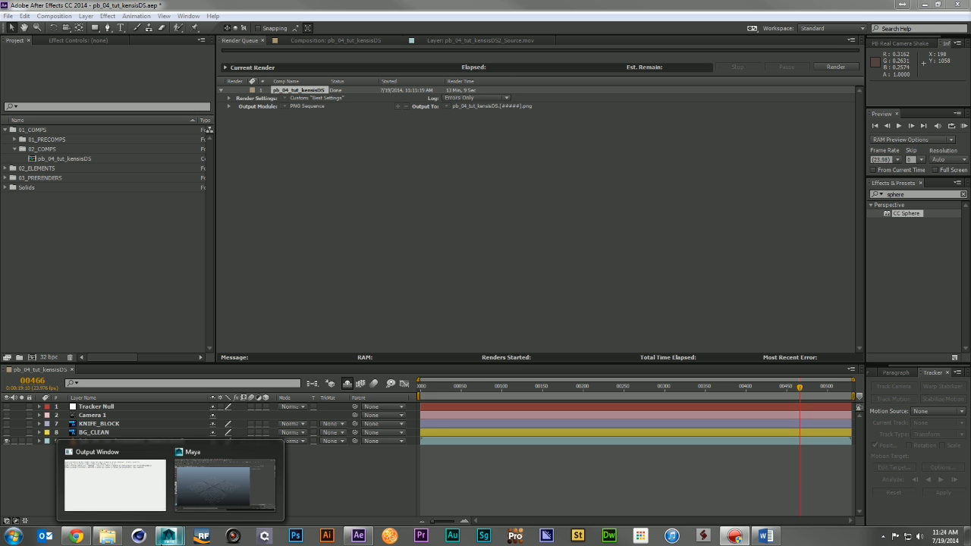
click(224, 478)
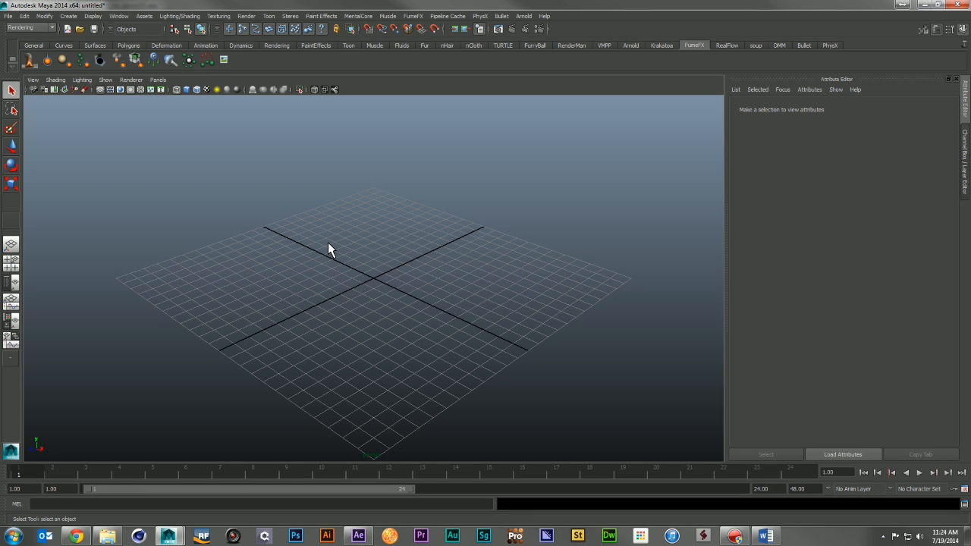
click(9, 16)
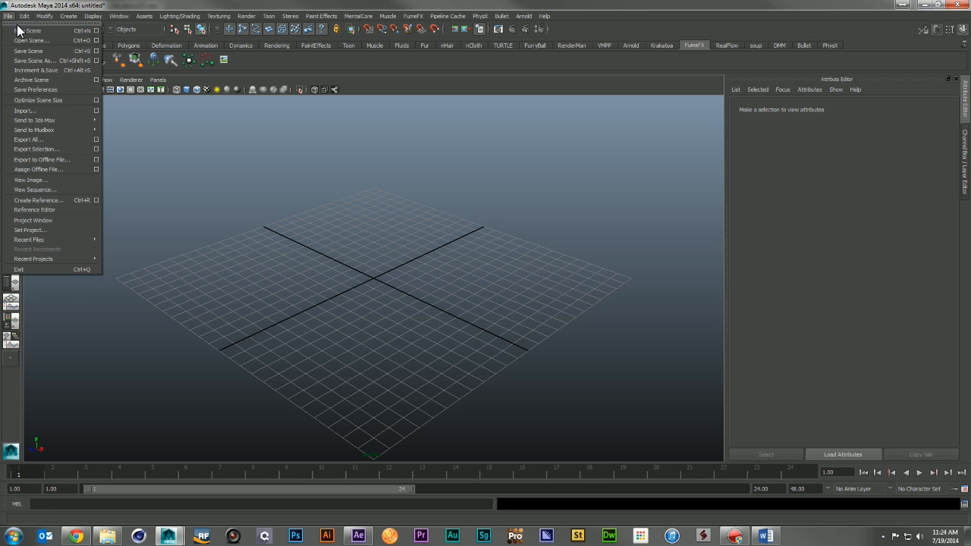
click(33, 41)
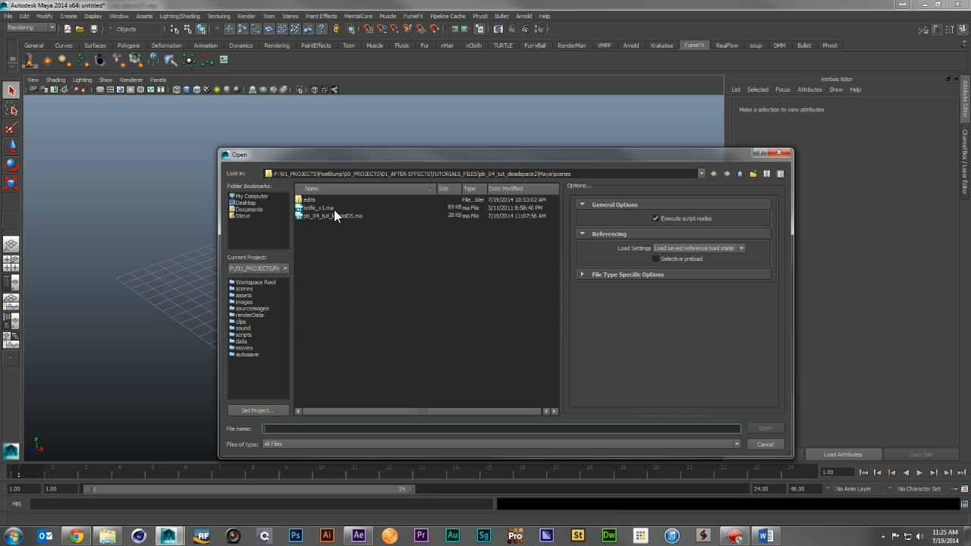
double_click(336, 214)
click(490, 273)
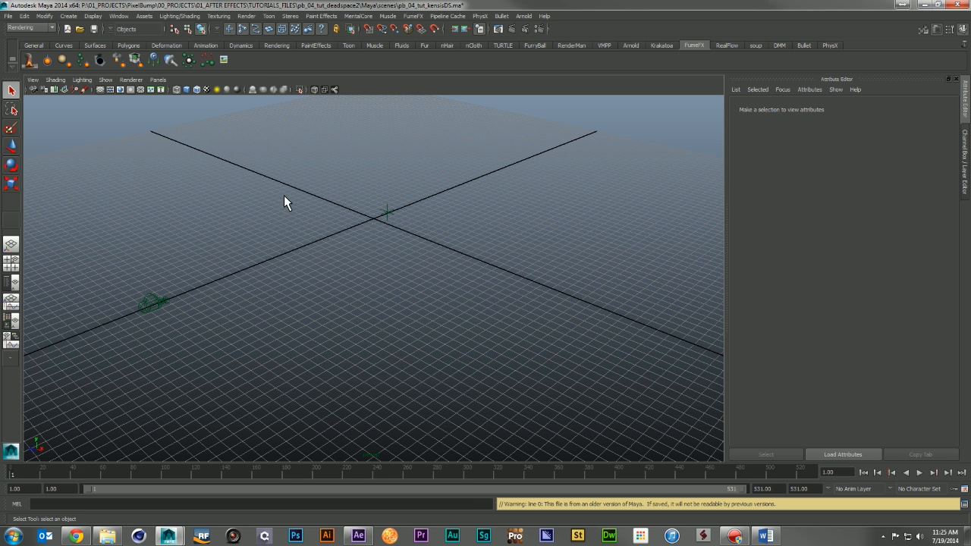
- Look through Camera1 in the viewport and scrub the timeline from the start to frame 451
click(158, 80)
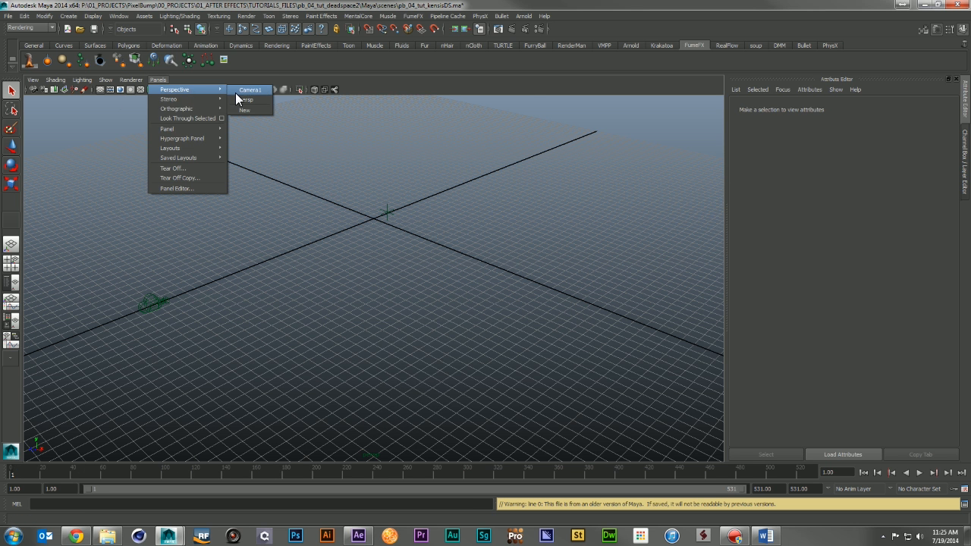
click(242, 90)
drag(18, 476, 693, 455)
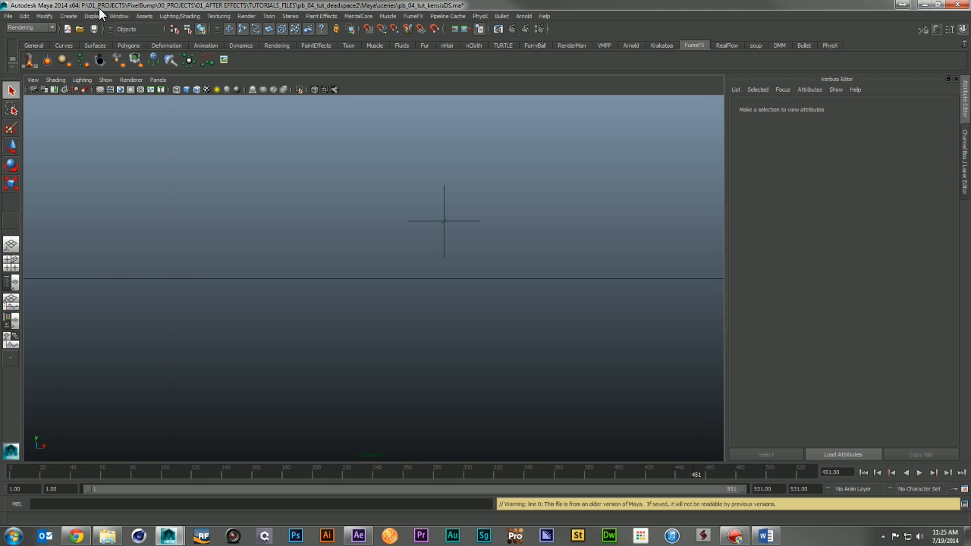
- Open the Outliner, select Camera1, and create an image plane in its Environment attributes
click(119, 15)
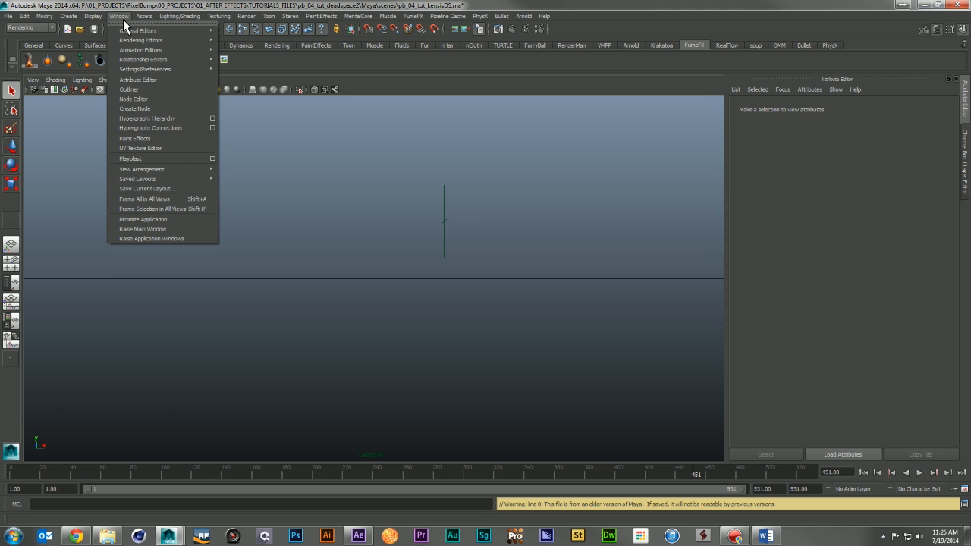
click(130, 89)
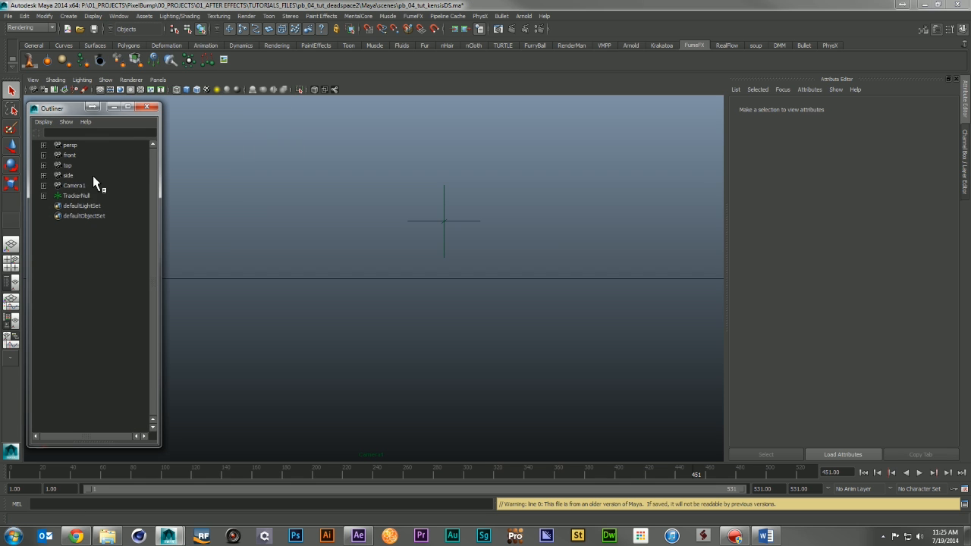
click(75, 187)
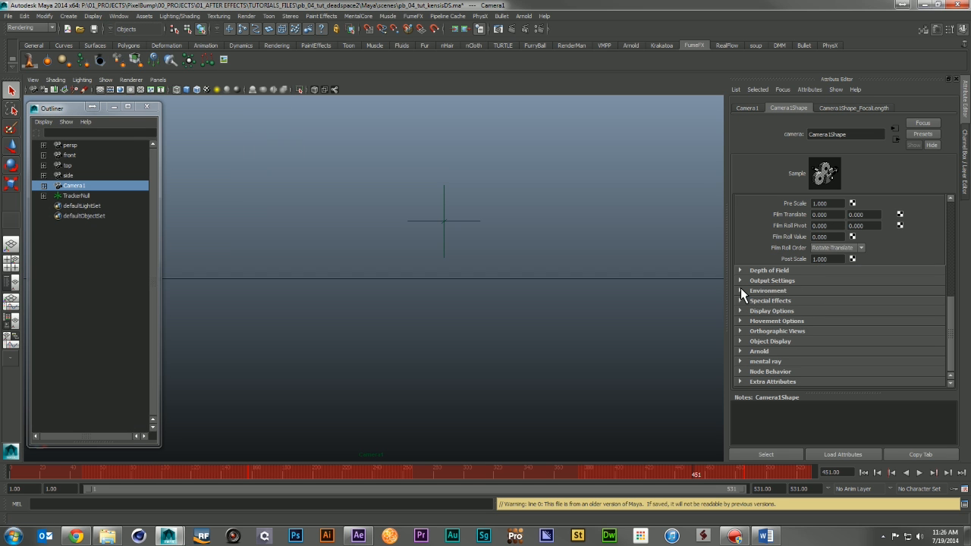
click(741, 291)
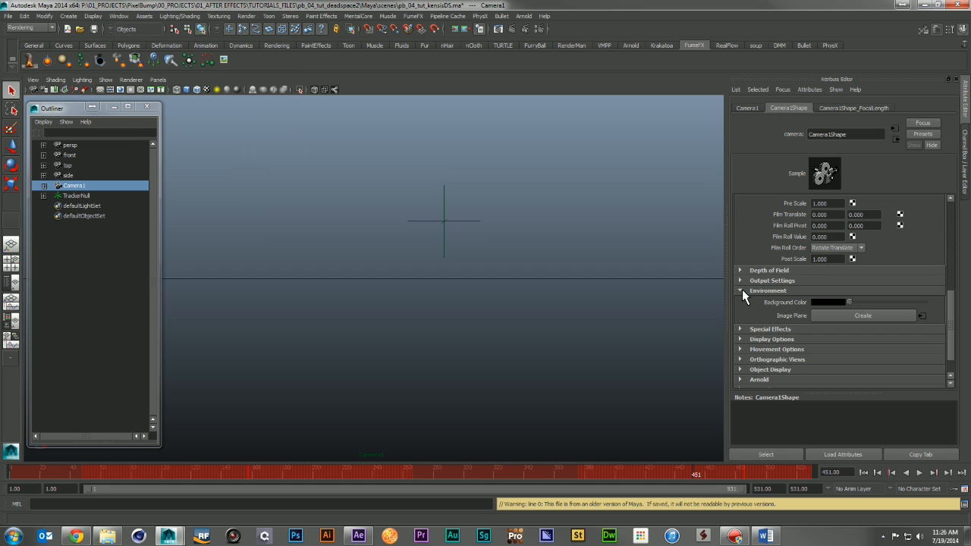
click(900, 316)
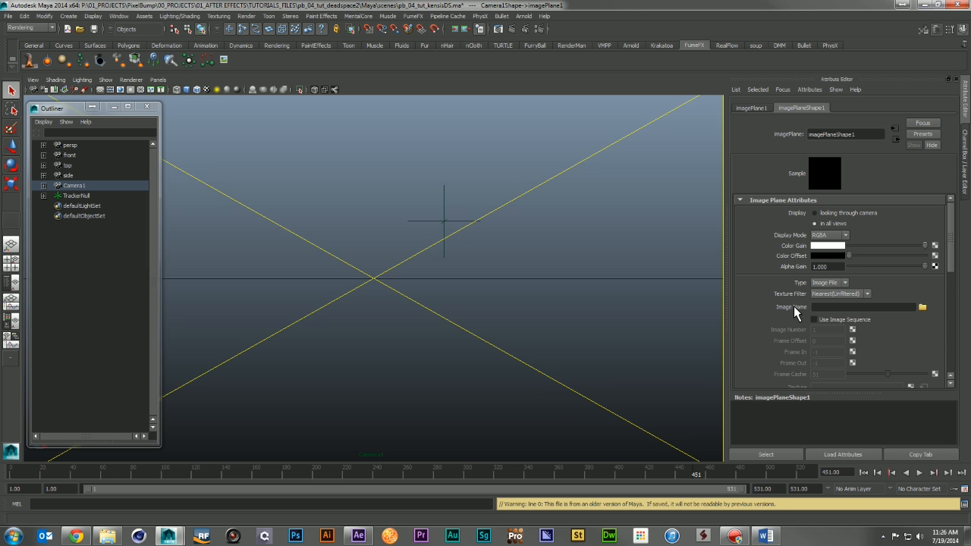
- Load pb_04_tut_kensisDS.00000.png from sourceimages into the image plane as an image sequence, and scrub to frame 452 to check the track
click(921, 307)
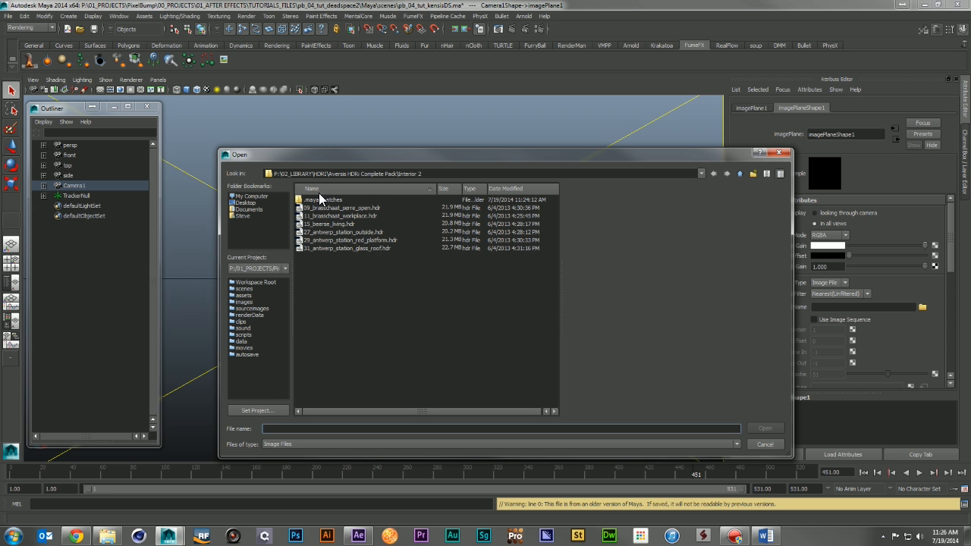
click(254, 308)
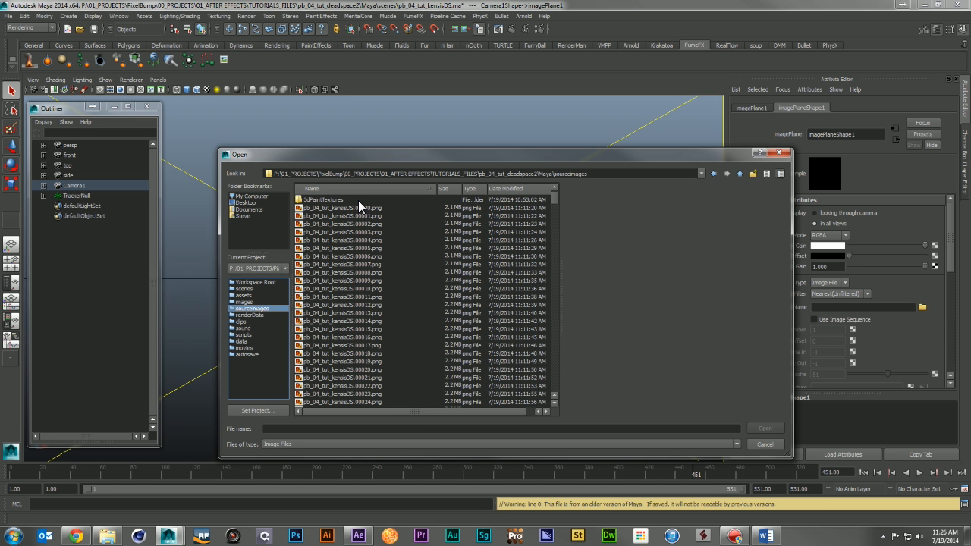
double_click(358, 205)
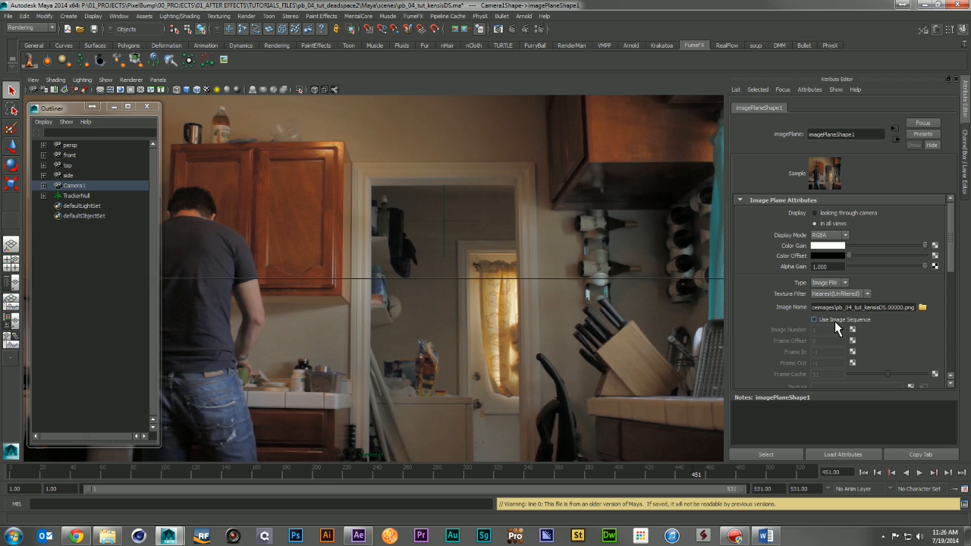
click(830, 321)
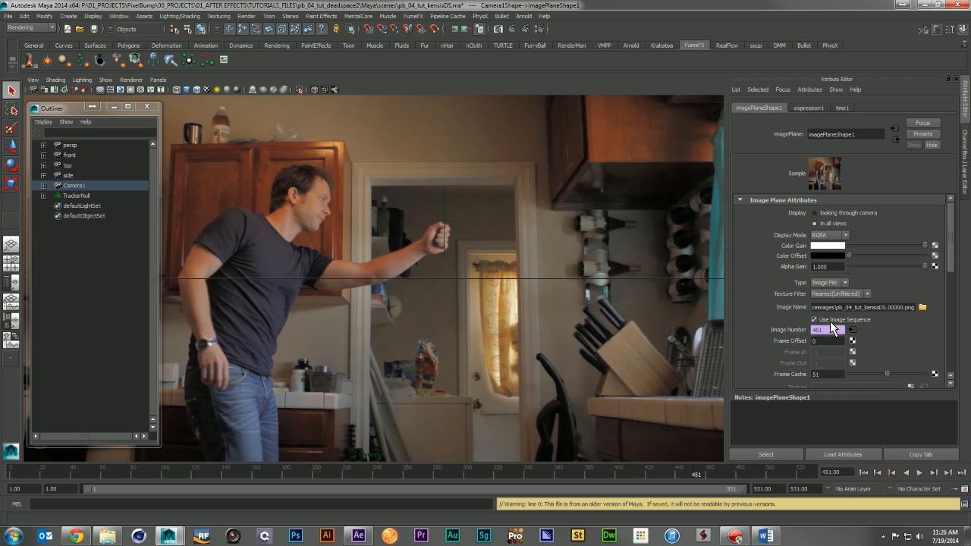
mouse_move(696, 477)
mouse_down()
mouse_move(673, 472)
mouse_move(713, 478)
mouse_move(693, 471)
mouse_up()
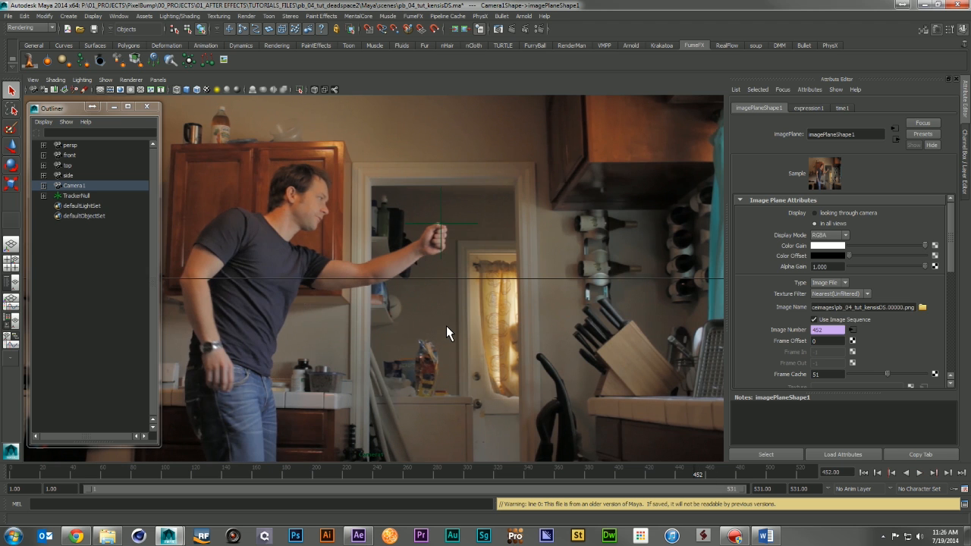
click(82, 245)
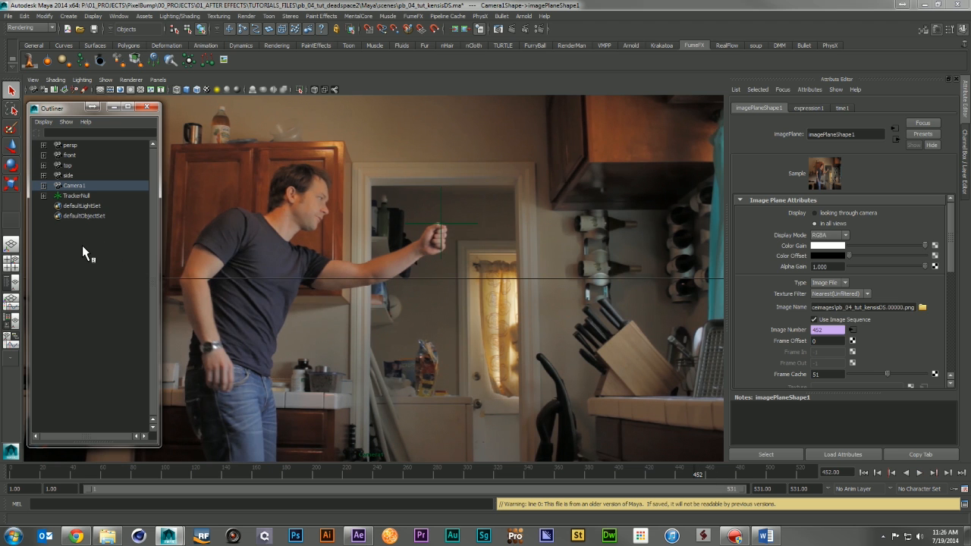
right_click(82, 245)
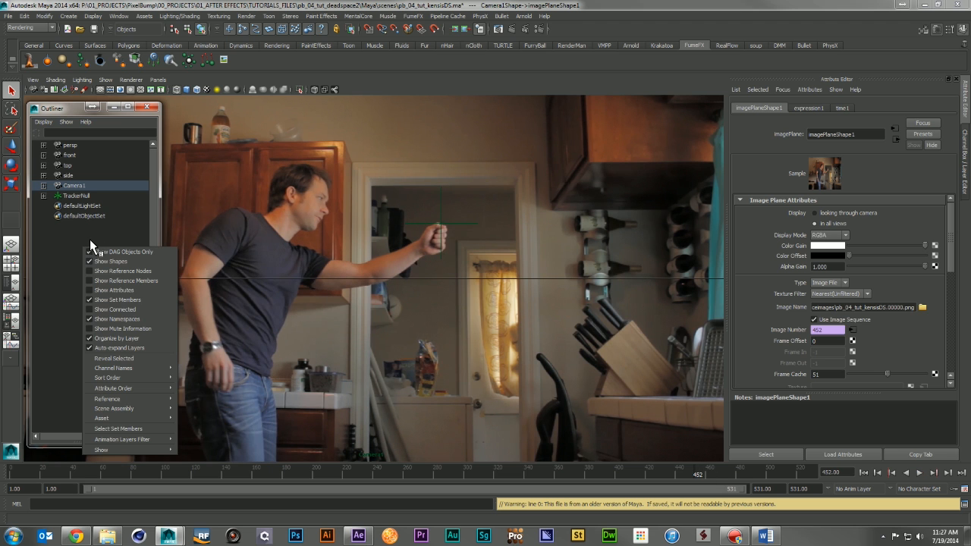
click(94, 238)
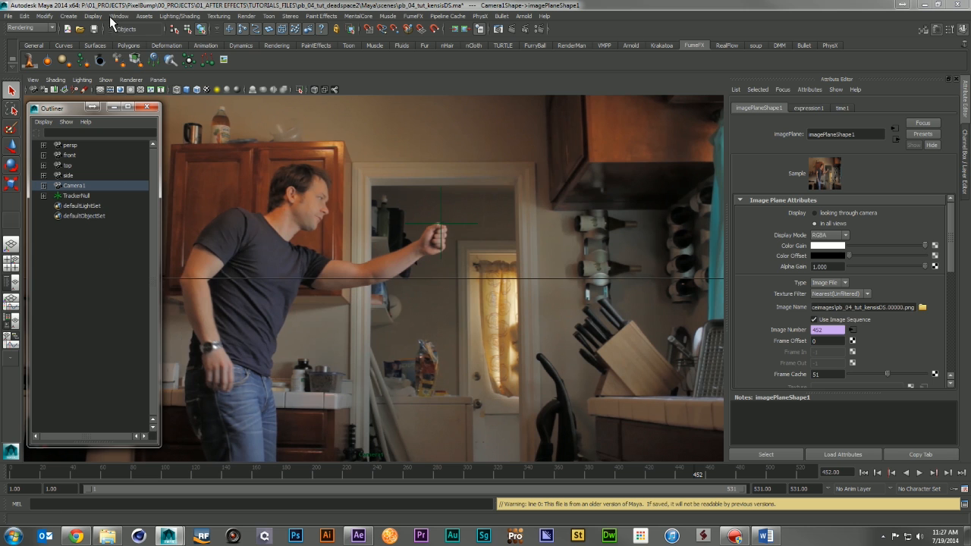
- Create a large polygon sphere centred on the grid origin in the top view, and return to the full camera view
click(75, 19)
mouse_move(96, 61)
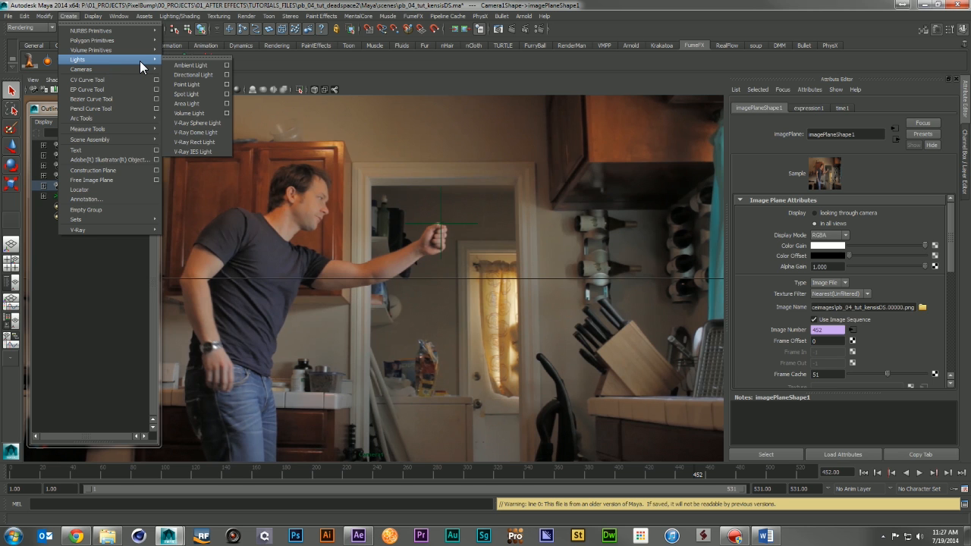
mouse_move(120, 40)
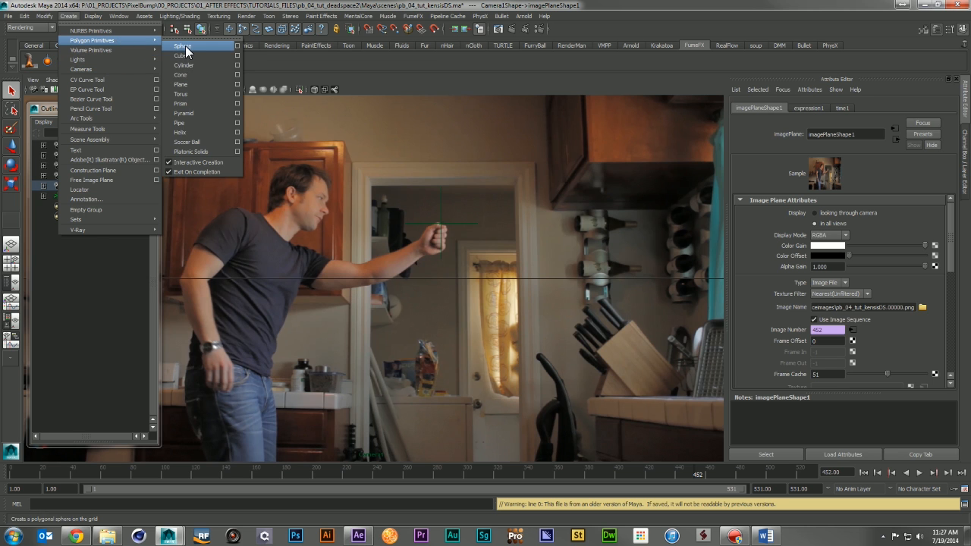
click(185, 46)
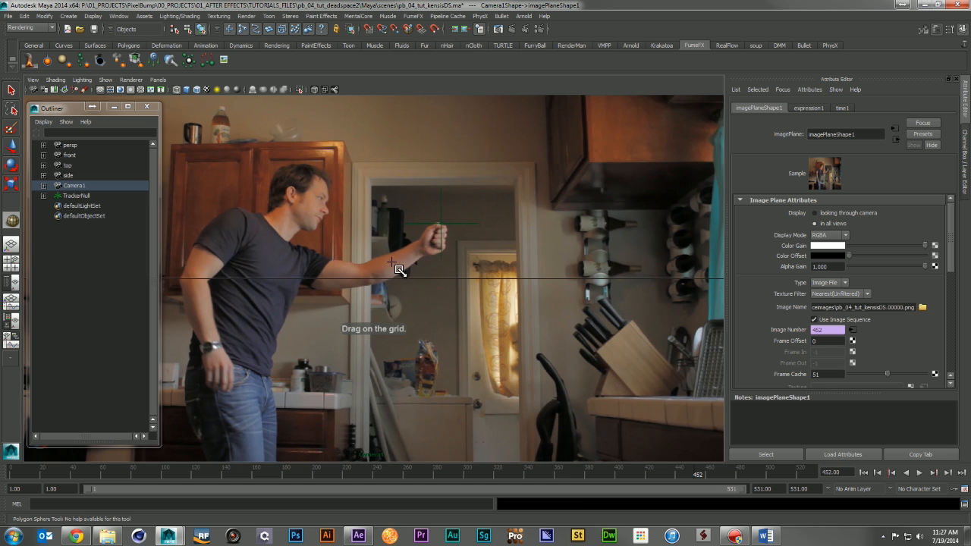
key(space)
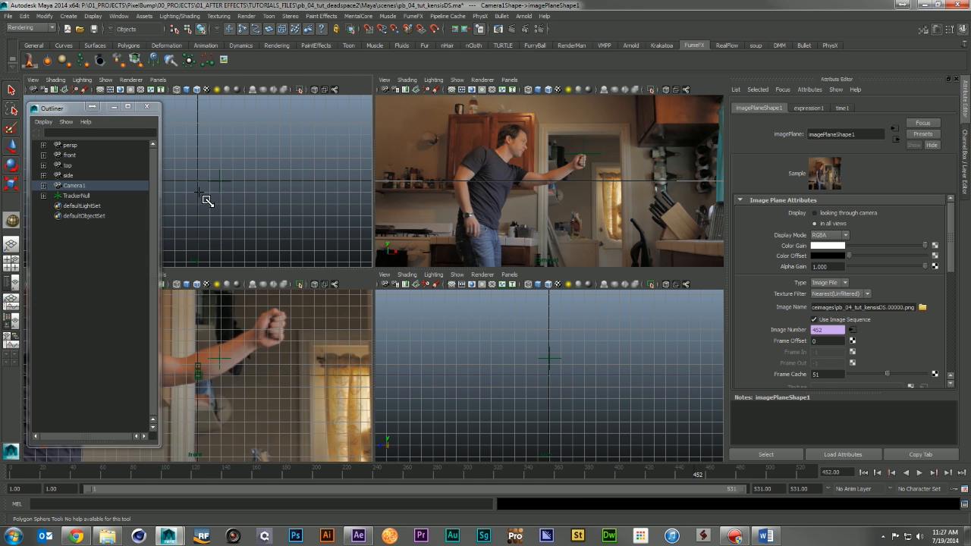
drag(197, 182, 305, 218)
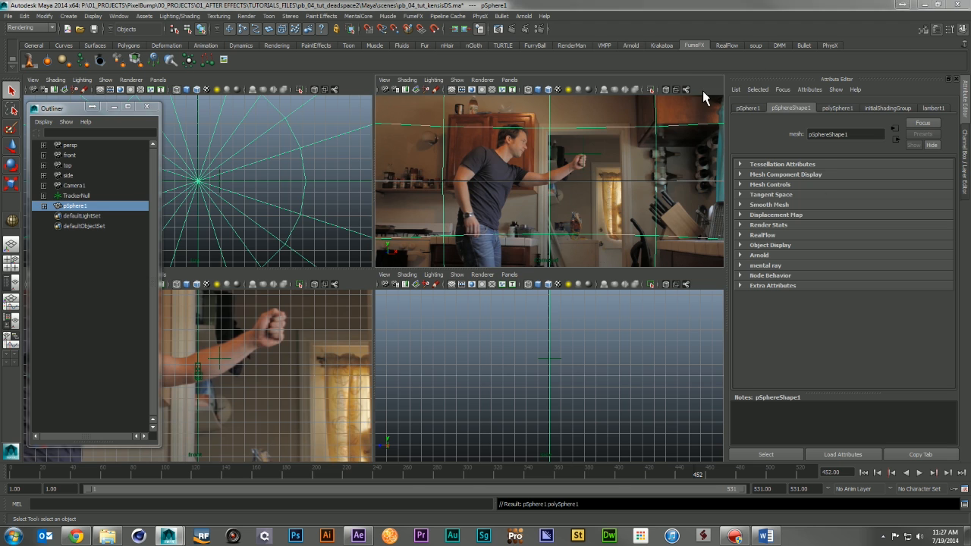
key(space)
- Rename the new sphere HDRI in the Outliner
double_click(76, 206)
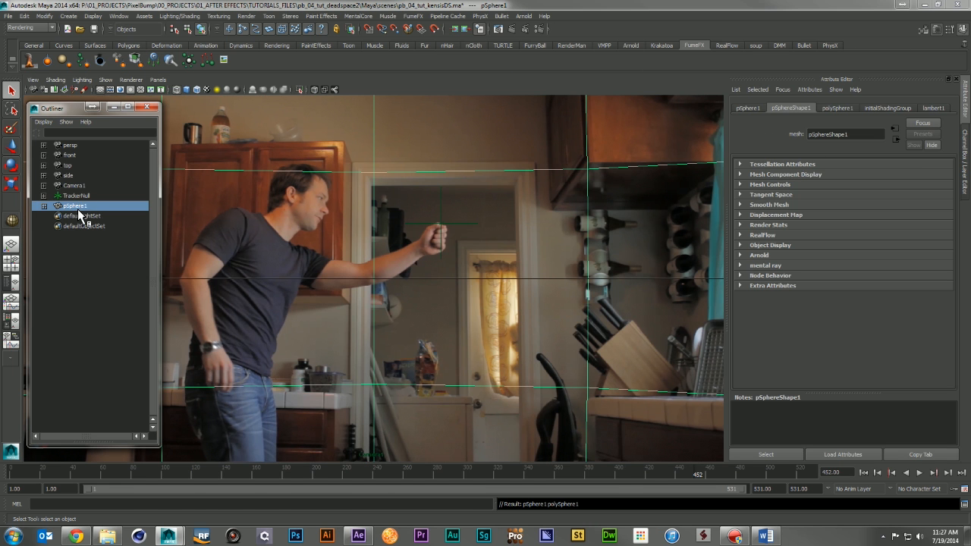
text(HD)
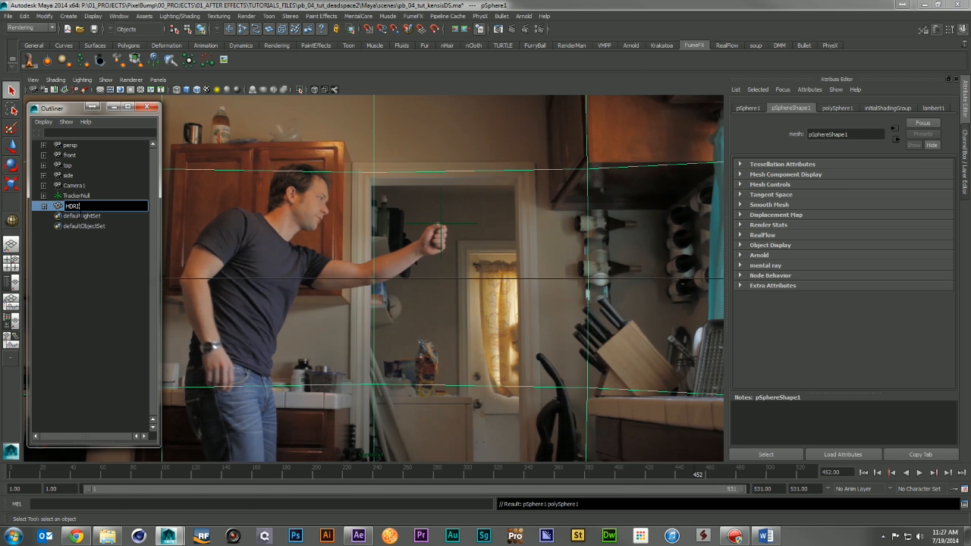
text(RI)
key(Return)
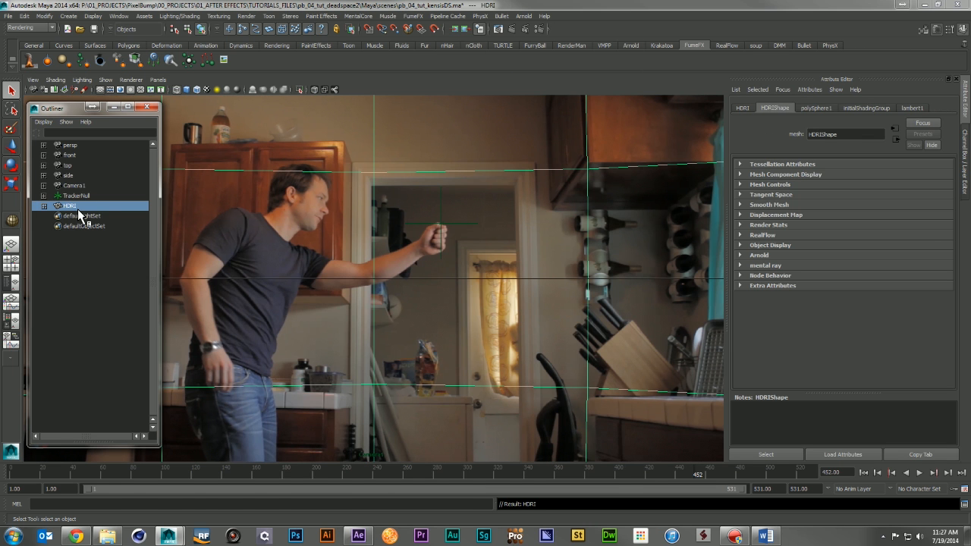
- Open the Hypershade and move its window clear of the Outliner
click(93, 18)
mouse_move(72, 16)
mouse_move(86, 39)
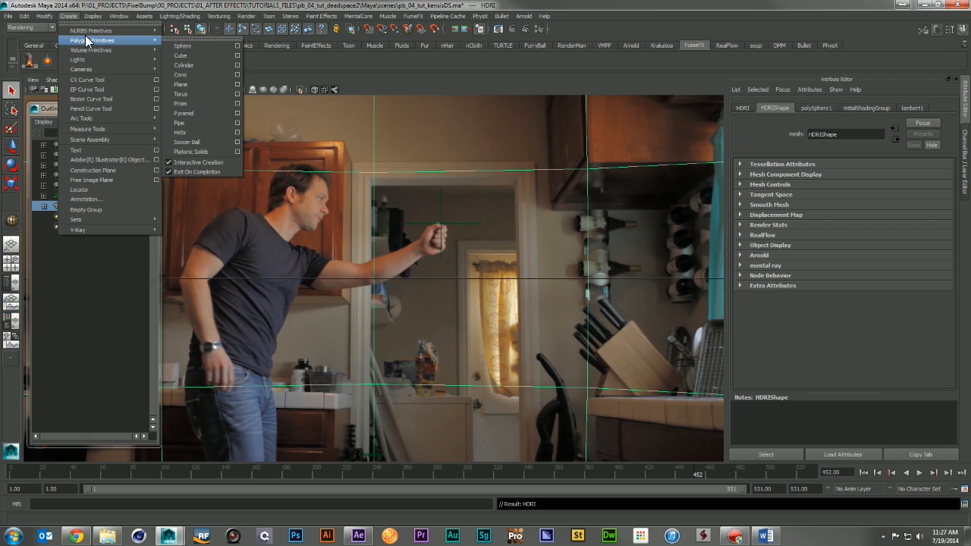
mouse_move(118, 17)
mouse_move(165, 41)
click(246, 67)
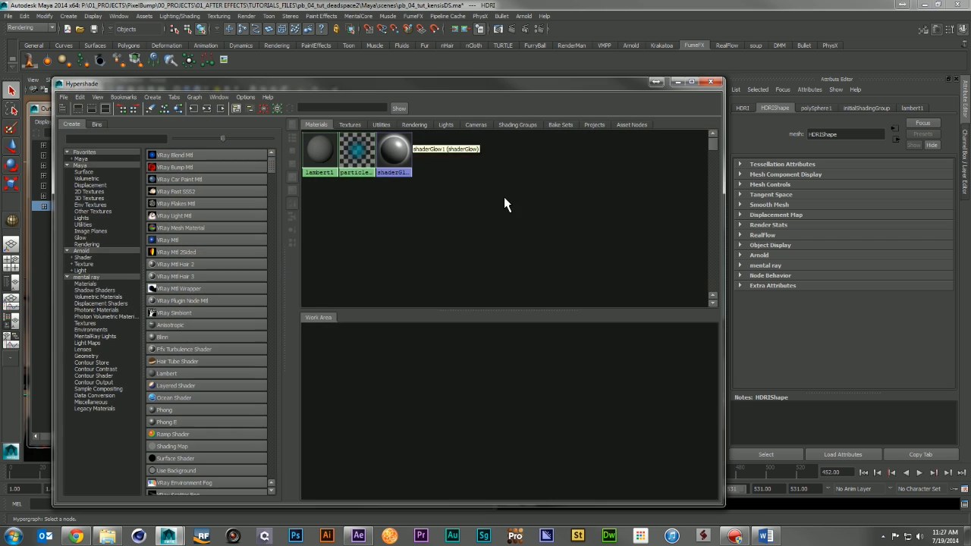
drag(338, 85, 507, 62)
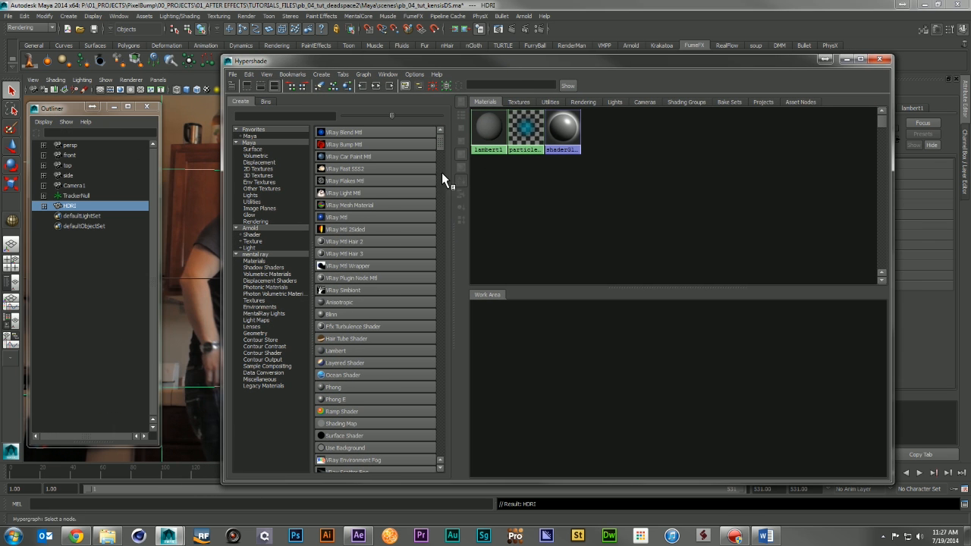
- Create a Lambert material in the Hypershade and rename it HDRI_Sphere
click(351, 349)
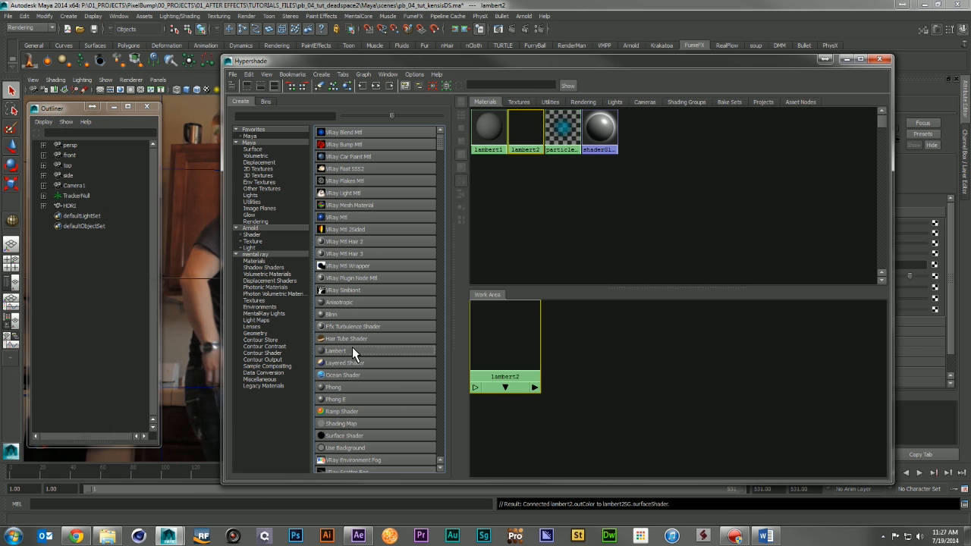
drag(598, 61, 622, 397)
double_click(839, 136)
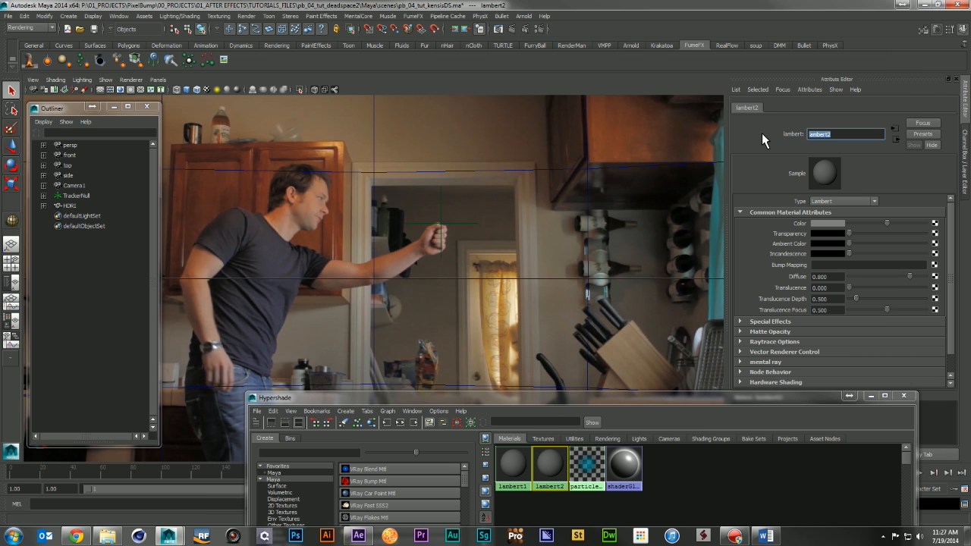
text(HDRI_Sphere)
key(Return)
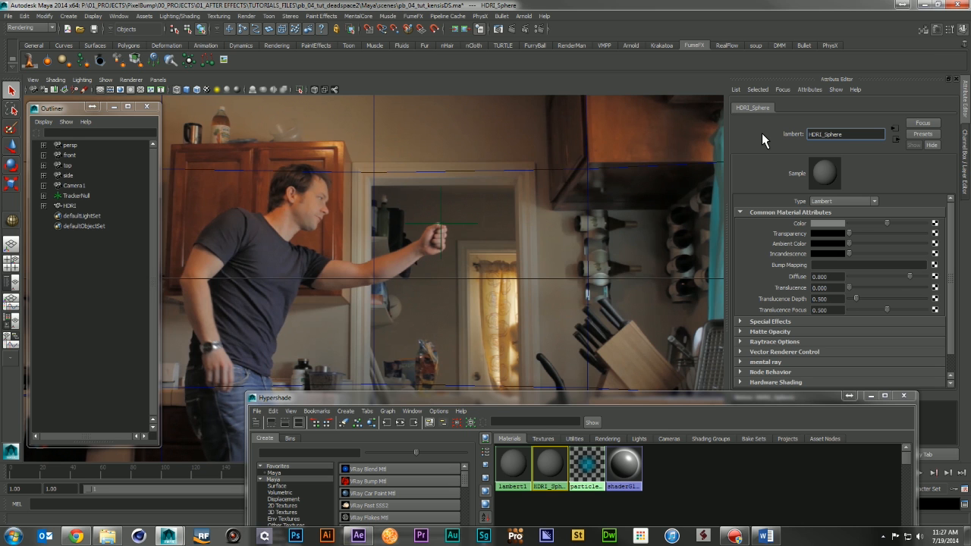
- Connect a File texture to the HDRI_Sphere material's colour and start browsing for its image
click(936, 223)
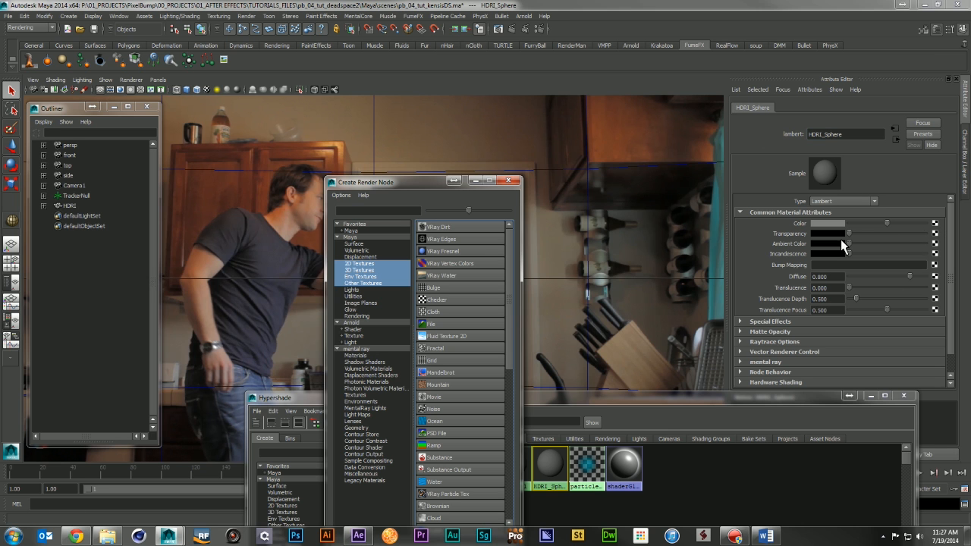
click(473, 323)
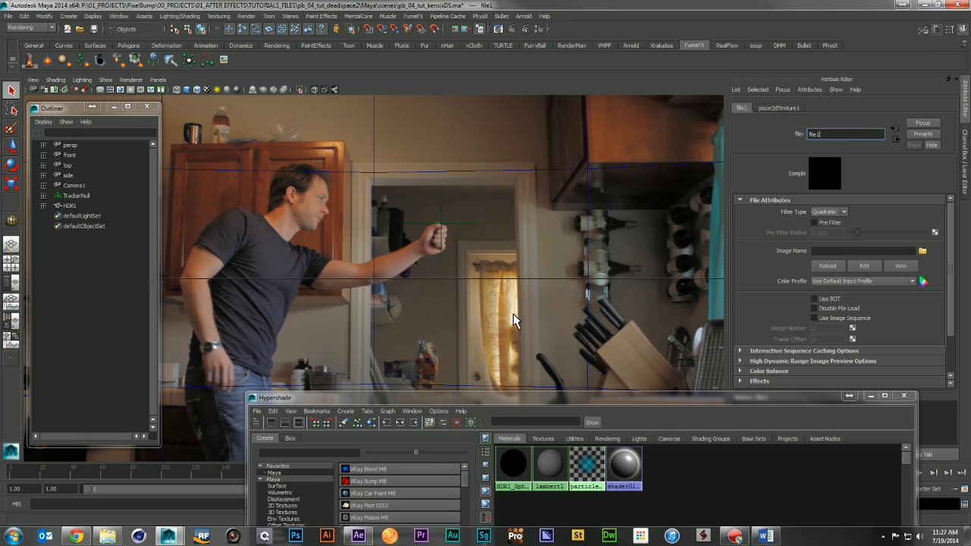
click(922, 251)
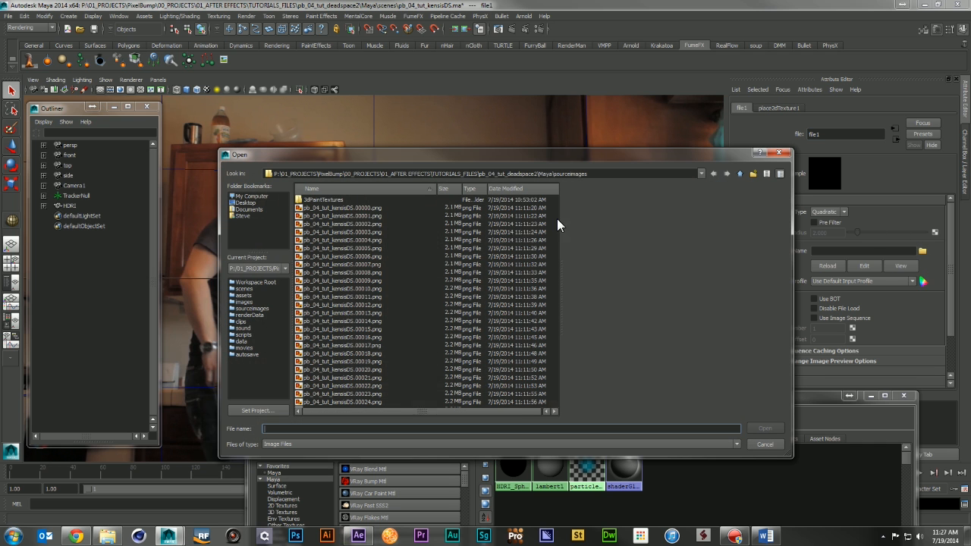
- Load 22_merksem_appartment_living.hdr from P:\02_LIBRARY\HDRI\Aversis HDRi Complete Pack\Interior 1 as the texture image
click(700, 173)
click(369, 240)
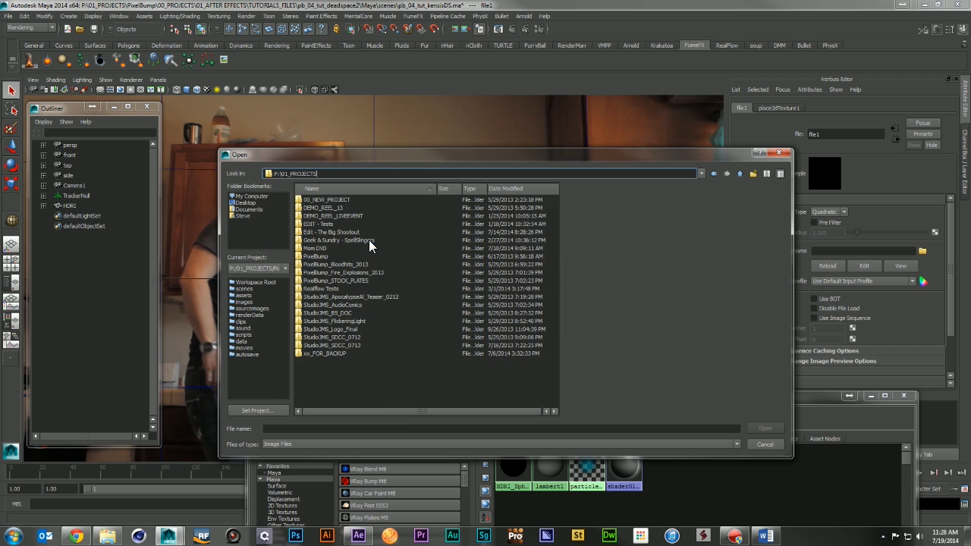
click(700, 173)
click(373, 196)
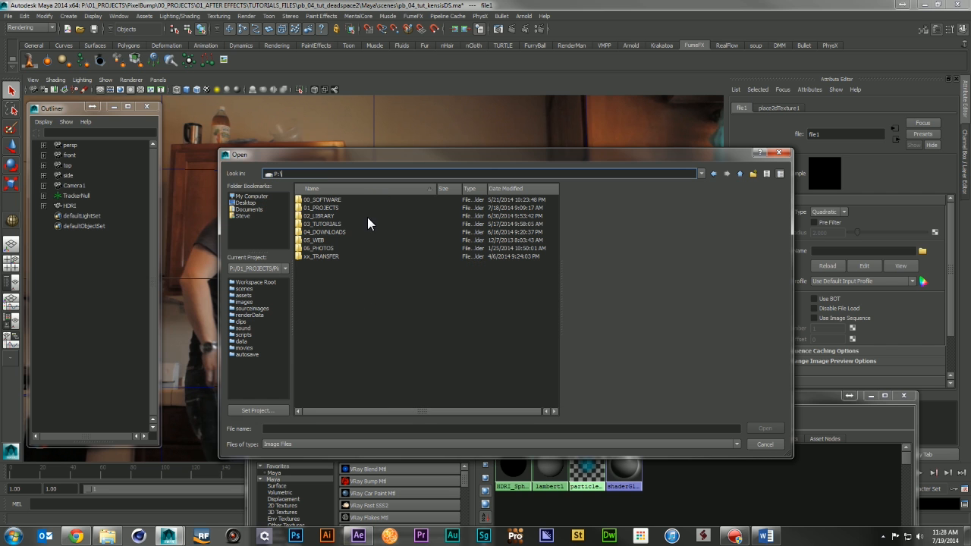
double_click(326, 215)
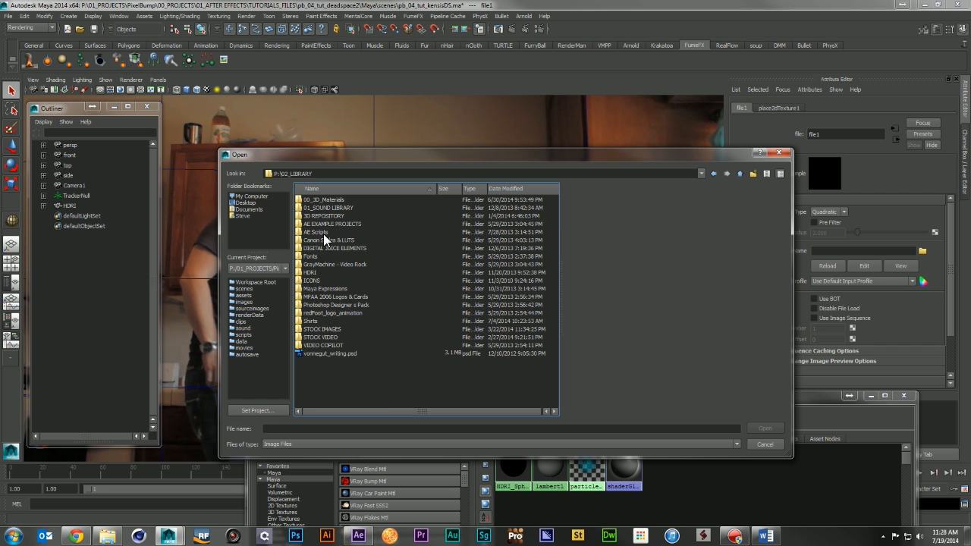
double_click(323, 263)
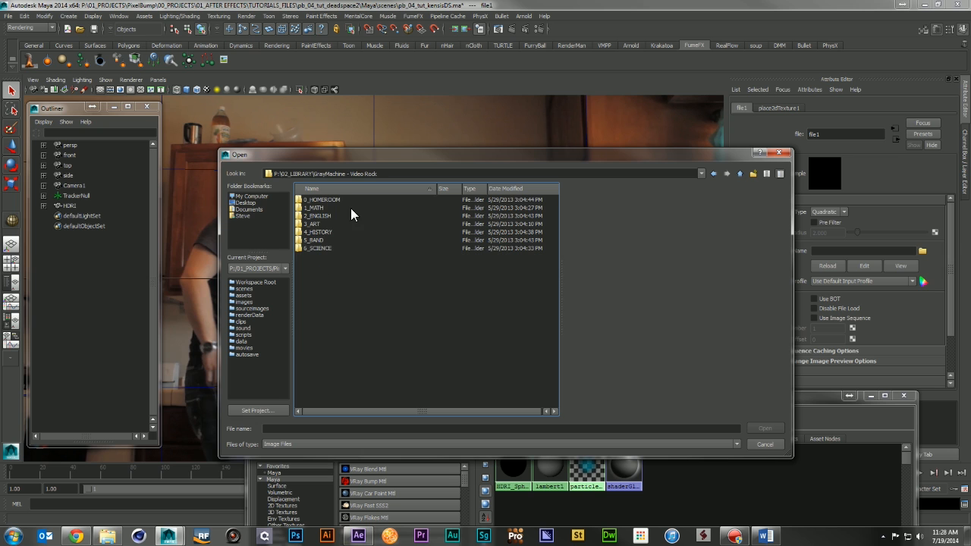
click(740, 173)
double_click(323, 271)
double_click(344, 200)
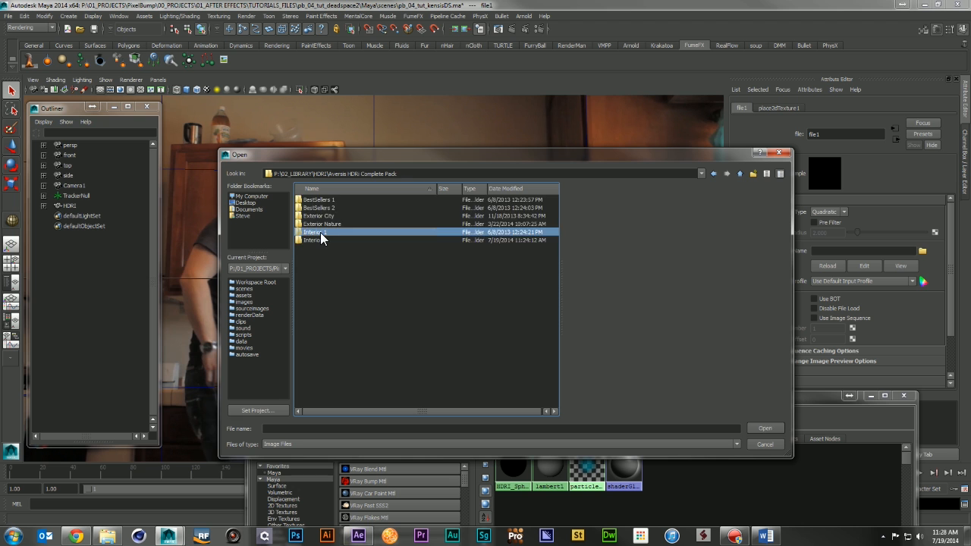
double_click(320, 232)
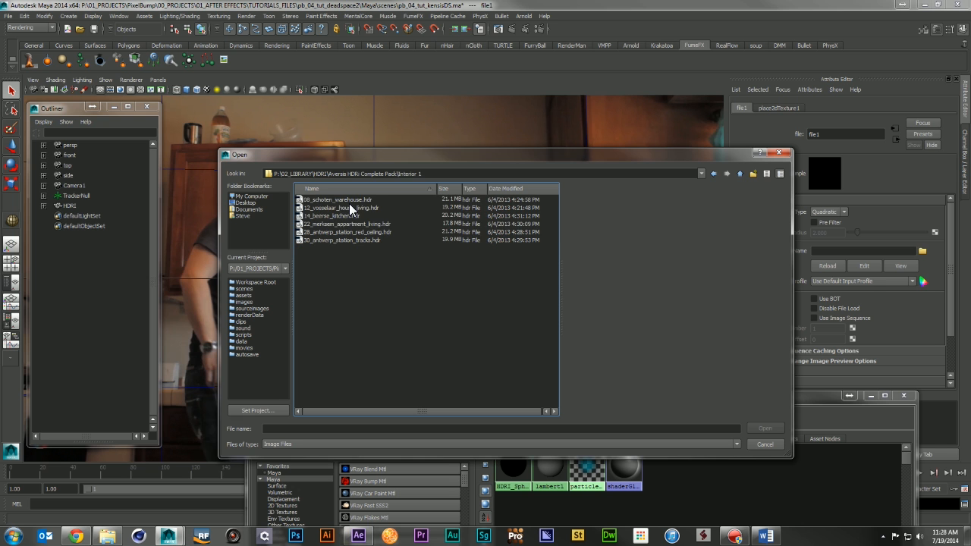
double_click(358, 225)
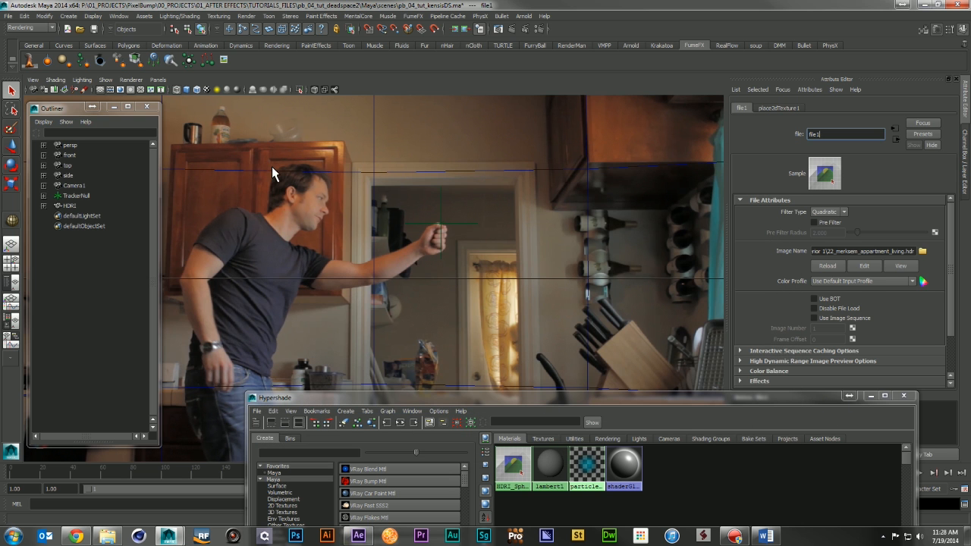
- Assign the HDRI_Sphere material to the HDRI sphere, close the Hypershade, and display textures in the camera view
click(69, 207)
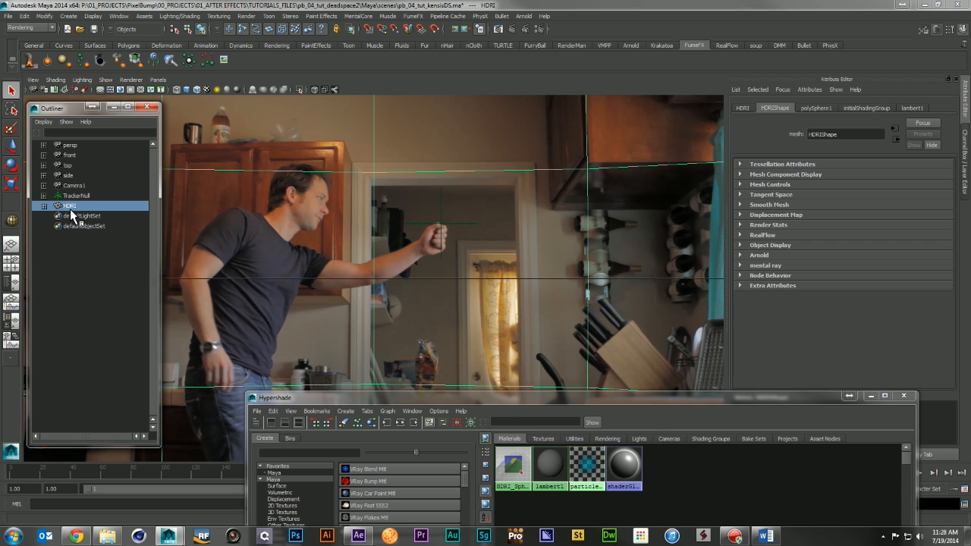
right_click(512, 464)
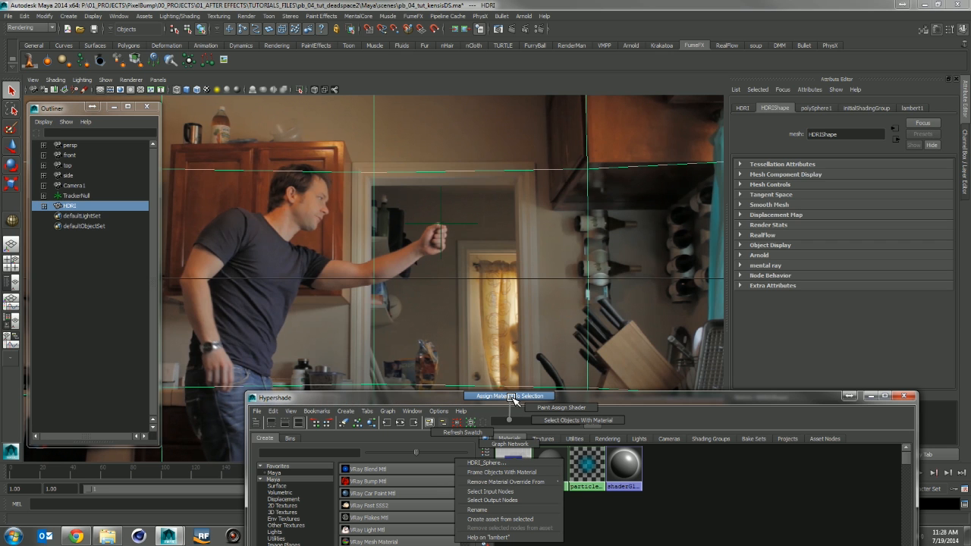
click(512, 396)
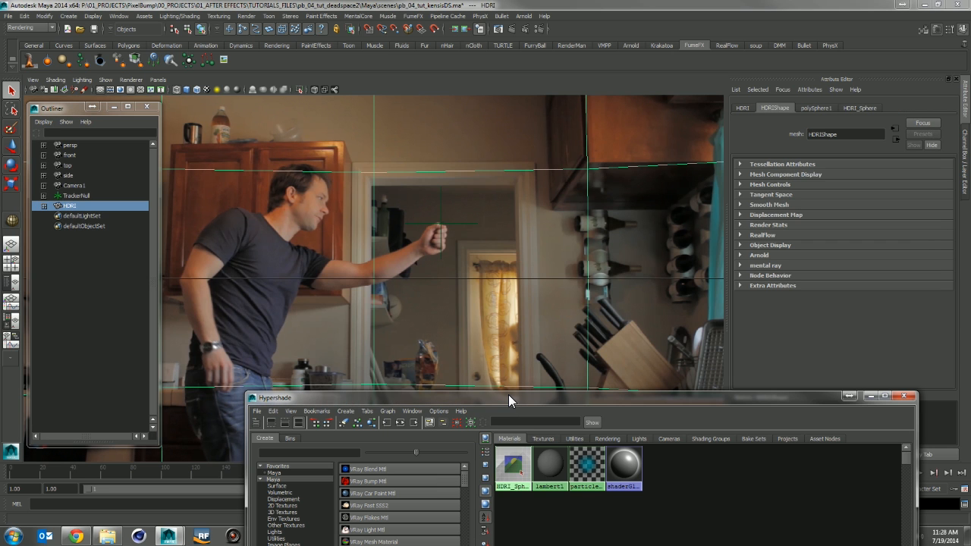
click(907, 396)
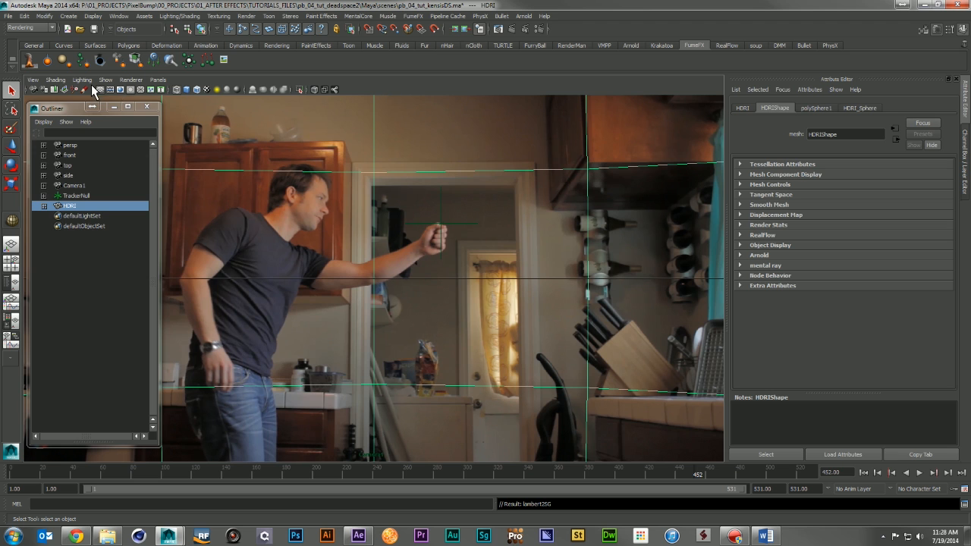
key(6)
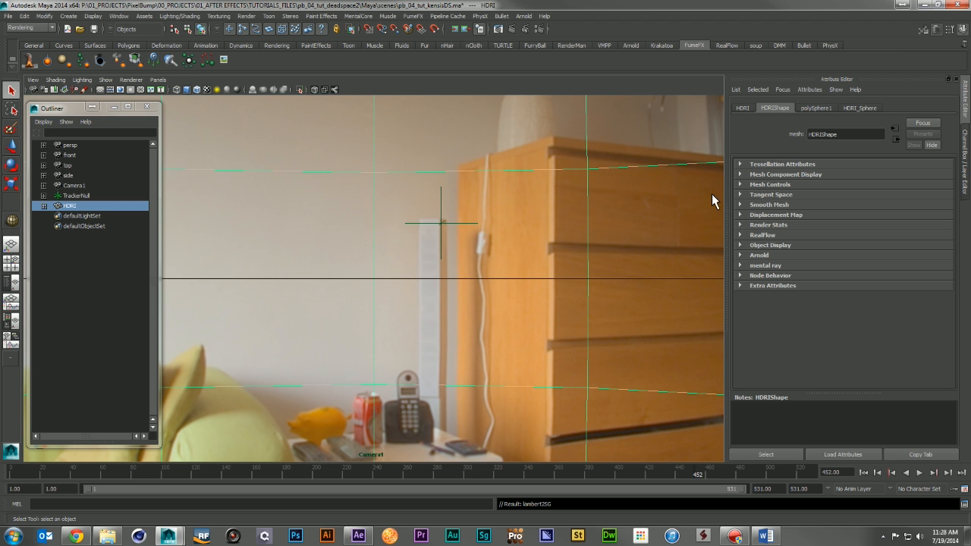
- Turn off Primary Visibility, Motion Blur, Receive Shadows and Casts Shadows in the HDRI sphere's render stats
click(740, 226)
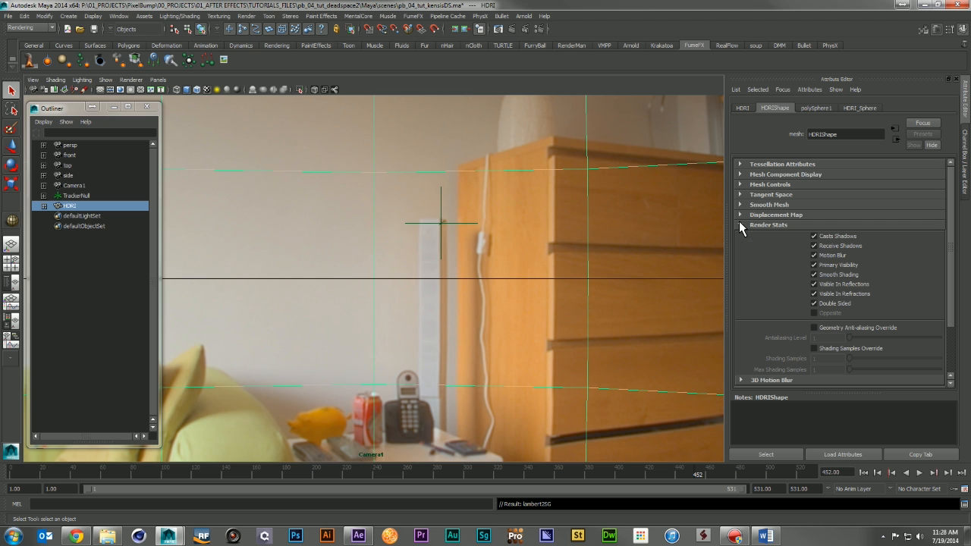
click(814, 265)
click(815, 265)
click(815, 265)
click(814, 256)
click(815, 246)
click(815, 236)
- Set the HDRI sphere's scale to 2 in X, Y and Z
click(94, 207)
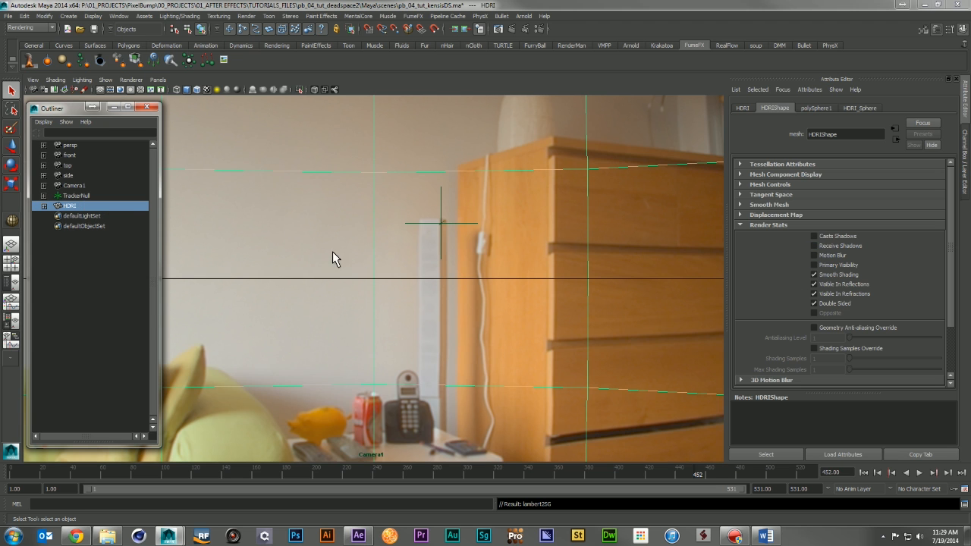
middle_click(405, 283)
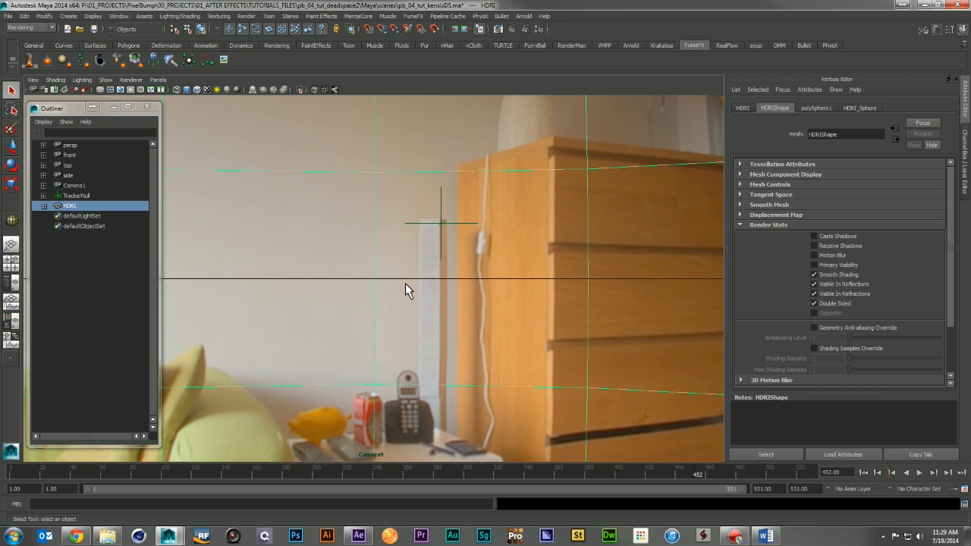
key(t)
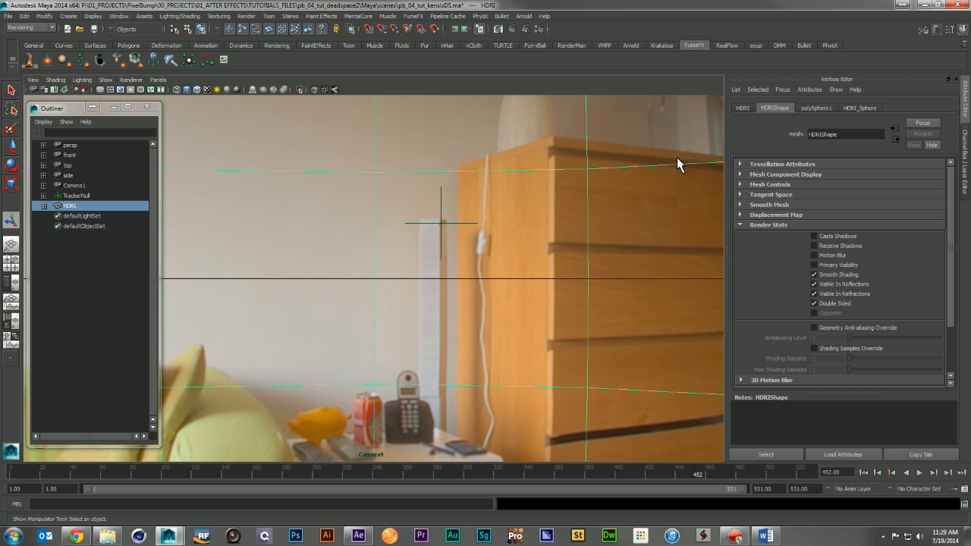
click(744, 112)
drag(834, 200, 802, 209)
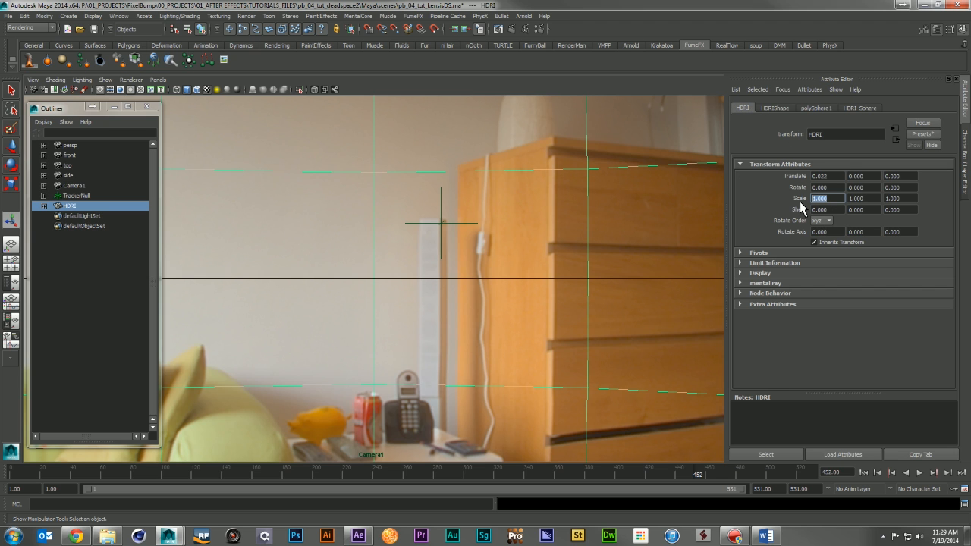
text(2)
key(Tab)
text(2)
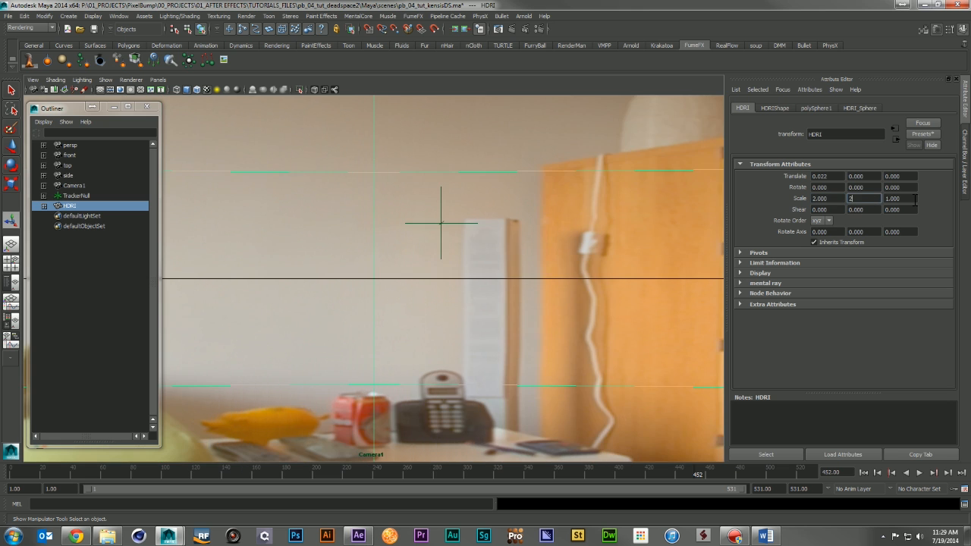
key(Tab)
text(2)
click(875, 200)
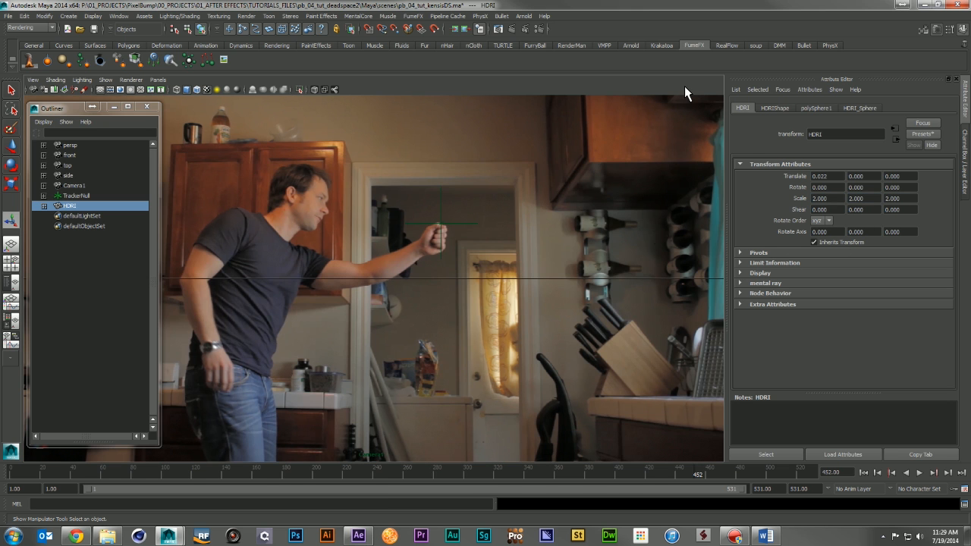
- Show the perspective view in the four-view layout, examine the HDRI sphere around the image plane, and return to the full camera view
key(space)
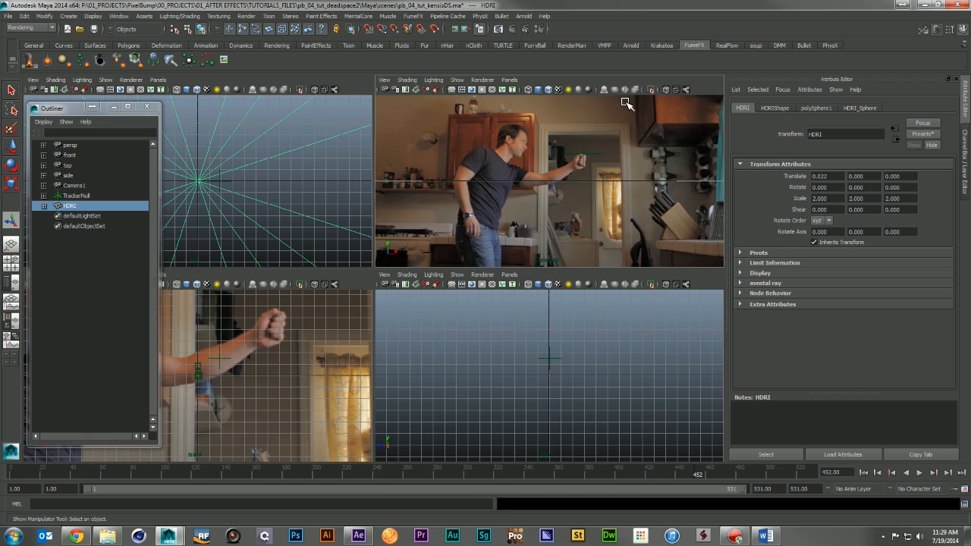
click(509, 275)
mouse_move(538, 286)
click(606, 291)
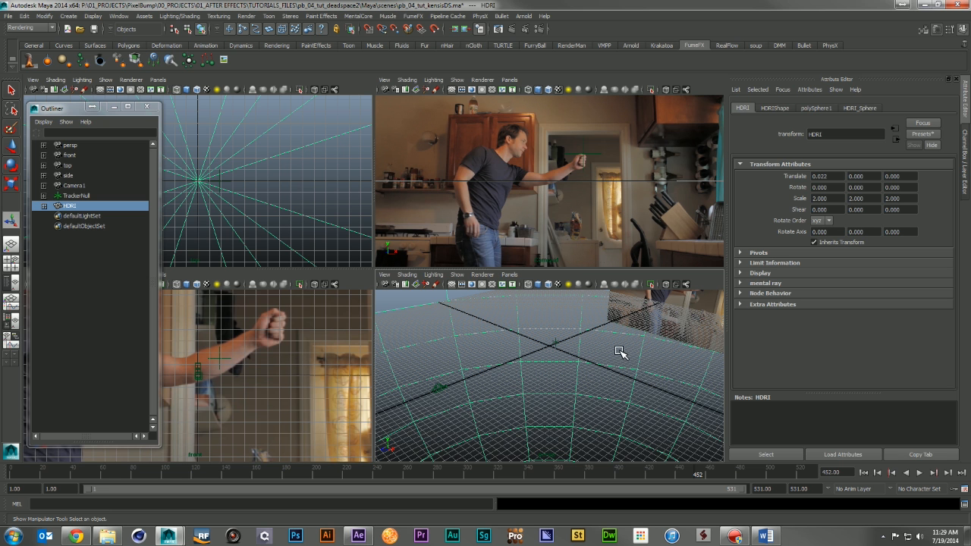
key(f)
drag(607, 346, 713, 345)
click(707, 346)
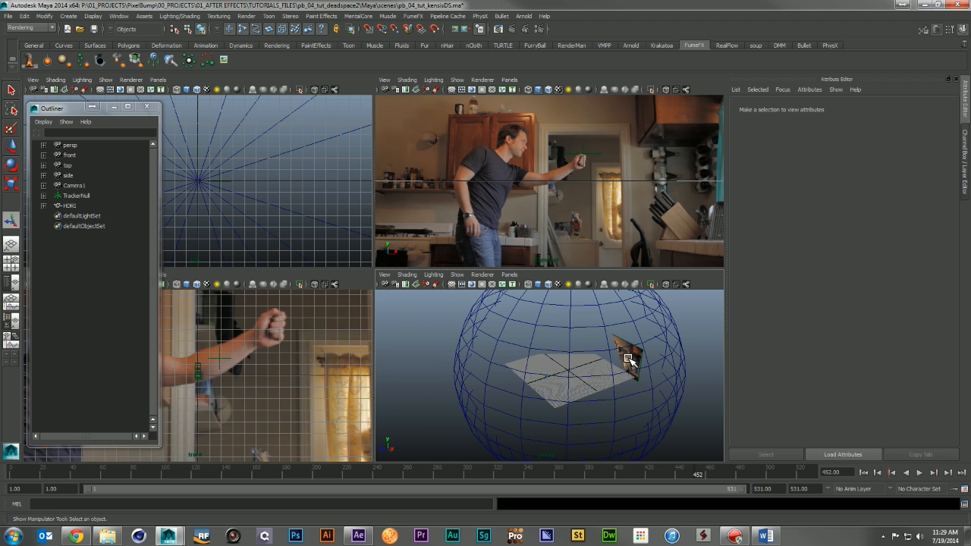
click(672, 314)
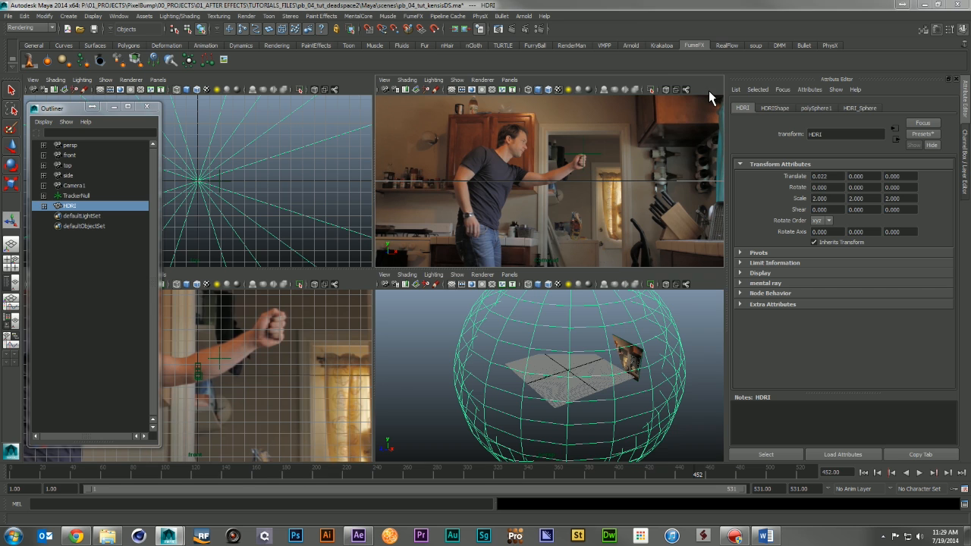
key(space)
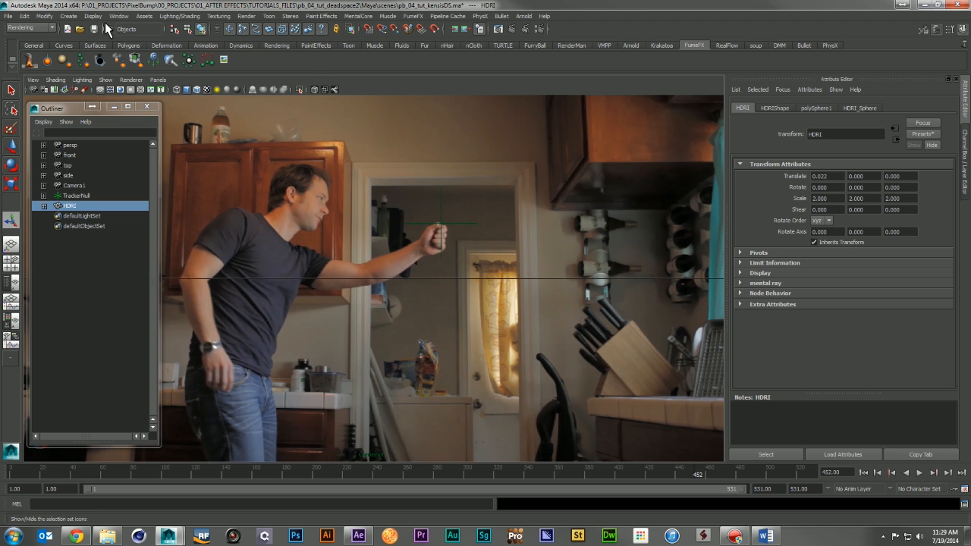
- Create a point light and move it up and toward the man's side, to about X -3.4 and Y 4.855
click(68, 16)
mouse_move(90, 31)
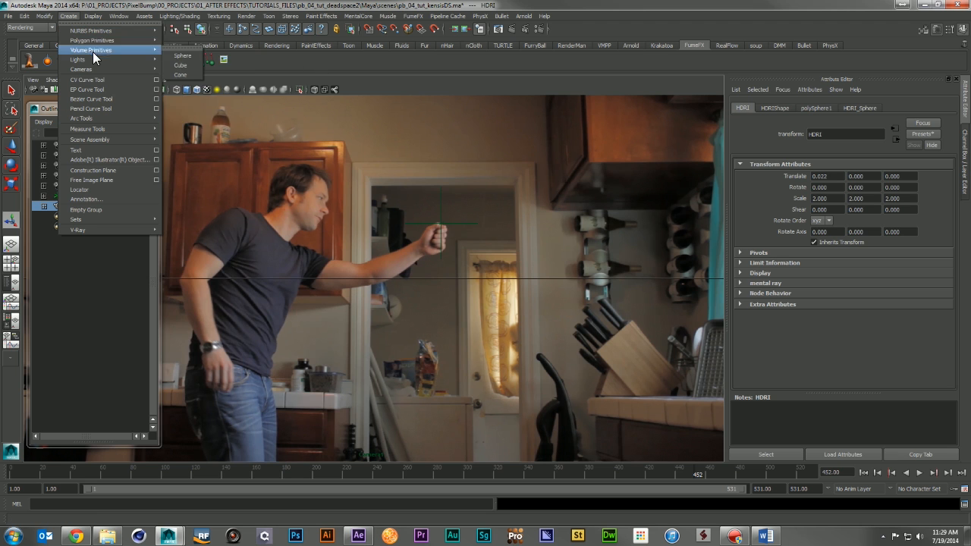
mouse_move(92, 59)
click(203, 80)
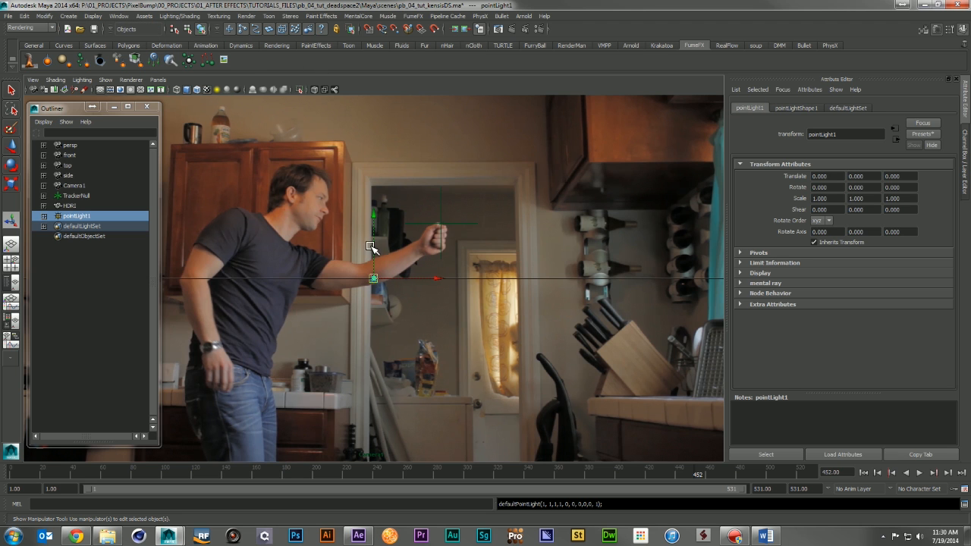
drag(371, 240, 374, 102)
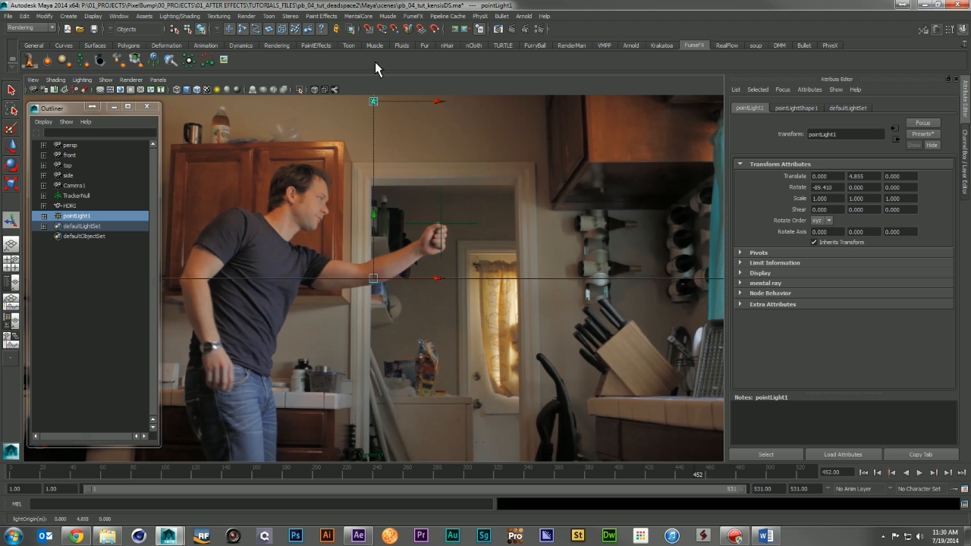
drag(447, 106, 323, 114)
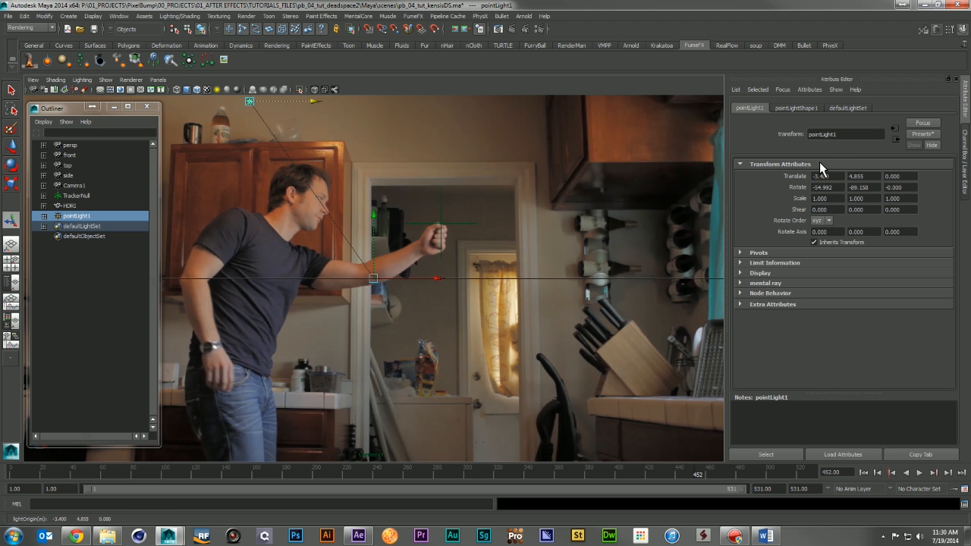
- Set the first point light's intensity to 0.7
click(795, 108)
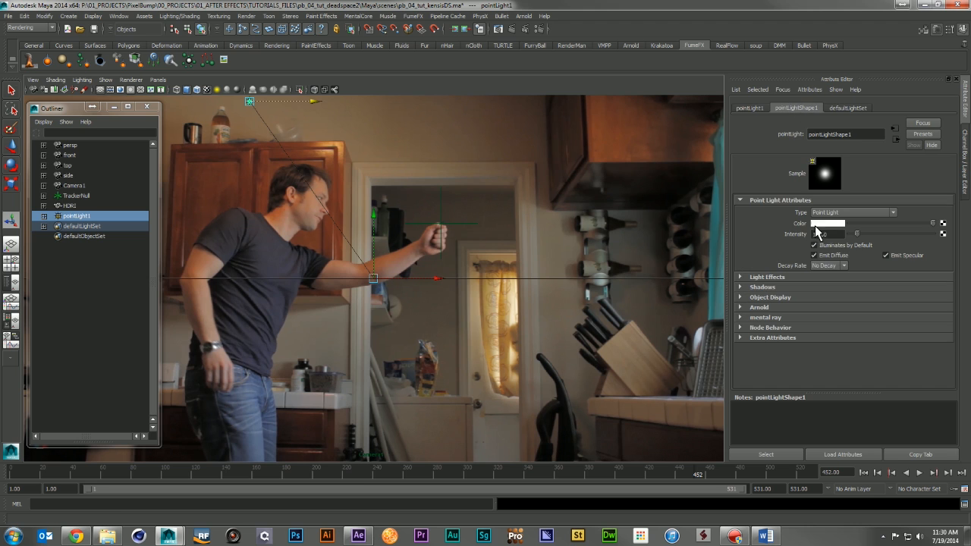
drag(838, 234, 745, 238)
text(0.7)
key(Return)
- Create a second point light, place it up beside the wall cabinet on the wine-bottle side, and bring it toward the camera
click(69, 16)
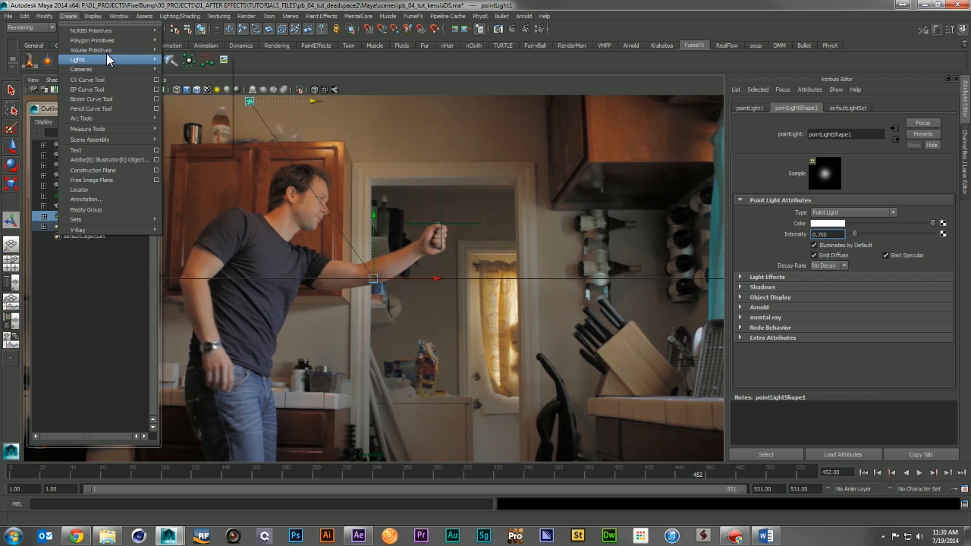
mouse_move(107, 58)
click(199, 77)
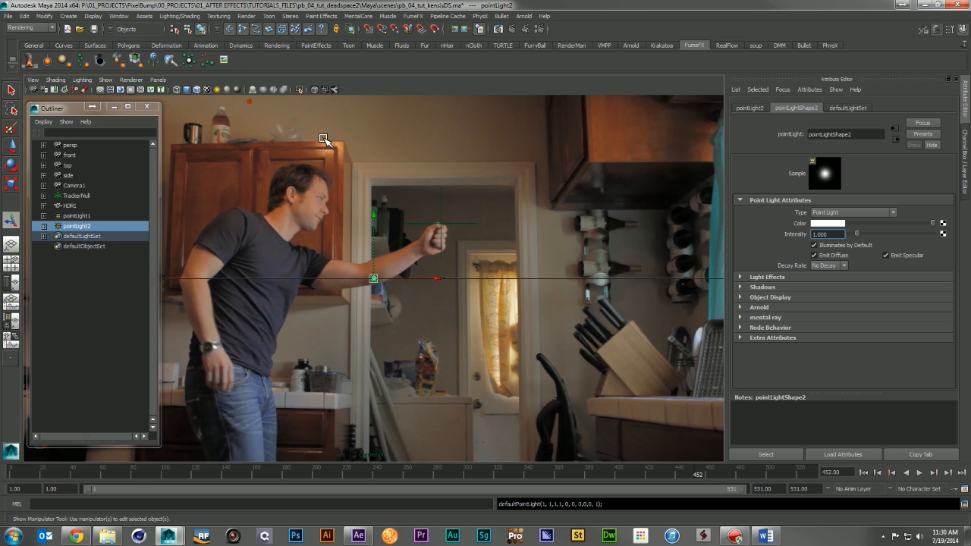
drag(421, 282, 699, 173)
key(space)
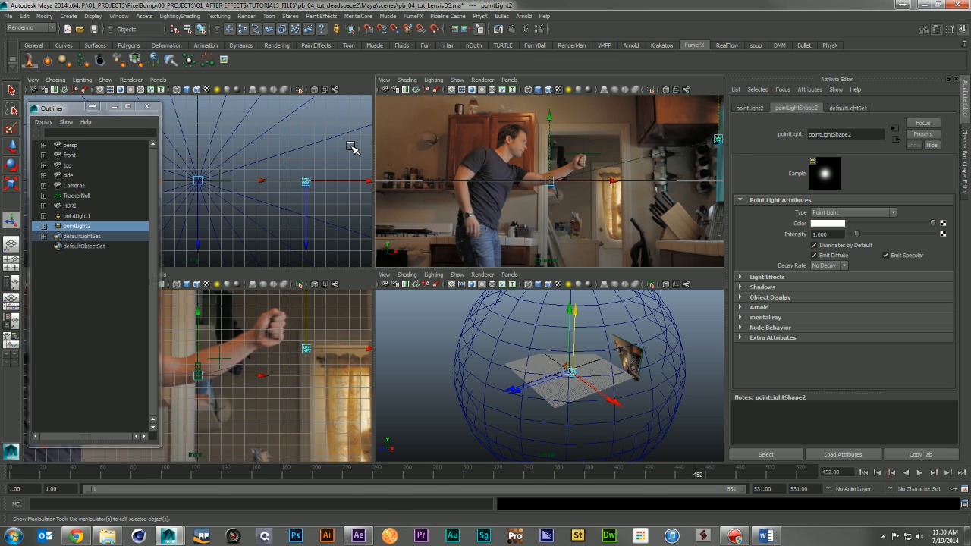
scroll(325, 147, down, 5)
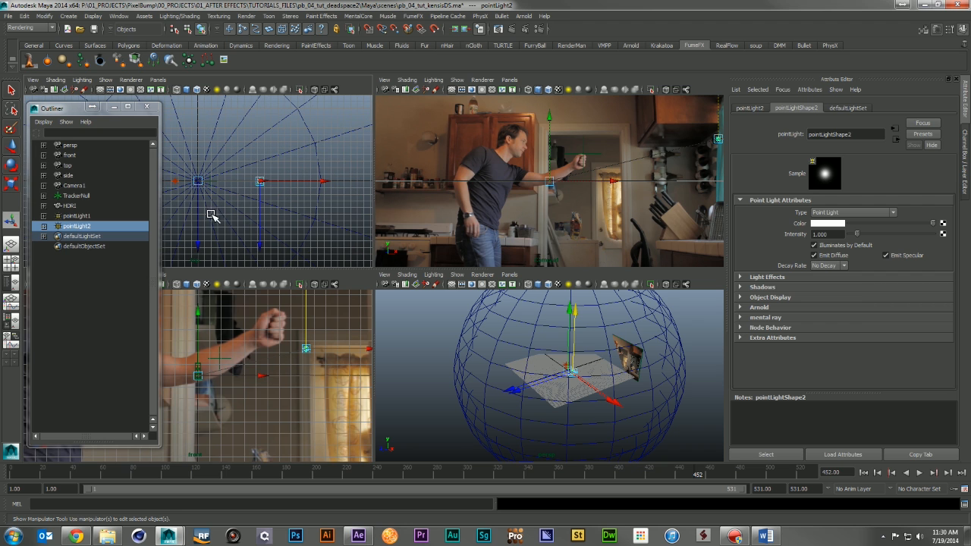
click(260, 183)
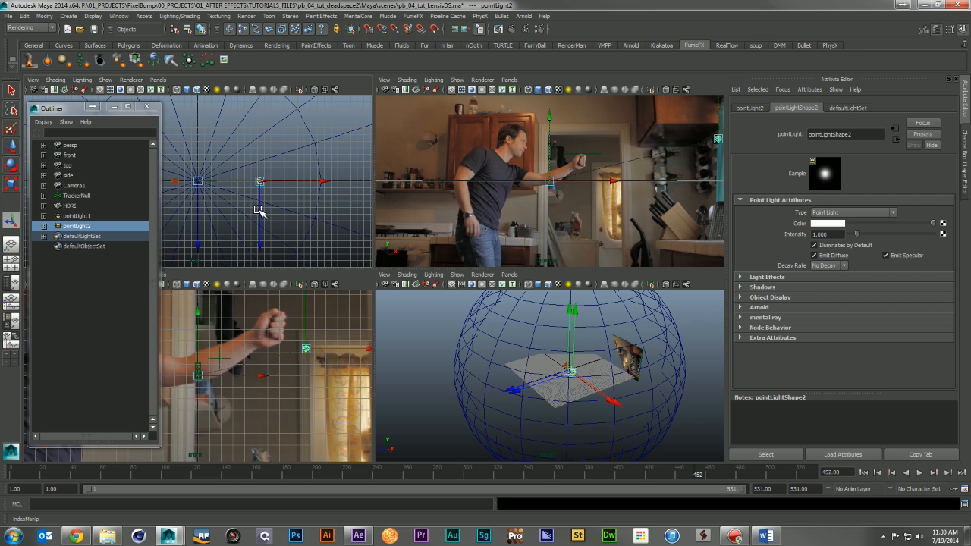
drag(263, 212, 265, 256)
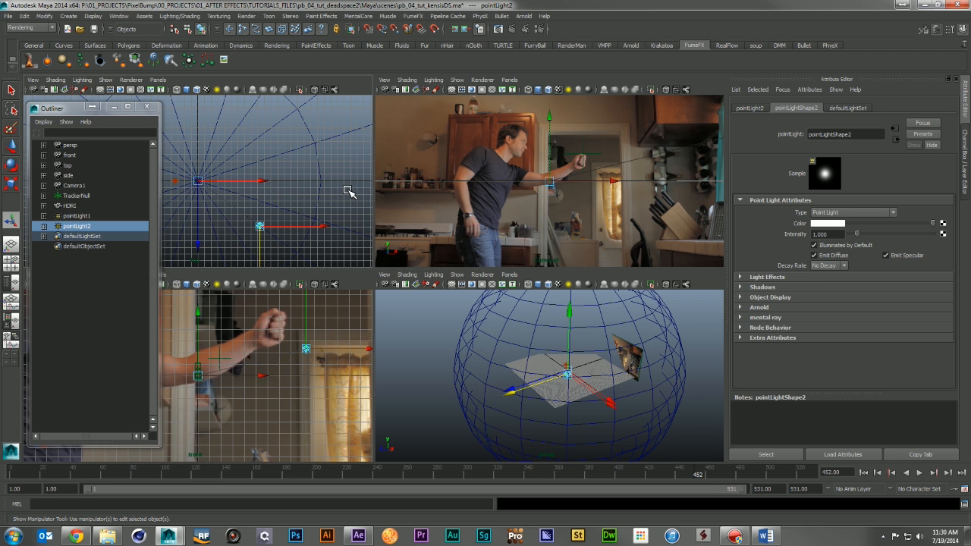
- Create a third point light, push it back in depth to the curtained door window, and return to the full camera view
click(68, 15)
mouse_move(104, 51)
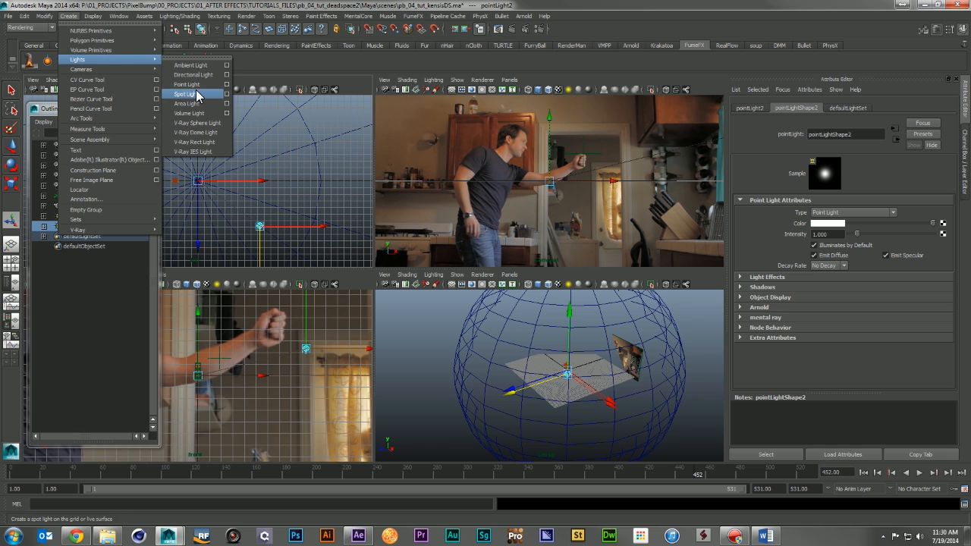
click(196, 83)
drag(200, 182, 225, 101)
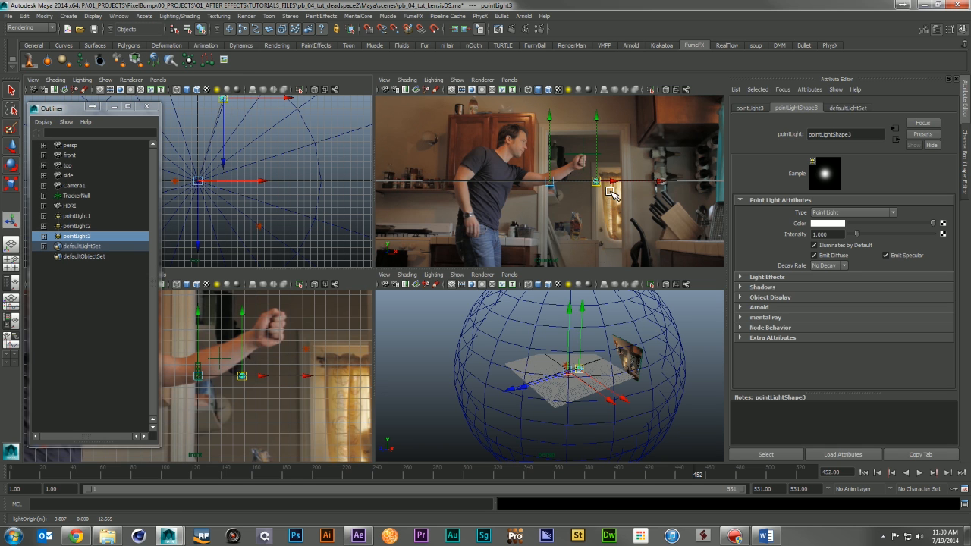
mouse_move(599, 182)
mouse_down()
mouse_move(597, 163)
mouse_move(599, 171)
mouse_up()
drag(648, 204, 664, 203)
click(837, 234)
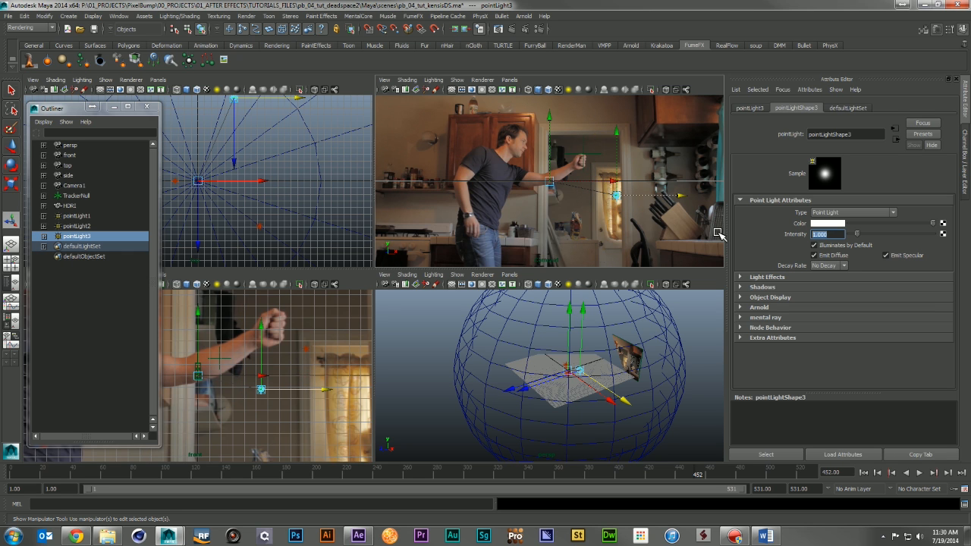
key(Return)
key(space)
click(535, 203)
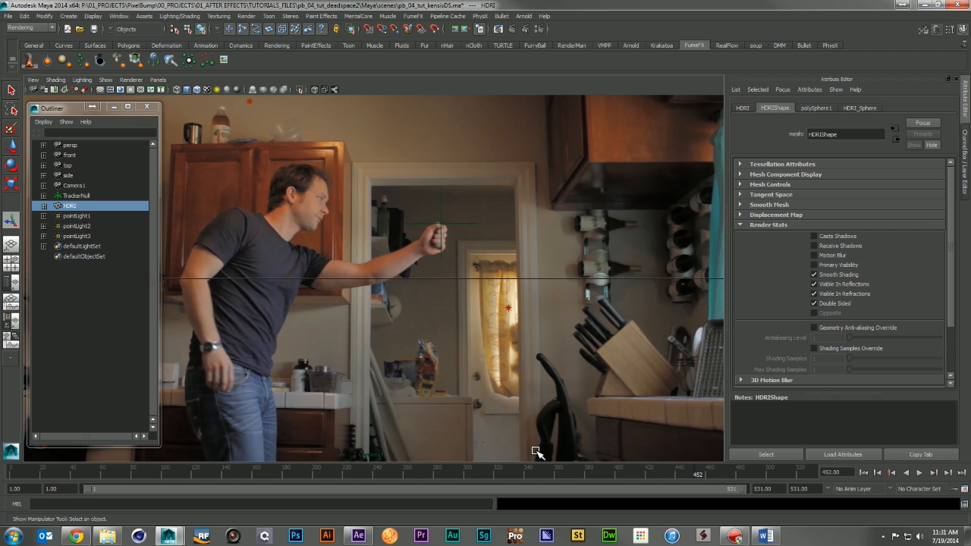
- Import the knife_v1.ma scene file
click(11, 16)
click(47, 111)
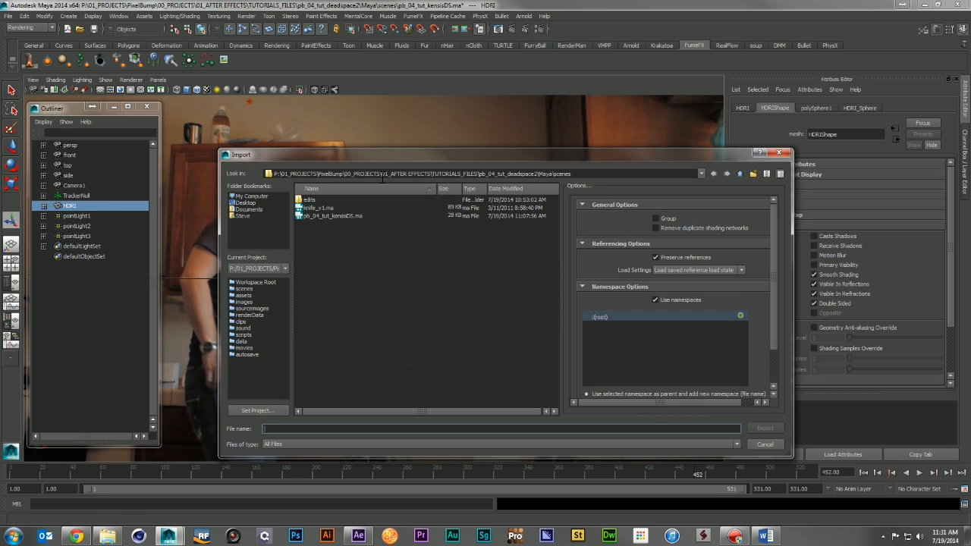
double_click(318, 207)
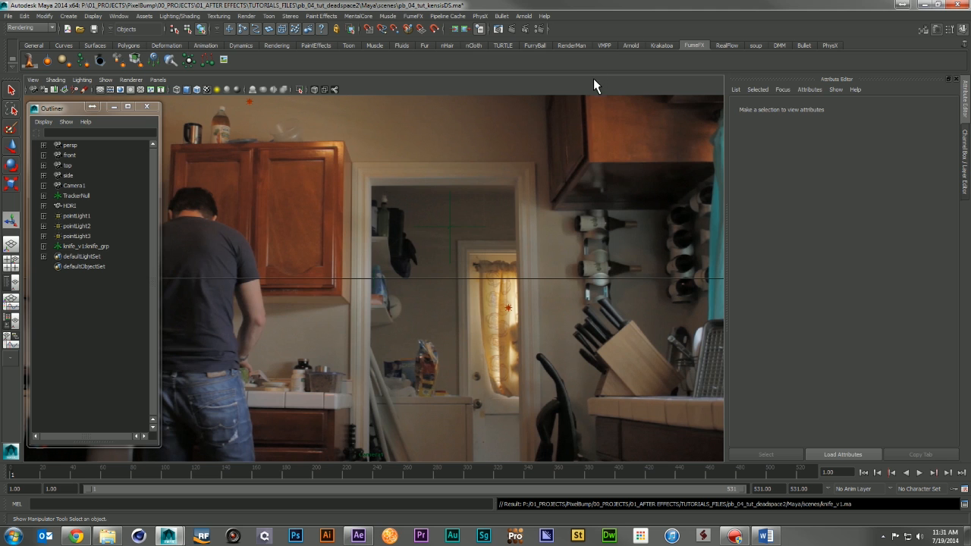
- Scale the imported knife group up uniformly to about 41.149 and return to the full camera view
key(space)
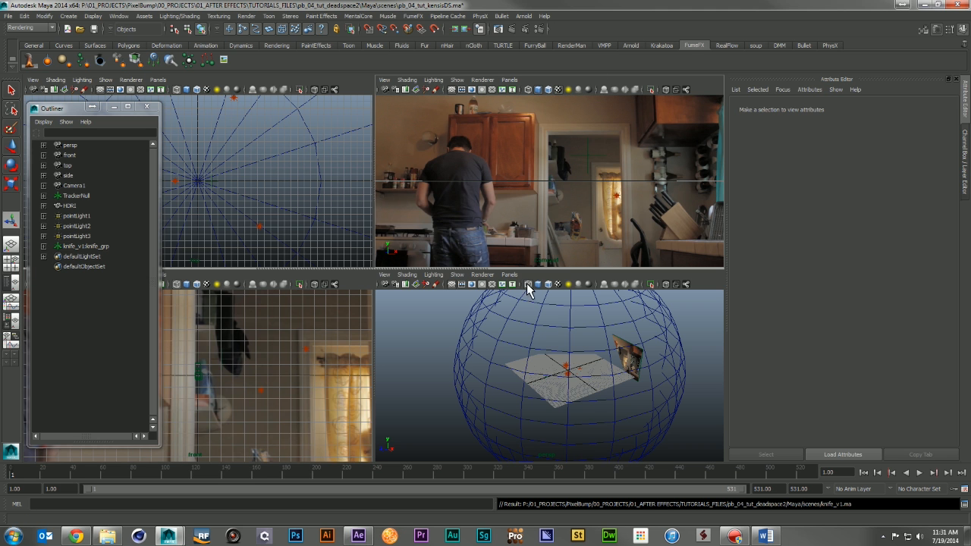
click(88, 246)
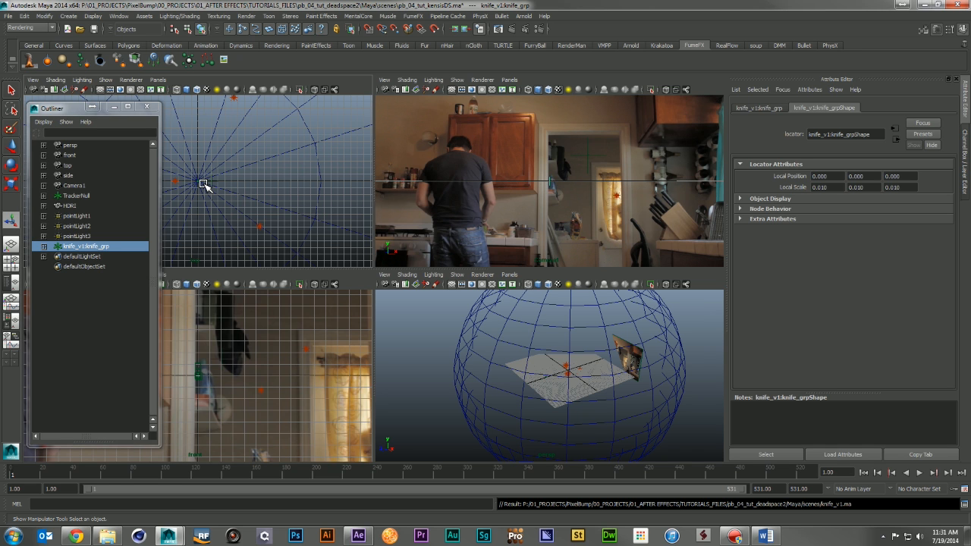
drag(225, 182, 248, 194)
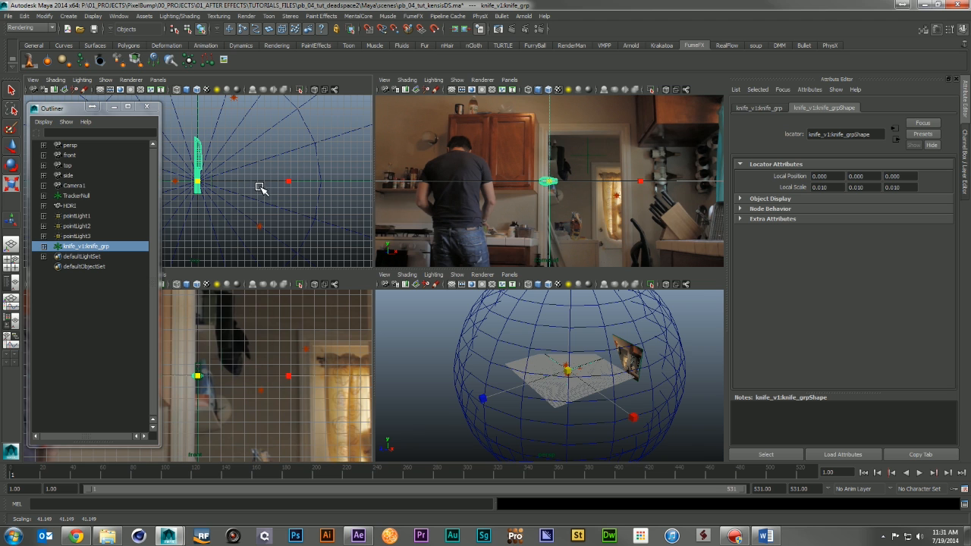
key(space)
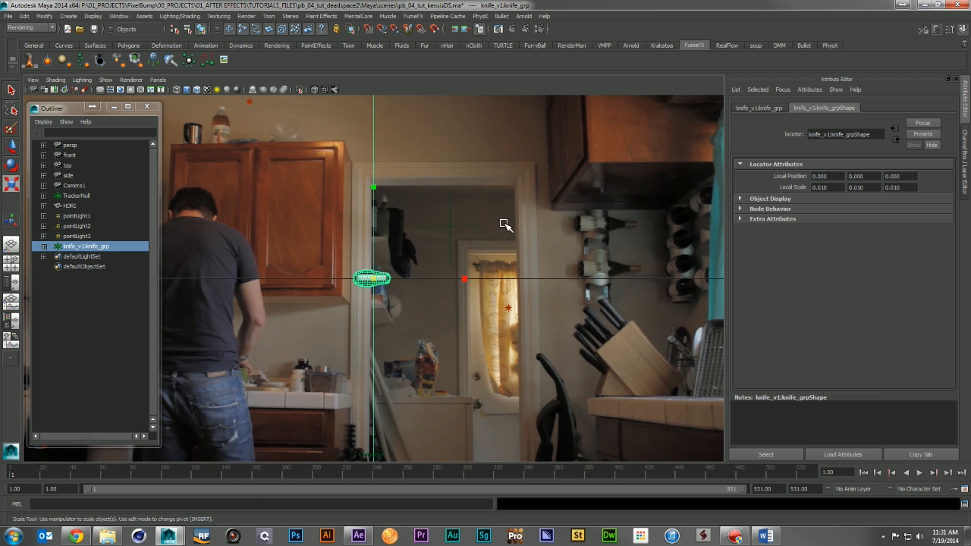
- Turn the knife group sideways to the camera and set its Y rotation to -90
key(e)
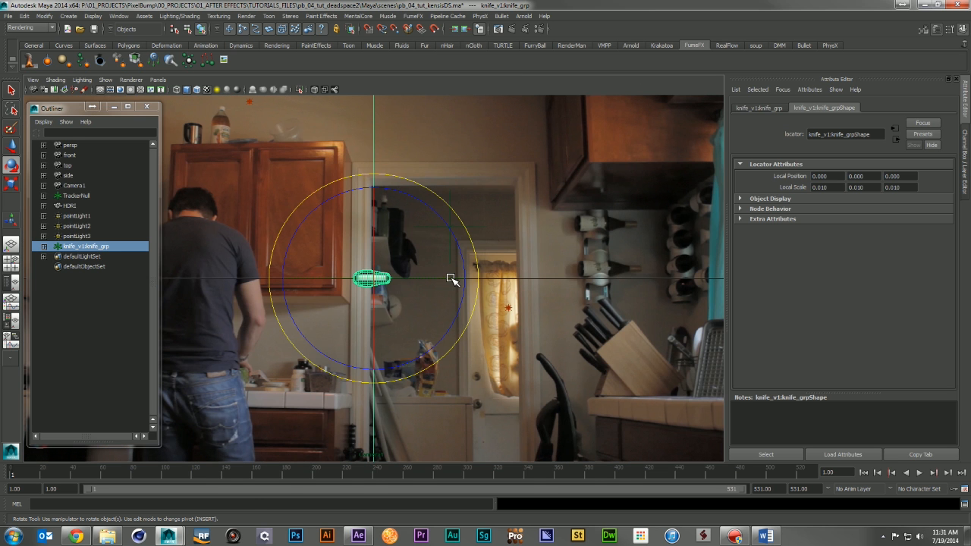
drag(451, 282, 310, 291)
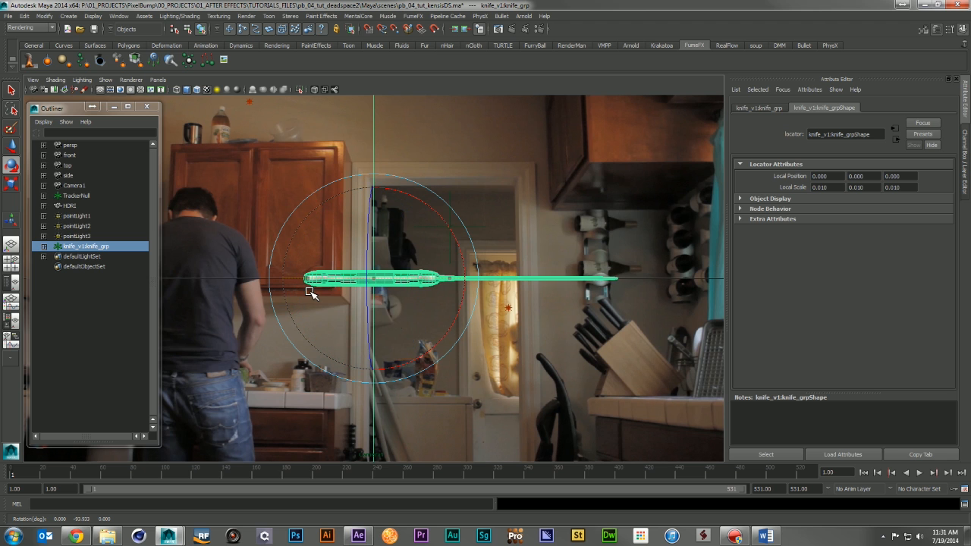
click(756, 107)
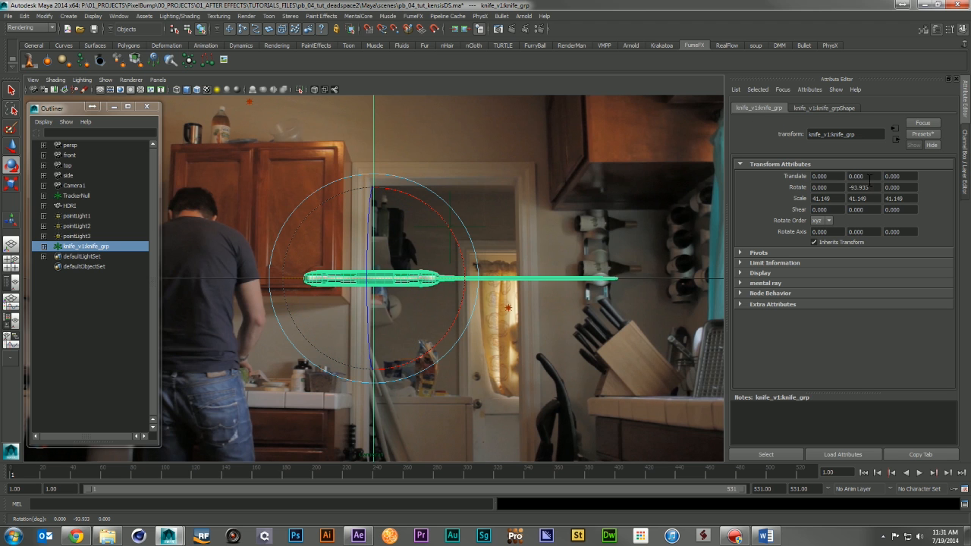
click(877, 188)
text(-90)
key(Return)
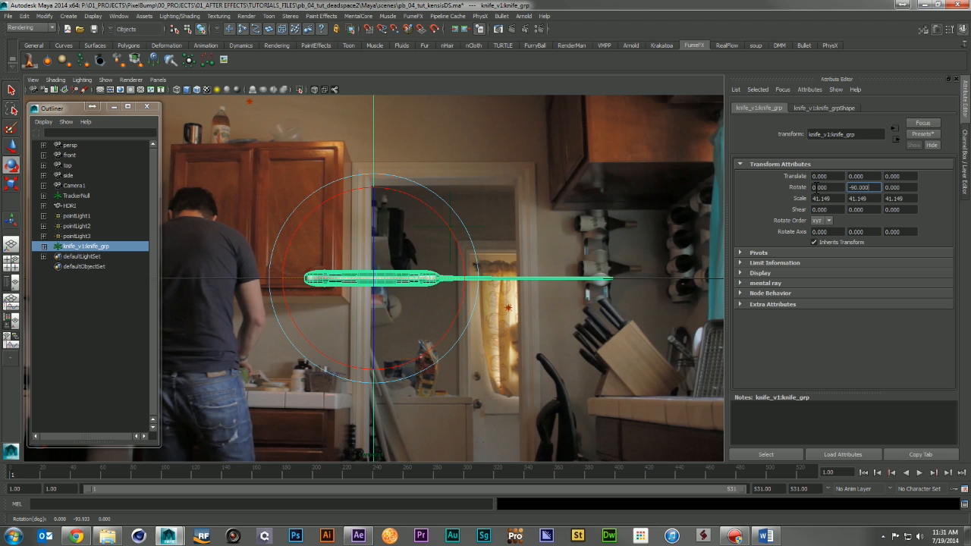
- Turn the knife's flat side toward the camera, with rotation X 90, Y 0 and Z -90
drag(375, 216, 371, 319)
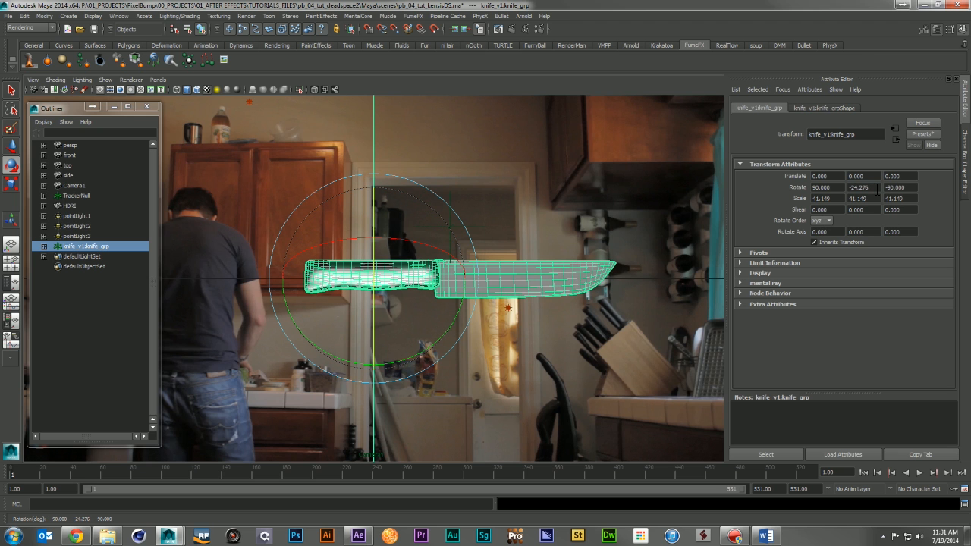
click(878, 188)
text(-90)
key(Return)
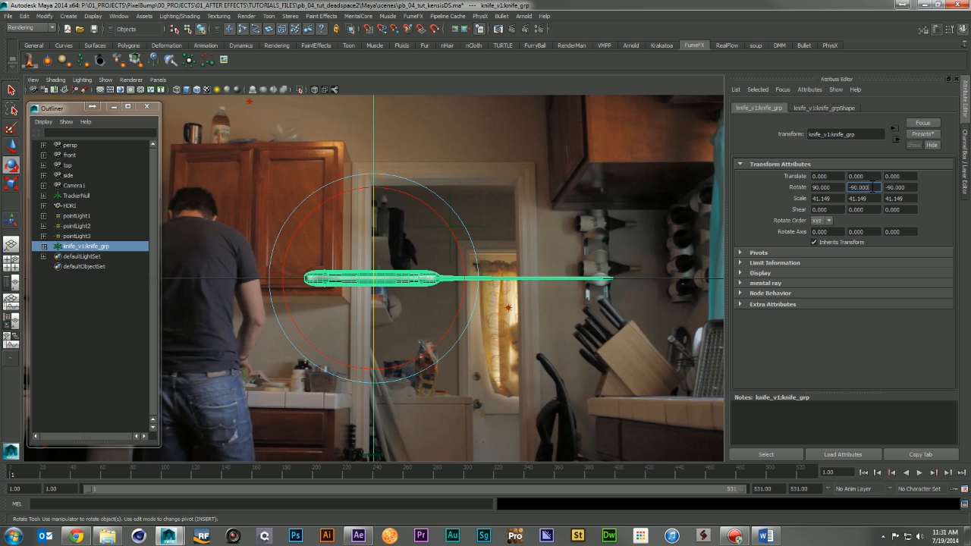
key(Return)
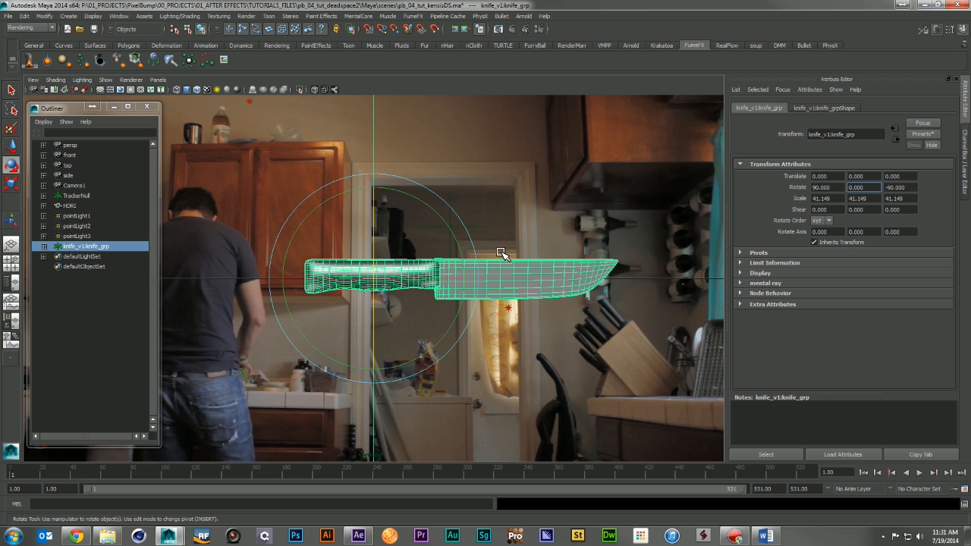
- Tilt the knife group to about -135.47 in Z and scale it down uniformly to about 10.792
drag(452, 226, 453, 292)
key(t)
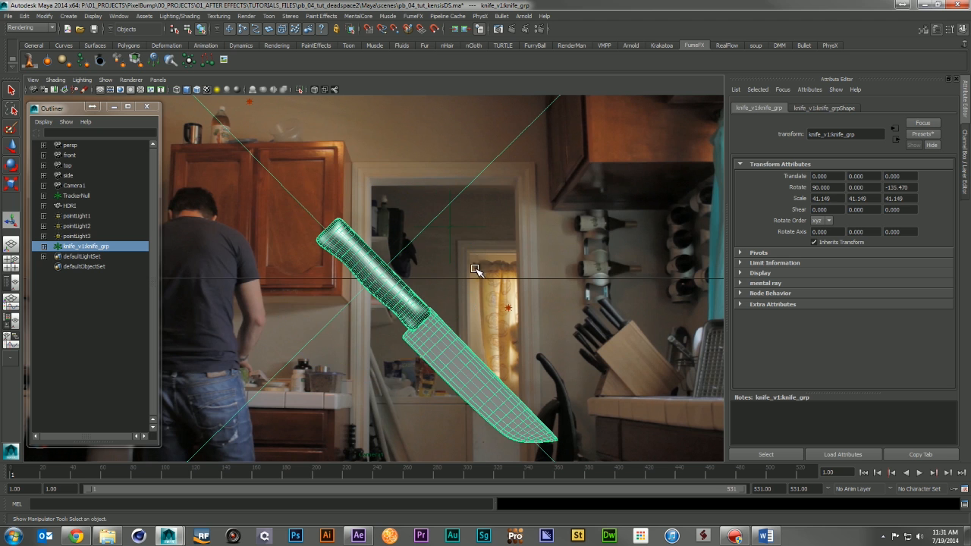
key(r)
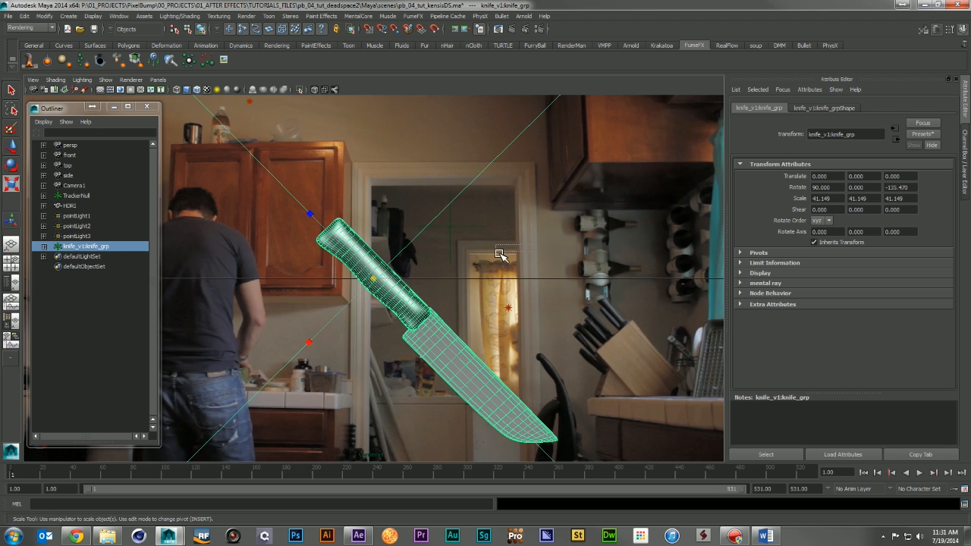
click(455, 261)
click(390, 284)
click(121, 243)
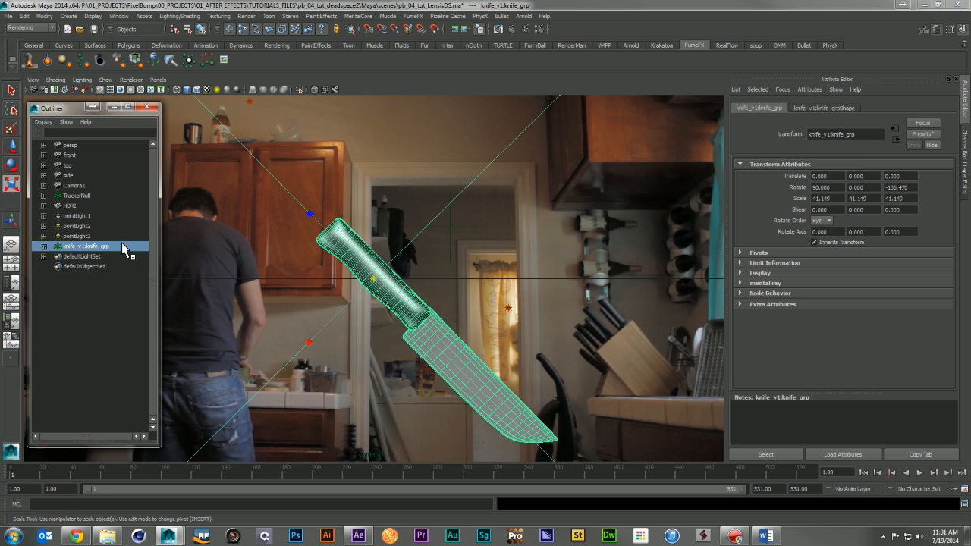
drag(375, 280, 227, 291)
- Move the knife onto the knife block, at about X 6.312 and Y -1.11, and turn it edge-on to about 97.727 in Y
key(w)
drag(372, 279, 530, 369)
key(e)
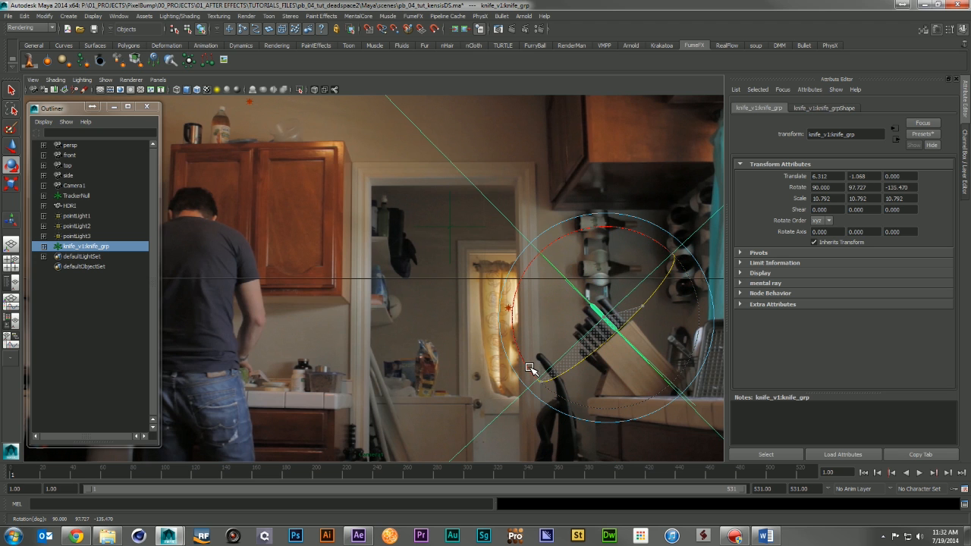
key(w)
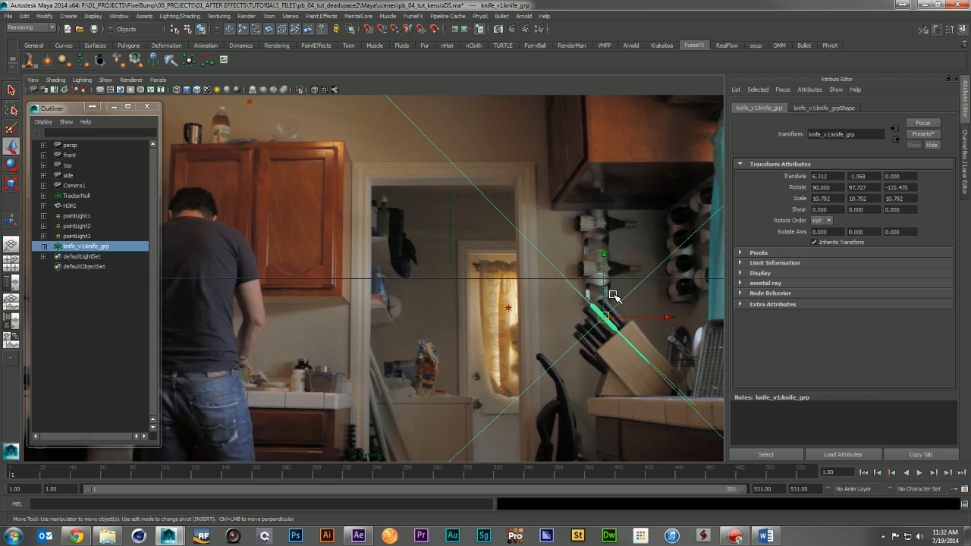
drag(604, 259, 603, 260)
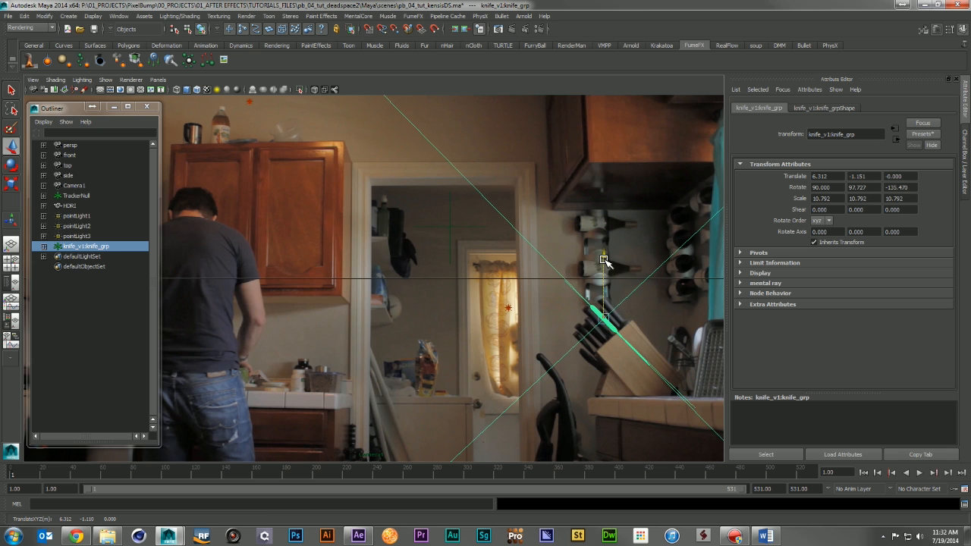
- Refine the knife's fit in the block by scaling it to about 11.845 and moving it to about -1.054 in Y
click(570, 325)
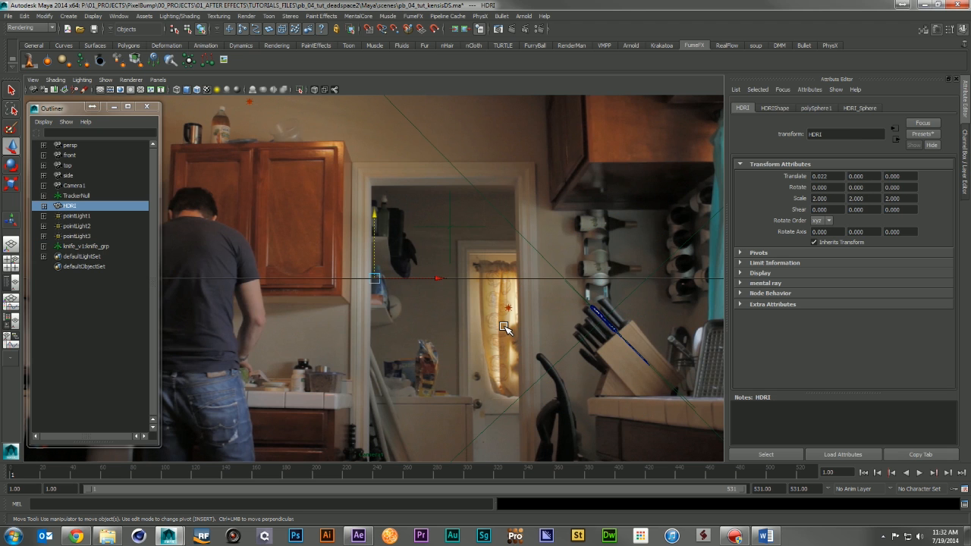
click(106, 246)
key(r)
drag(608, 322, 611, 323)
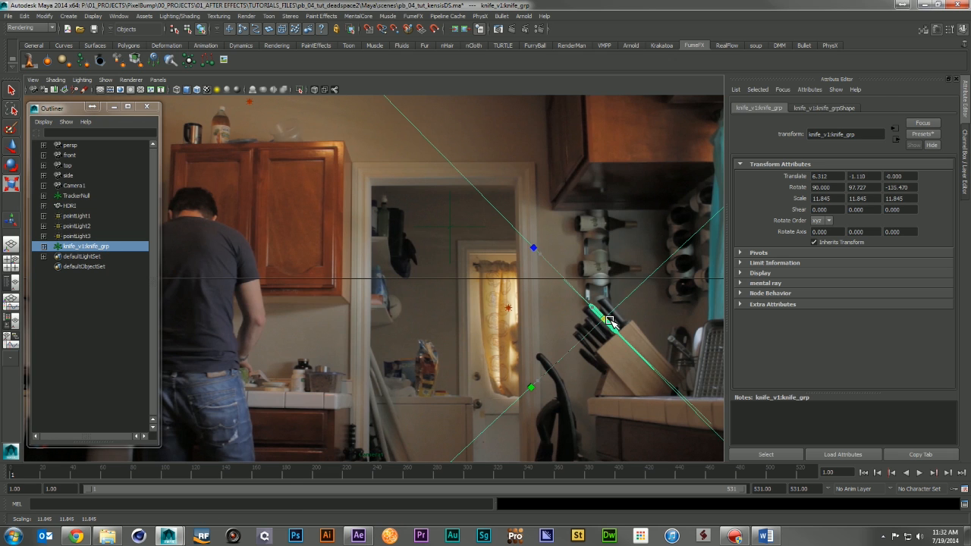
key(w)
drag(605, 287, 599, 279)
click(489, 327)
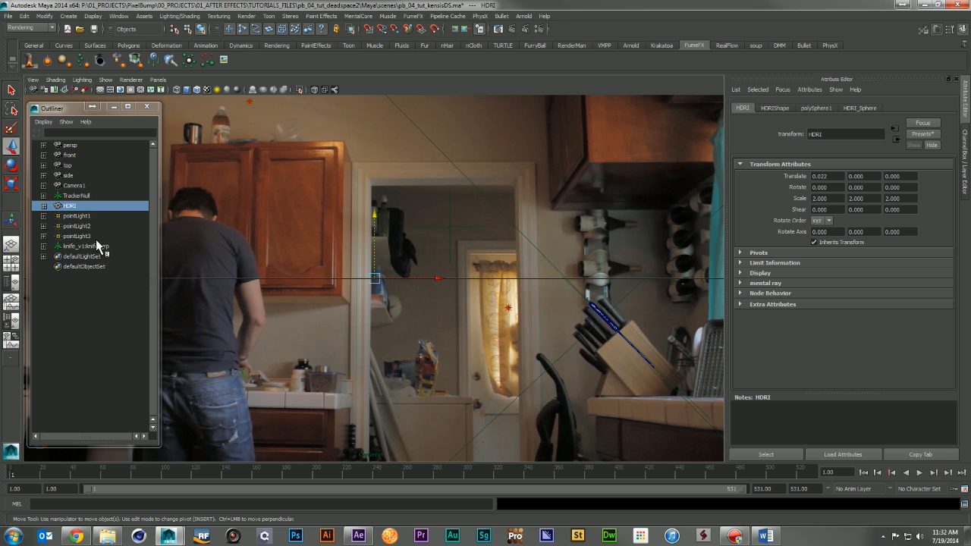
- Expand the knife group in the scene hierarchy and select its blade geometry
click(59, 247)
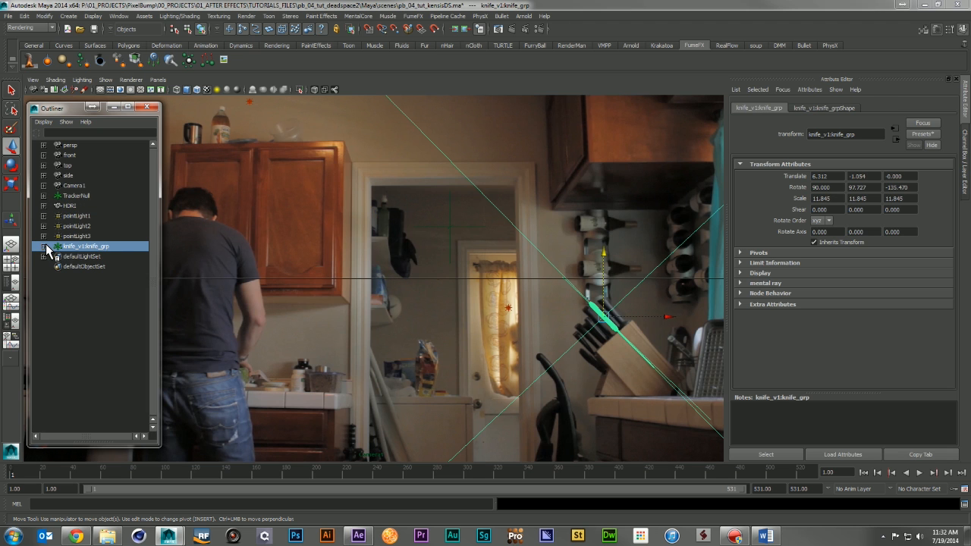
click(44, 246)
click(112, 266)
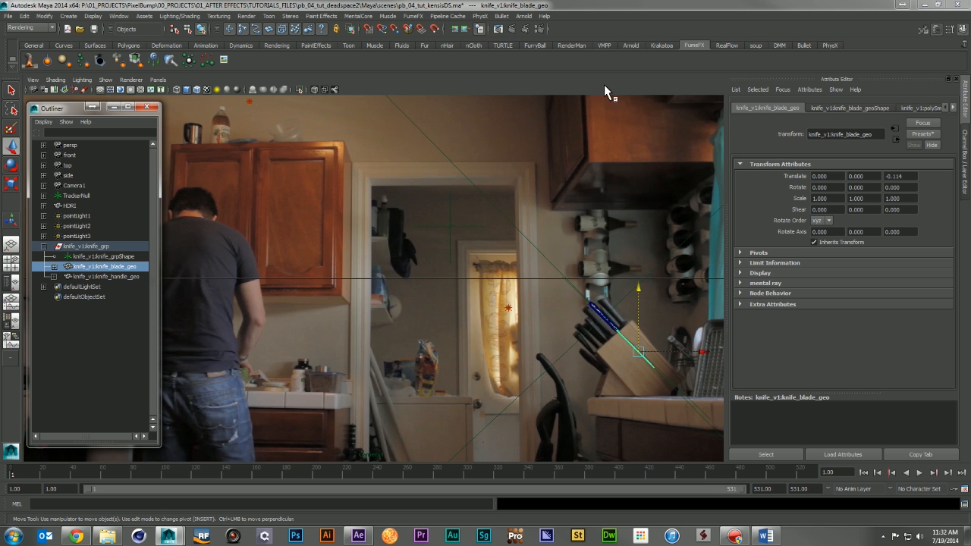
- Render the current frame with Maya Software and examine the knife in the knife block
click(513, 32)
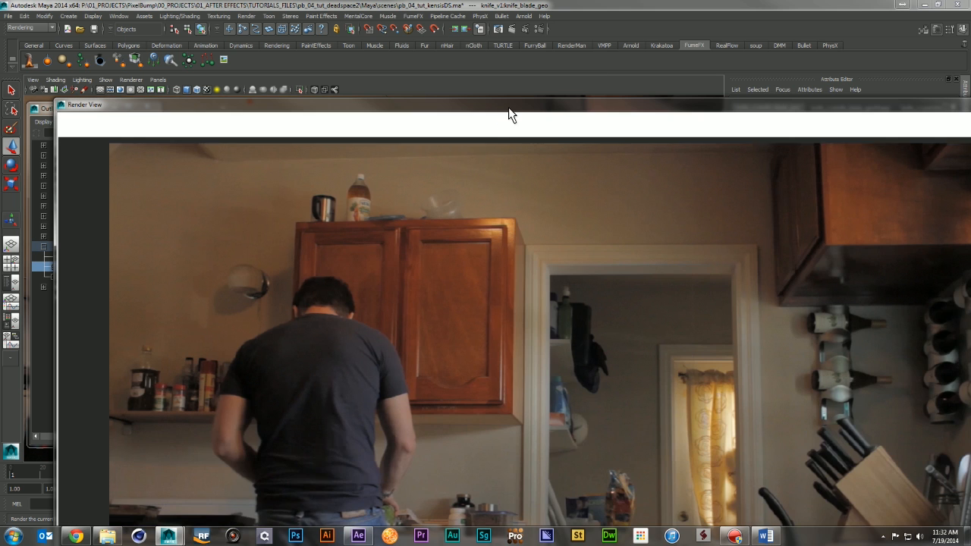
double_click(508, 106)
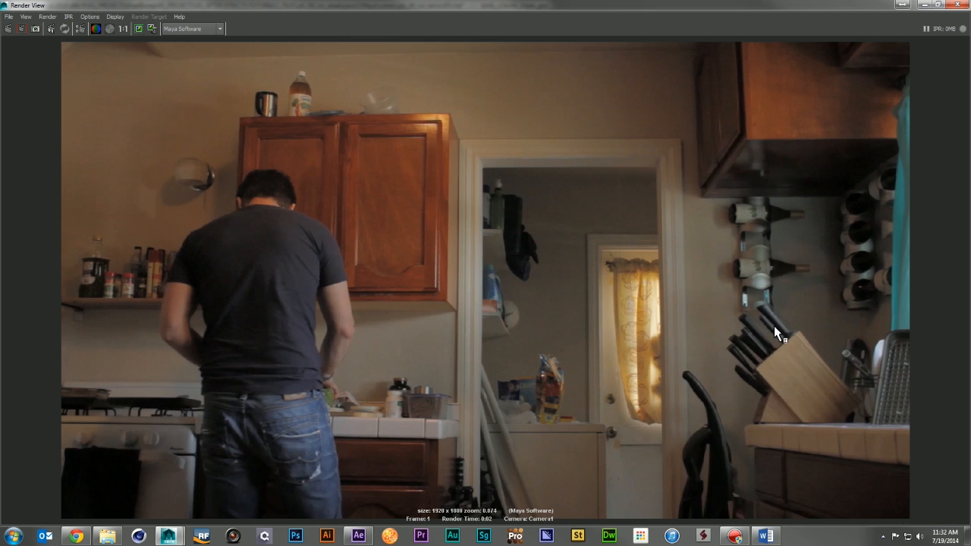
click(957, 4)
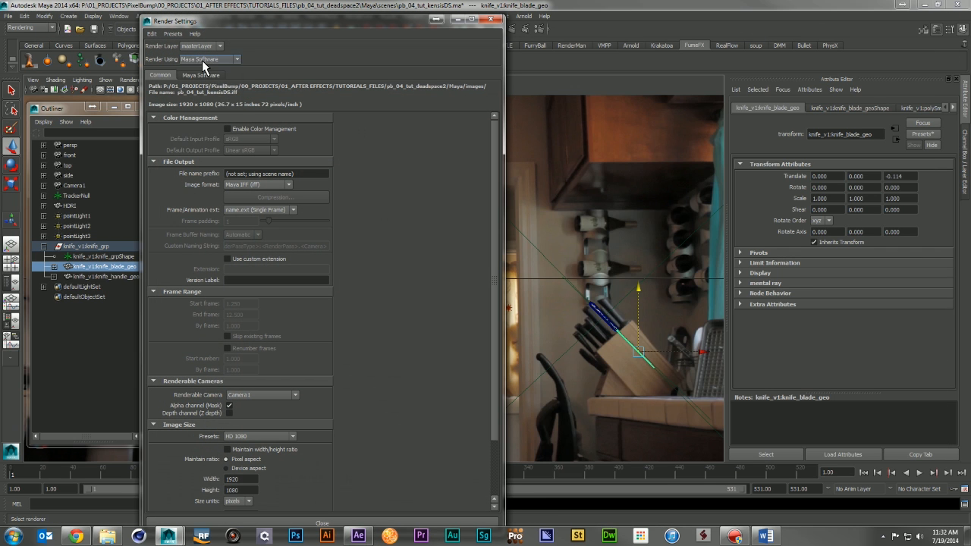
- Switch the renderer to mental ray and set the render size to 960 by 540 pixels
click(202, 59)
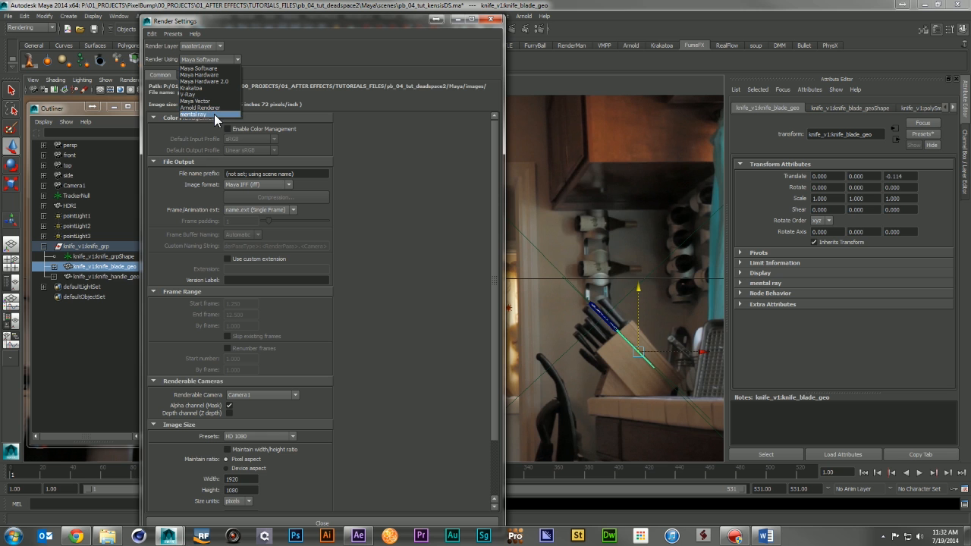
click(213, 114)
click(491, 19)
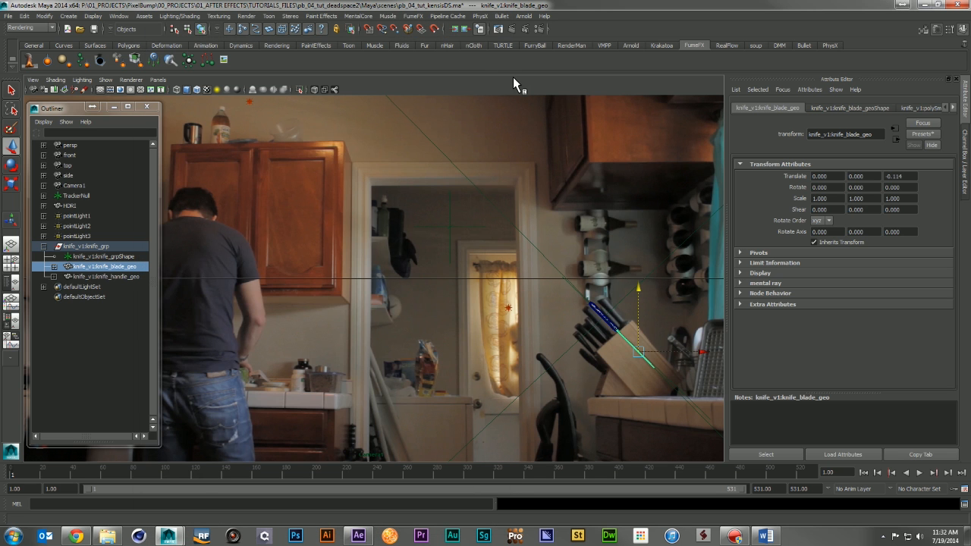
click(540, 29)
drag(244, 488, 198, 489)
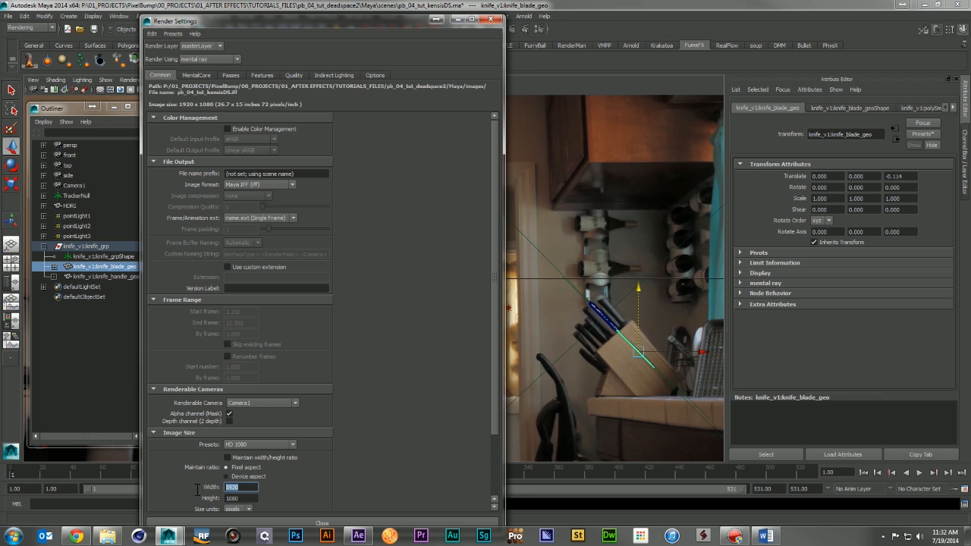
text(960)
key(Tab)
text(540)
key(Return)
click(493, 19)
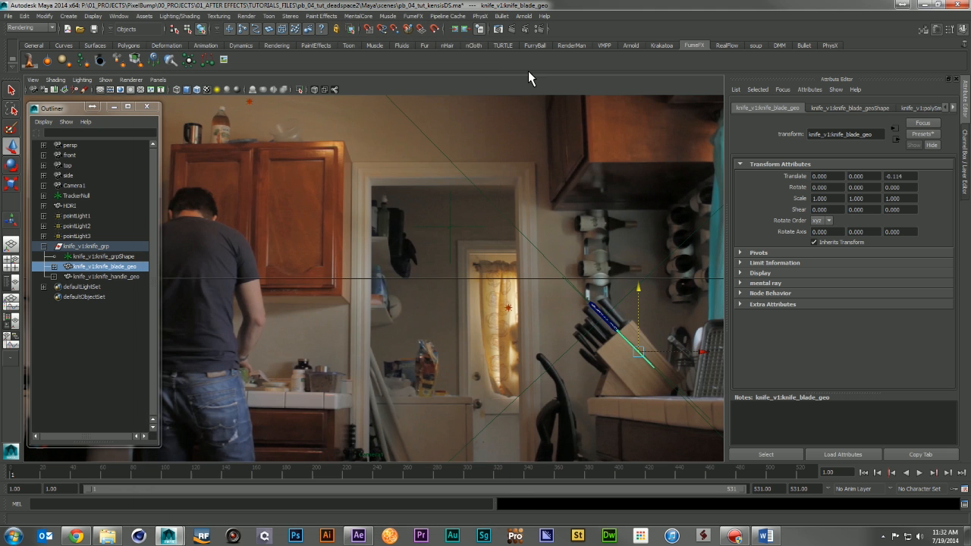
- Render the current frame with mental ray and examine how the knife blends into the knife block
click(509, 31)
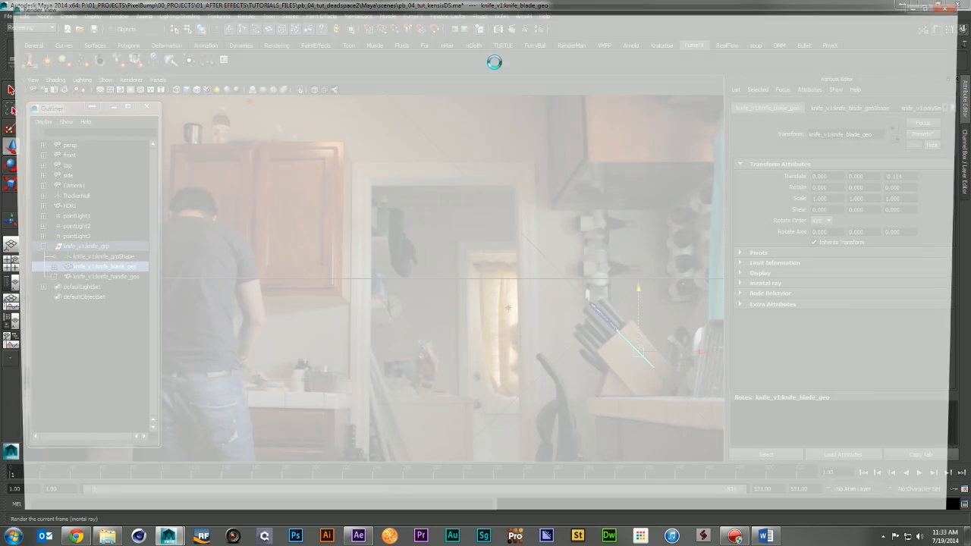
double_click(542, 5)
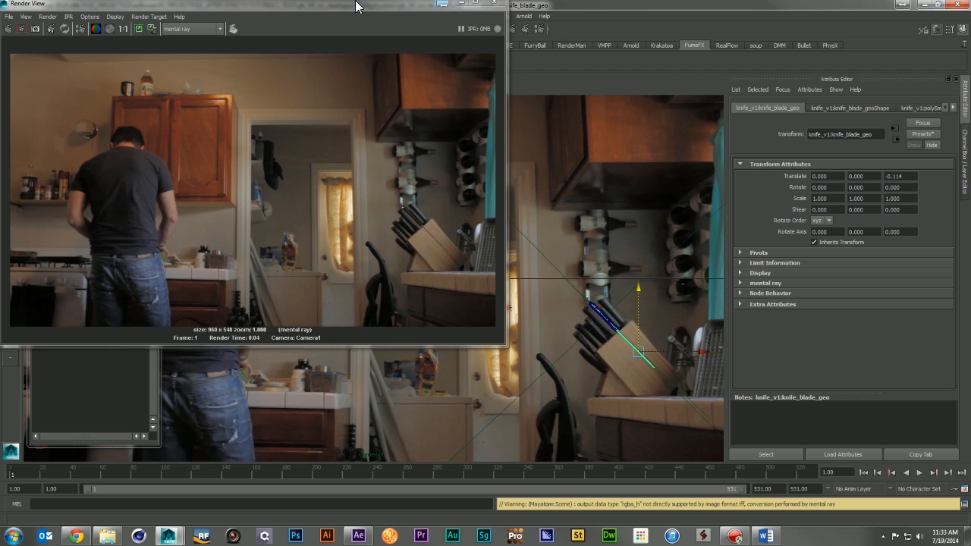
drag(334, 12, 573, 97)
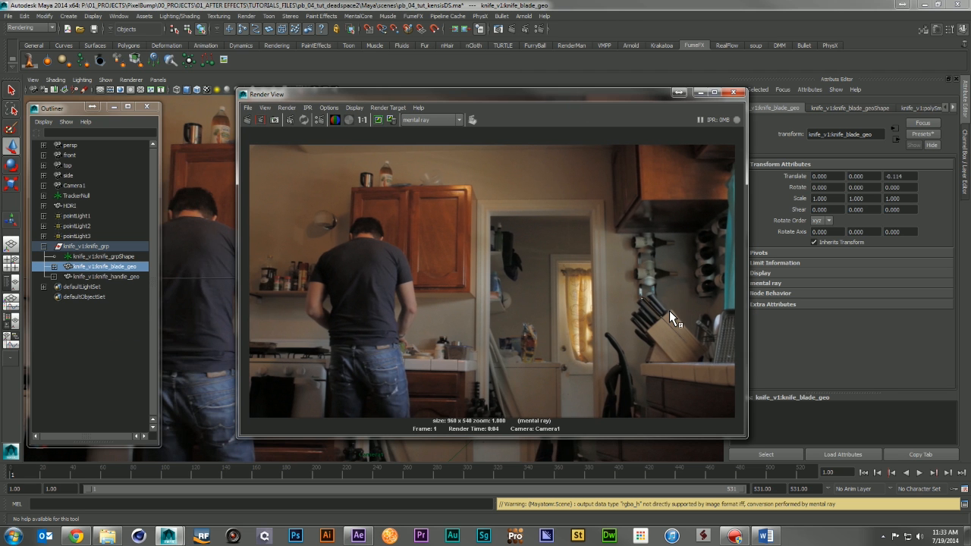
click(732, 92)
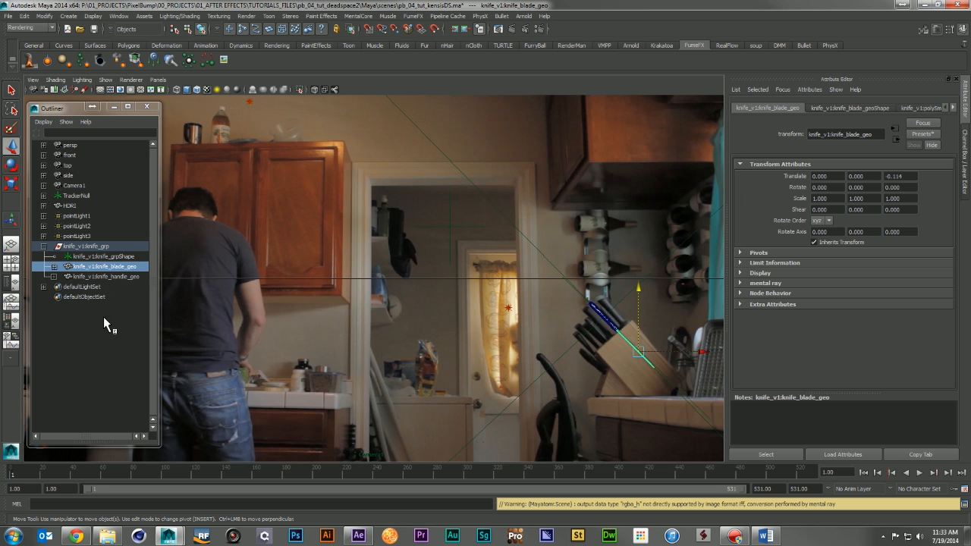
- Select the knife's blade geometry and open the Hypershade
click(98, 305)
click(111, 268)
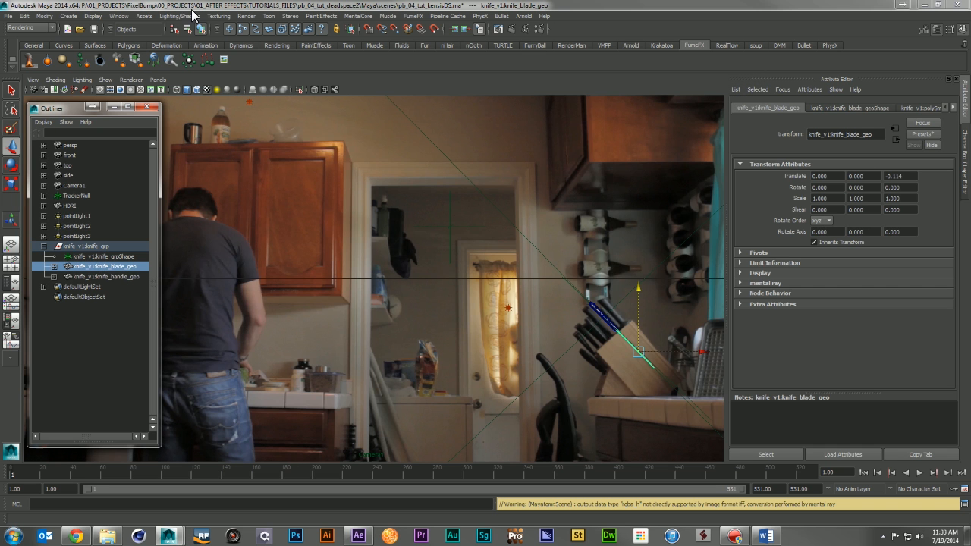
click(118, 16)
mouse_move(191, 59)
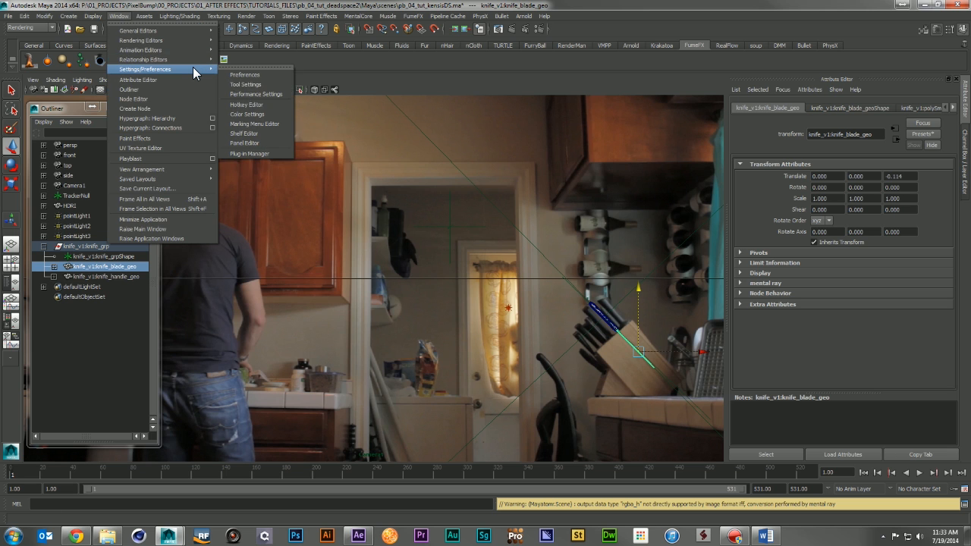
mouse_move(202, 33)
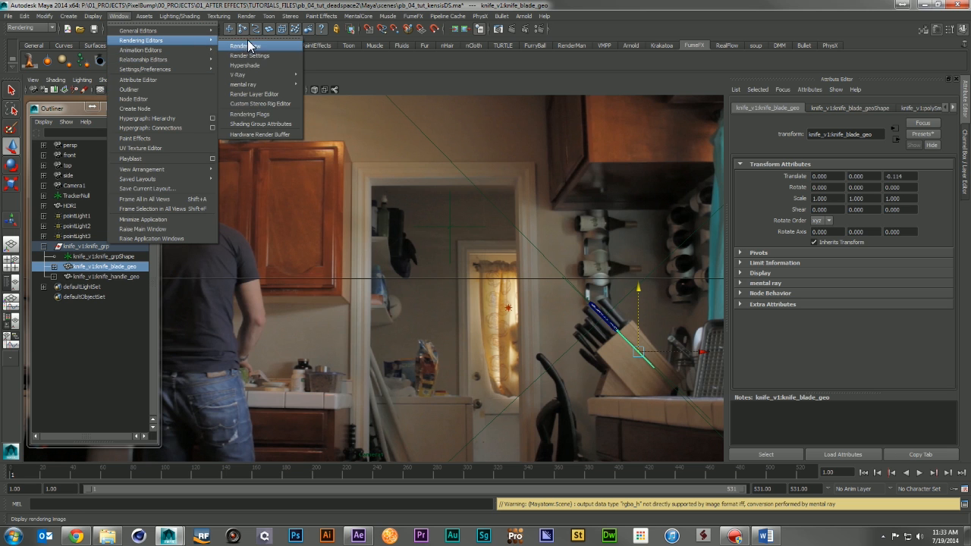
click(265, 65)
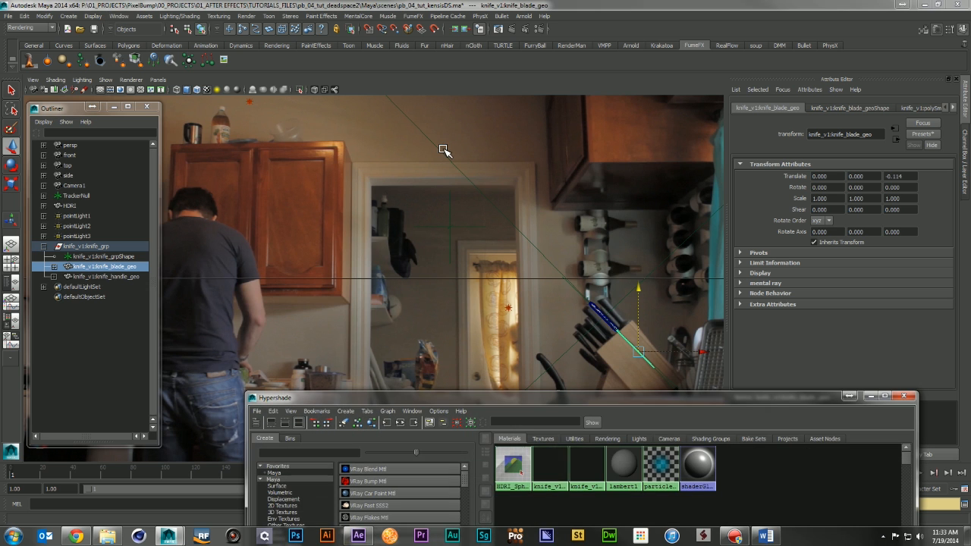
- Set the knife's black Blinn material to an eccentricity of about 0.453 and a specular roll off of about 0.393
drag(578, 401, 301, 146)
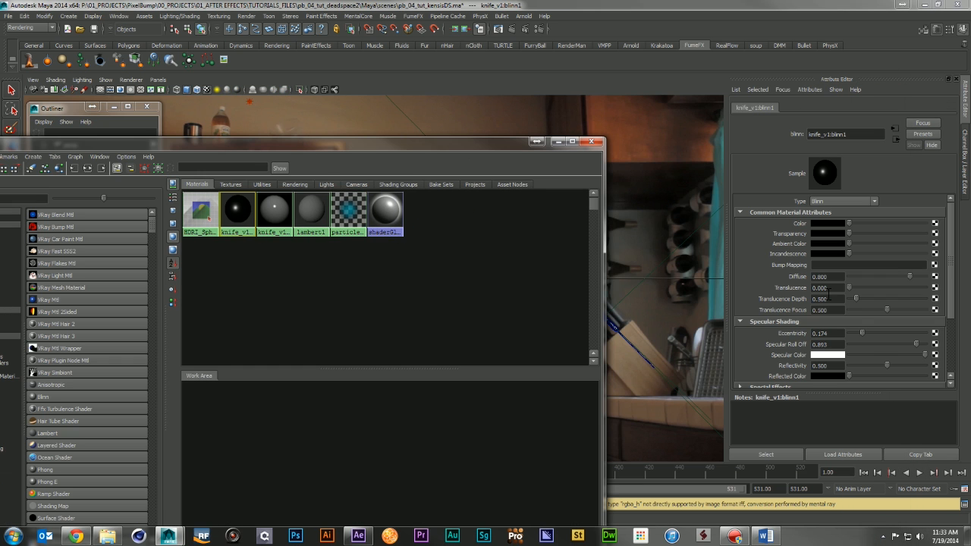
scroll(859, 307, down, 1)
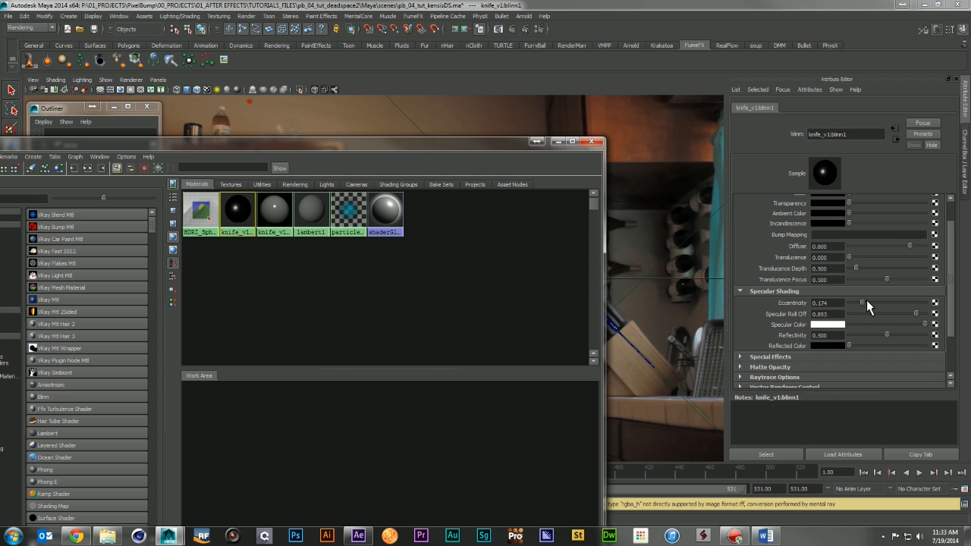
drag(870, 302, 884, 302)
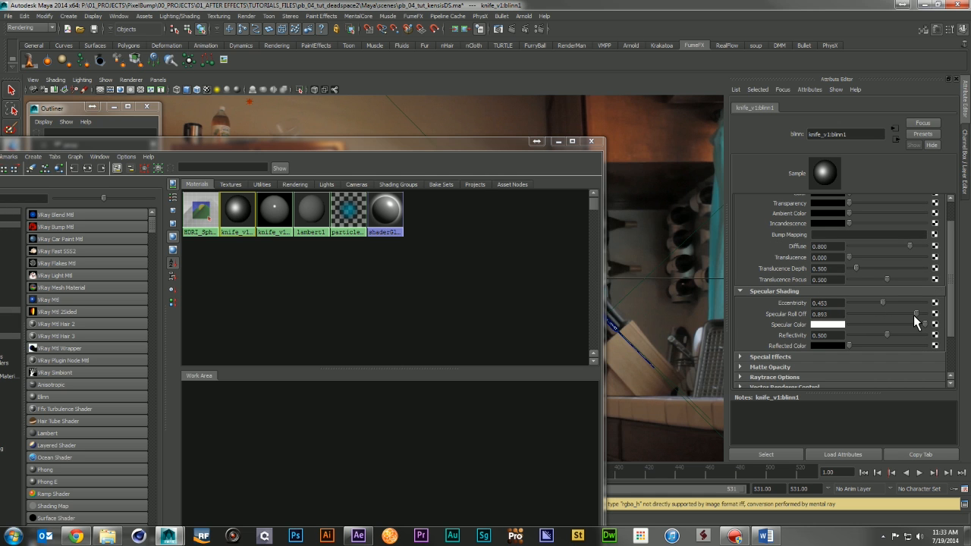
drag(916, 315, 880, 315)
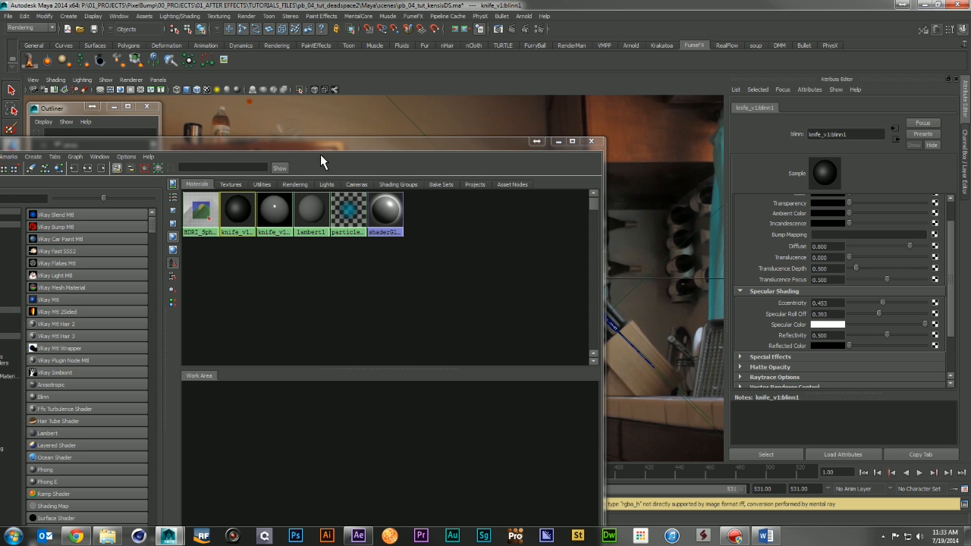
- Give the knife's mia_material1 a reflectivity of 1, a reflection glossiness of about 0.416 and the Metal Material option
click(274, 212)
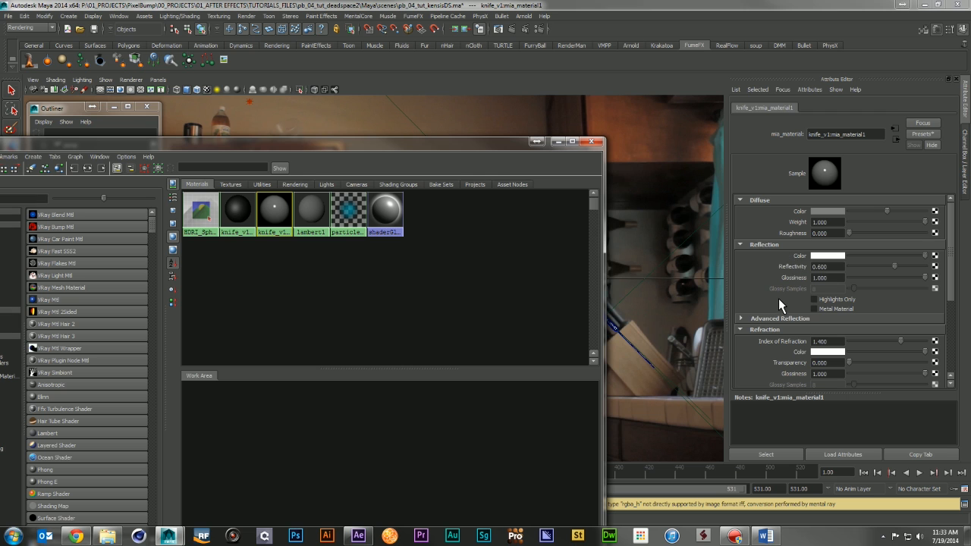
scroll(796, 298, down, 1)
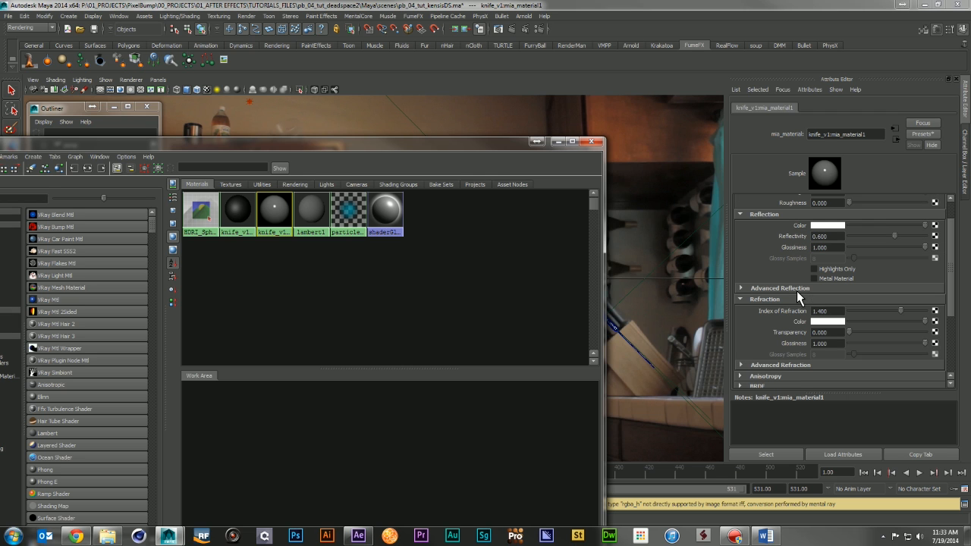
scroll(796, 295, down, 1)
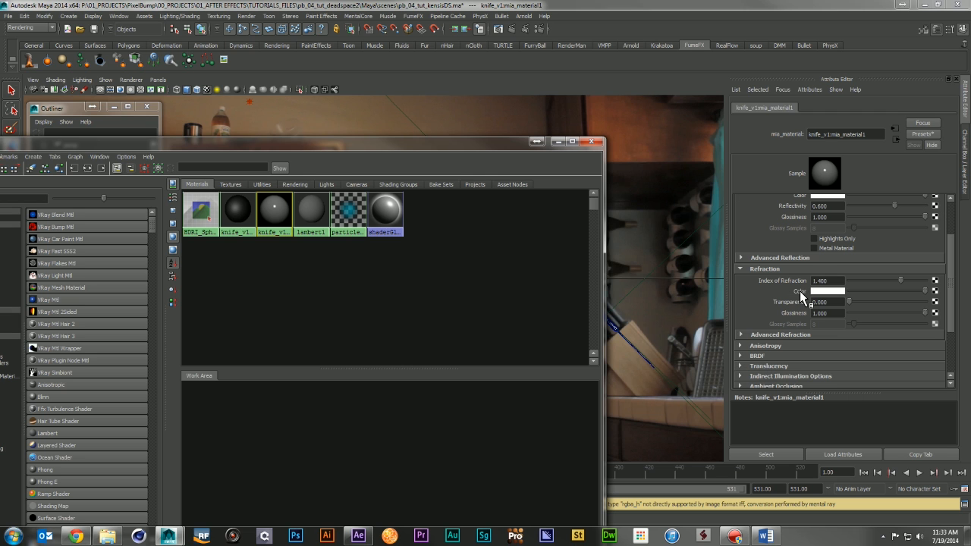
scroll(808, 291, up, 1)
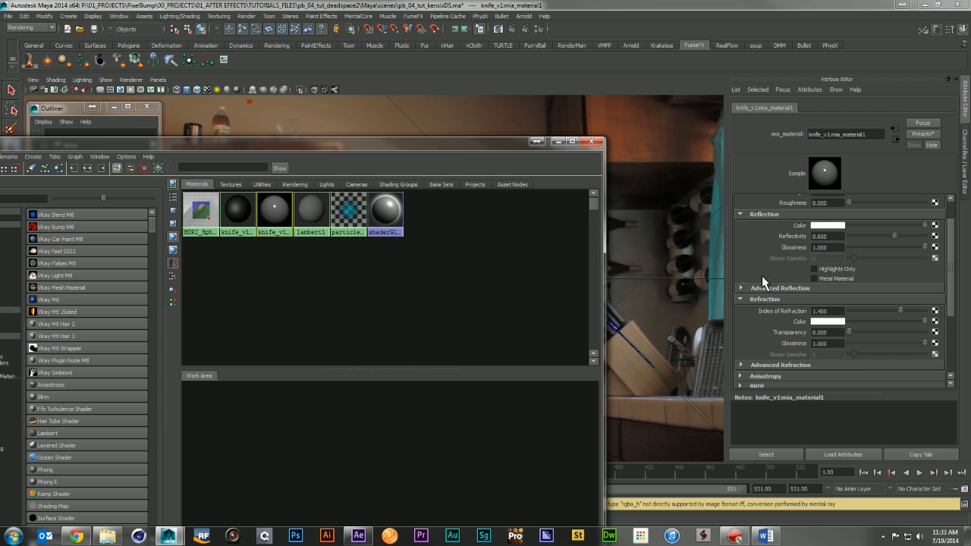
scroll(803, 262, up, 1)
drag(895, 265, 874, 280)
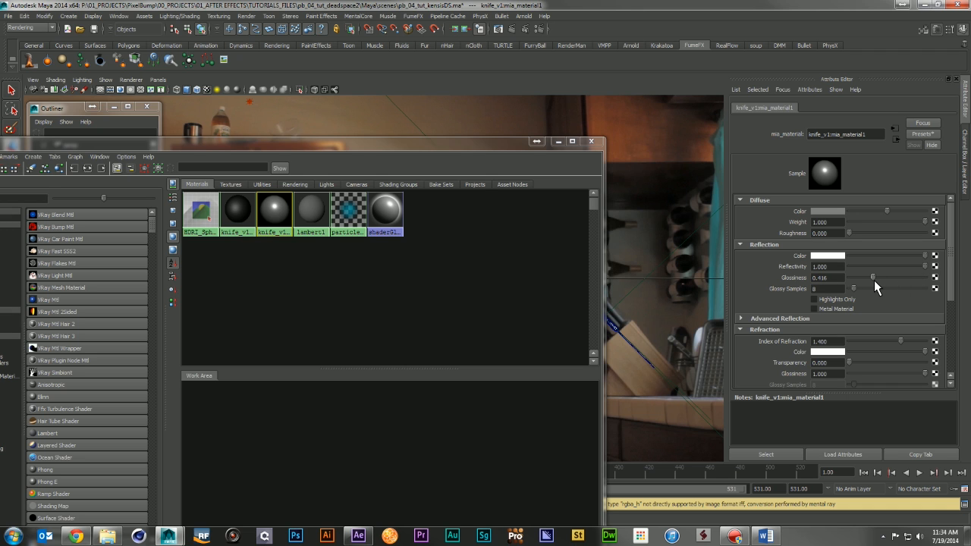
click(819, 305)
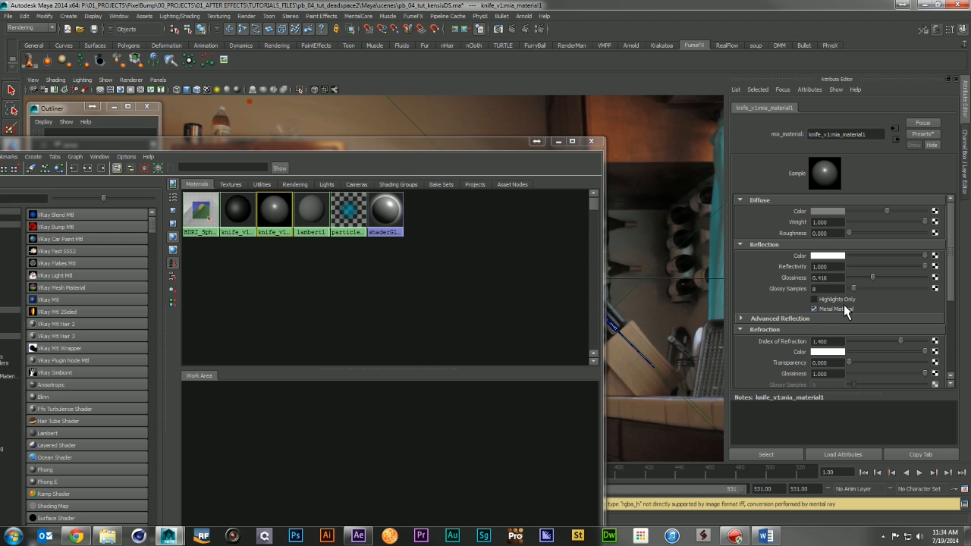
click(591, 141)
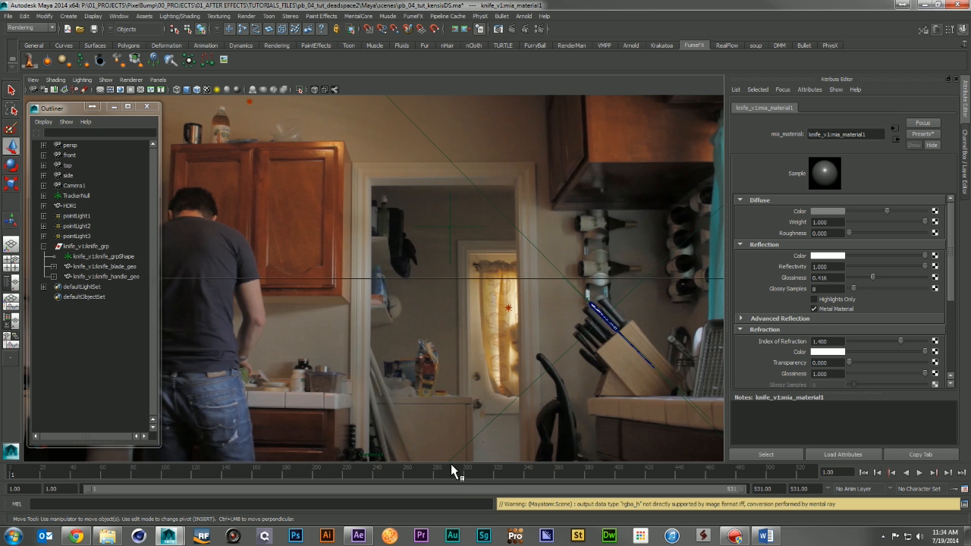
- Scrub the footage to frame 263 and disable the physx.mll plug-in
drag(318, 469, 412, 474)
click(119, 16)
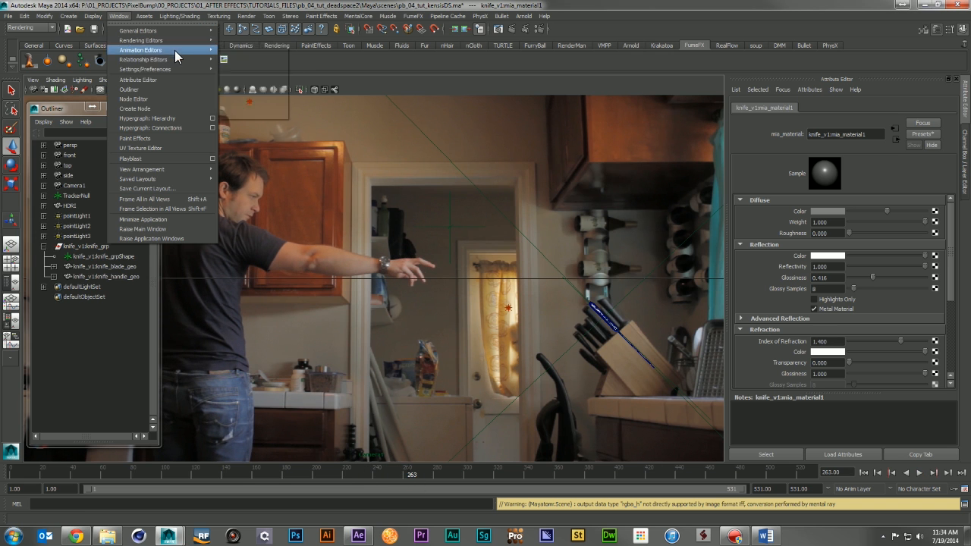
mouse_move(188, 69)
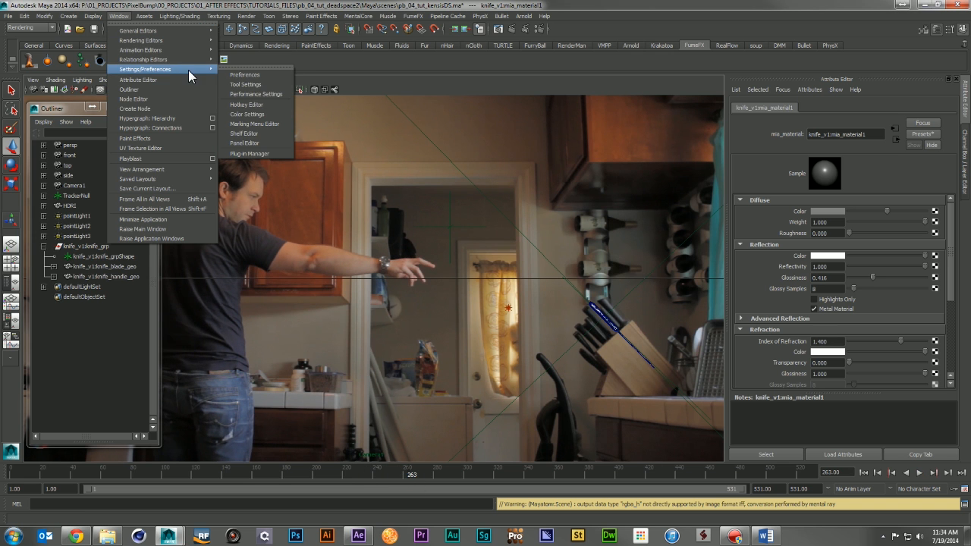
click(248, 153)
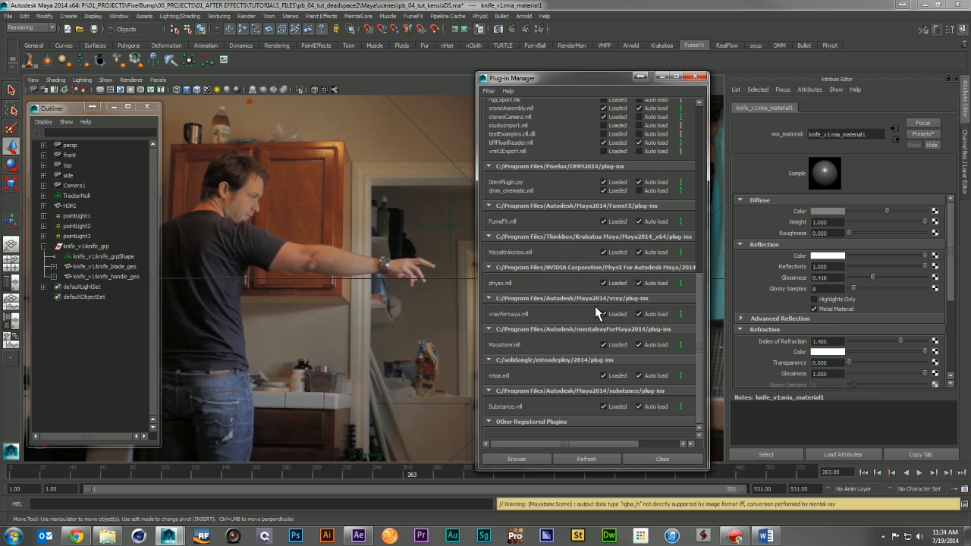
scroll(595, 305, up, 5)
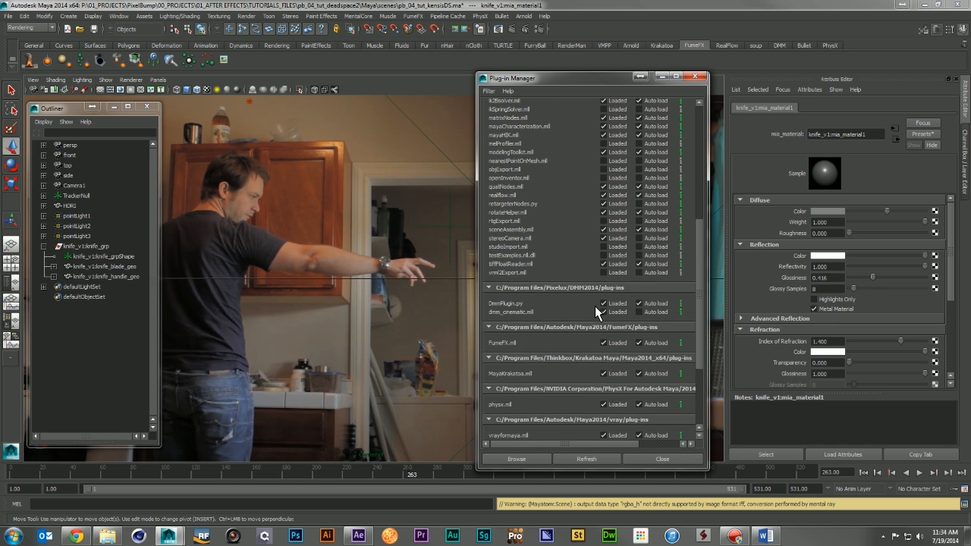
scroll(594, 305, down, 5)
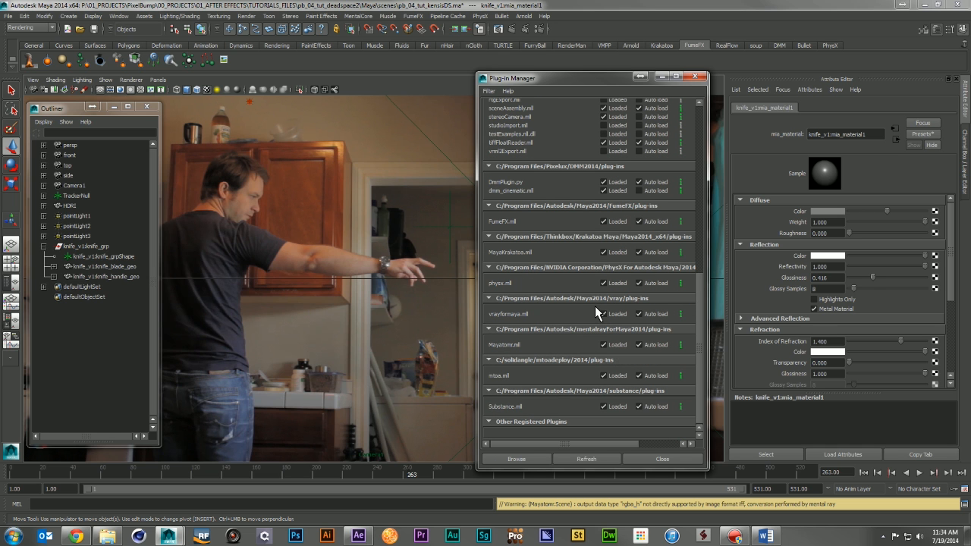
click(632, 288)
click(695, 76)
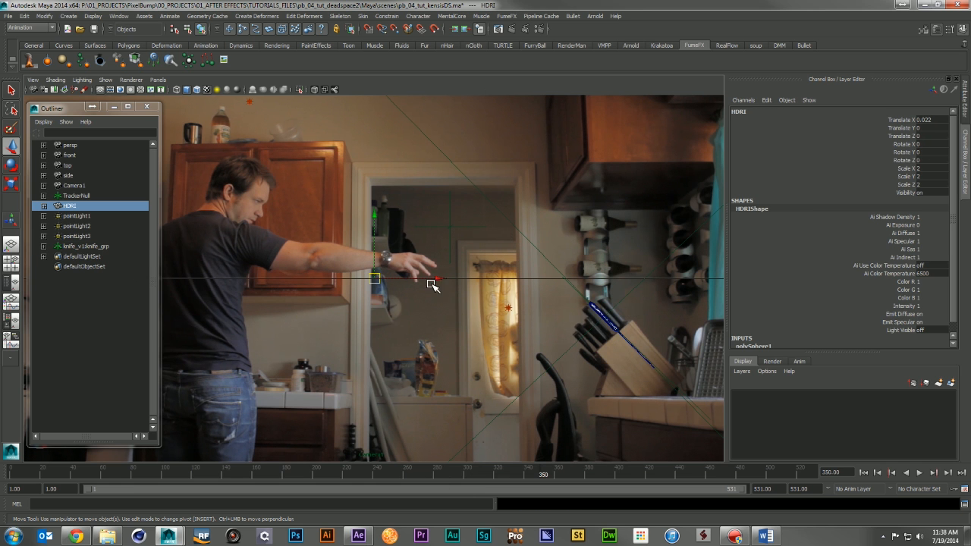
- Parent the knife_v1:knife_grp group under TrackerNull and expand TrackerNull in the Outliner
click(82, 246)
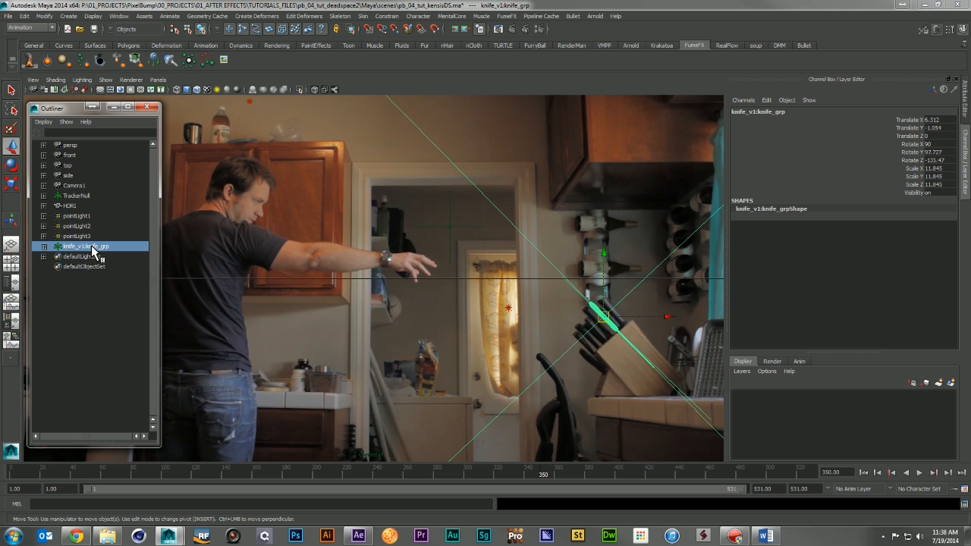
drag(91, 246, 95, 195)
click(44, 196)
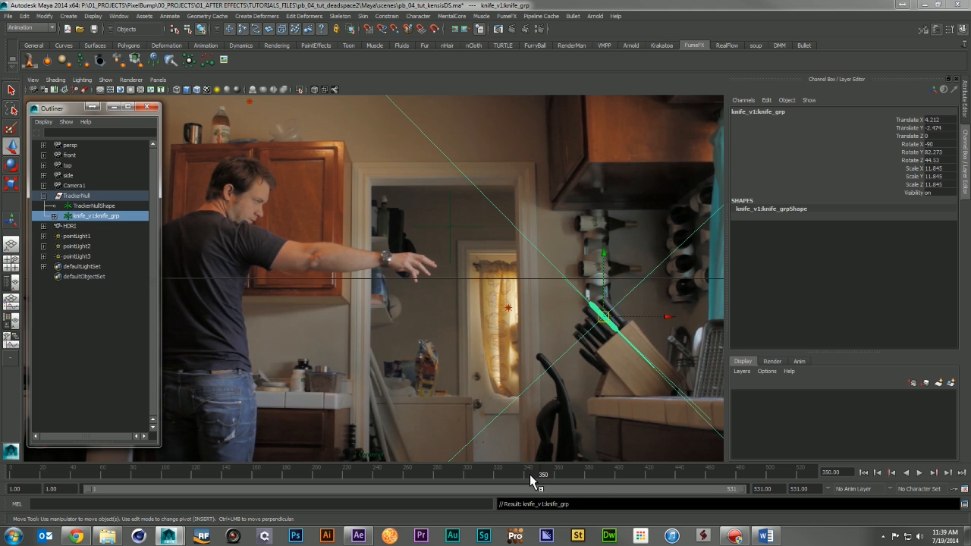
- Key the knife group's Translate and Rotate channels at frame 360 and turn on automatic keyframing
mouse_move(548, 479)
mouse_down()
mouse_move(722, 475)
mouse_move(553, 475)
mouse_up()
click(904, 127)
click(909, 120)
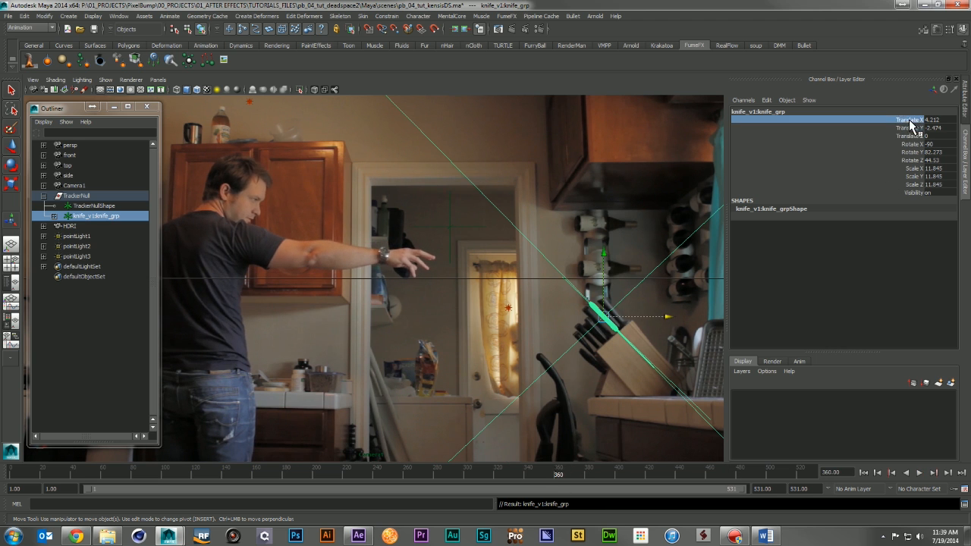
shift+click(916, 161)
right_click(916, 161)
click(914, 170)
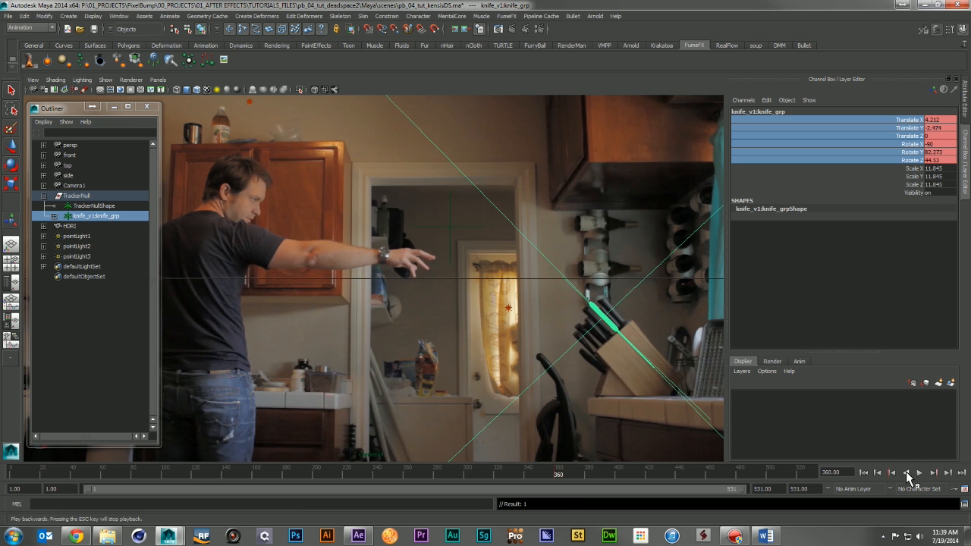
click(954, 489)
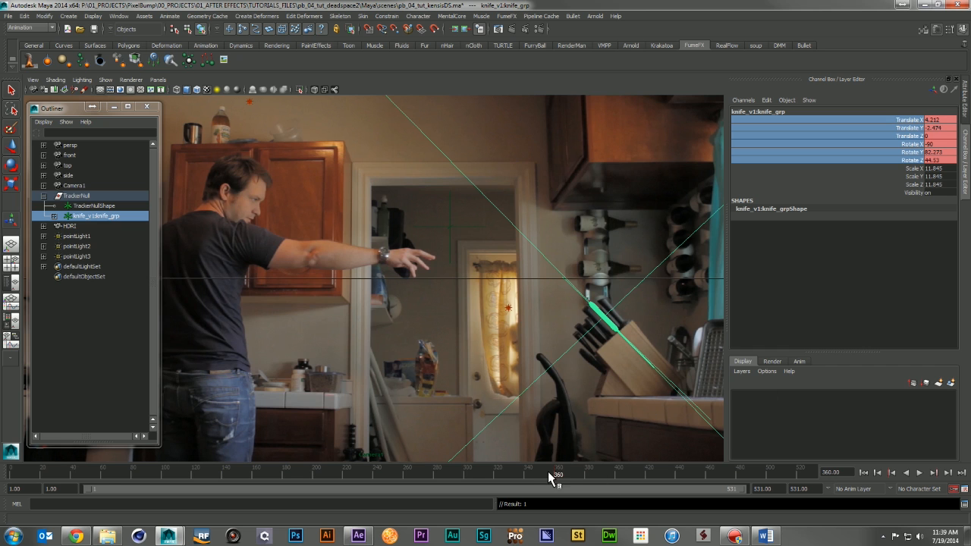
- At frame 380, move the knife up out of the block to about Translate X 2.561 and Y -0.726, and play the animation
drag(558, 476, 585, 475)
key(e)
key(w)
drag(617, 325, 549, 254)
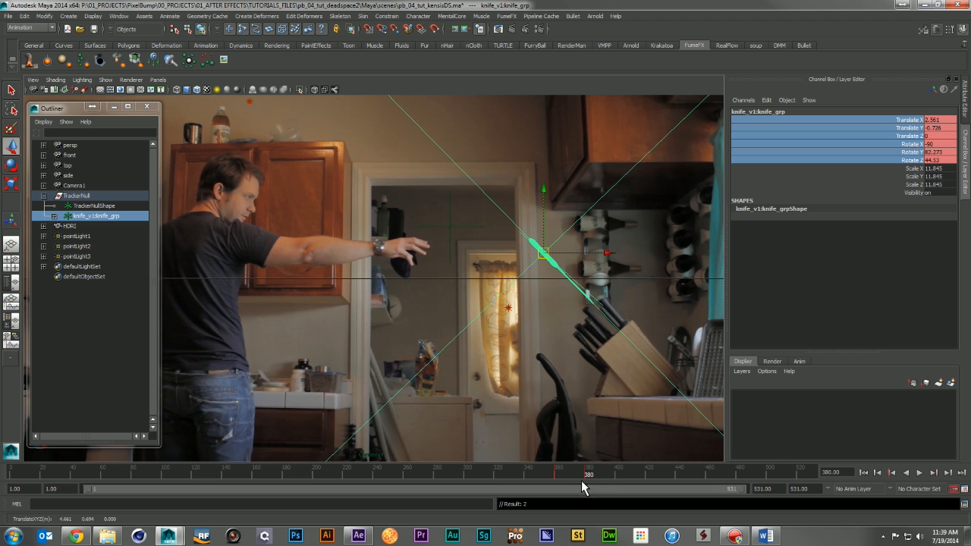
key(alt+v)
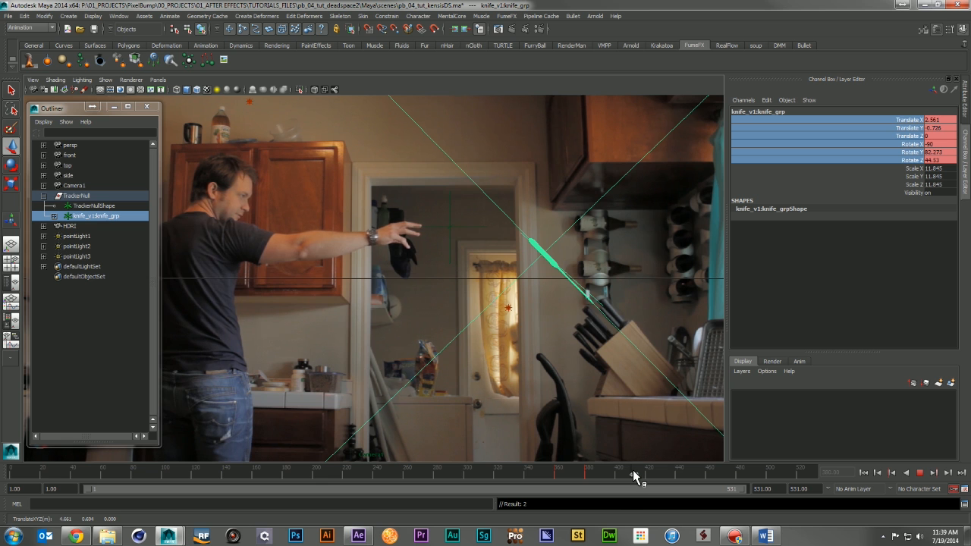
- At frame 445, move the knife to the man's outstretched hand and rotate it upright, to about Rotate X -262.092, Y 0.071 and Z -22.489
drag(687, 477, 684, 477)
drag(541, 252, 453, 243)
key(r)
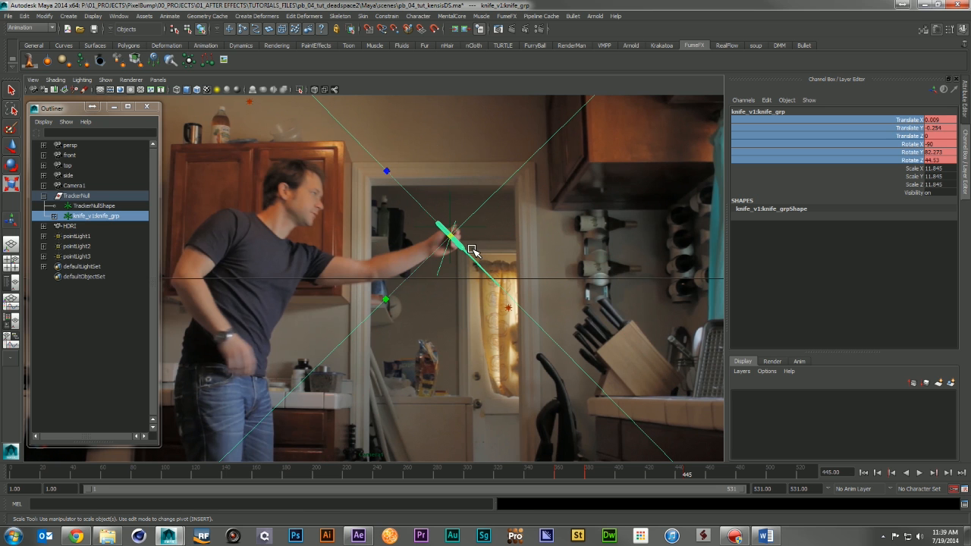
key(e)
drag(535, 191, 379, 146)
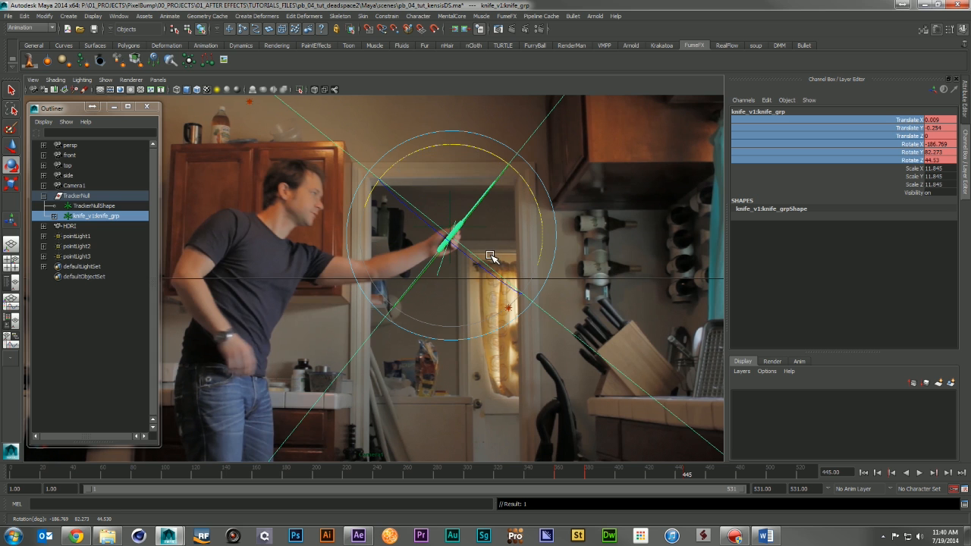
drag(480, 265, 527, 189)
- Lower the knife to about Translate Y -0.352, nudge it sideways into the man's grip and key it at frame 445
key(w)
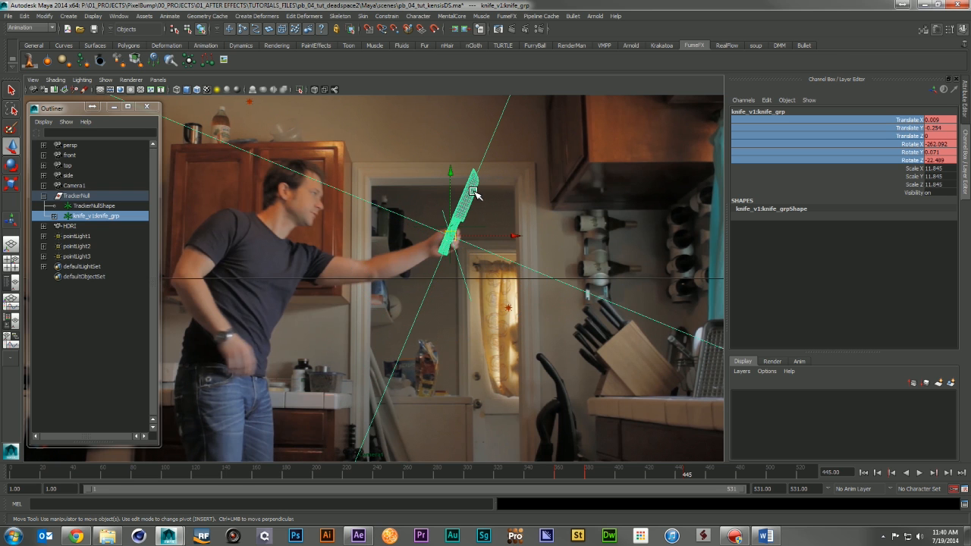
drag(454, 175, 453, 177)
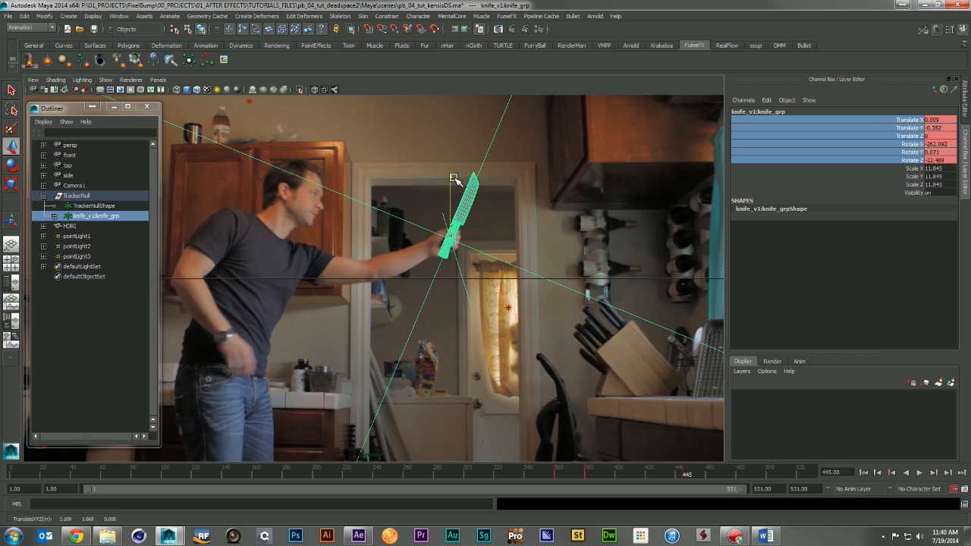
drag(516, 240, 512, 240)
key(s)
- Render frame 429 to check the flying knife and review its mia_material1 in the Hypershade
drag(683, 472, 659, 494)
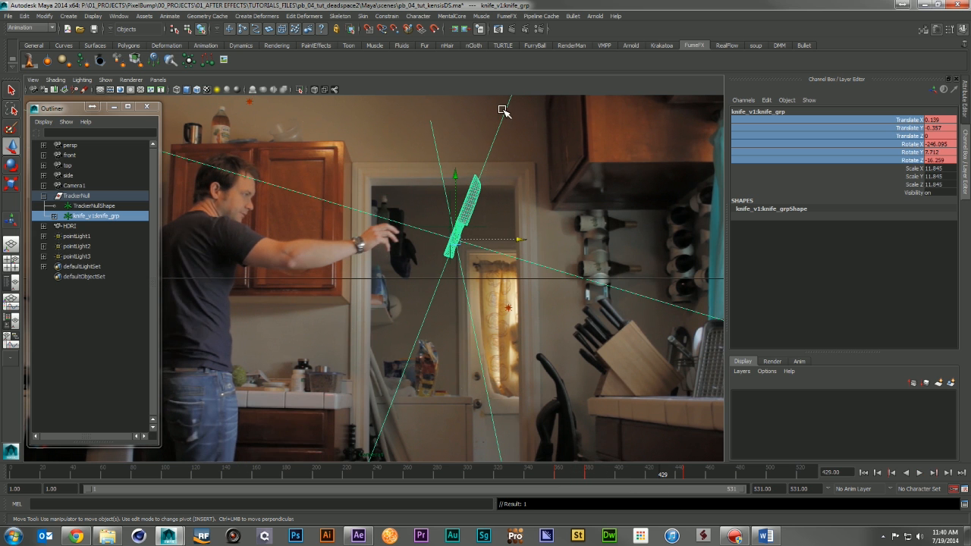
click(512, 31)
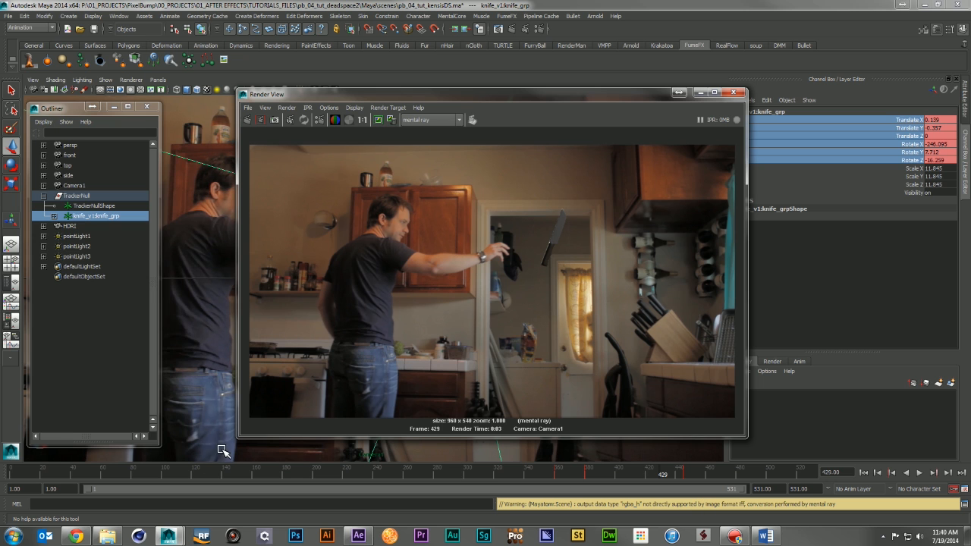
click(118, 16)
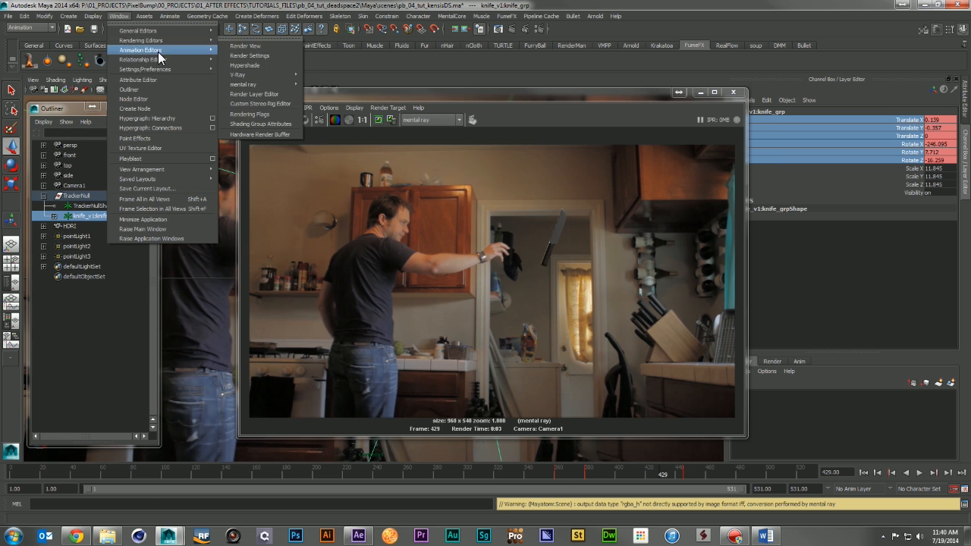
mouse_move(167, 66)
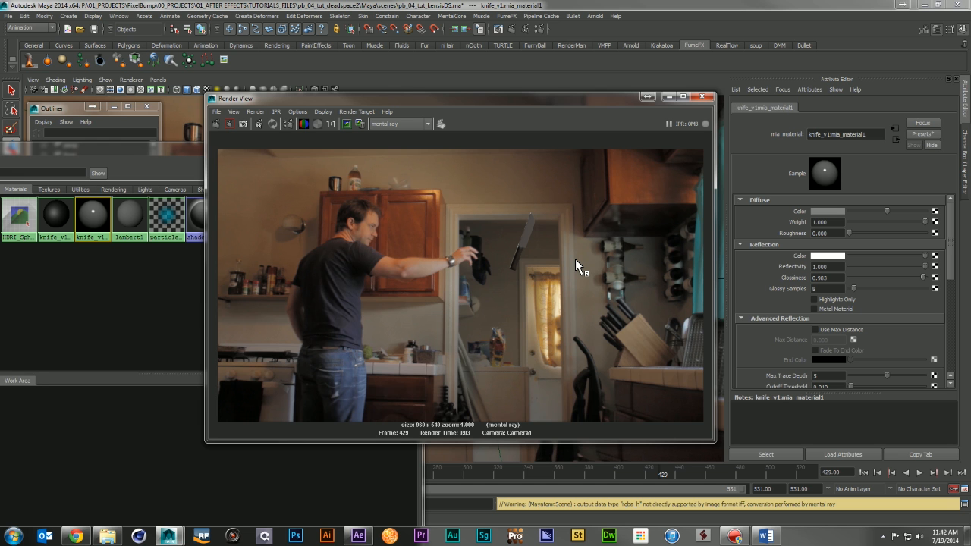
drag(179, 153, 557, 94)
click(789, 87)
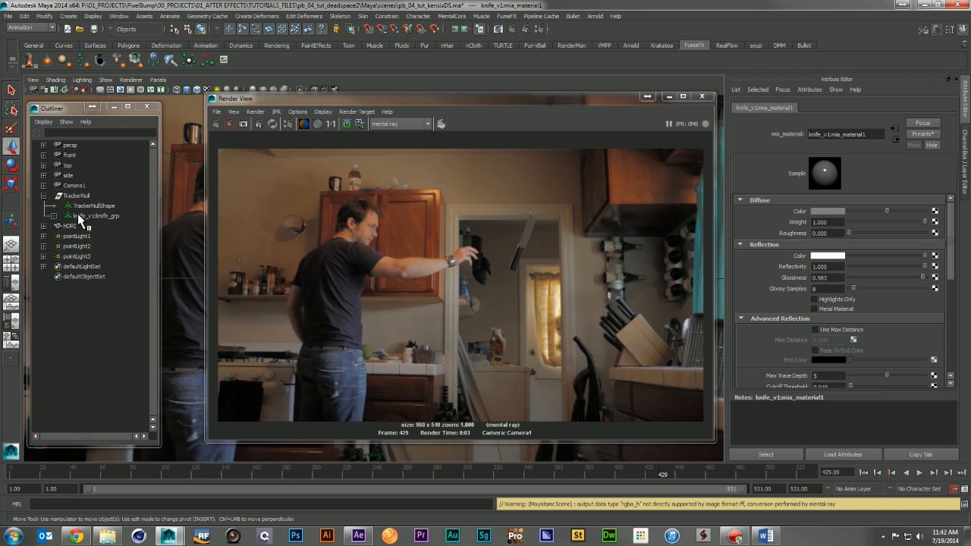
- Set the display mode of Camera1's image plane to None and render the frame again
click(73, 185)
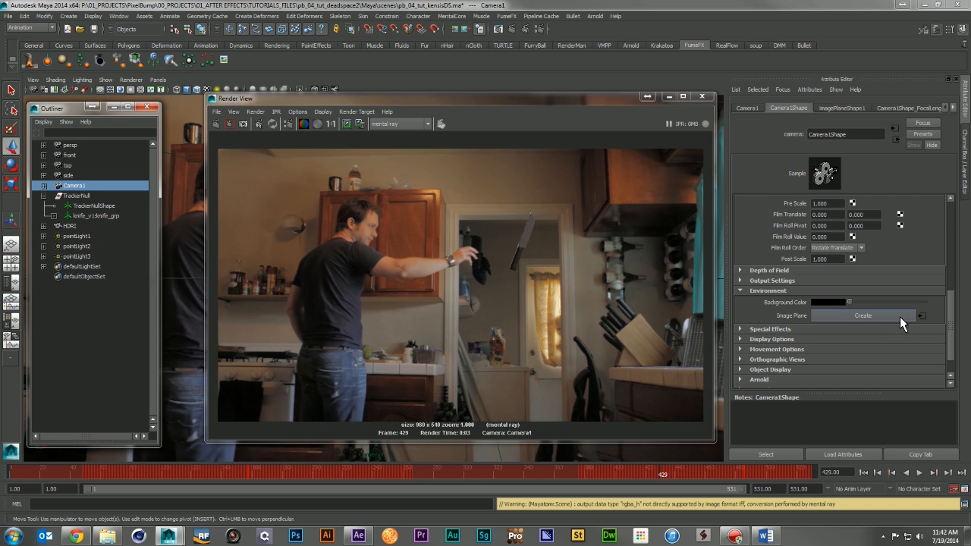
click(920, 314)
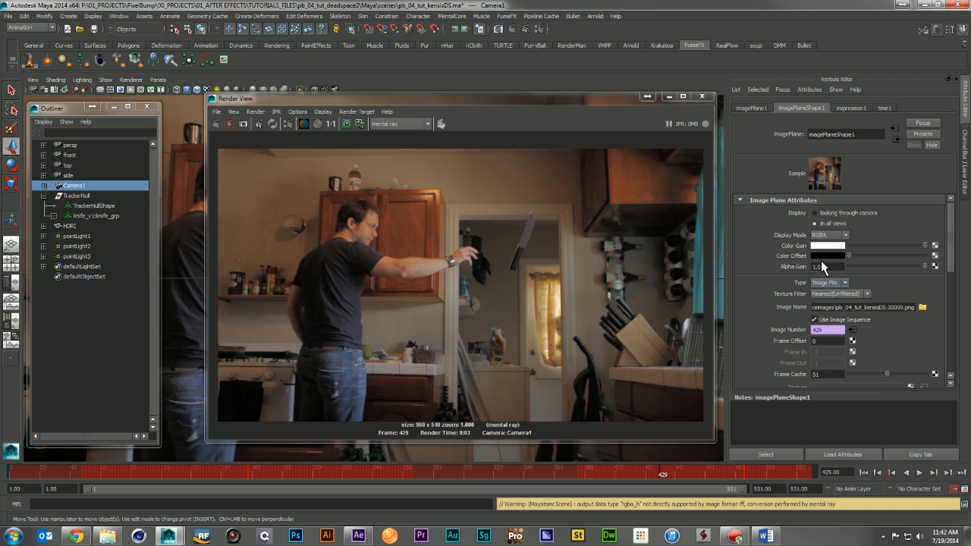
click(831, 236)
click(833, 245)
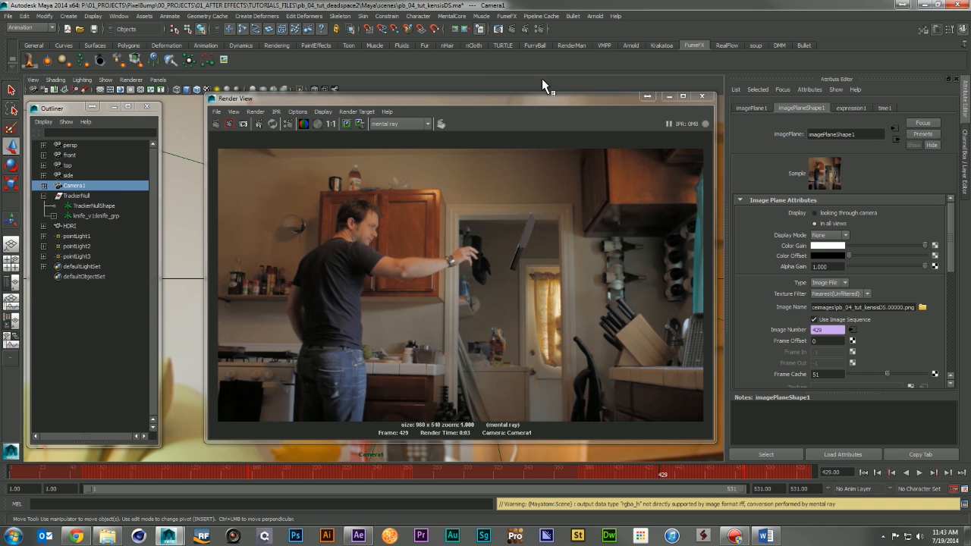
click(509, 30)
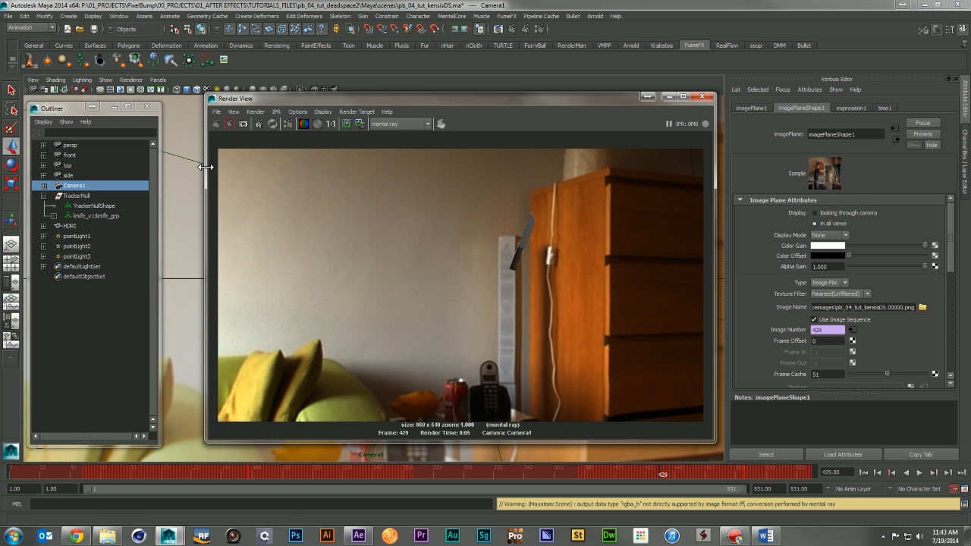
- Review the HDRI sphere's Render Stats and compare the render's alpha and RGB channels
click(69, 226)
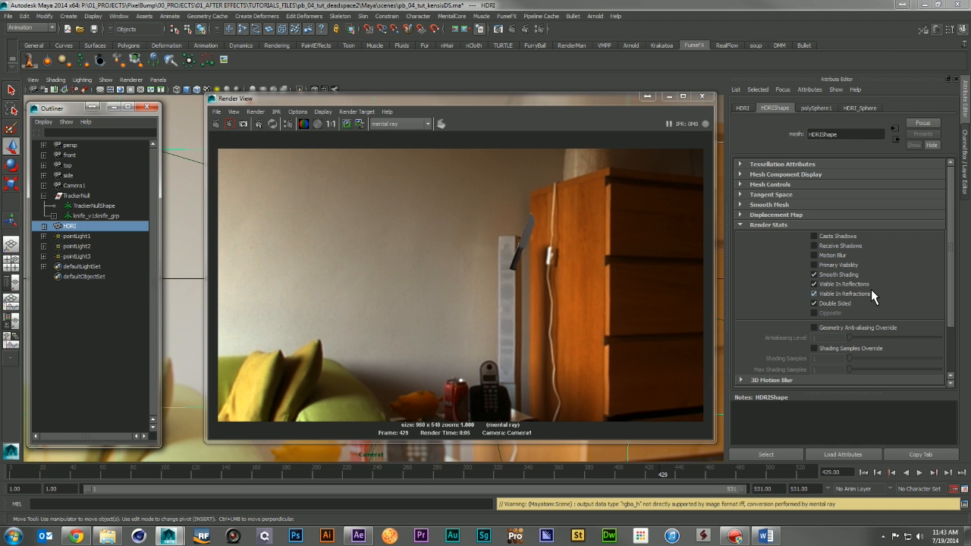
scroll(892, 296, down, 2)
scroll(892, 297, up, 2)
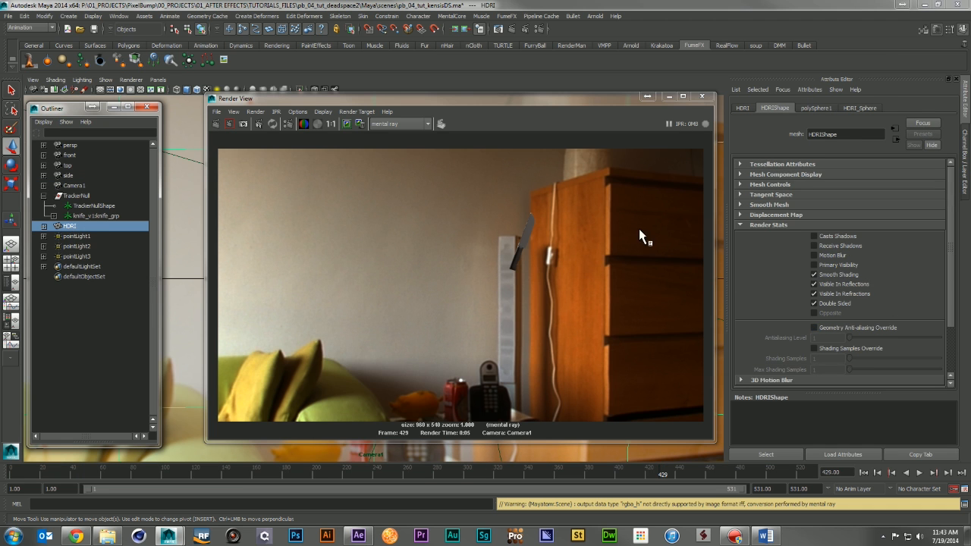
click(325, 125)
click(308, 125)
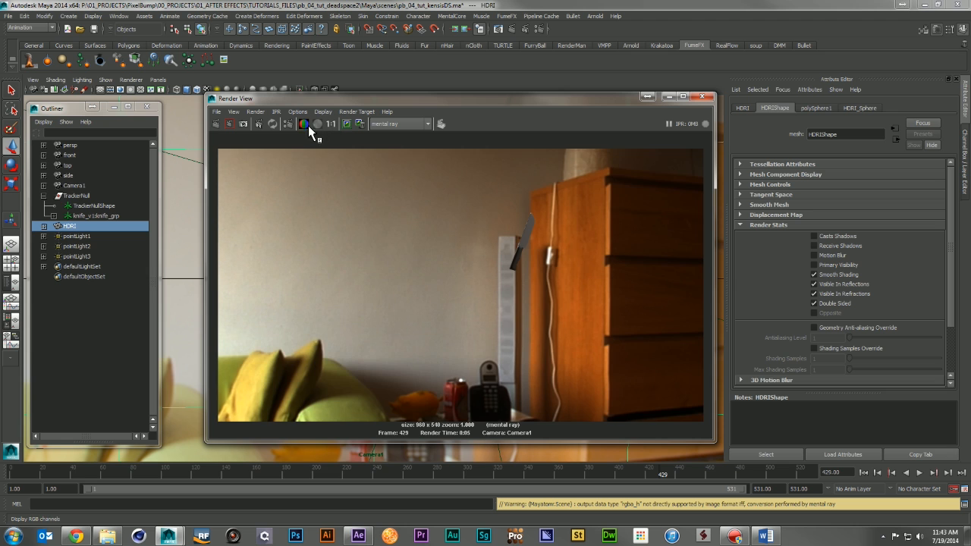
- Turn off Smooth Shading and Double Sided for the HDRI sphere, keep Visible In Reflections on, and render the frame
click(839, 275)
click(840, 283)
click(843, 283)
click(844, 303)
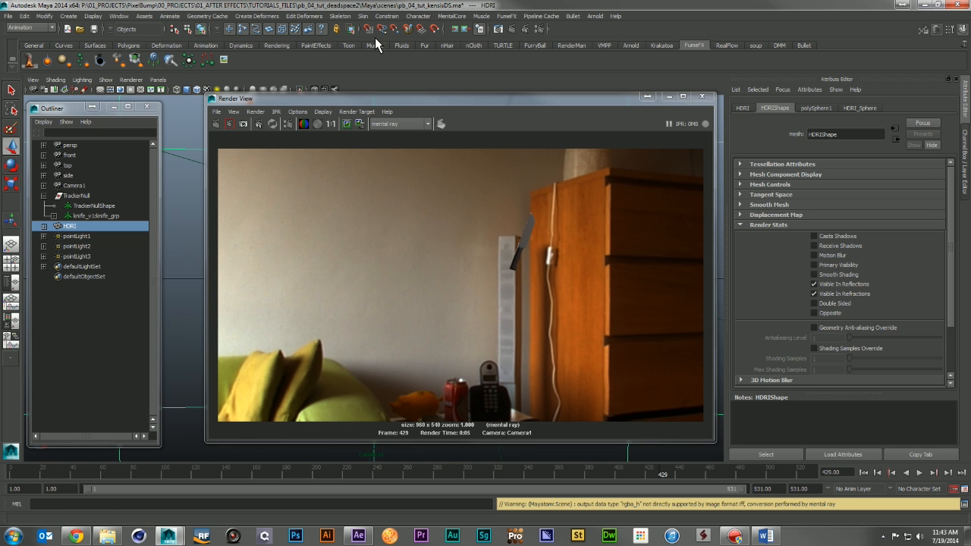
click(518, 31)
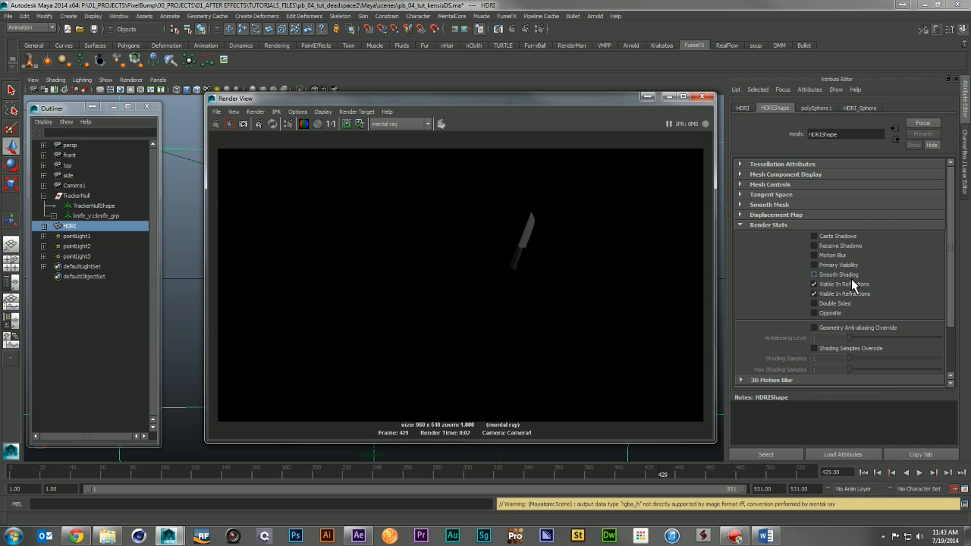
- Close the Render View and set the render image size to 1920 x 1080 in the Render Settings
click(704, 95)
click(498, 28)
drag(375, 28, 567, 13)
scroll(441, 406, down, 3)
double_click(438, 401)
text(1920)
key(Tab)
text(1080)
key(Return)
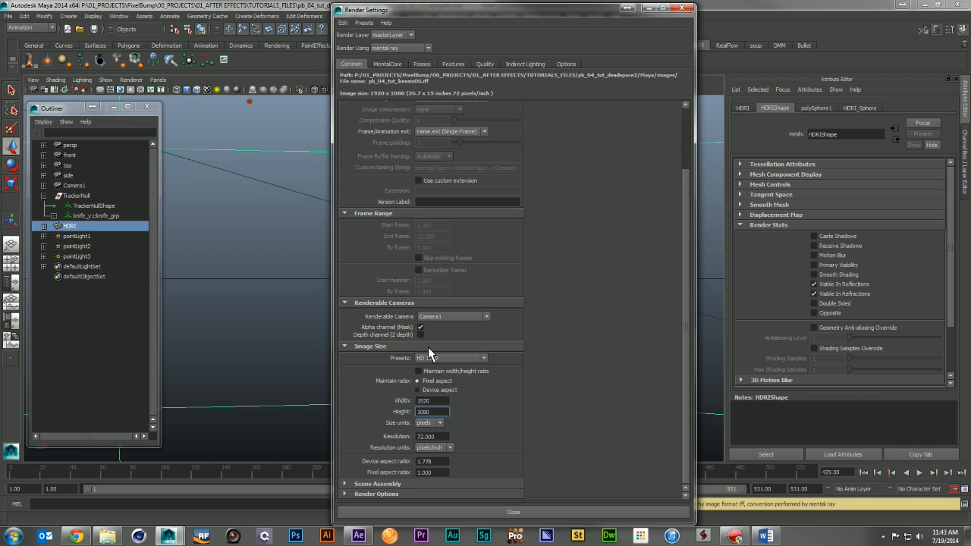
- Keep the Maya IFF image format, set the file name prefix to pb_knifeanimation_maya_ and use the name.#.ext frame extension
scroll(608, 319, up, 2)
click(451, 173)
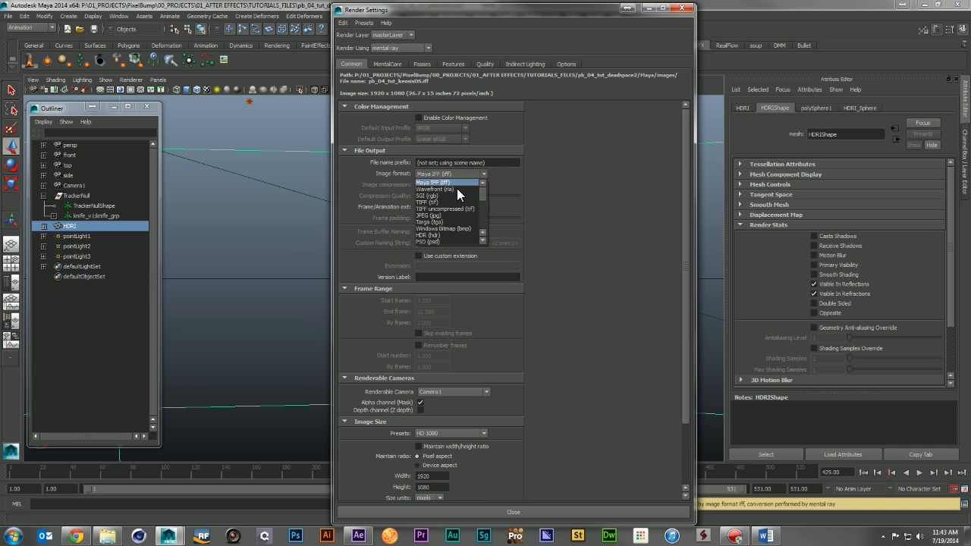
click(459, 182)
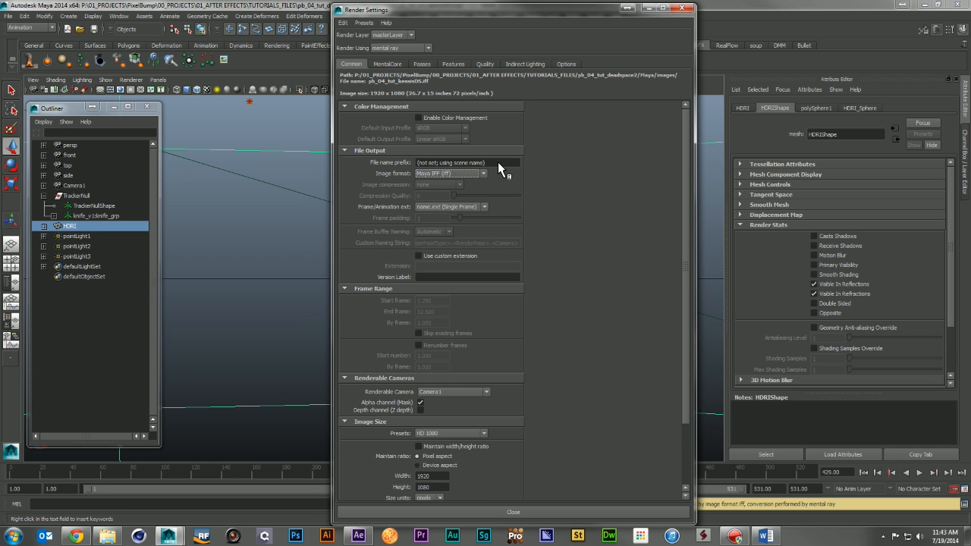
drag(497, 162, 352, 171)
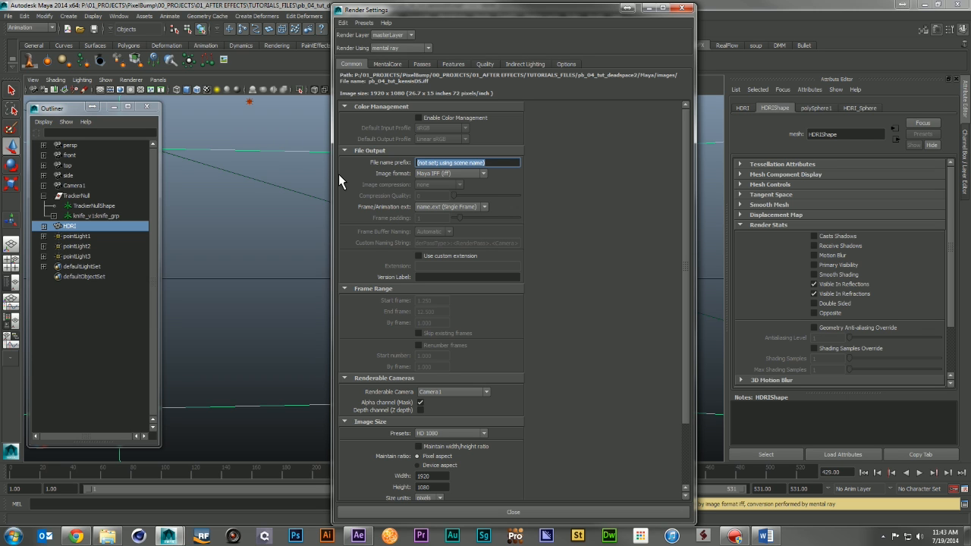
text(pb_knifeanimation_maya_)
click(448, 206)
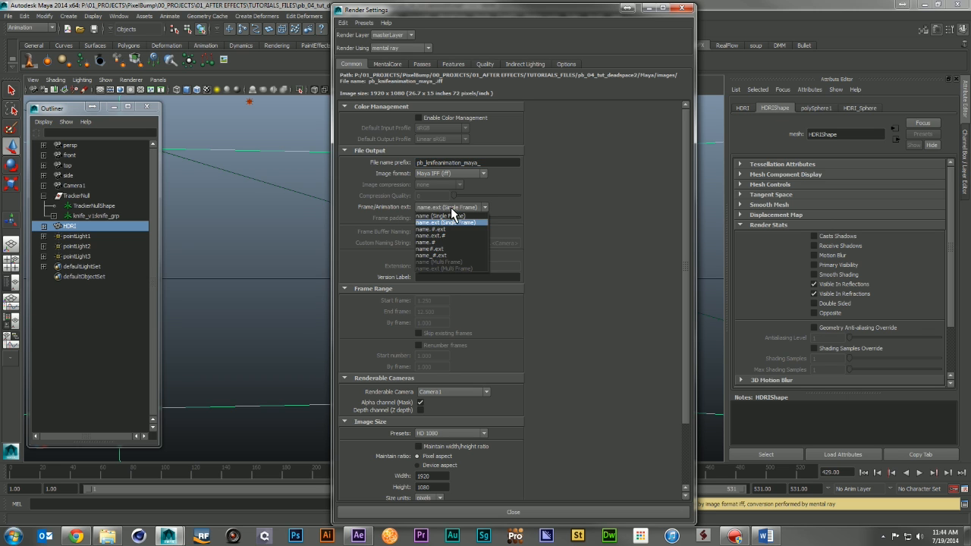
click(454, 230)
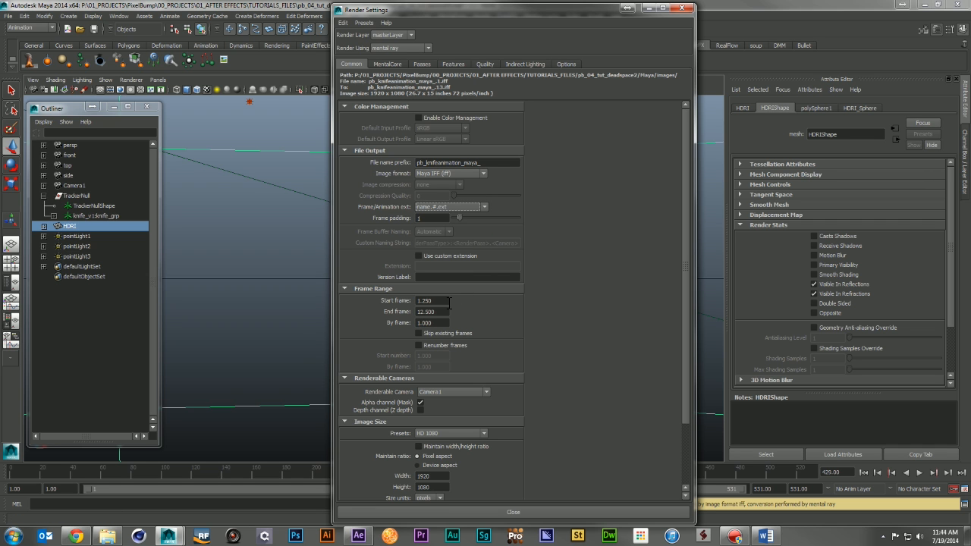
- Set the render's start frame to 1
click(418, 300)
text(1)
key(Tab)
- Scrub to the first knife keyframe at frame 360 and set the render's start frame to 360
click(627, 8)
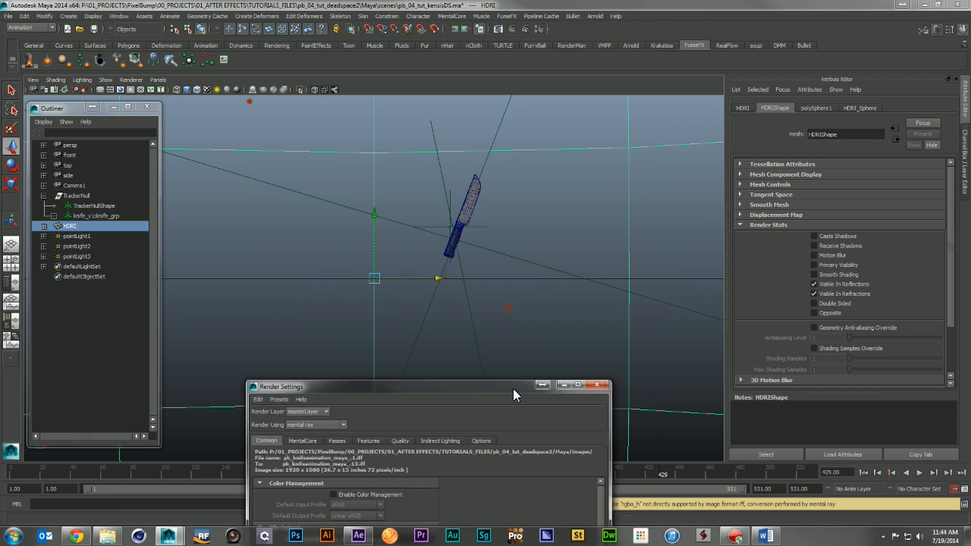
drag(635, 476, 558, 486)
double_click(395, 476)
drag(476, 27, 446, 92)
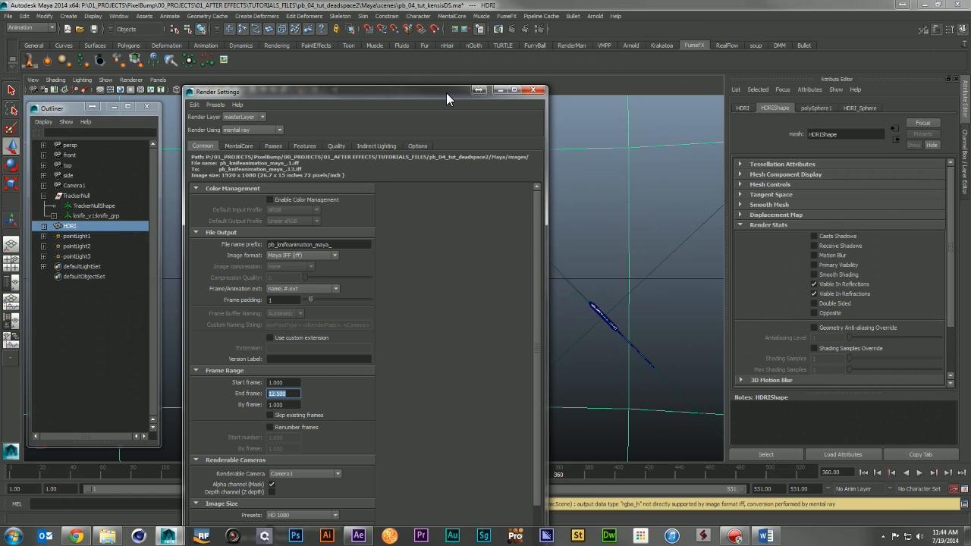
click(296, 382)
text(3690)
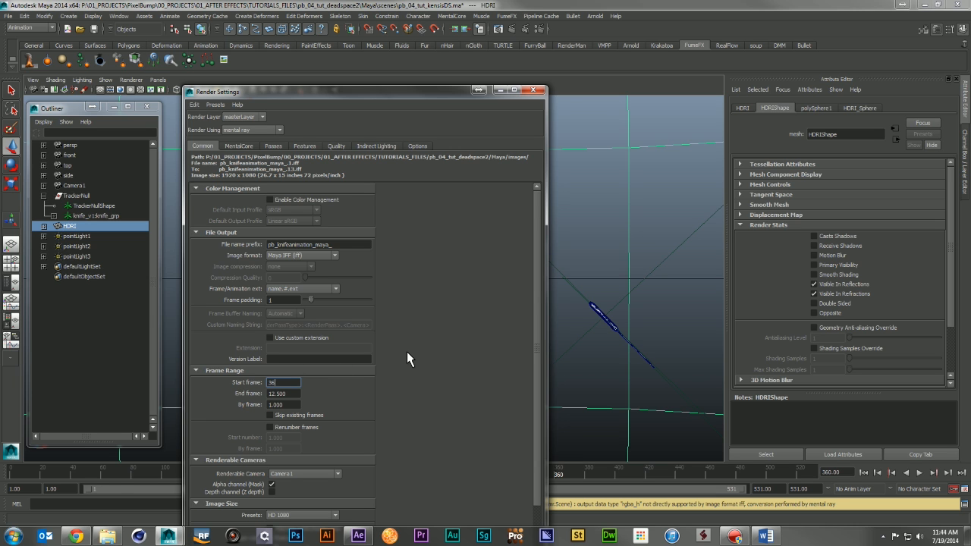
key(Return)
- Scrub to the last knife keyframe at frame 467 and set the render's end frame to 467
click(562, 473)
drag(561, 474, 605, 474)
drag(417, 91, 314, 397)
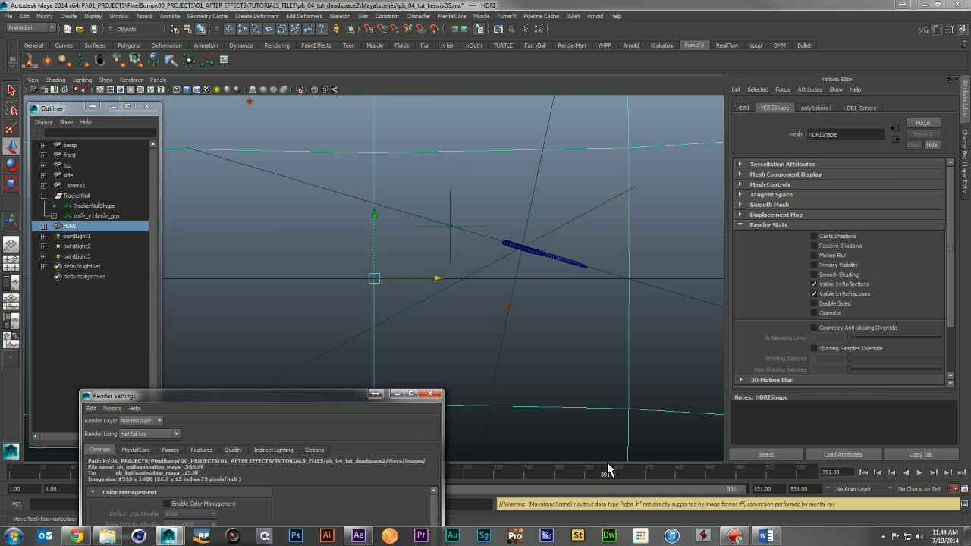
drag(603, 473, 719, 490)
drag(326, 400, 560, 112)
click(417, 409)
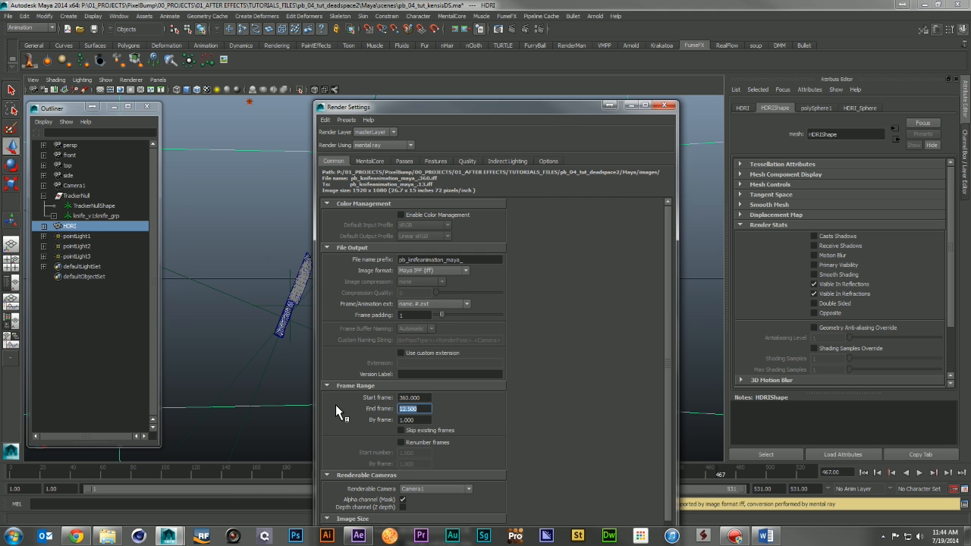
text(467)
key(Return)
- Review the sampling quality and common output options, close the Render Settings and save the scene
drag(540, 106, 591, 8)
click(523, 60)
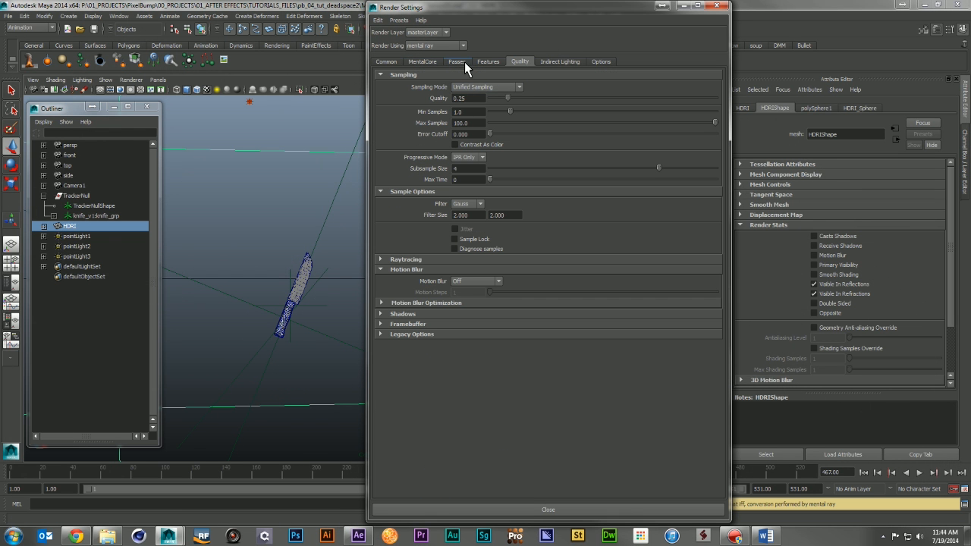
click(396, 60)
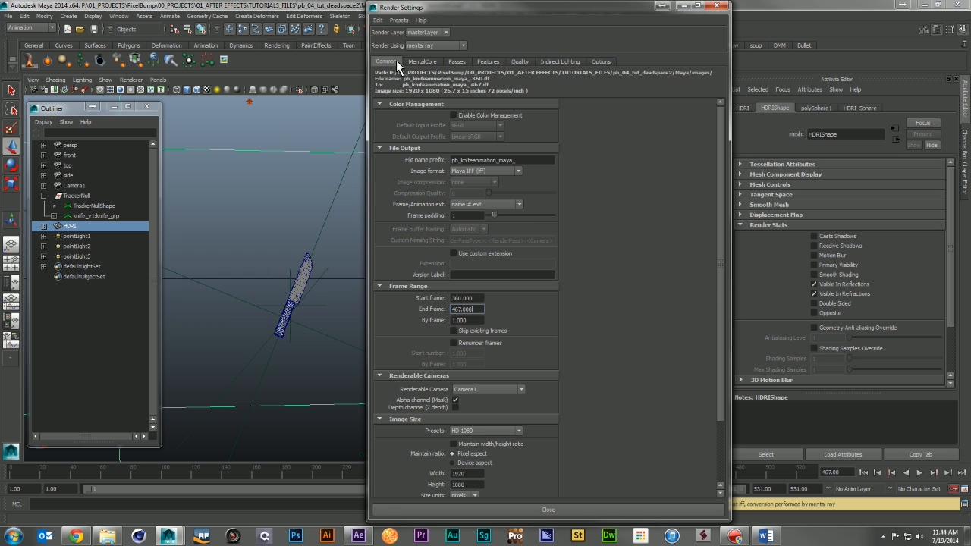
scroll(581, 345, down, 2)
scroll(580, 345, up, 2)
click(715, 5)
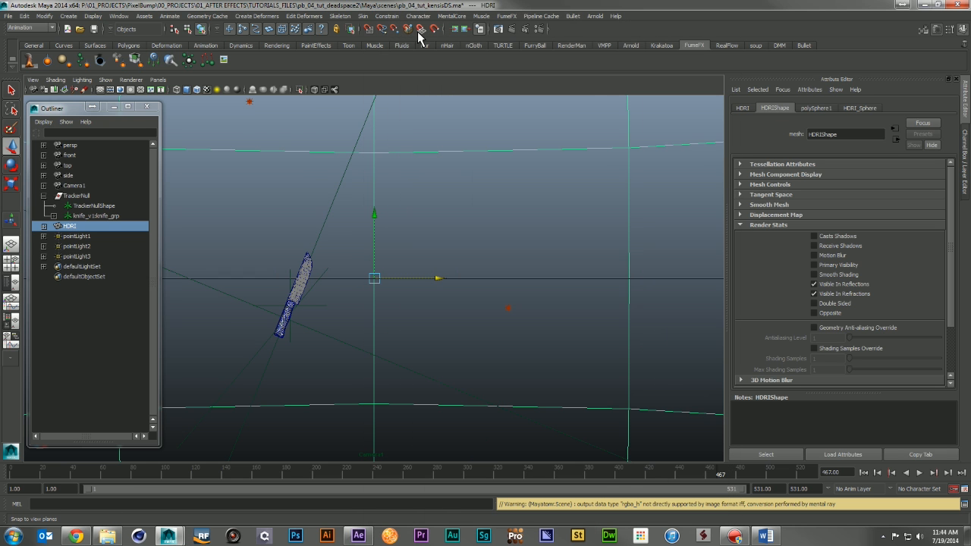
key(ctrl+s)
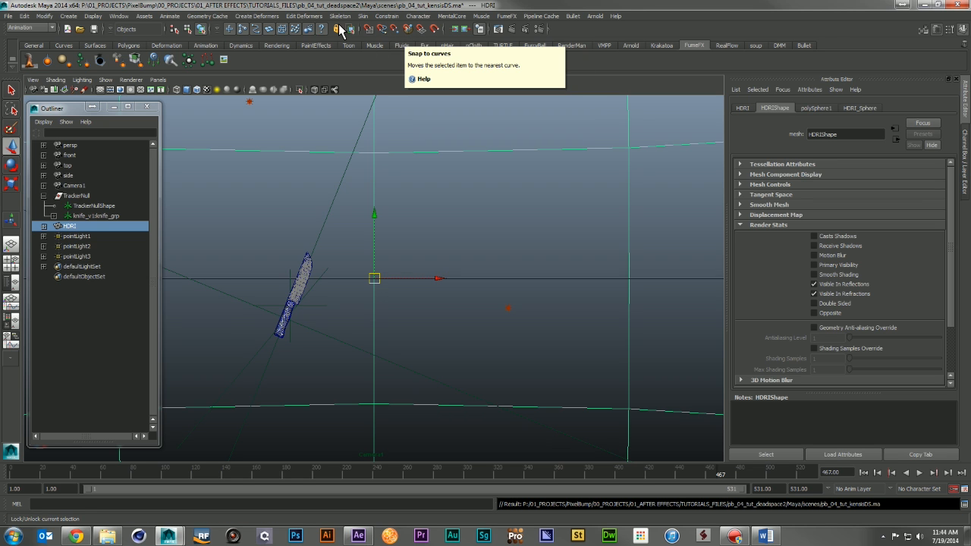
- Switch to the Rendering menu set, batch render the knife sequence with mental ray and open the Script Editor
click(36, 29)
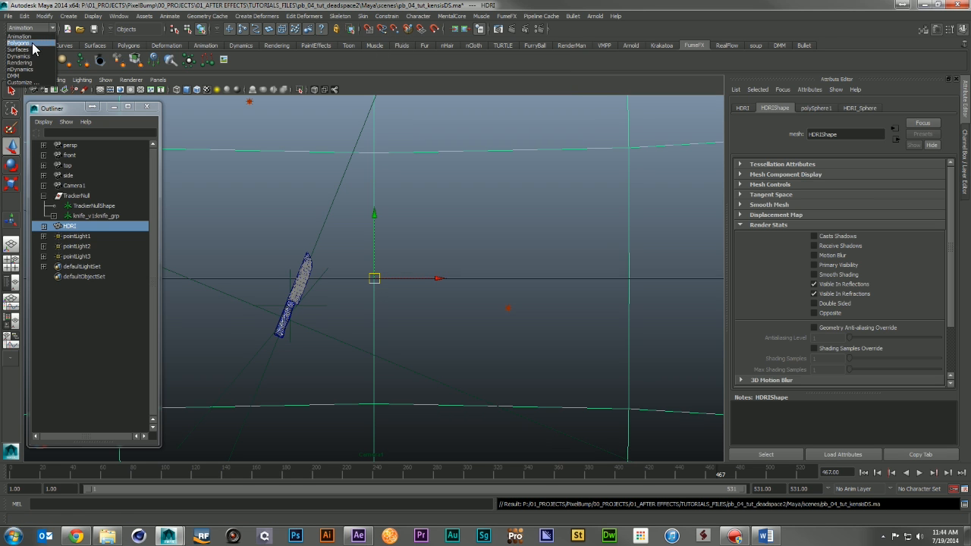
click(30, 69)
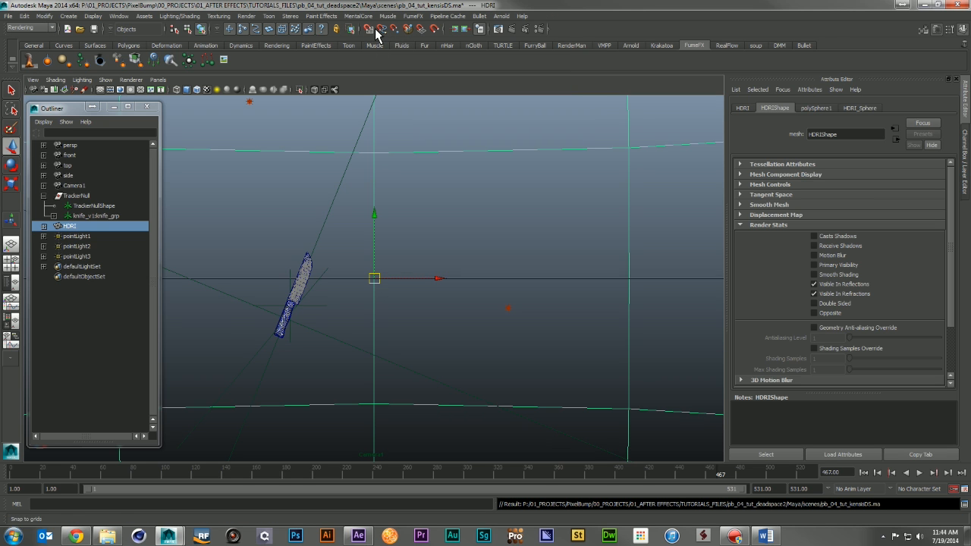
click(245, 16)
click(288, 102)
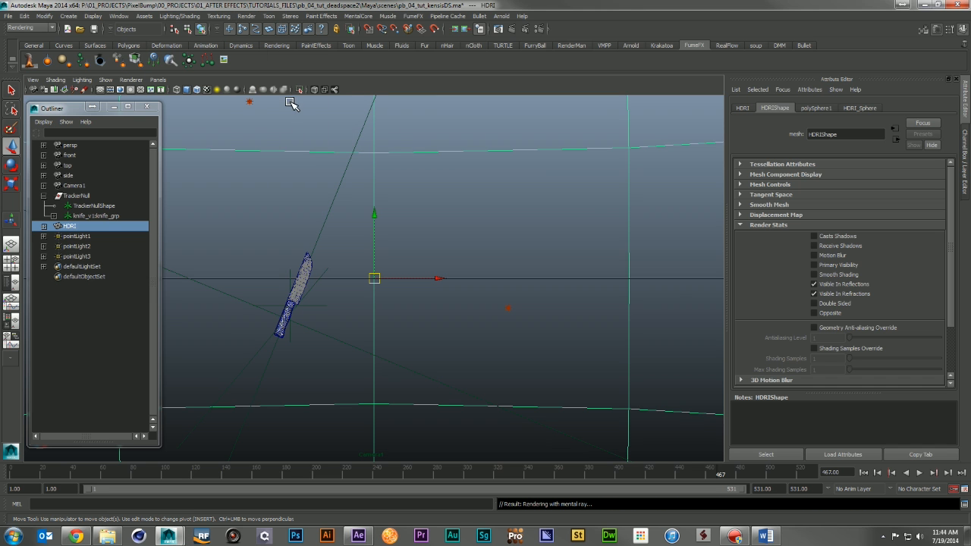
click(962, 504)
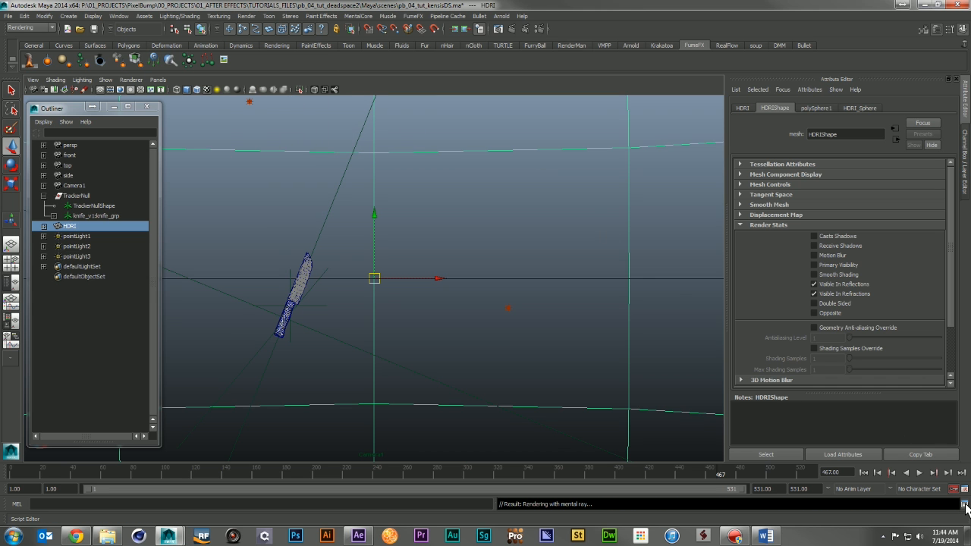
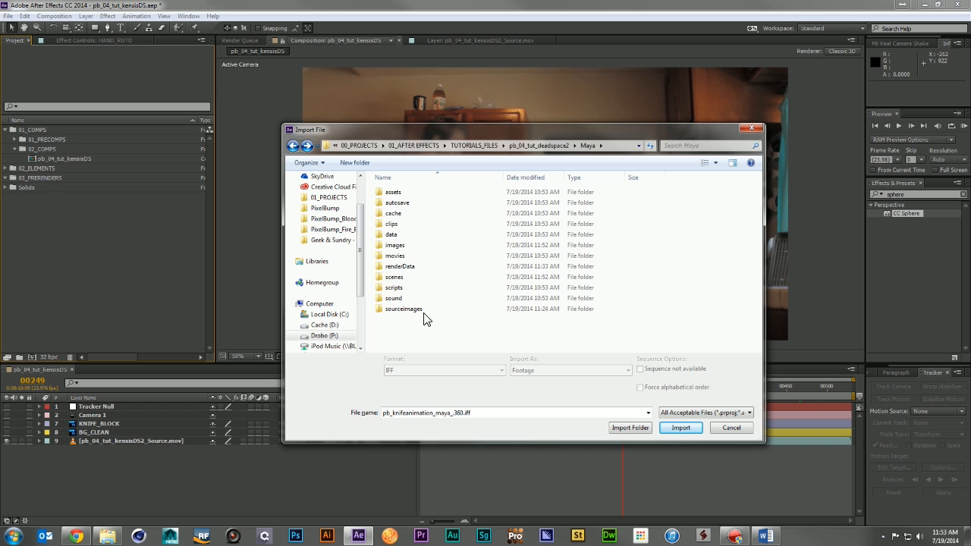
- In After Effects, import the rendered knife frames from Maya's images folder as an IFF sequence starting at pb_knifeanimation_maya_.360.iff
double_click(415, 245)
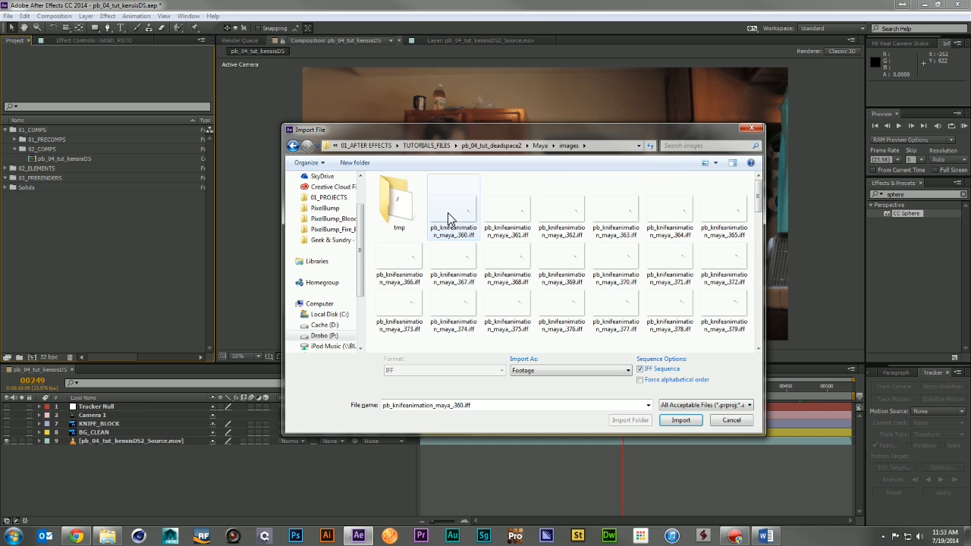
click(447, 212)
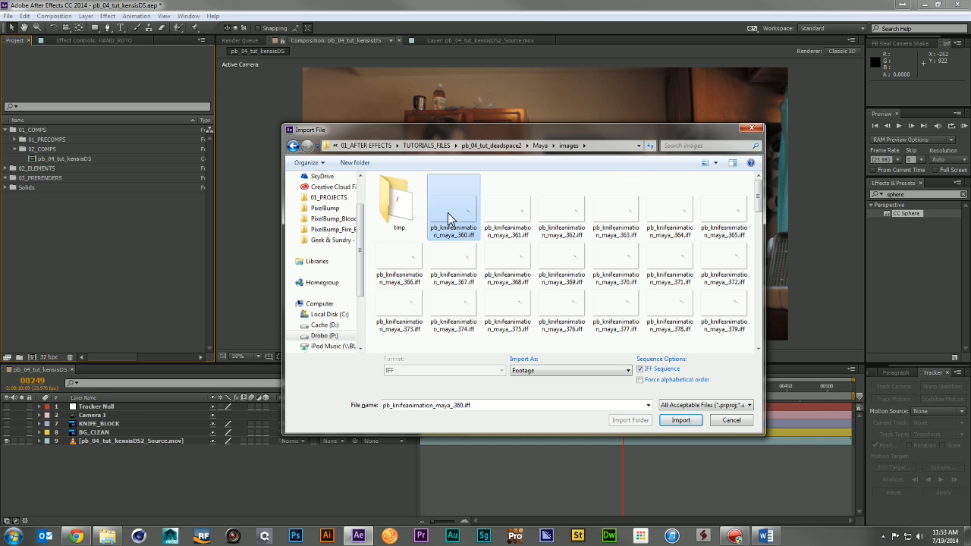
click(682, 420)
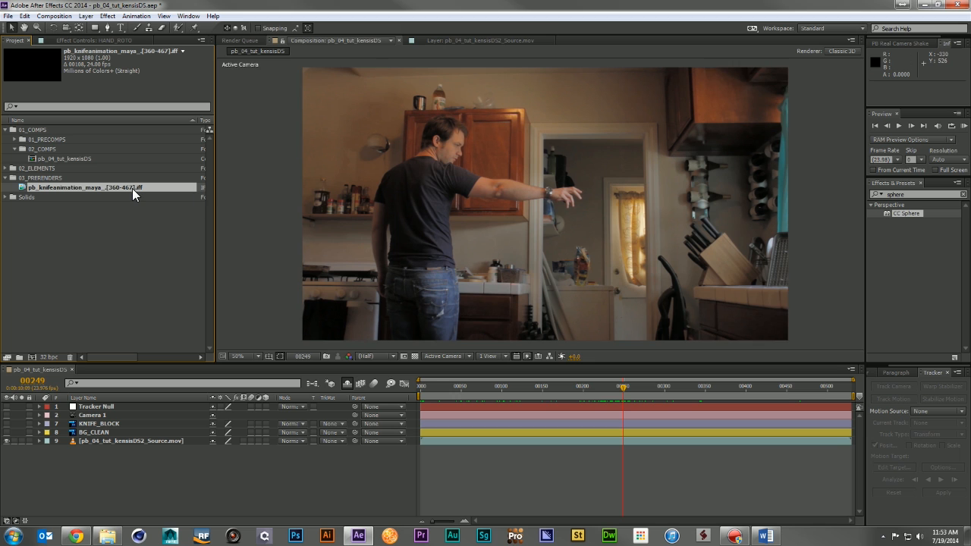
- Add the knife sequence to the composition directly above the source footage and make the layer start at frame 360
drag(130, 188, 189, 437)
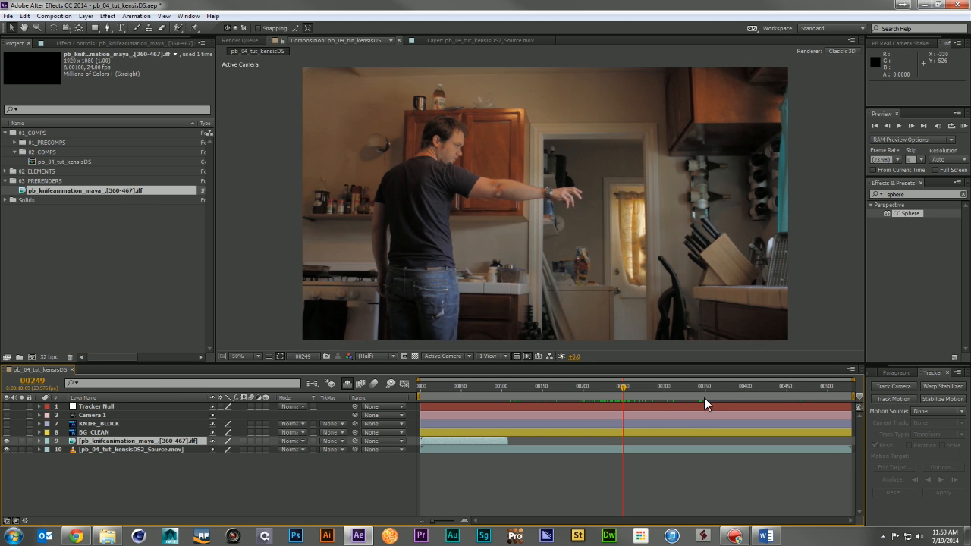
drag(702, 388, 711, 391)
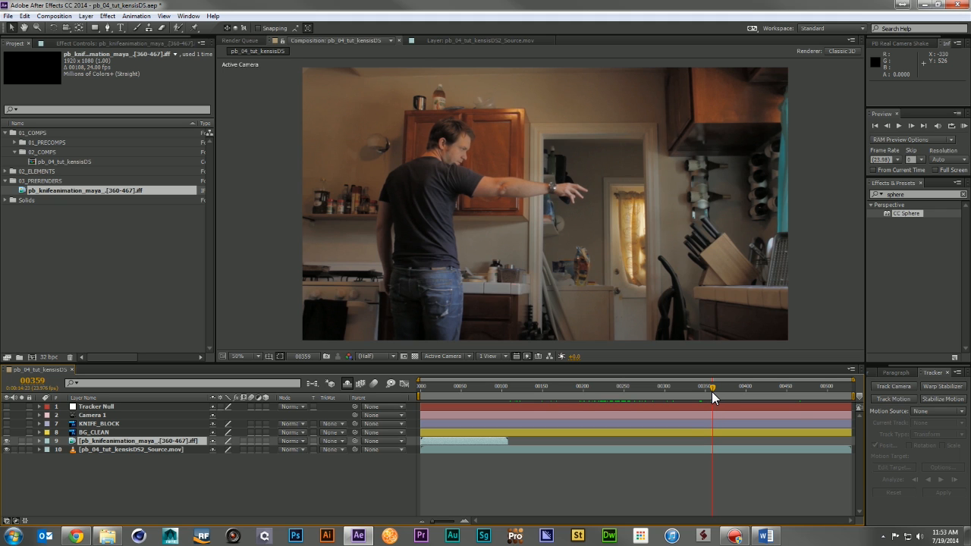
key(Page_Down)
key(bracketleft)
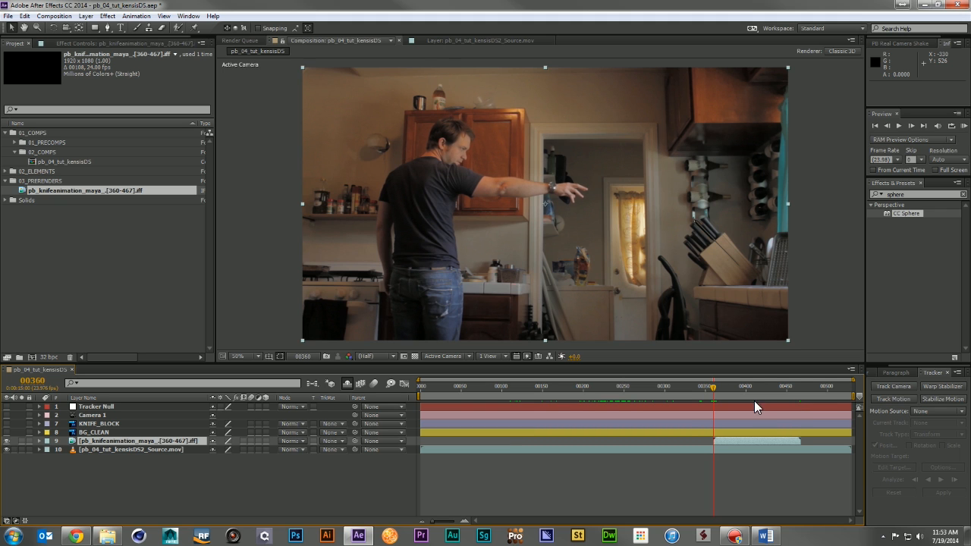
- Enable time remapping on the knife layer and extend both its ends to hold the first and last frames across the composition
click(711, 384)
drag(711, 383, 684, 400)
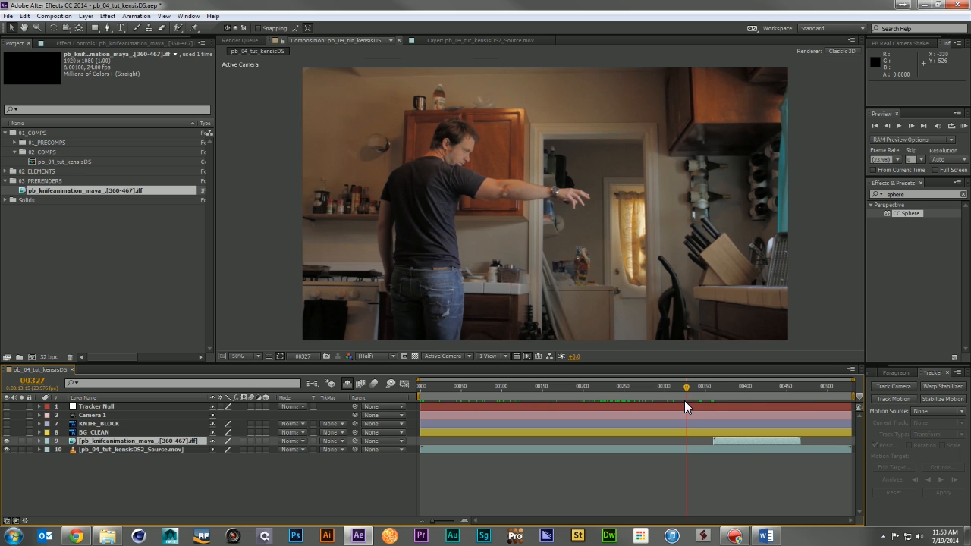
mouse_move(742, 442)
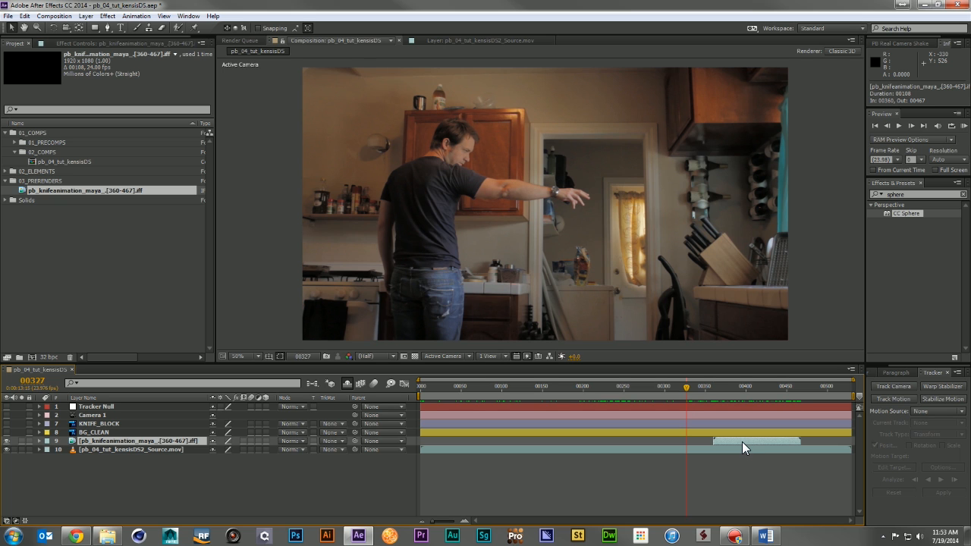
key(ctrl+alt+t)
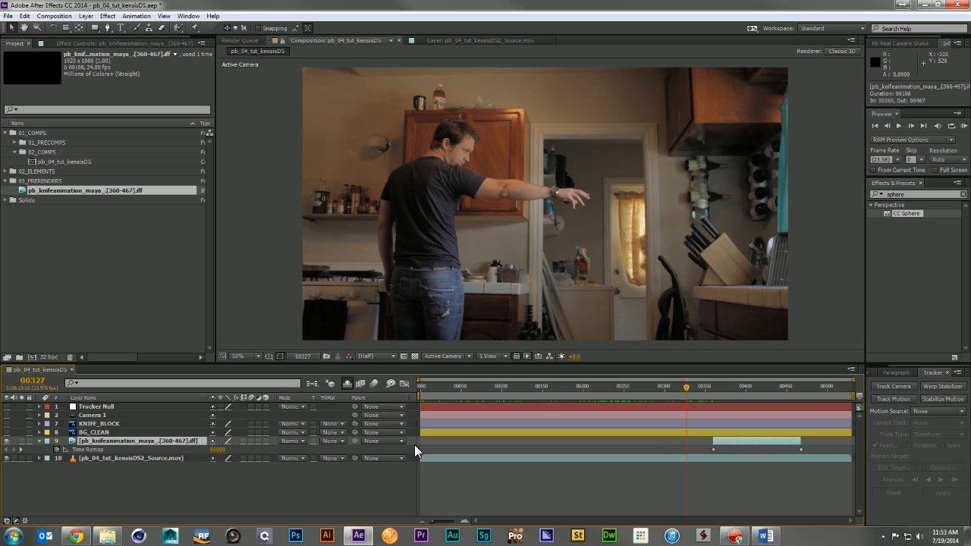
drag(714, 440, 419, 450)
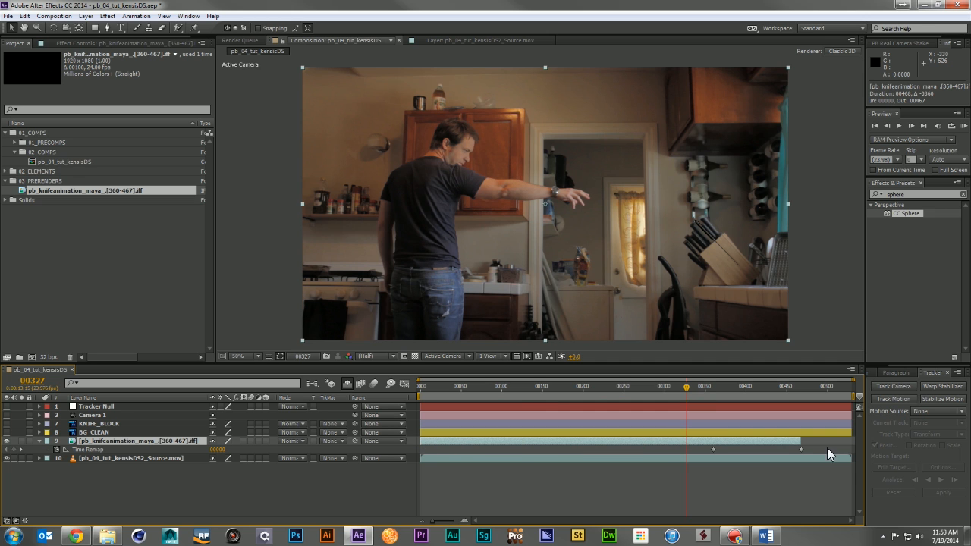
drag(801, 440, 850, 441)
- Start position and rotation keyframes on the knife layer at frame 454
drag(614, 391, 787, 407)
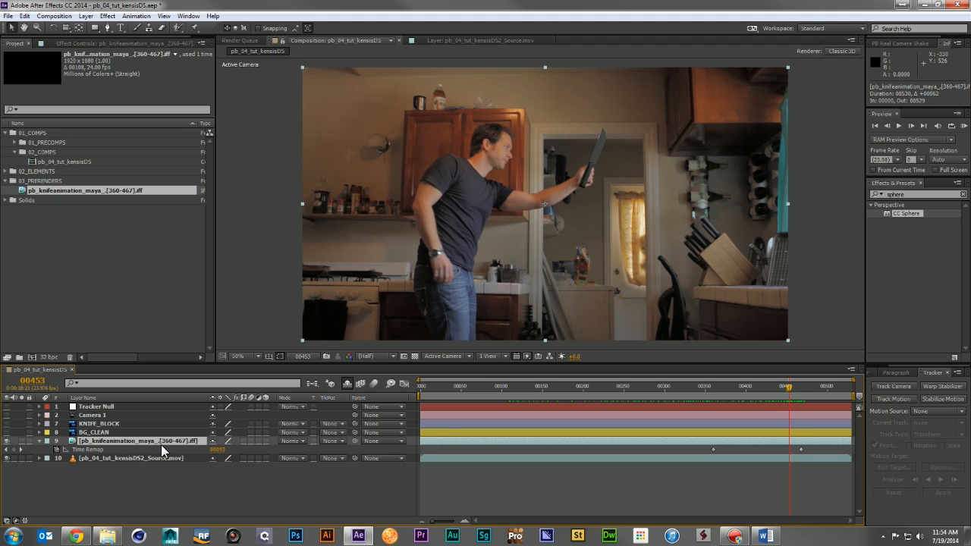
click(66, 450)
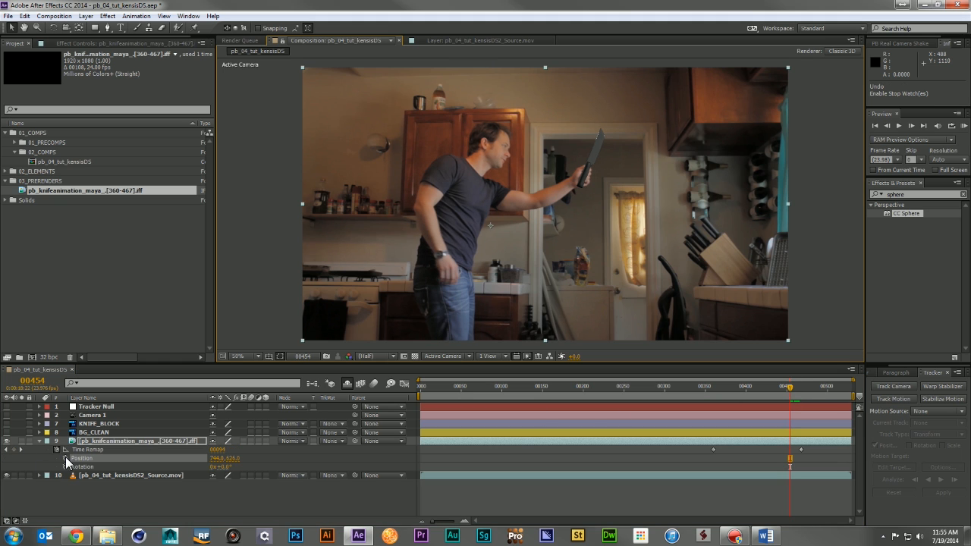
click(66, 465)
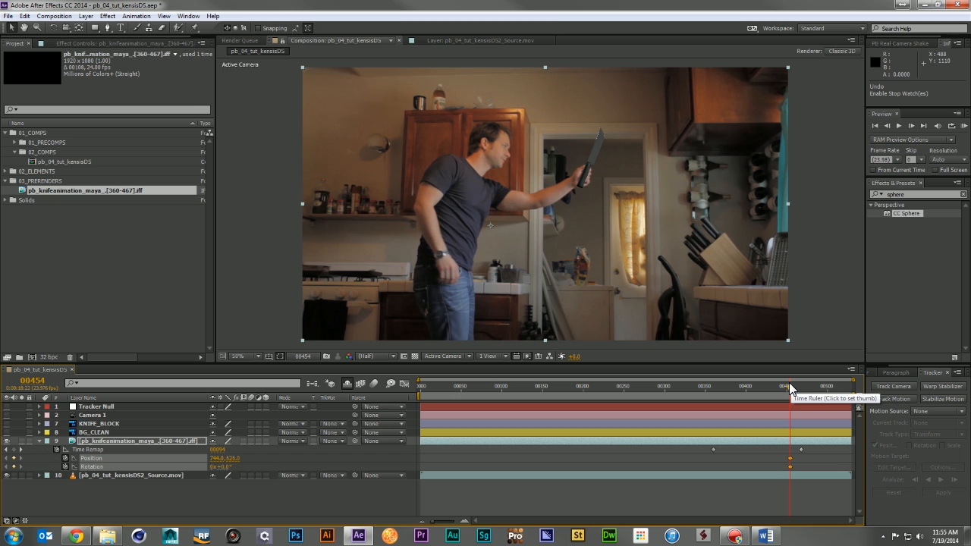
- Key the knife layer at position 700, 625 and rotation 28° on frame 464, and at position 671.6, 593.4 on frame 460
drag(790, 389, 797, 391)
drag(218, 458, 241, 459)
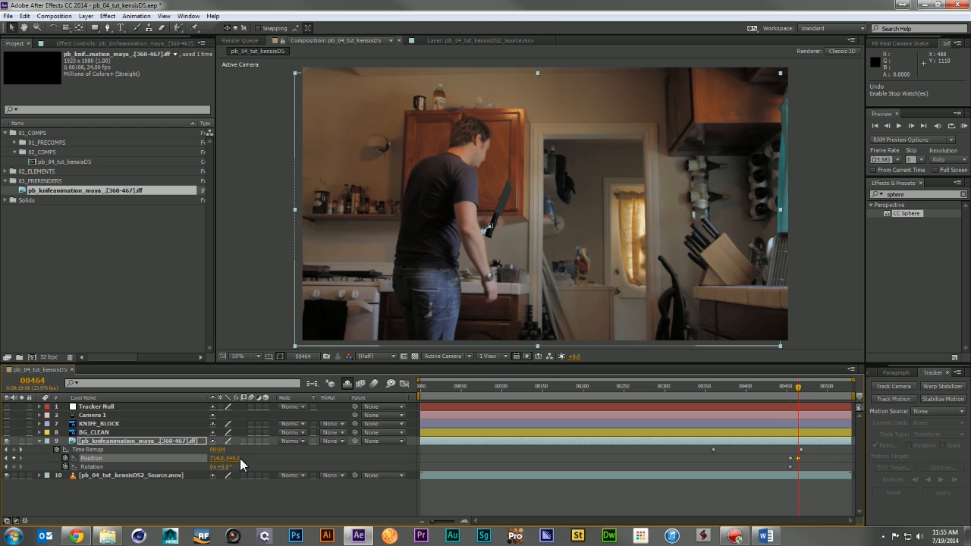
drag(796, 393, 796, 392)
drag(223, 467, 251, 472)
drag(553, 264, 548, 258)
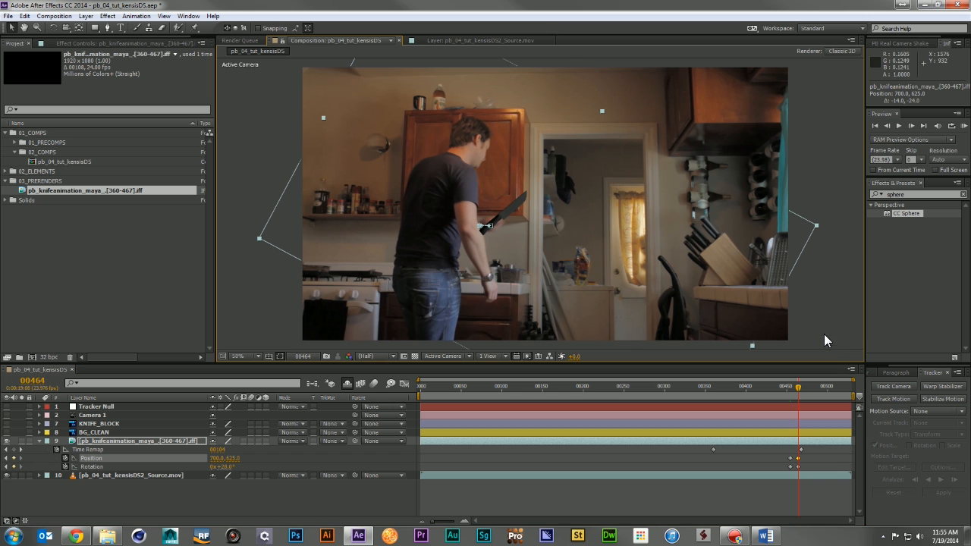
drag(797, 389, 792, 390)
drag(641, 249, 611, 227)
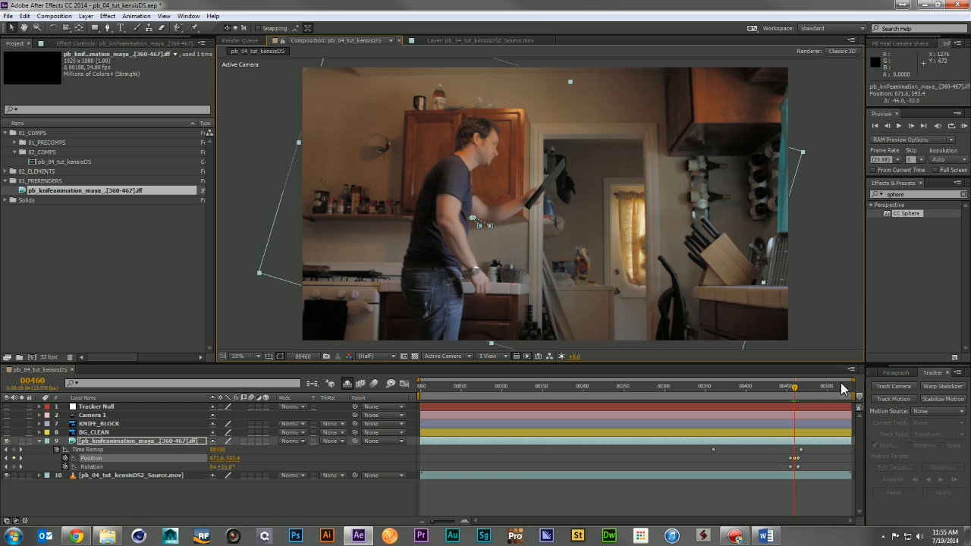
- Key the knife layer's position at 476, 657 on frame 468 and trim the layer's end to that frame
drag(794, 390, 803, 393)
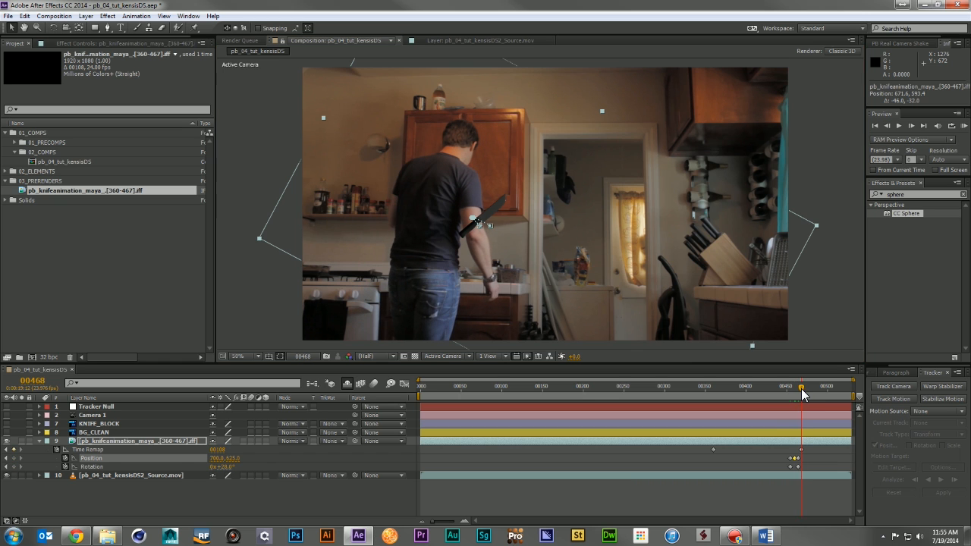
drag(526, 230, 468, 241)
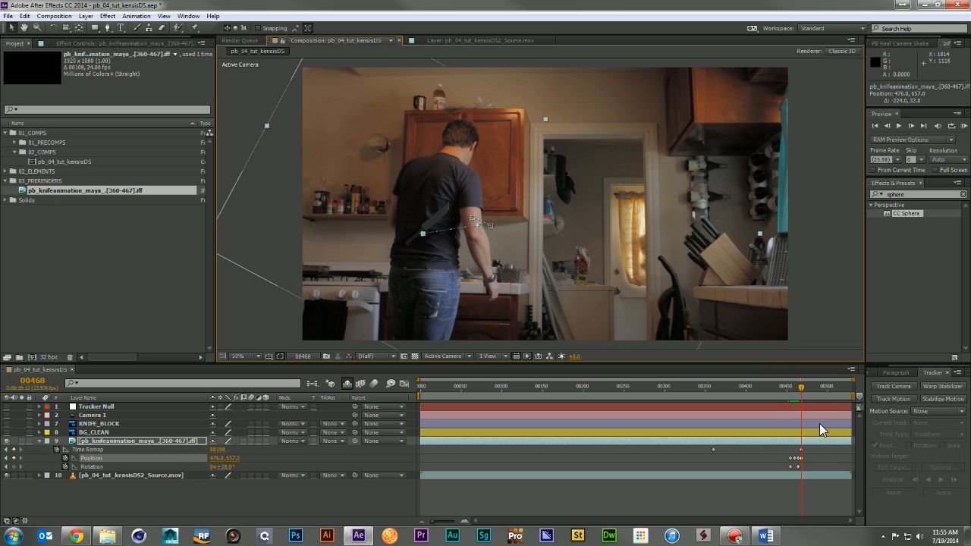
key(alt+bracketright)
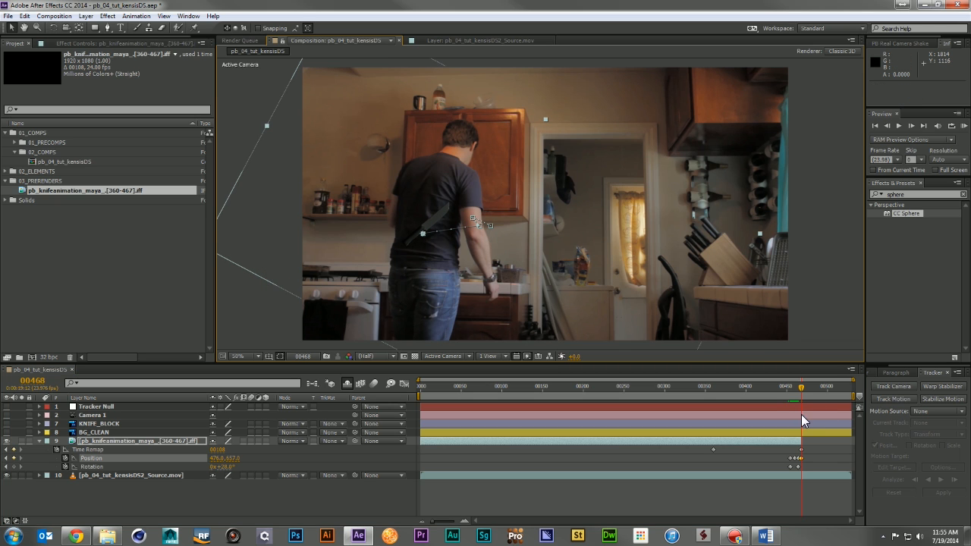
- Turn on motion blur for the knife layer and the composition, and collapse the layer's properties
mouse_move(800, 393)
mouse_down()
mouse_move(785, 391)
mouse_move(796, 392)
mouse_up()
click(252, 442)
click(374, 384)
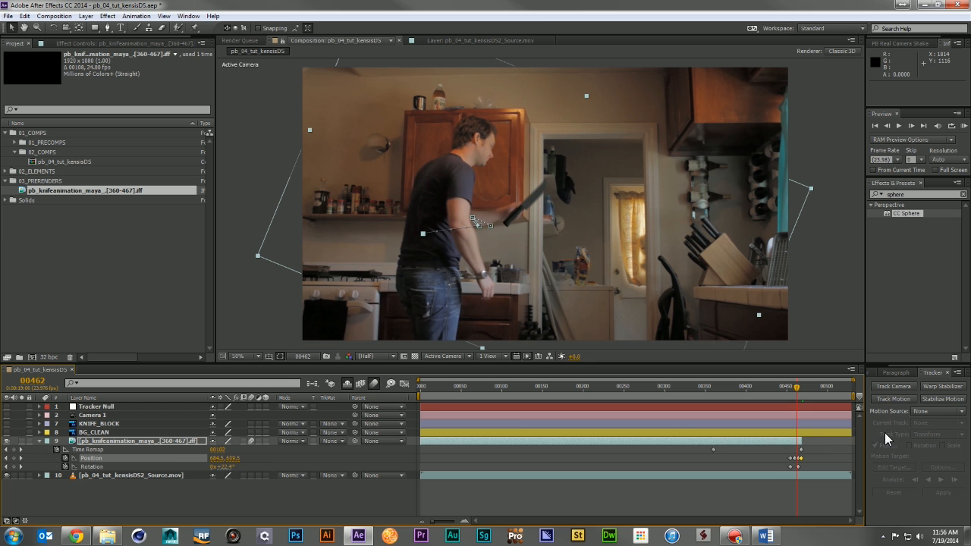
drag(800, 390, 794, 391)
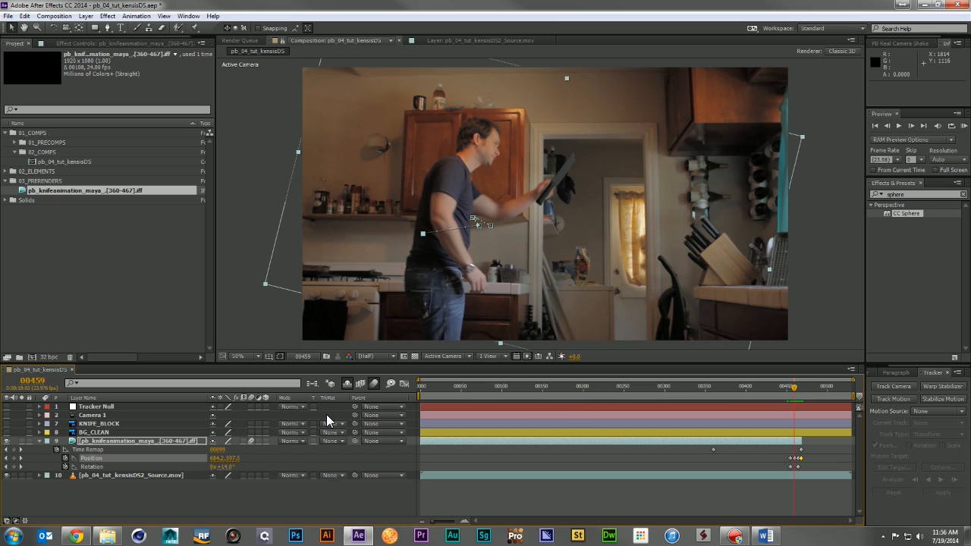
click(39, 441)
click(141, 492)
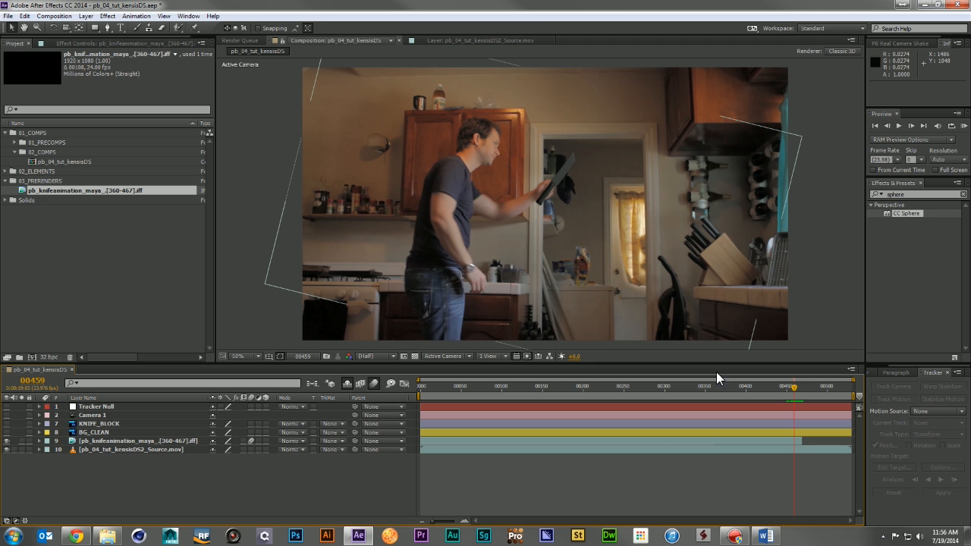
- Try to adjust the knife layer at frame 464 and undo the change
drag(791, 389, 795, 389)
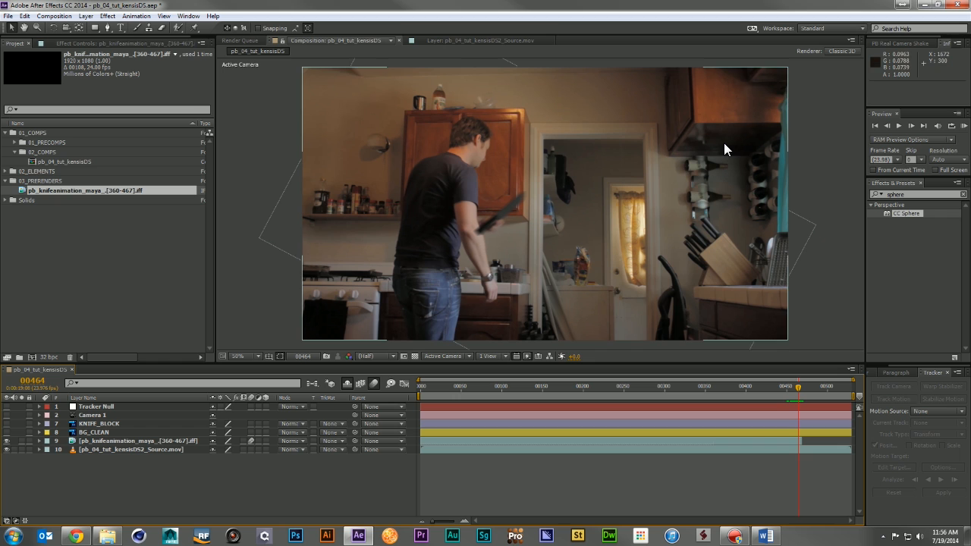
click(486, 226)
key(ctrl+z)
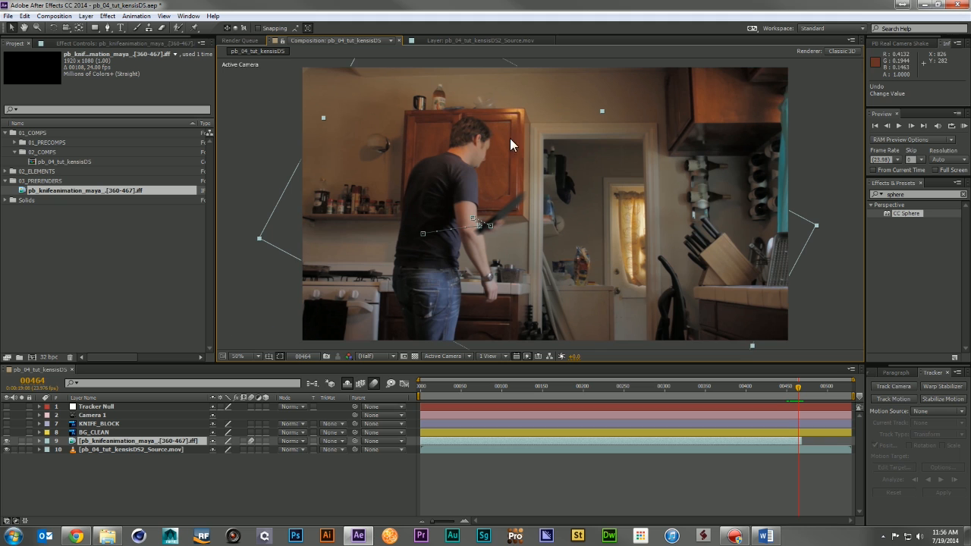
- Reveal the shy layers and turn on visibility for HAND_ROTO, FACE_LIGHT, SHIRT_LIGHT and CABINET_LIGHT
click(347, 383)
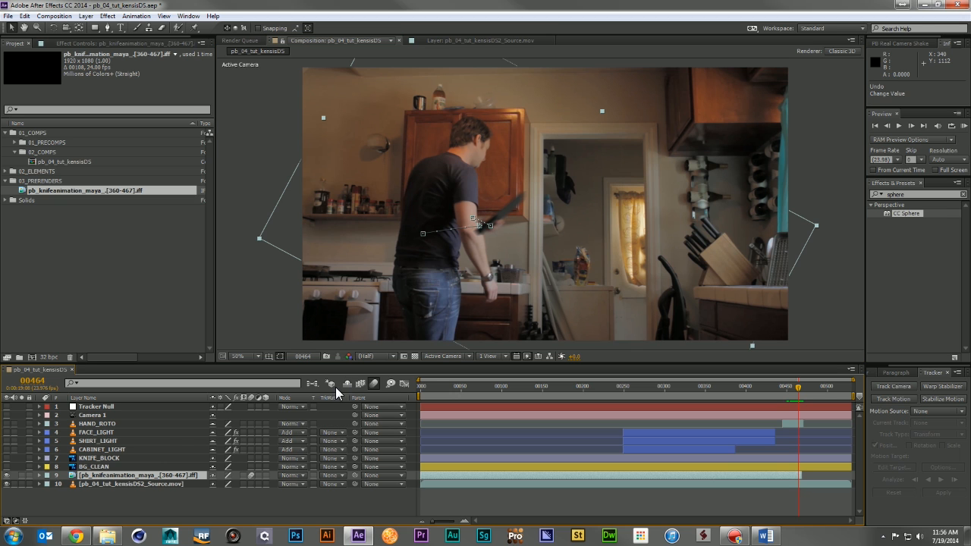
drag(797, 389, 788, 389)
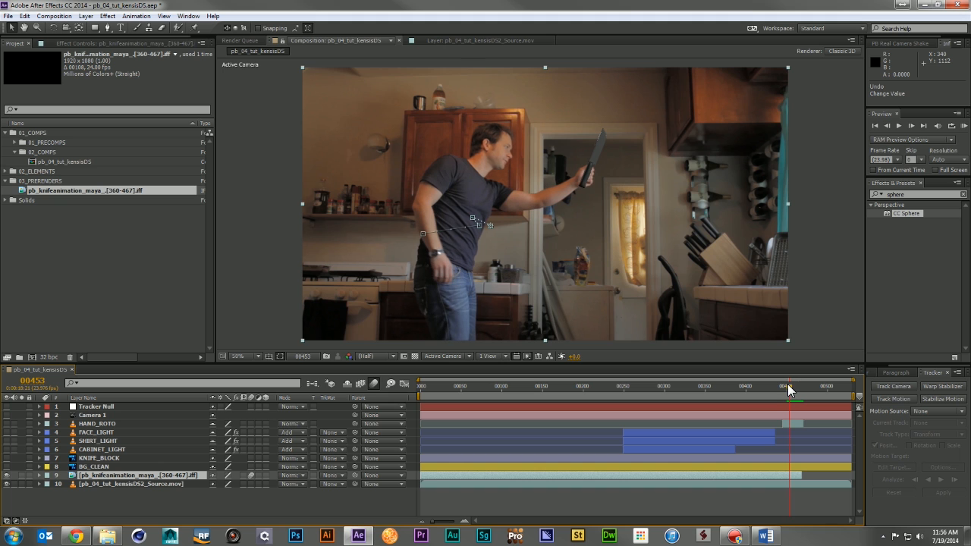
drag(6, 423, 6, 449)
drag(788, 389, 792, 389)
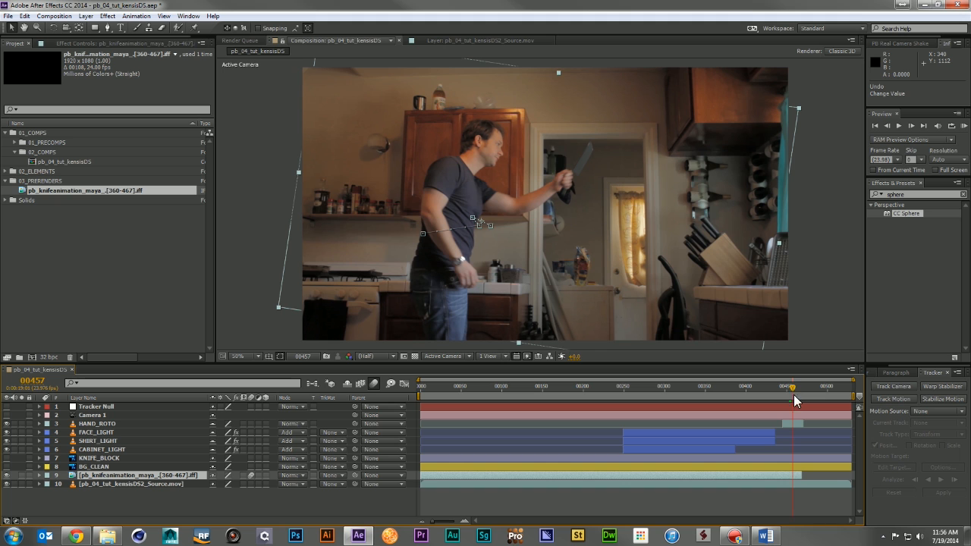
- Show the knife layer's keyframed properties and key its position at 690.2, 594.8 on frame 457
click(788, 473)
key(u)
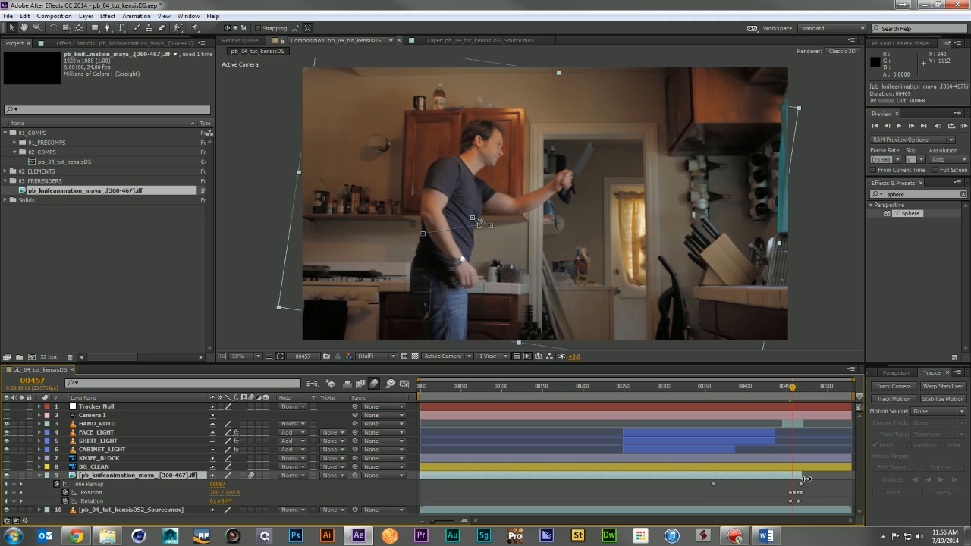
drag(605, 205, 599, 212)
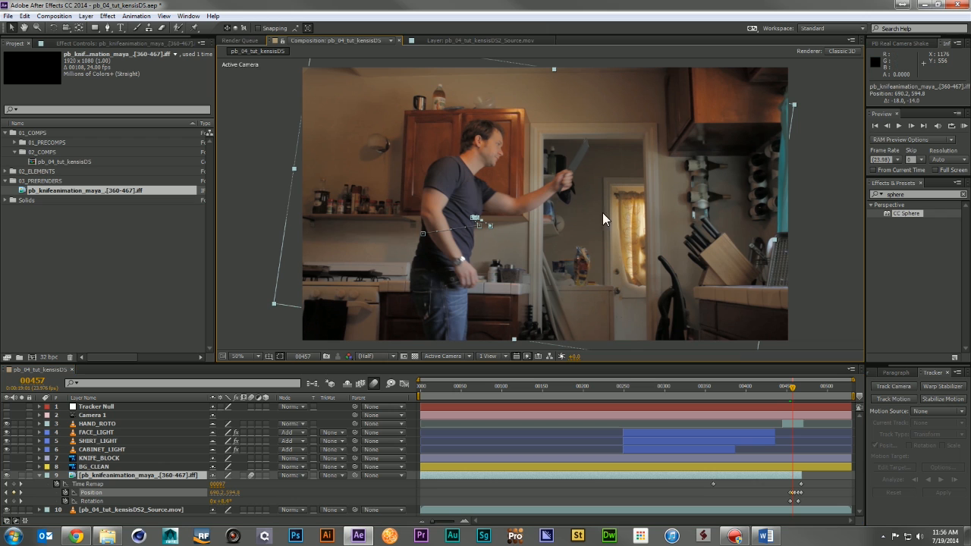
- Trim the knife layer's end to frame 466, go to frame 440 and collapse the layer's properties
drag(793, 391, 799, 391)
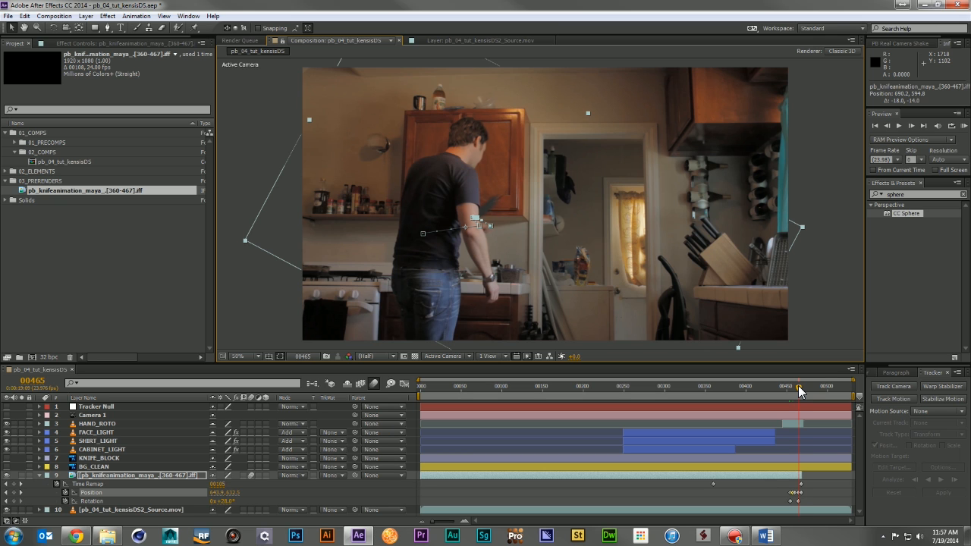
drag(798, 391, 800, 390)
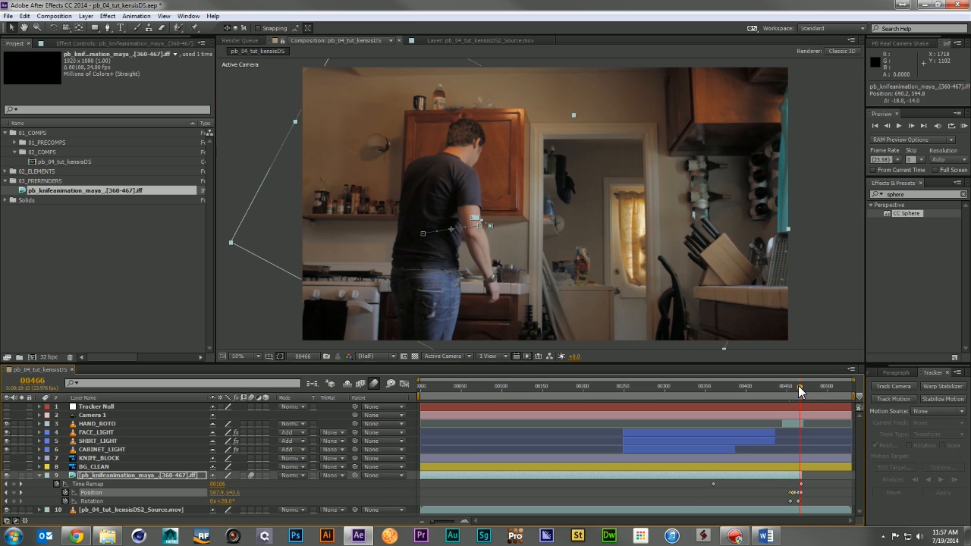
drag(798, 391, 779, 392)
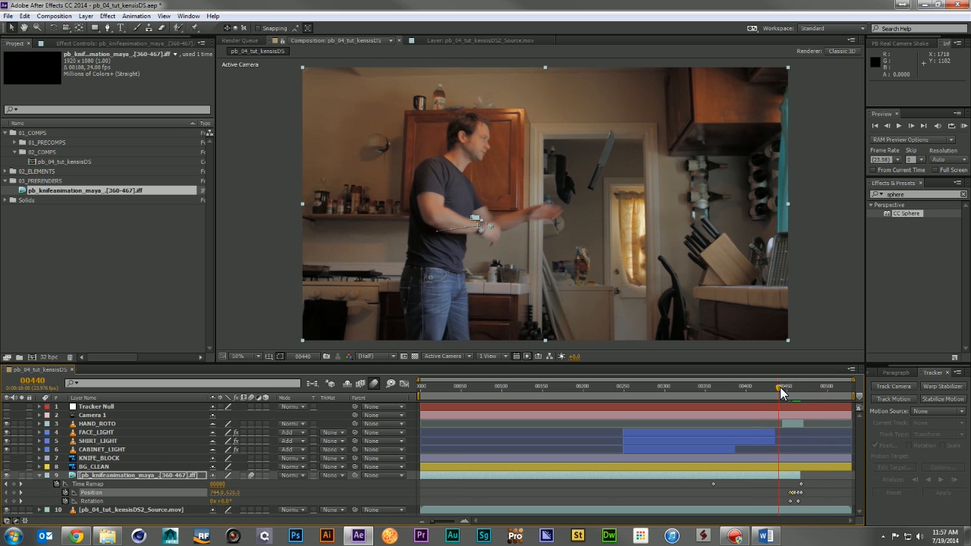
click(40, 476)
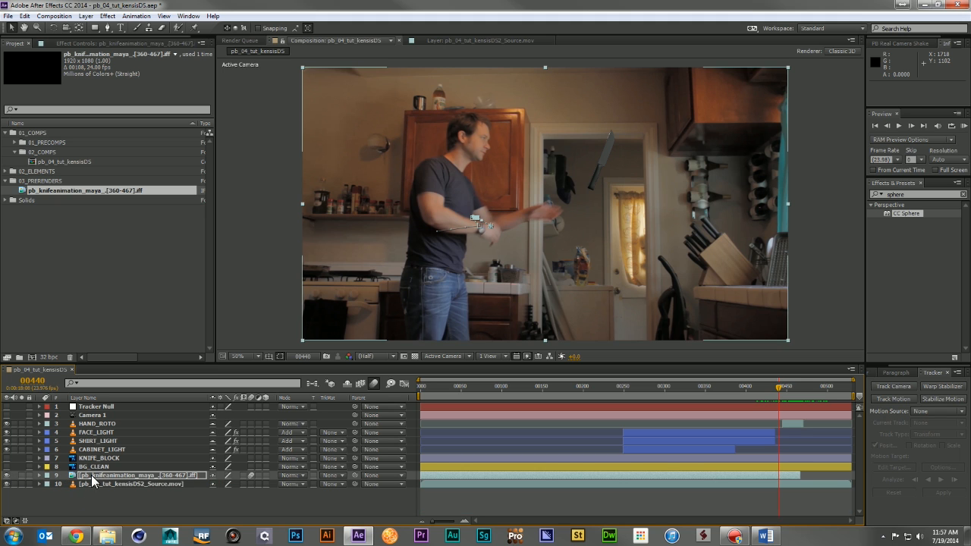
- Find the Curves effect and apply it to the knife animation layer
click(923, 208)
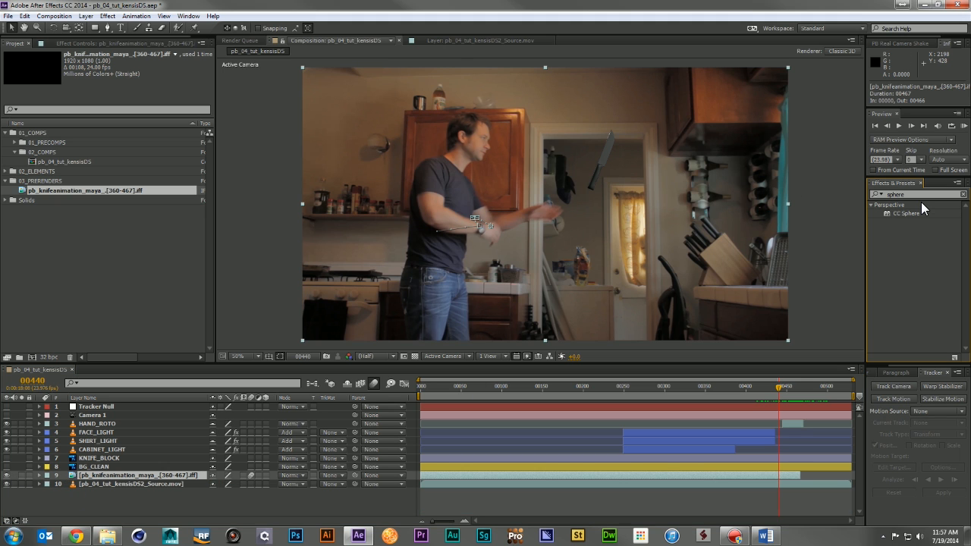
click(916, 194)
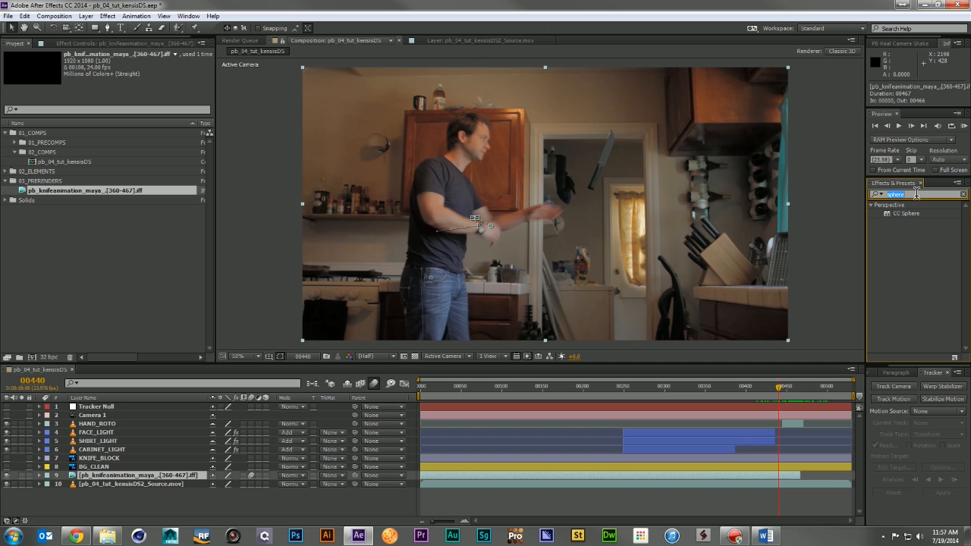
text(curves)
drag(901, 248, 168, 470)
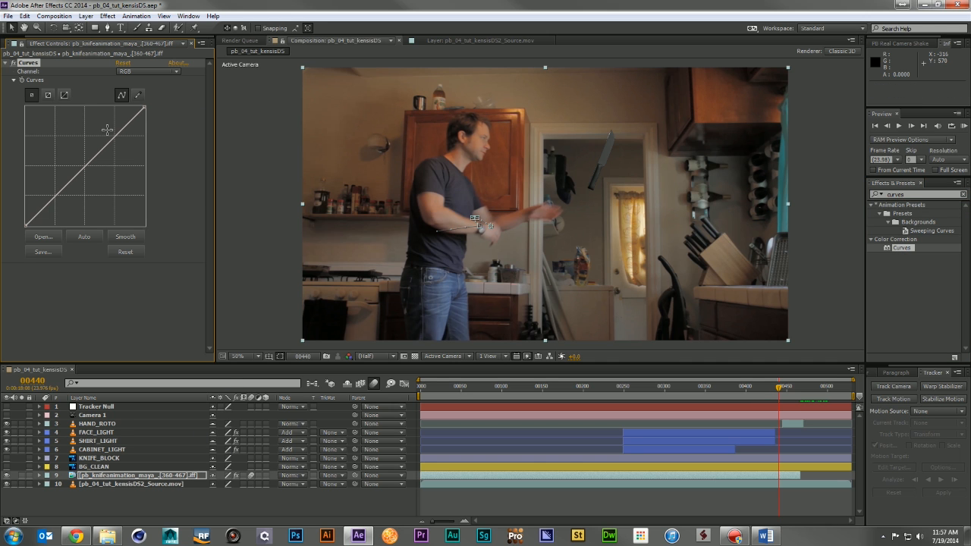
- Inspect the knife in the red channel, and switch both the viewer and the Curves channel to Green
click(348, 355)
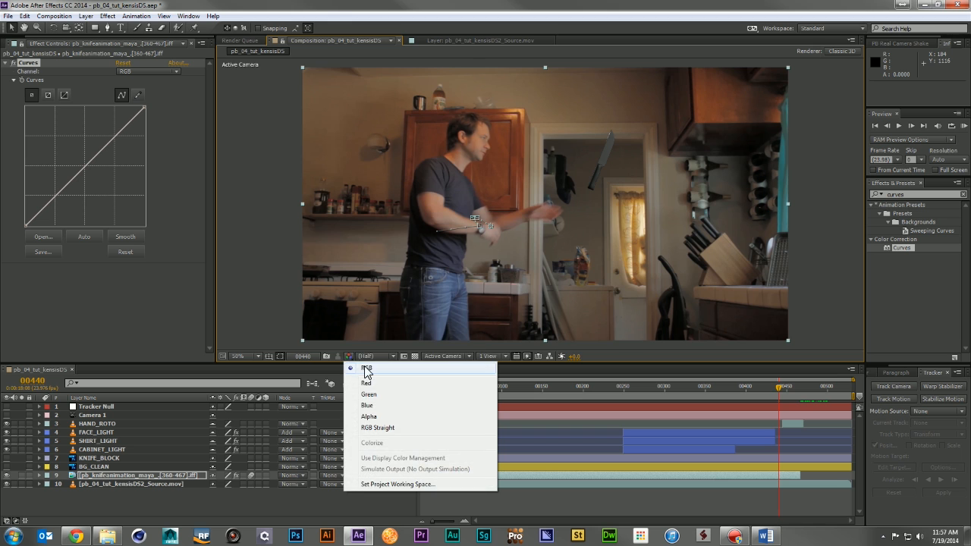
click(370, 385)
click(155, 69)
click(157, 95)
click(348, 356)
click(367, 394)
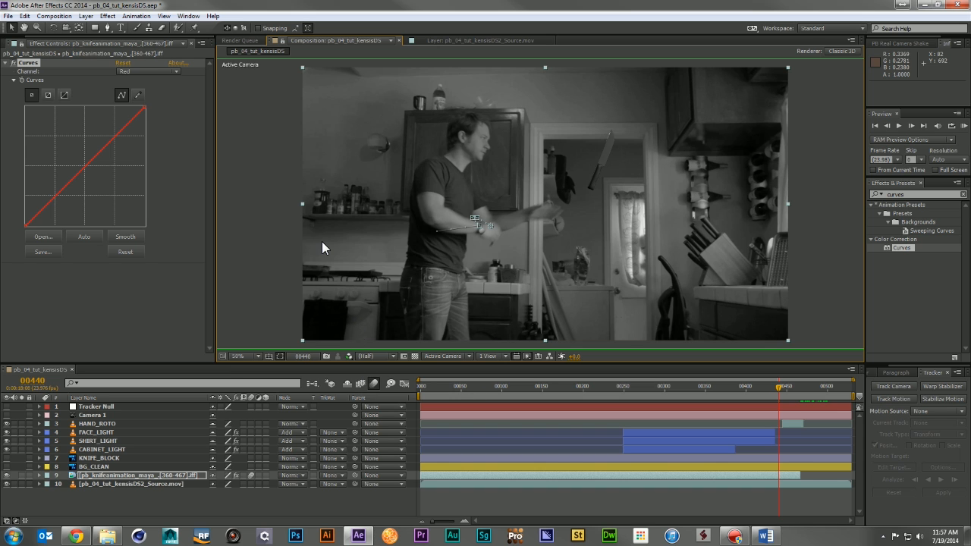
click(147, 70)
click(156, 104)
drag(119, 133, 104, 133)
drag(73, 168, 70, 180)
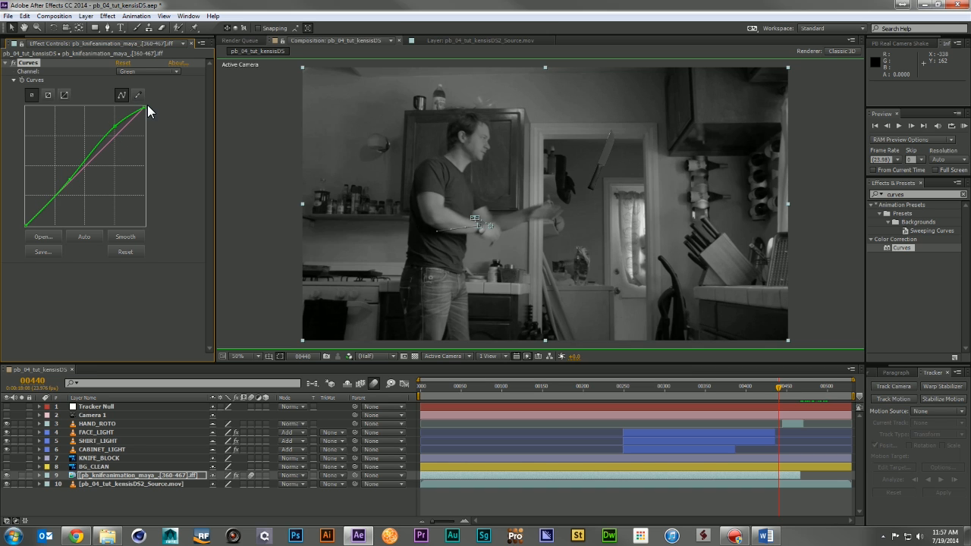
drag(146, 107, 106, 125)
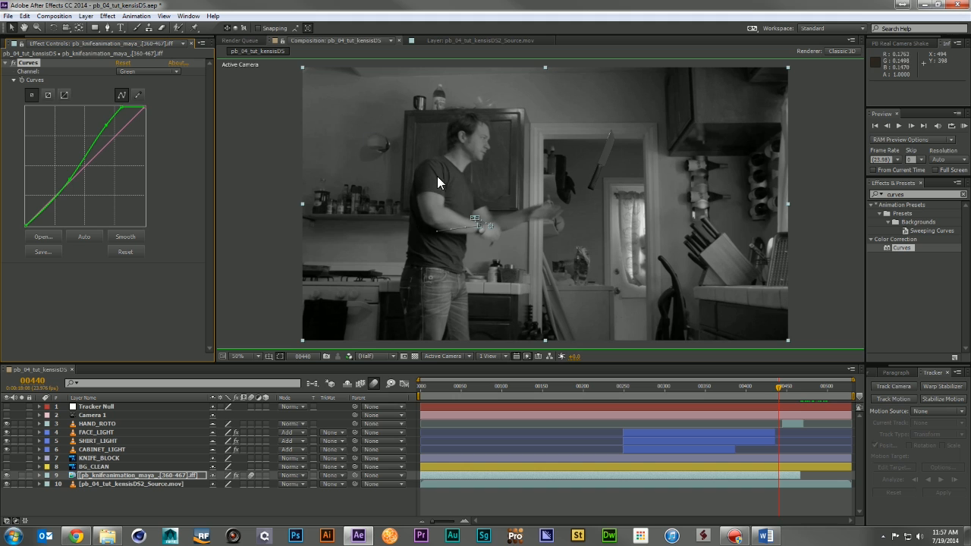
key(ctrl+z)
key(ctrl+z)
key(ctrl+z)
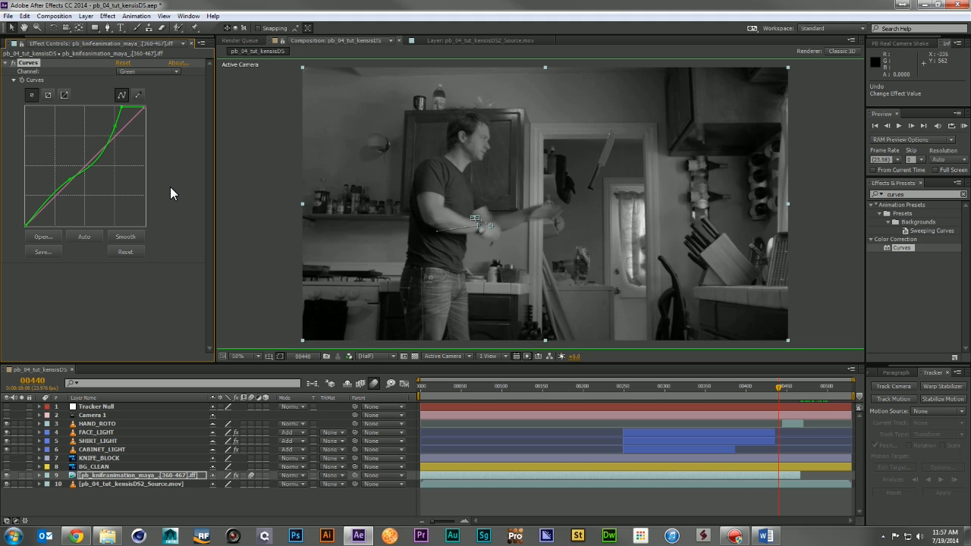
key(ctrl+z)
- Raise the upper part of the knife's green curve strongly and pull its lower part back to the diagonal
drag(119, 129, 97, 111)
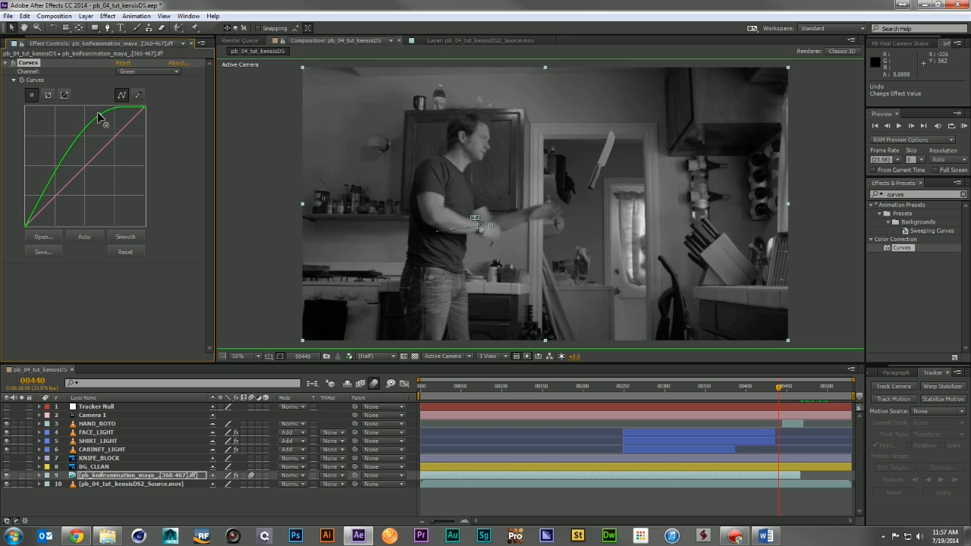
drag(50, 176, 53, 191)
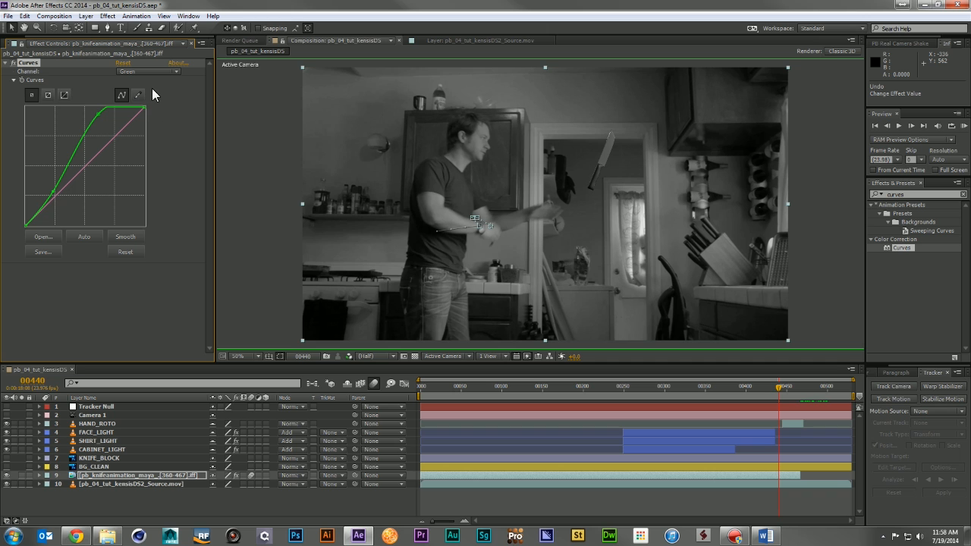
- View the blue channel and shape the knife's Blue curve with raised highlights and shadows held near the diagonal
click(346, 355)
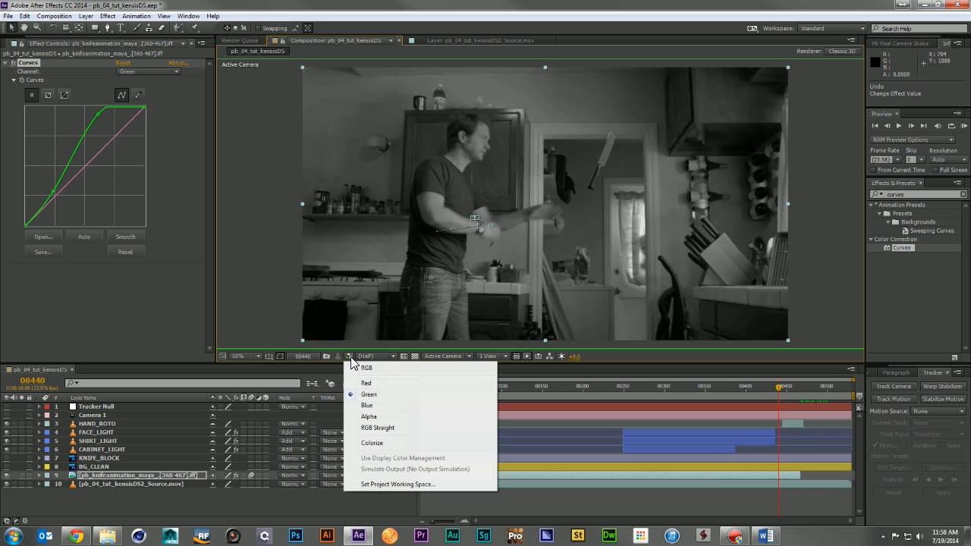
click(373, 407)
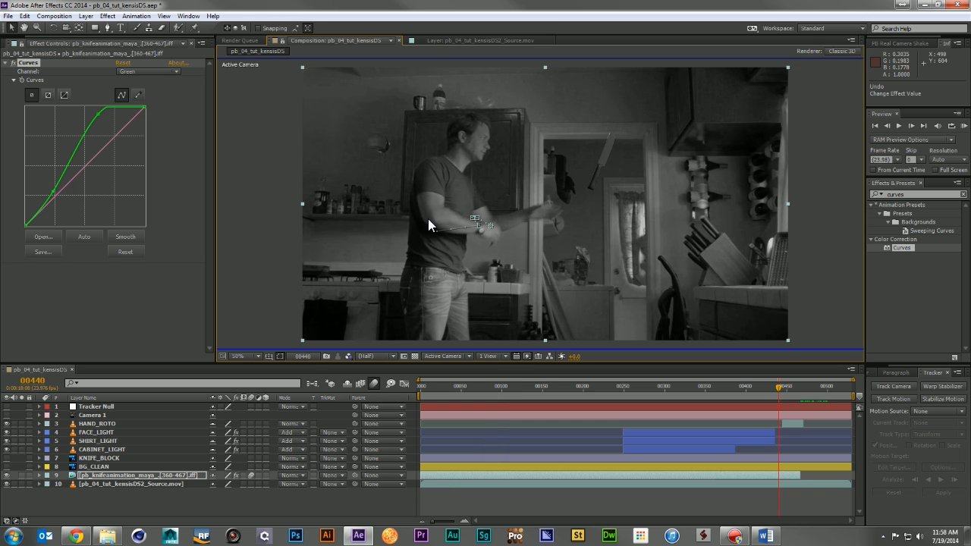
click(134, 71)
click(155, 113)
drag(118, 136, 103, 116)
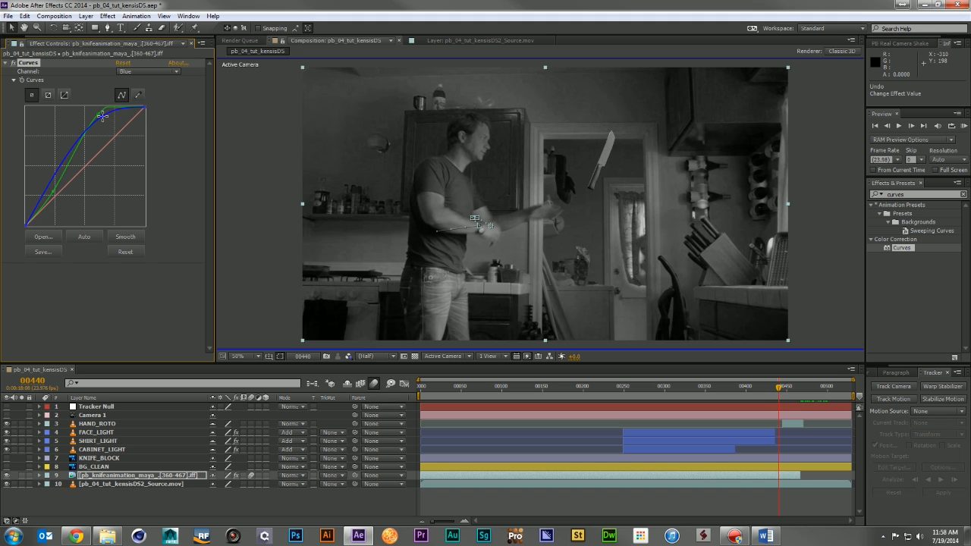
drag(53, 180, 56, 200)
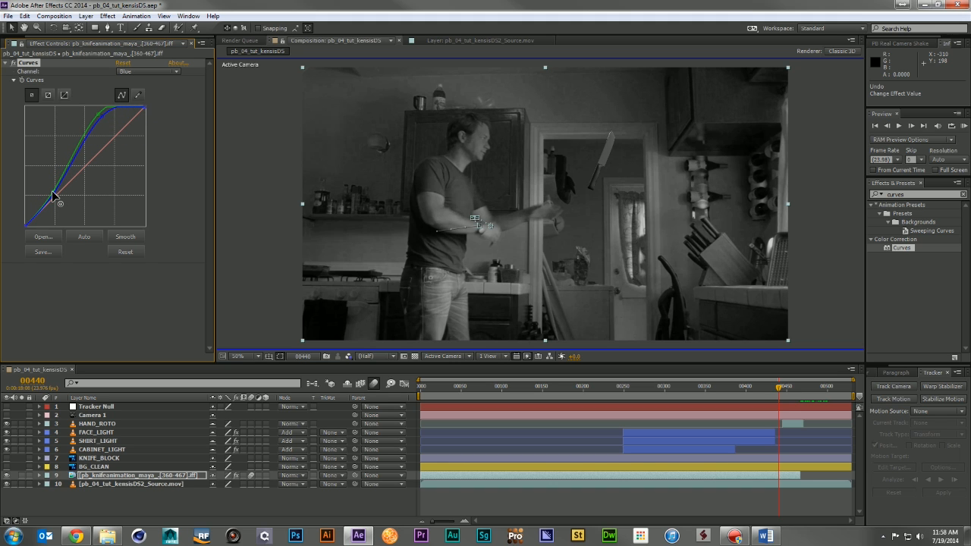
- View the red channel, raise the Red curve's highlights while holding its shadows, and return the viewer to RGB
click(130, 69)
click(148, 92)
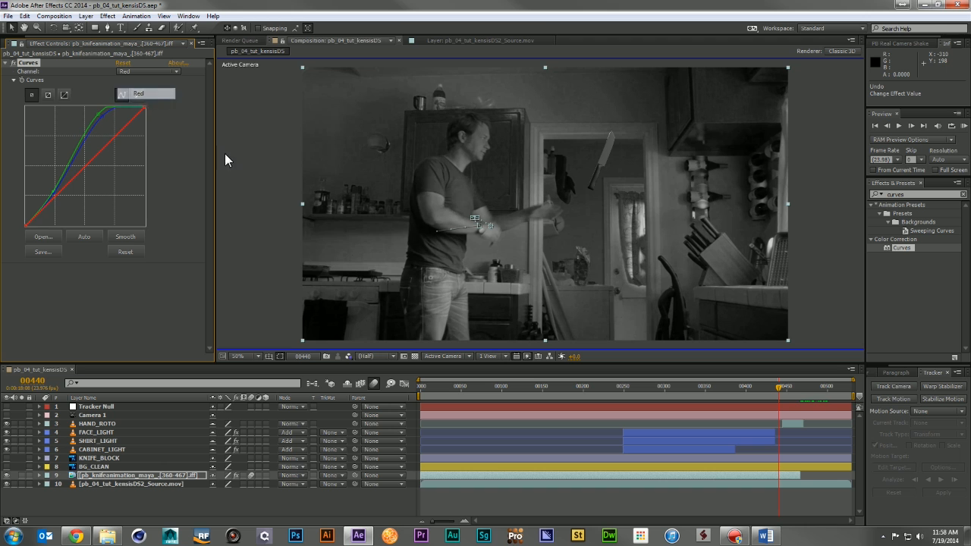
click(349, 355)
click(373, 379)
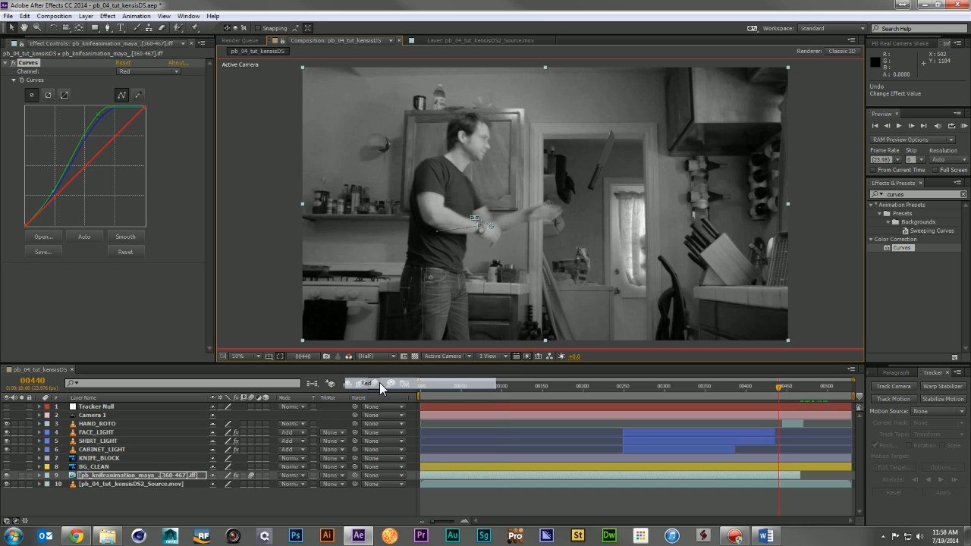
drag(117, 135, 98, 116)
drag(52, 181, 56, 202)
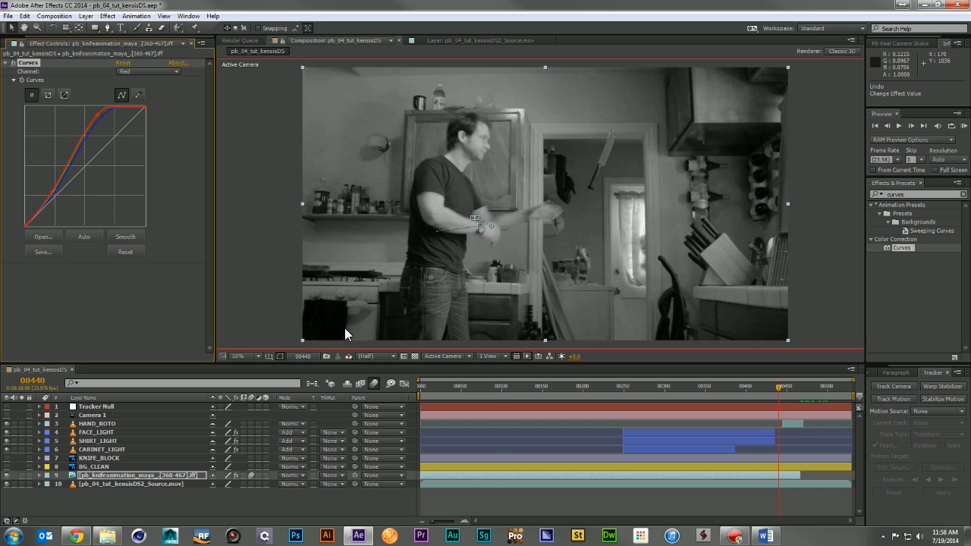
click(348, 355)
click(371, 369)
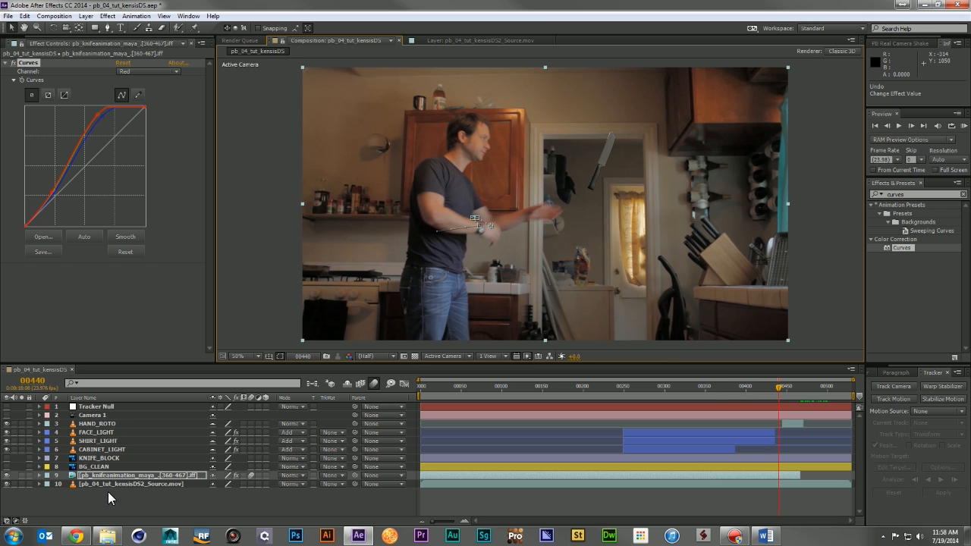
- Check the shot up to frame 469 and turn on visibility for the KNIFE_BLOCK and BG_CLEAN layers
click(124, 498)
drag(734, 390, 800, 403)
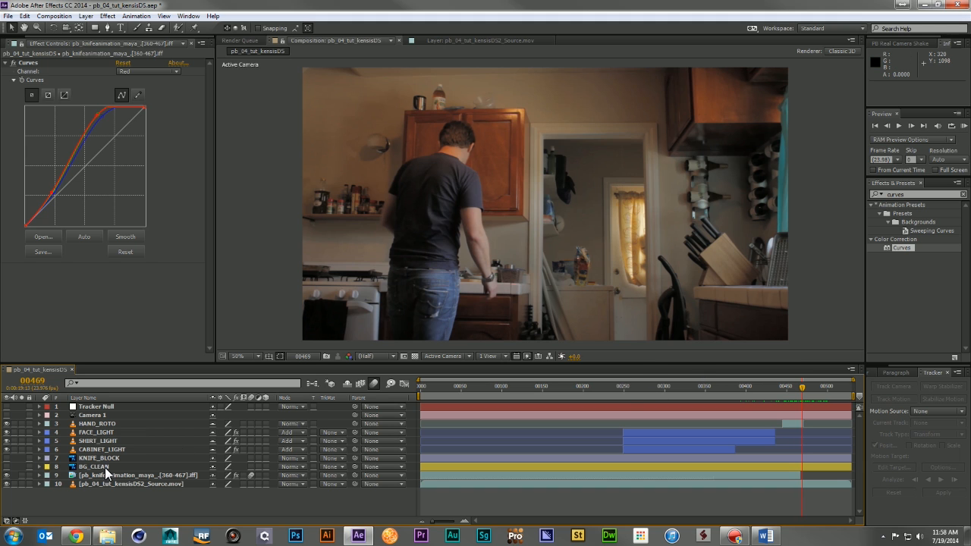
click(6, 458)
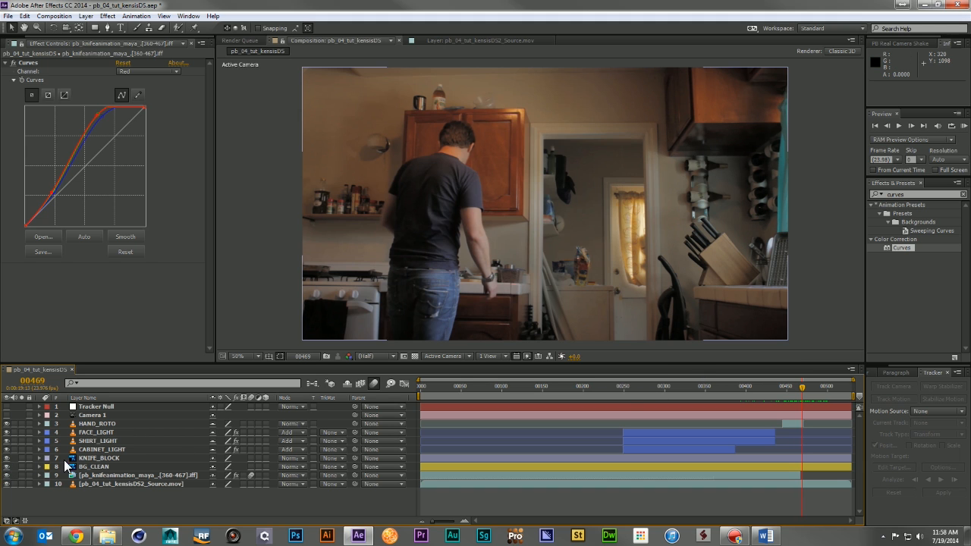
- At frame 249, reveal the KNIFE_BLOCK layer's Rotation and add a Slider Control effect to the layer
click(89, 458)
mouse_move(626, 387)
mouse_down()
mouse_move(601, 384)
mouse_move(622, 388)
mouse_up()
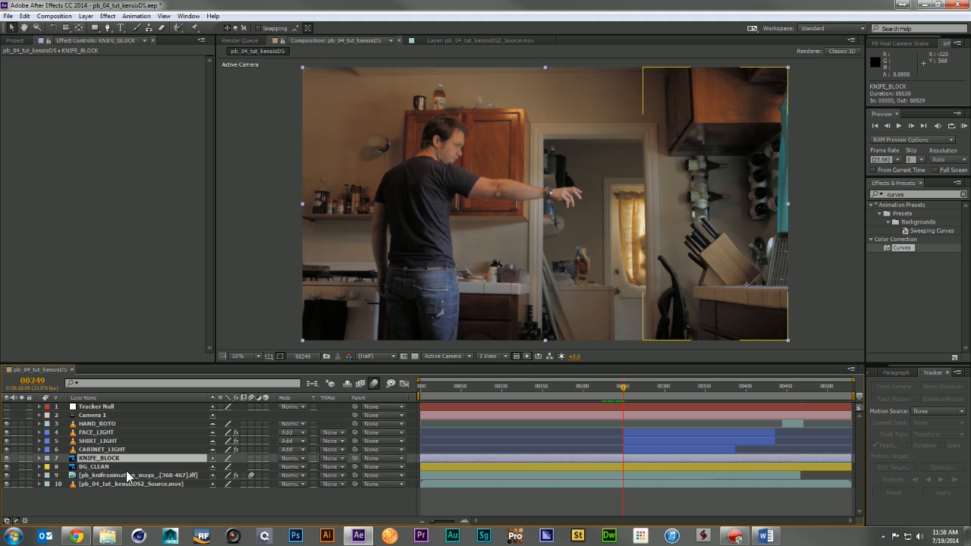
key(r)
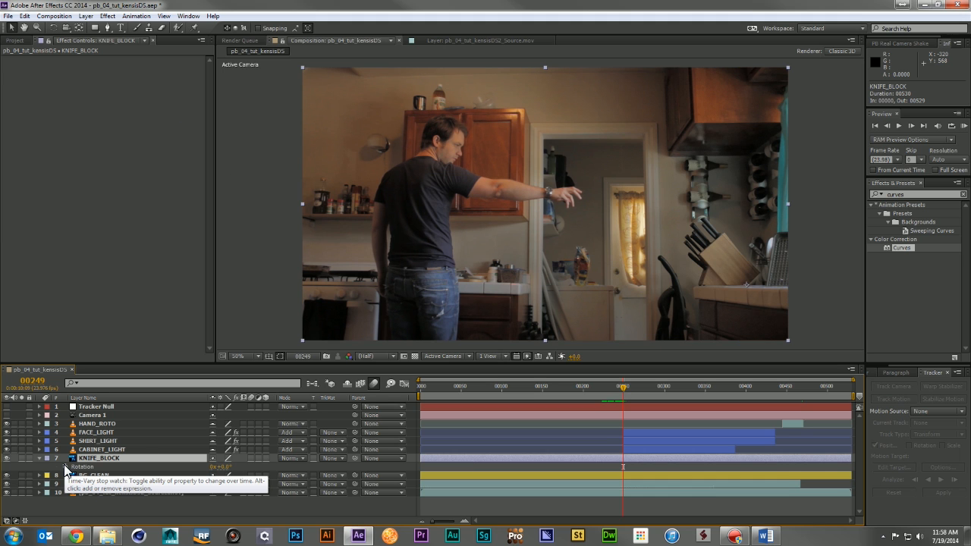
right_click(99, 458)
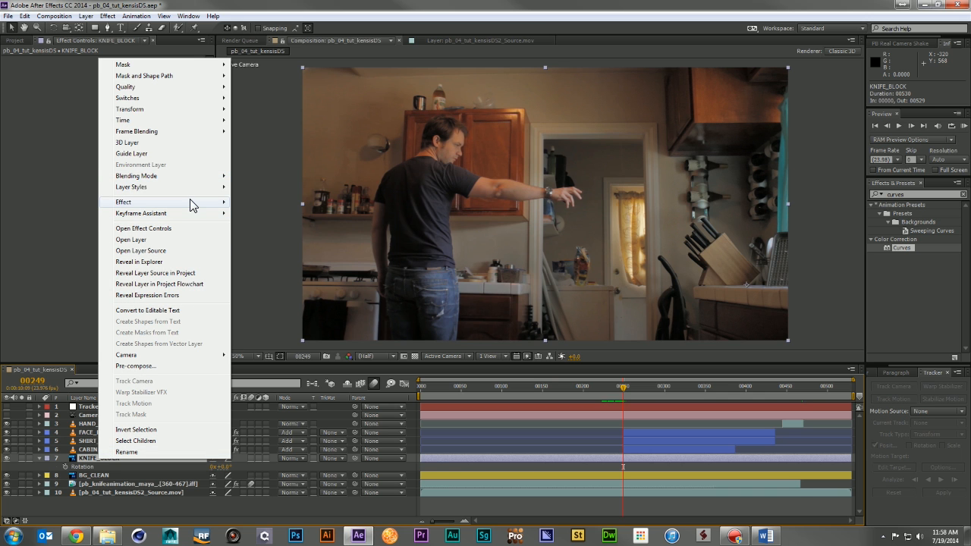
mouse_move(189, 202)
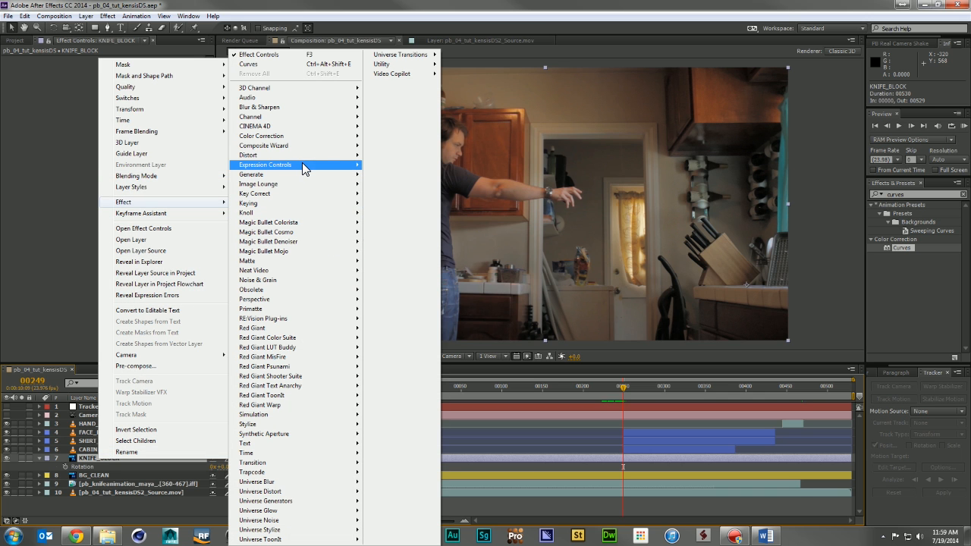
mouse_move(303, 166)
click(401, 232)
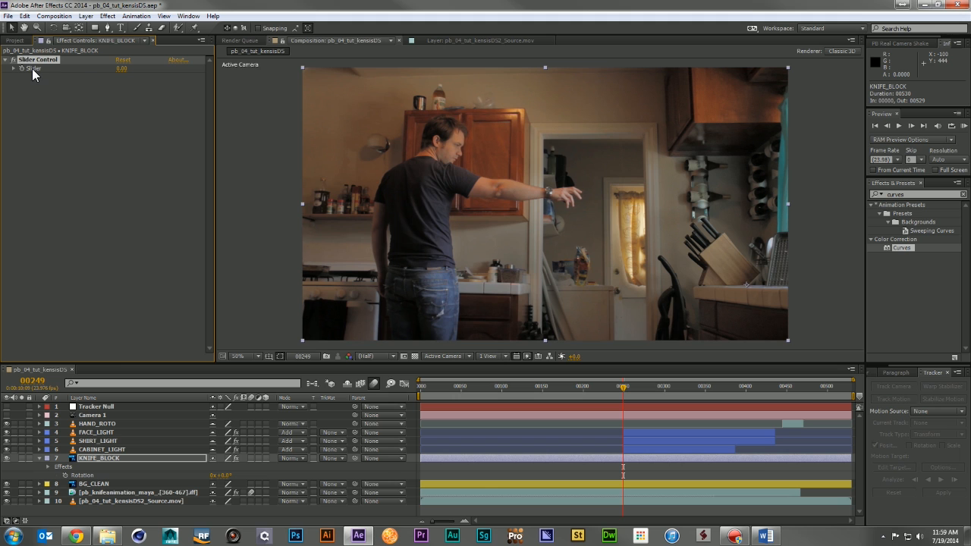
- Give the KNIFE_BLOCK layer's Rotation the expression wiggle(3,effect("Slider Control")("Slider")); linked to the layer's slider
alt+click(66, 476)
text(wiggle(3,)
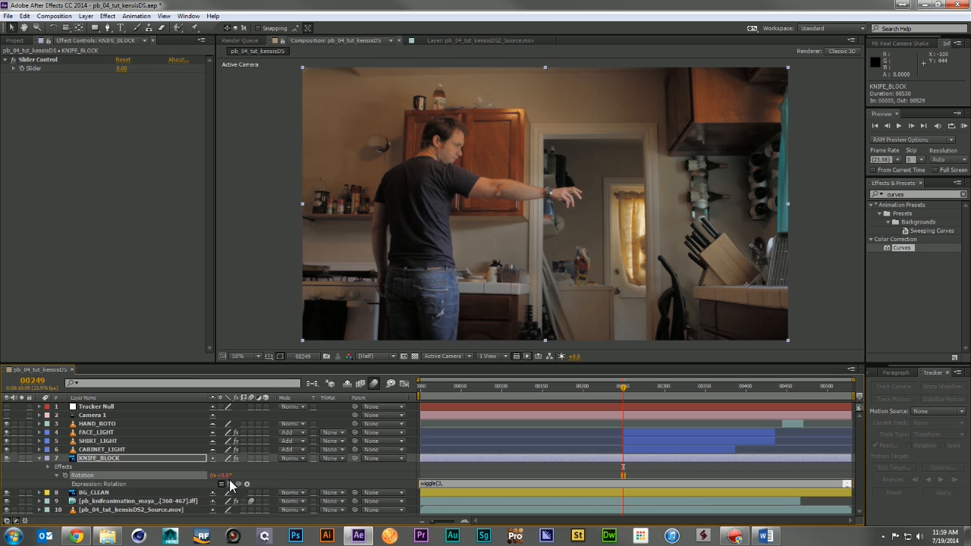
drag(239, 483, 35, 64)
text()("Slider"));)
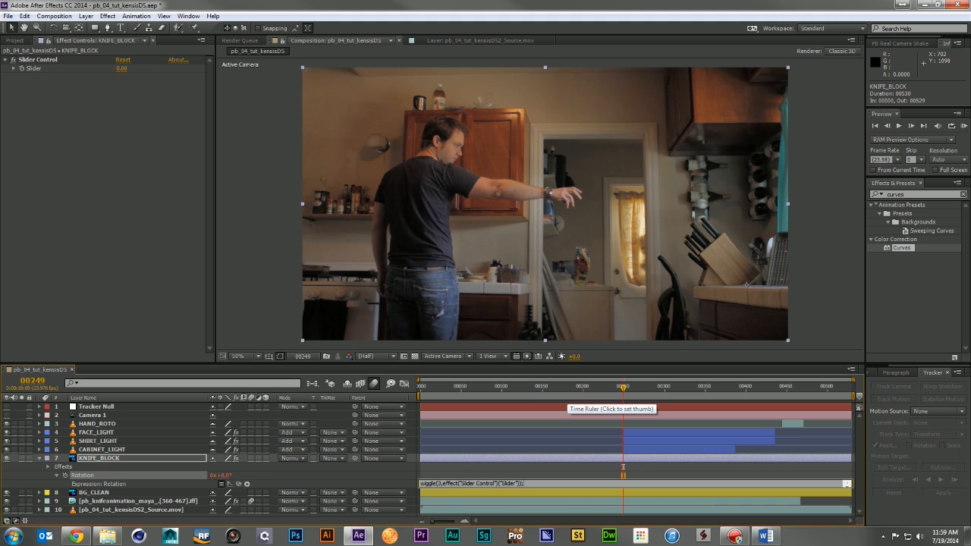
click(370, 474)
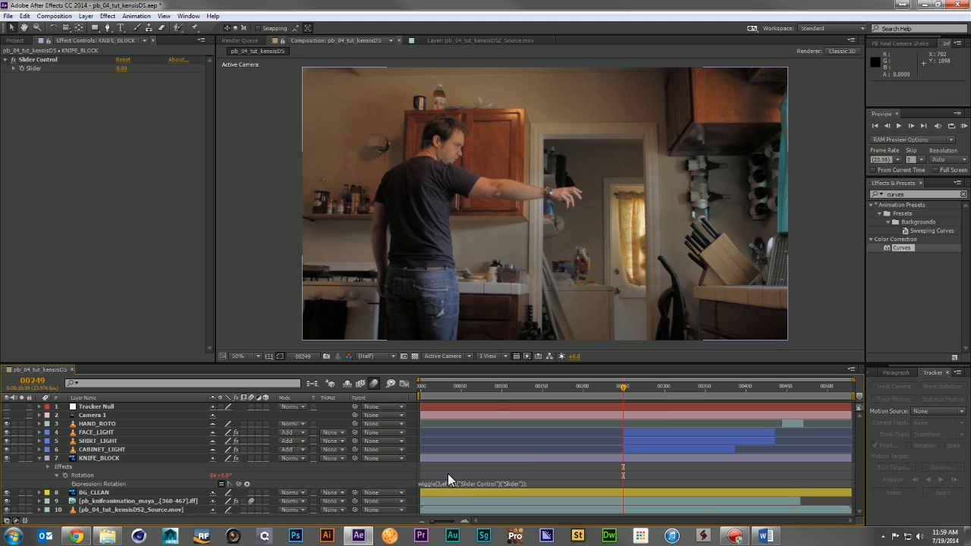
- Start keyframing the Slider at frame 249 and set it to 45 at frame 285
click(25, 66)
drag(623, 383, 653, 391)
drag(121, 72, 147, 72)
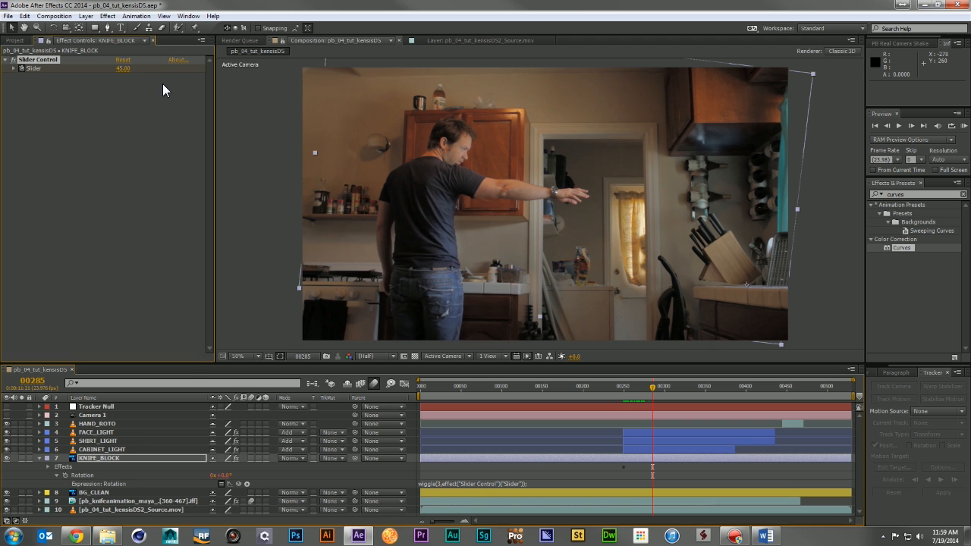
- Preview the shake and try lower Slider values of 10 at frame 286 and 5 at frame 287
drag(619, 387, 653, 395)
click(128, 68)
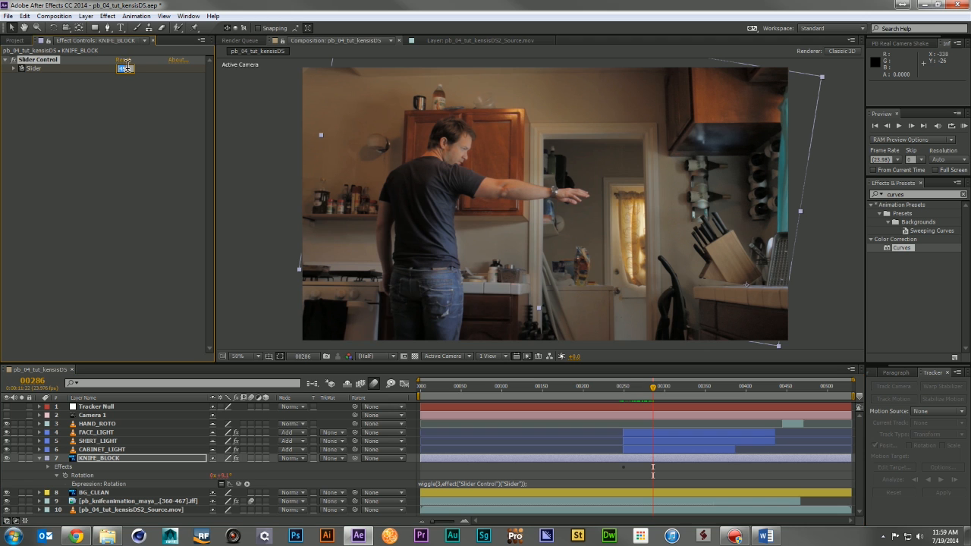
text(10)
key(Return)
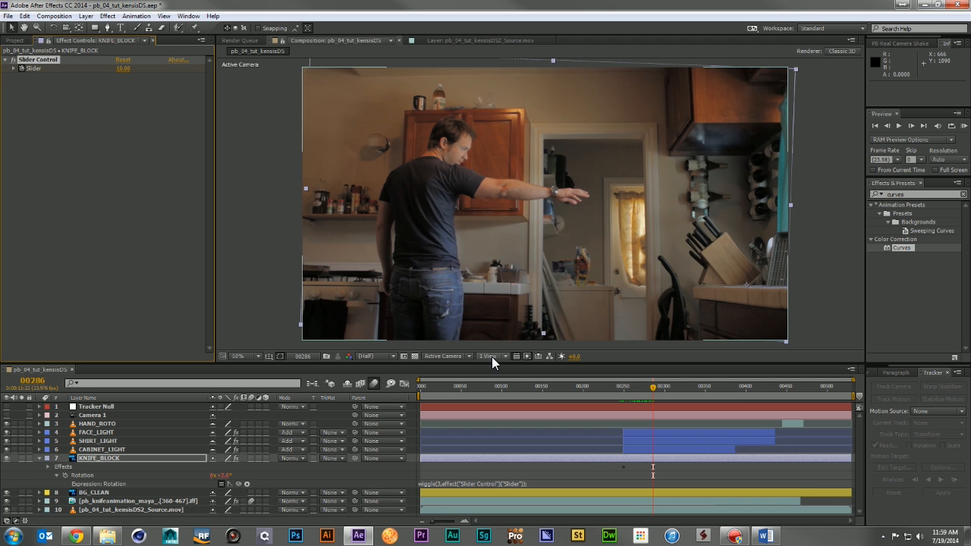
drag(626, 385, 652, 395)
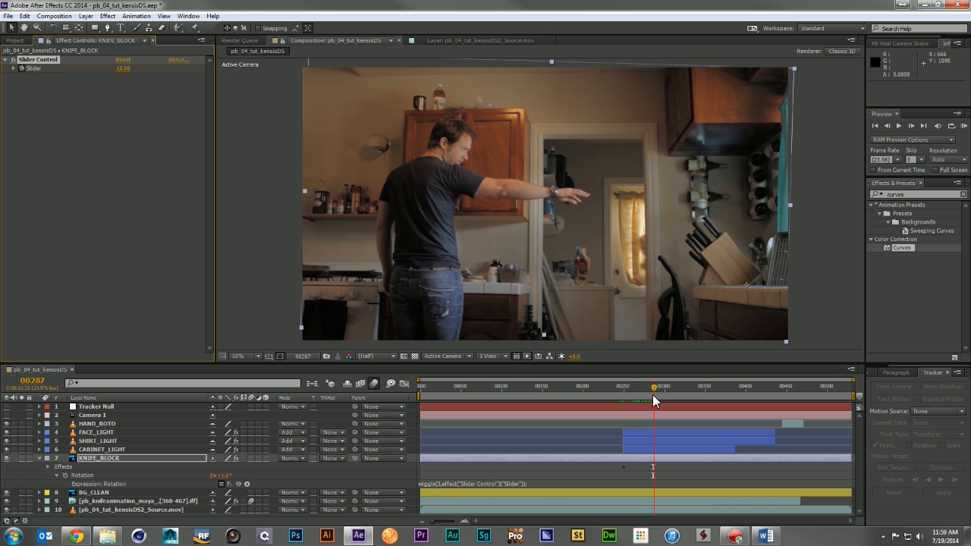
click(129, 68)
text(5)
key(Return)
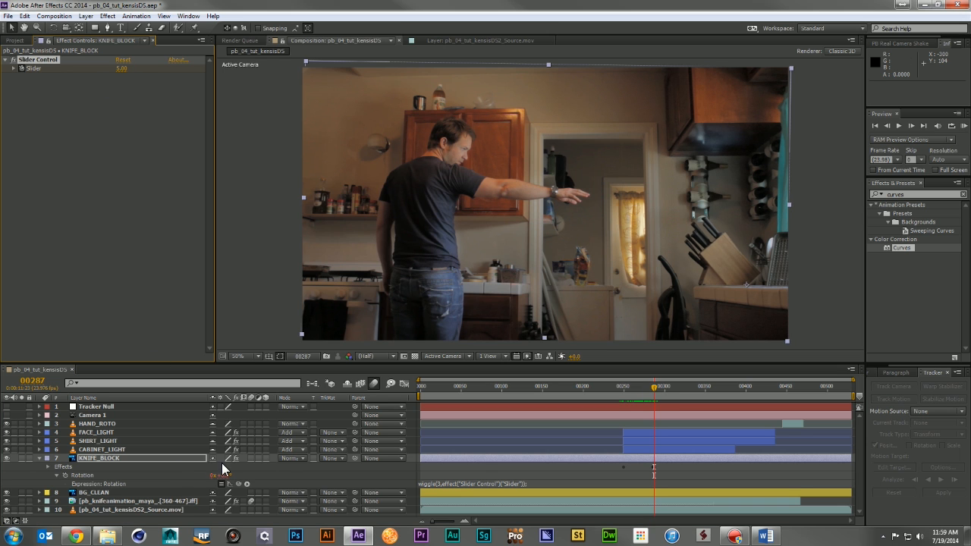
- Change the wiggle frequency in the KNIFE_BLOCK Rotation expression to 6 and preview the shake up to frame 285
click(456, 484)
click(440, 484)
double_click(438, 484)
text(6)
click(384, 469)
click(621, 389)
drag(621, 391, 650, 399)
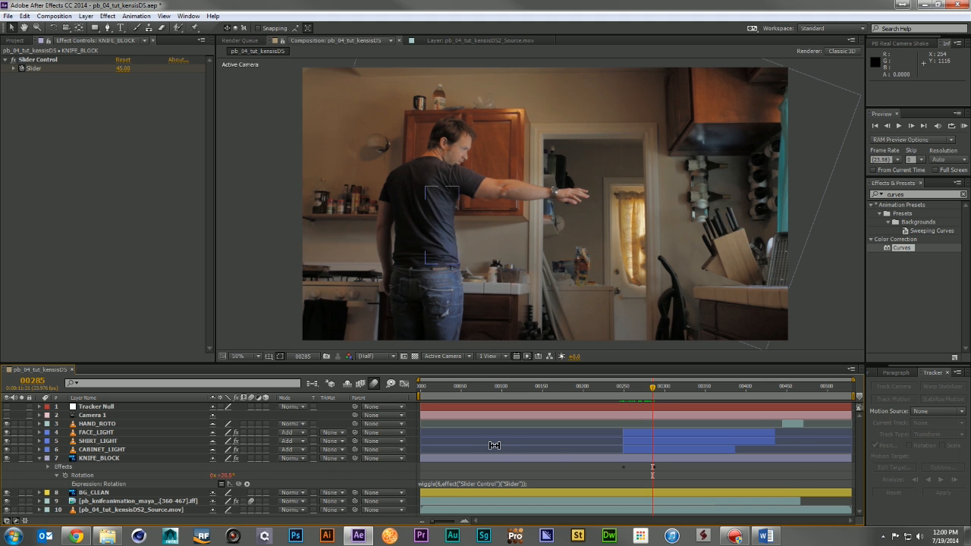
- Reveal the KNIFE_BLOCK layer's Rotation and its wiggle expression to review the shake setup
key(u)
key(u)
click(651, 463)
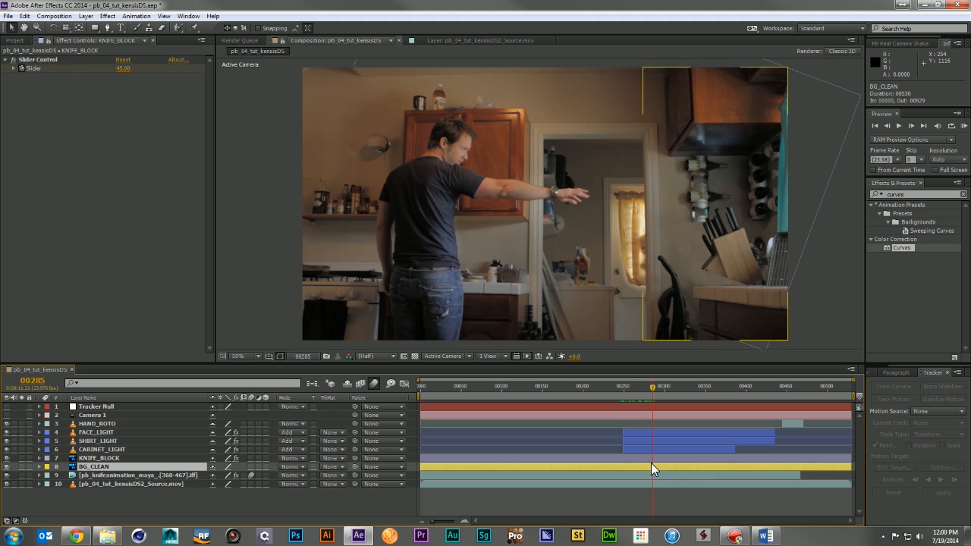
key(r)
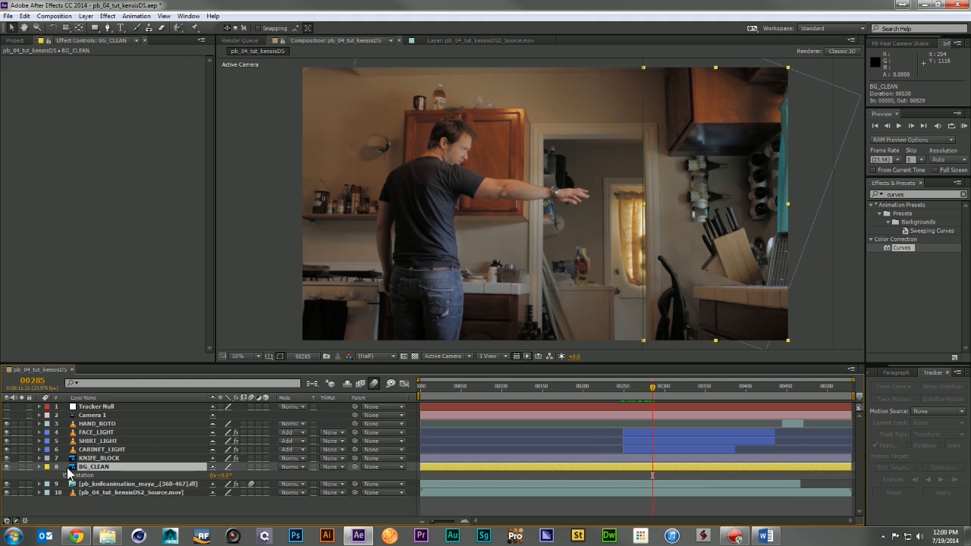
click(39, 466)
click(110, 459)
key(r)
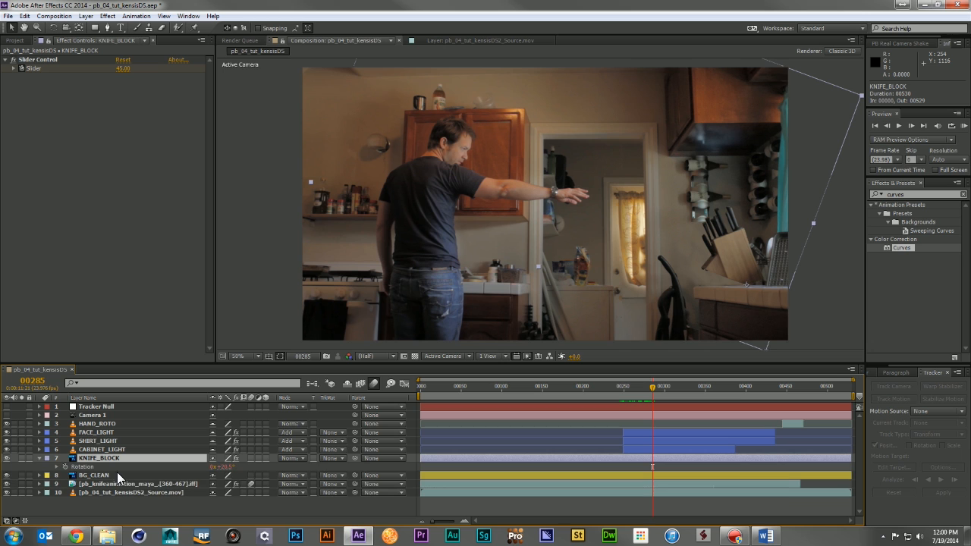
click(53, 467)
text(wiggle(6,effect("Slider Control")("Slider"));)
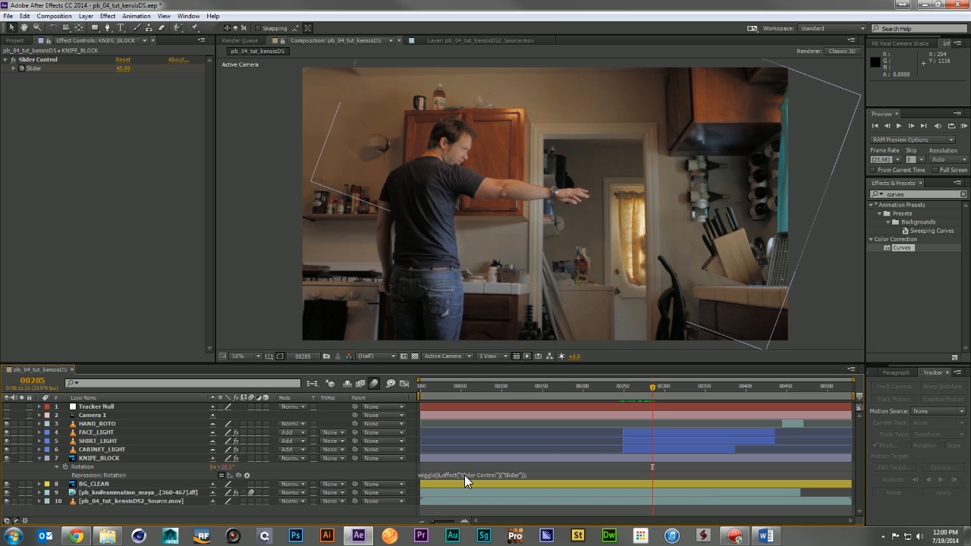
click(123, 71)
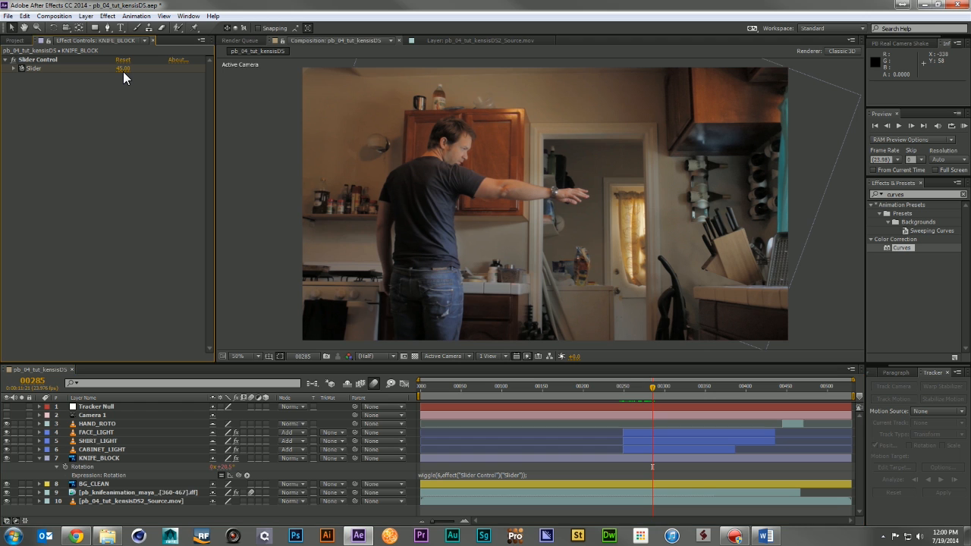
- Reveal the KNIFE_BLOCK layer's keyframes and delete the two extra Slider keyframes at frames 286 and 287
key(u)
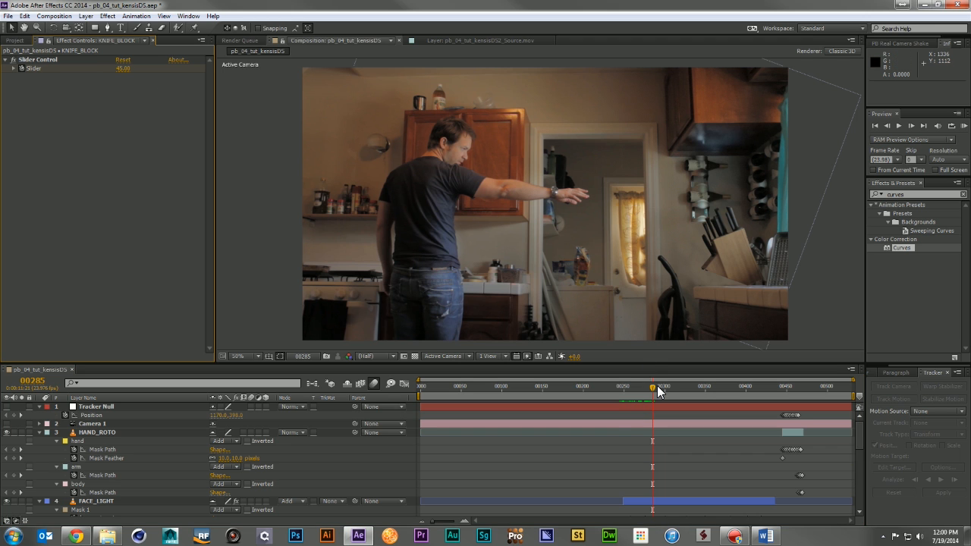
key(u)
click(657, 458)
key(u)
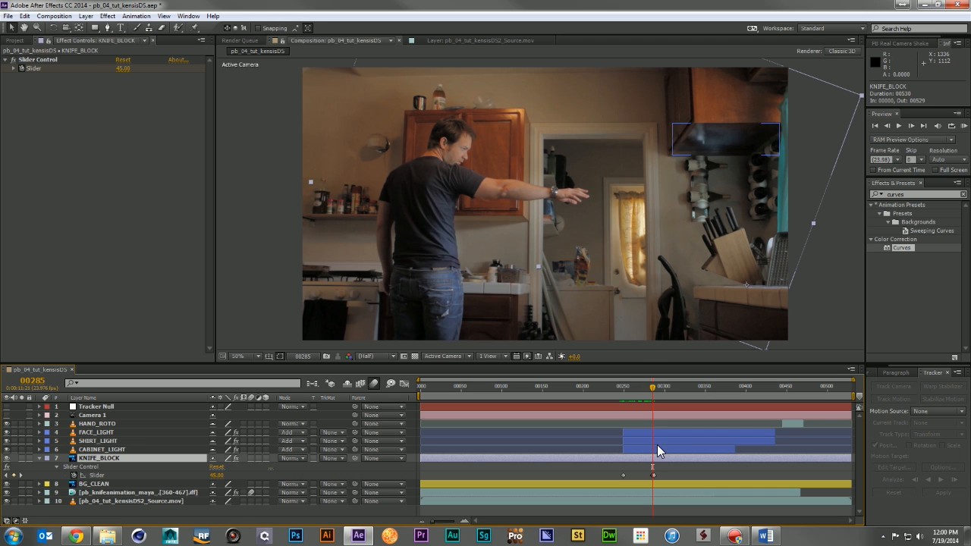
key(equal)
key(equal)
key(equal)
key(equal)
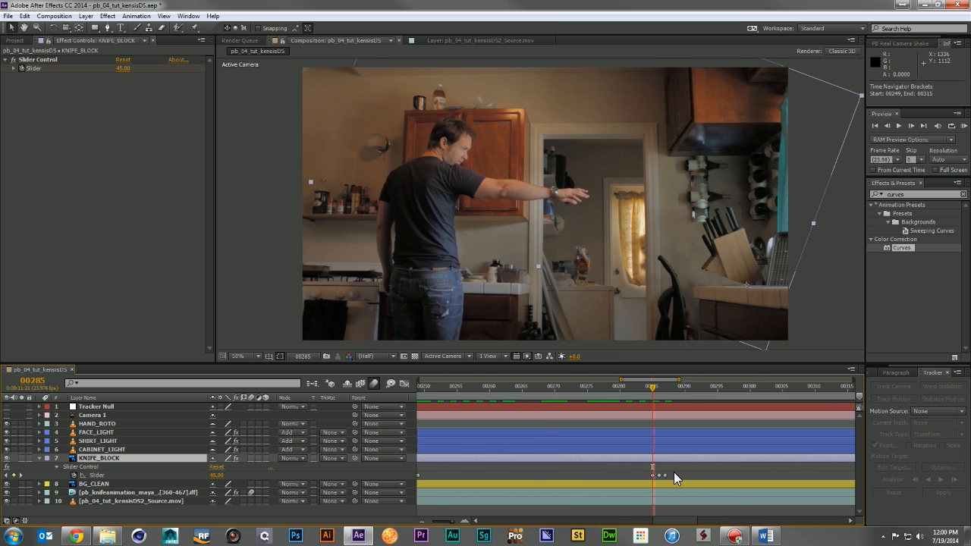
drag(686, 472, 666, 476)
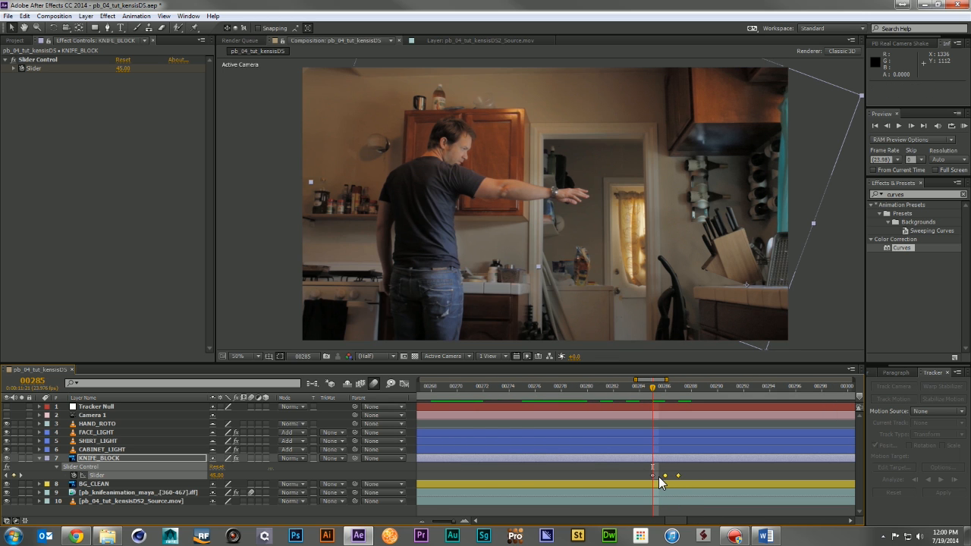
click(666, 479)
key(minus)
key(minus)
key(minus)
key(minus)
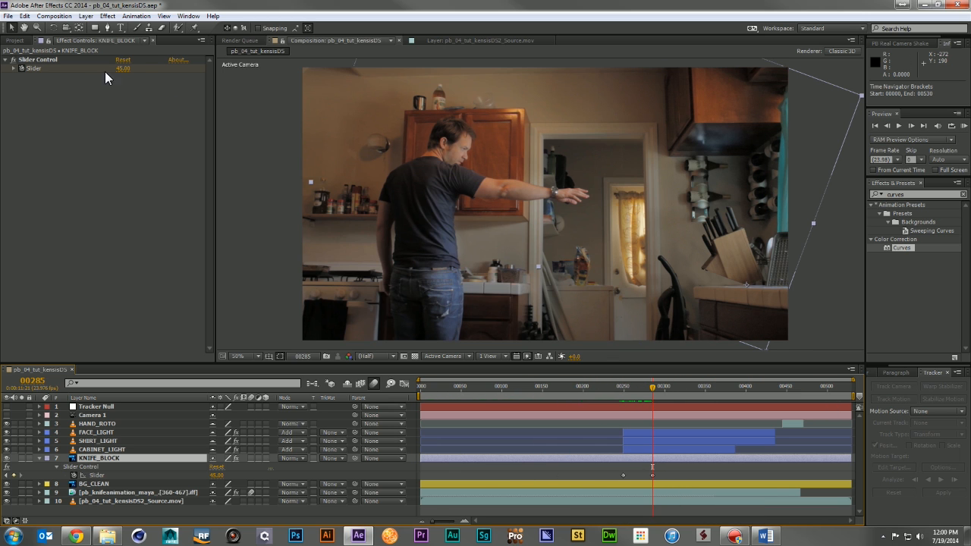
- Set the Slider to 2 at frame 285 and add a keyframe holding that value at frame 378
click(123, 68)
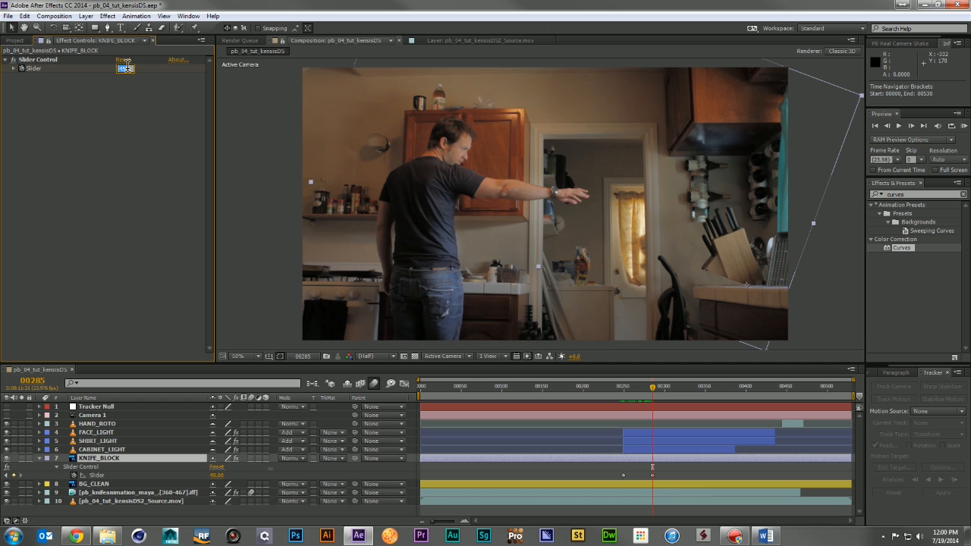
text(2)
key(Return)
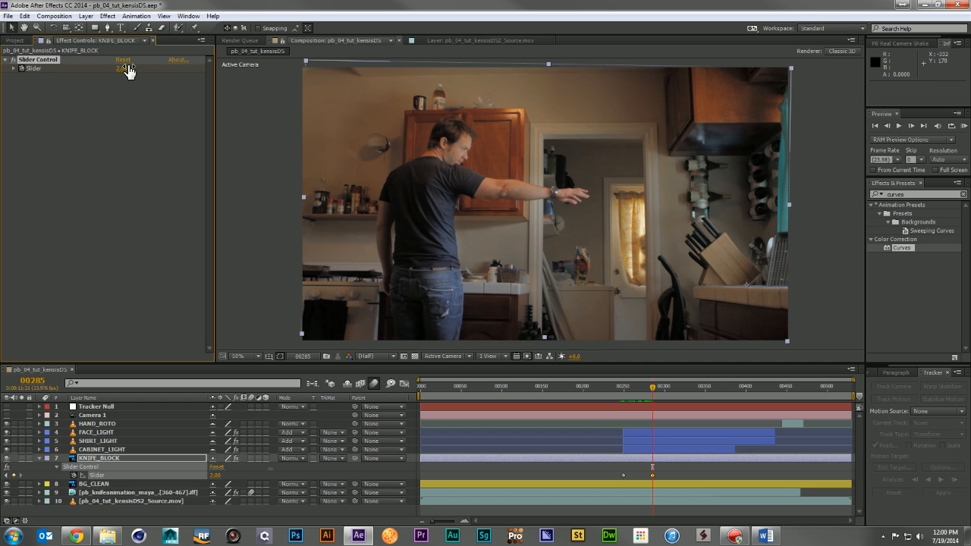
drag(616, 389, 727, 414)
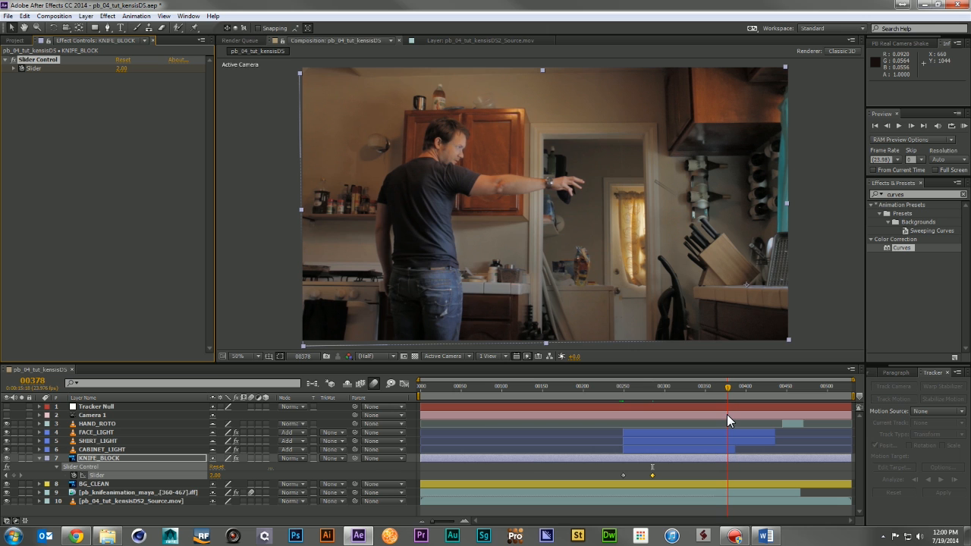
click(14, 475)
- Set the Slider to 0 at frame 445 and collapse the KNIFE_BLOCK layer's properties
drag(731, 394, 781, 396)
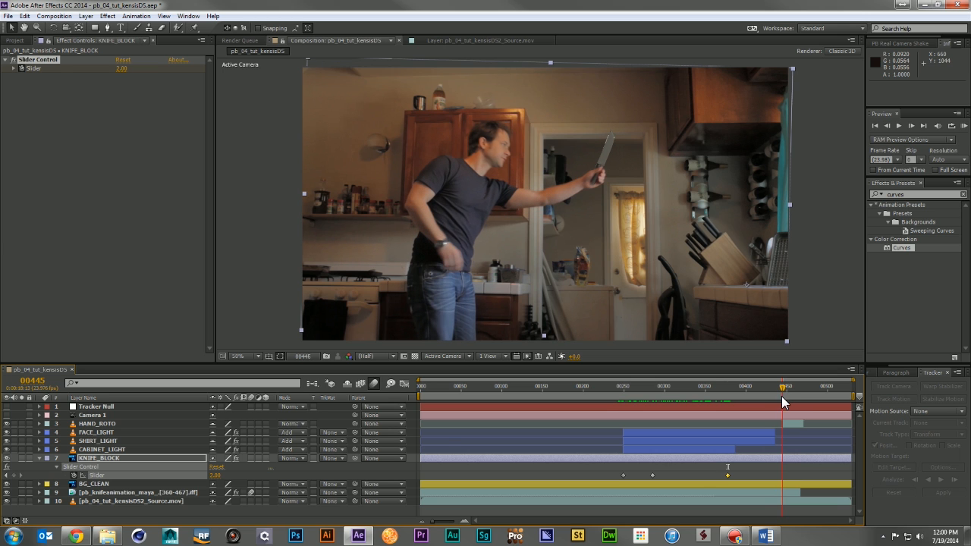
click(217, 475)
text(0)
key(Return)
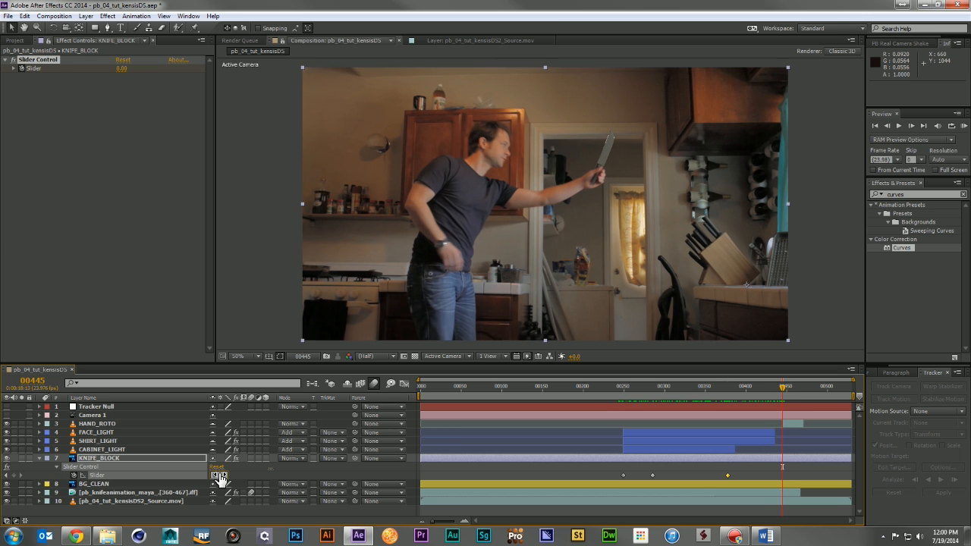
click(39, 458)
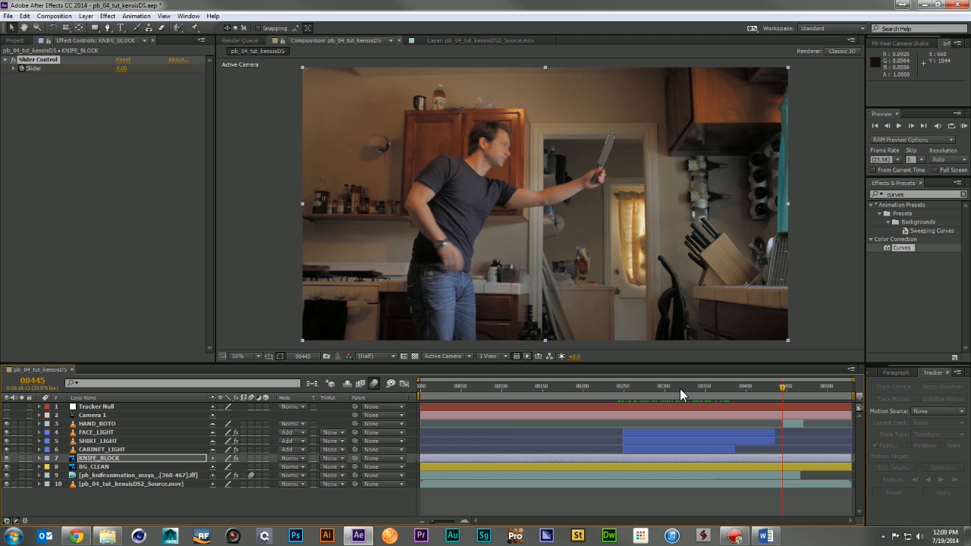
- Move the knife animation layer above KNIFE_BLOCK in the layer stack and check the shot at frame 361
drag(735, 389, 745, 391)
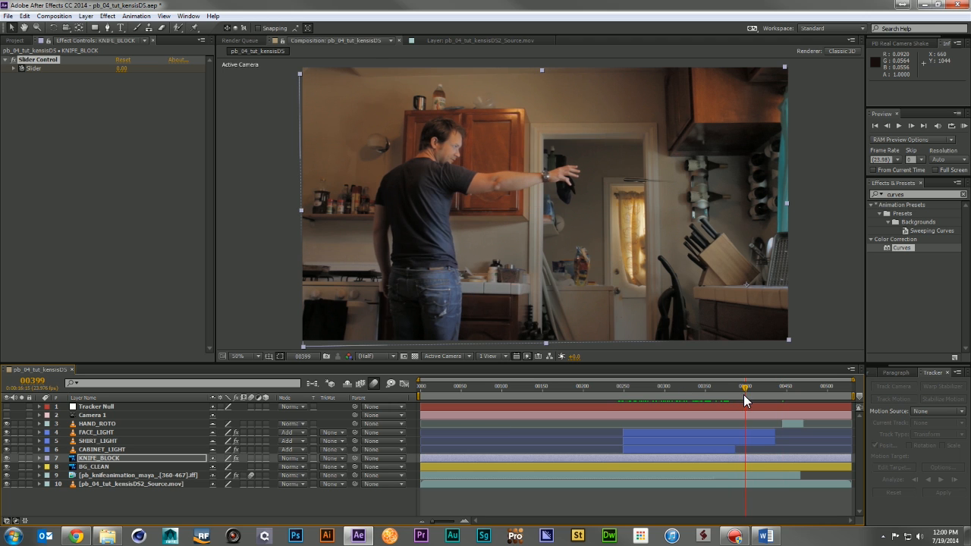
click(171, 475)
drag(171, 454, 171, 454)
drag(678, 385, 712, 405)
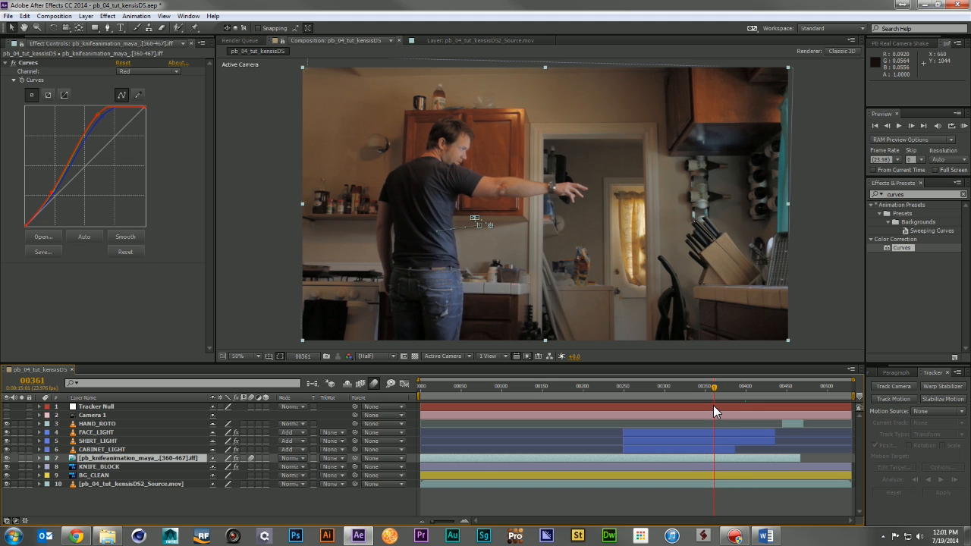
- Try to draw a RotoBezier mask around the knife block's handles on the knife animation layer
click(96, 29)
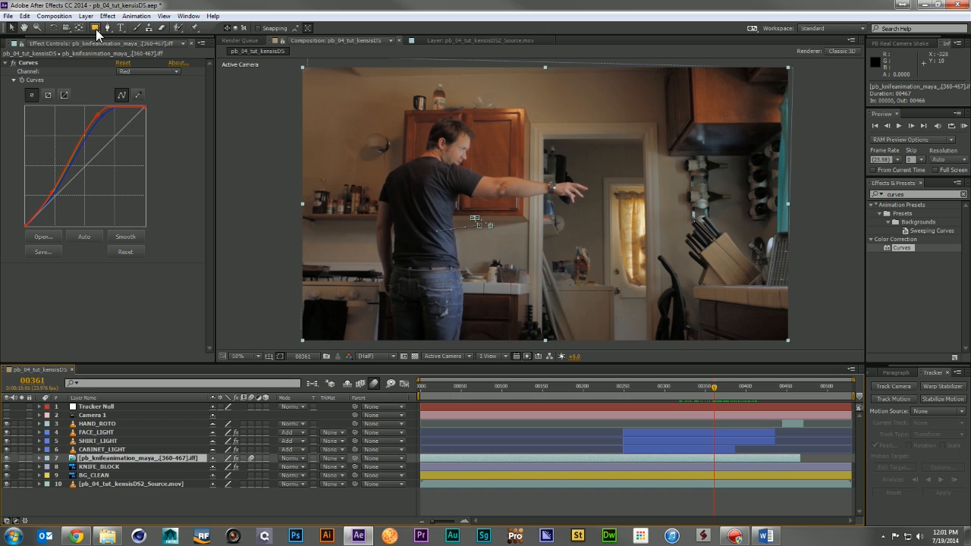
click(107, 28)
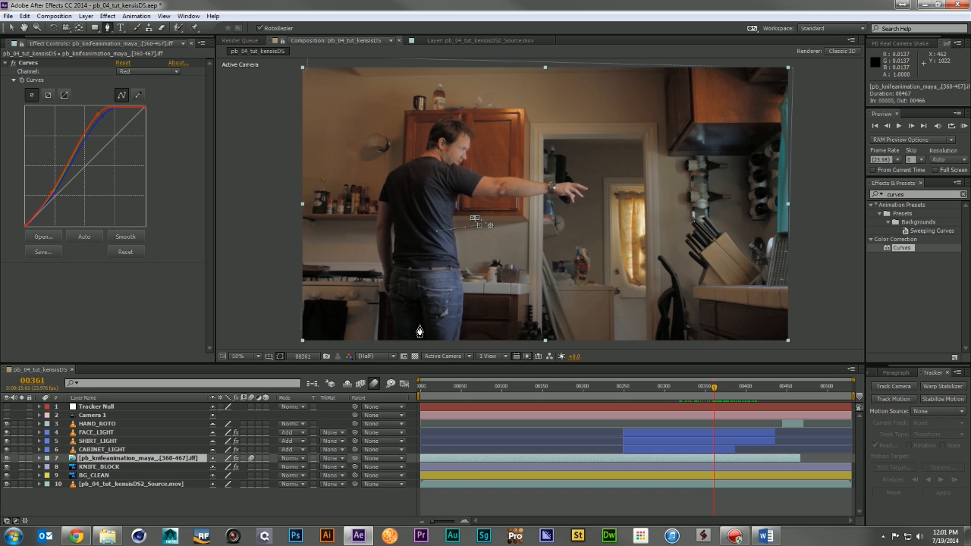
click(699, 252)
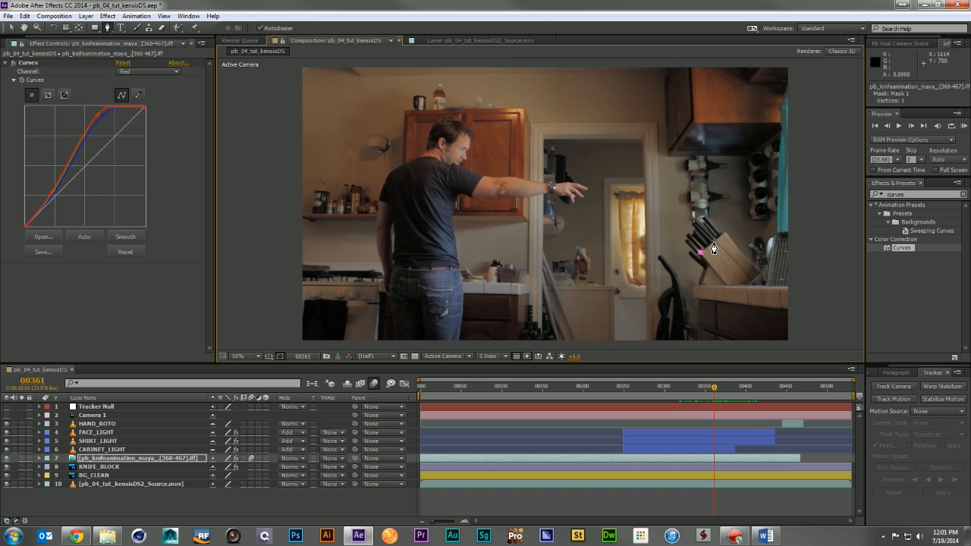
click(725, 231)
click(708, 201)
click(685, 213)
key(ctrl+z)
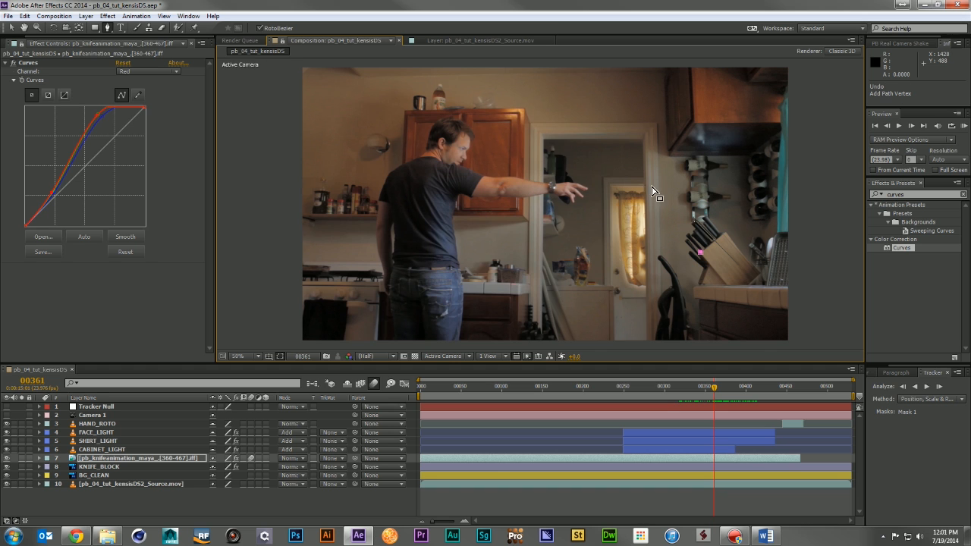
- Turn off RotoBezier, draw a closed five-point mask around the block's knife handles on the knife animation layer, and deselect it
click(260, 29)
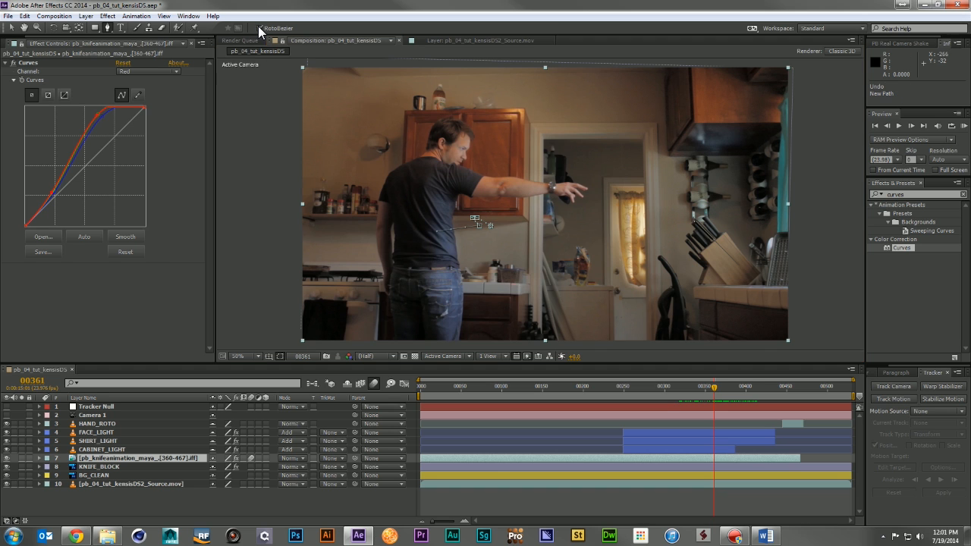
click(699, 252)
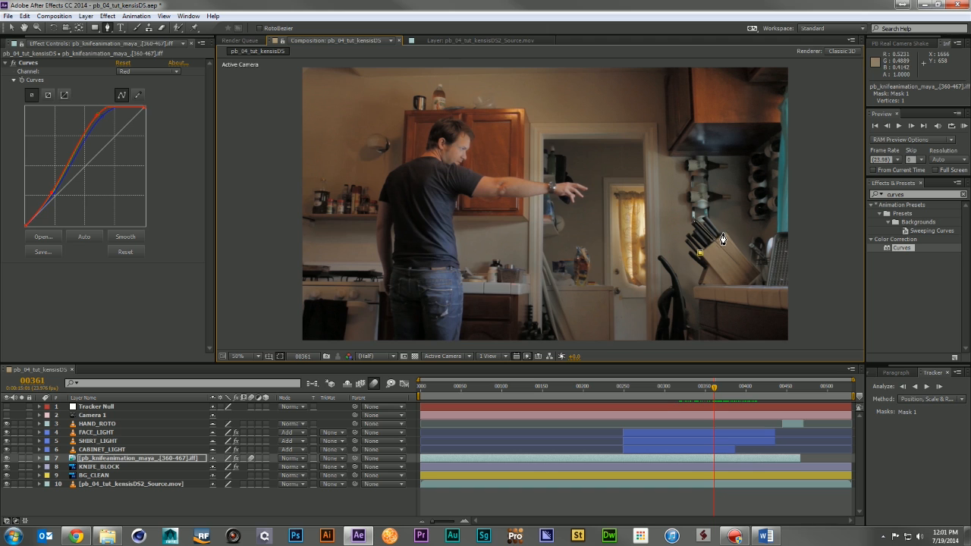
click(726, 232)
click(711, 196)
click(675, 206)
click(671, 235)
click(699, 252)
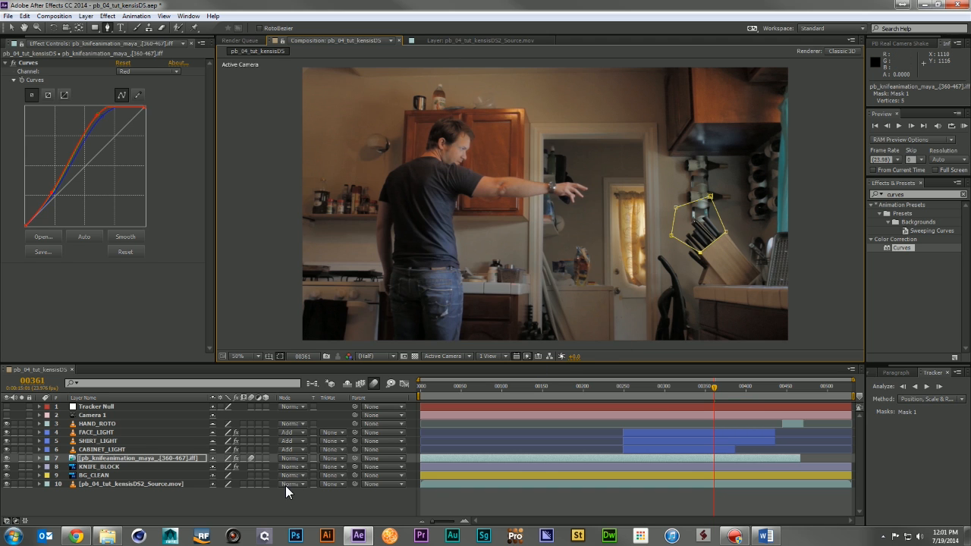
click(303, 500)
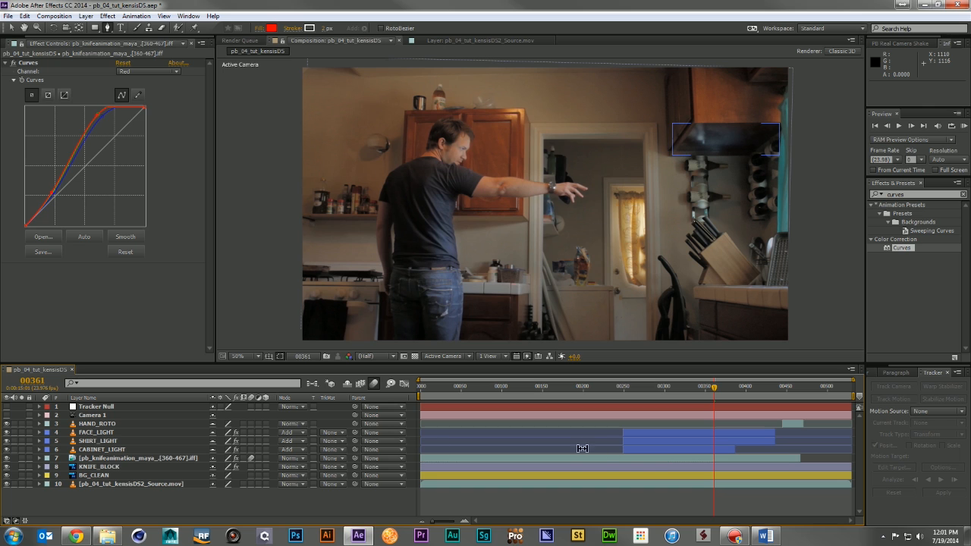
- Start keyframing the Mask Path of Mask 1 on the knife animation layer at frame 361
click(689, 457)
key(m)
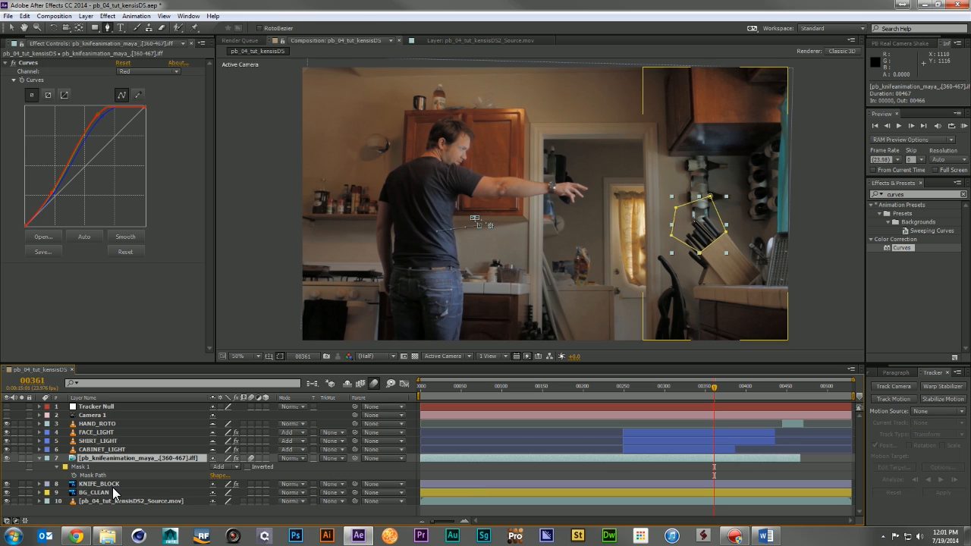
click(76, 475)
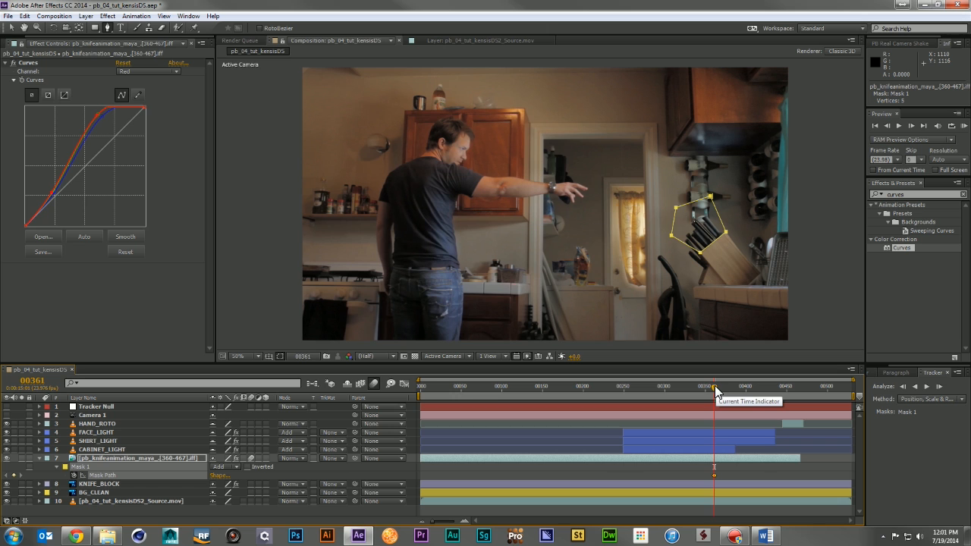
- At frame 374, pull the mask's upper and left points far outward so it covers the area over the man and doorway
drag(715, 387, 725, 385)
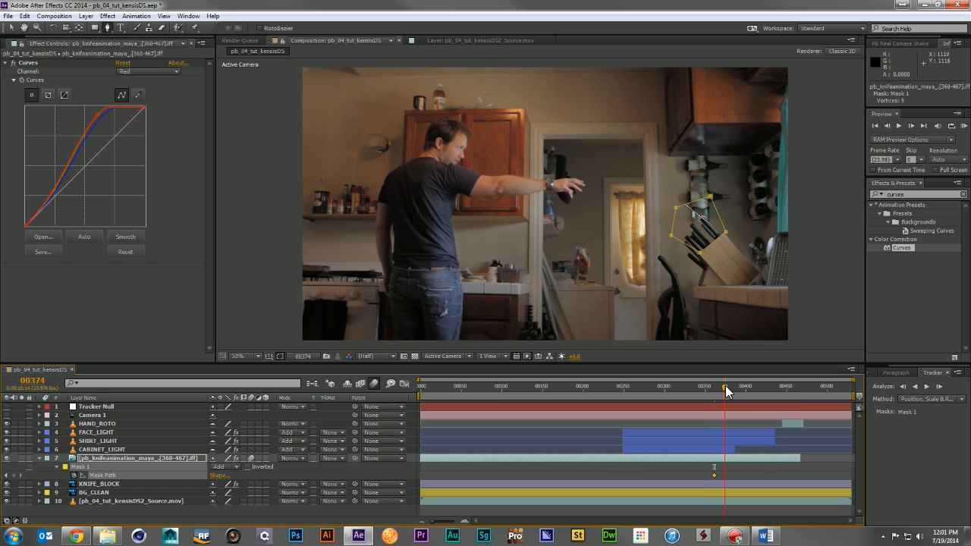
click(674, 207)
drag(674, 207, 466, 101)
drag(710, 197, 699, 64)
drag(671, 235, 408, 292)
drag(466, 101, 400, 59)
- Feather the knife animation layer's mask by 2 pixels at frame 359 and collapse the layer's properties
drag(728, 390, 711, 413)
key(f)
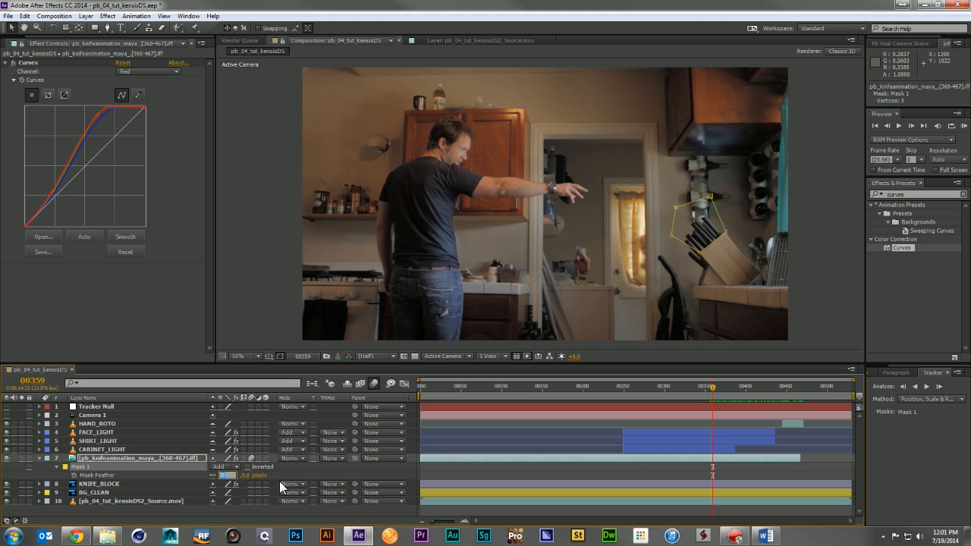
click(291, 471)
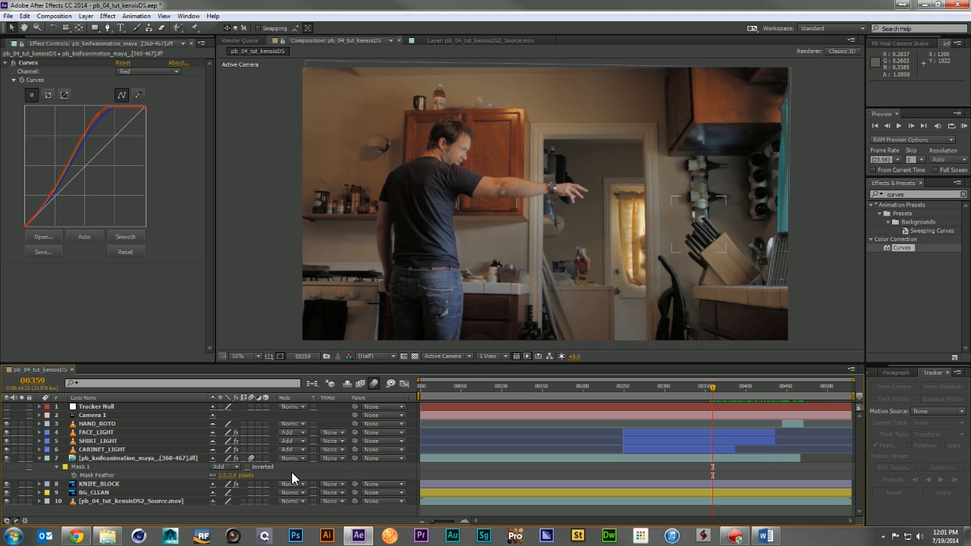
click(41, 459)
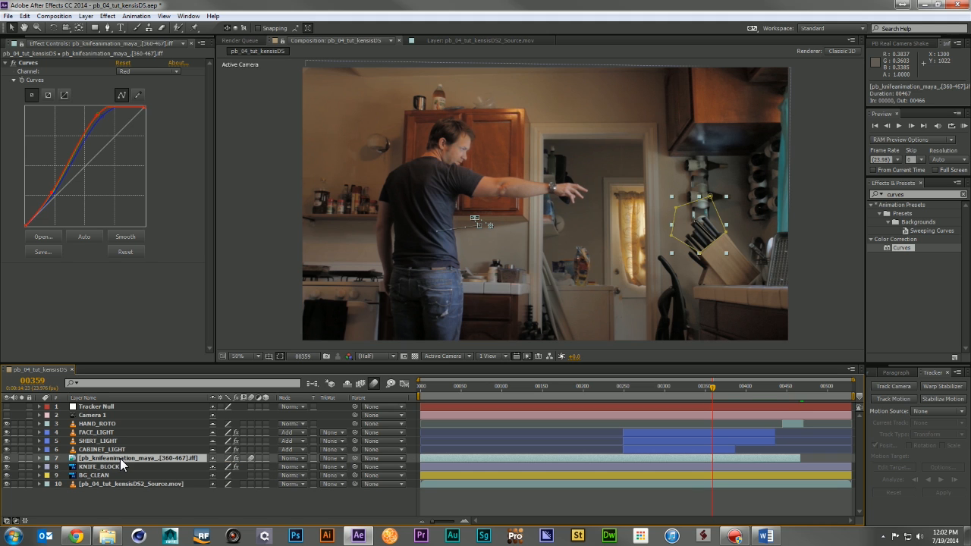
- Apply Fast Blur to the knife animation layer with a Blurriness of 2
click(914, 194)
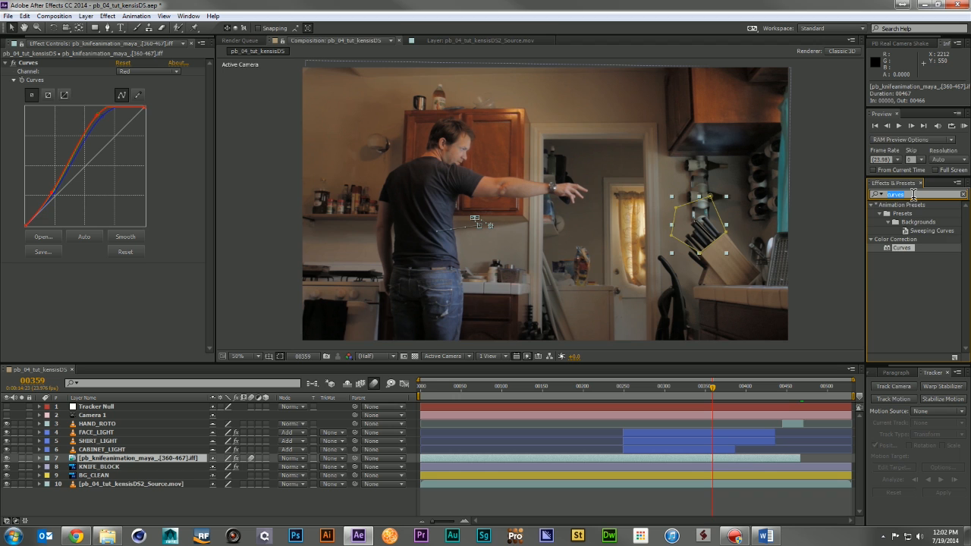
text(fast)
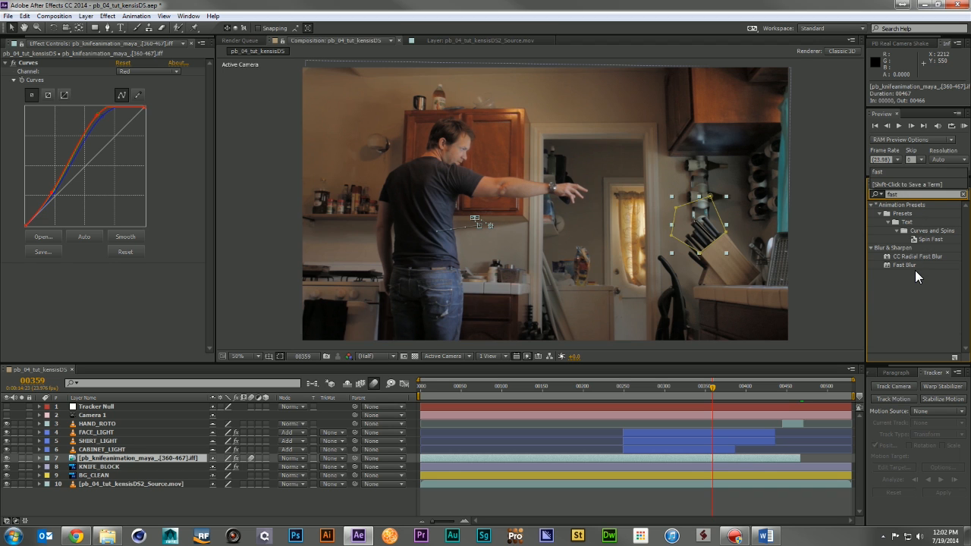
drag(913, 264, 126, 455)
click(120, 276)
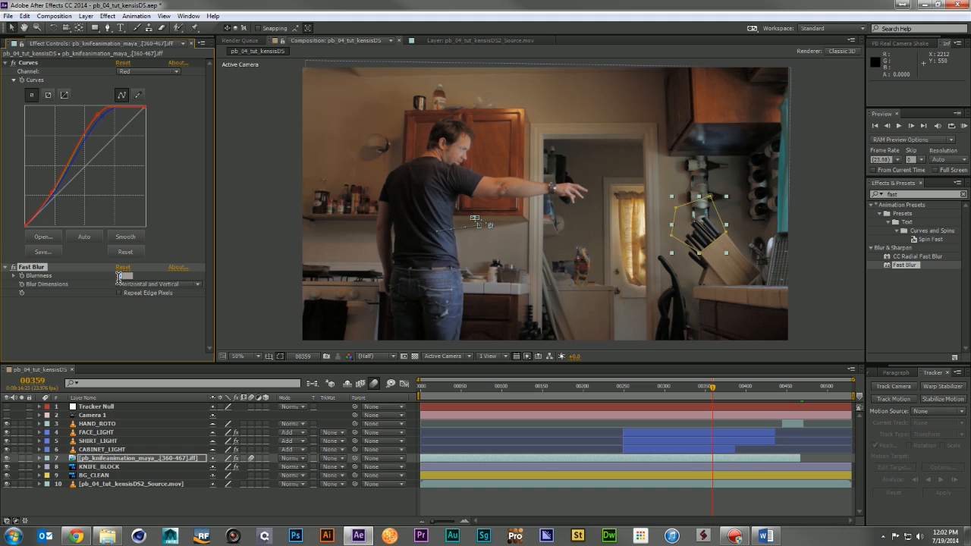
text(2)
key(Return)
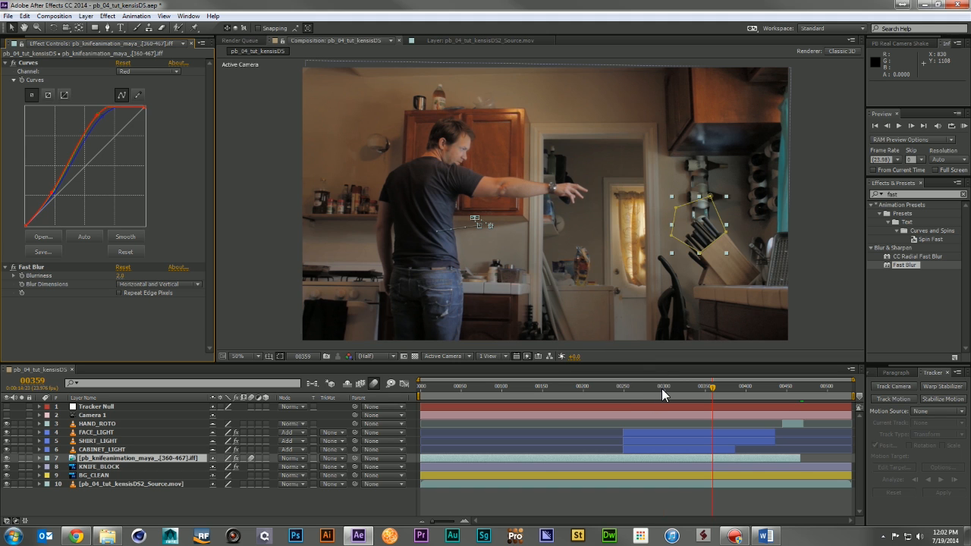
- Reveal the knife animation layer's keyframes and parent the layer to KNIFE_BLOCK at frame 249, before the shake
drag(661, 388, 696, 388)
click(707, 459)
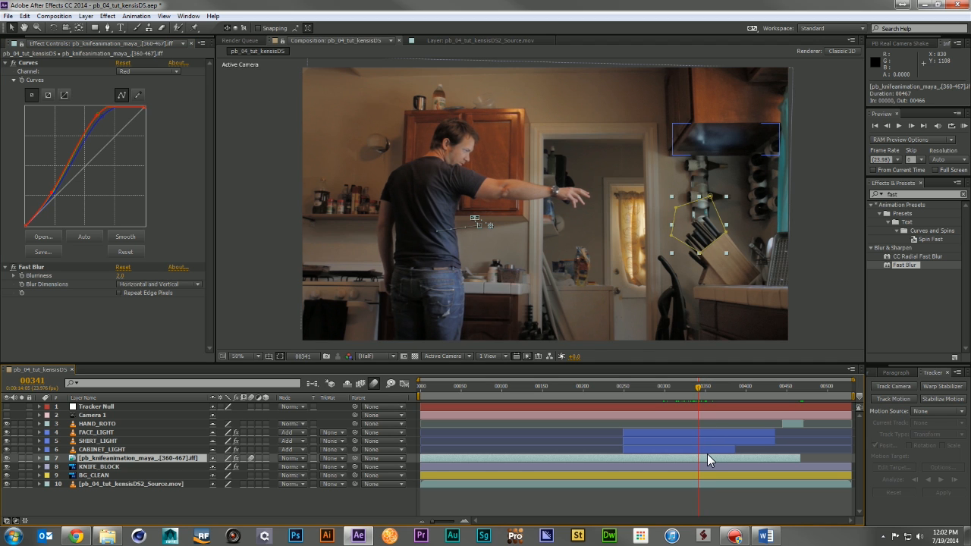
key(u)
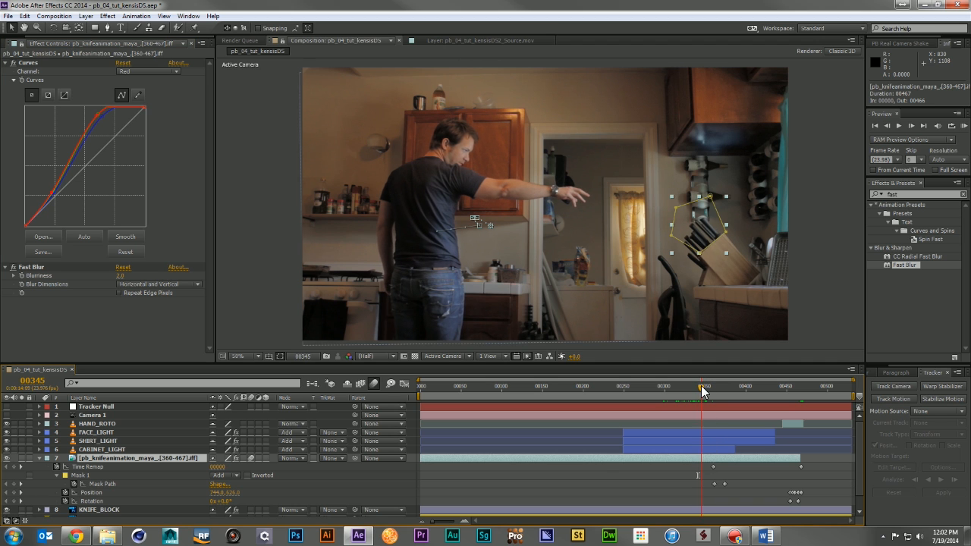
drag(701, 387, 623, 396)
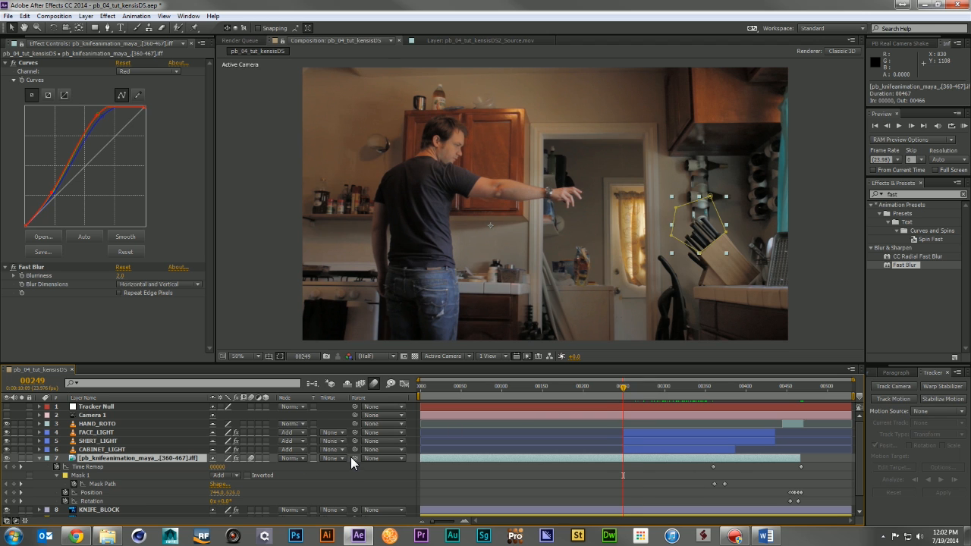
drag(267, 458, 116, 508)
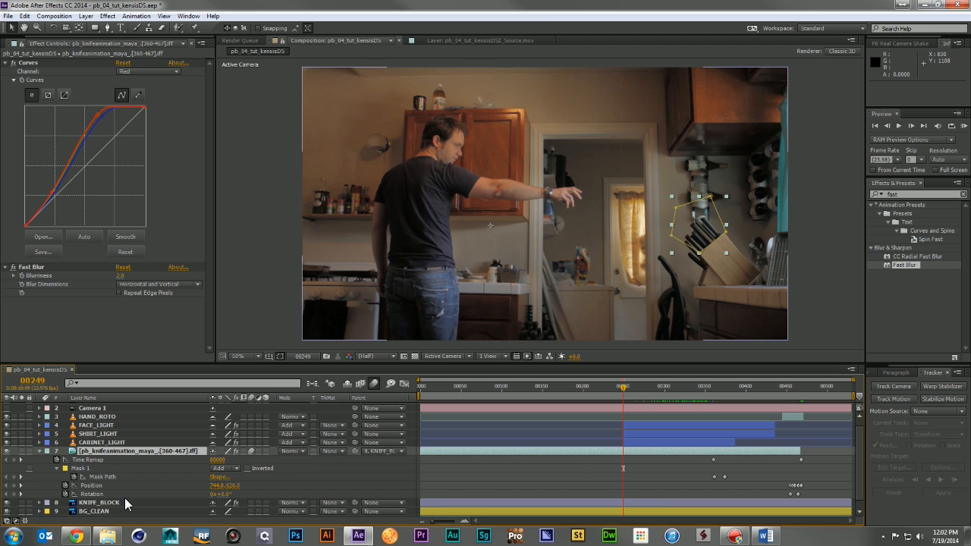
- Scrub through the knife shot and play a RAM preview starting at frame 249
drag(626, 383, 720, 421)
click(637, 389)
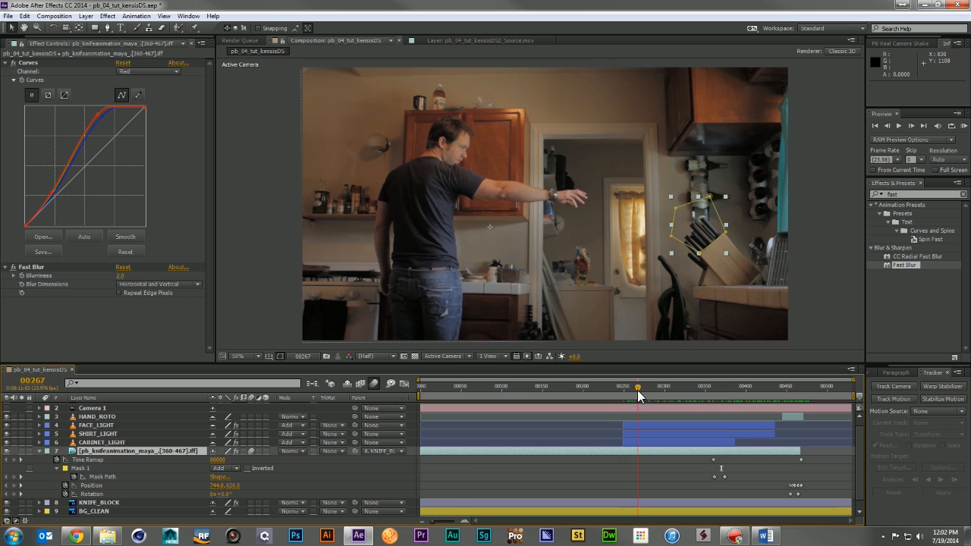
drag(637, 390, 623, 390)
key(KP_0)
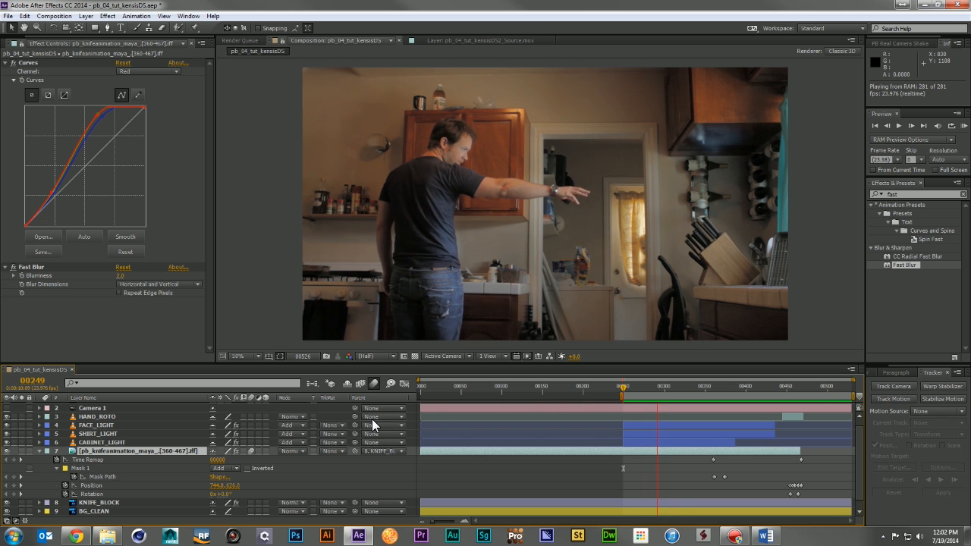
- Collapse the knife animation layer's properties and extend the work area over frames 0 to 529
click(39, 451)
click(90, 494)
drag(623, 394, 344, 399)
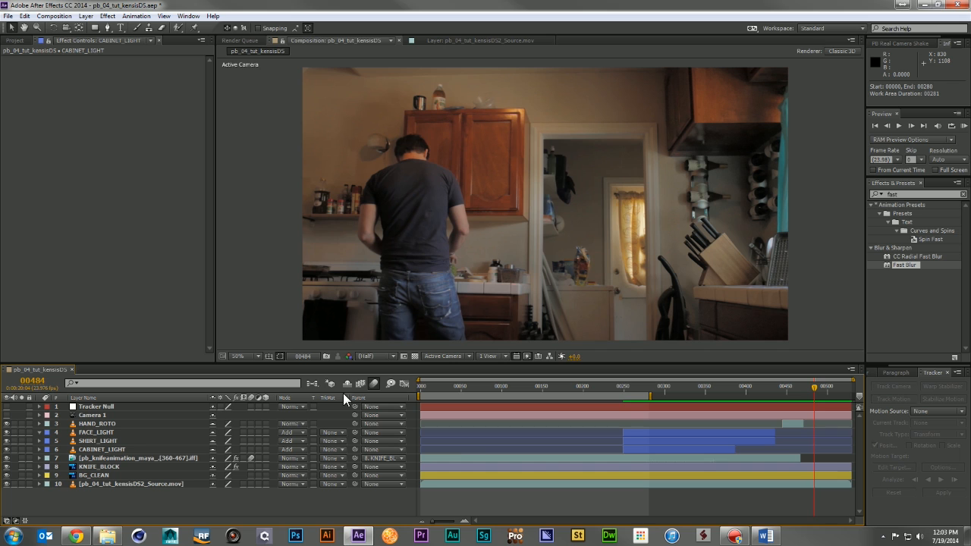
drag(653, 395, 853, 396)
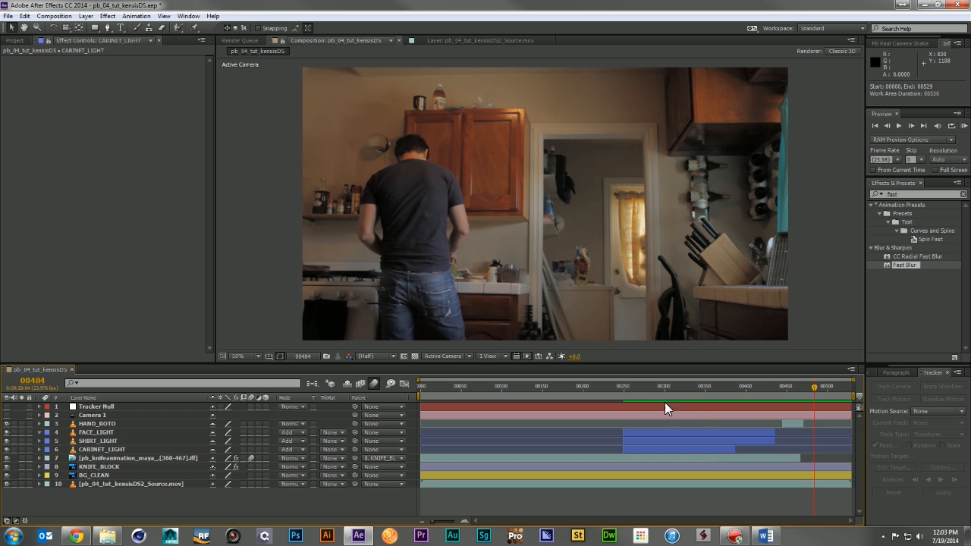
- At frame 220, add a null object to the composition and name it Hand Tracker
drag(573, 388, 597, 373)
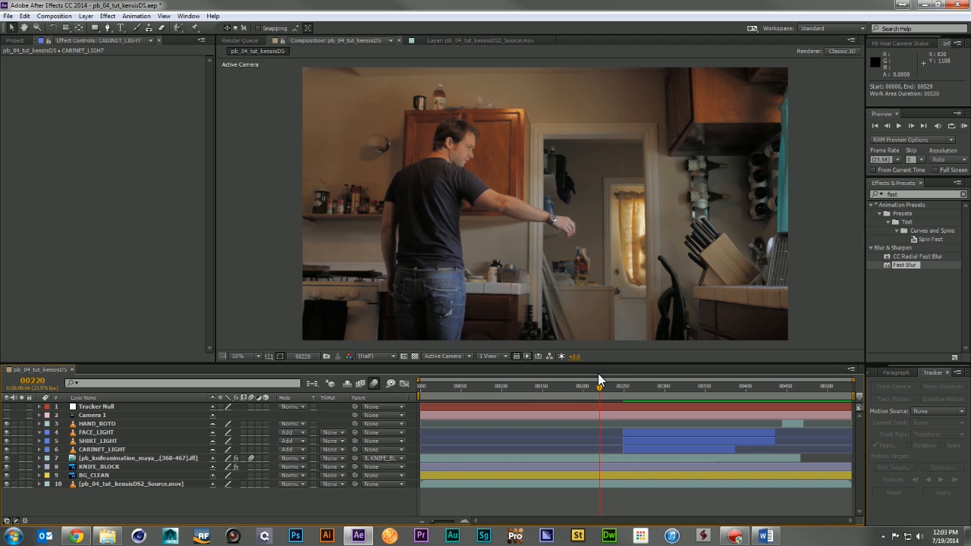
right_click(350, 504)
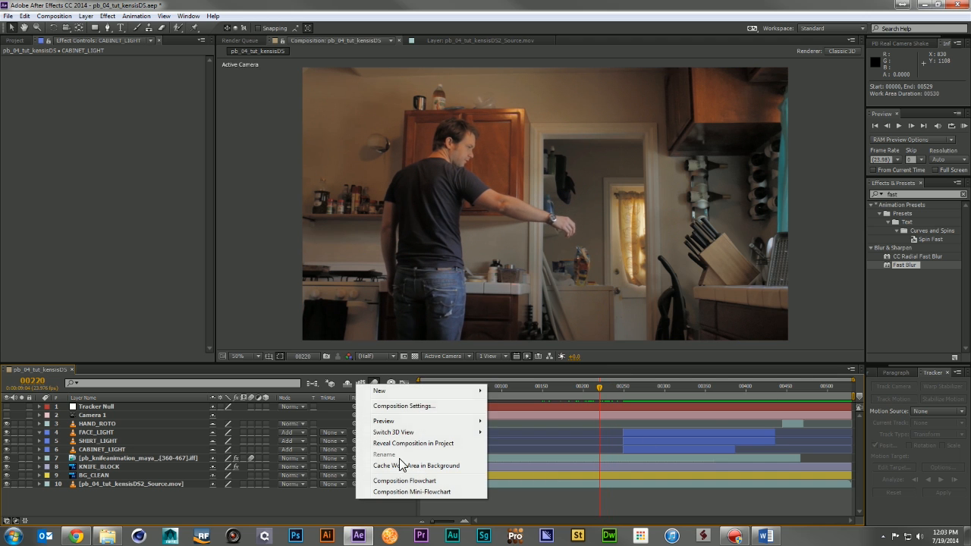
mouse_move(428, 390)
click(527, 458)
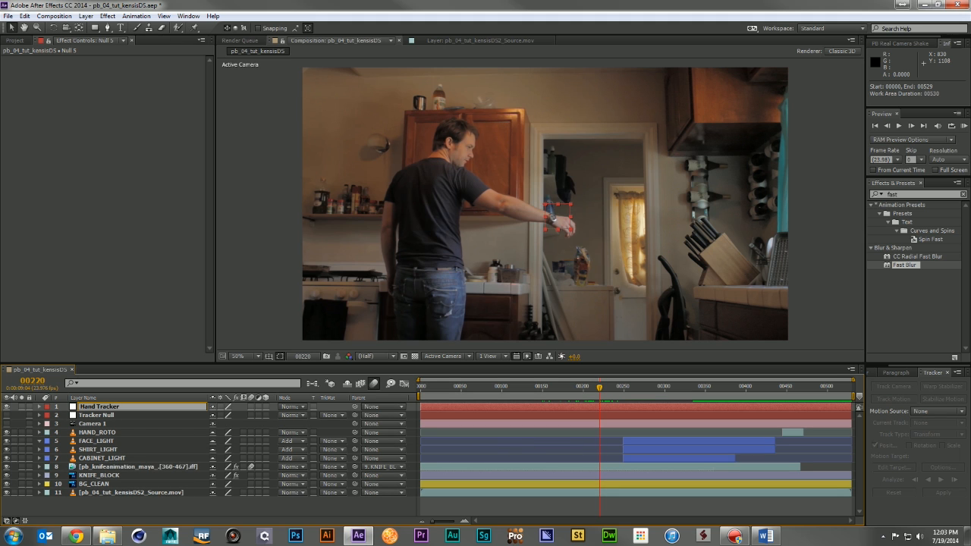
key(Return)
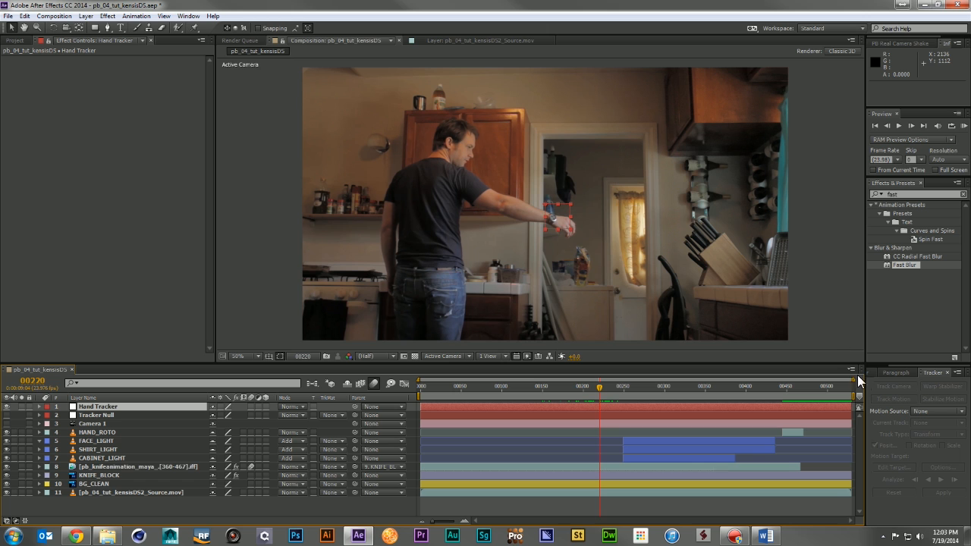
- Create a new motion track on the source footage, place its track point on the wristwatch at frame 220, and analyze forward to frame 239
double_click(113, 493)
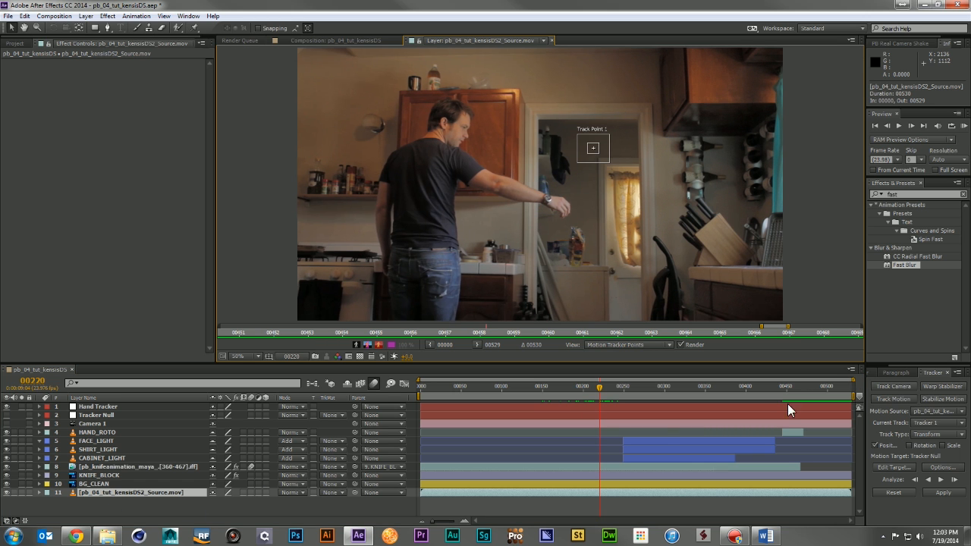
click(895, 400)
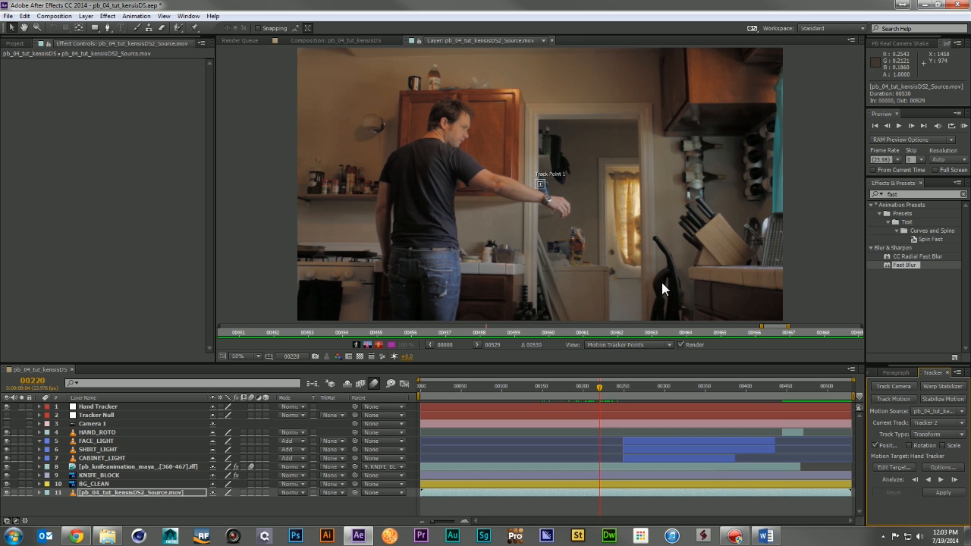
click(543, 188)
drag(544, 189, 549, 198)
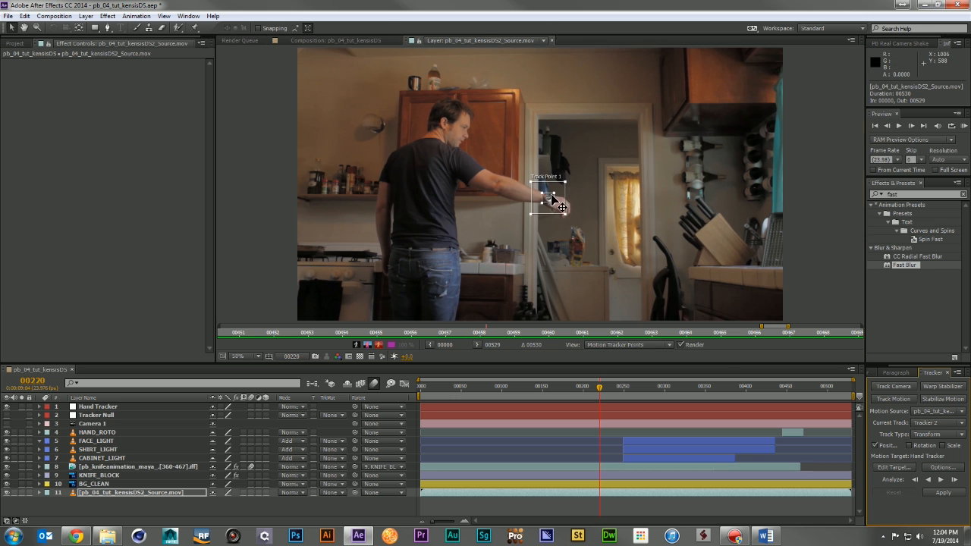
click(939, 481)
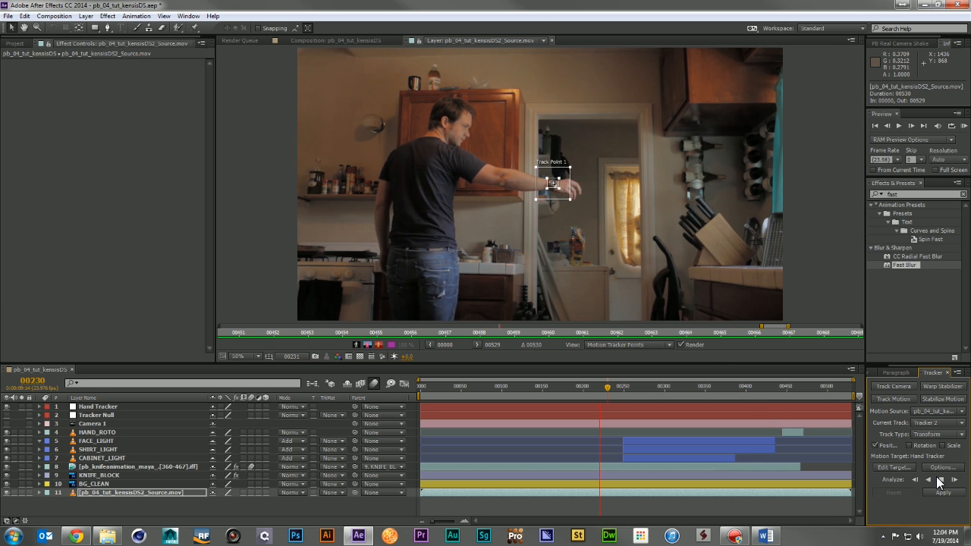
click(939, 481)
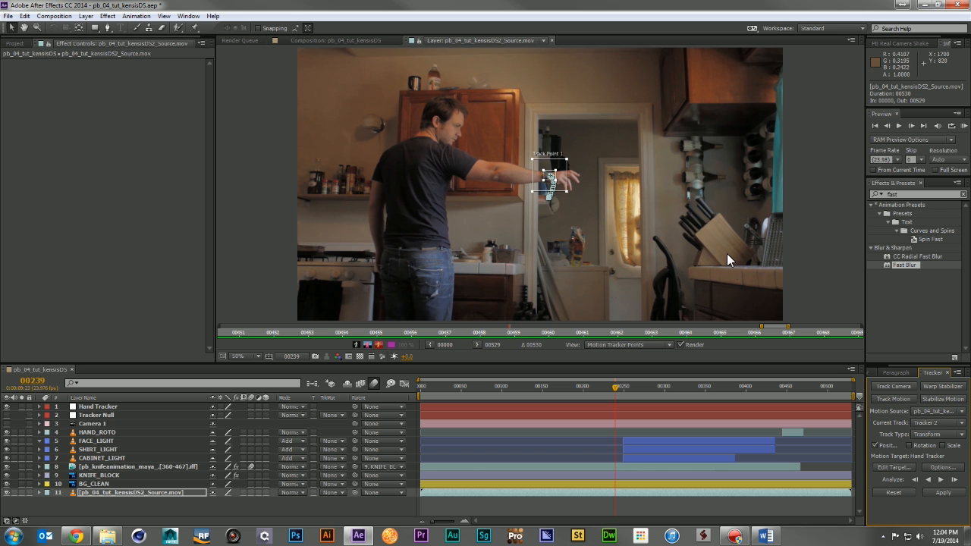
- Return to frame 232 and re-analyze the wristwatch track one frame at a time up to frame 241
key(Page_Up)
key(Page_Up)
key(Page_Up)
key(Page_Up)
key(Page_Up)
key(Page_Up)
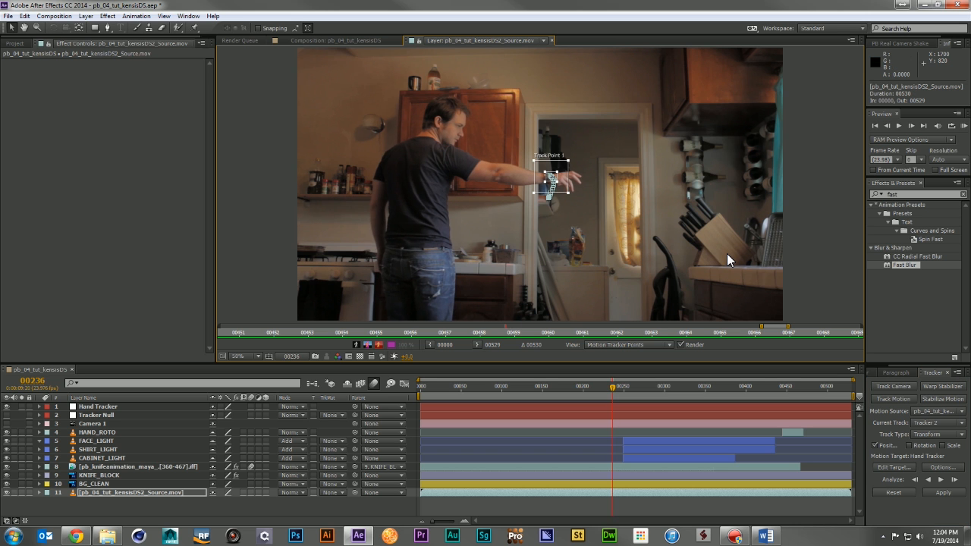
key(Page_Up)
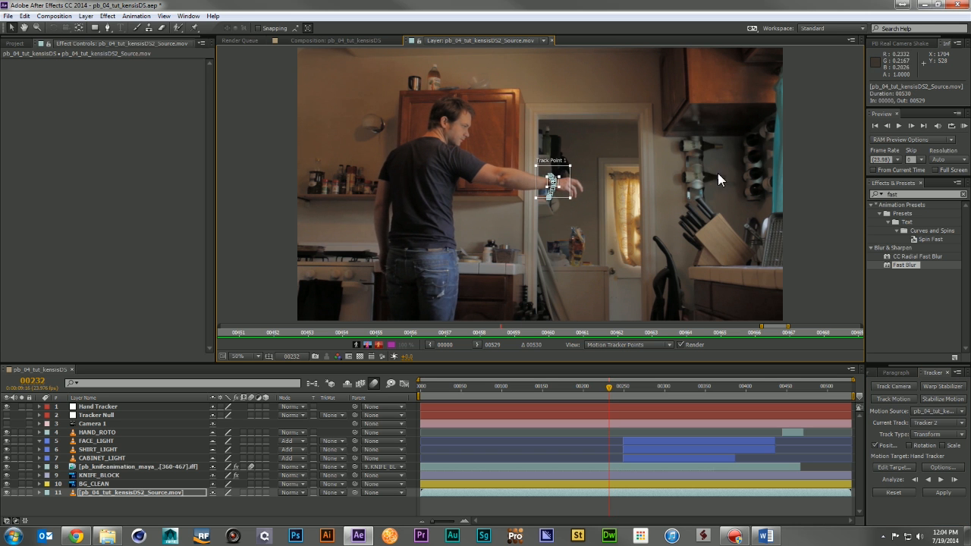
scroll(631, 210, up, 4)
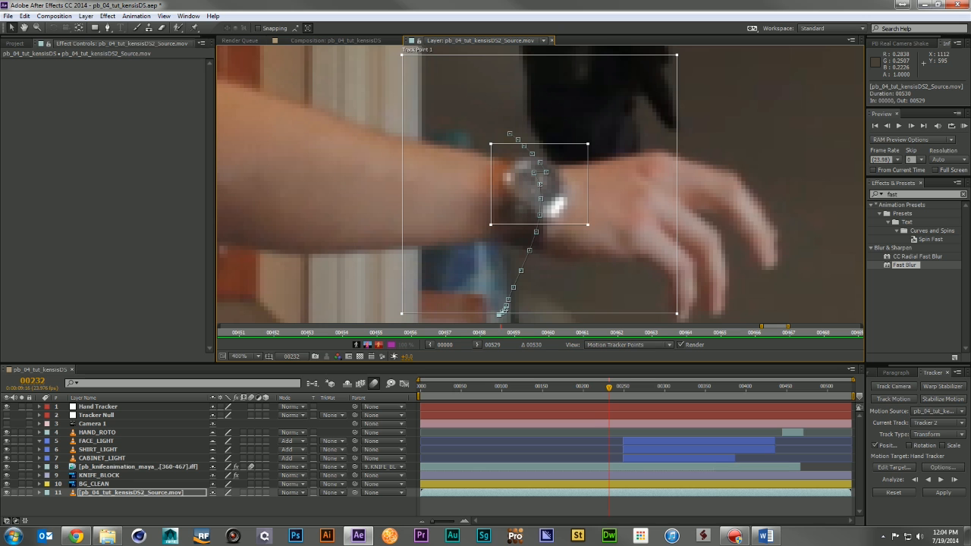
click(957, 483)
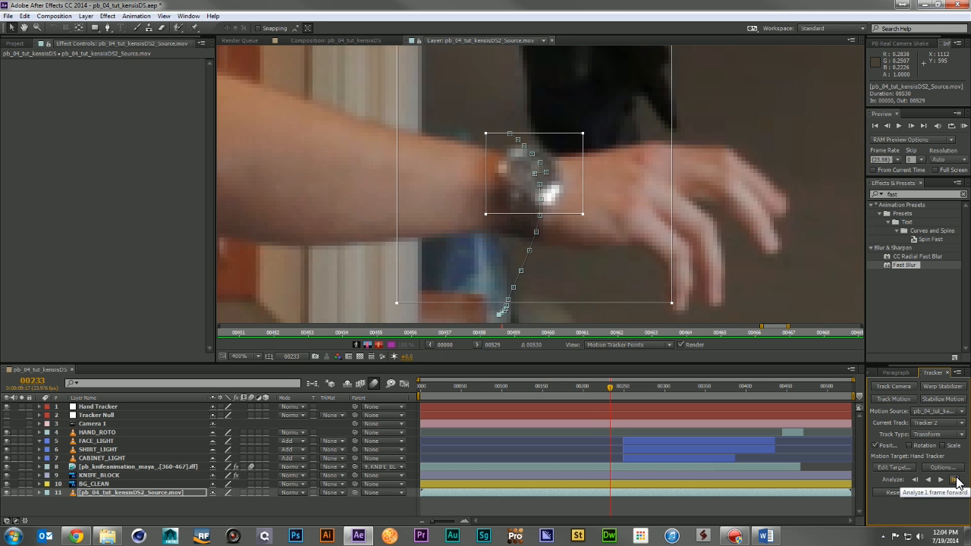
click(957, 483)
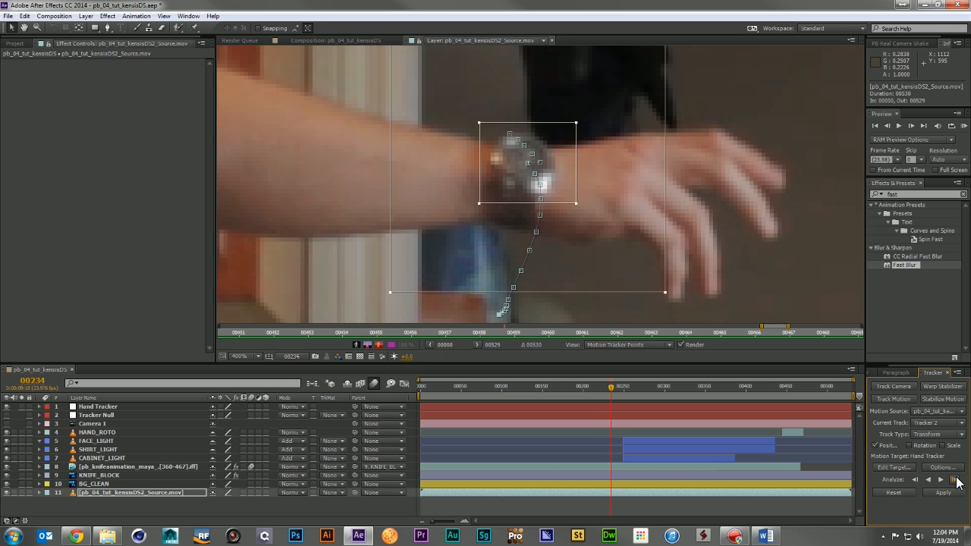
click(957, 483)
click(957, 483)
click(957, 483)
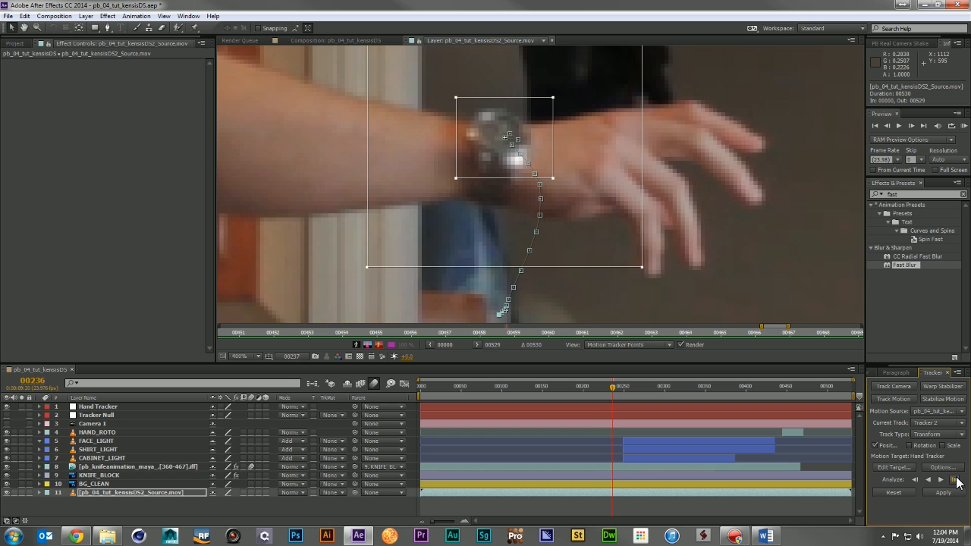
click(957, 483)
click(957, 483)
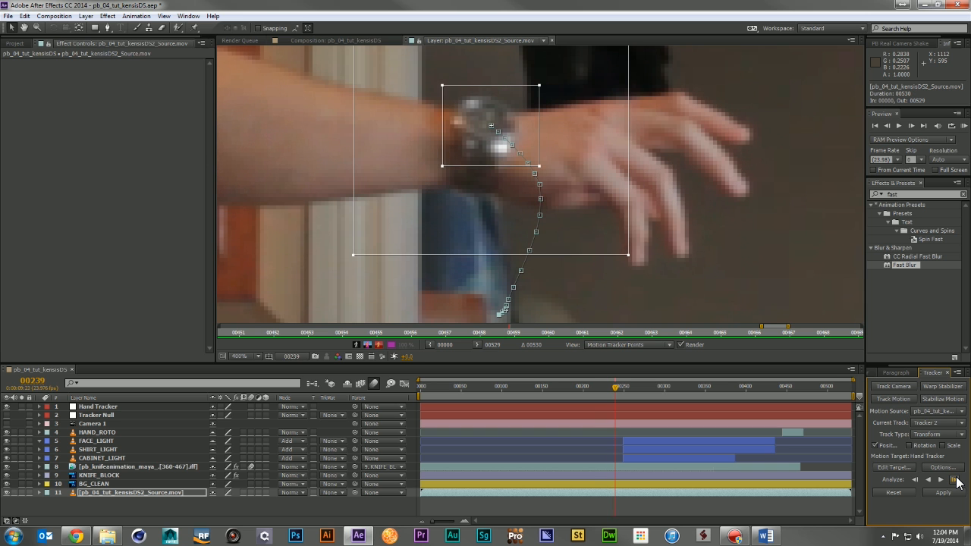
click(957, 483)
click(957, 483)
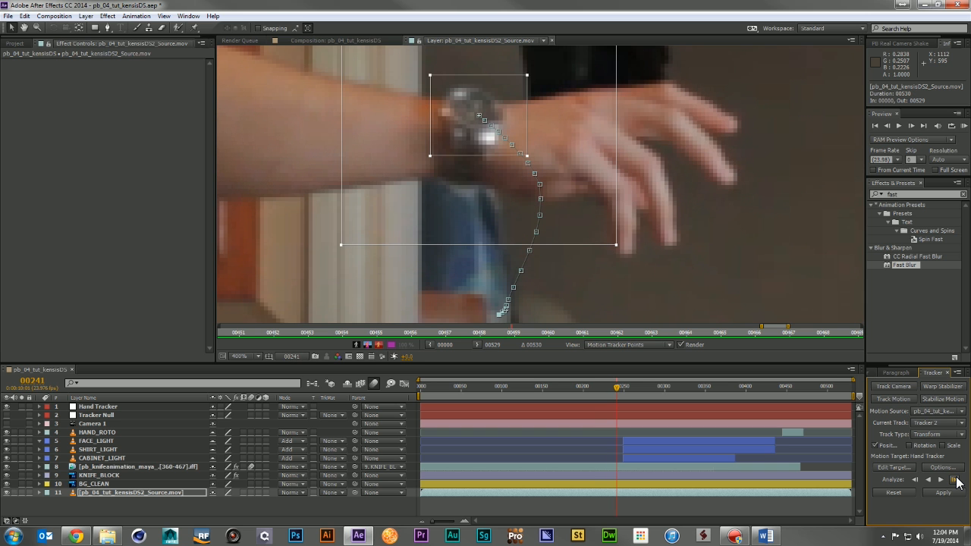
- Analyze the wristwatch track forward continuously from frame 241 to frame 425
scroll(662, 233, down, 2)
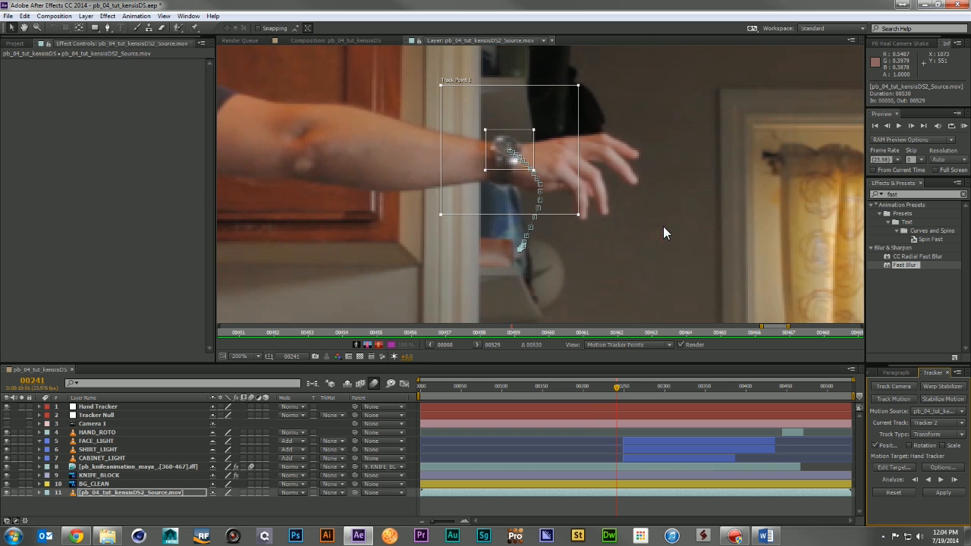
click(940, 480)
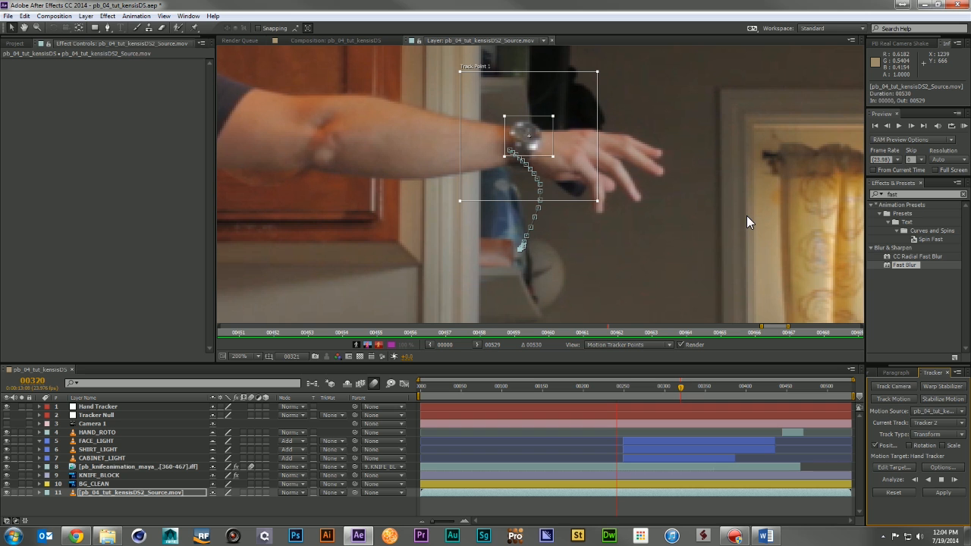
click(939, 481)
scroll(683, 206, down, 1)
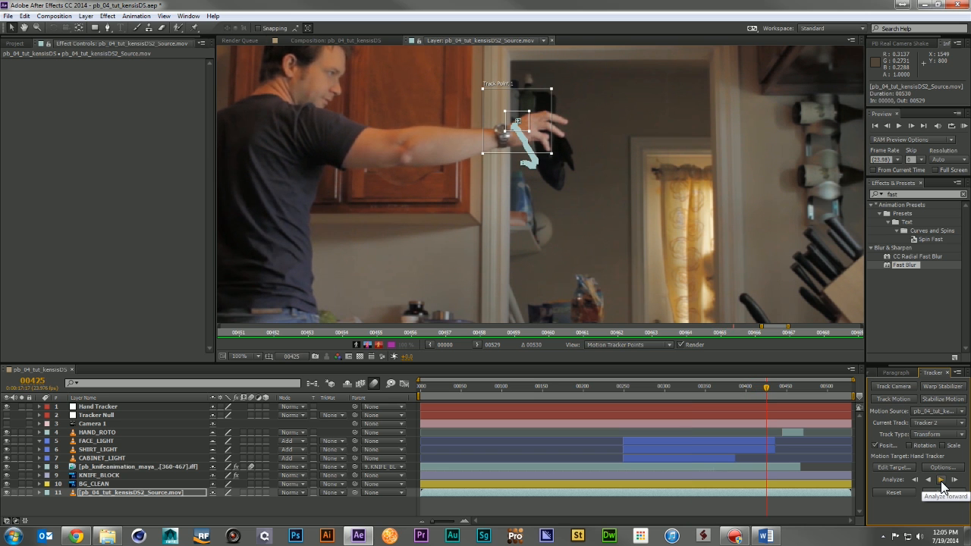
- Step back to frame 420 and re-analyze the wristwatch track one frame forward to frame 421
key(Page_Up)
key(Page_Up)
key(Page_Up)
key(Page_Up)
key(Page_Up)
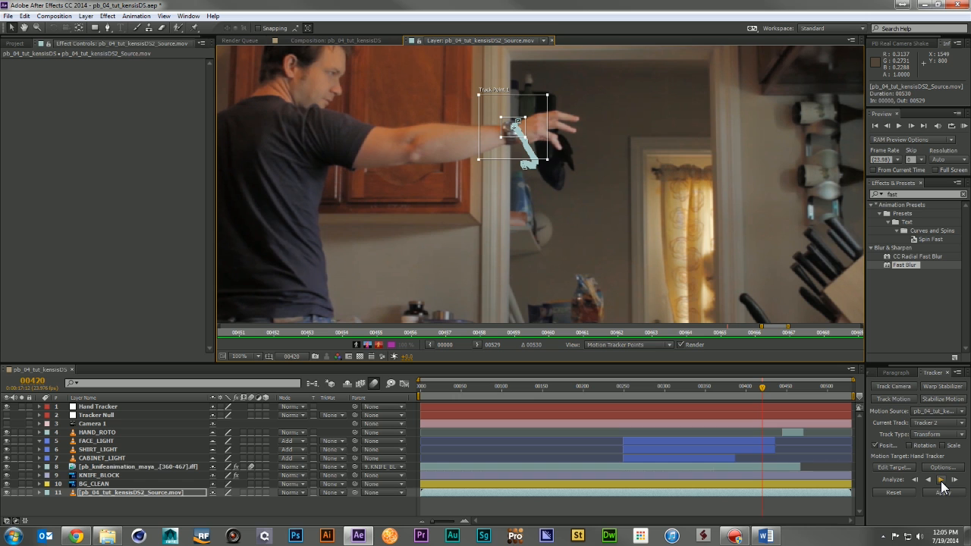
click(954, 480)
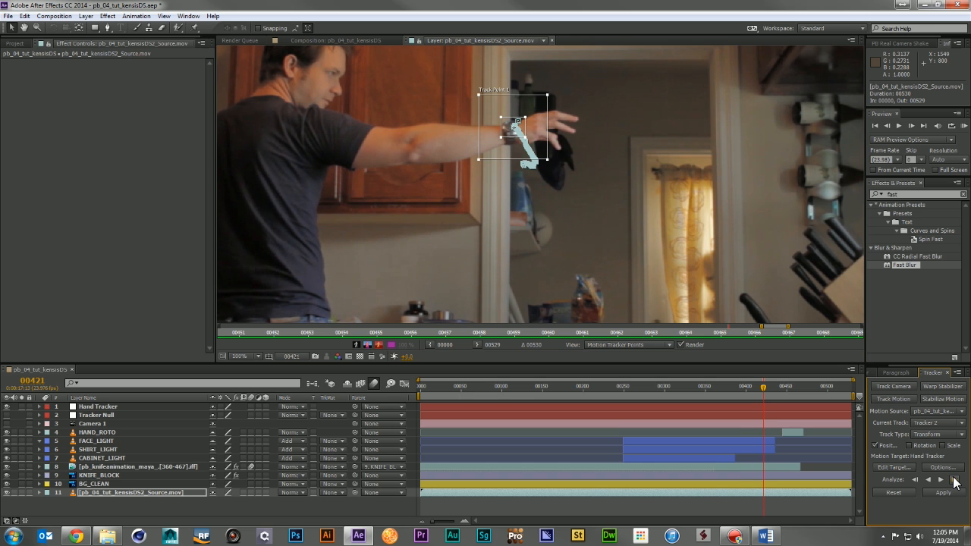
- Analyze the wrist track point forward one frame at a time through frame 430
click(954, 480)
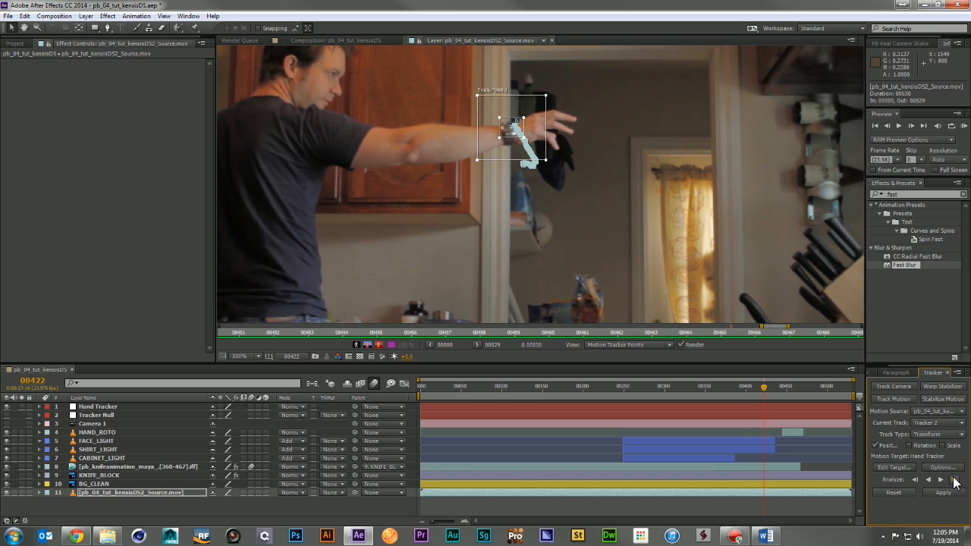
click(954, 480)
click(954, 480)
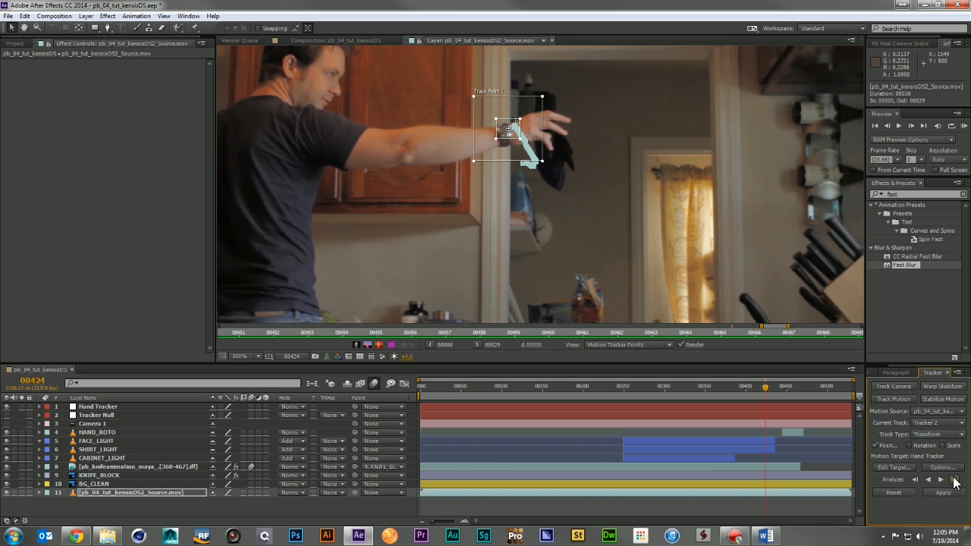
click(954, 480)
click(953, 480)
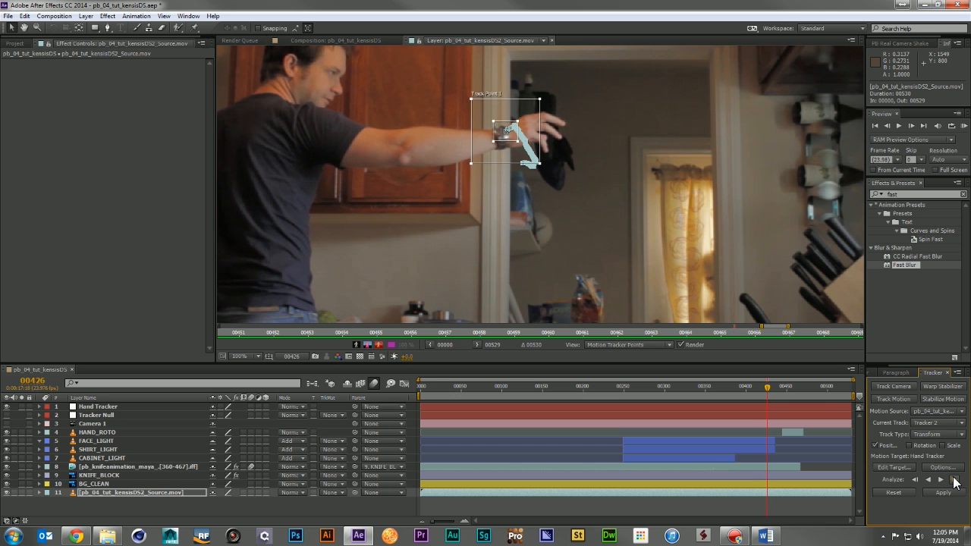
click(953, 479)
click(954, 480)
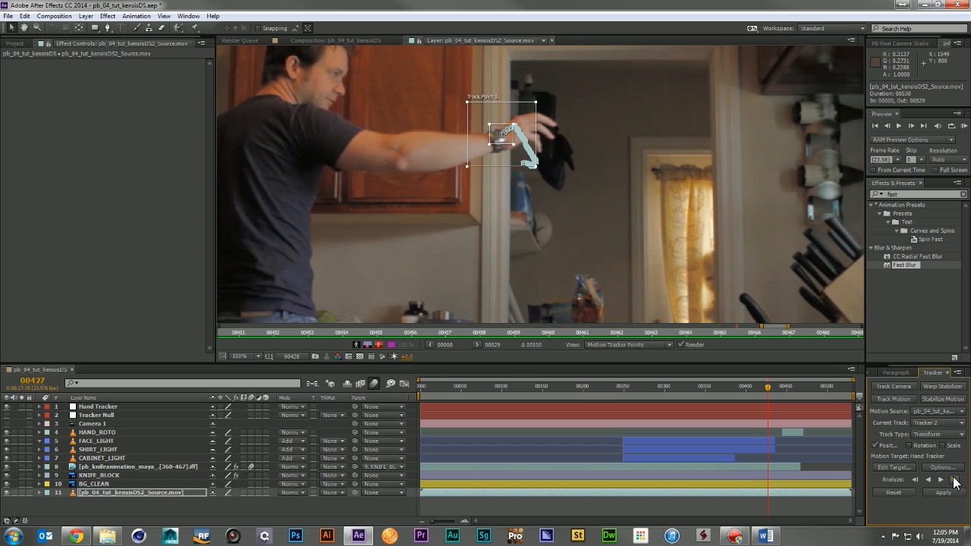
click(953, 480)
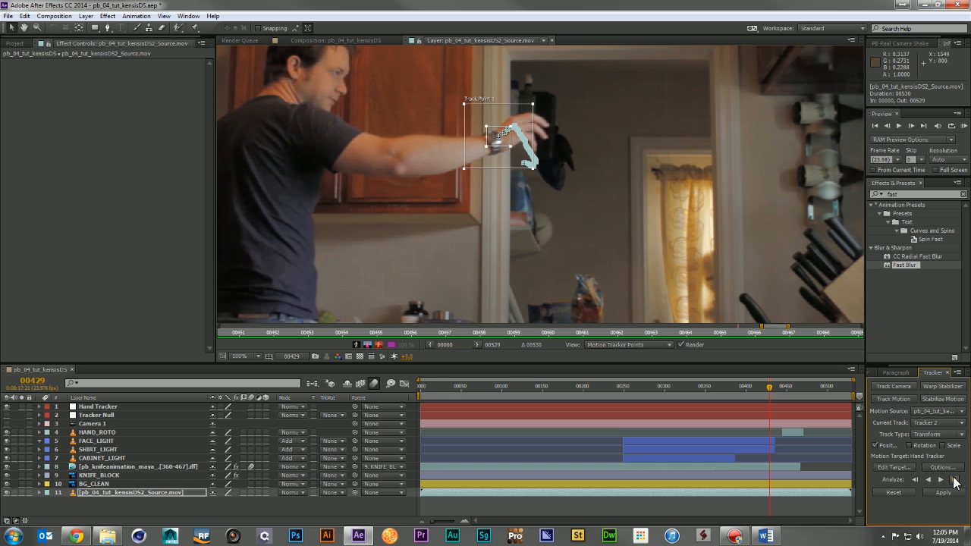
click(954, 480)
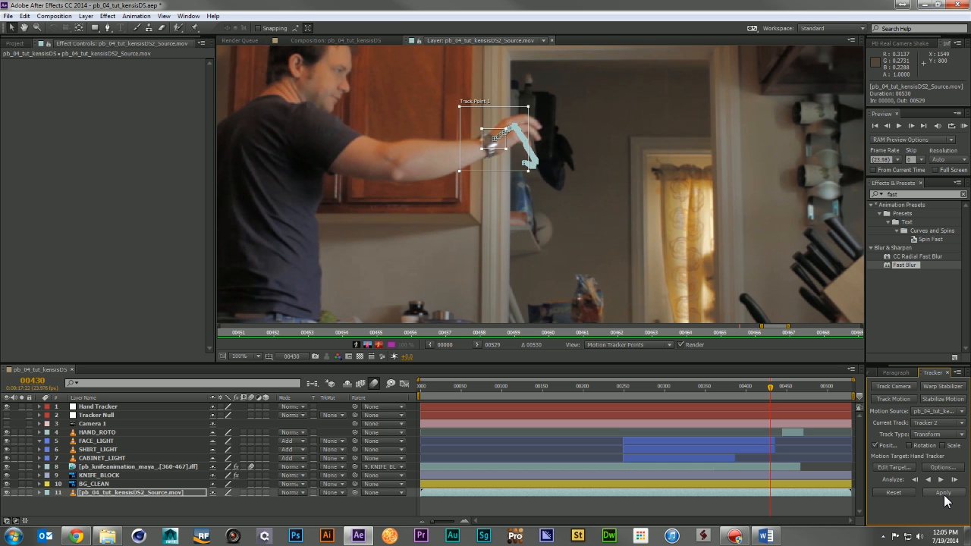
- Apply the wrist track to the Hand Tracker null in X and Y, and collapse the source footage layer's properties
click(946, 493)
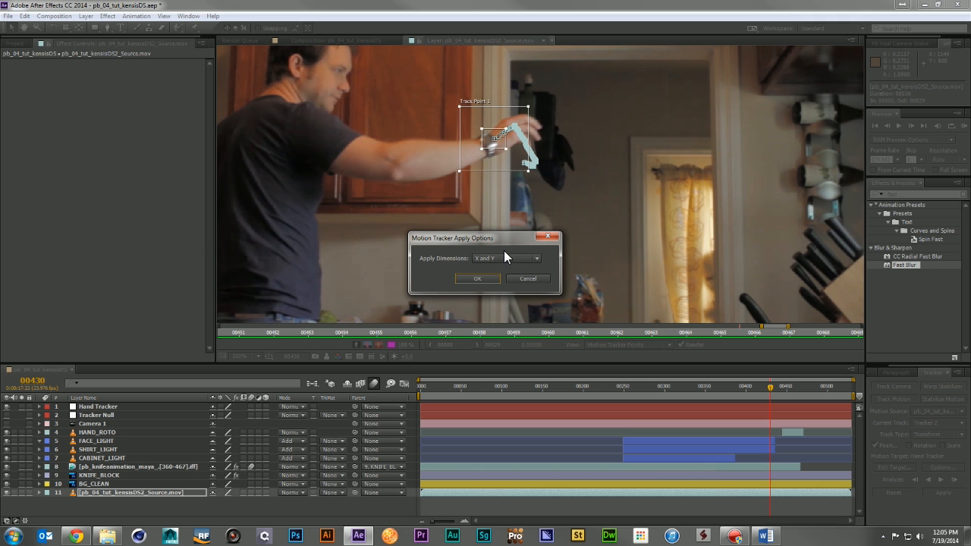
click(478, 278)
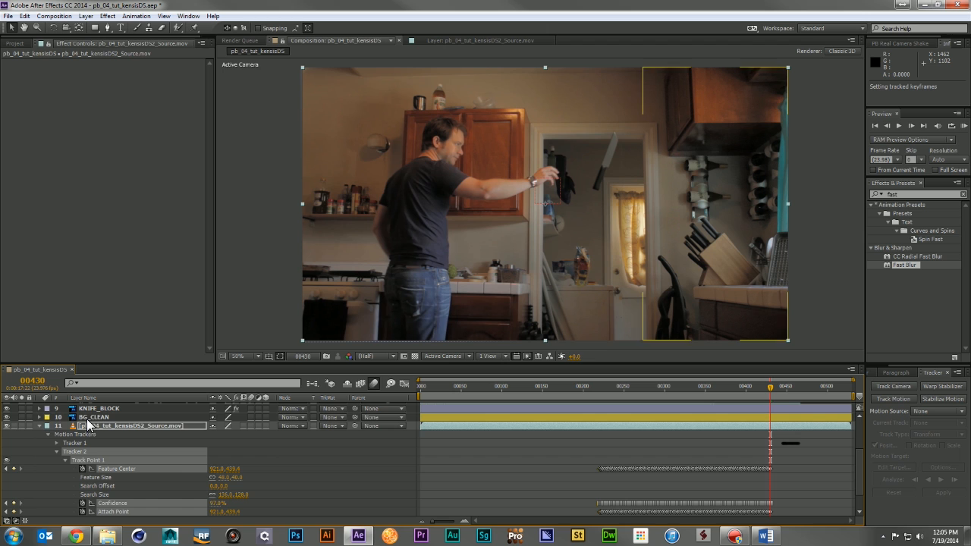
click(39, 425)
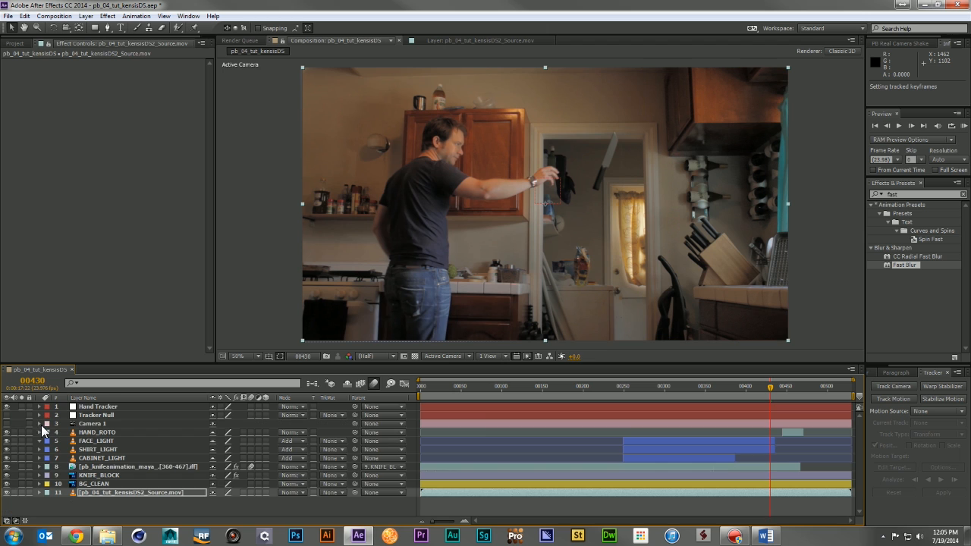
- Trim the Hand Tracker layer to its tracked keyframes, ending at frame 430 and starting at frame 220
click(762, 406)
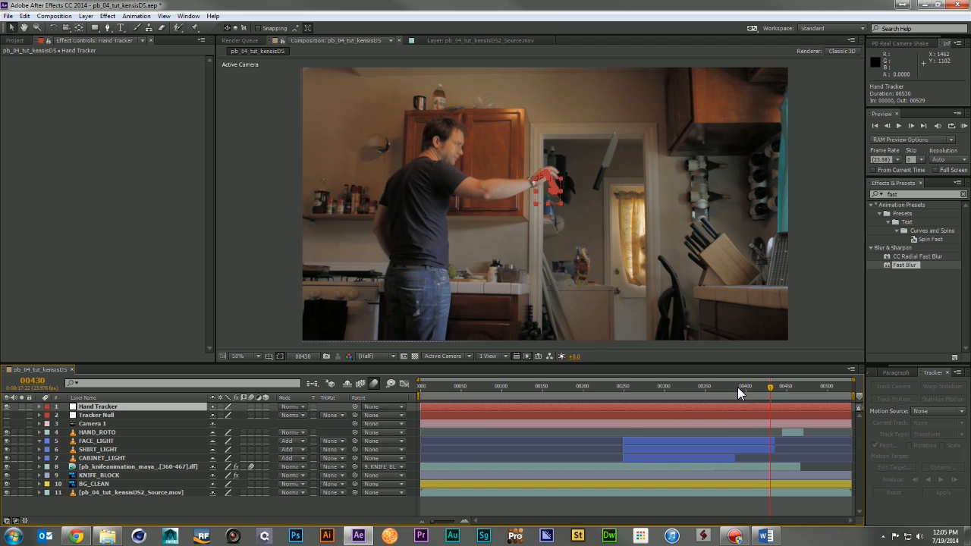
key(alt+bracketright)
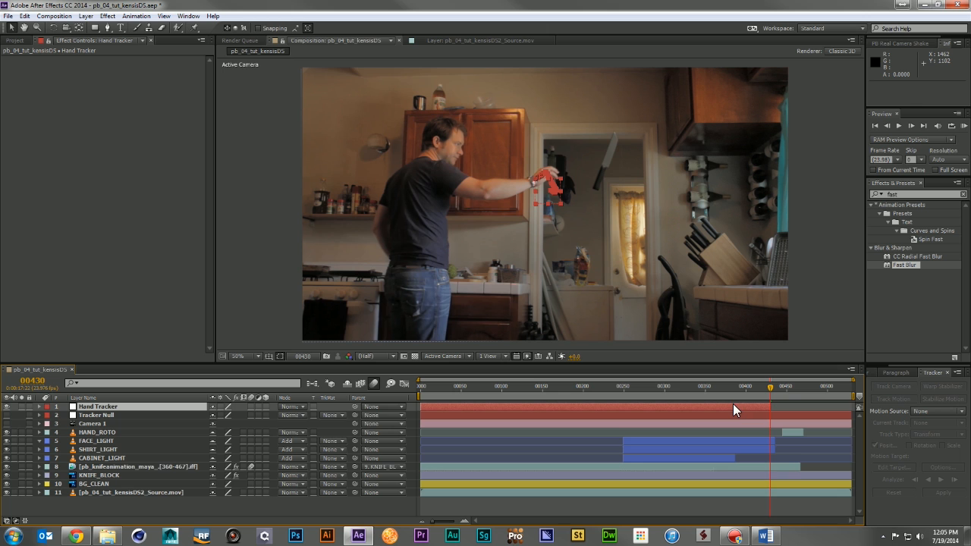
key(p)
drag(616, 387, 593, 391)
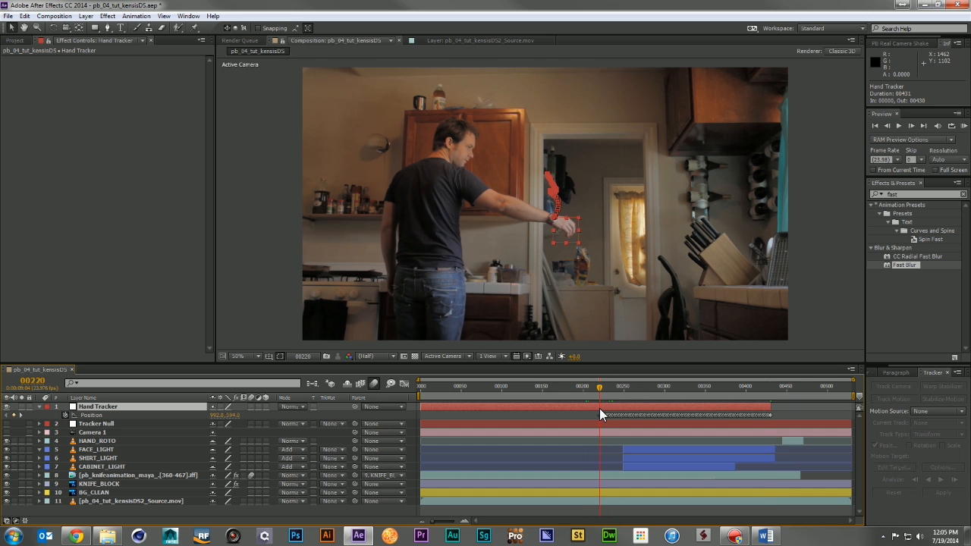
key(alt+bracketleft)
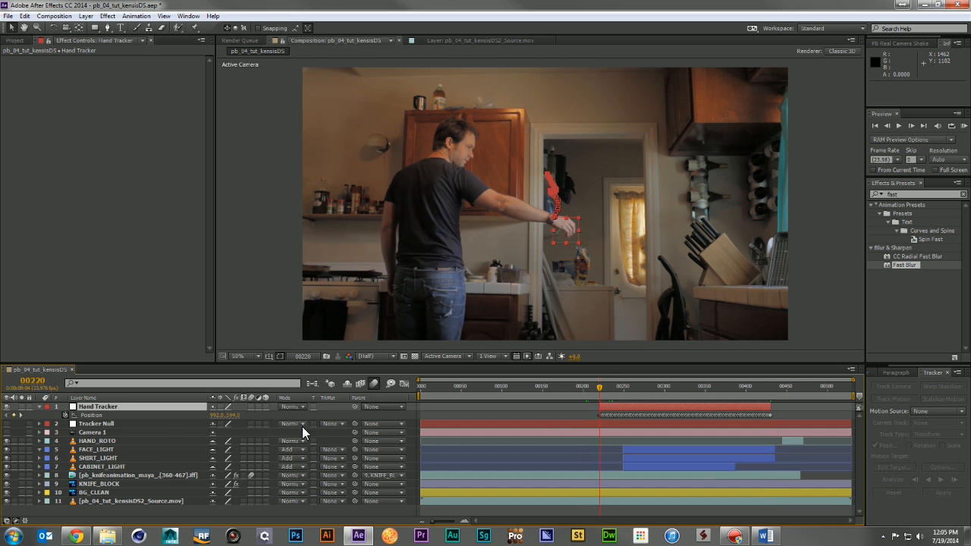
click(39, 406)
click(175, 510)
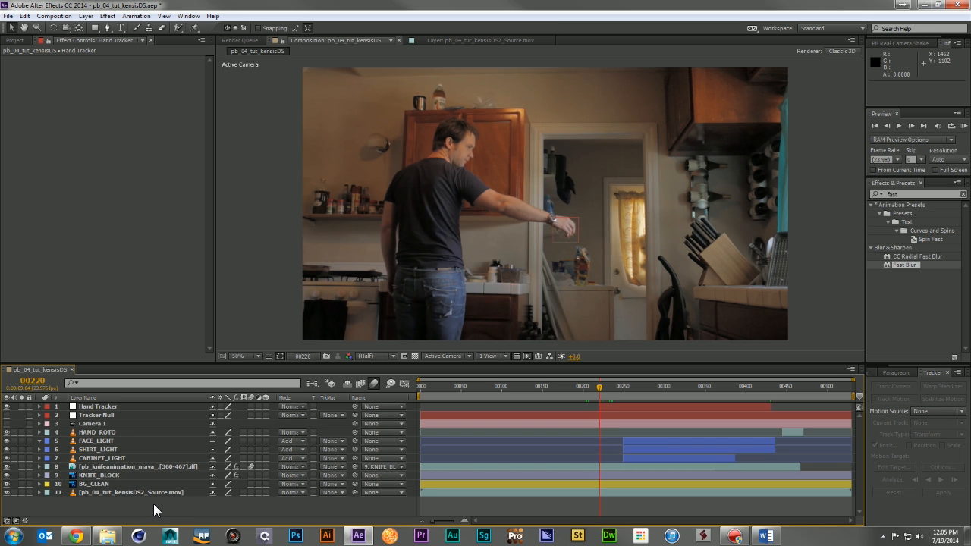
right_click(152, 504)
mouse_move(206, 394)
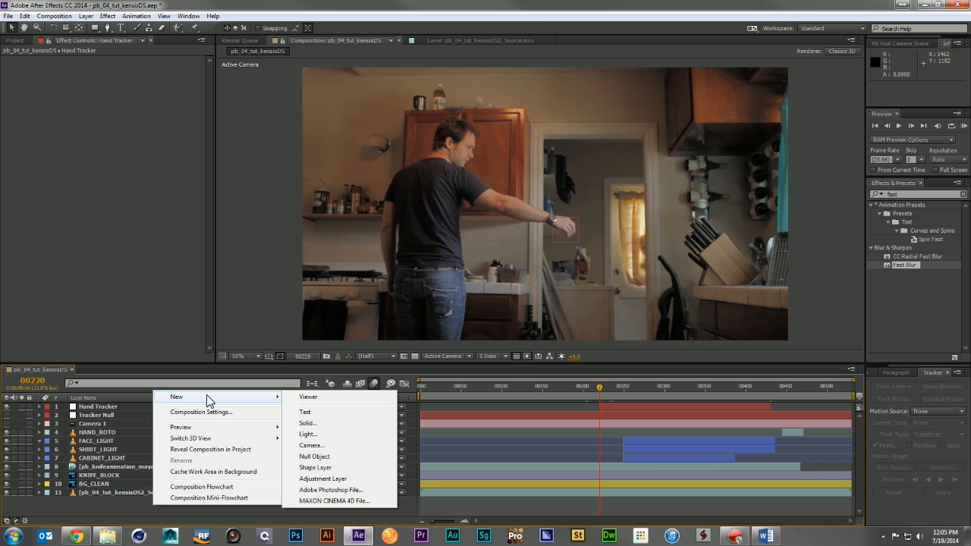
click(326, 468)
key(ctrl+z)
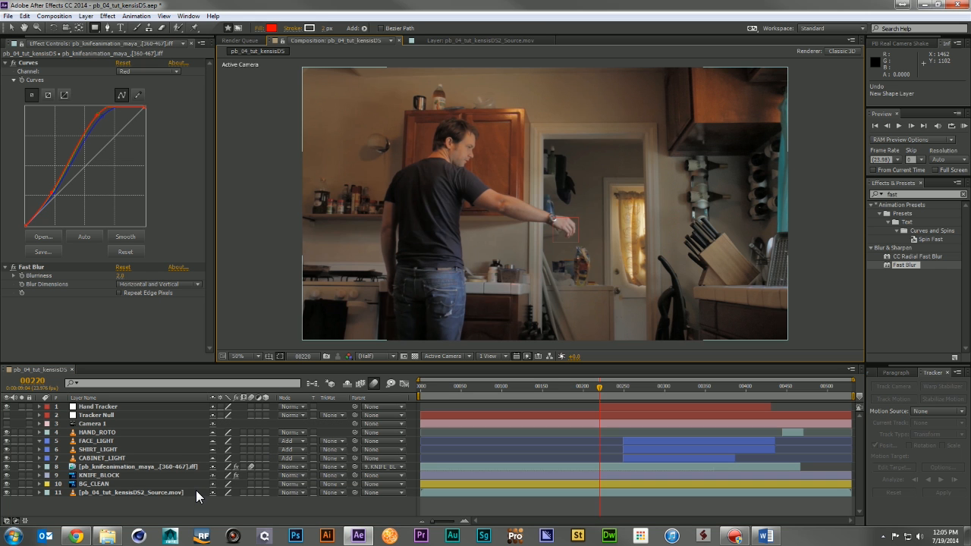
- Create a black 1920 x 1080 solid named Lightning
key(ctrl+y)
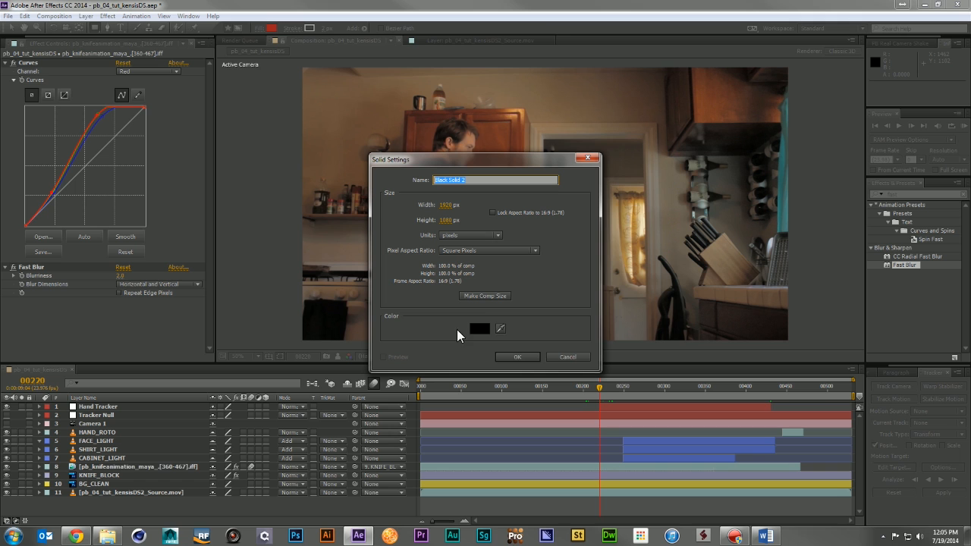
text(Lightning)
key(Return)
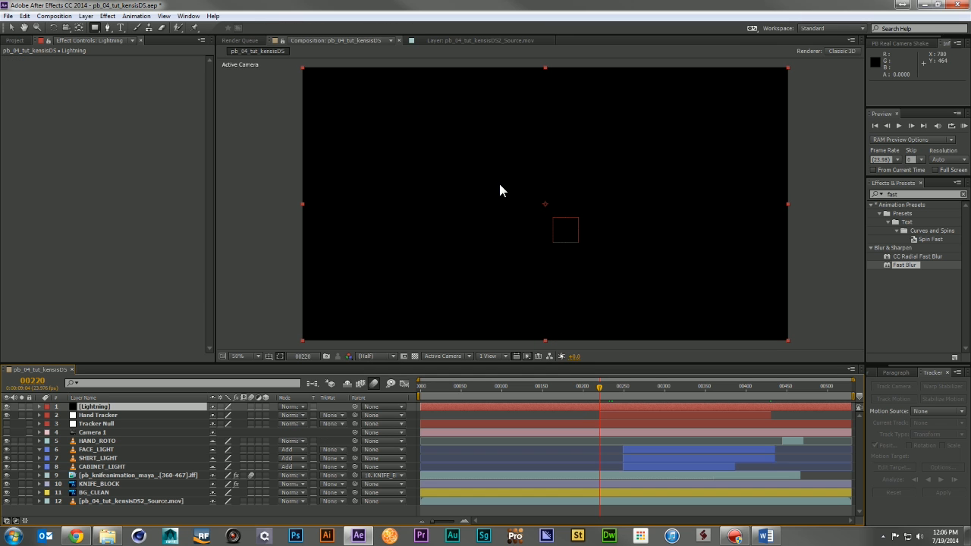
- Find the Advanced Lightning effect and apply it to the Lightning solid
click(910, 194)
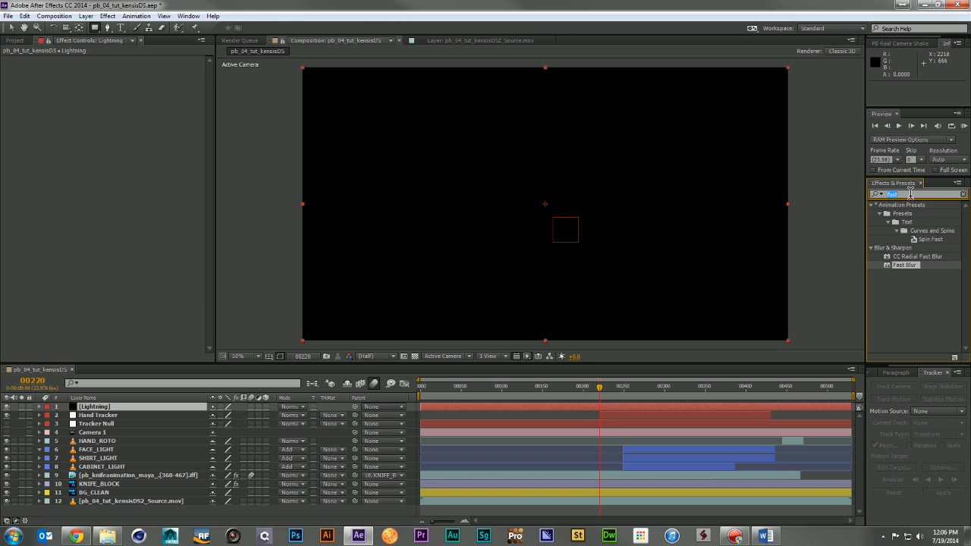
text(ada)
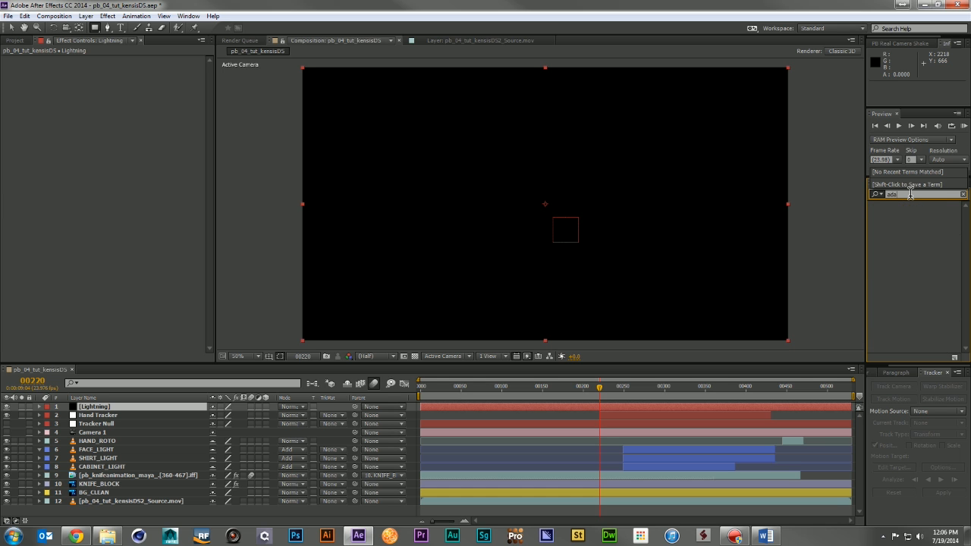
key(BackSpace)
text(va)
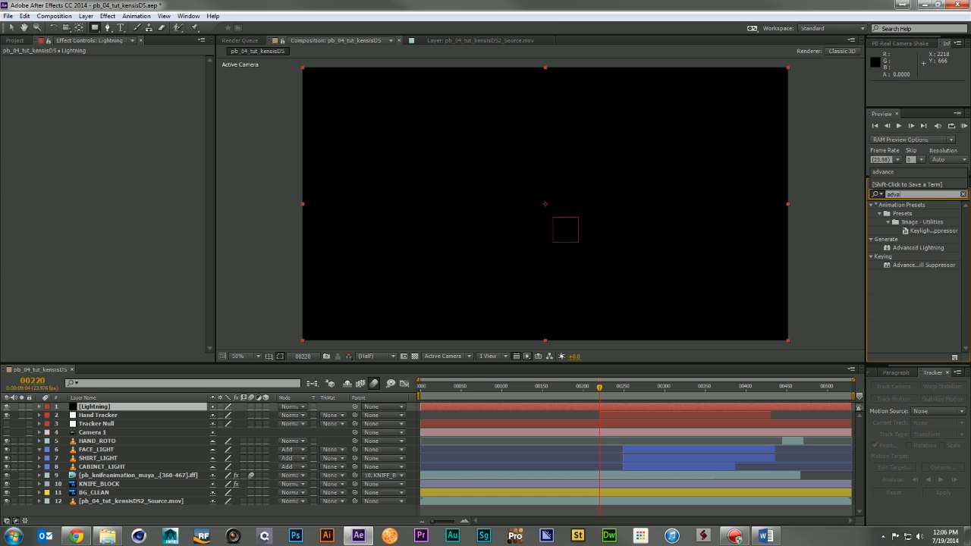
drag(904, 250, 123, 407)
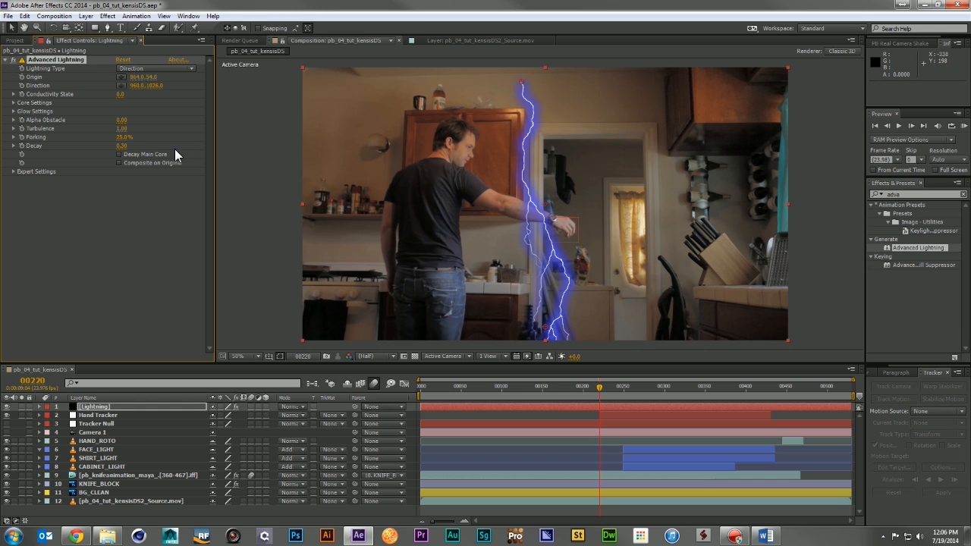
- Set the lightning type to Two-Way Strike and place its direction point on the knife block at about 1624, 694
click(148, 68)
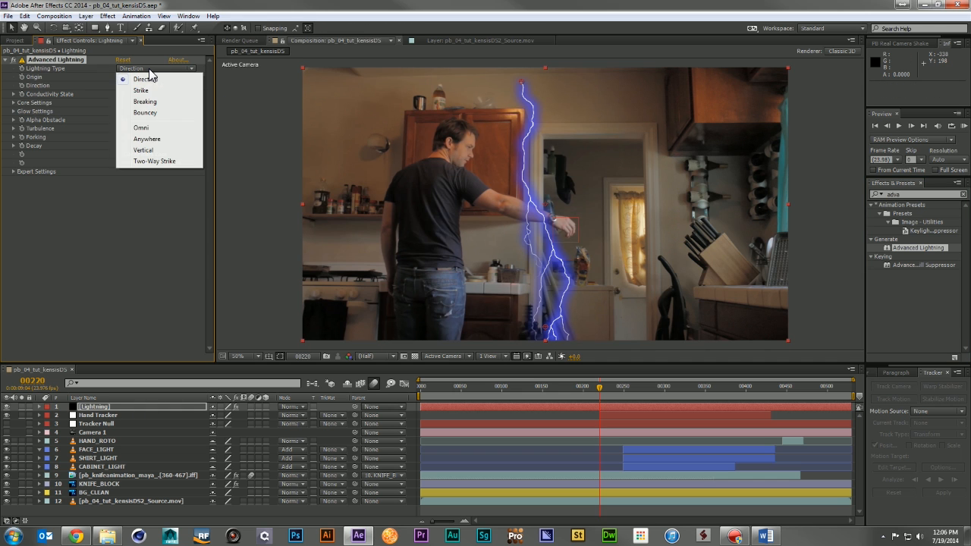
click(162, 161)
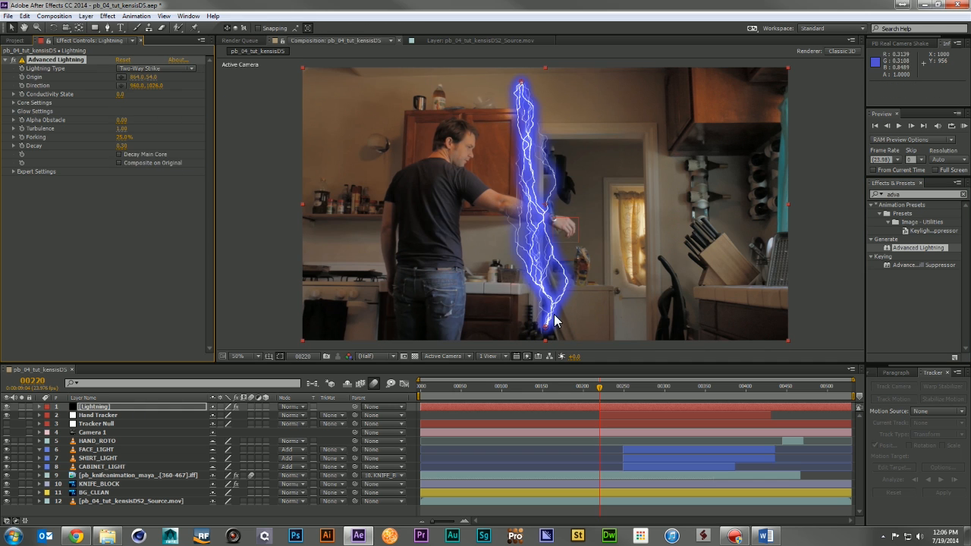
drag(555, 318, 713, 244)
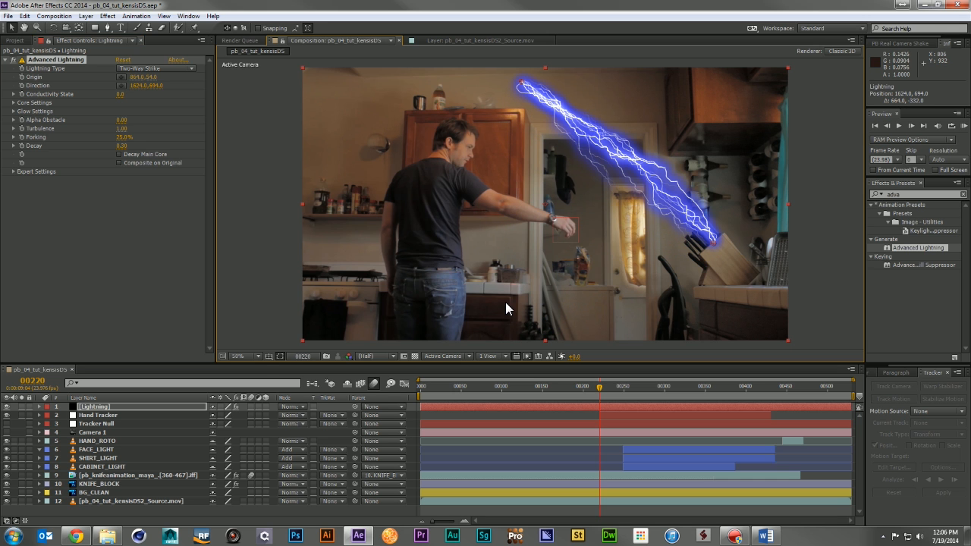
- Link the lightning's Origin by expression to the Hand Tracker null's Position, and collapse the Lightning layer's properties
click(95, 410)
key(e)
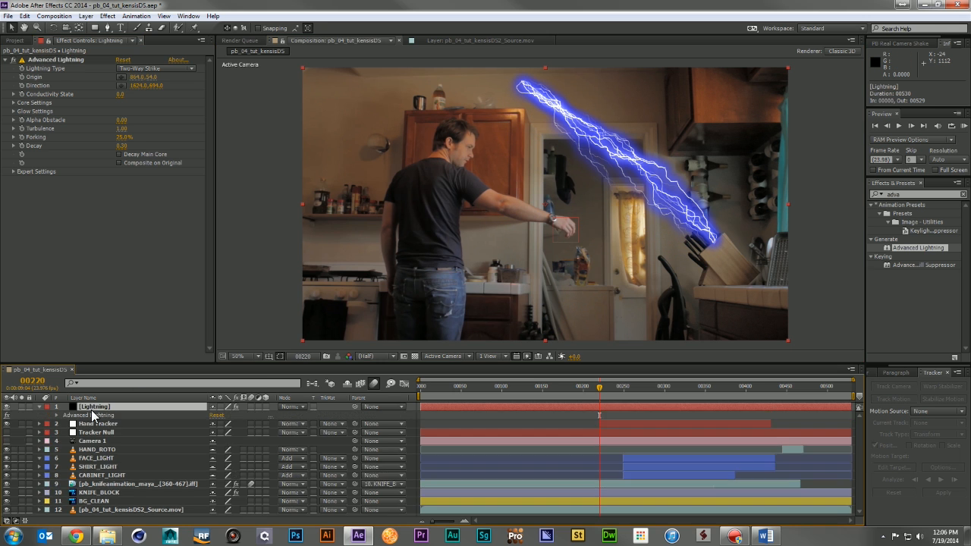
click(57, 416)
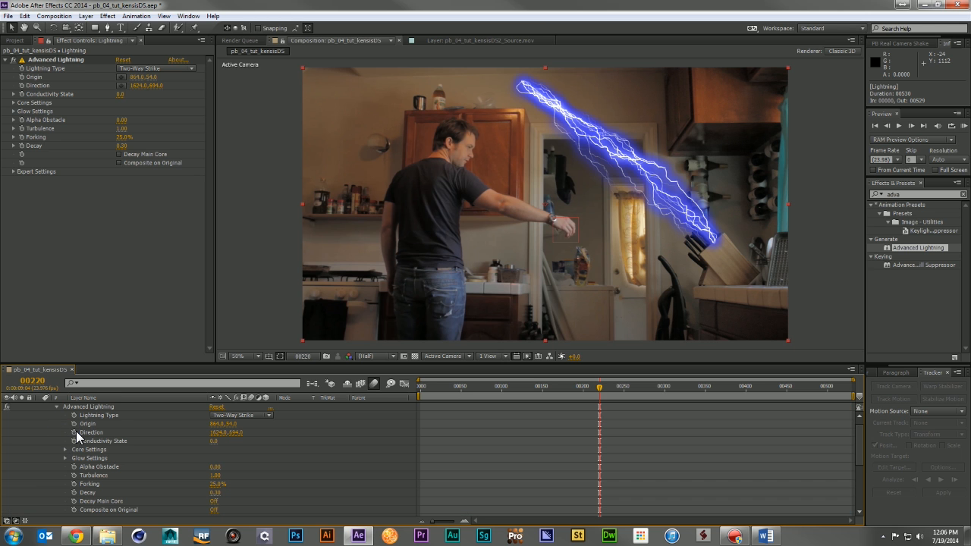
drag(136, 364, 140, 198)
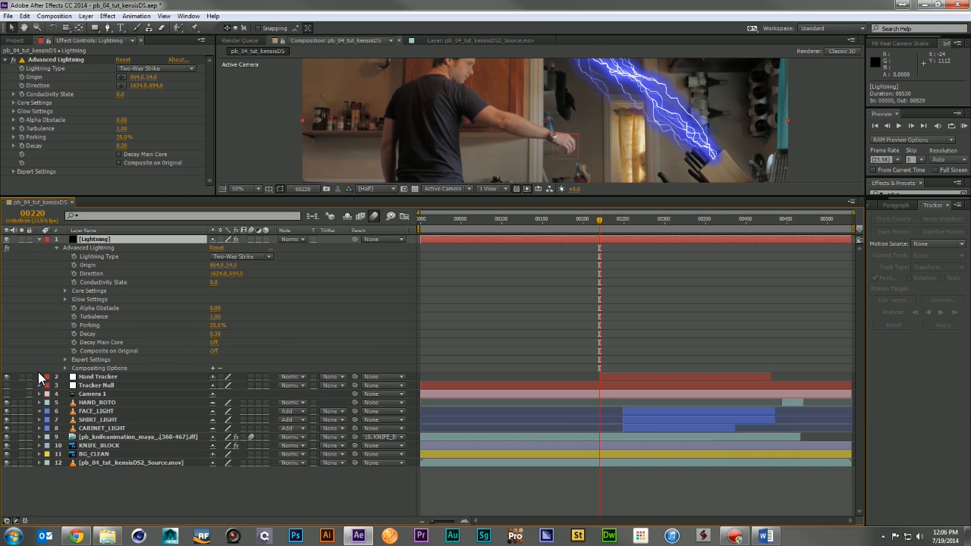
click(85, 378)
key(p)
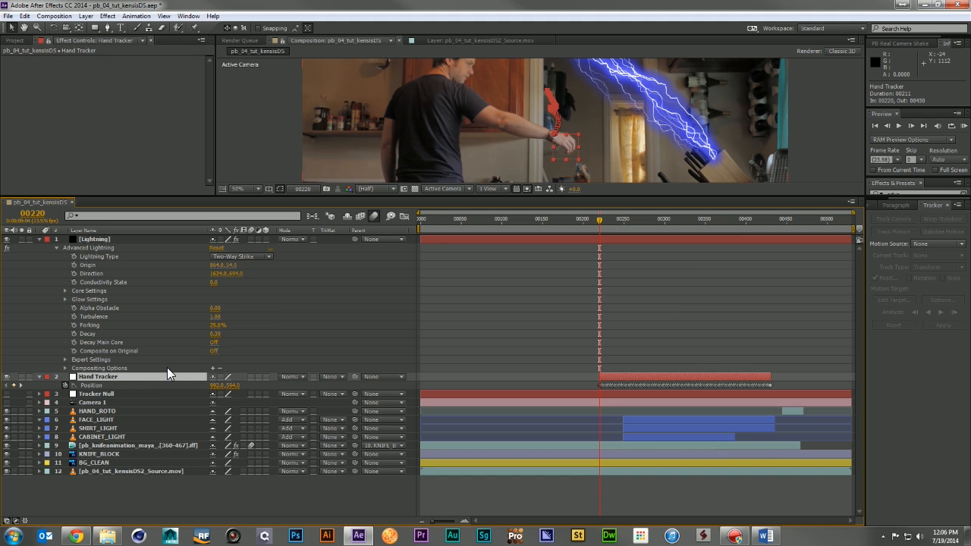
alt+click(73, 267)
drag(238, 273, 104, 397)
click(547, 312)
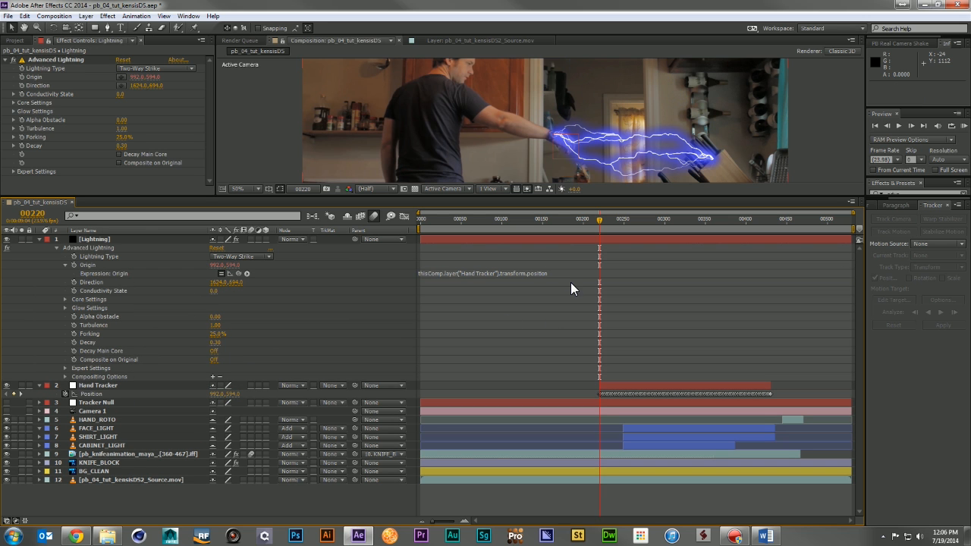
click(39, 239)
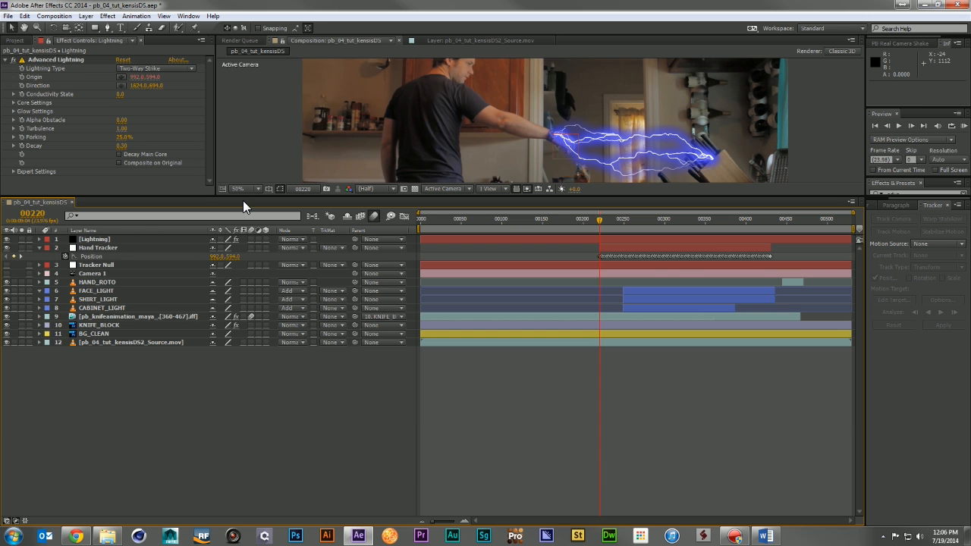
drag(247, 192, 264, 354)
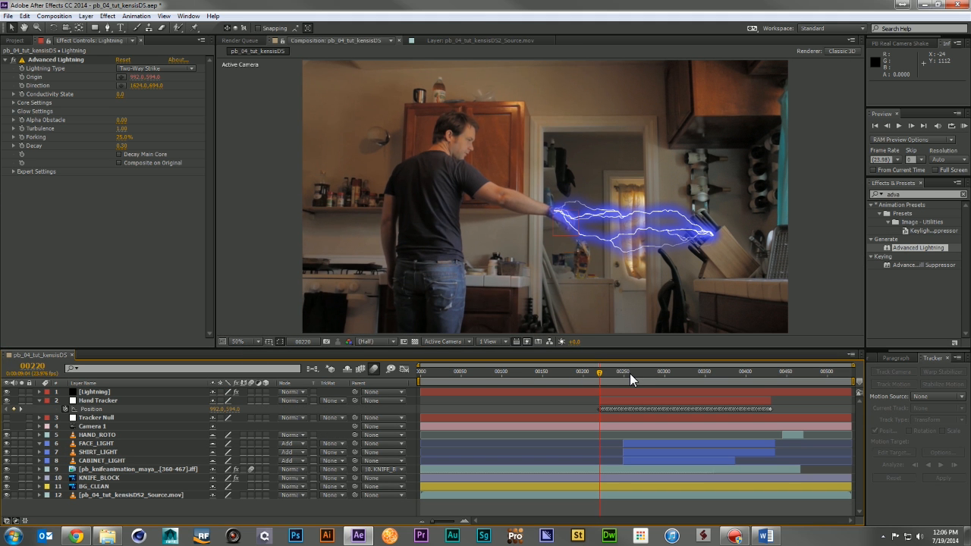
- Preview the lightning following the hand, and trim the Lightning layer's start to frame 220
drag(602, 372, 679, 383)
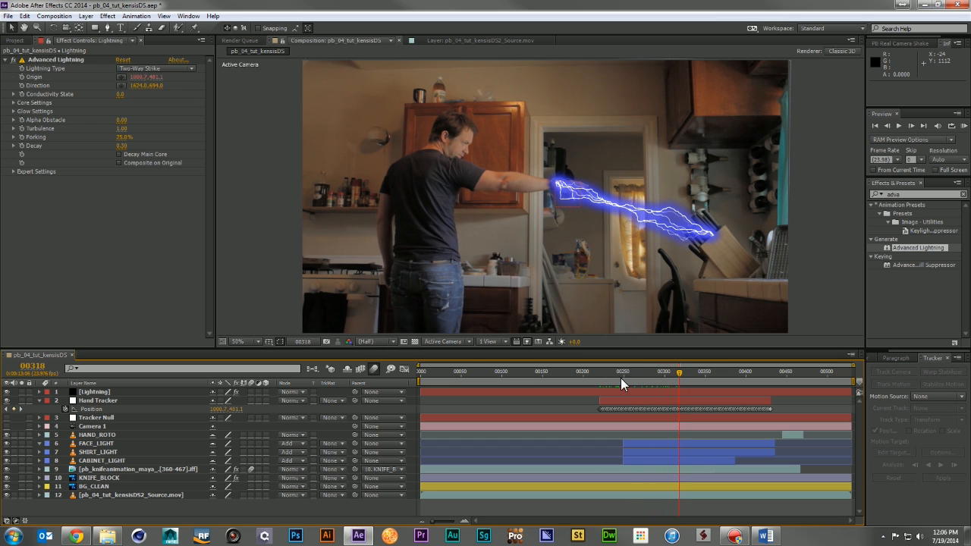
click(596, 372)
drag(425, 391, 599, 404)
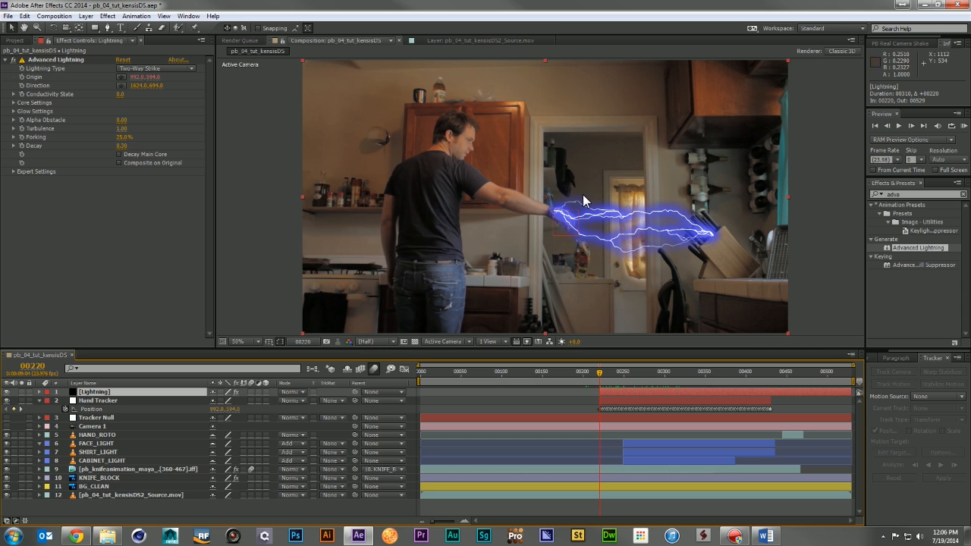
- Change the lightning's glow color to a paler, less saturated blue-violet
click(13, 111)
click(122, 138)
drag(137, 232, 74, 214)
click(226, 217)
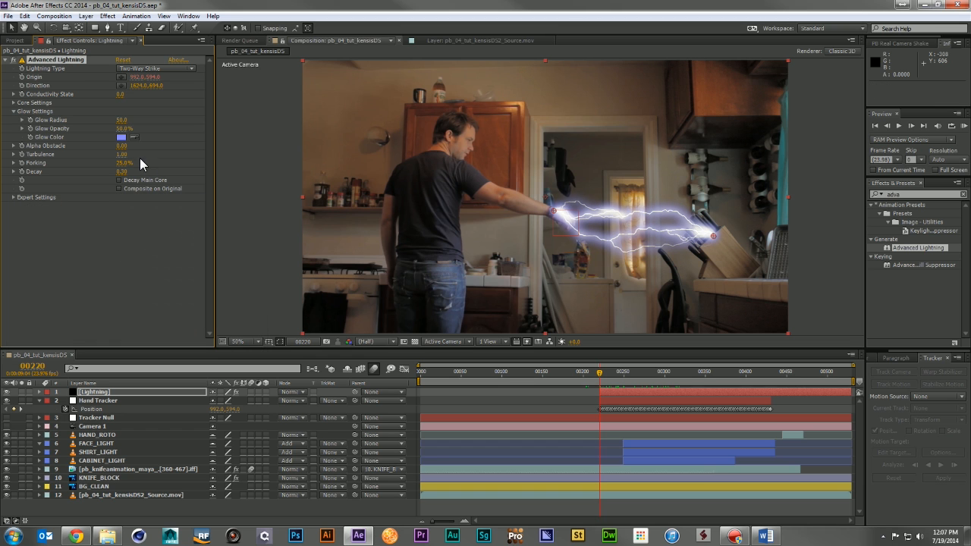
- Set the lightning's glow radius to 42.7 and enable Decay Main Core
drag(123, 120, 89, 127)
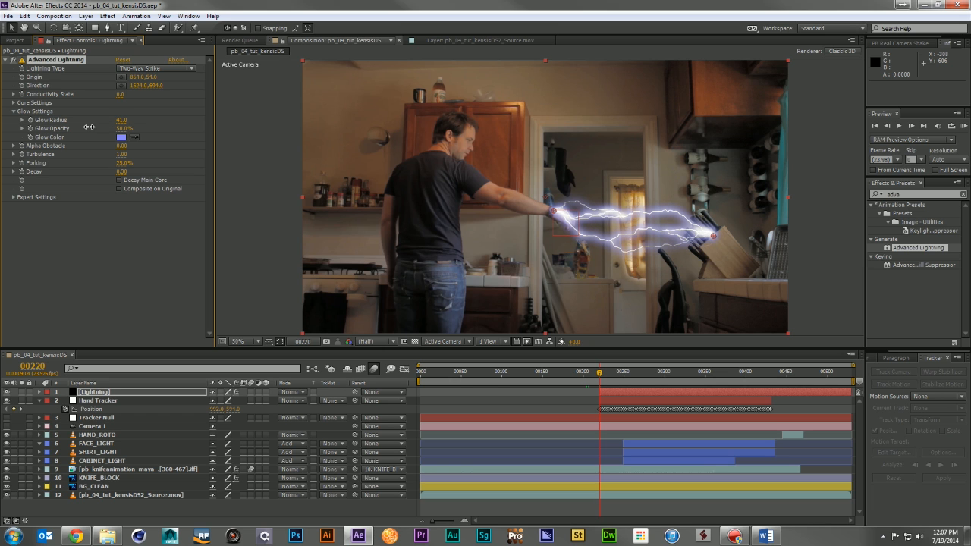
click(130, 180)
mouse_move(123, 120)
mouse_down()
mouse_move(143, 121)
mouse_move(136, 127)
mouse_up()
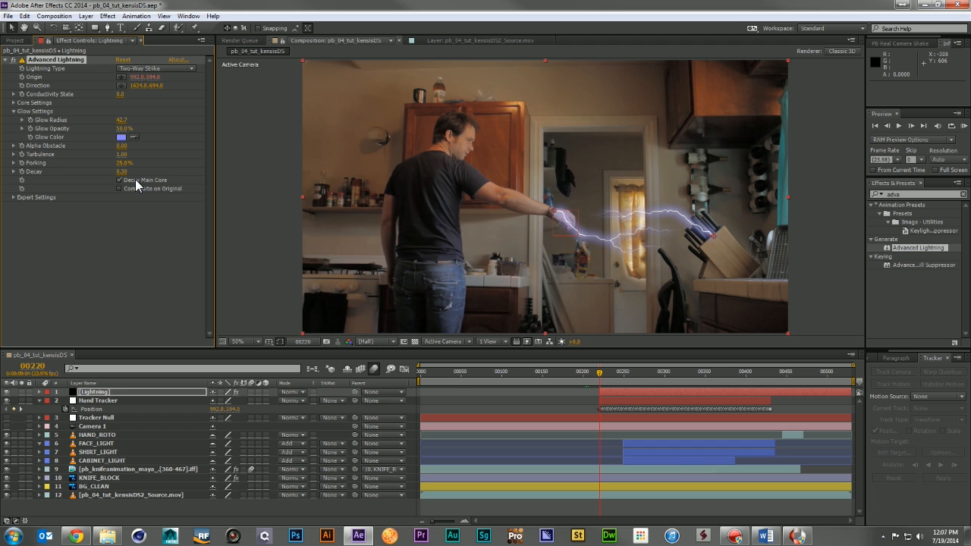
- Keyframe the lightning's Decay at 0.12 and move that keyframe to frame 250
drag(127, 173, 114, 170)
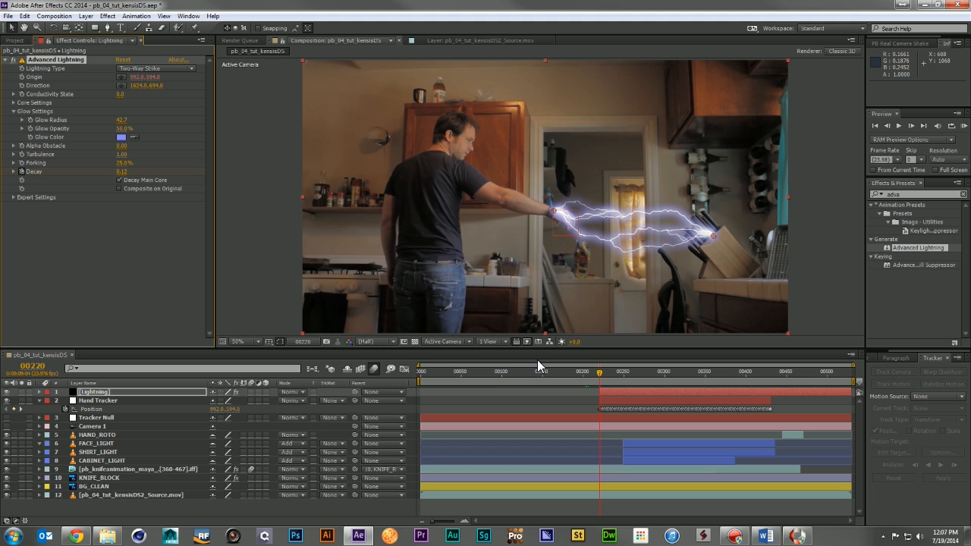
key(u)
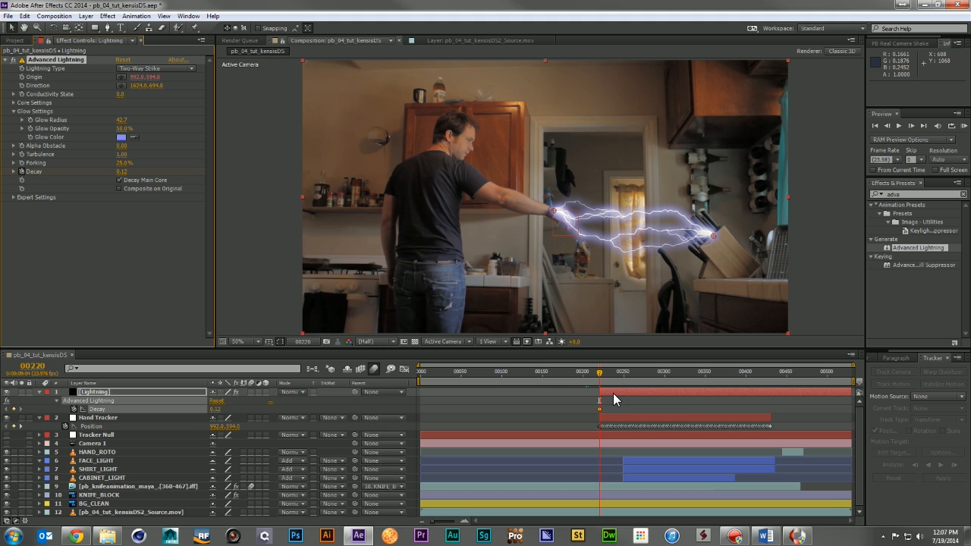
drag(599, 375, 624, 377)
drag(599, 409, 619, 409)
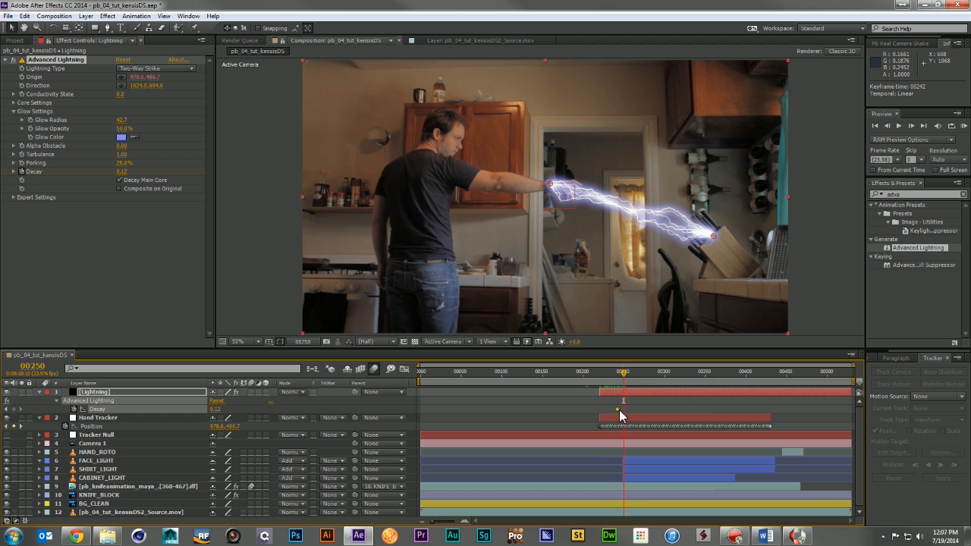
- Keyframe Decay at frame 220 with a value of about 4.2, high enough to shrink the bolt away
click(597, 372)
drag(121, 171, 317, 204)
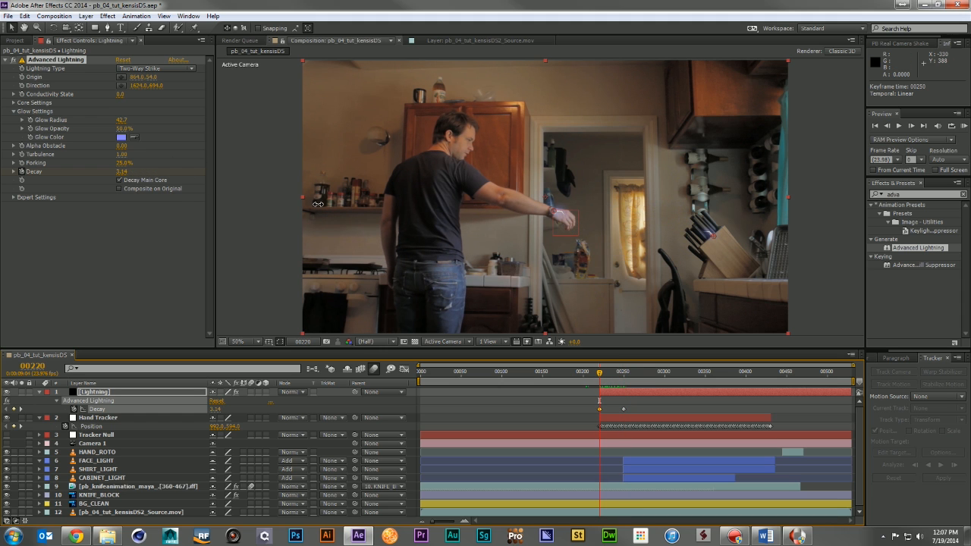
drag(501, 227, 387, 219)
- At frame 275, thin the lightning with a core radius of 1.1 and reduce its forking to 7%
drag(601, 370, 646, 383)
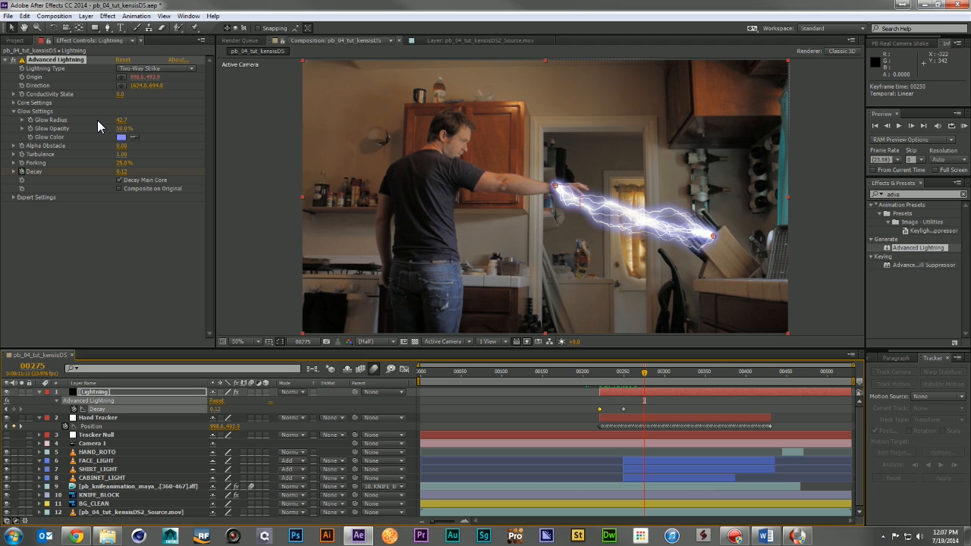
click(17, 103)
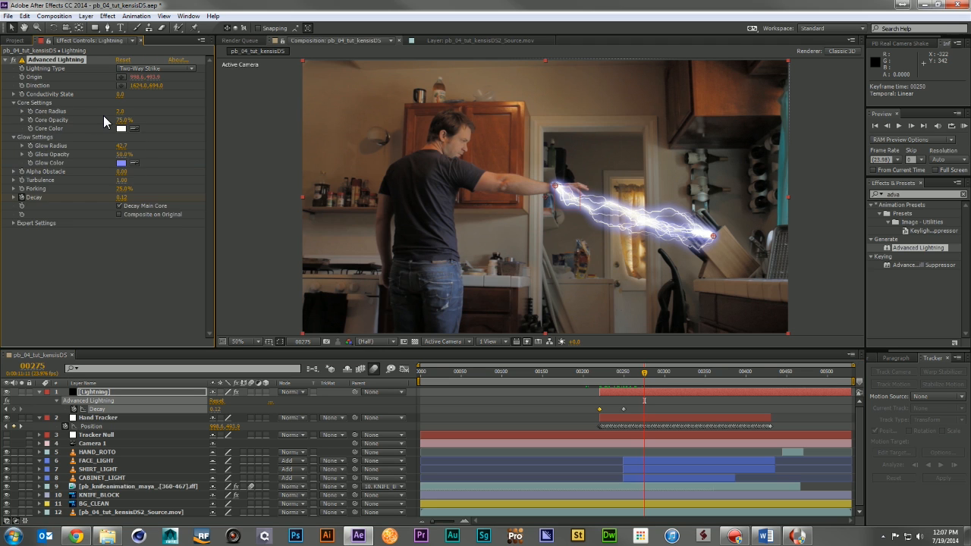
drag(125, 112, 83, 113)
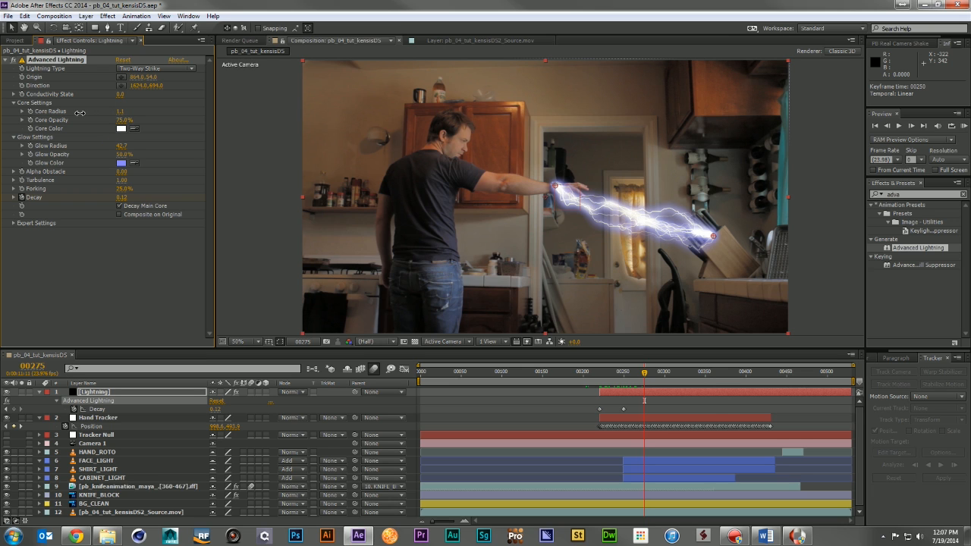
drag(120, 188, 109, 191)
- Keyframe the lightning's Direction at frame 357, then on the flying knife at frames 412 (1266, 416) and 431 (1184, 410)
drag(617, 374, 710, 371)
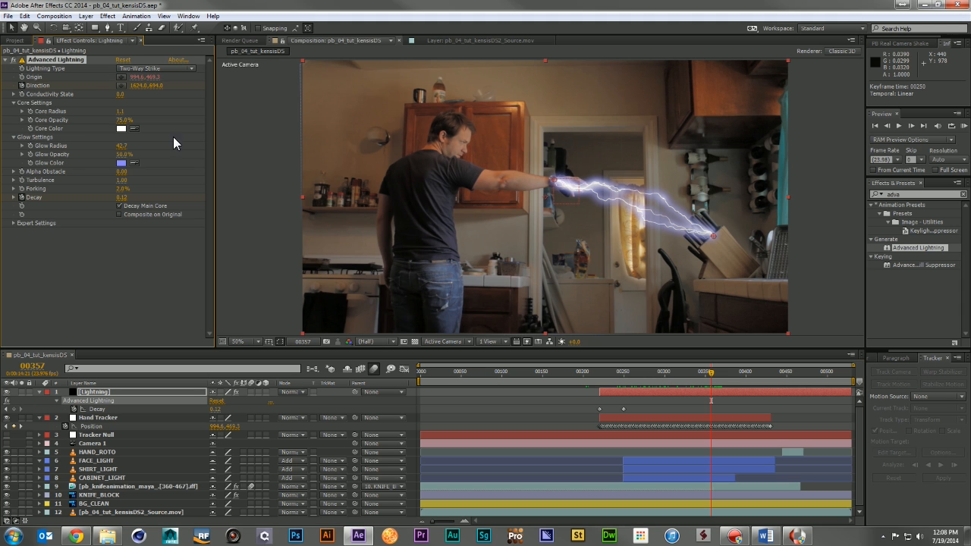
key(u)
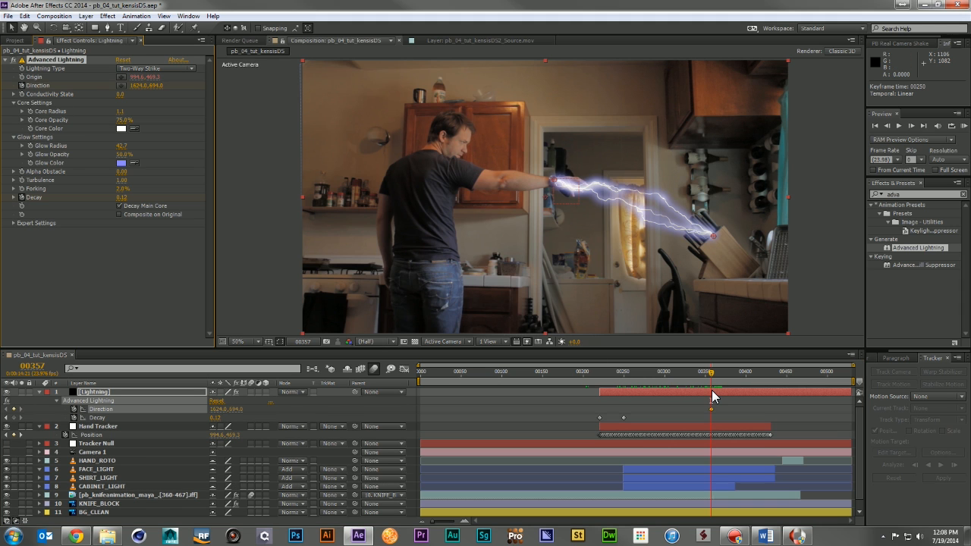
drag(712, 375, 757, 378)
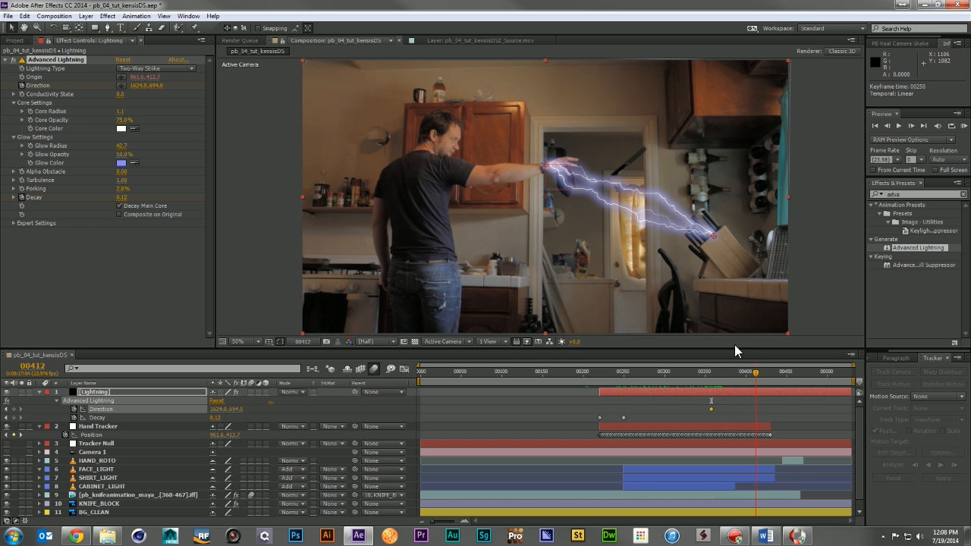
drag(713, 237, 622, 166)
drag(765, 376, 770, 376)
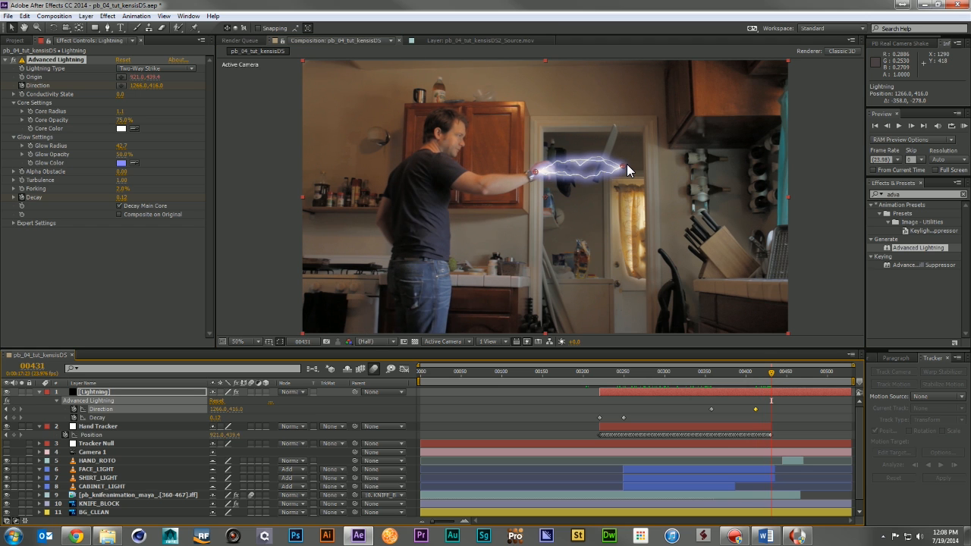
drag(623, 166, 603, 162)
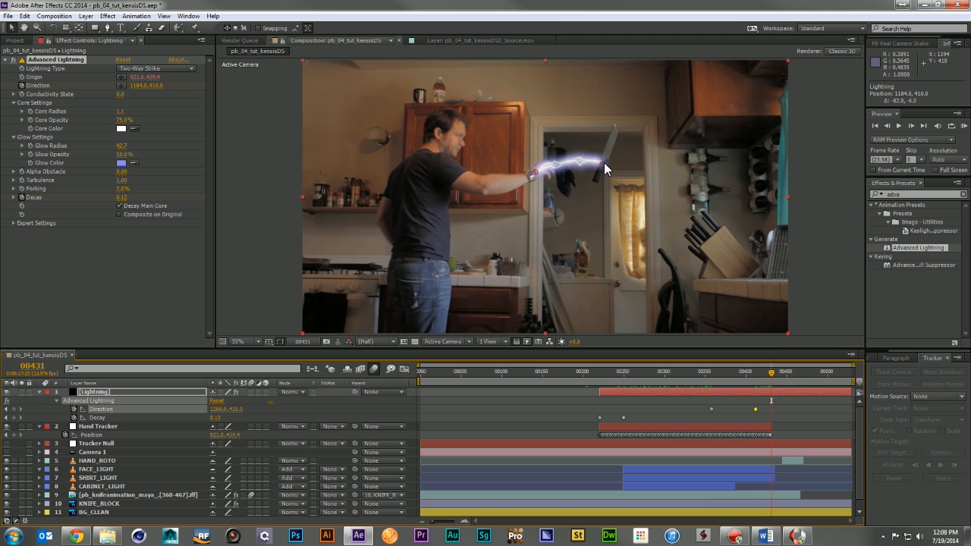
- Add Direction keyframes on the knife handle at frames 386, 377 and 370, plus one between 386 and 412
drag(772, 375, 734, 369)
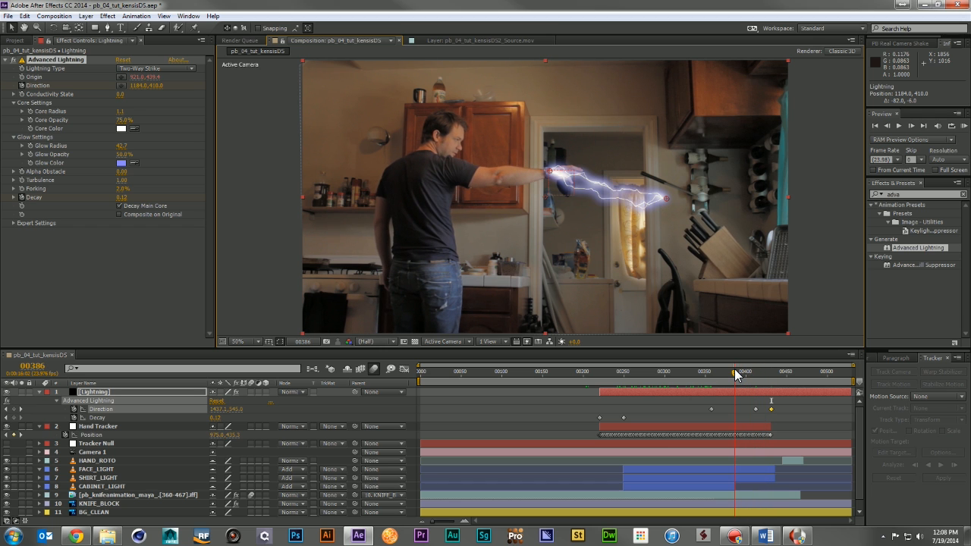
drag(666, 199, 653, 174)
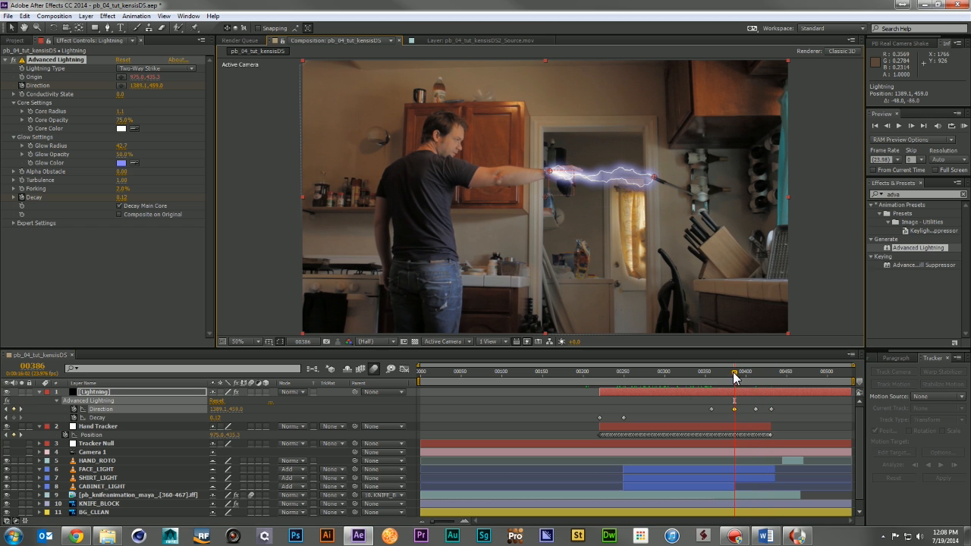
drag(732, 372, 726, 372)
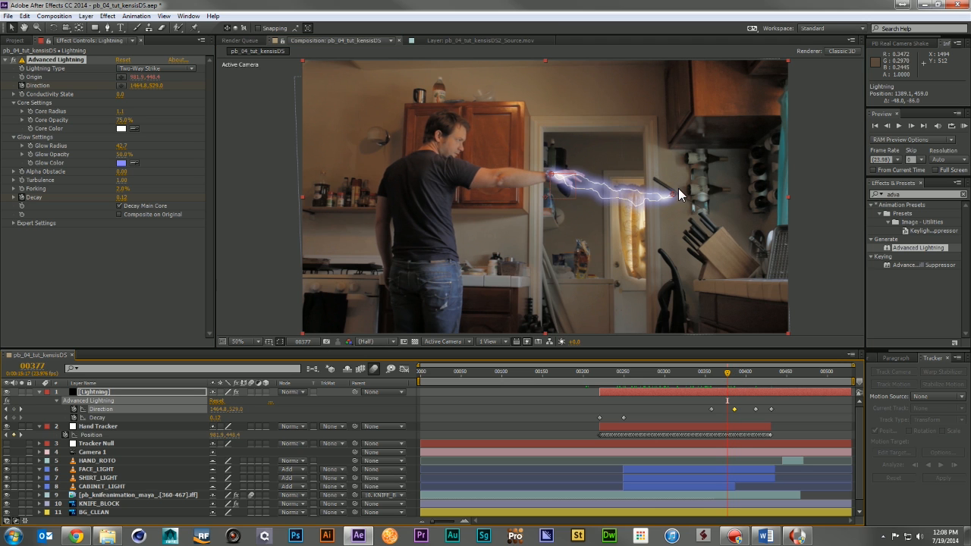
drag(669, 193, 662, 187)
drag(725, 372, 720, 372)
drag(684, 200, 688, 199)
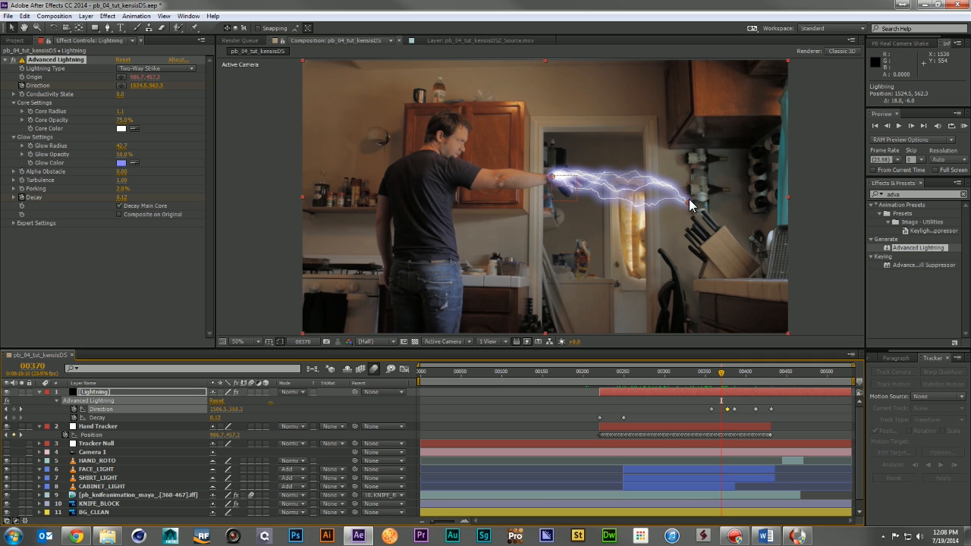
drag(716, 372, 744, 385)
drag(637, 168, 628, 182)
- Keyframe Decay at 0.12 on frame 415 and 4.38 on frame 432, and collapse the Lightning and Hand Tracker layers
mouse_move(746, 370)
mouse_down()
mouse_move(775, 376)
mouse_move(753, 377)
mouse_up()
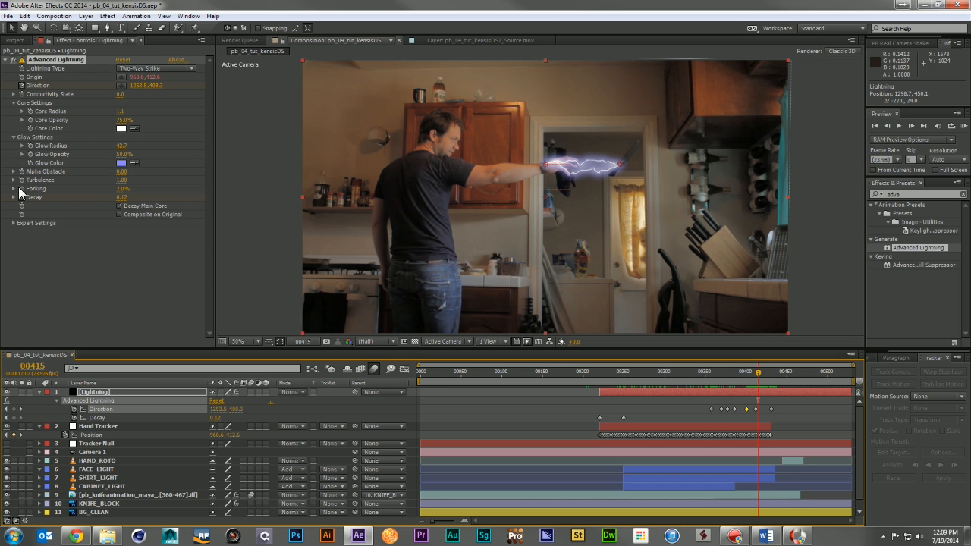
click(12, 417)
drag(759, 369, 772, 372)
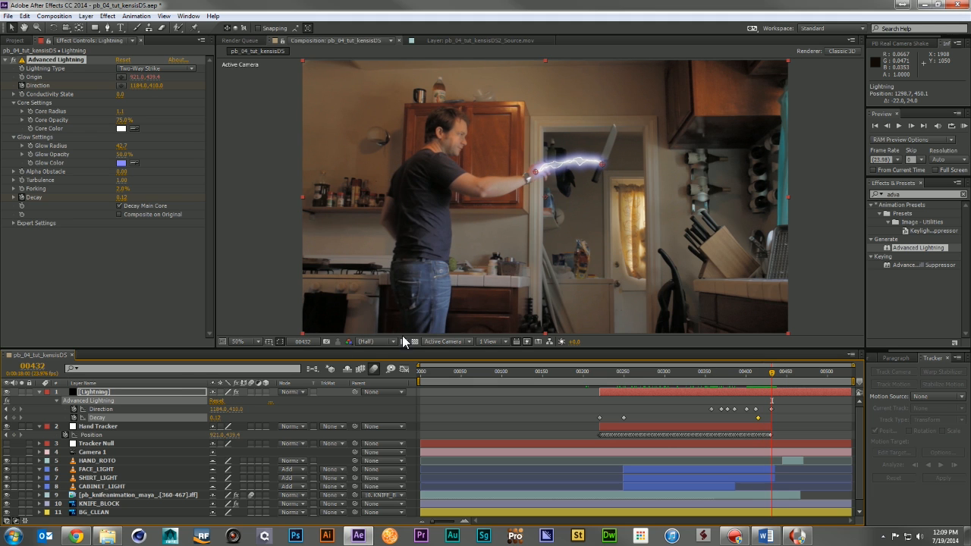
drag(215, 417, 303, 418)
drag(389, 425, 440, 427)
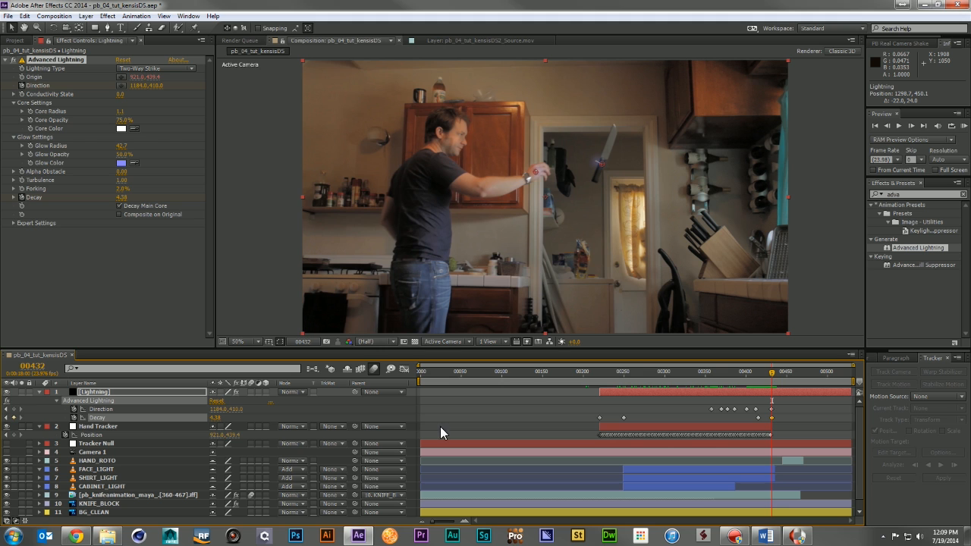
click(40, 392)
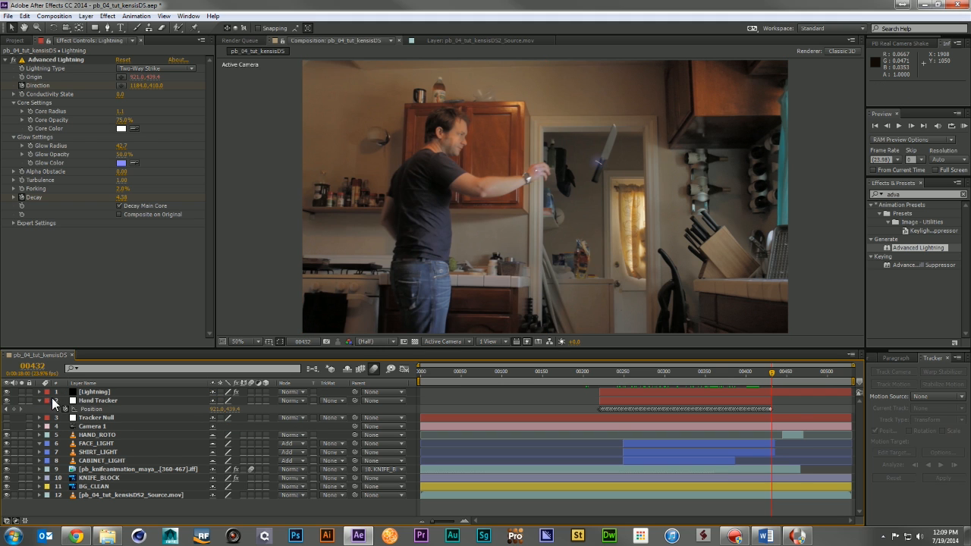
click(41, 400)
- Preview from frame 220 with the work area starting there, and trim the Lightning layer's end to frame 430
click(600, 371)
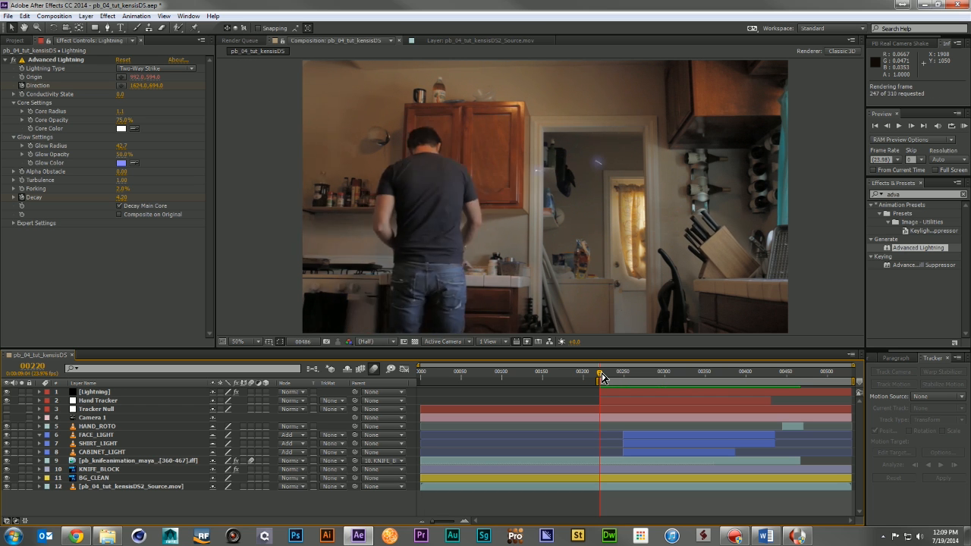
click(771, 368)
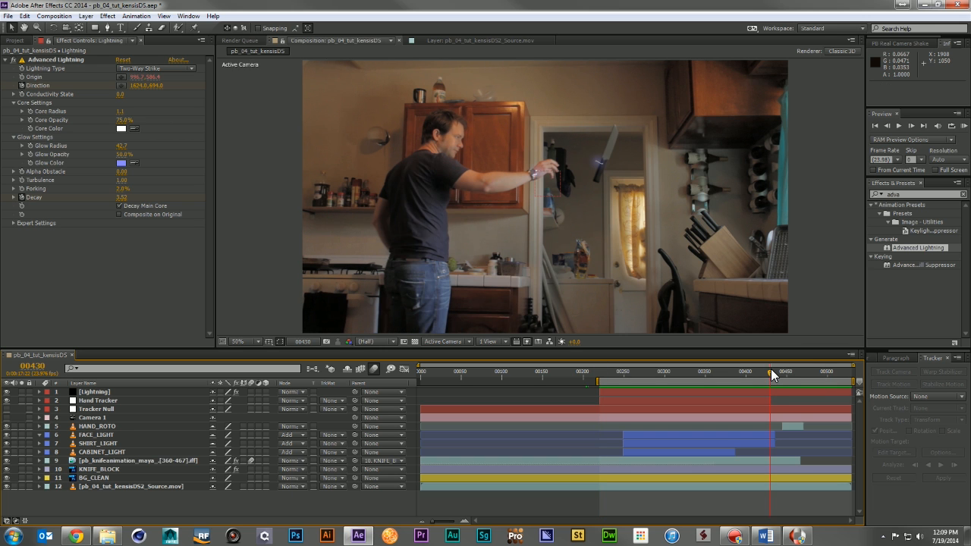
click(774, 391)
key(alt+bracketright)
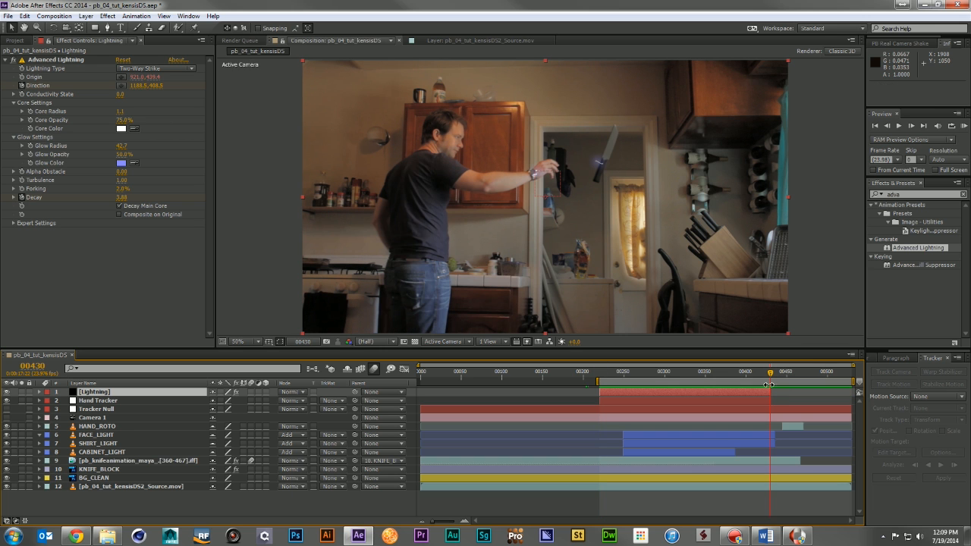
- Play a RAM preview of the animated lightning and extend the work area back to frame 0
key(KP_0)
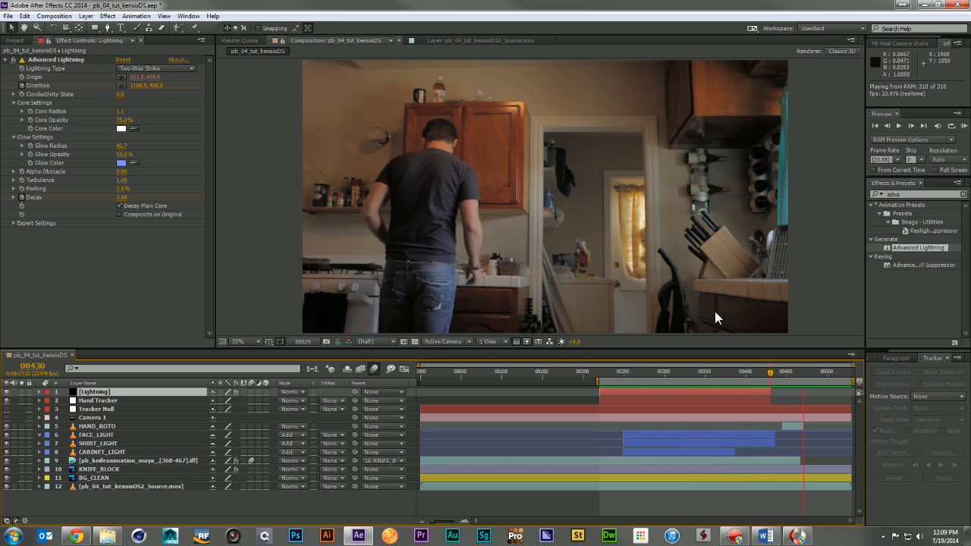
key(space)
drag(597, 380, 420, 381)
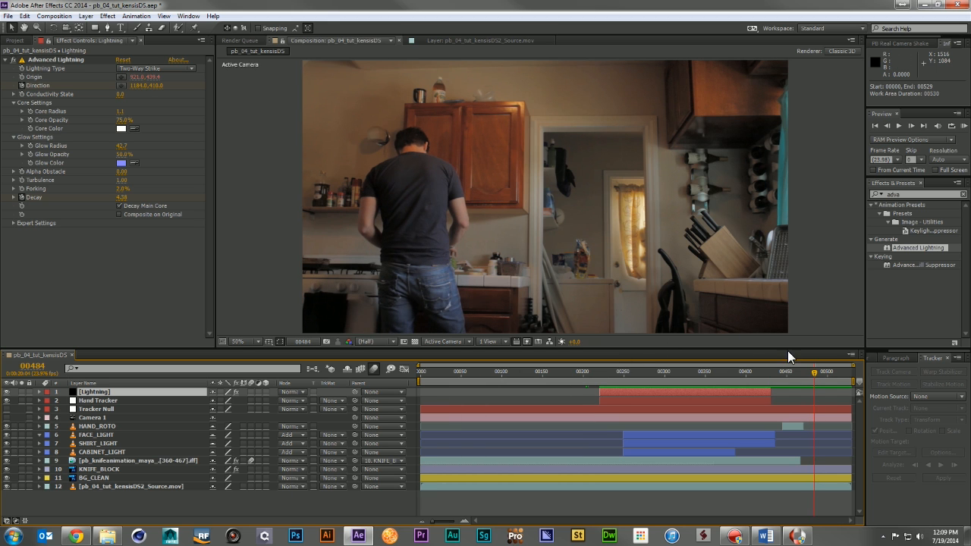
- With the playhead at frame 332, create a new full-size black solid named OF on top of all layers
drag(600, 378, 690, 370)
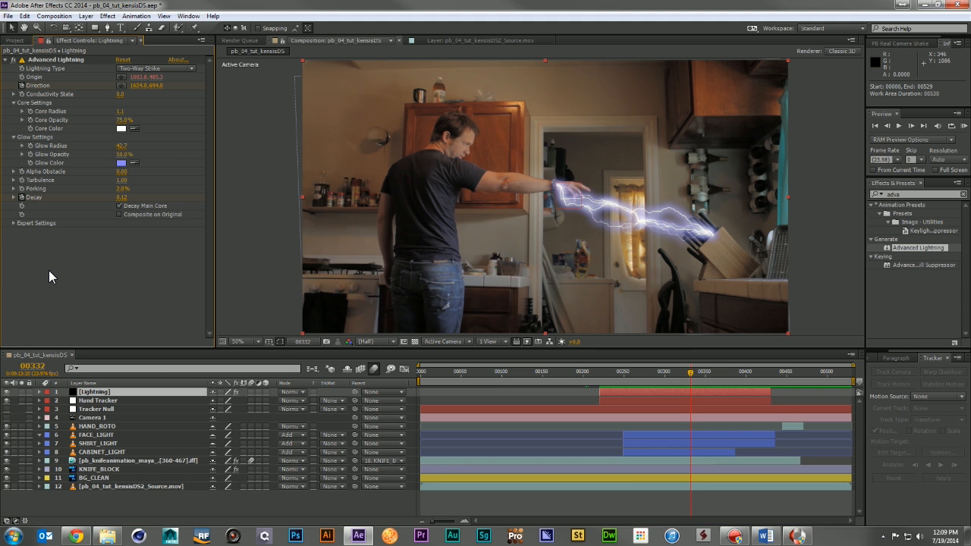
click(124, 496)
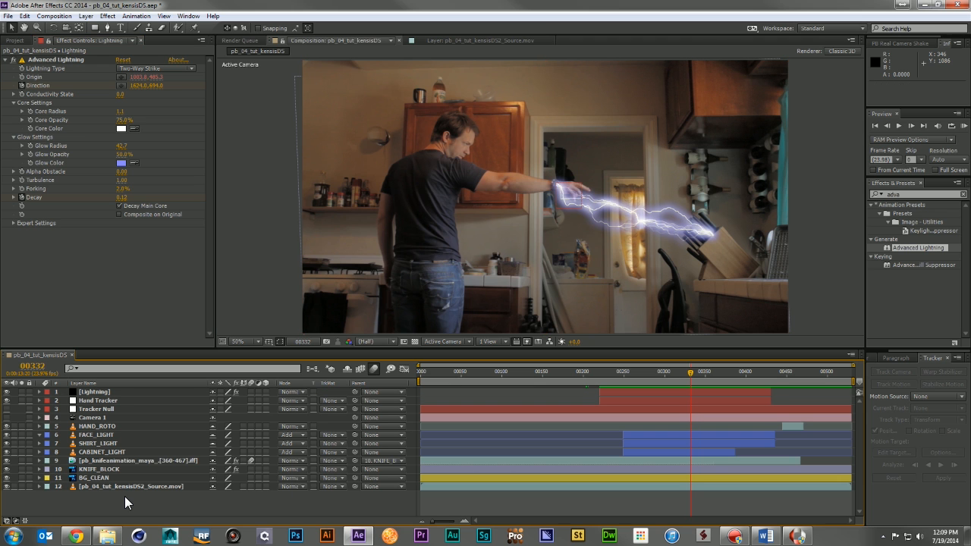
key(ctrl+y)
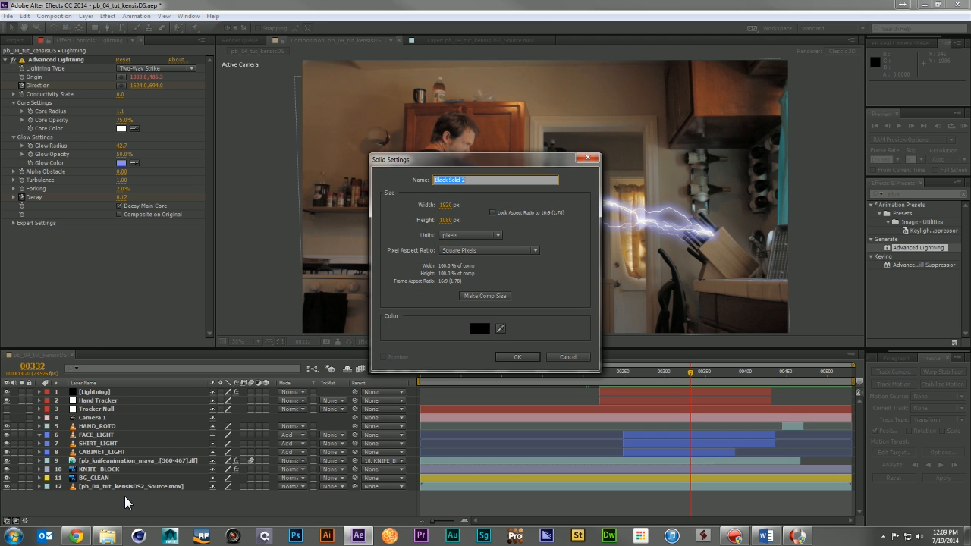
text(OF)
key(Return)
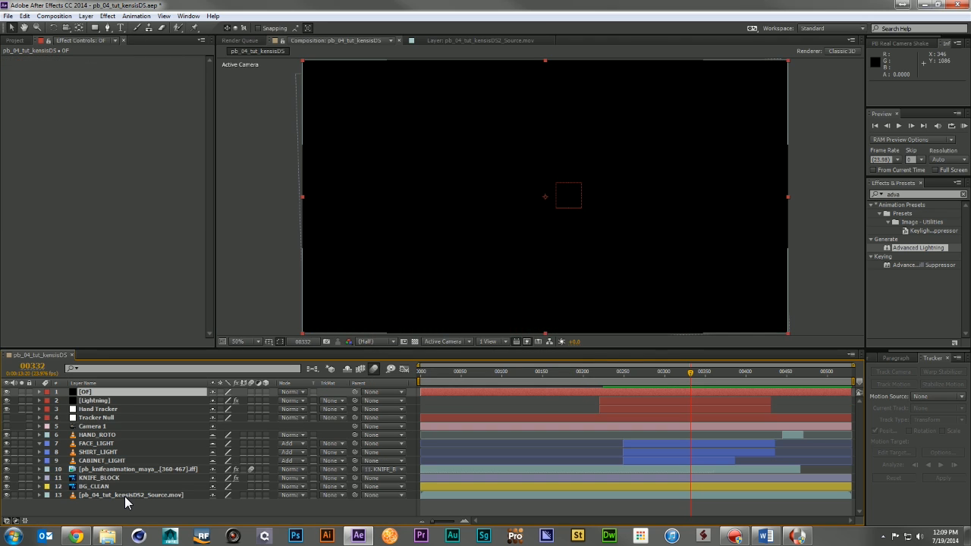
- Find the Optical Flares effect, apply it to the OF solid, and set the layer's blending mode to Screen
click(910, 194)
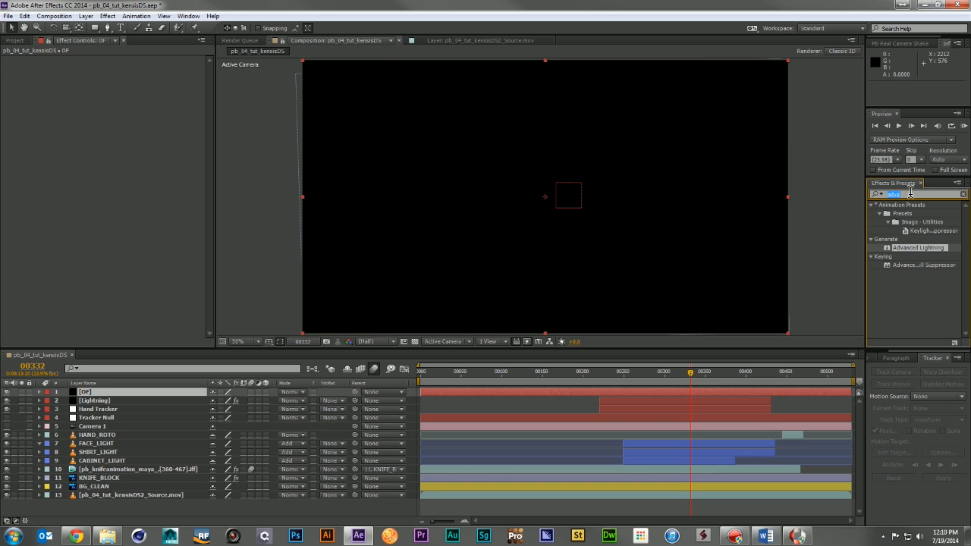
text(optical)
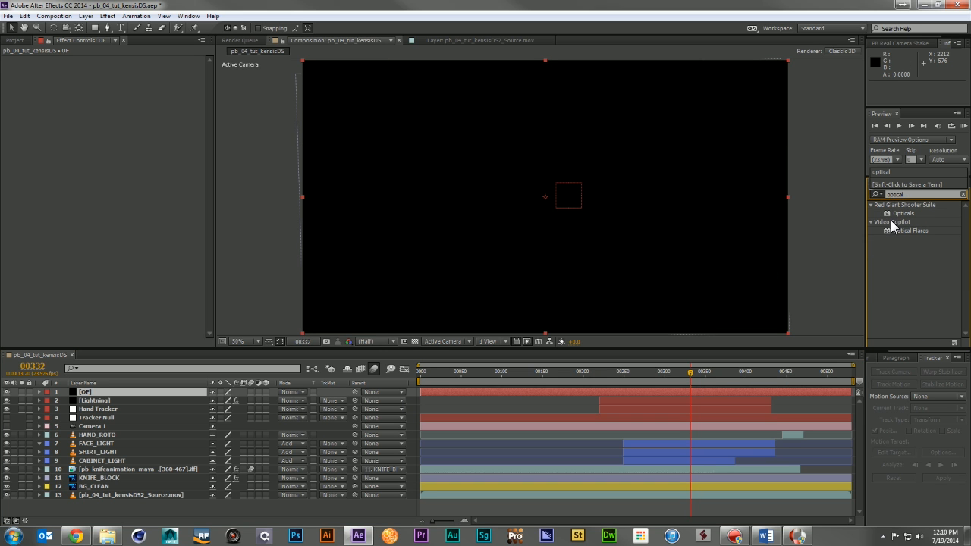
drag(888, 235, 127, 389)
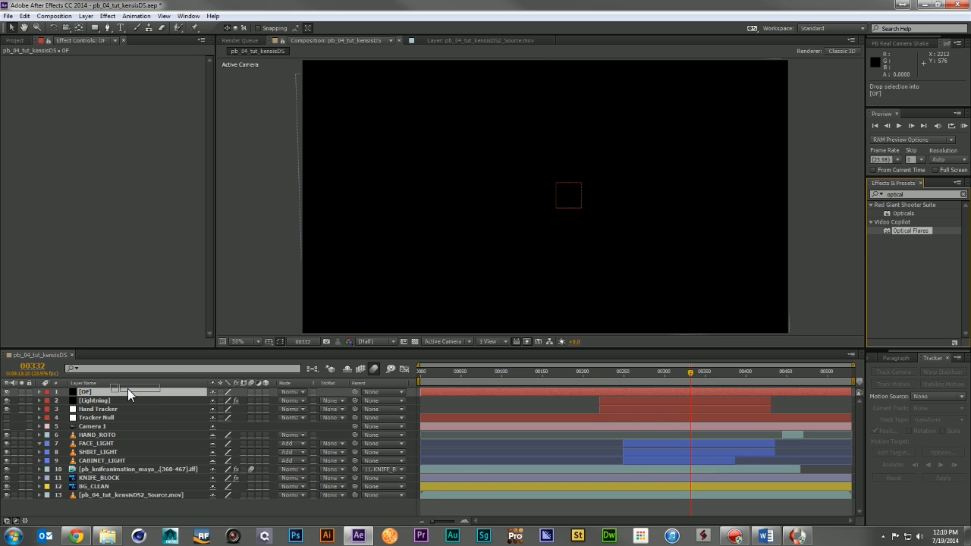
click(294, 391)
click(332, 209)
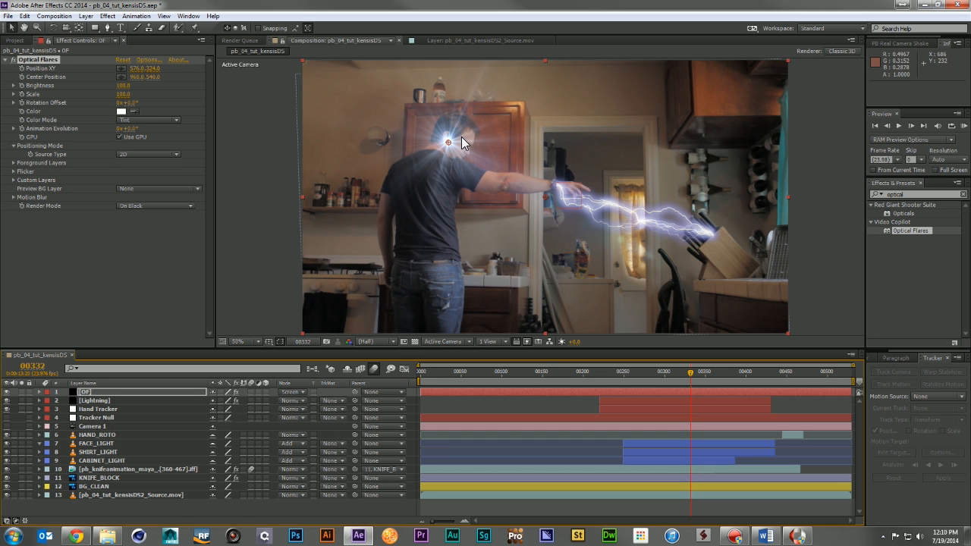
- Reveal the Hand Tracker layer's position and the OF layer's Optical Flares properties, and enlarge the timeline to show both
click(94, 409)
key(p)
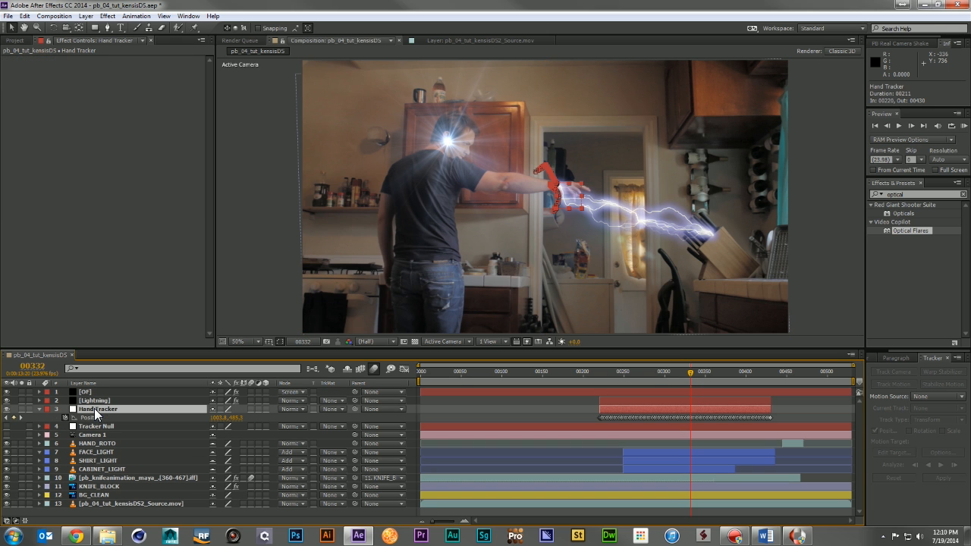
click(91, 391)
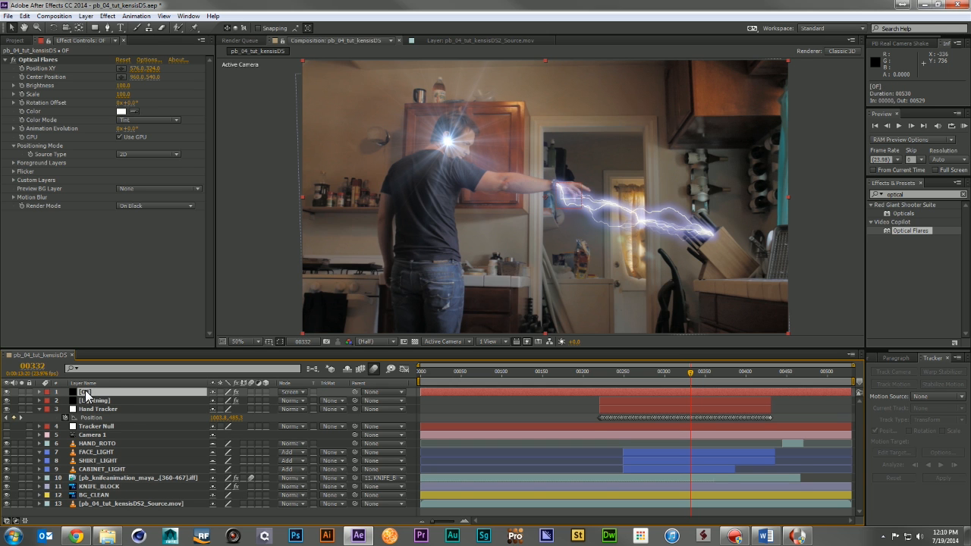
key(e)
click(54, 401)
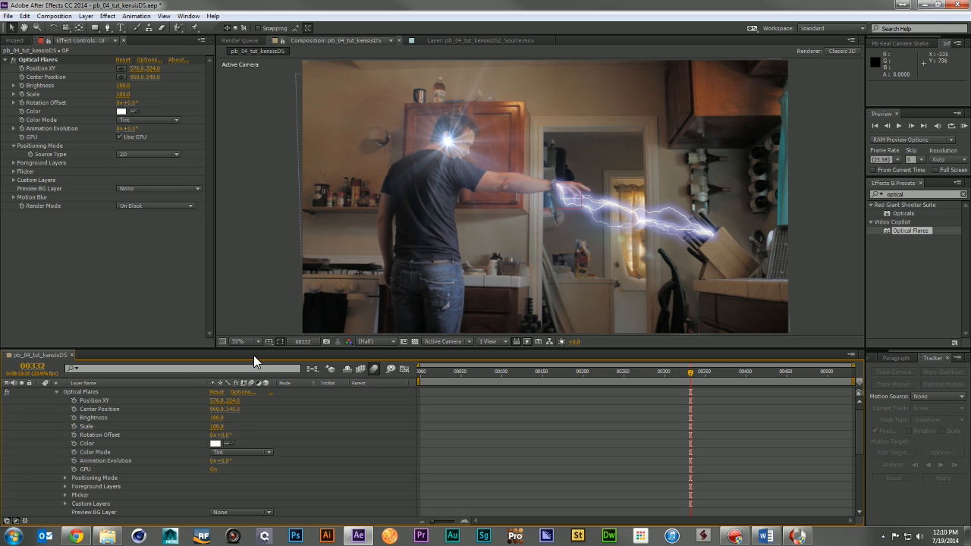
drag(259, 350, 259, 271)
- Link the flare's Position XY directly to the Hand Tracker's position with an expression and check it at other frames
alt+click(73, 330)
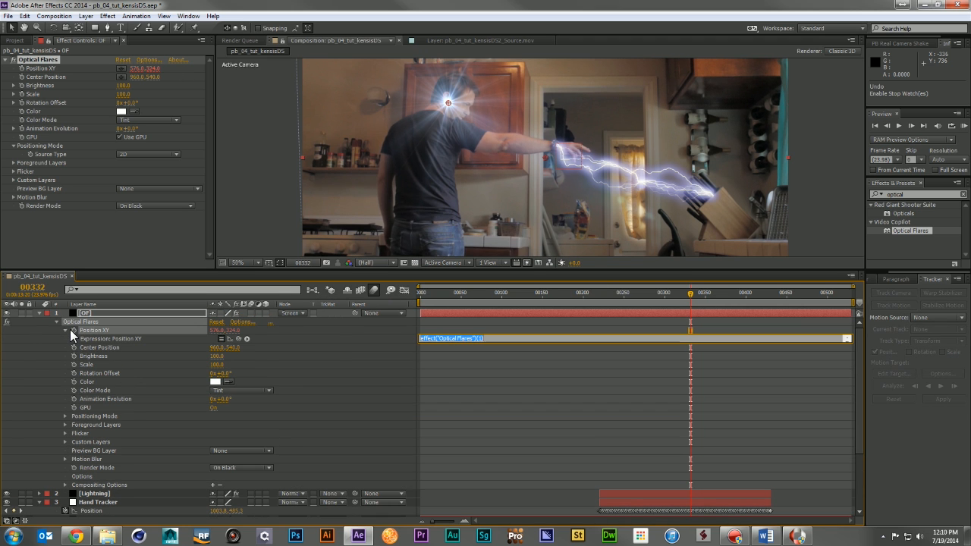
drag(237, 339, 111, 505)
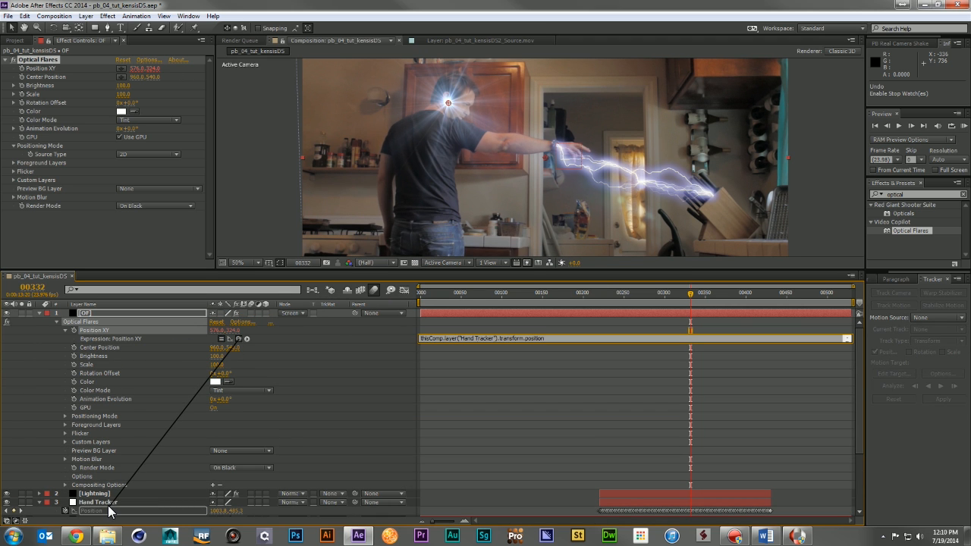
click(52, 345)
drag(637, 297, 696, 297)
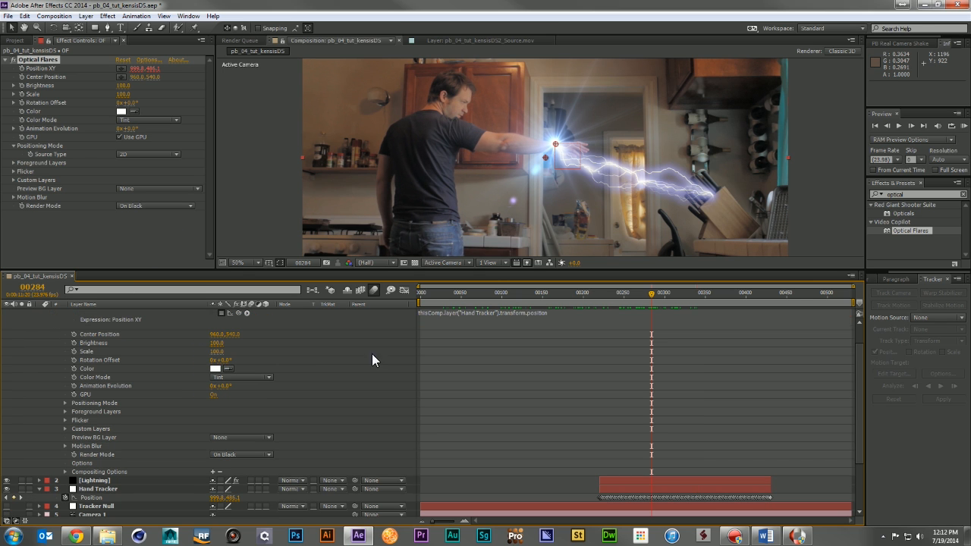
- Delete the expression on the flare's Position XY
scroll(470, 338, up, 2)
click(572, 350)
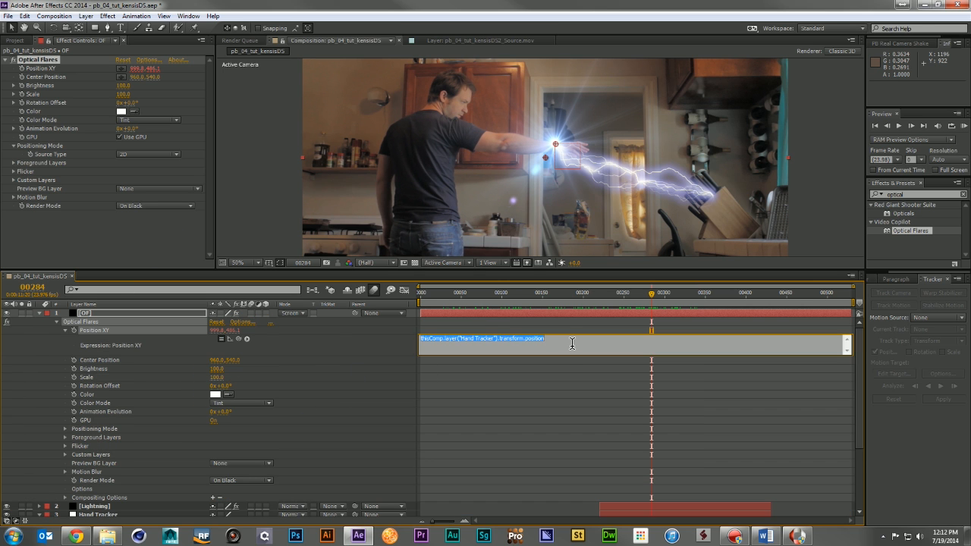
key(BackSpace)
click(390, 339)
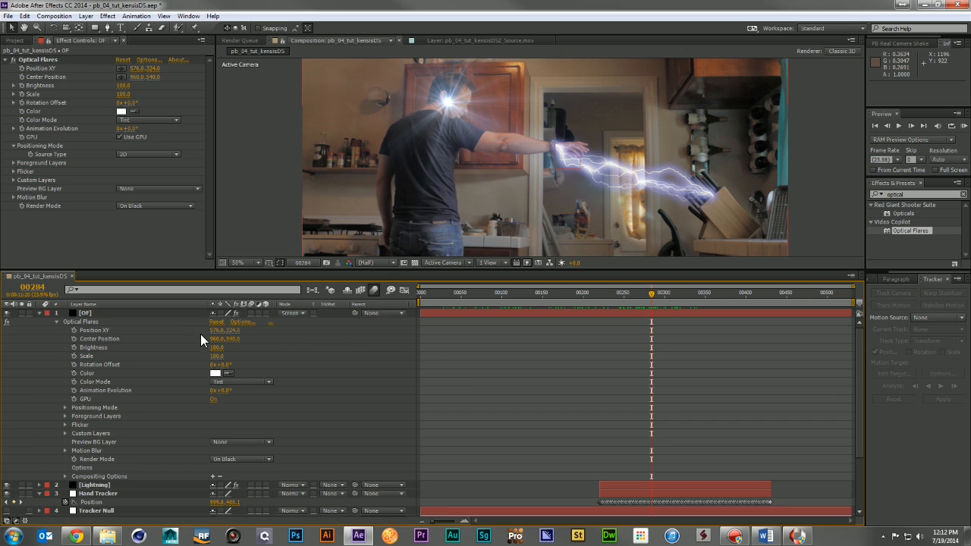
- Start a new Position XY expression with the lines "x =", "y =" and "[x,y]"
alt+click(73, 331)
text(x =)
key(Return)
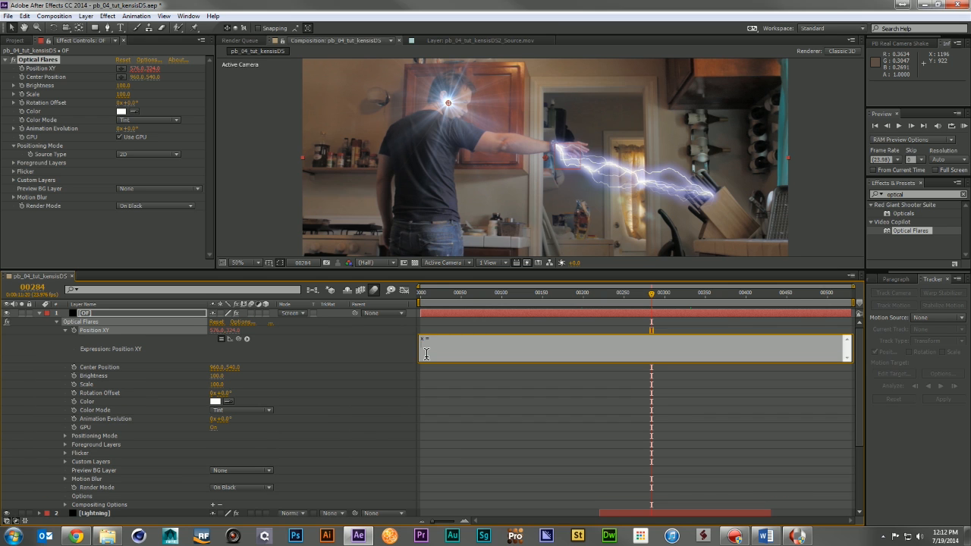
text(y =)
key(Return)
text([)
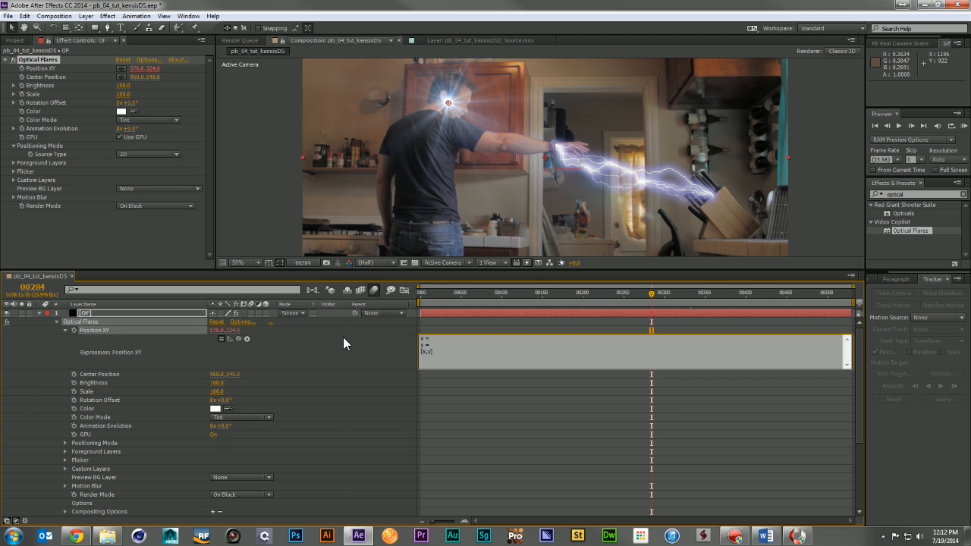
- Set x in the Position XY expression to thisComp.layer("Hand Tracker").transform.position[0] and end the line with a semicolon
drag(238, 335, 218, 461)
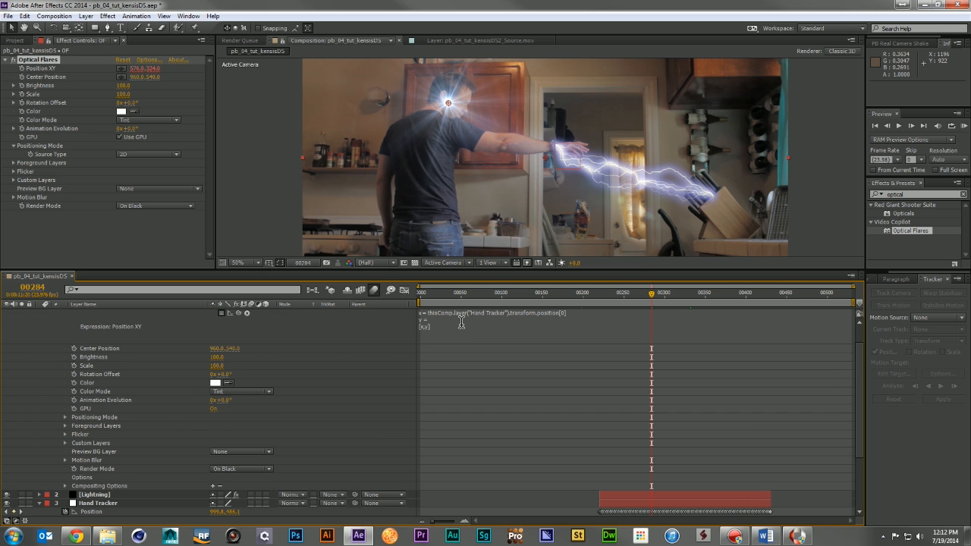
click(463, 326)
click(615, 291)
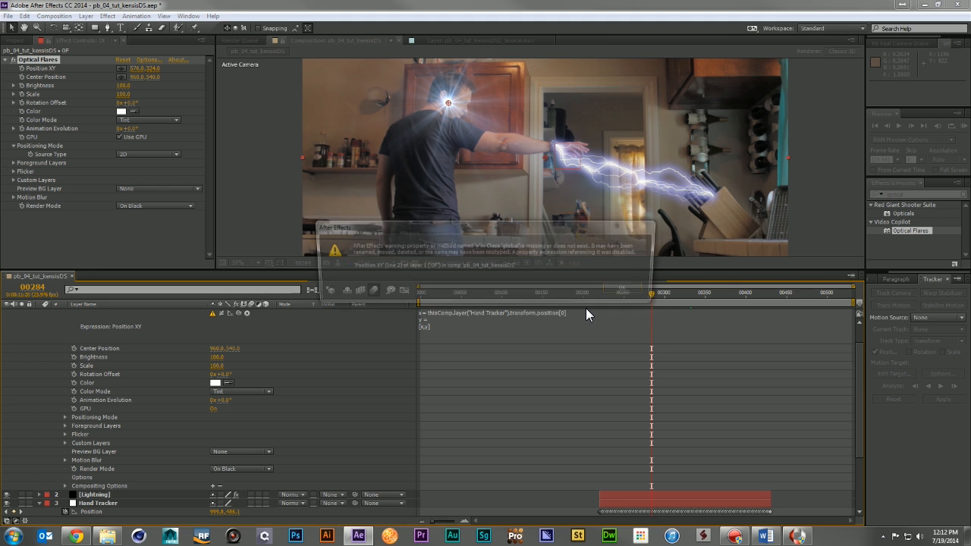
click(635, 291)
click(590, 314)
click(593, 317)
text(;)
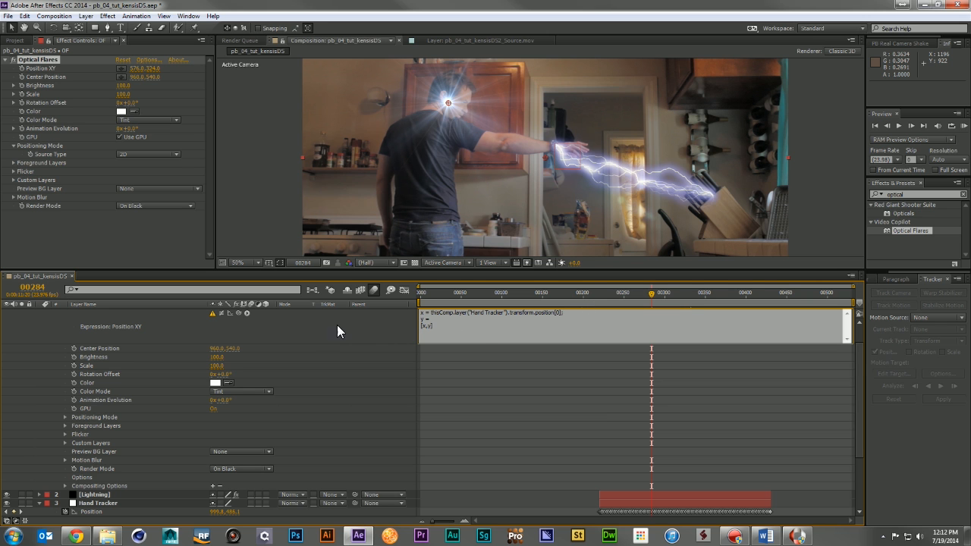
- Set y in the expression to thisComp.layer("Hand Tracker").transform.position[1], end it with a semicolon, and check the flare at frame 276
drag(238, 311, 234, 479)
click(578, 322)
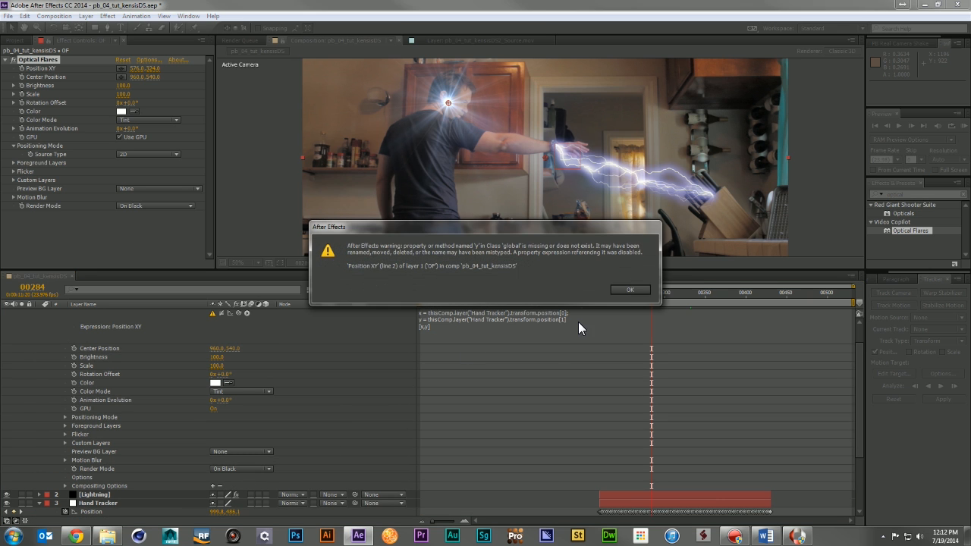
click(629, 289)
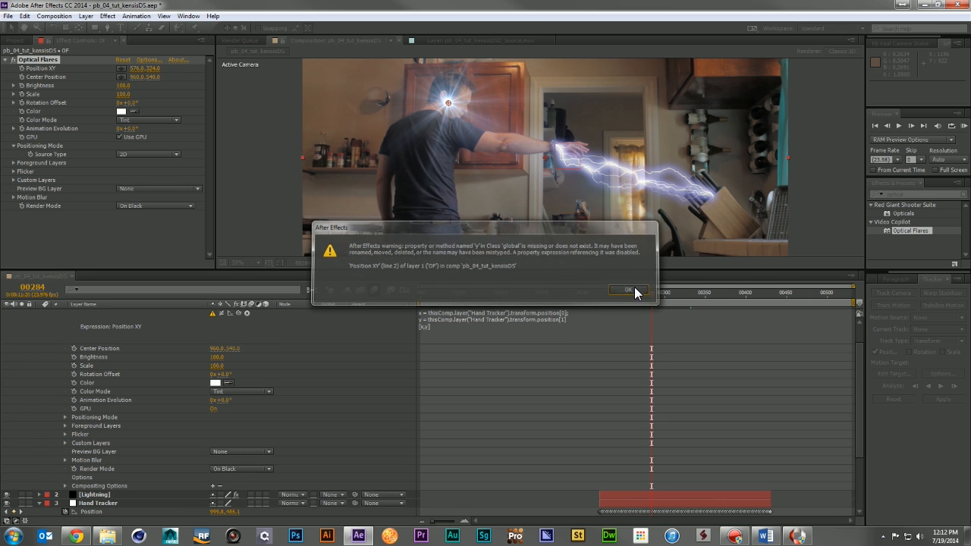
click(634, 289)
click(584, 319)
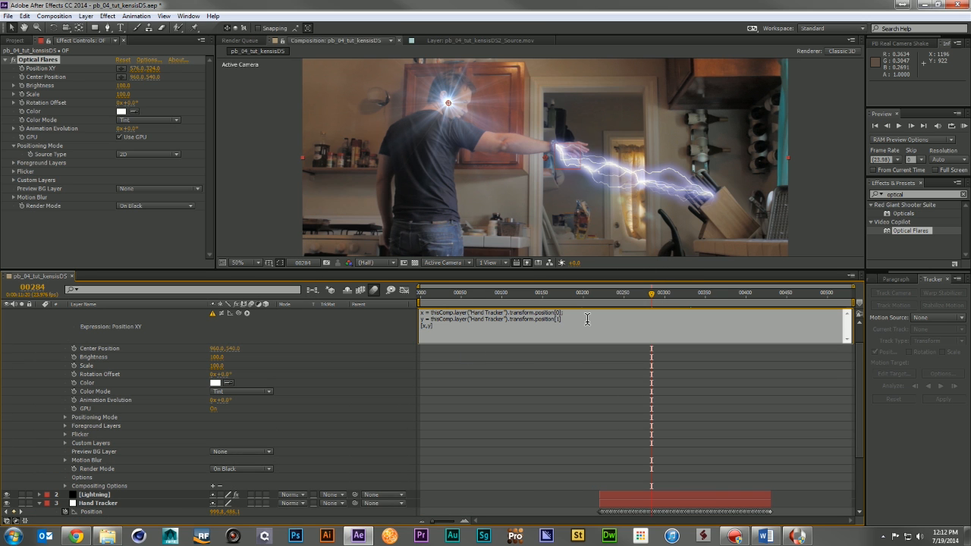
text(;)
click(385, 324)
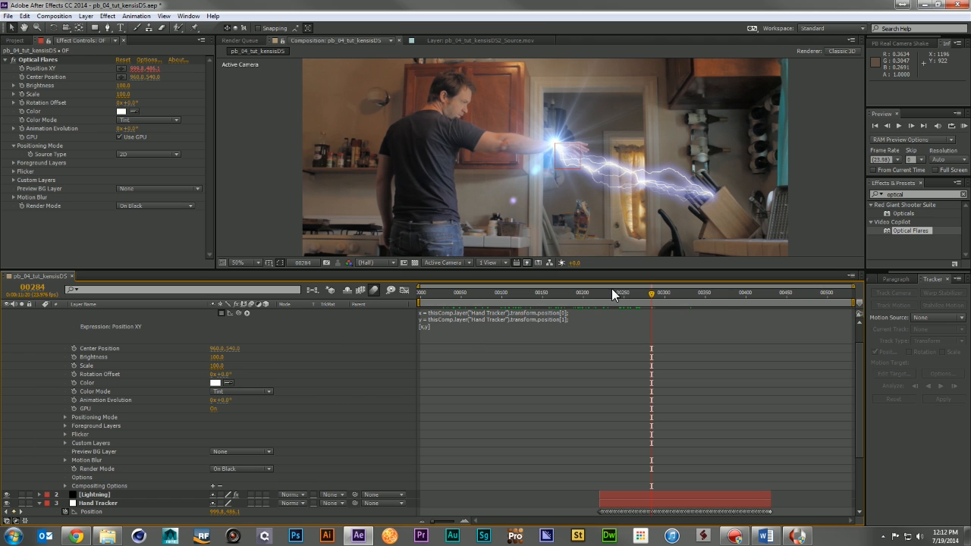
drag(618, 291, 643, 299)
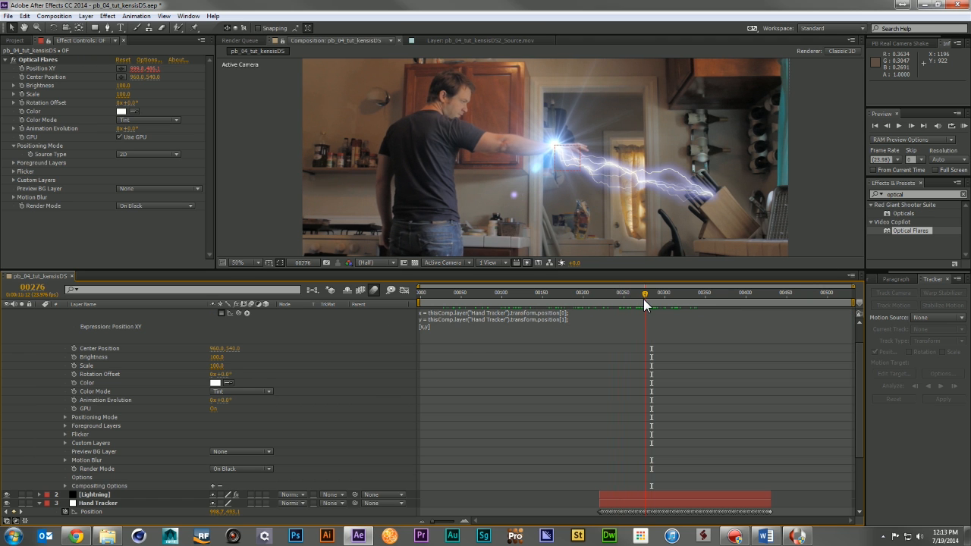
- Offset the flare horizontally by changing the expression's last line to [x+50,y], and check it at frame 234
scroll(432, 322, up, 2)
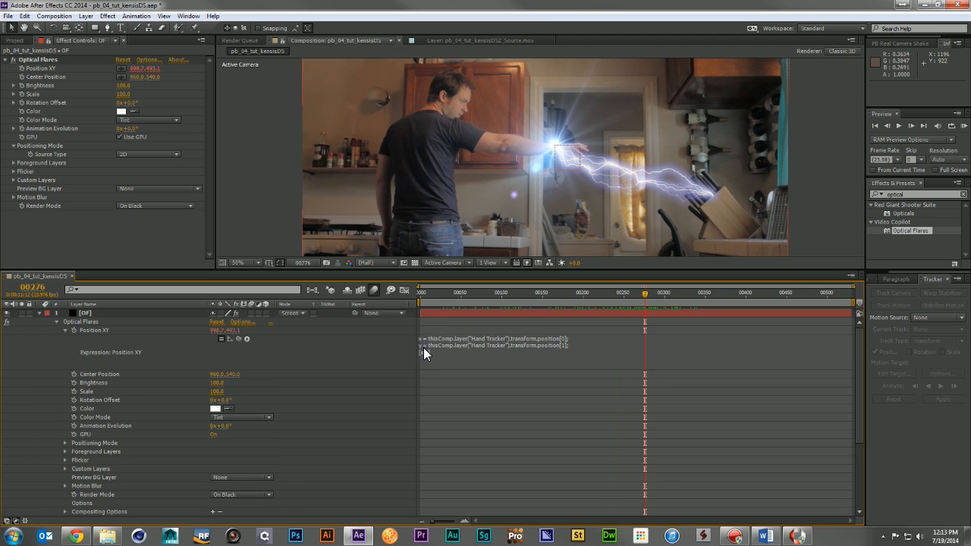
click(423, 347)
click(453, 366)
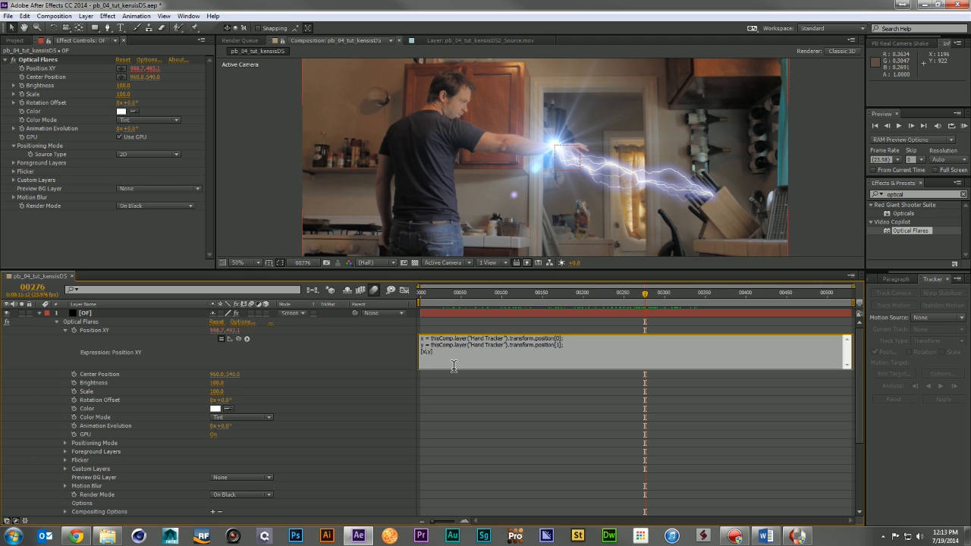
text(+50)
click(353, 347)
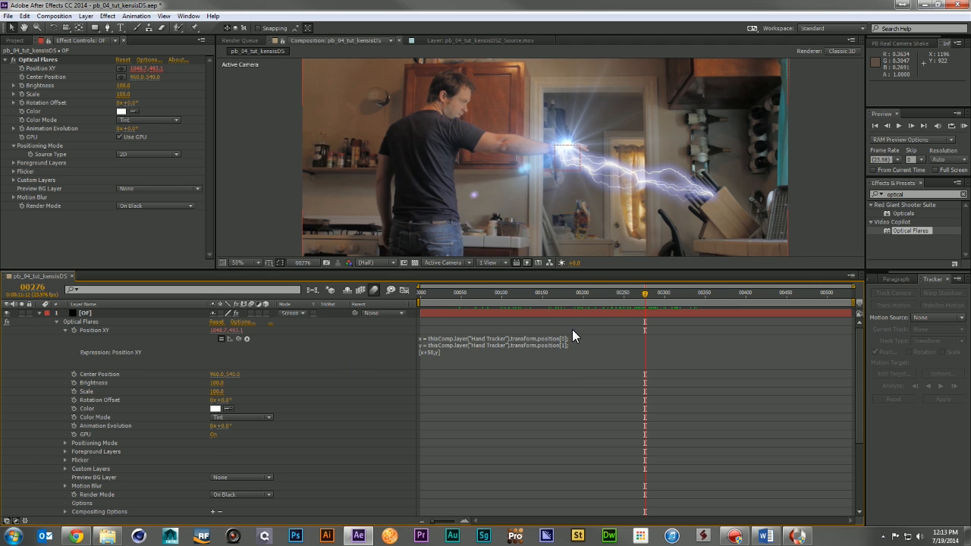
drag(644, 294, 610, 302)
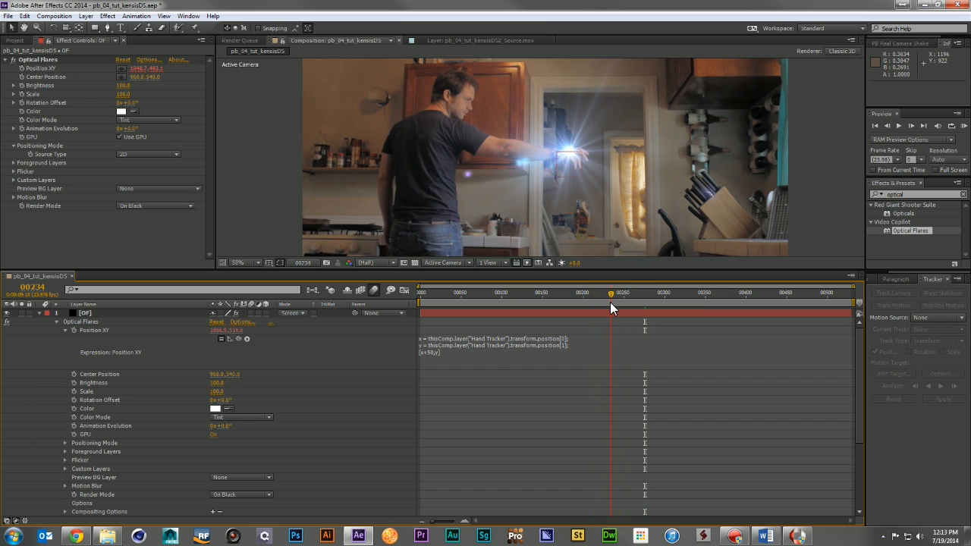
- Offset the flare vertically by changing the expression's last line to [x+50,y+10], and check it at frame 265
click(441, 351)
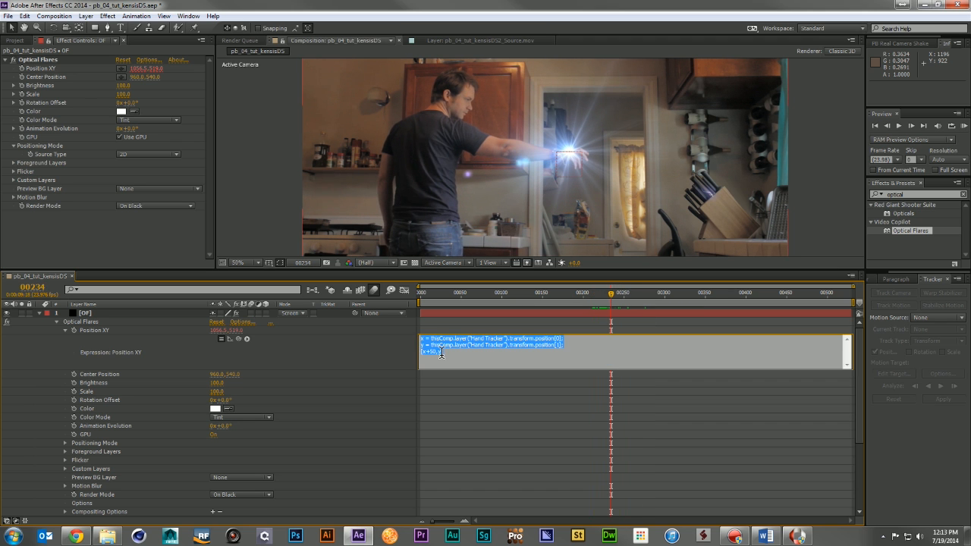
click(492, 362)
text(y+10])
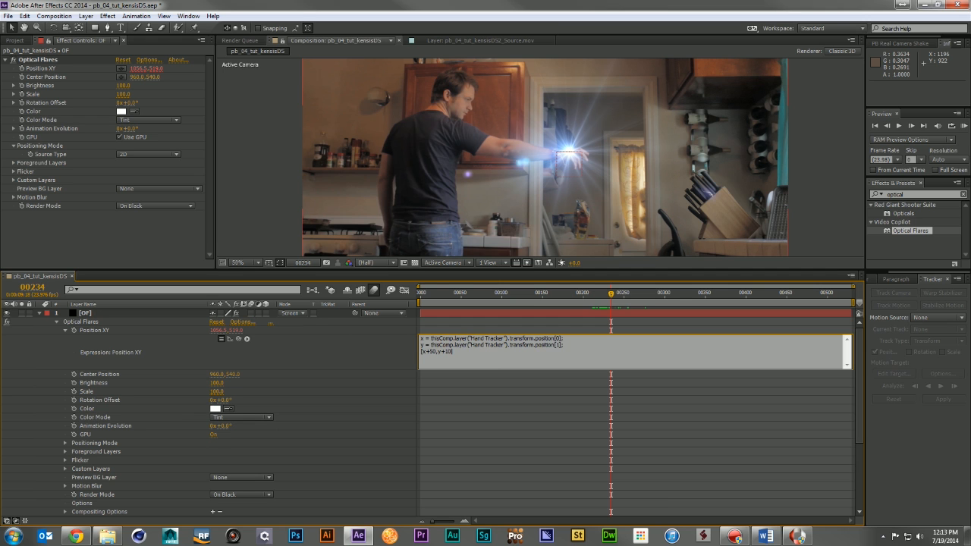
click(391, 350)
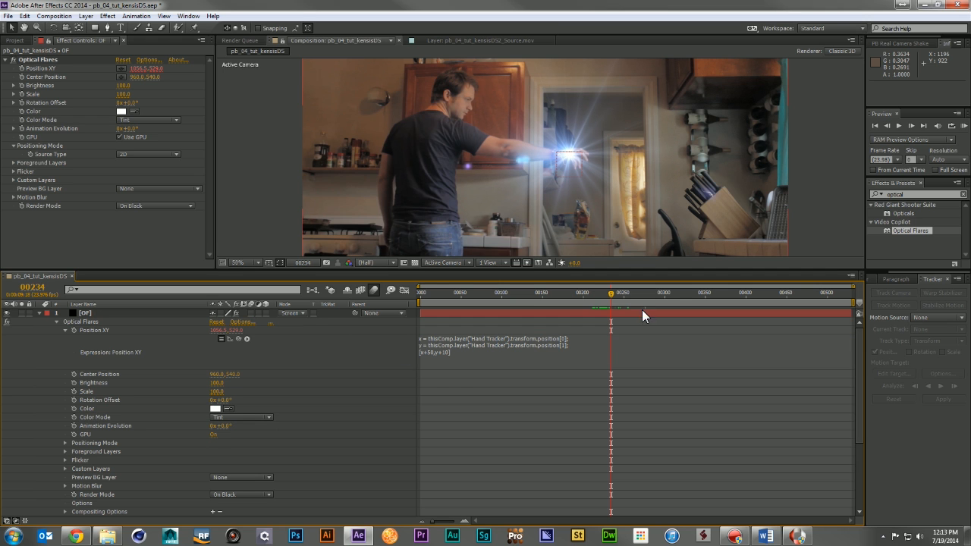
drag(609, 301, 636, 308)
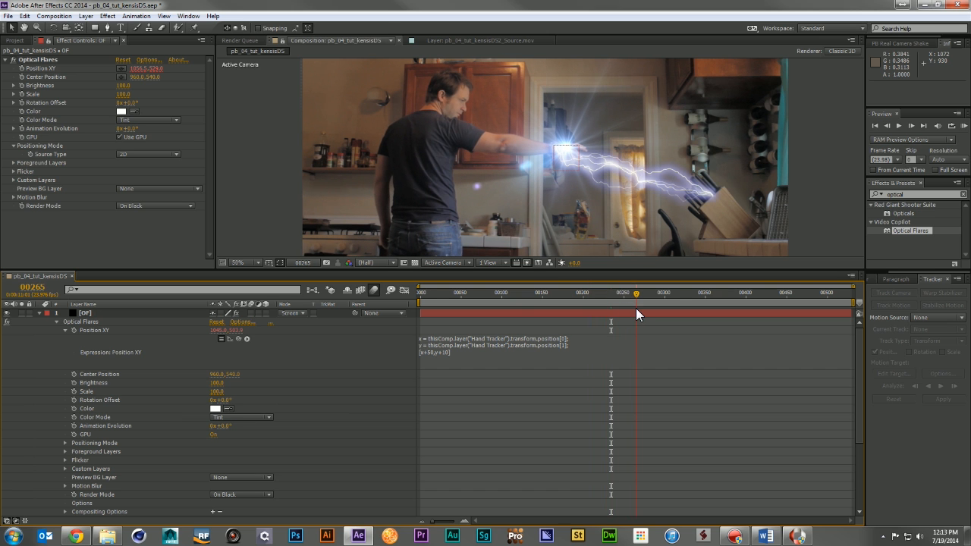
- Collapse the OF and Hand Tracker layer properties and shrink the timeline to enlarge the composition view
click(65, 331)
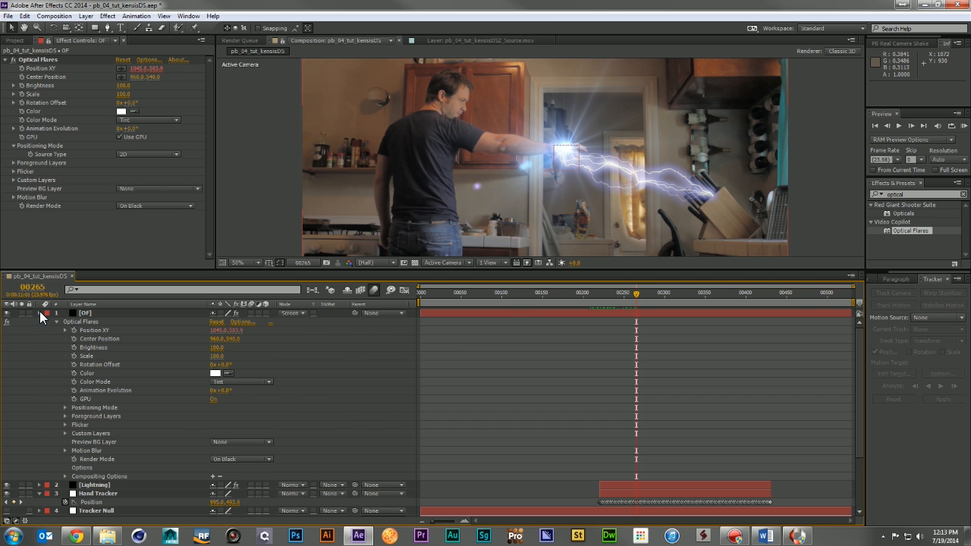
click(40, 312)
click(40, 330)
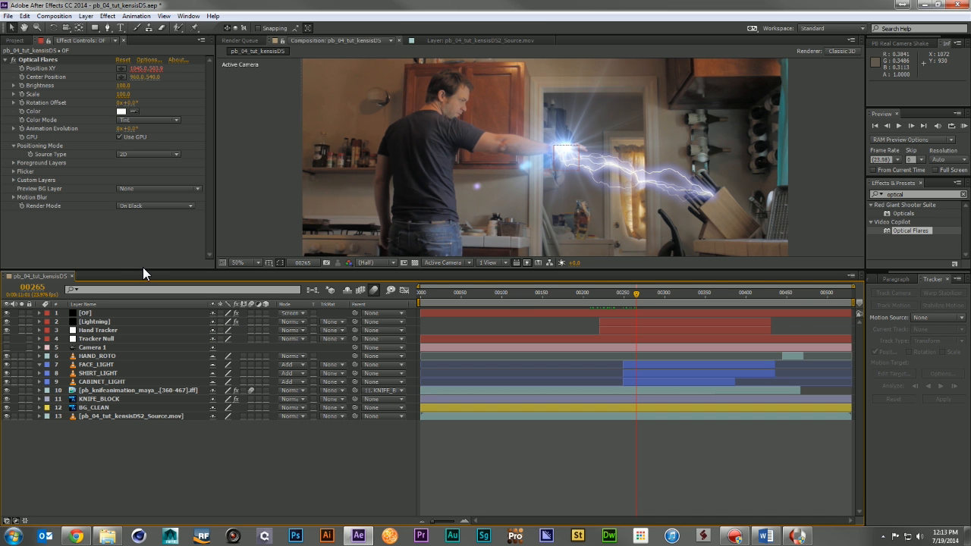
drag(143, 272, 142, 353)
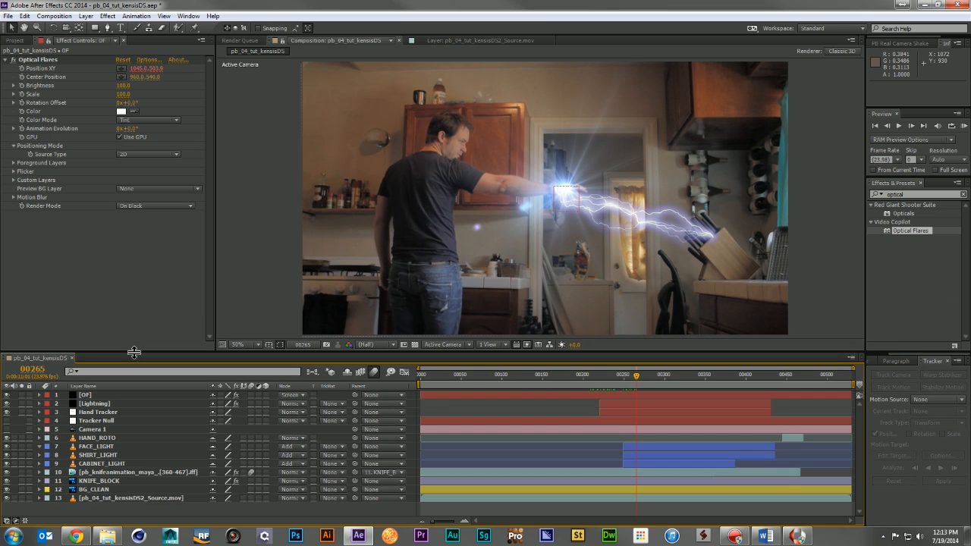
- Open the Optical Flares options and load the Beam preset from the Light preset folder
click(149, 59)
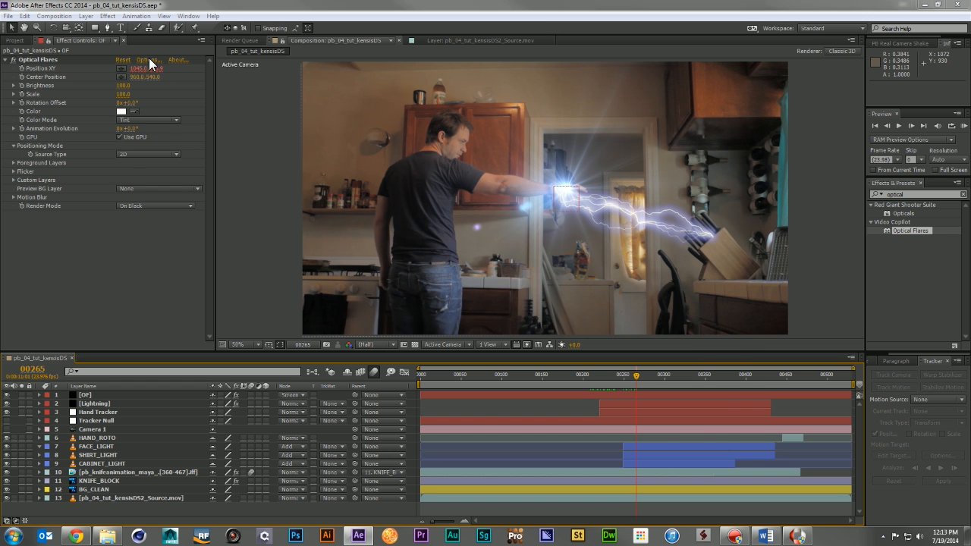
click(667, 325)
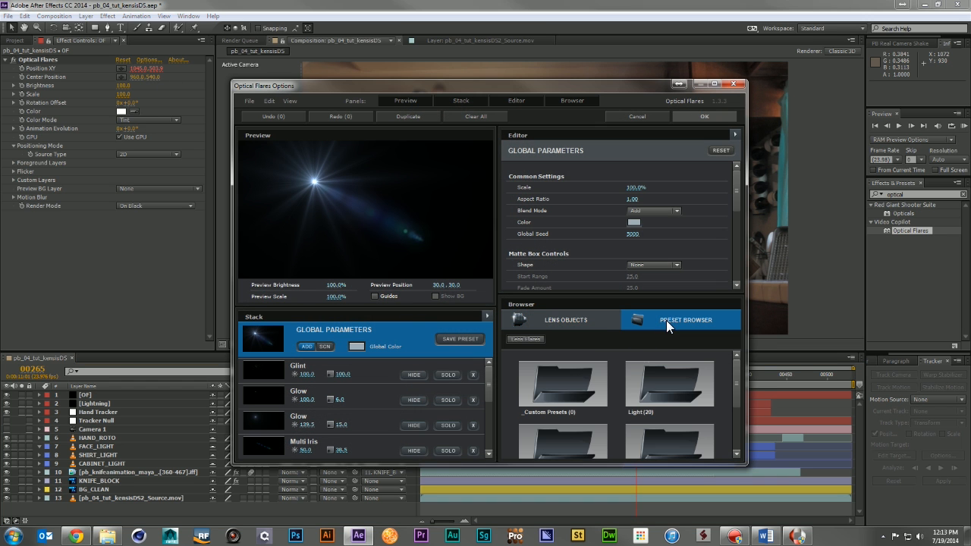
double_click(654, 382)
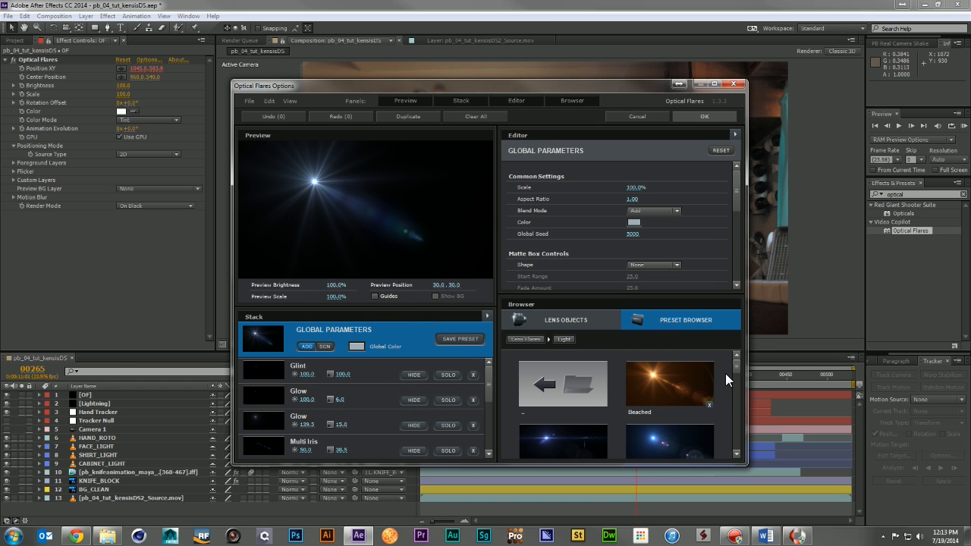
click(590, 358)
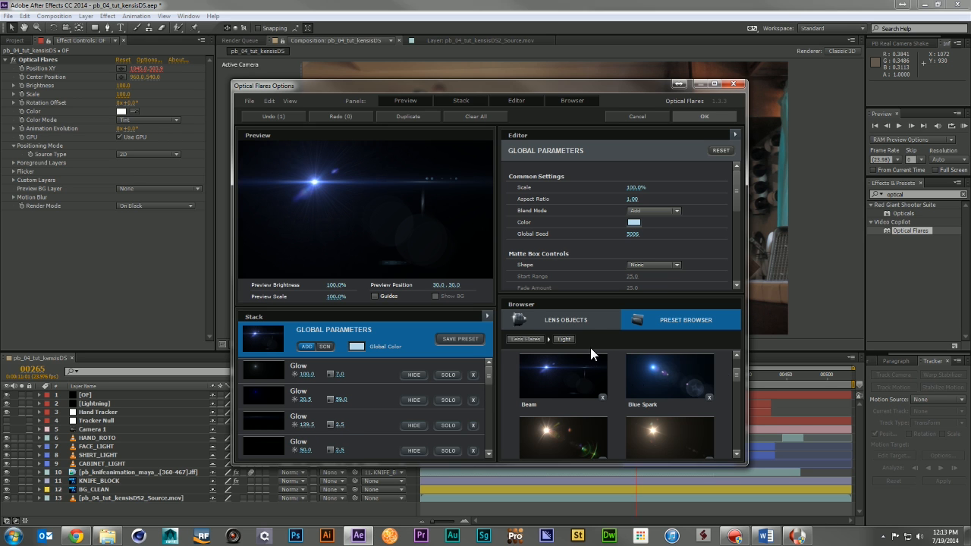
- Hide the first two Multi Iris elements in the Beam flare's stack
scroll(385, 382, down, 3)
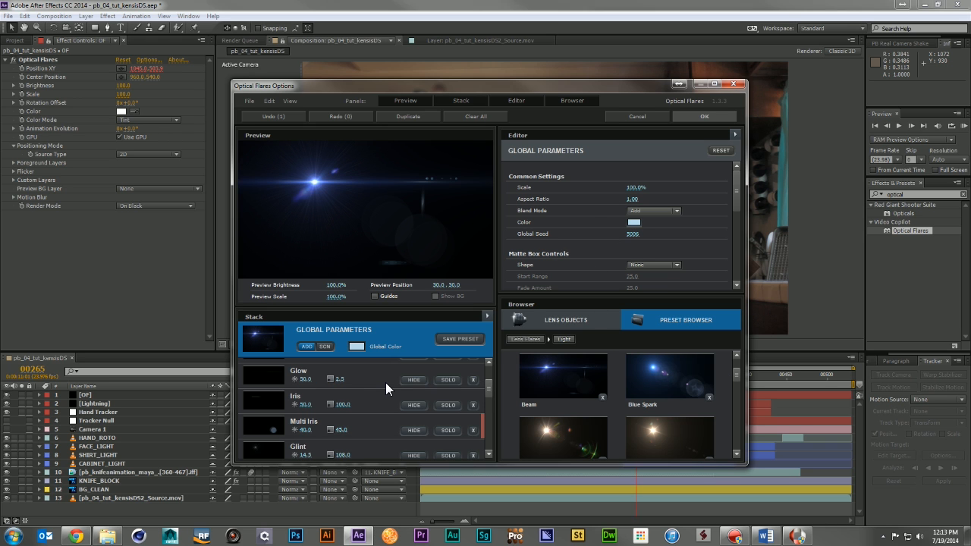
click(414, 430)
scroll(391, 411, down, 3)
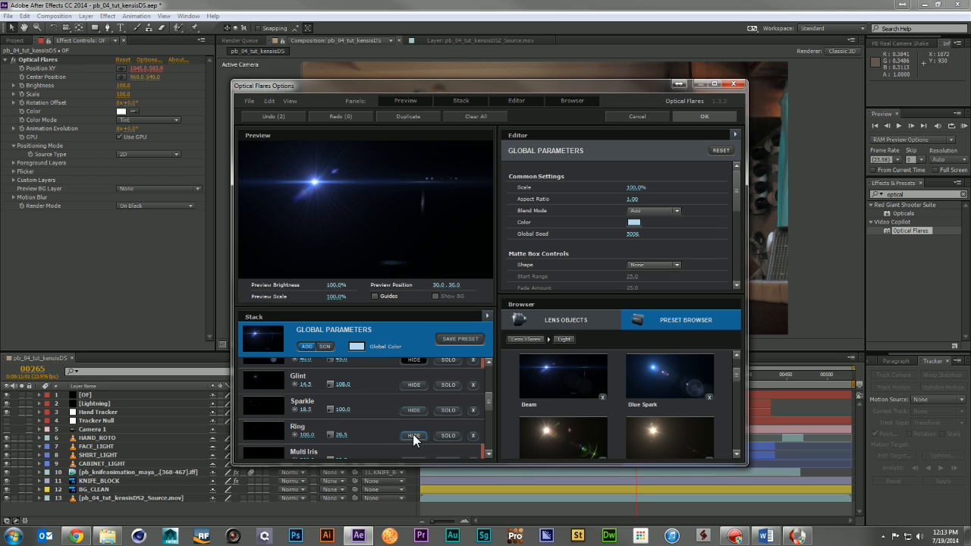
scroll(402, 428, down, 3)
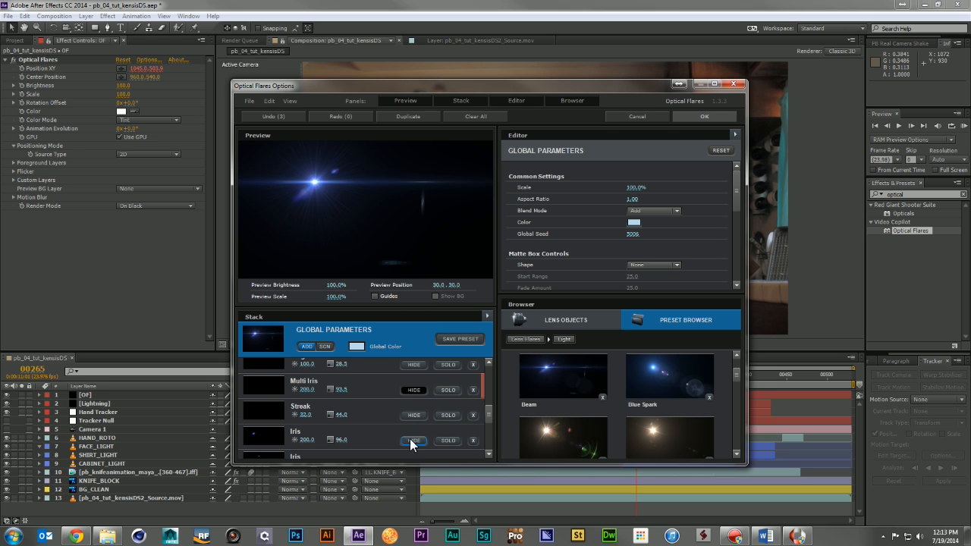
- Hide the last Multi Iris element and the two Streak elements below it in the stack, and accept the flare
scroll(414, 442, down, 3)
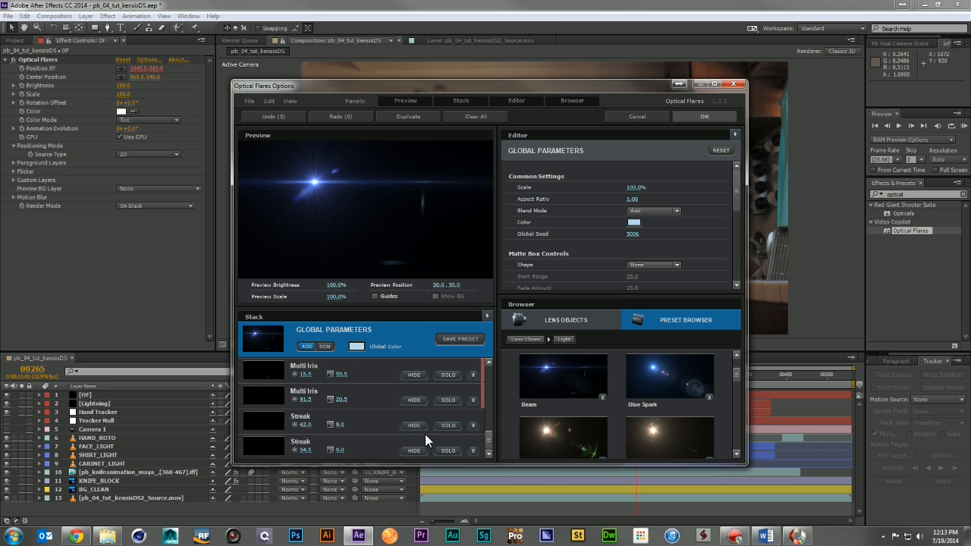
click(412, 400)
scroll(401, 416, up, 2)
scroll(401, 416, down, 2)
click(417, 428)
click(417, 448)
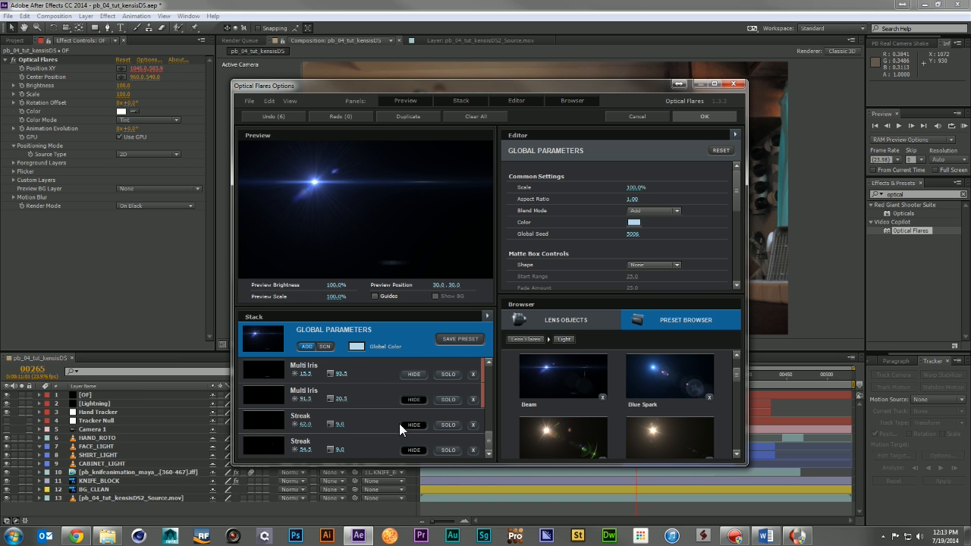
scroll(400, 422, up, 3)
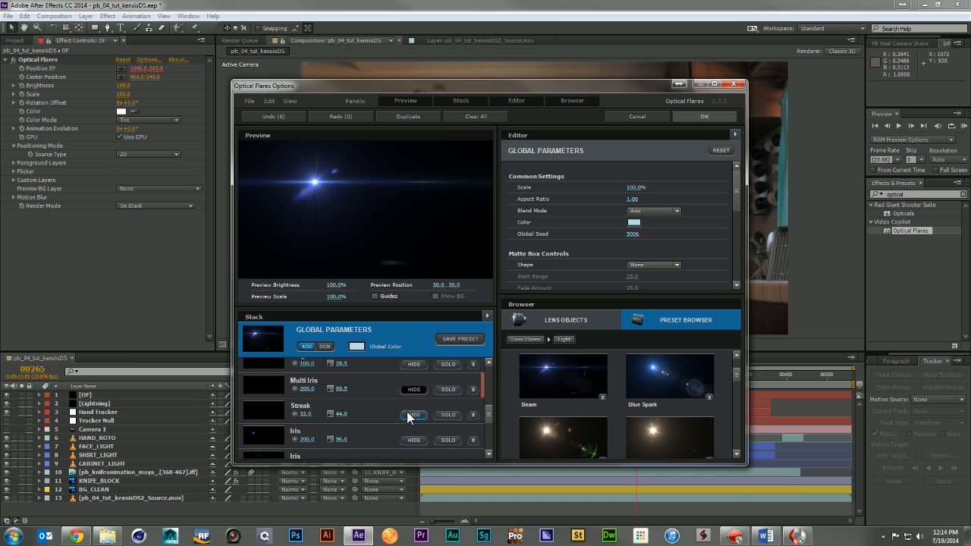
click(716, 119)
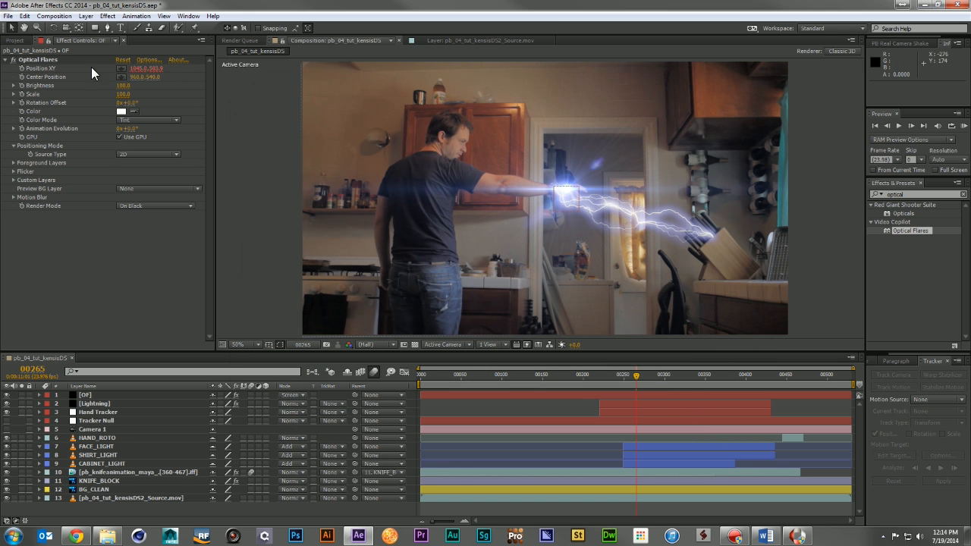
- Reopen the Optical Flares options, toggle the Sparkle element's visibility, review the remaining stack elements and accept the flare
click(147, 60)
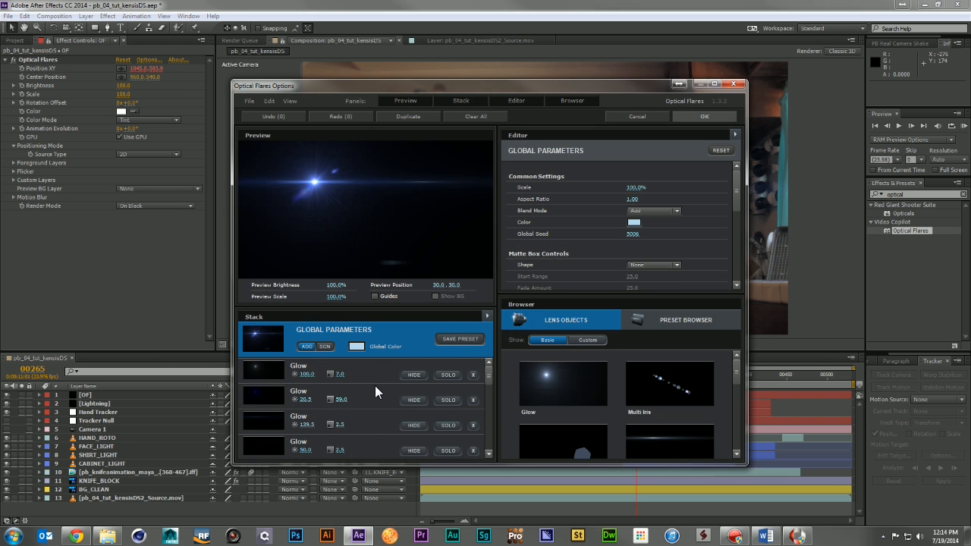
scroll(374, 385, down, 4)
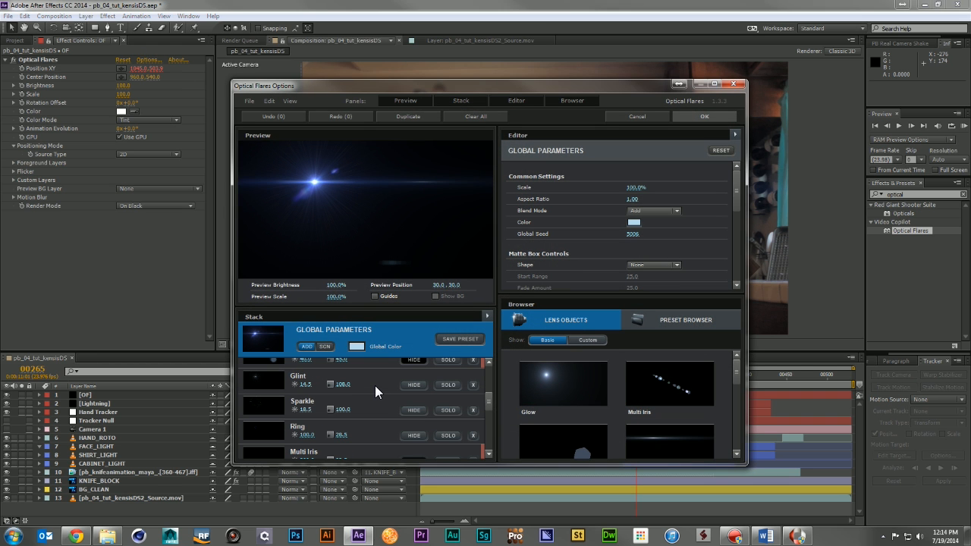
click(418, 410)
scroll(402, 414, down, 2)
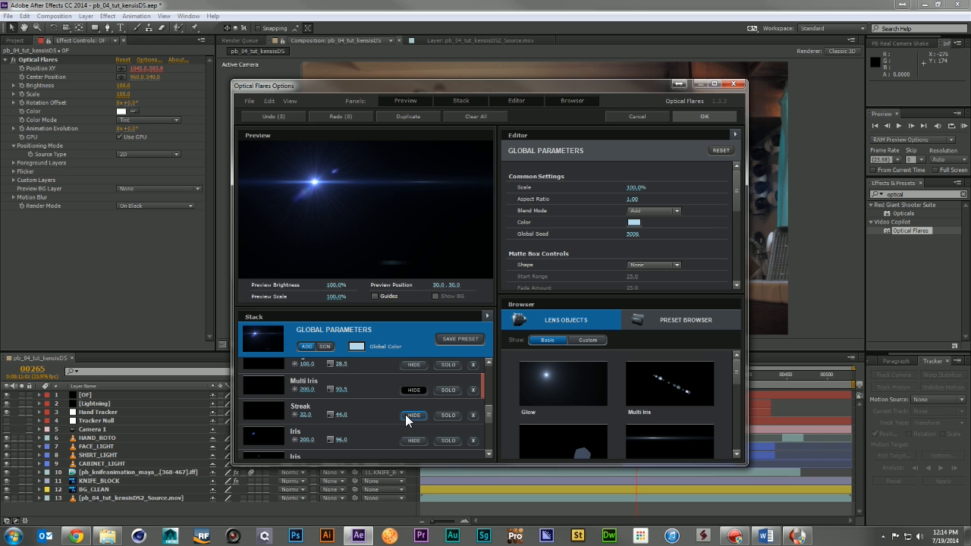
scroll(404, 416, up, 3)
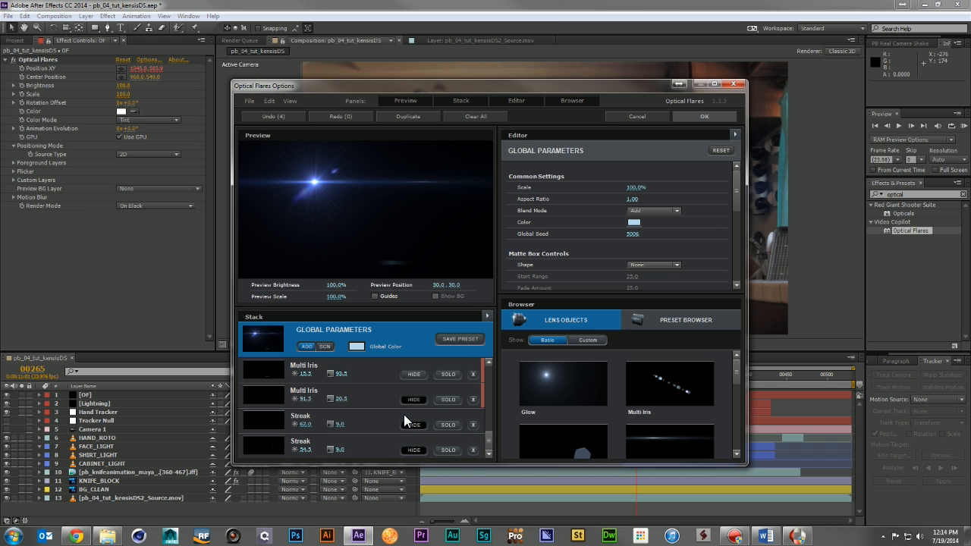
scroll(404, 414, up, 2)
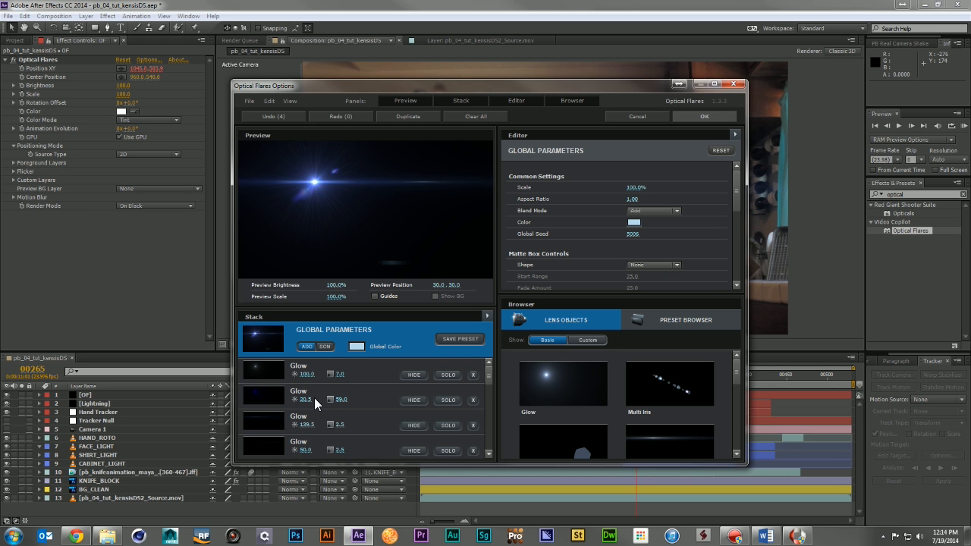
click(703, 117)
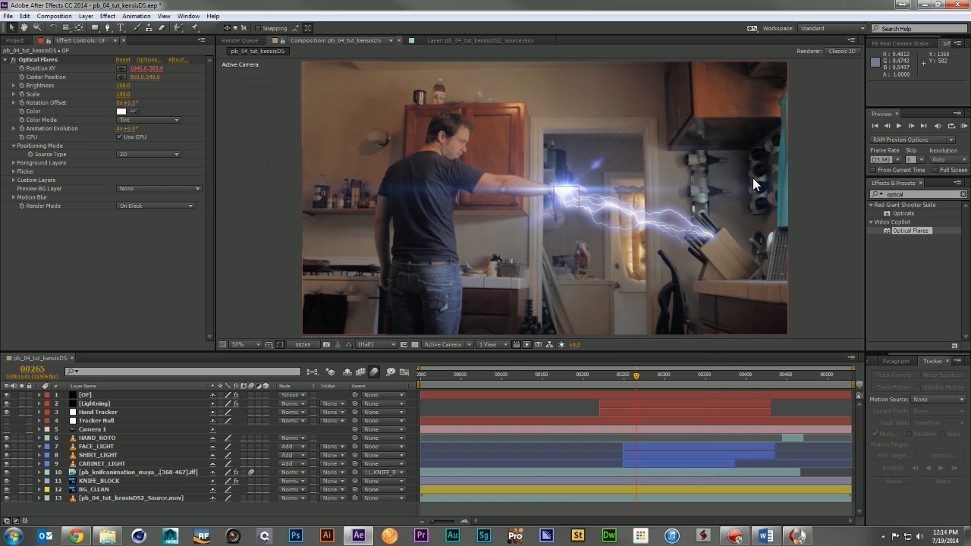
- Apply Fast Blur to the OF layer with Blurriness about 15 and Repeat Edge Pixels enabled
double_click(910, 194)
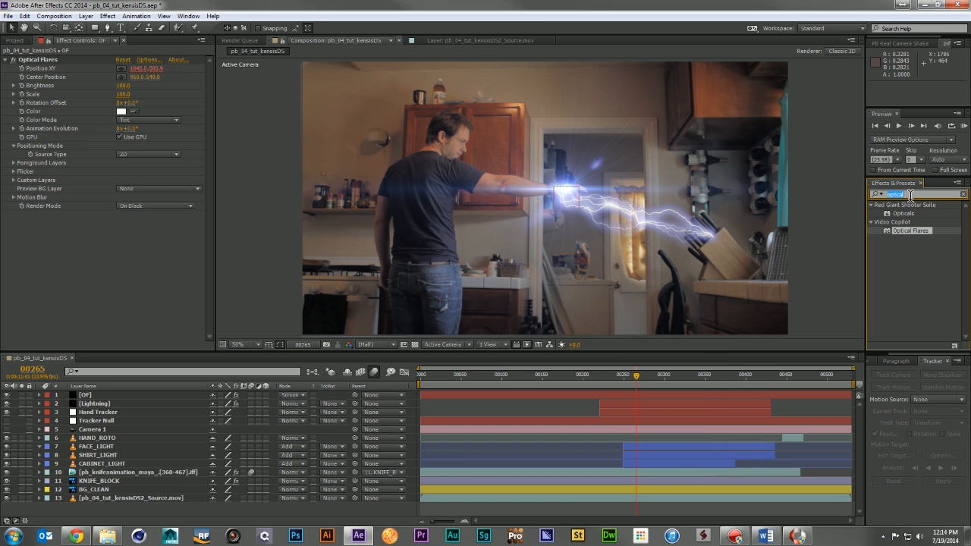
text(fas)
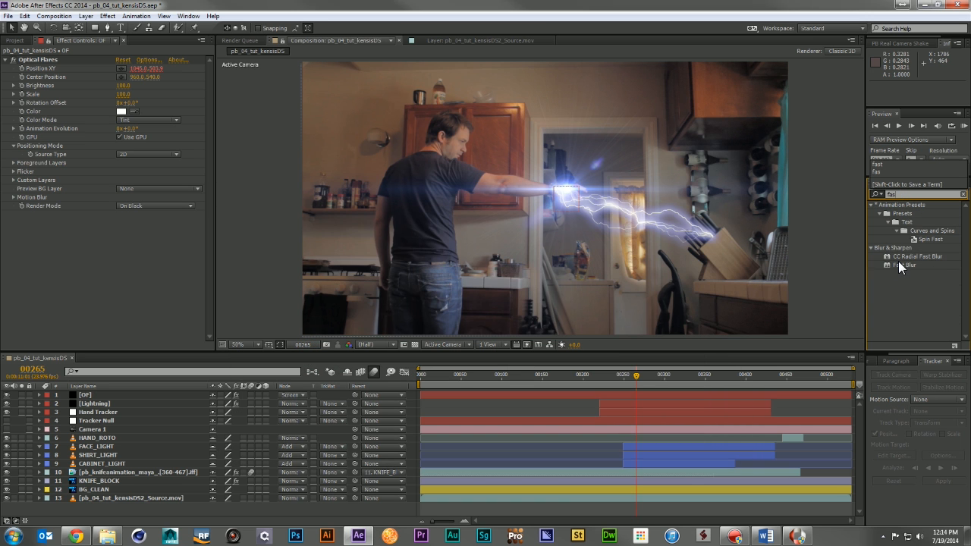
drag(898, 265, 165, 263)
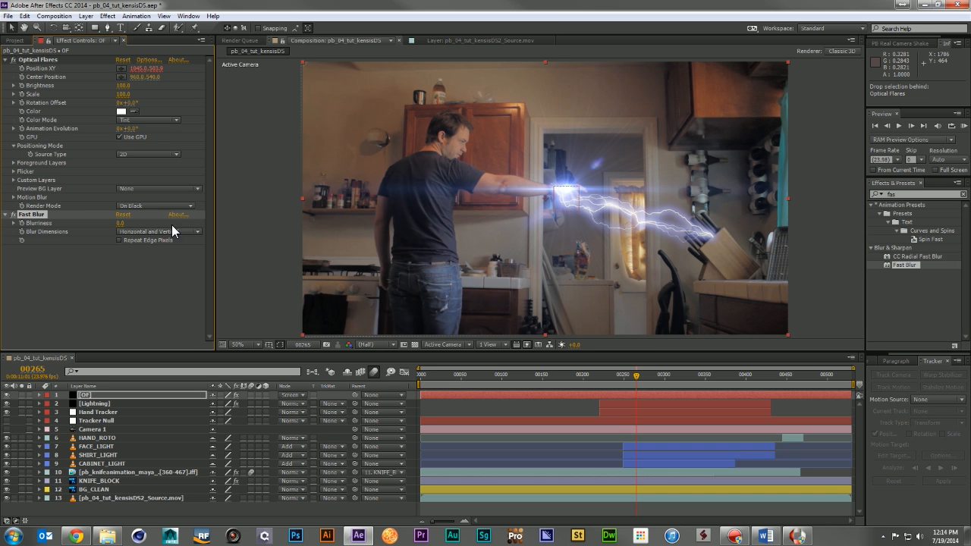
drag(126, 223, 132, 223)
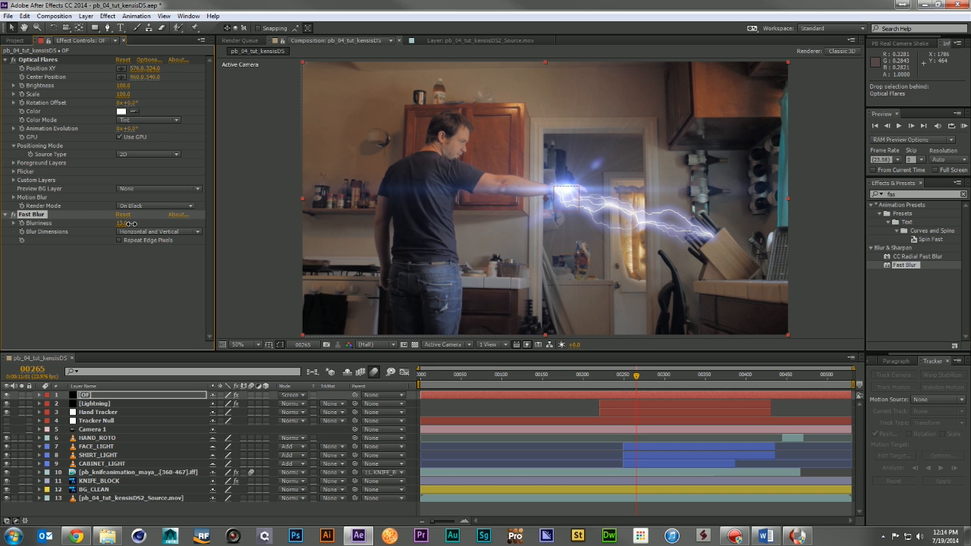
click(138, 270)
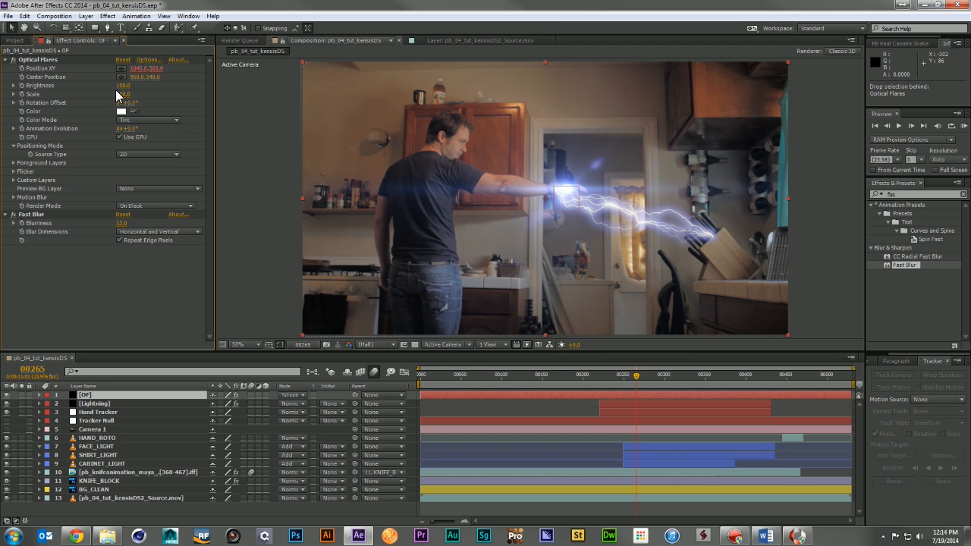
- Trim the OF layer's start to frame 220 and keyframe the flare's Brightness from 0 there to 100 at frame 249
click(599, 375)
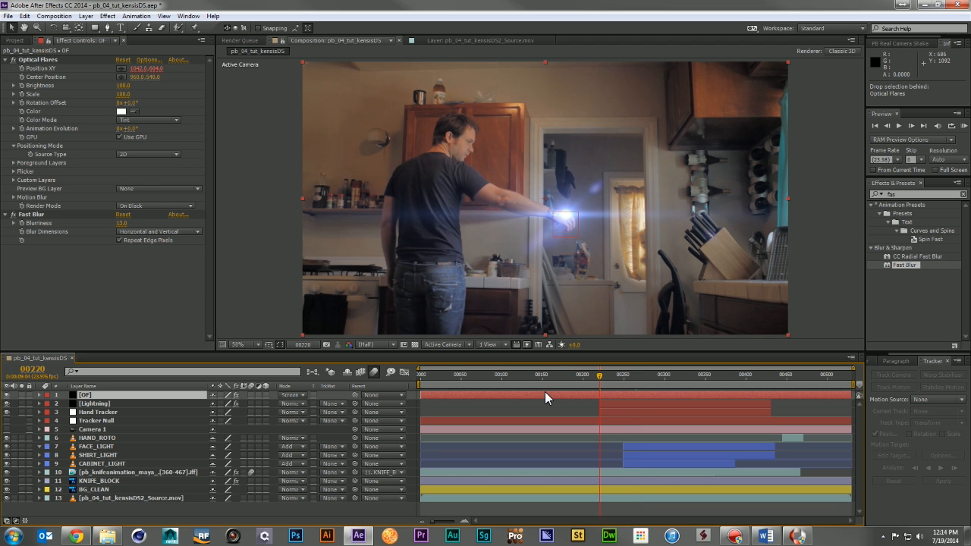
key(alt+bracketleft)
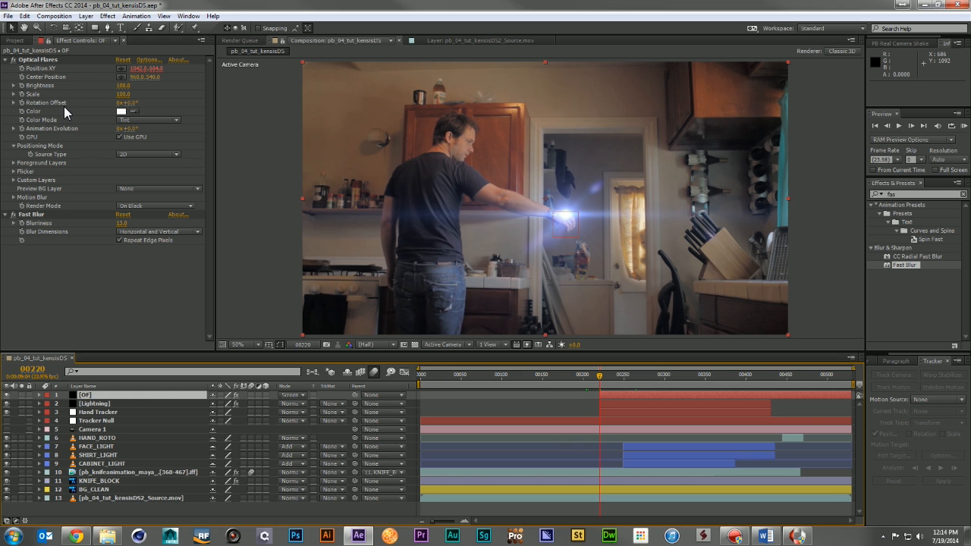
click(22, 85)
key(u)
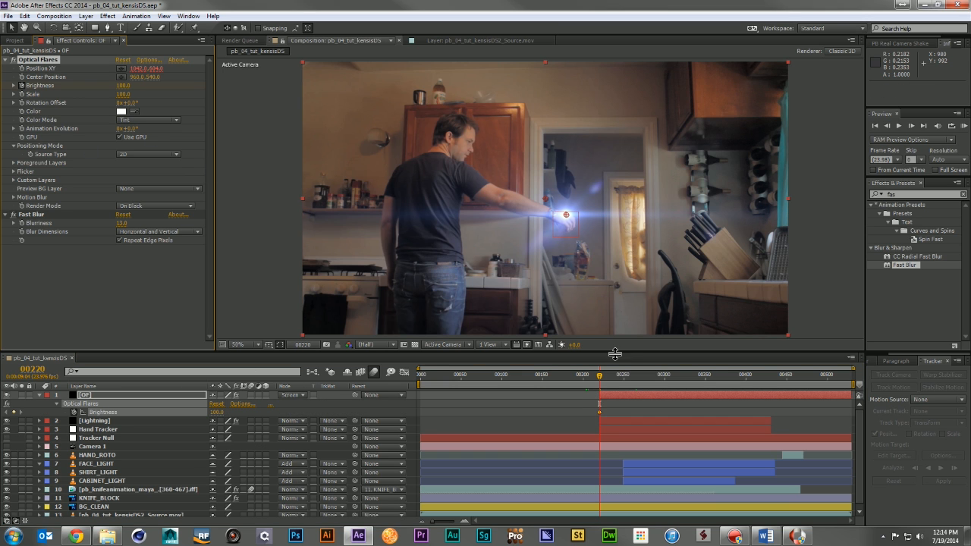
drag(598, 410, 620, 411)
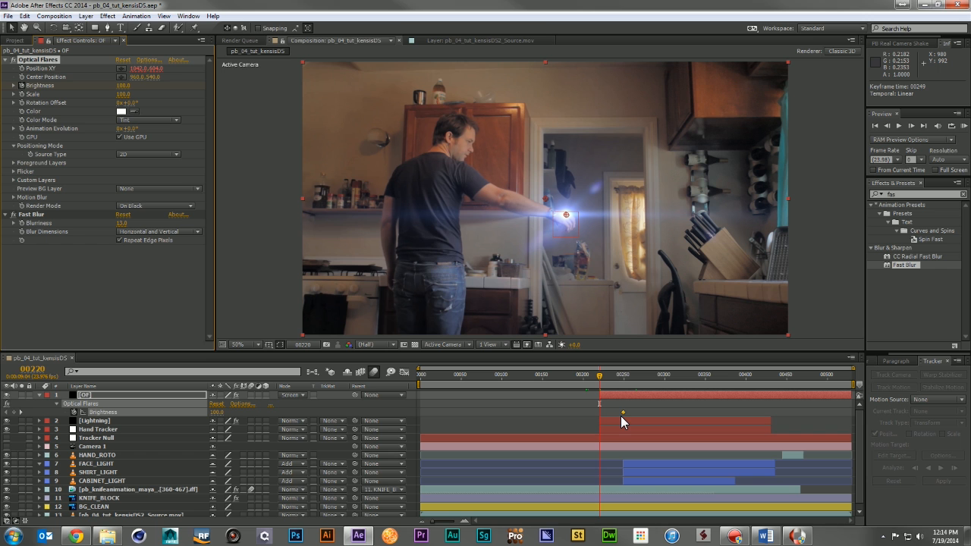
click(218, 412)
text(0)
key(Return)
- Fade the flare out with Brightness keyframes of 100 at frame 403 and 0 at frame 430
drag(598, 373, 756, 400)
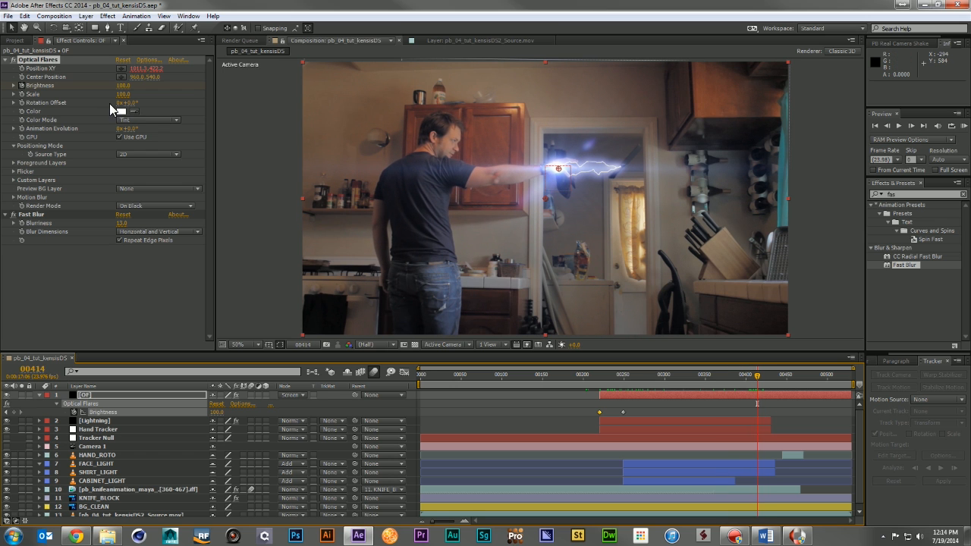
click(13, 412)
drag(763, 375, 769, 376)
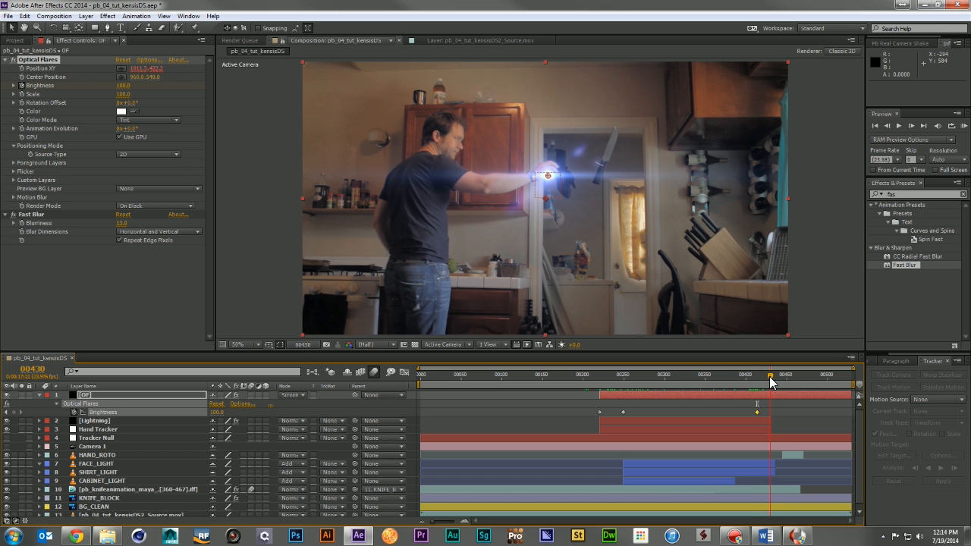
drag(218, 412, 174, 412)
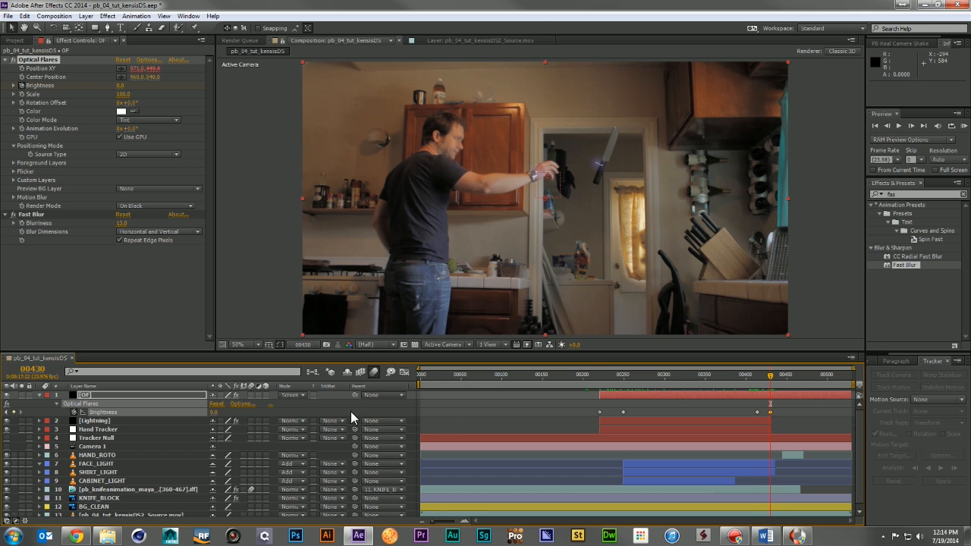
drag(756, 412, 746, 412)
mouse_move(732, 375)
mouse_down()
mouse_move(772, 379)
mouse_move(602, 380)
mouse_move(761, 390)
mouse_move(722, 384)
mouse_up()
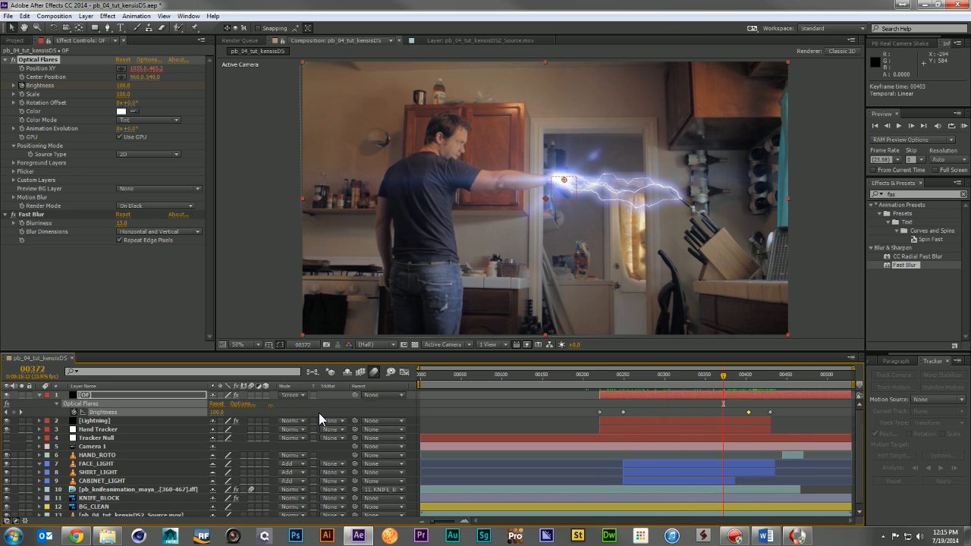
- Collapse the OF layer's properties, hide the Hand Tracker layer and clear the layer selection
click(40, 395)
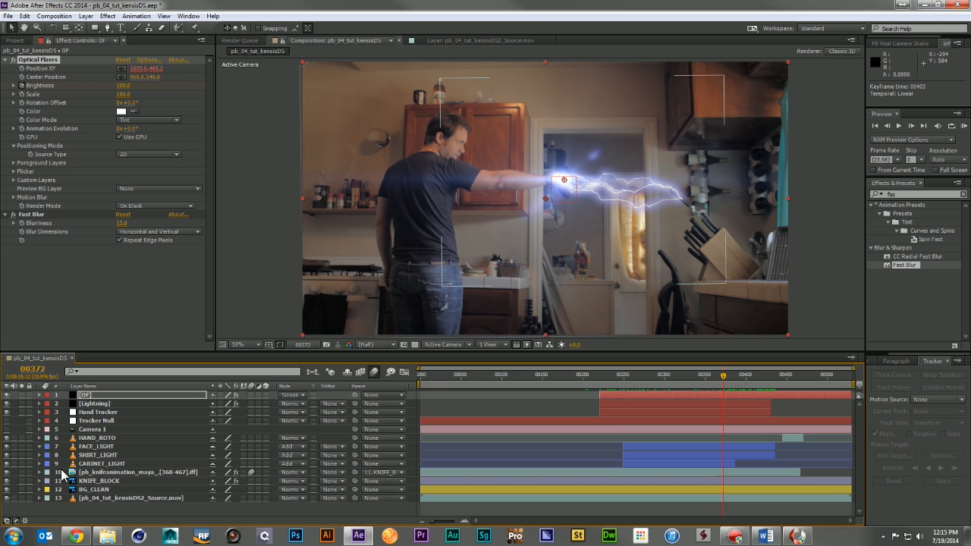
click(7, 413)
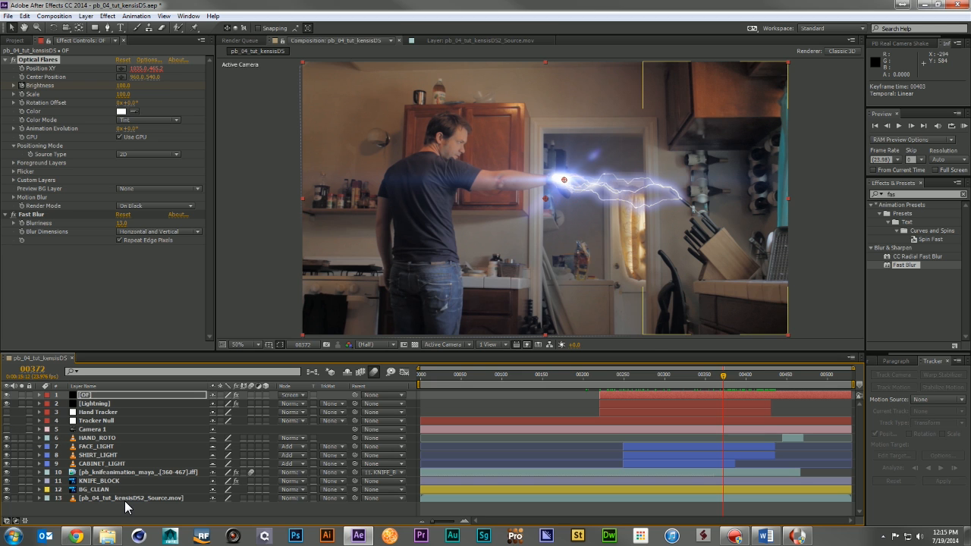
click(133, 505)
- Create a black 1920 × 1080 solid layer named Paticular
key(ctrl+y)
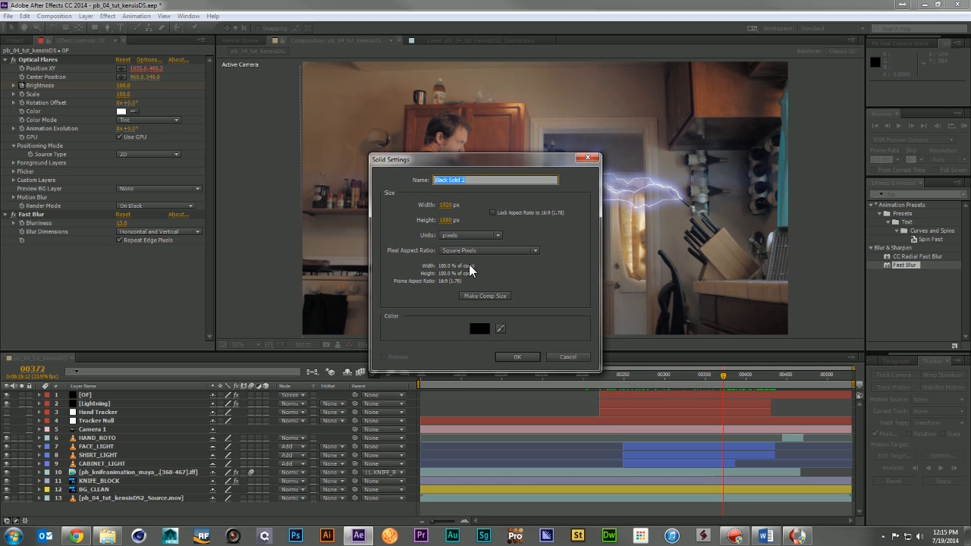
text(Fat)
text(icular)
key(Return)
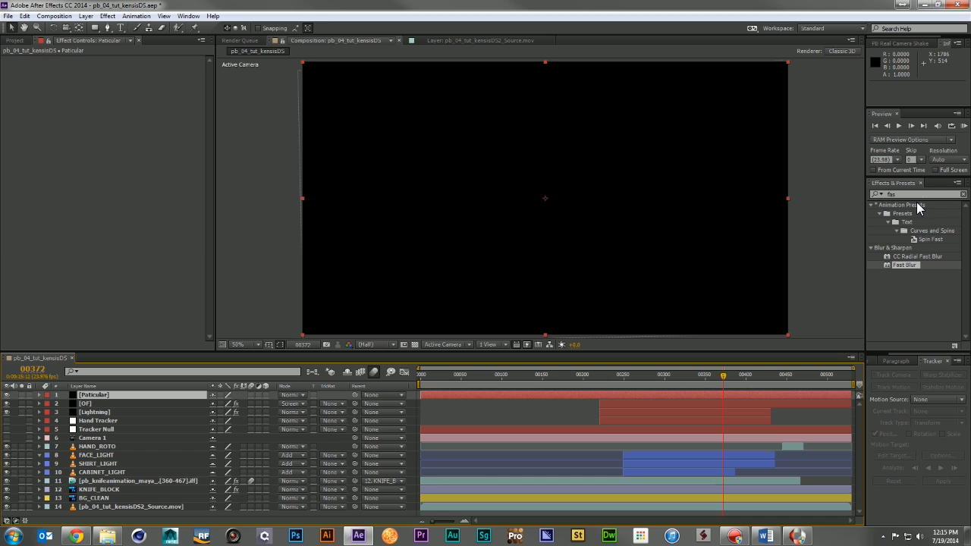
- Search the effects for "parti" and apply Trapcode Particular to the Paticular solid
click(916, 194)
text(pa)
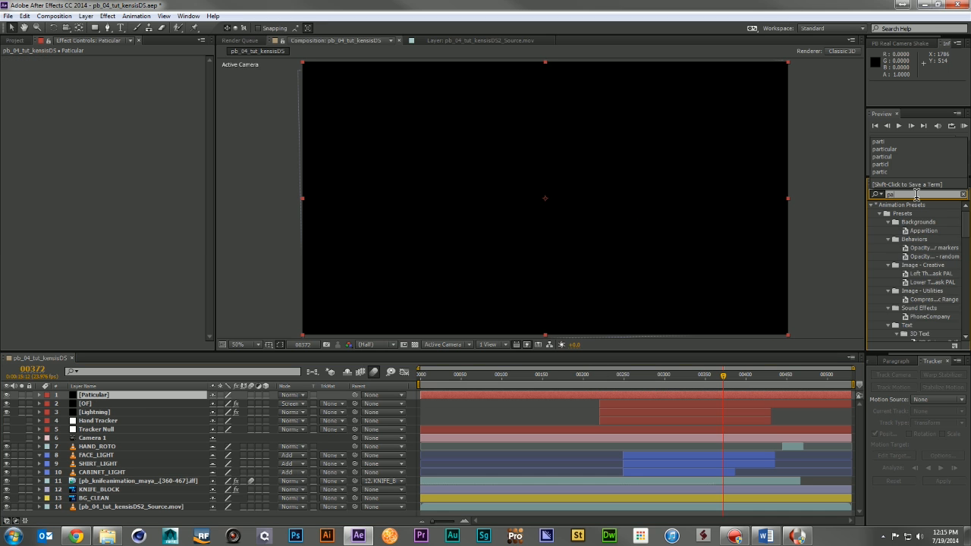
text(t)
key(BackSpace)
text(rti)
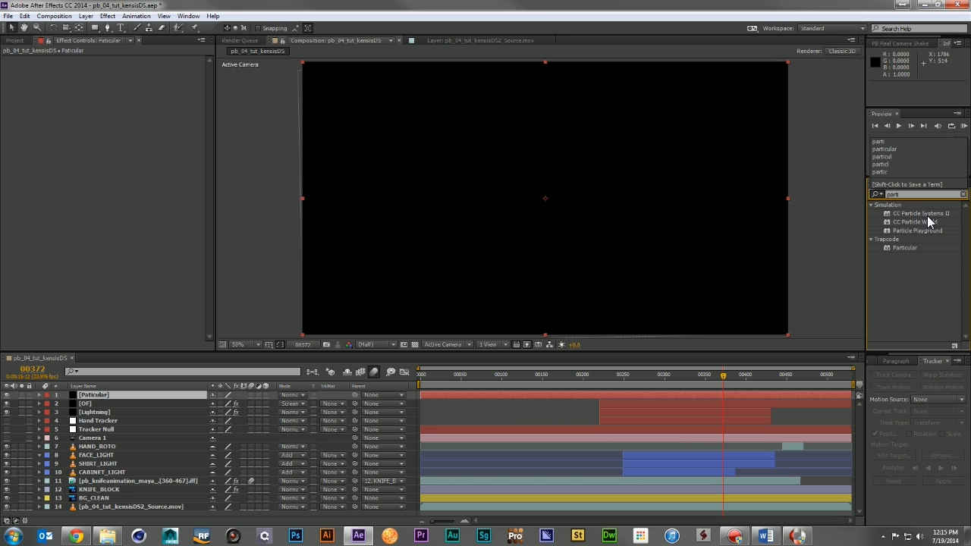
drag(904, 248, 382, 202)
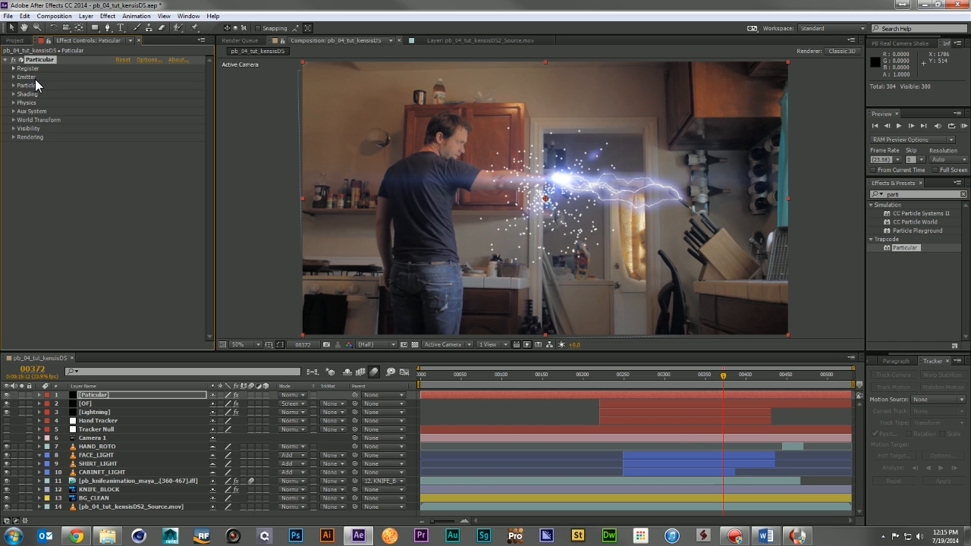
- Link the Particular emitter's Position XY to the Hand Tracker layer's Position with an expression
click(88, 422)
key(p)
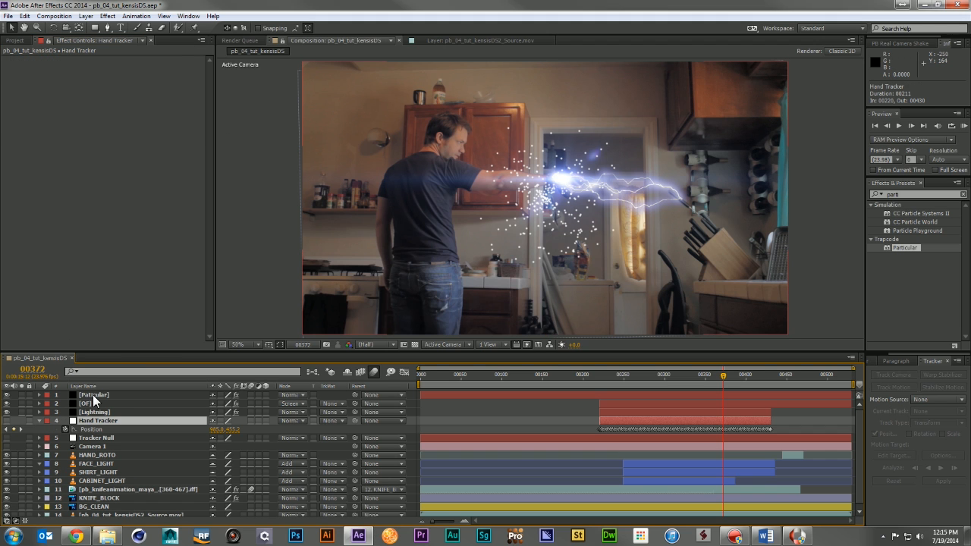
click(92, 396)
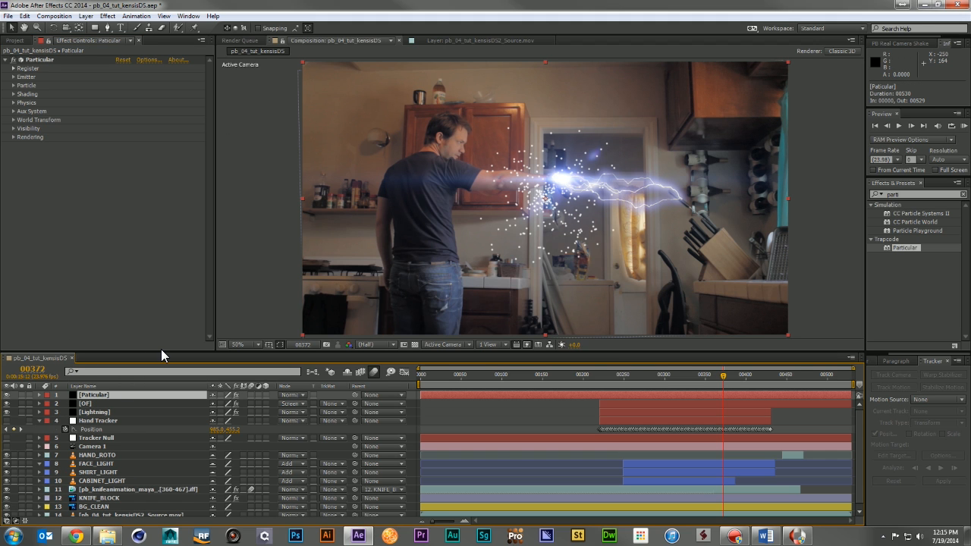
drag(162, 351, 146, 247)
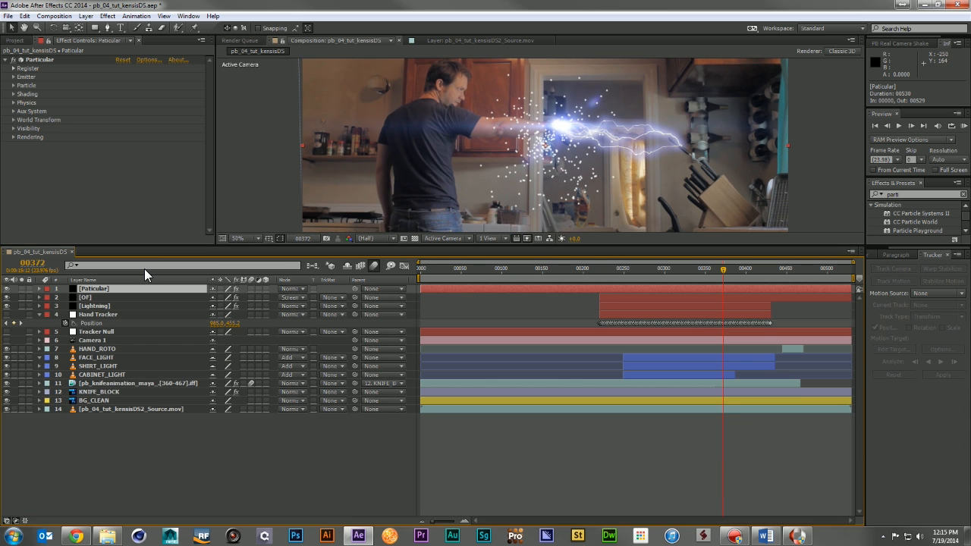
key(e)
click(57, 297)
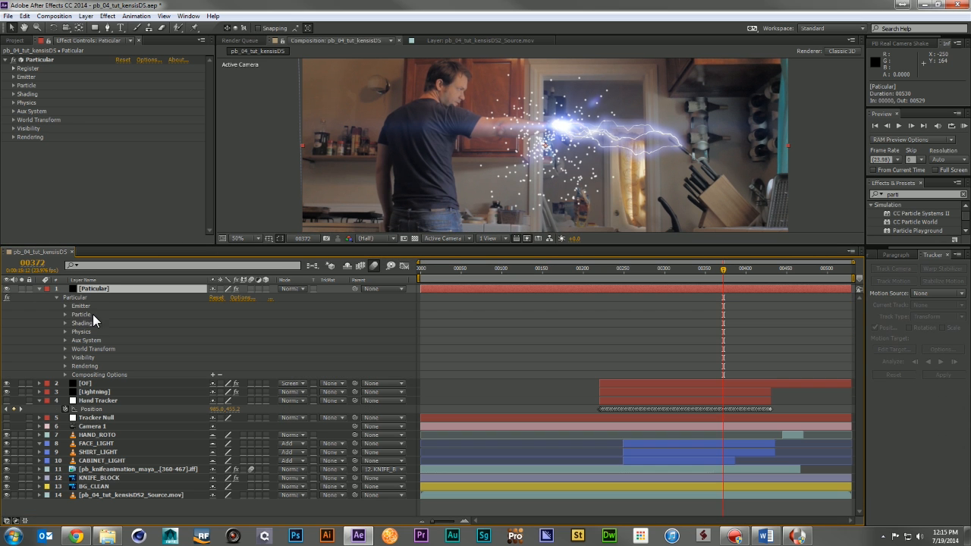
click(64, 306)
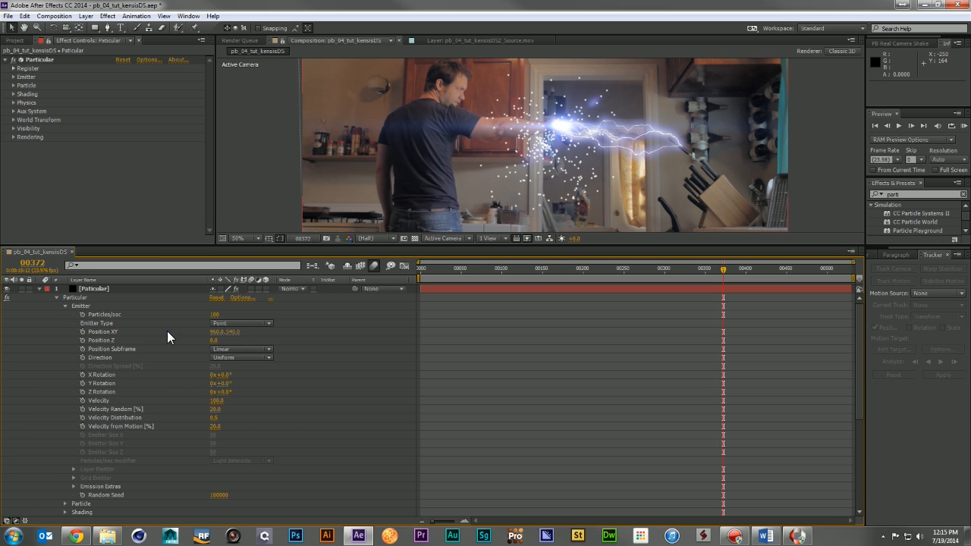
scroll(194, 327, down, 1)
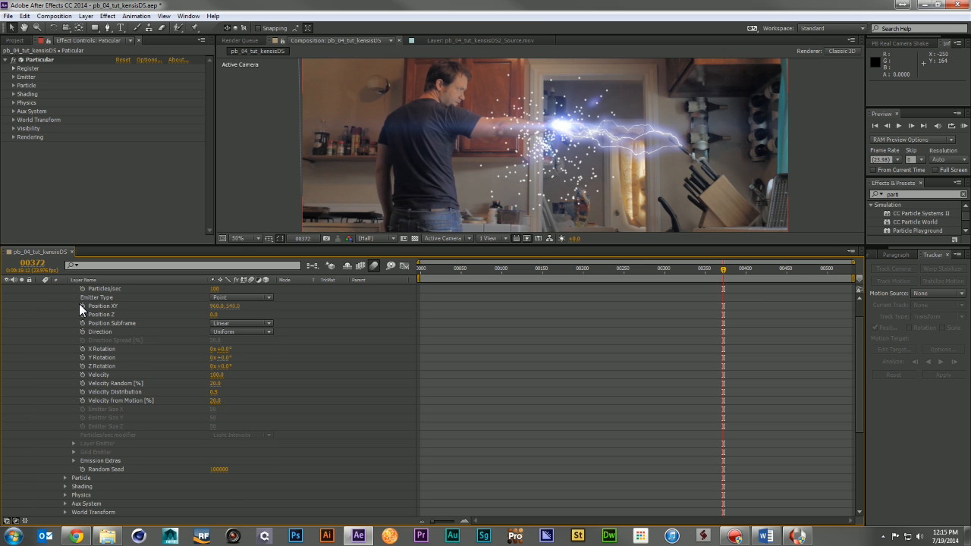
alt+click(82, 306)
drag(235, 312, 124, 488)
scroll(317, 360, up, 2)
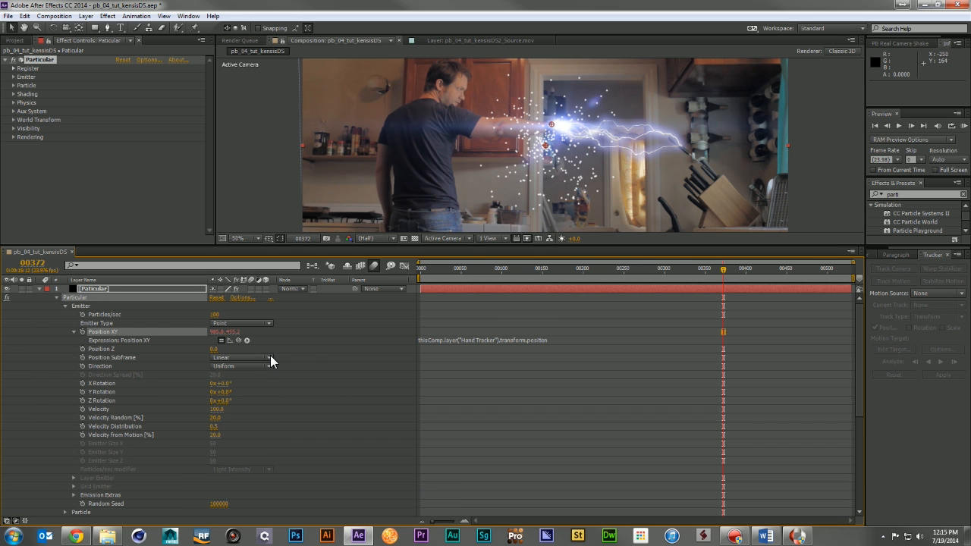
- Collapse the Paticular layer's properties and shrink the timeline area to enlarge the composition view
click(54, 332)
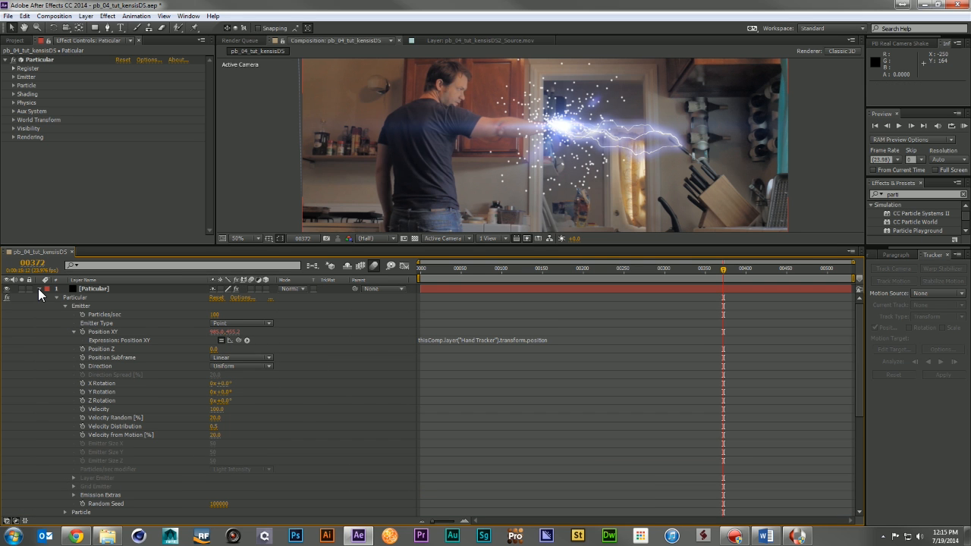
click(39, 289)
drag(291, 247, 286, 343)
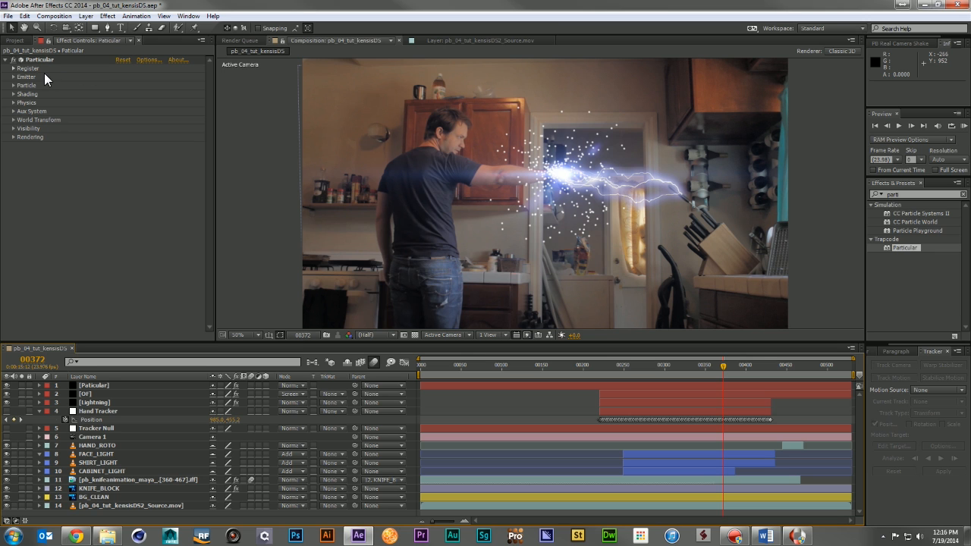
- Expand Particular's Emitter settings and trim the start of the Paticular layer to frame 220
click(14, 77)
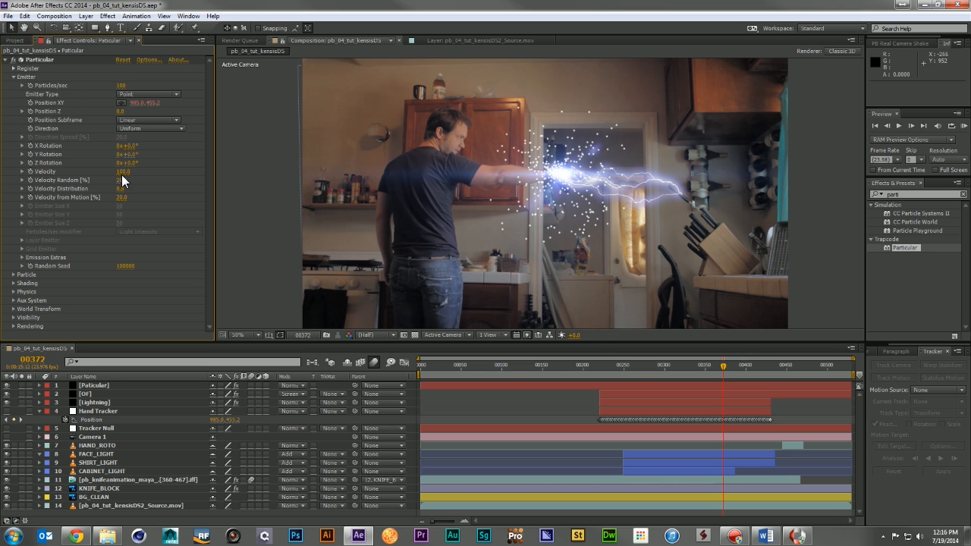
drag(590, 365, 597, 366)
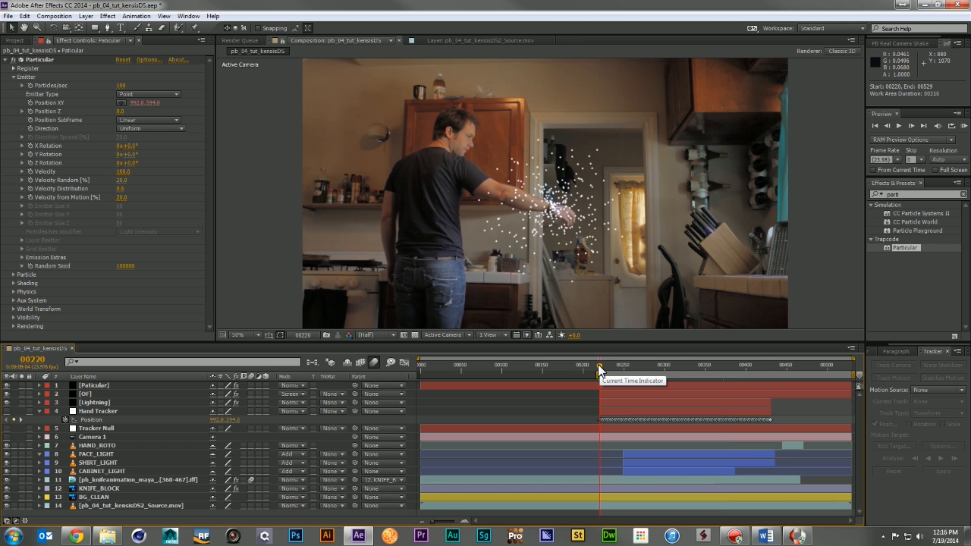
click(590, 382)
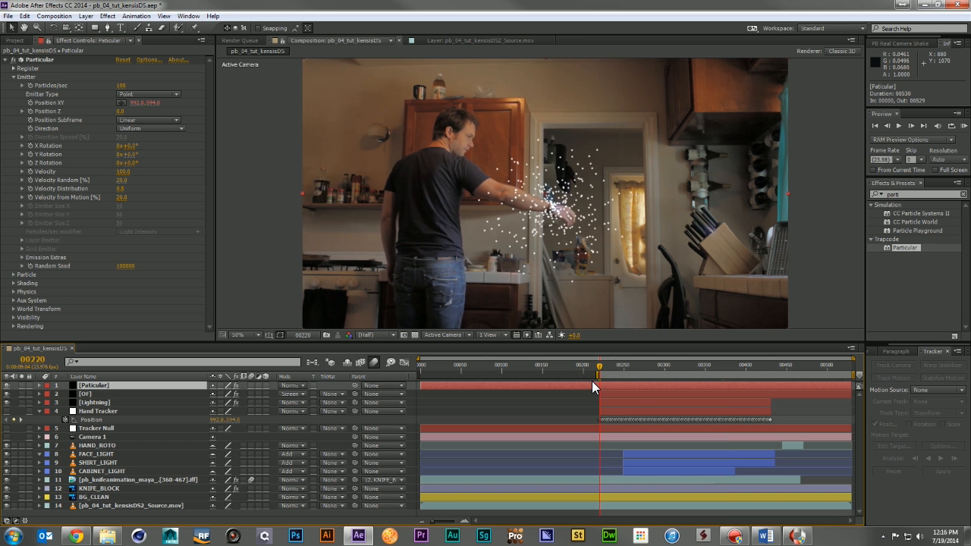
key(alt+bracketleft)
- At frame 270, set the emitter's Velocity to 300
drag(603, 367, 639, 371)
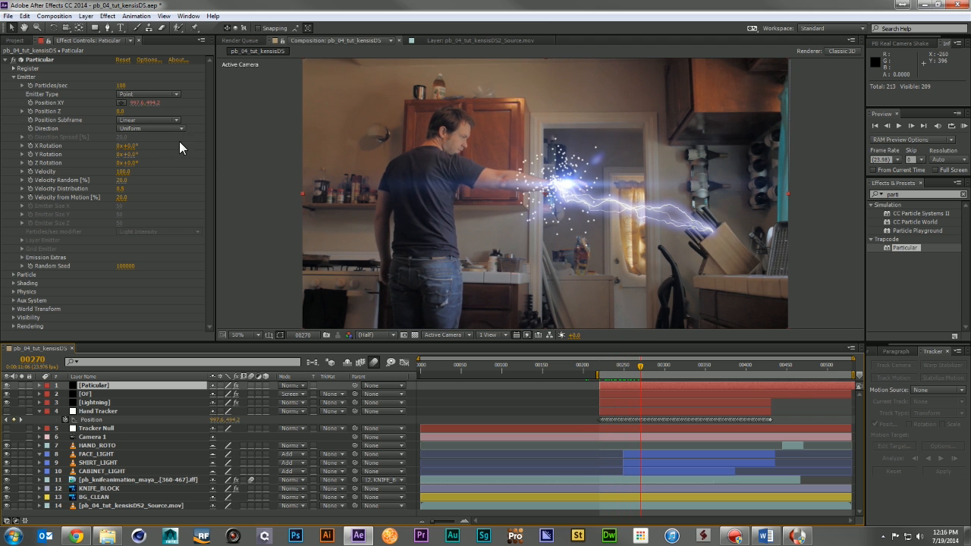
click(125, 174)
text(500)
key(Return)
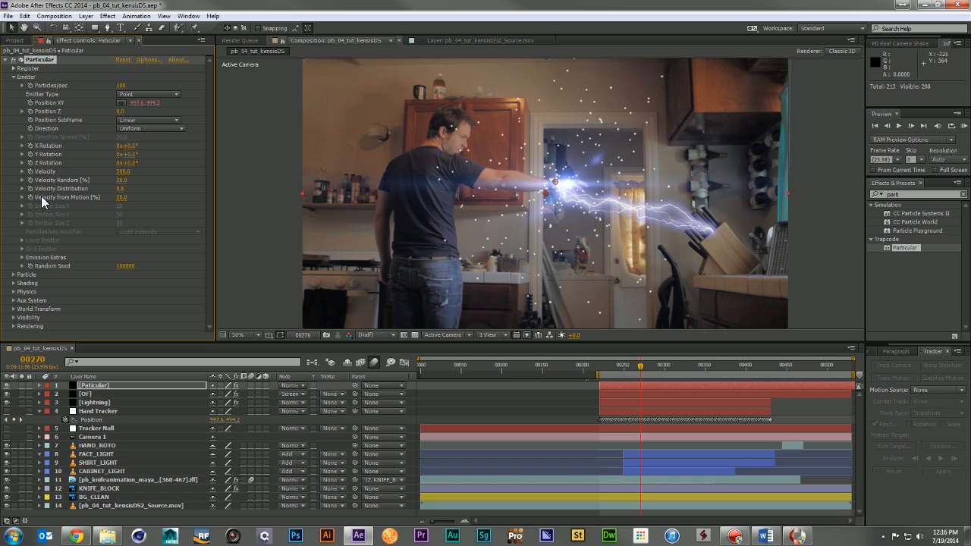
- Set the particles' Life to 0.5 seconds and Life Random to 50%
click(17, 274)
scroll(124, 251, down, 3)
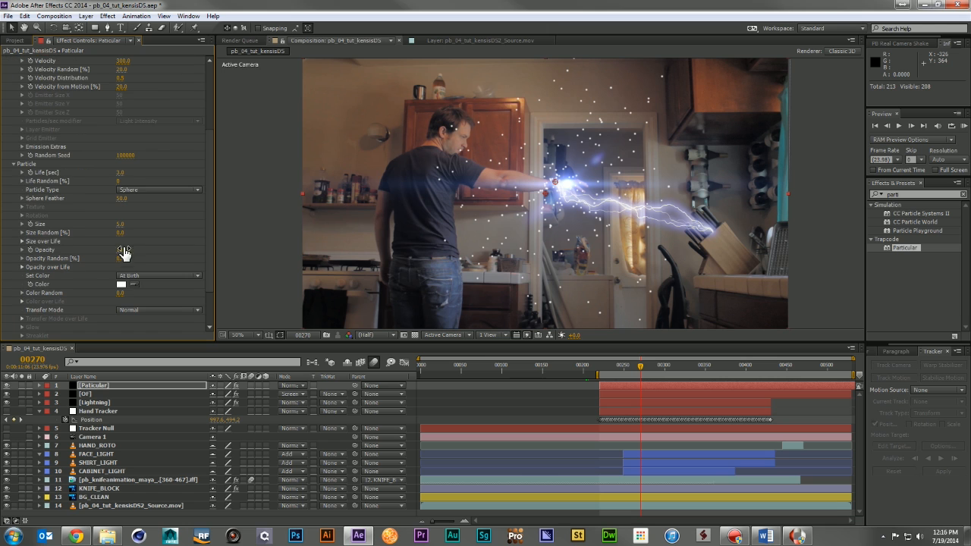
click(123, 173)
text(.5)
key(Return)
click(118, 181)
text(50)
key(Return)
- Change the particle type to Glow Sphere (No DOF) and set the particle Size to 2
click(150, 189)
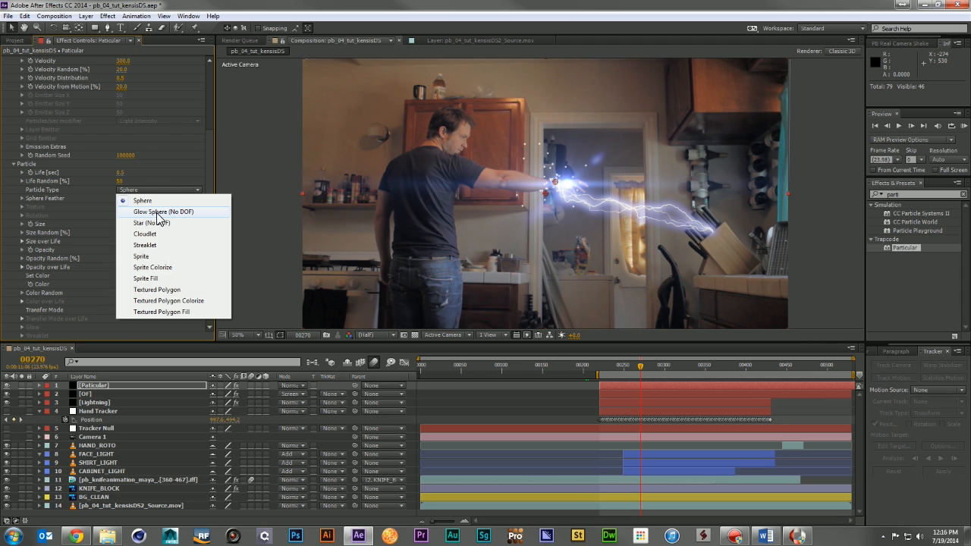
click(159, 211)
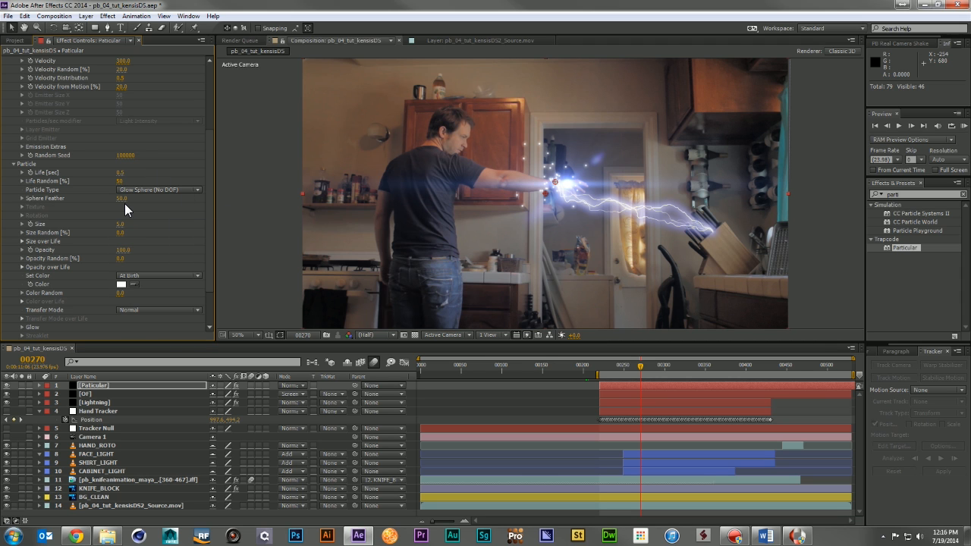
click(120, 223)
text(2)
key(Return)
- Set the particles' Size Random and Opacity Random to 50% each
click(121, 233)
text(50)
key(Return)
click(123, 258)
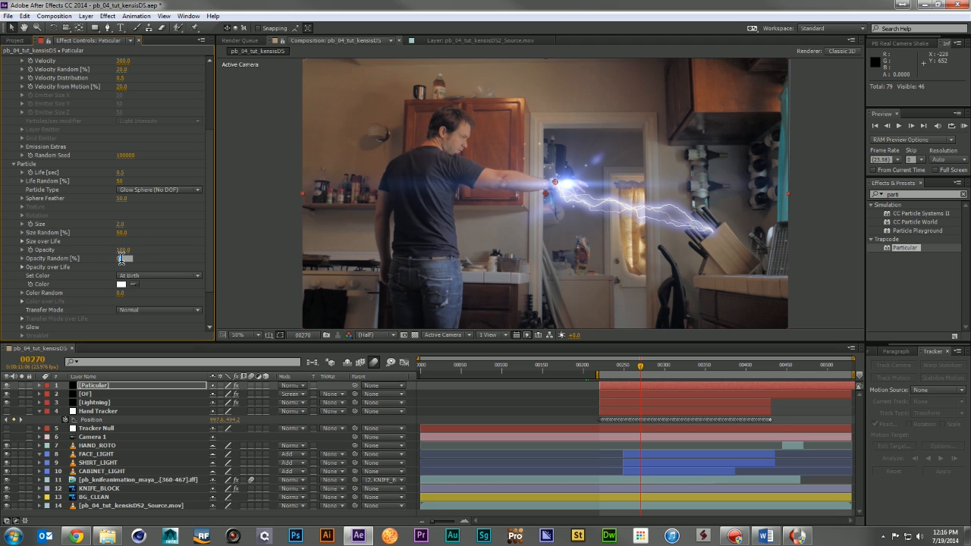
text(50)
key(Return)
- Apply the linear fade-out preset to the particles' Opacity over Life curve
scroll(123, 264, down, 1)
scroll(123, 265, down, 1)
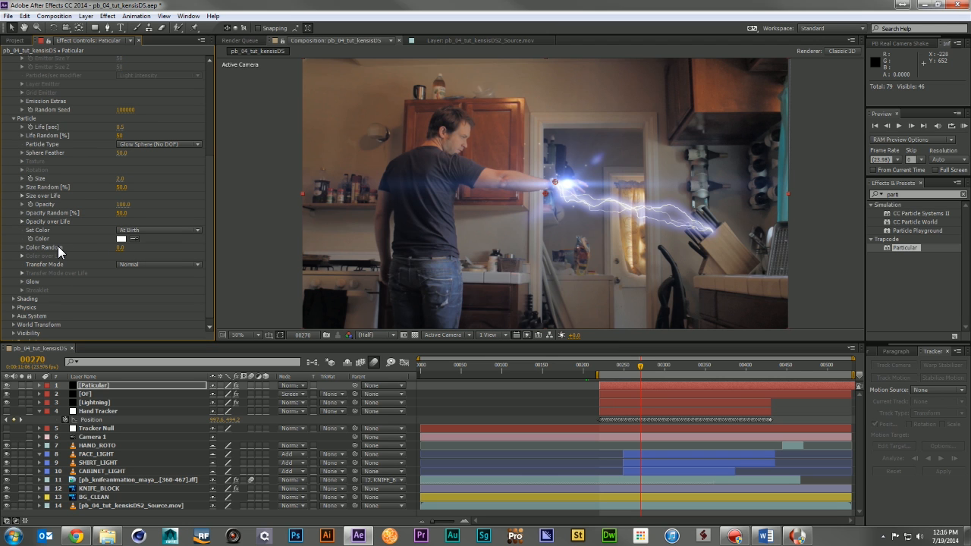
click(22, 221)
click(164, 243)
- Set the particle Life to 0.8 seconds and collapse the Particle settings
scroll(148, 179, up, 3)
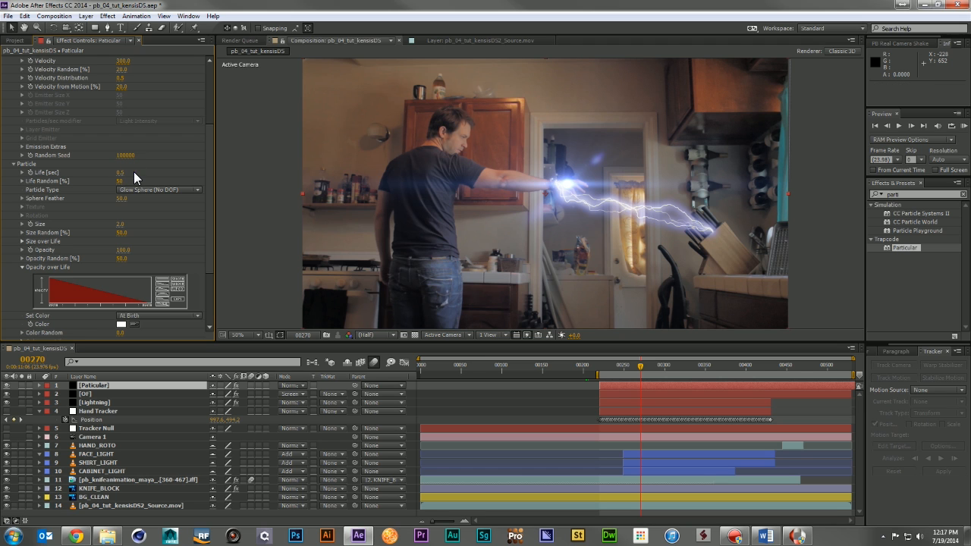
click(121, 173)
text(0.8)
key(Return)
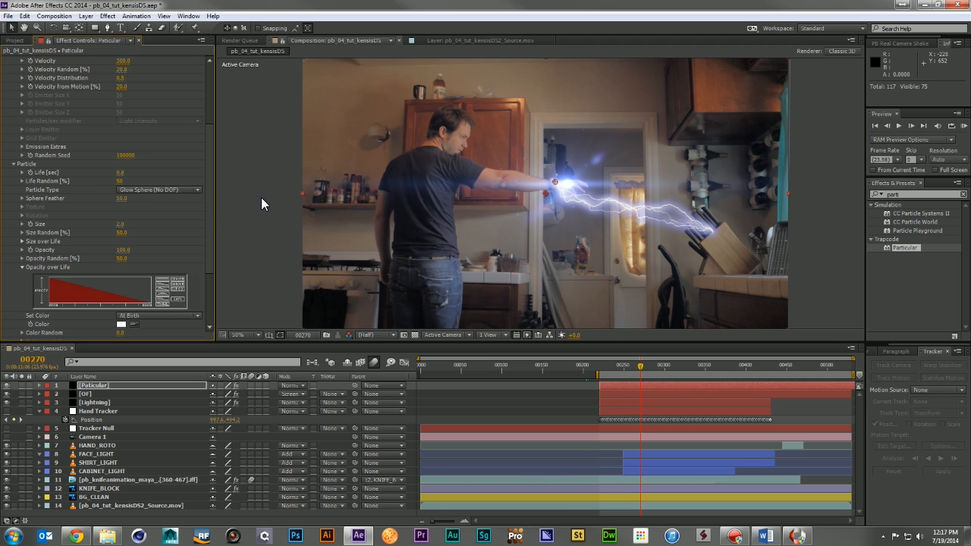
click(13, 165)
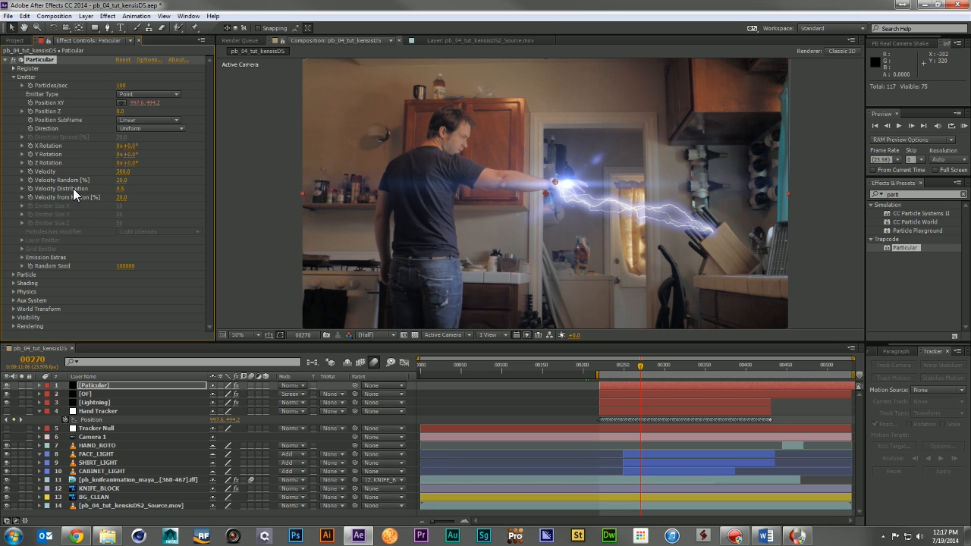
- Set Spin Amplitude to 180 in Particular's Air physics and preview the animation
click(13, 292)
scroll(92, 271, down, 1)
click(20, 293)
scroll(127, 275, down, 3)
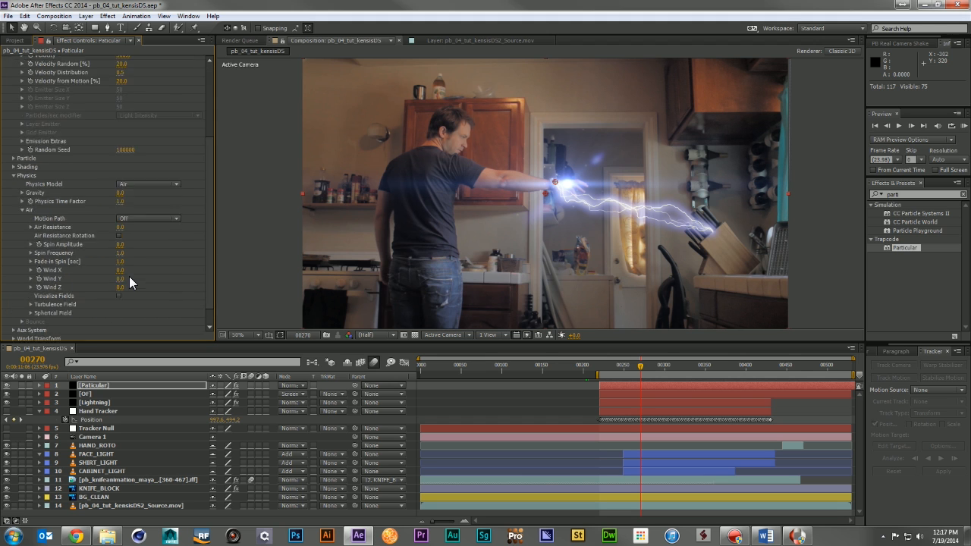
drag(120, 225, 196, 237)
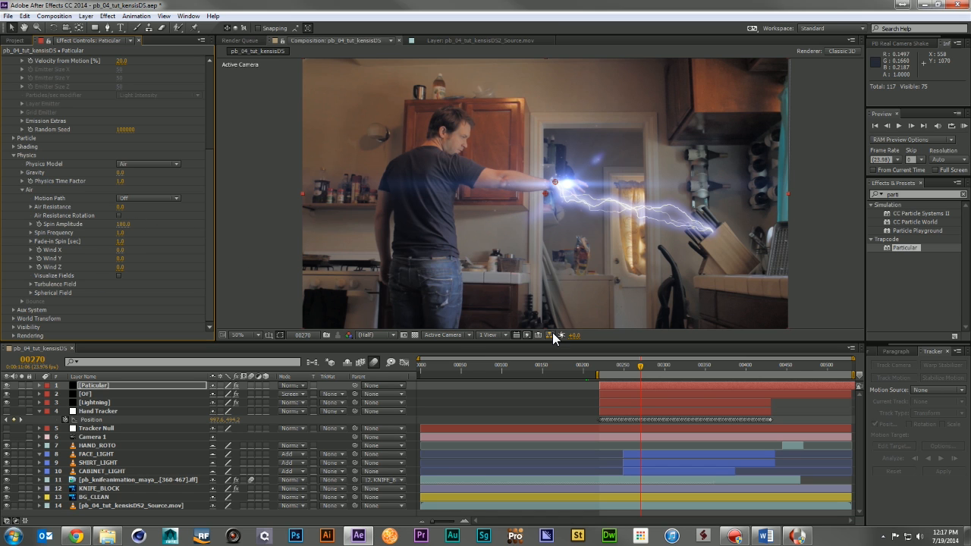
key(KP_0)
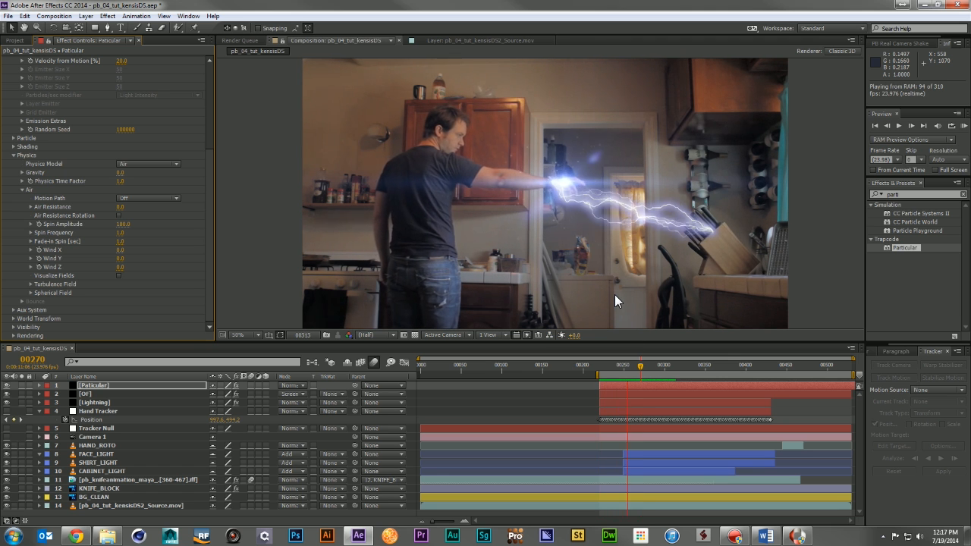
key(space)
- Reduce the particle Life to 0.5 seconds and preview the animation
scroll(97, 172, up, 3)
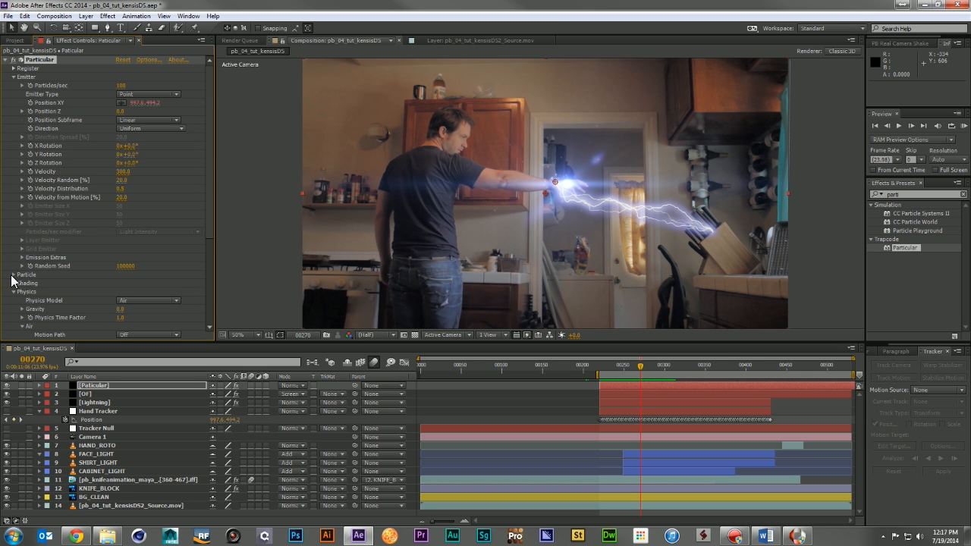
click(12, 275)
scroll(133, 265, down, 5)
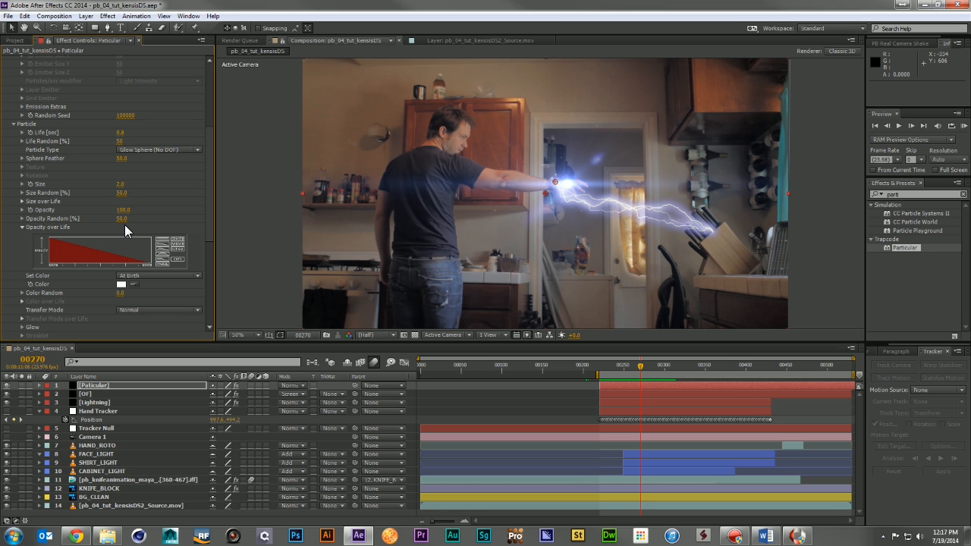
click(120, 132)
text(.5)
key(Return)
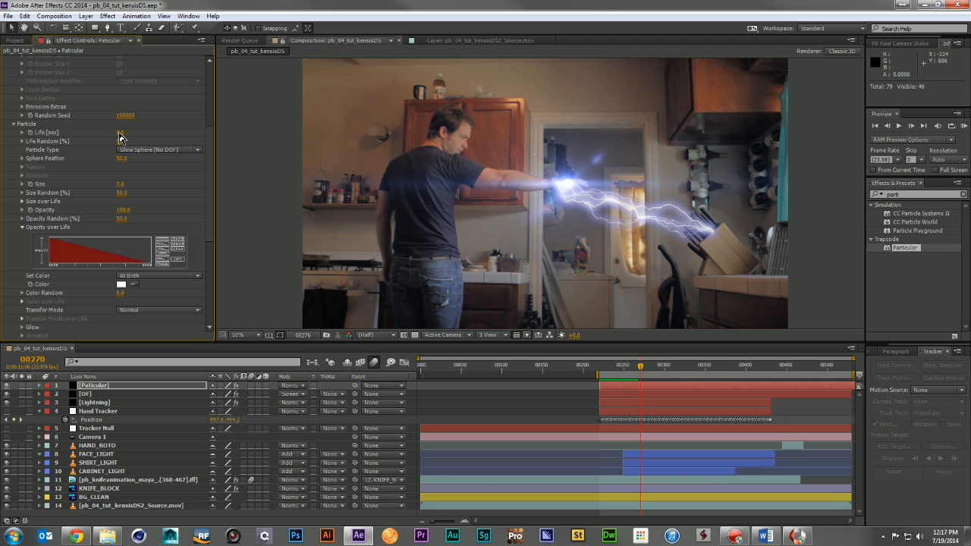
key(KP_0)
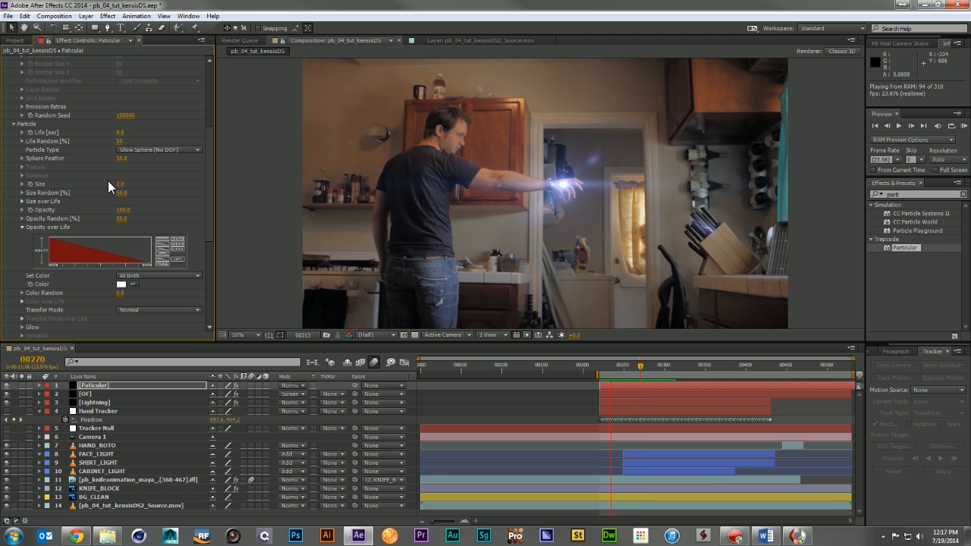
- Set the Turbulence Field's Affect Position to 300 and play the animation briefly
scroll(170, 201, down, 5)
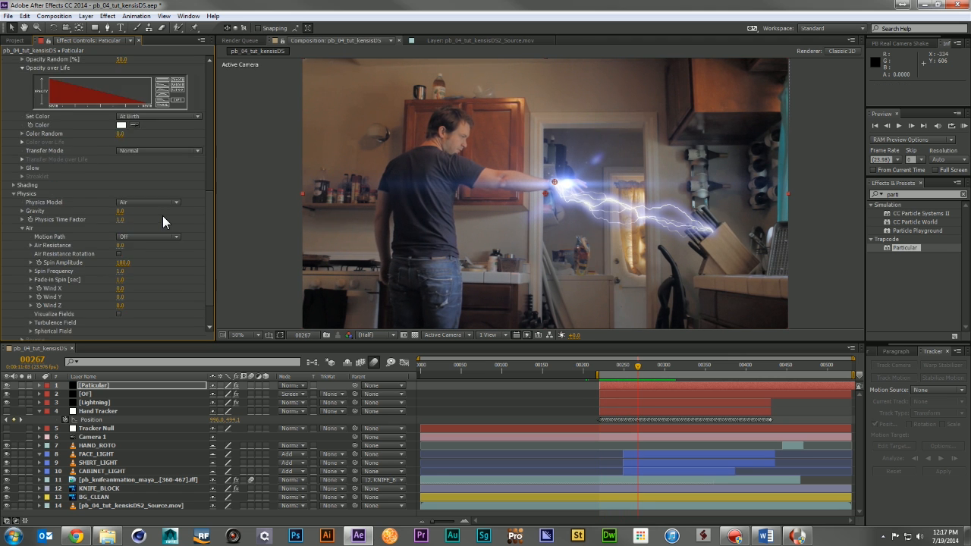
scroll(82, 253, down, 2)
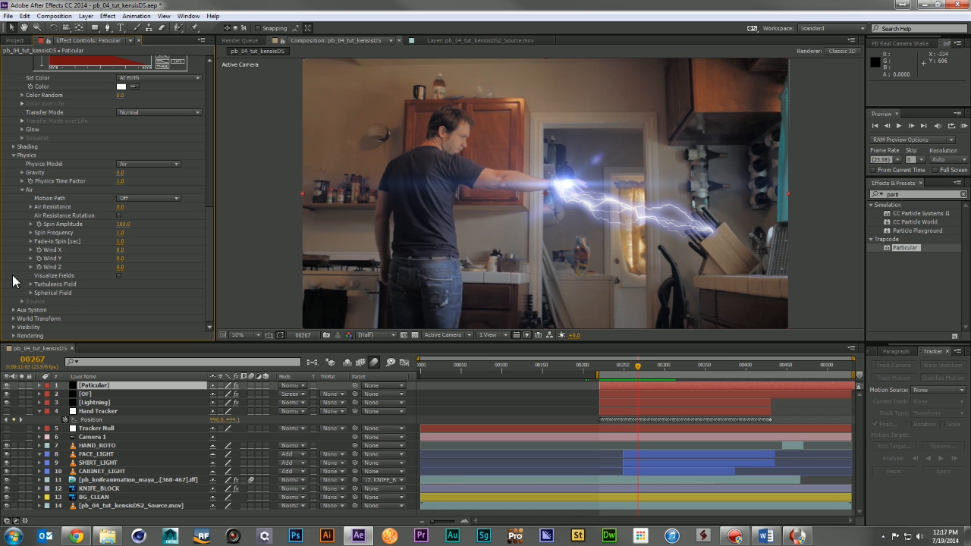
click(31, 283)
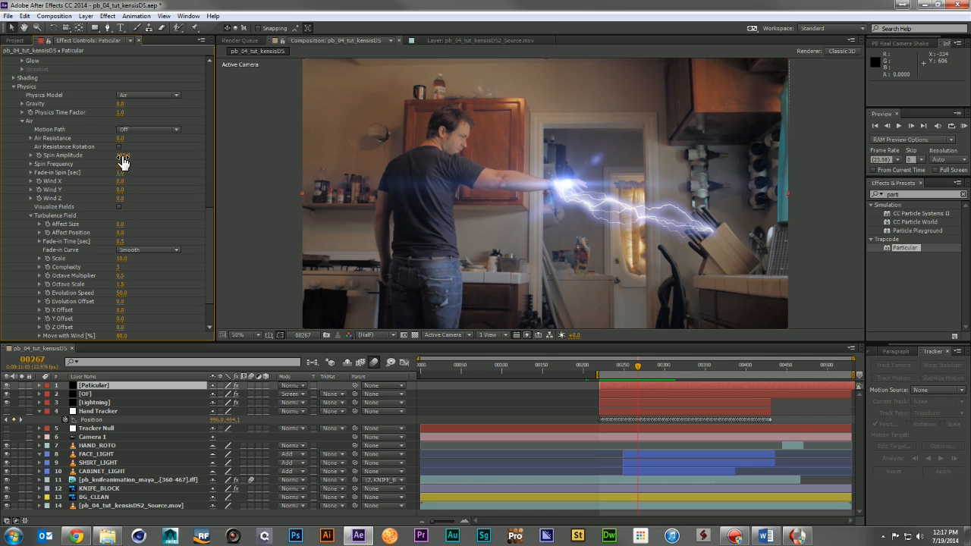
drag(120, 232, 148, 232)
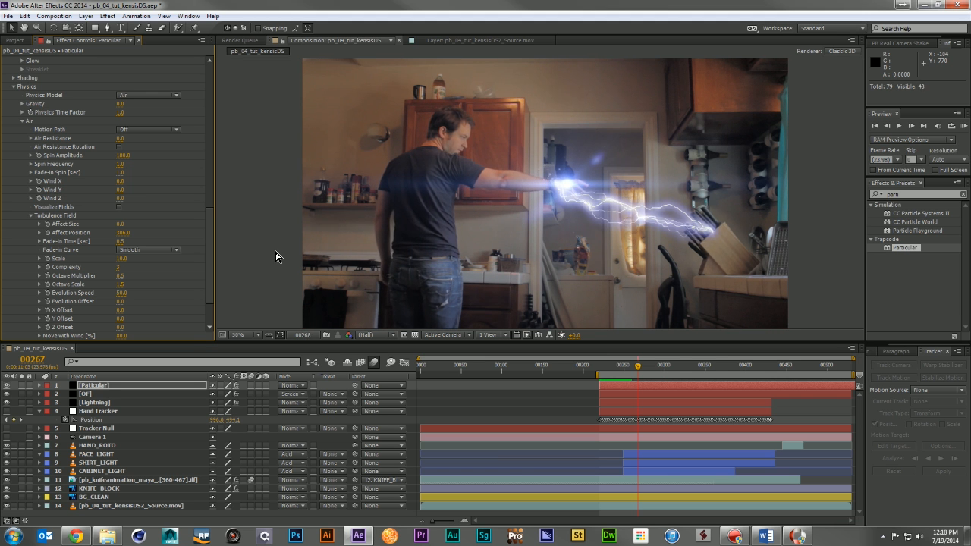
key(space)
key(space)
- Turn Motion Blur on in Particular's Rendering settings and preview the particles
scroll(168, 229, down, 2)
click(13, 335)
scroll(94, 324, down, 2)
click(25, 333)
scroll(26, 332, down, 2)
click(143, 278)
click(146, 316)
click(140, 276)
click(139, 310)
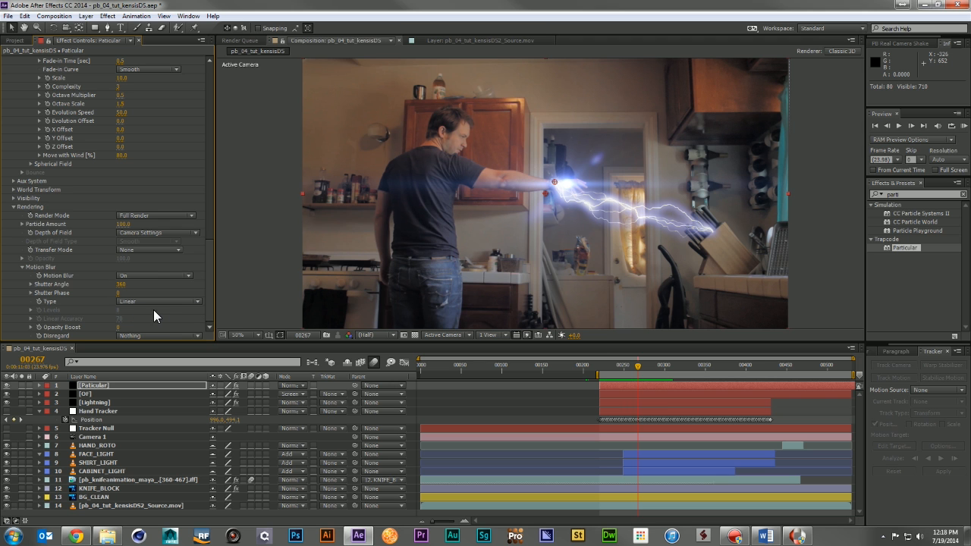
key(KP_0)
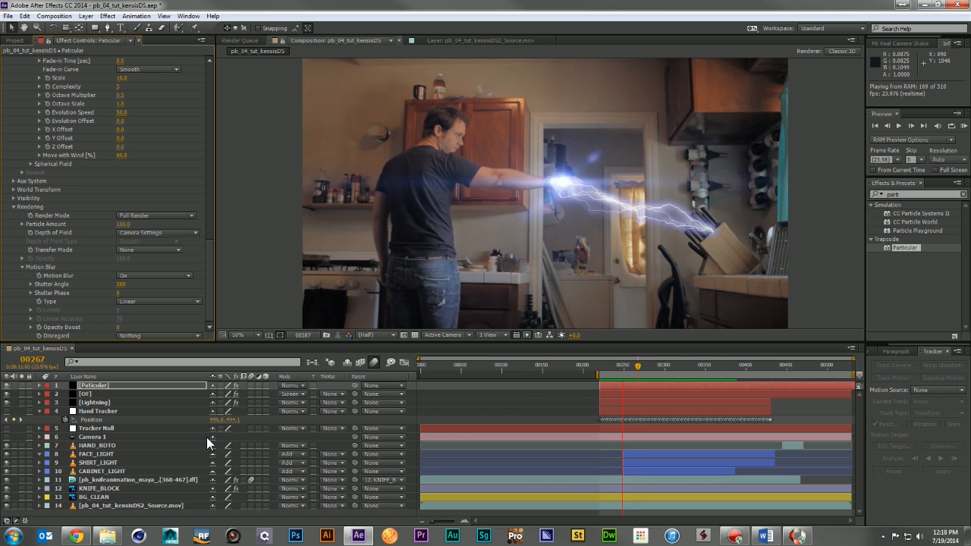
- Reduce the Lightning layer's Opacity to 82% and preview the animation briefly
click(39, 411)
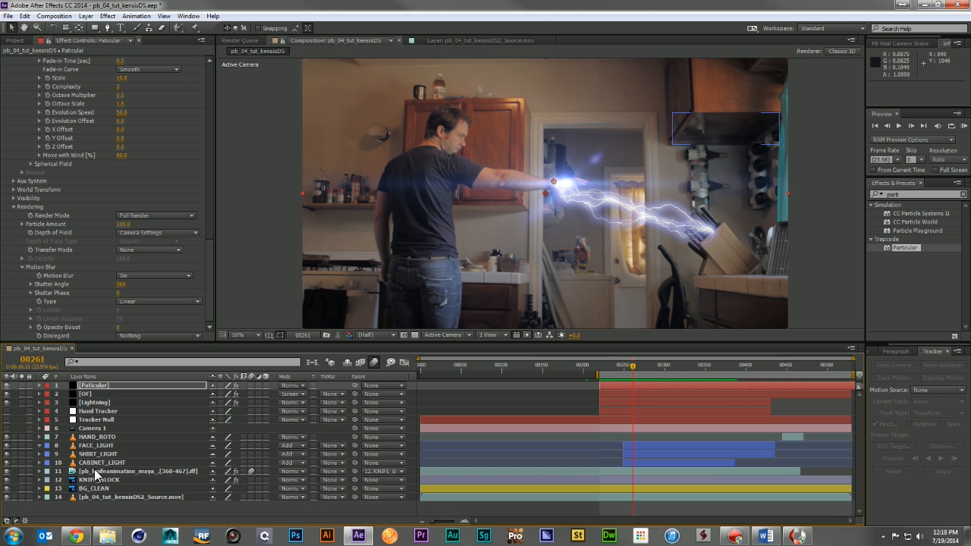
click(103, 403)
key(t)
drag(218, 417, 209, 413)
click(461, 412)
key(KP_0)
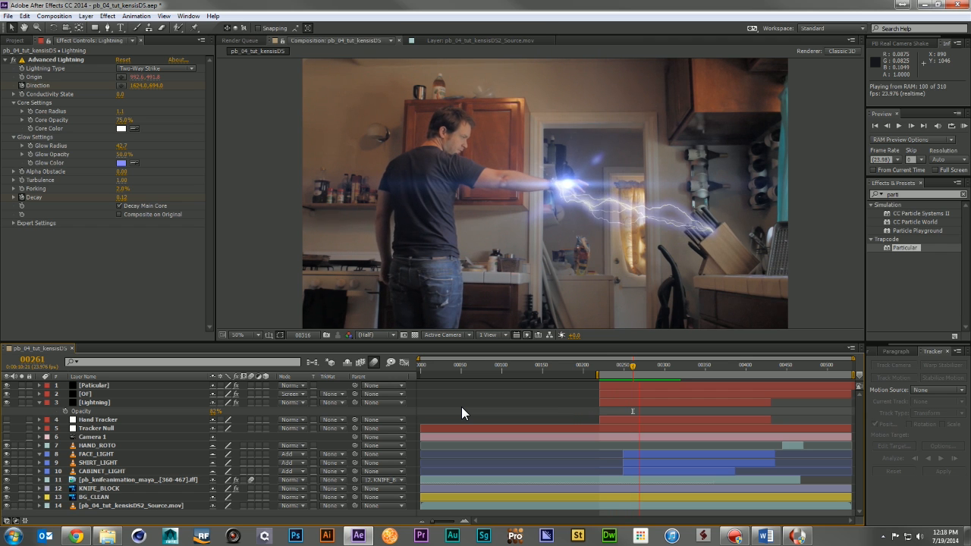
key(space)
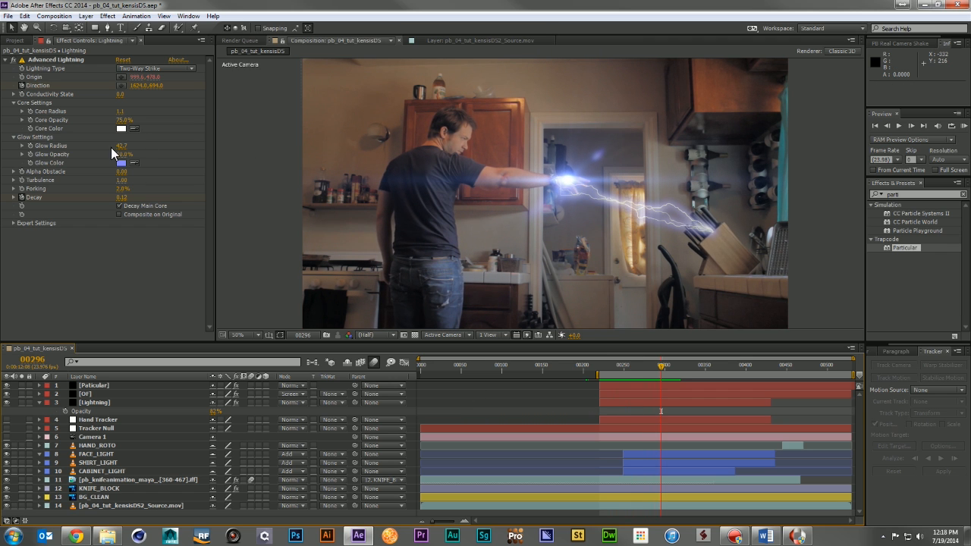
- Set the Optical Flares Scale on the OF layer to 120
click(95, 392)
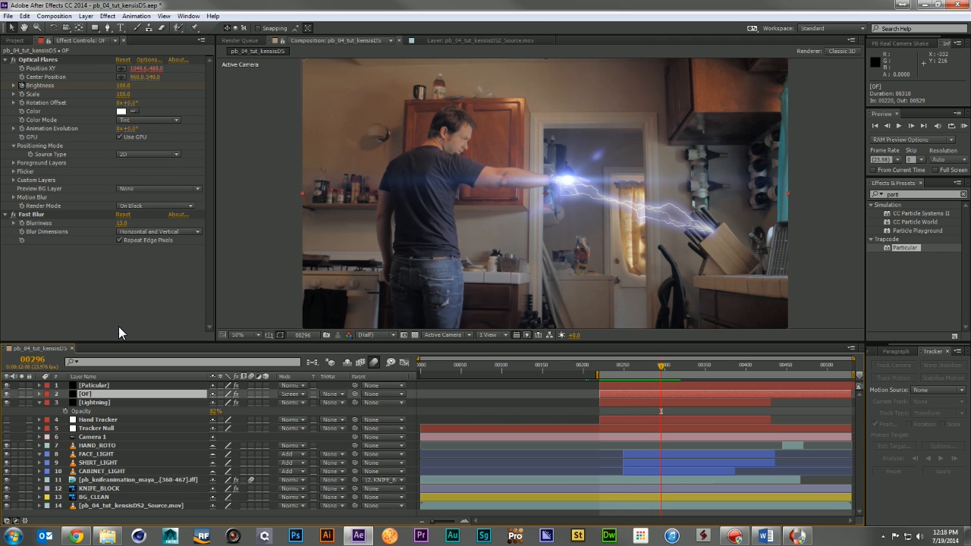
click(124, 93)
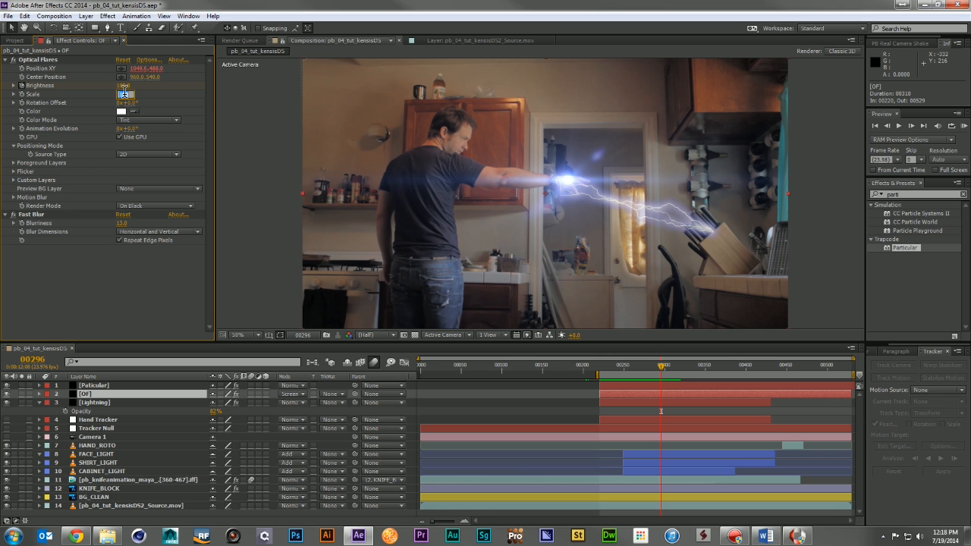
key(Return)
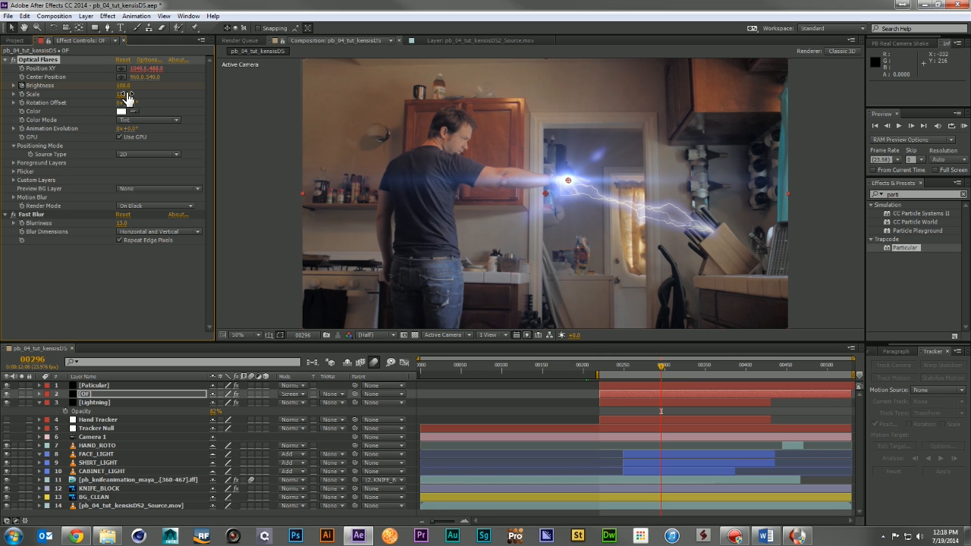
click(572, 402)
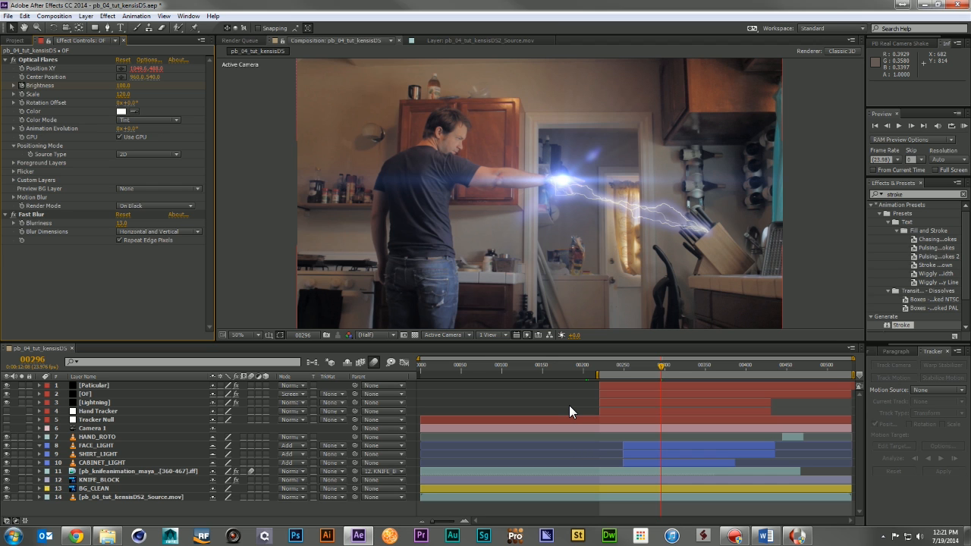
- Examine the HAND_ROTO, FACE_LIGHT, SHIRT_LIGHT and CABINET_LIGHT layers at frame 345 to see which area each mask covers
click(97, 437)
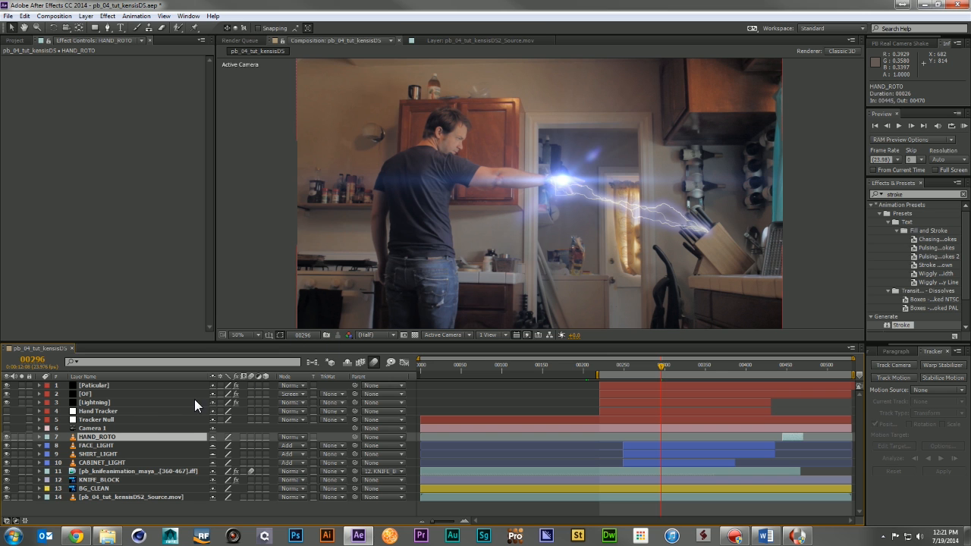
drag(660, 366, 699, 376)
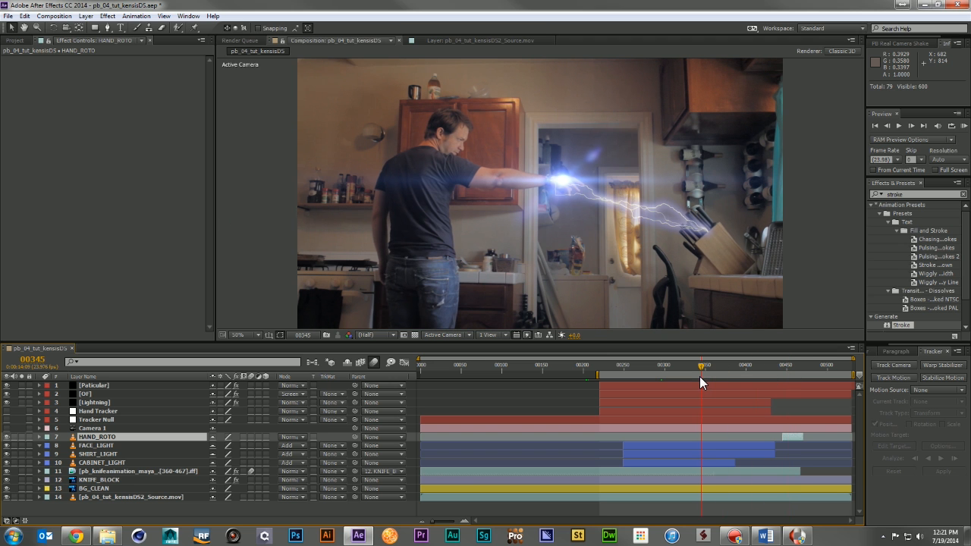
click(695, 444)
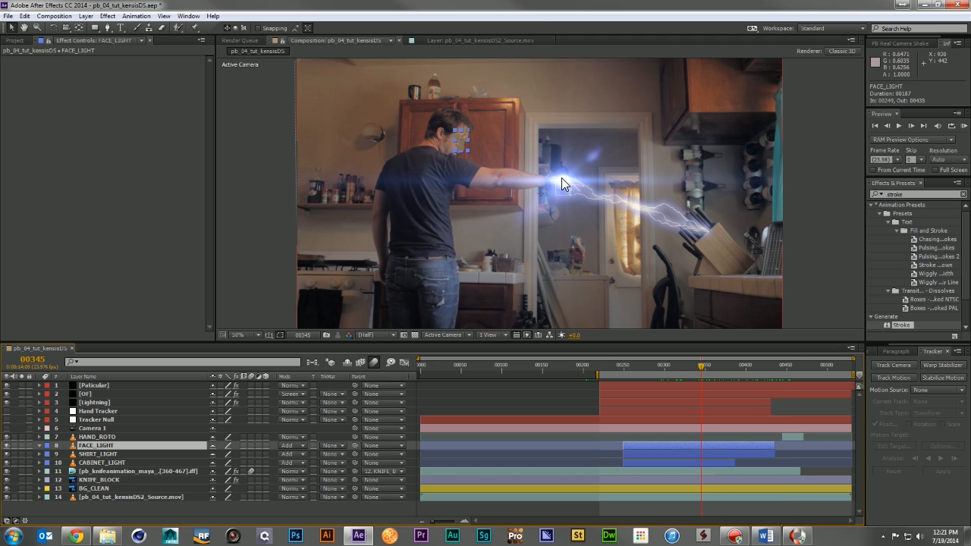
click(693, 453)
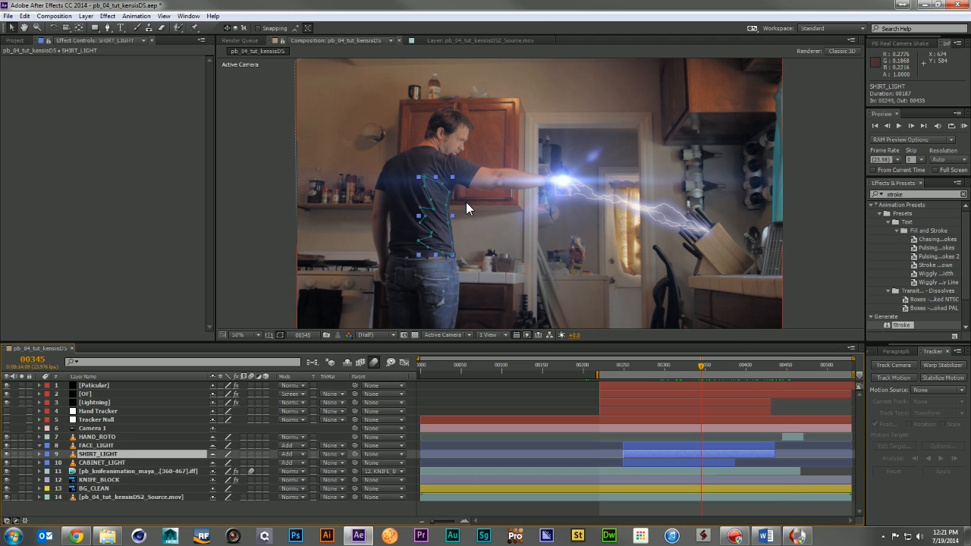
click(670, 461)
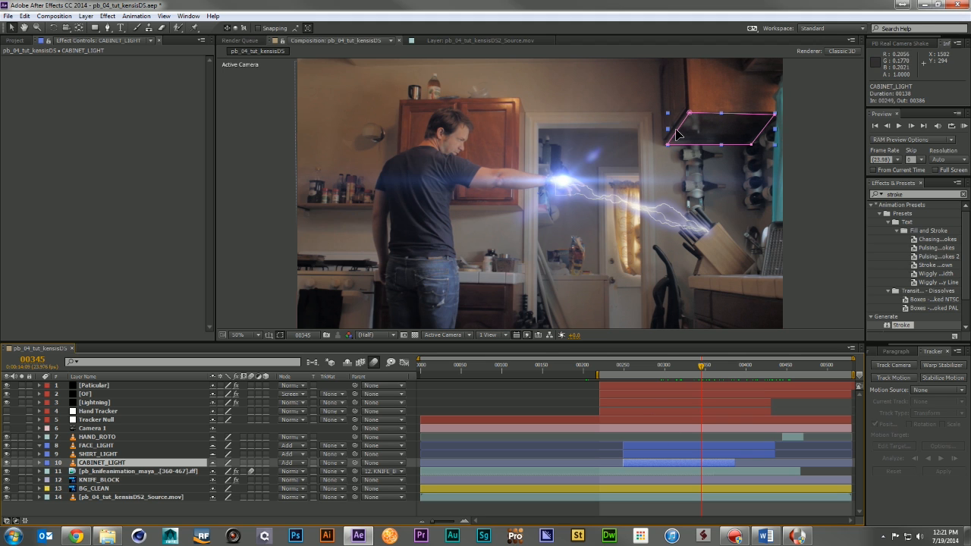
click(107, 513)
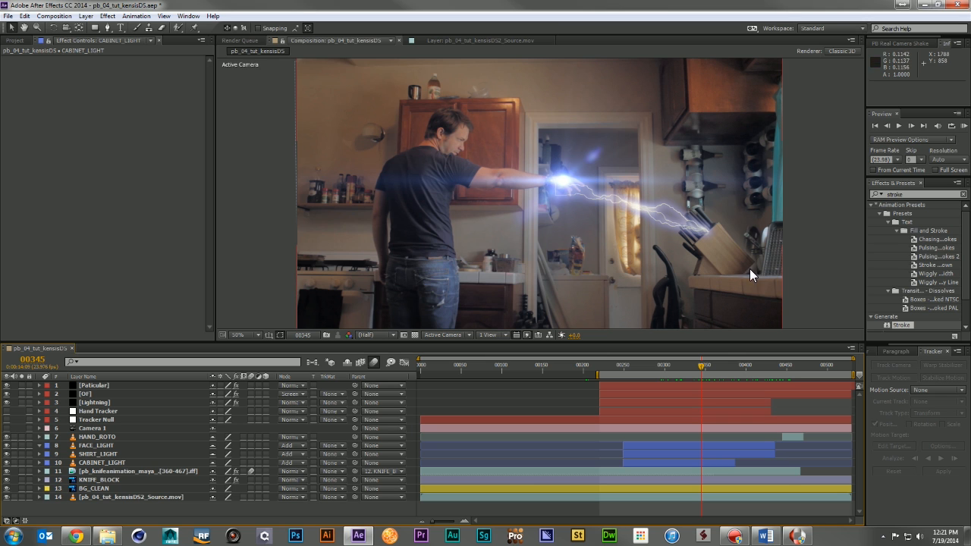
- Search the effects for Glow and apply it to the FACE_LIGHT layer
click(921, 194)
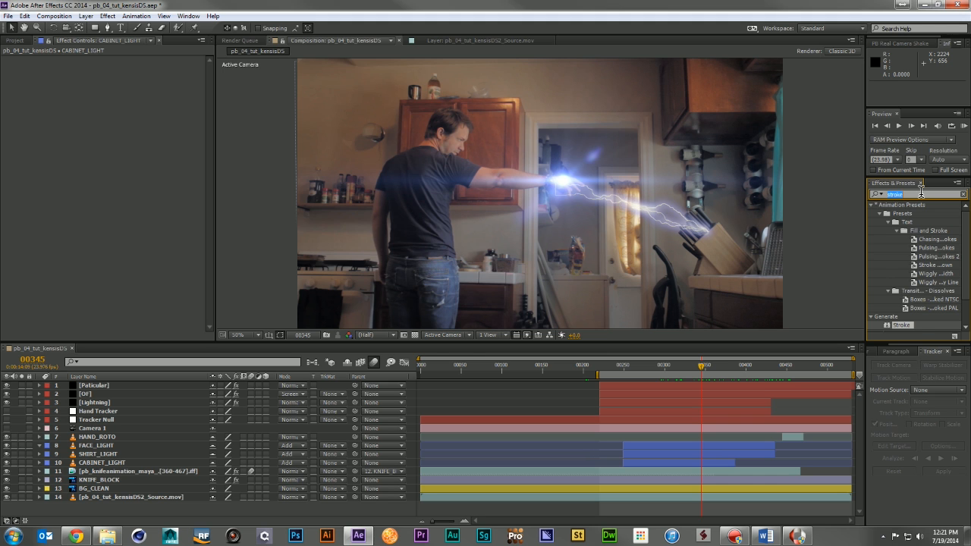
text(glow)
drag(900, 285, 133, 444)
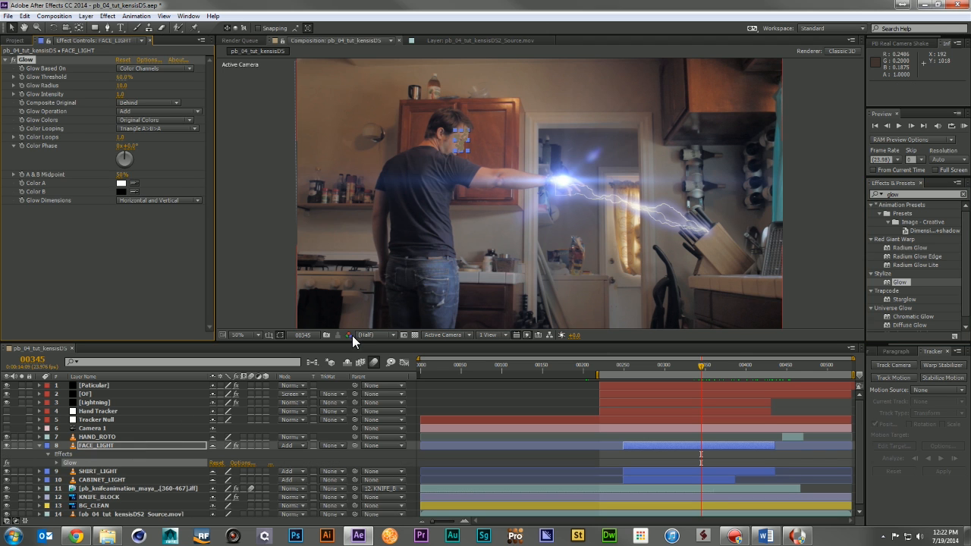
- Set the FACE_LIGHT Glow's Color A to a light blue and Color B to 65AAFF
click(123, 183)
click(155, 266)
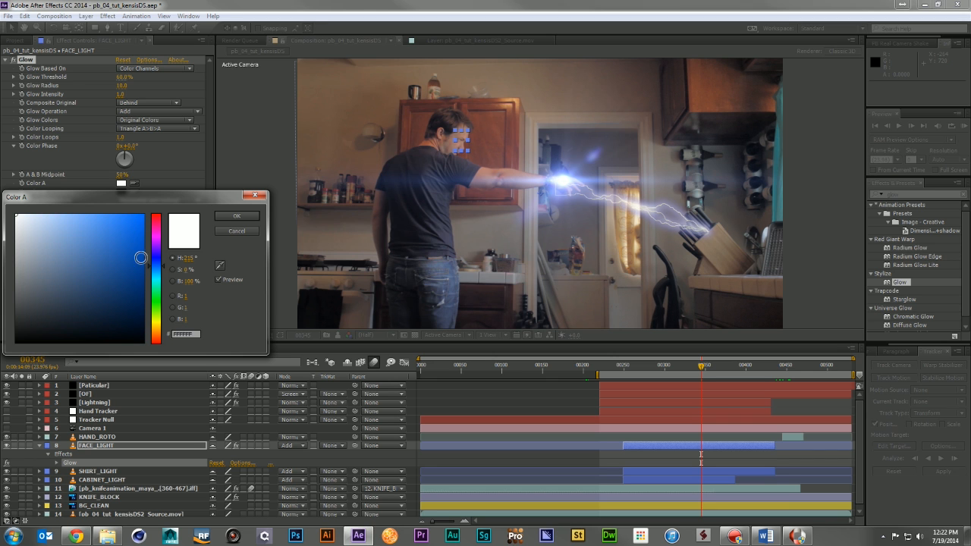
click(61, 211)
click(236, 215)
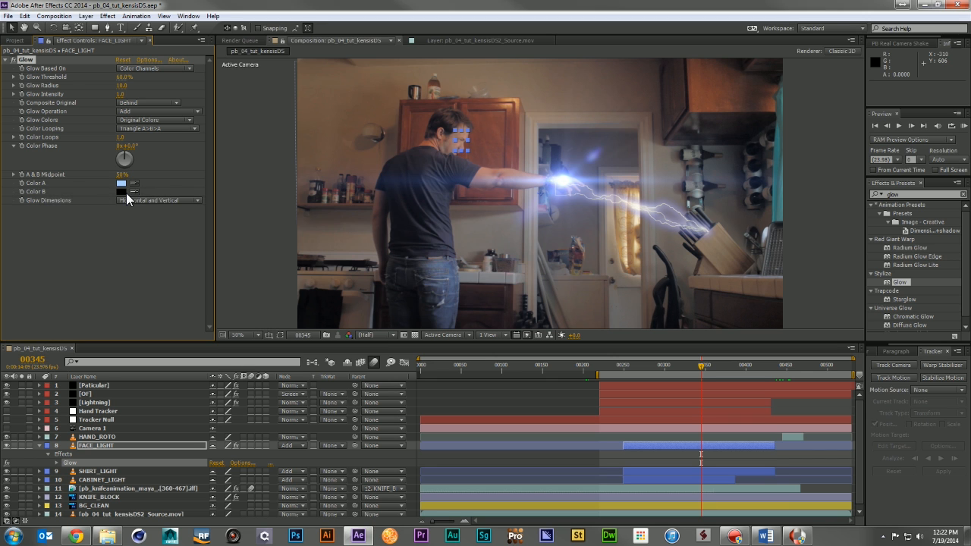
click(124, 192)
click(155, 267)
click(93, 215)
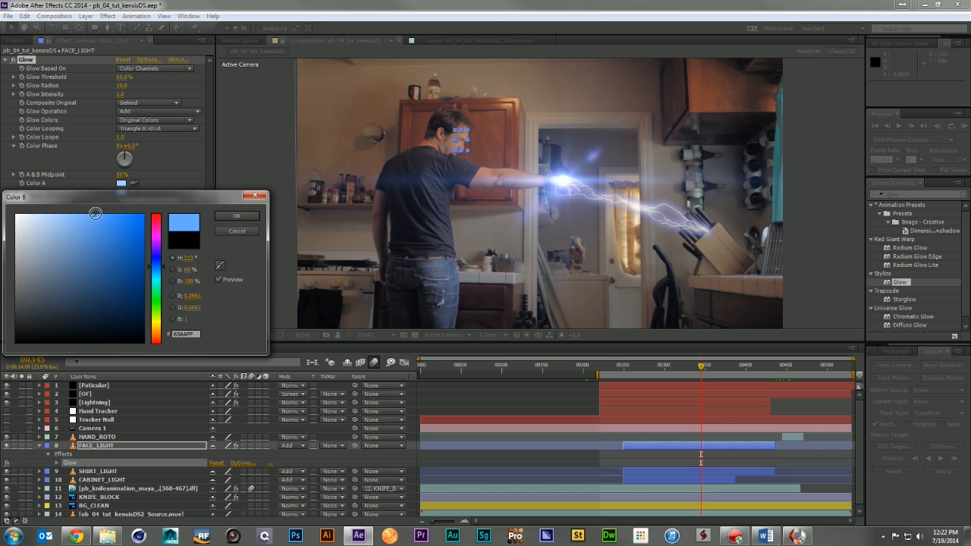
click(233, 216)
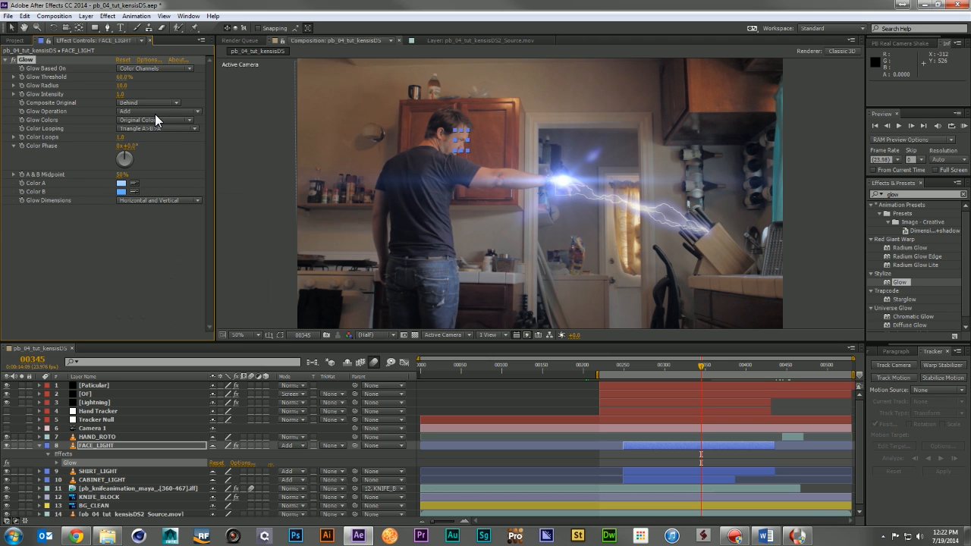
- Set Glow Colors to A & B Colors and lower the Glow Threshold to 0%
click(156, 121)
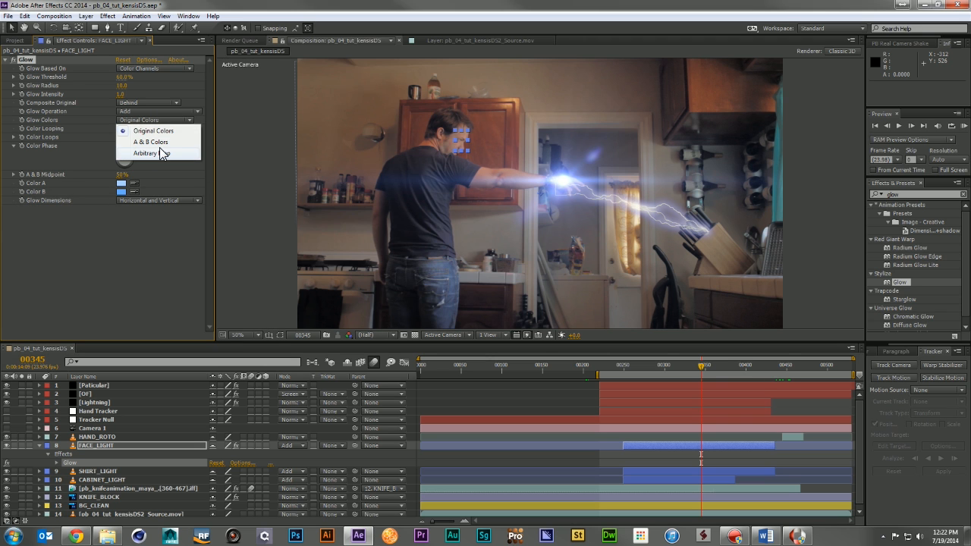
click(163, 142)
drag(124, 77, 110, 80)
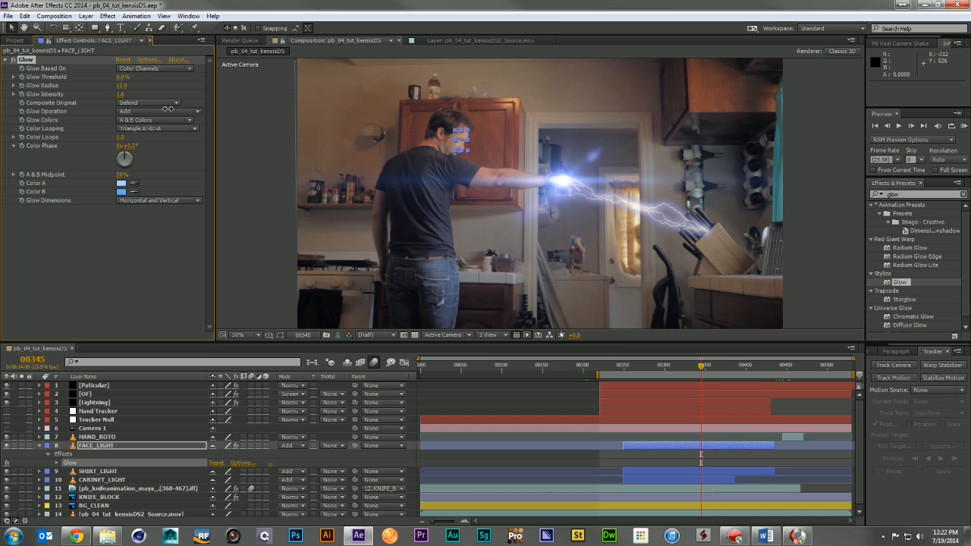
- Change the Glow's Color A to the saturated blue 006CFF and Color B to a darker blue
click(123, 184)
drag(103, 218, 174, 202)
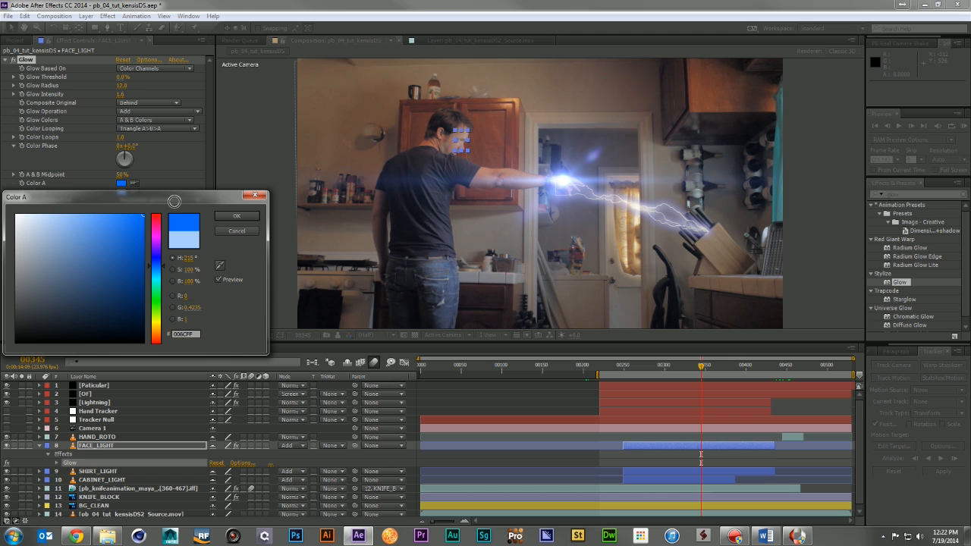
click(218, 212)
click(122, 191)
drag(135, 237, 130, 254)
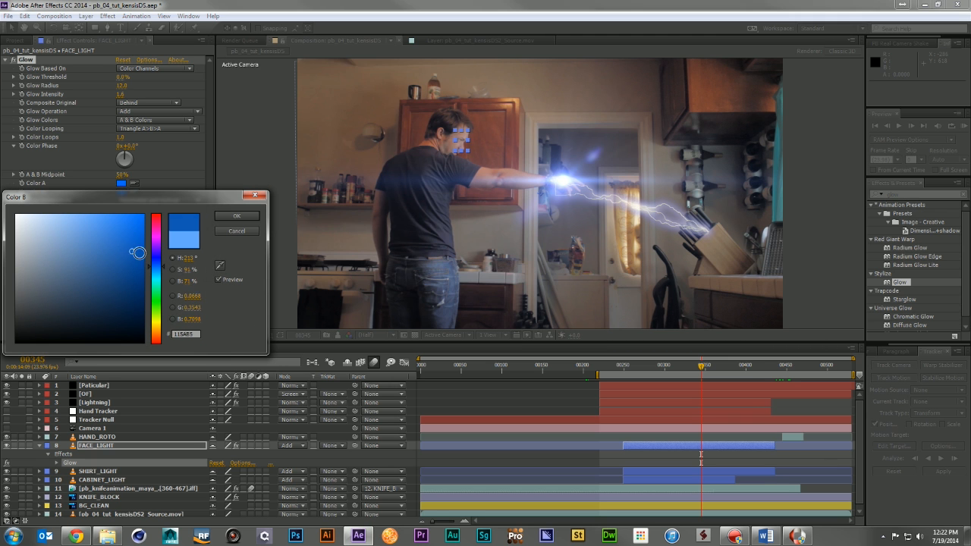
click(232, 213)
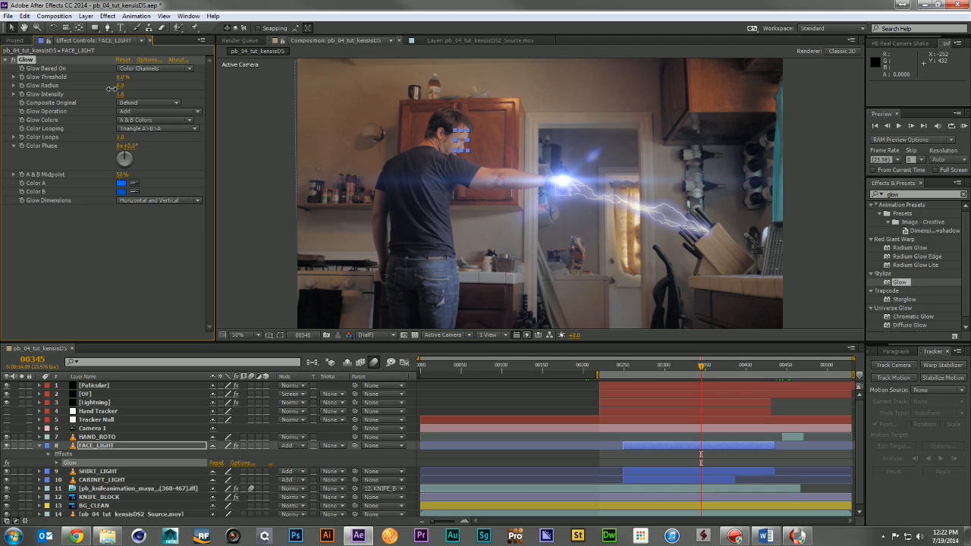
- Try basing the FACE_LIGHT glow on the Alpha Channel, and switch it back to Color Channels
click(147, 67)
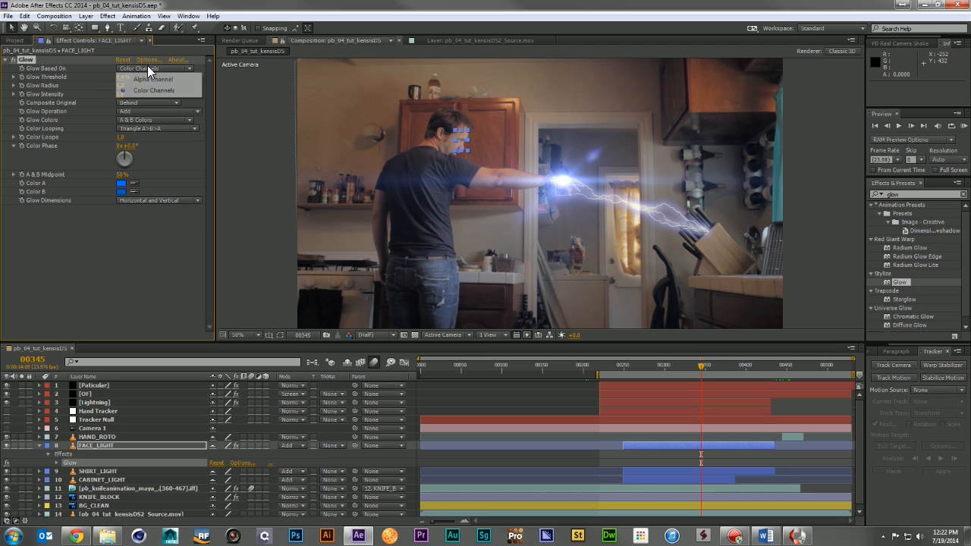
click(150, 79)
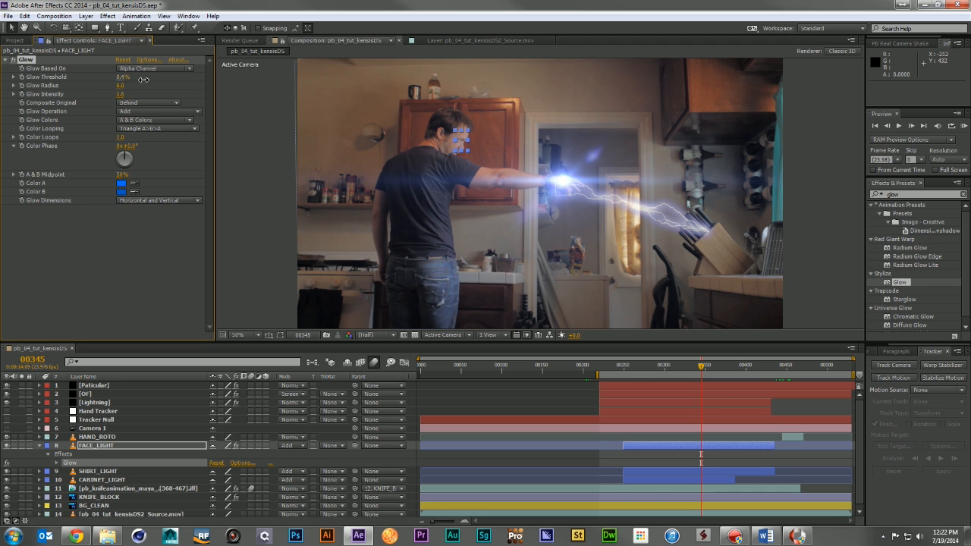
click(144, 68)
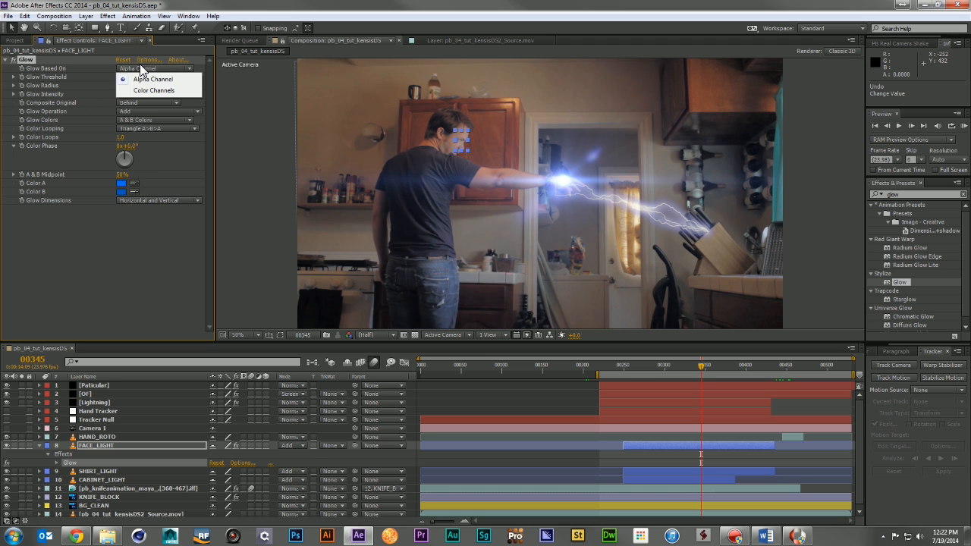
click(144, 91)
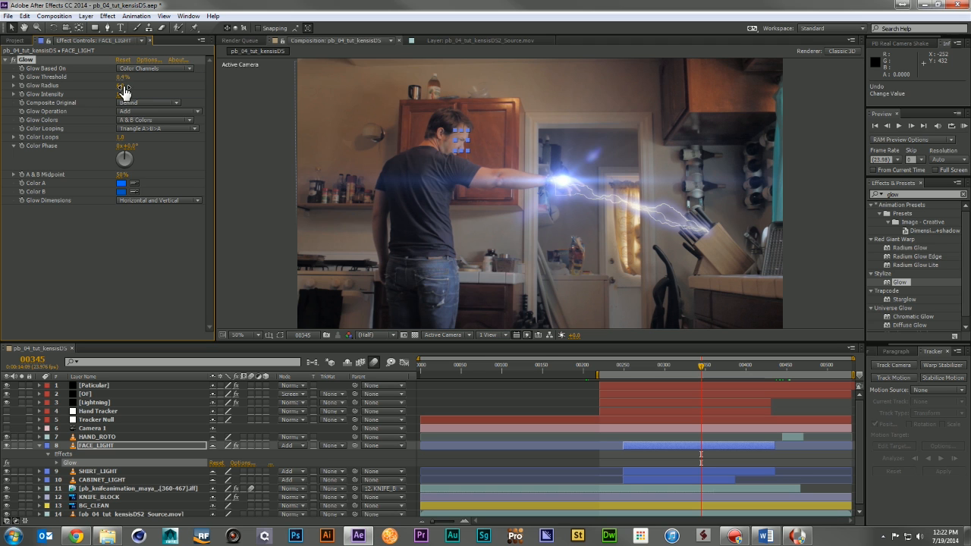
- Try a Glow Intensity of 151.2 on FACE_LIGHT, and delete the Glow effect from the layer
drag(679, 107, 817, 145)
click(572, 391)
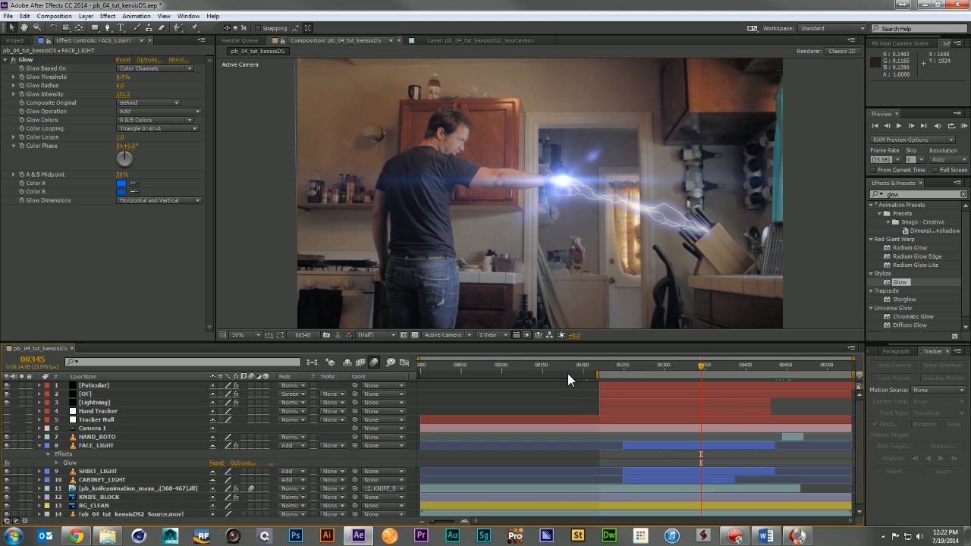
click(27, 61)
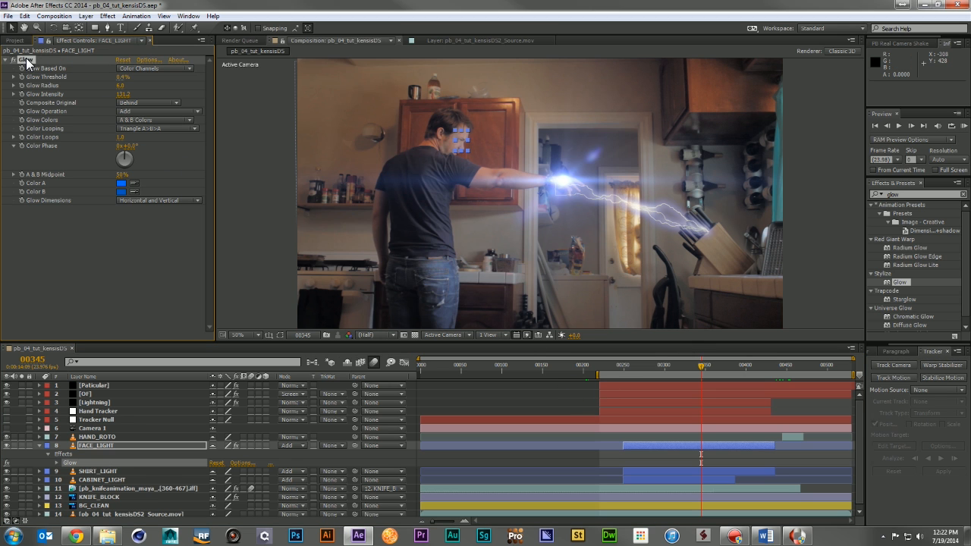
key(Delete)
- Search the effects for Tint and apply it to the SHIRT_LIGHT layer
click(600, 454)
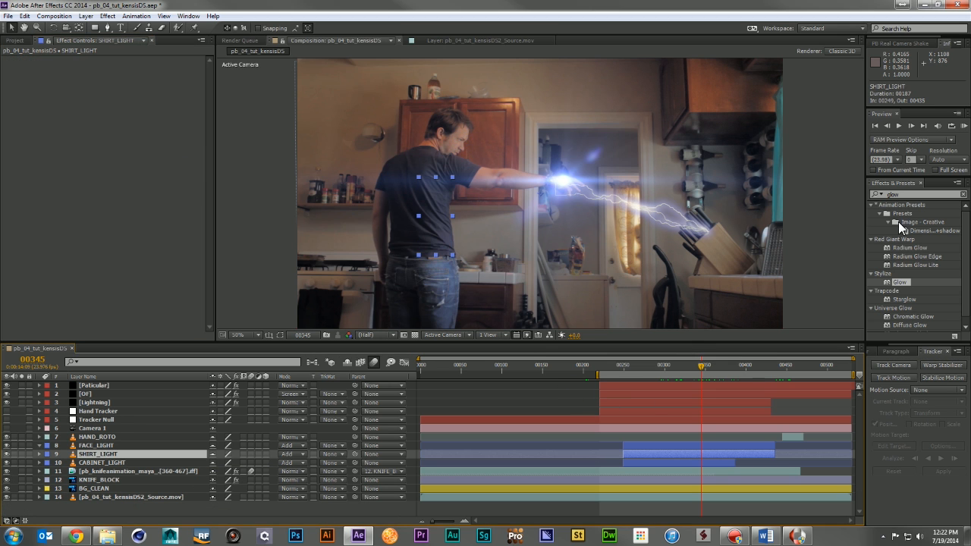
click(913, 195)
text(tint)
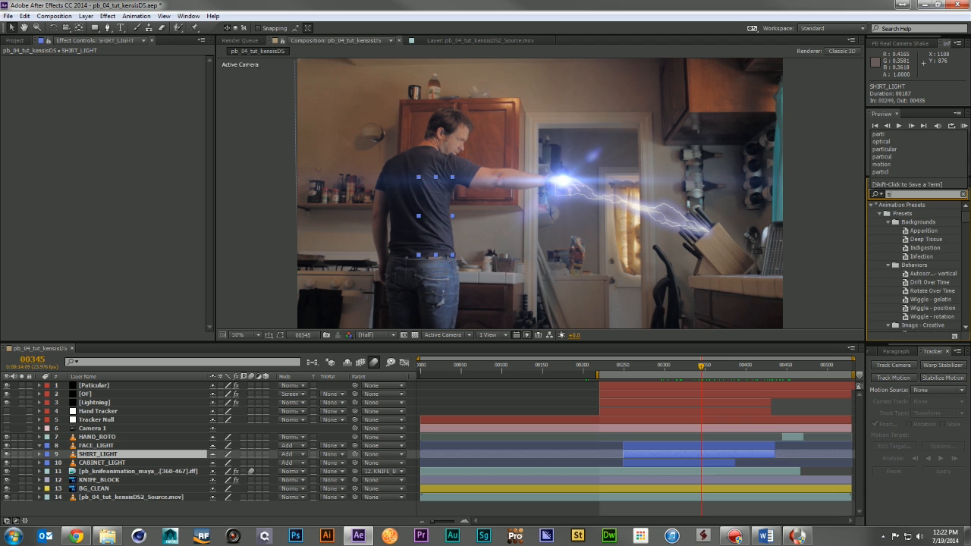
drag(891, 248, 147, 131)
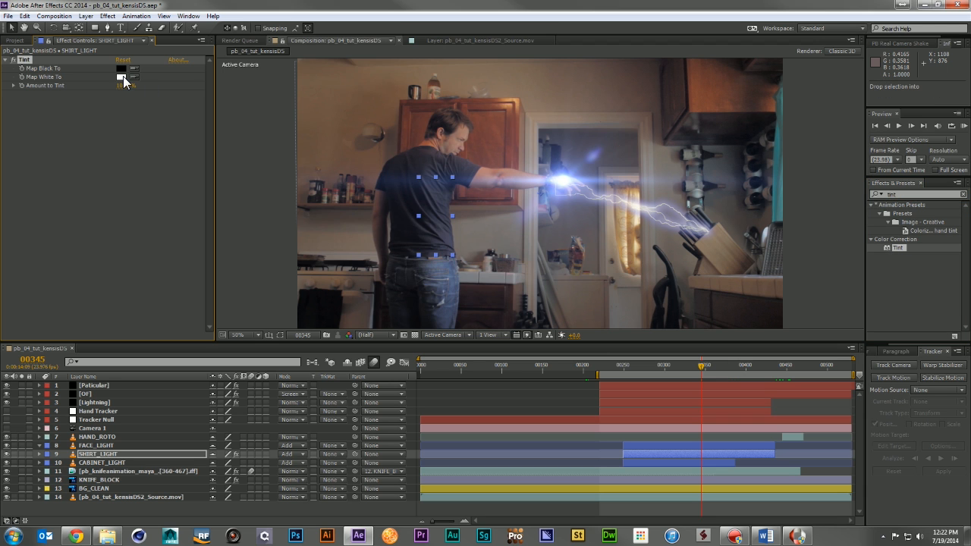
- Set the SHIRT_LIGHT Tint's Map White To color to a bright blue
click(121, 77)
click(155, 262)
click(109, 217)
drag(109, 217, 109, 210)
click(237, 216)
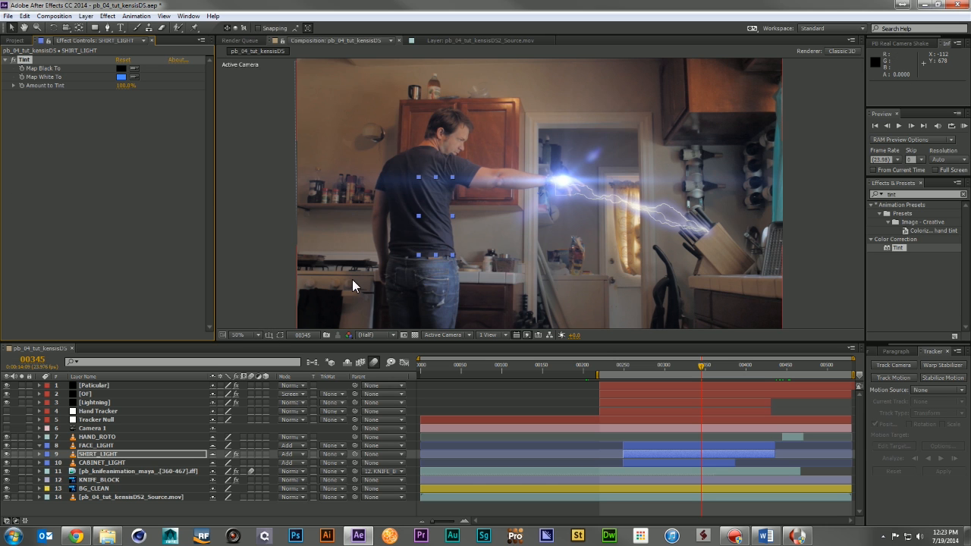
click(108, 455)
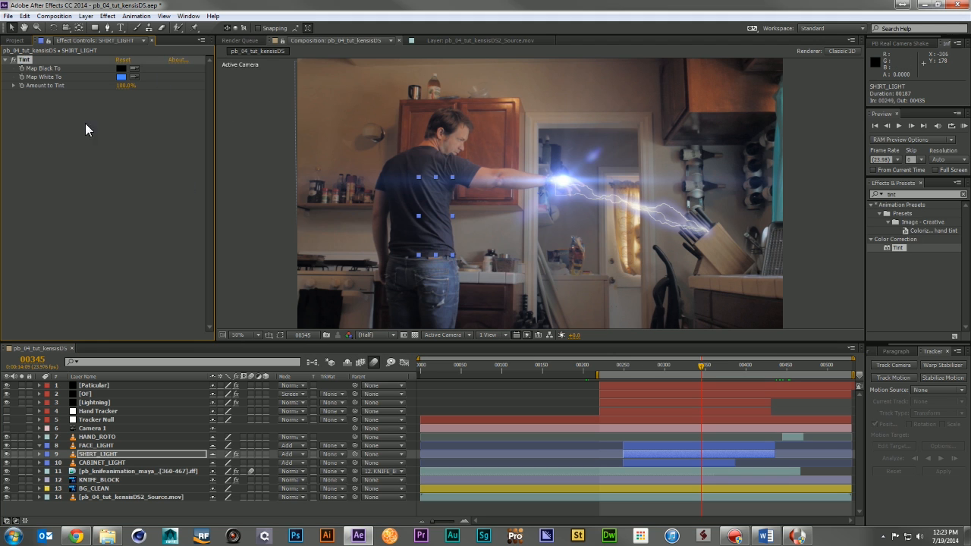
- Apply the Tint effect to the FACE_LIGHT layer and set its Map White To color to light blue (78A8FF)
click(97, 445)
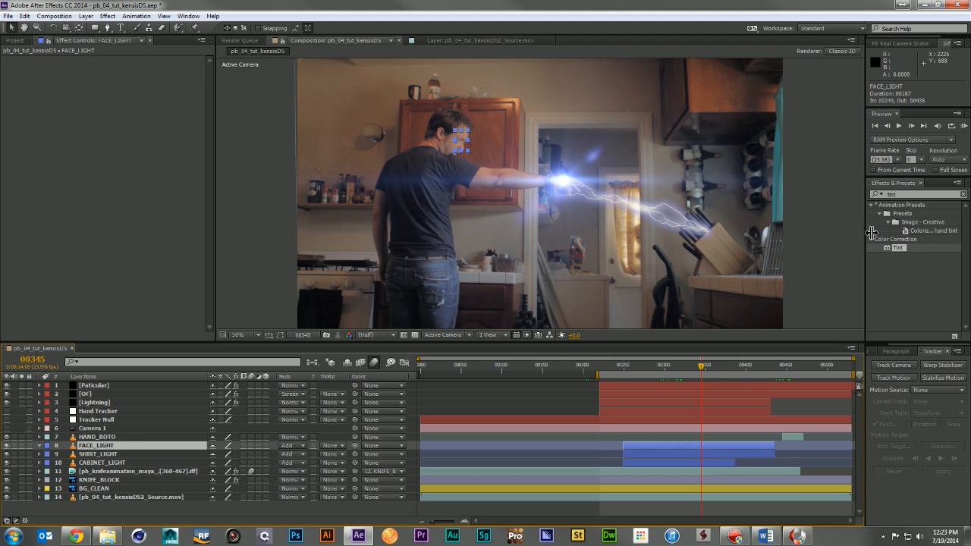
drag(901, 245, 146, 444)
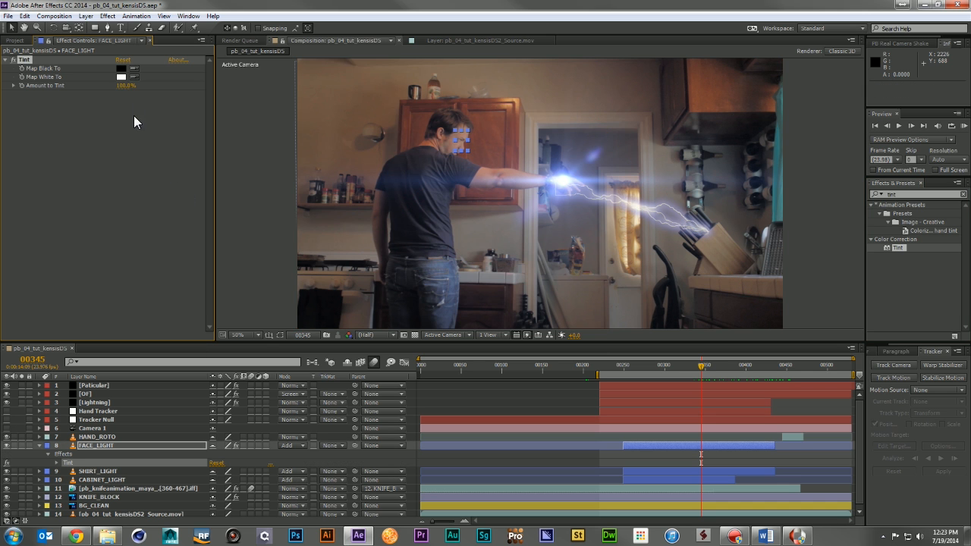
click(121, 77)
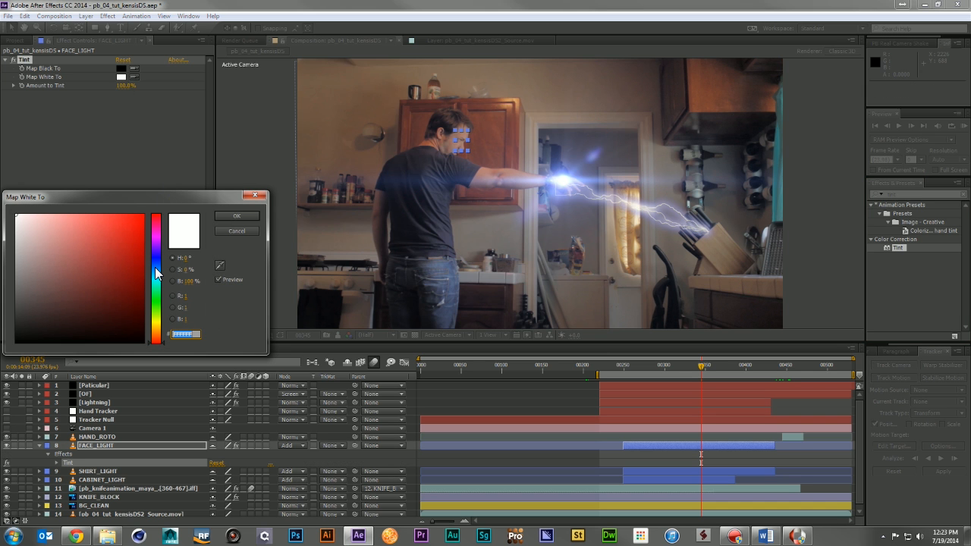
drag(157, 264, 156, 264)
drag(107, 228, 84, 202)
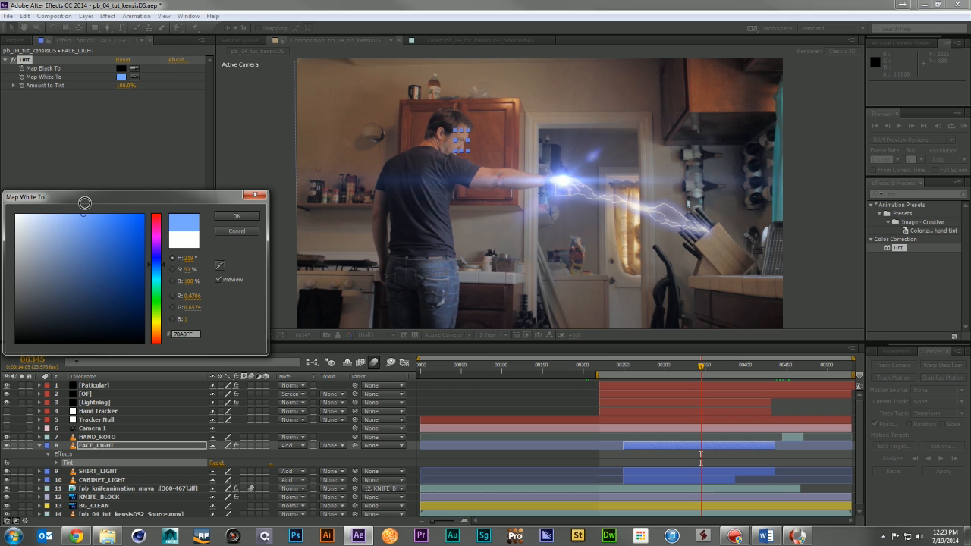
click(252, 217)
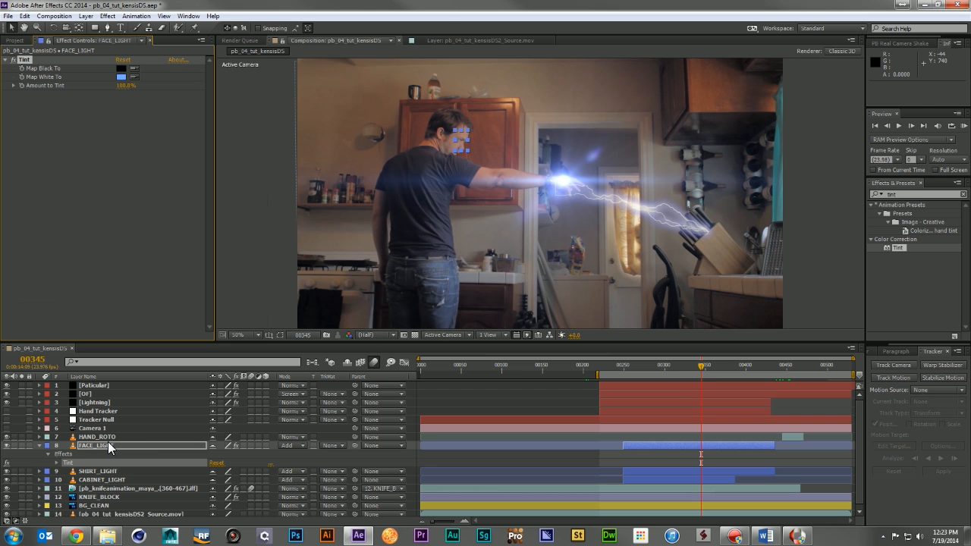
- Solo the FACE_LIGHT layer to examine its tint and Opacity keyframes, and turn the solo off again
click(21, 445)
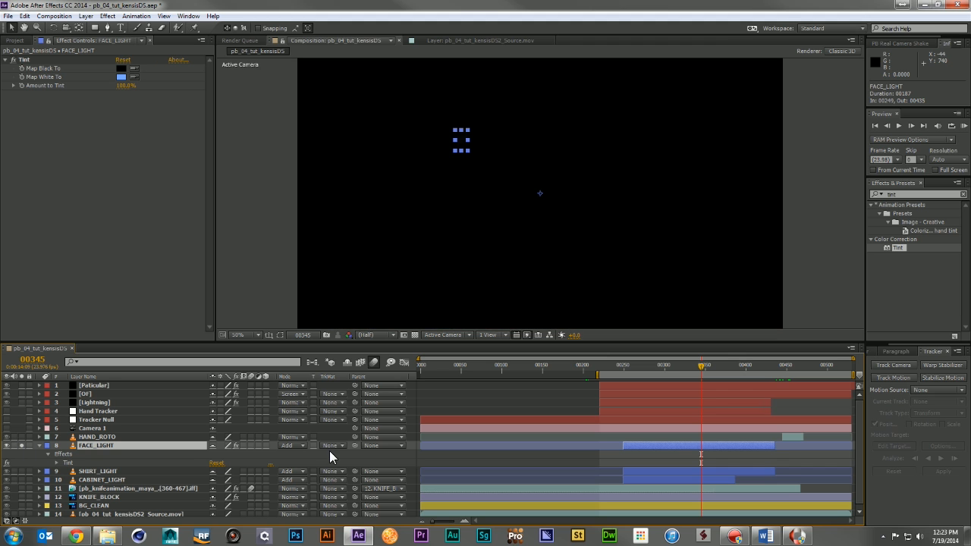
click(296, 446)
click(168, 443)
key(t)
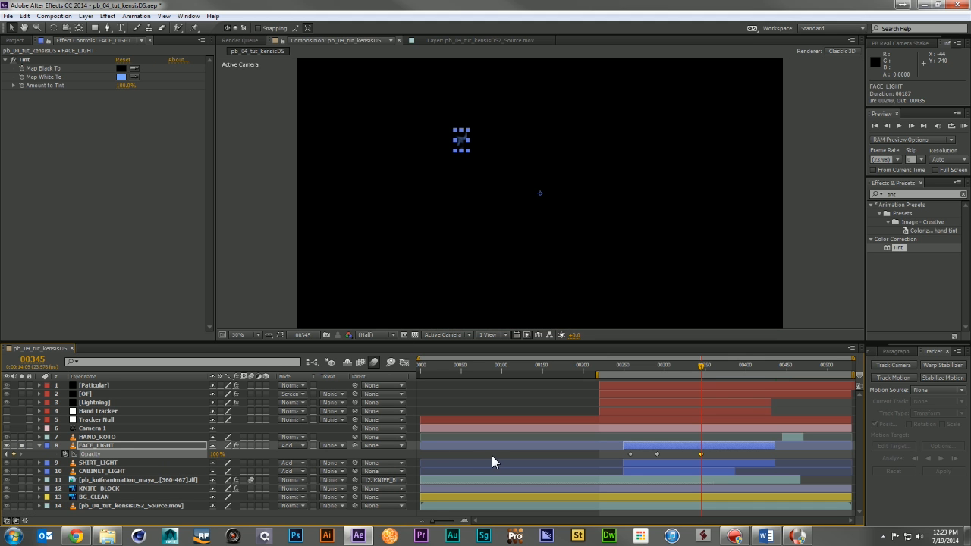
click(289, 445)
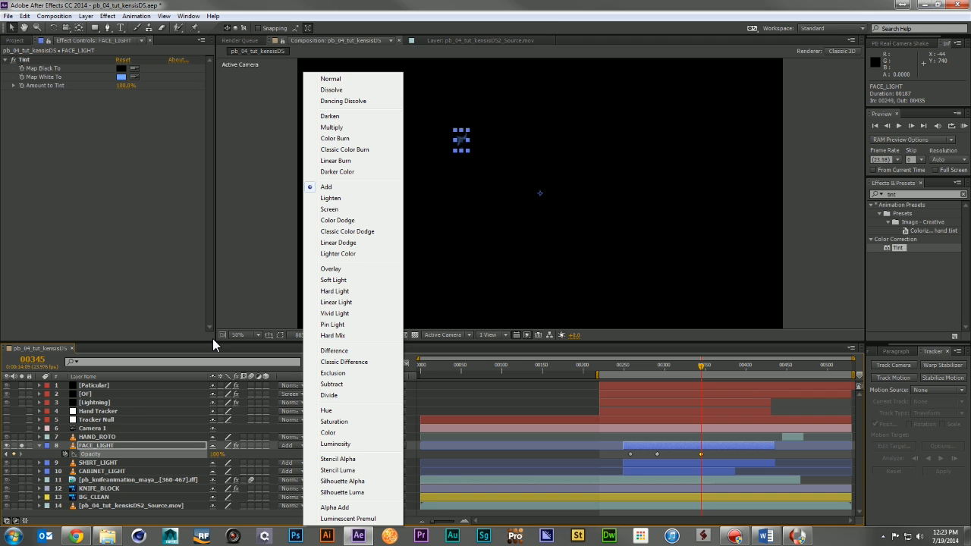
click(89, 451)
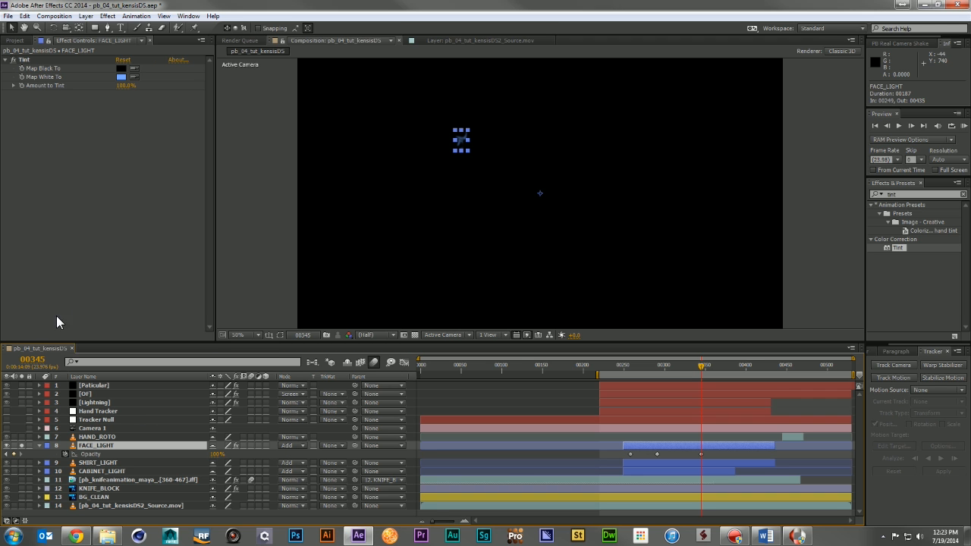
click(22, 446)
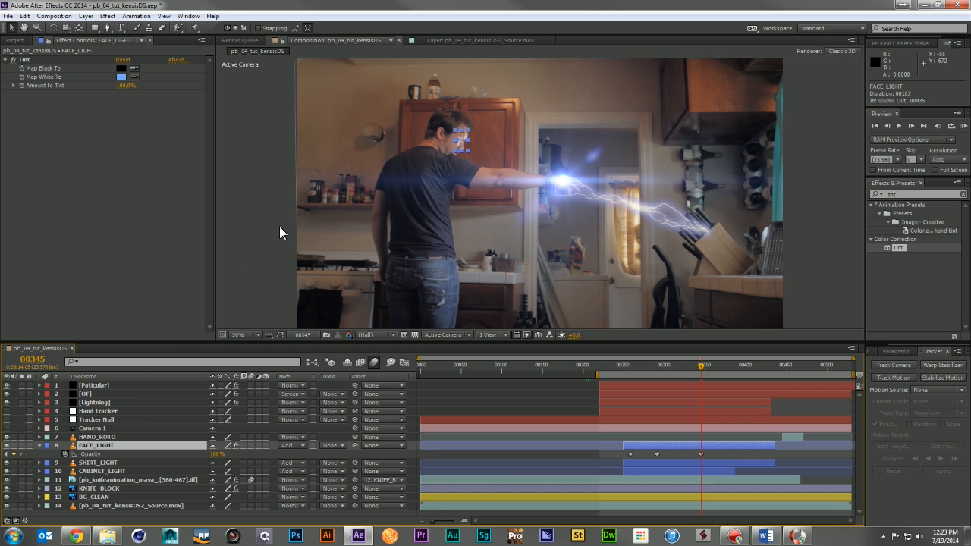
- Search the effects for Glow, apply it to FACE_LIGHT, and set the glow's Color A to light blue
click(919, 194)
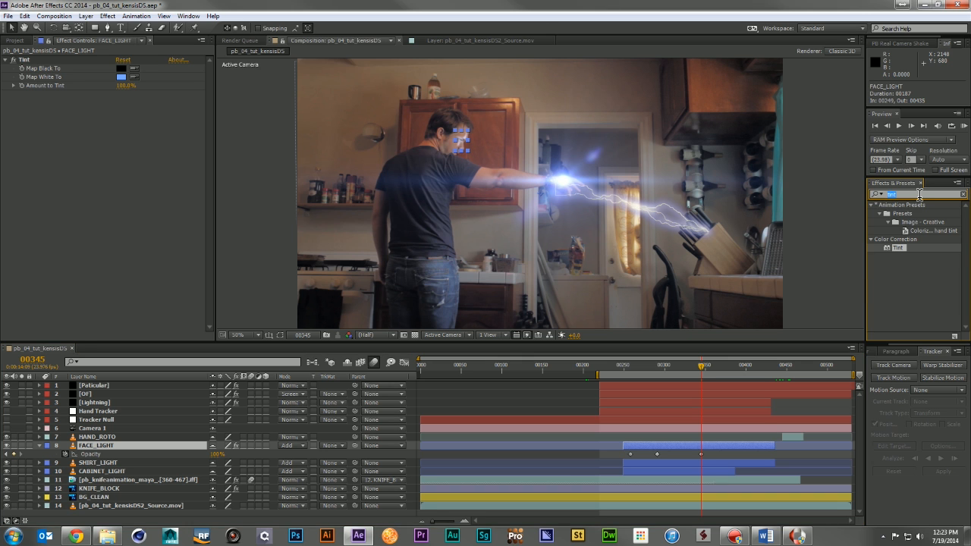
text(glow)
drag(899, 283, 145, 151)
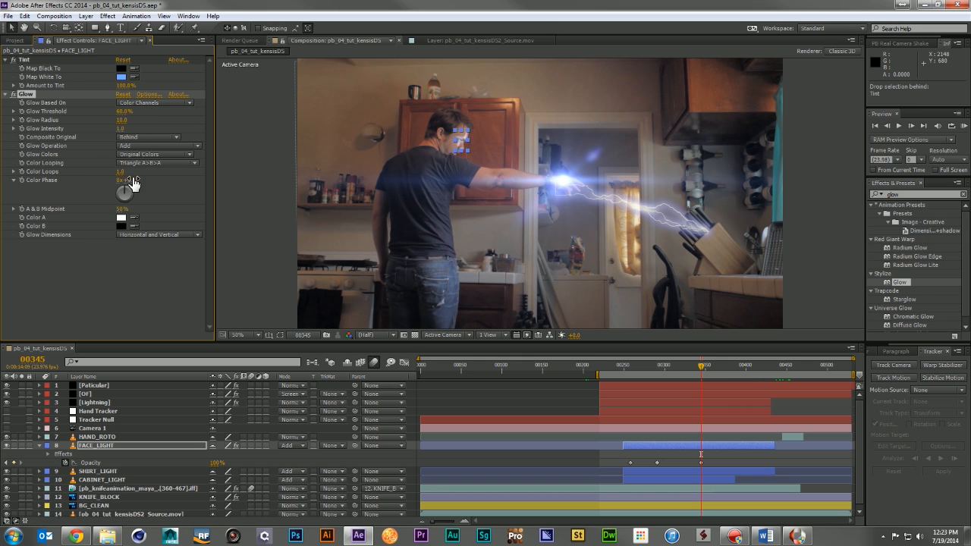
click(121, 217)
click(153, 263)
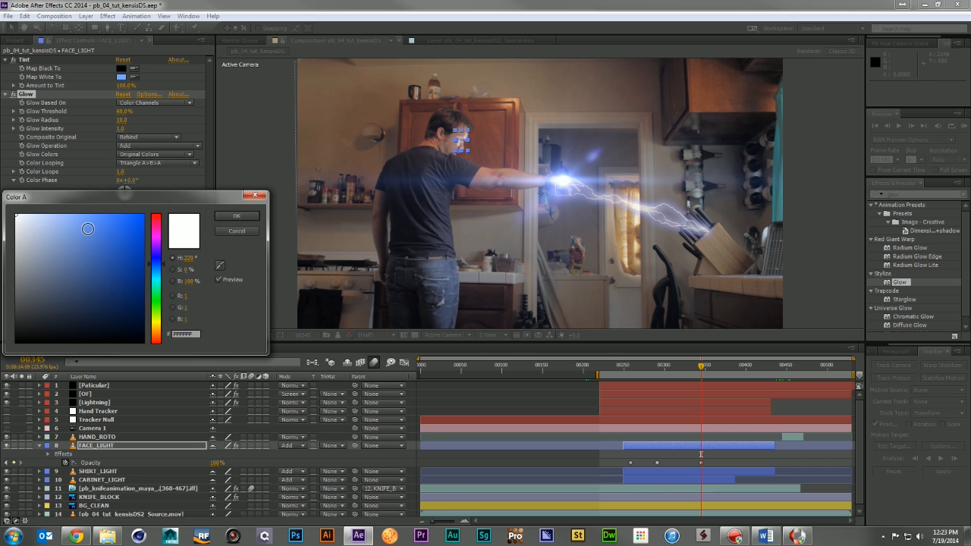
drag(88, 229, 78, 210)
click(218, 215)
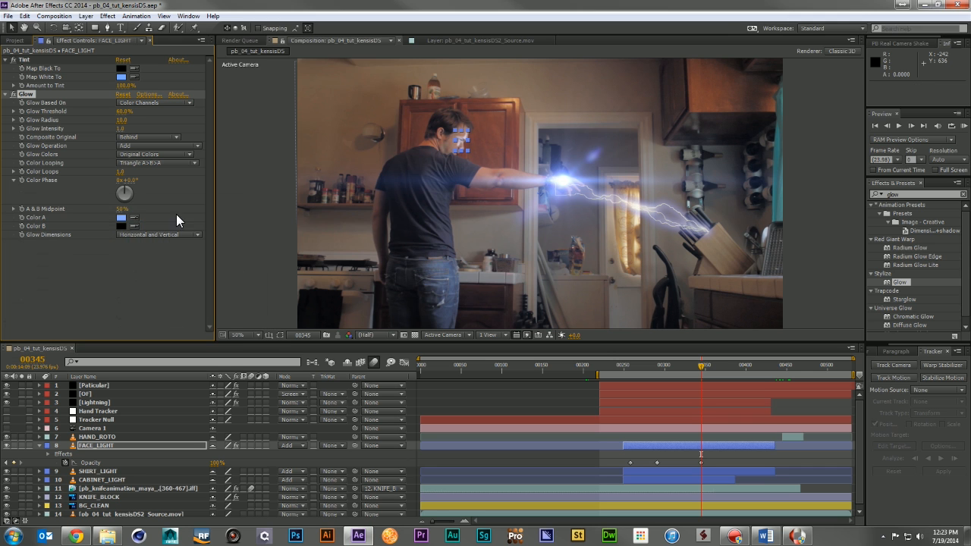
- Set the FACE_LIGHT glow's Color B to blue (5182FF) and its Glow Colors to A & B Colors
click(122, 226)
click(158, 264)
drag(117, 242, 100, 212)
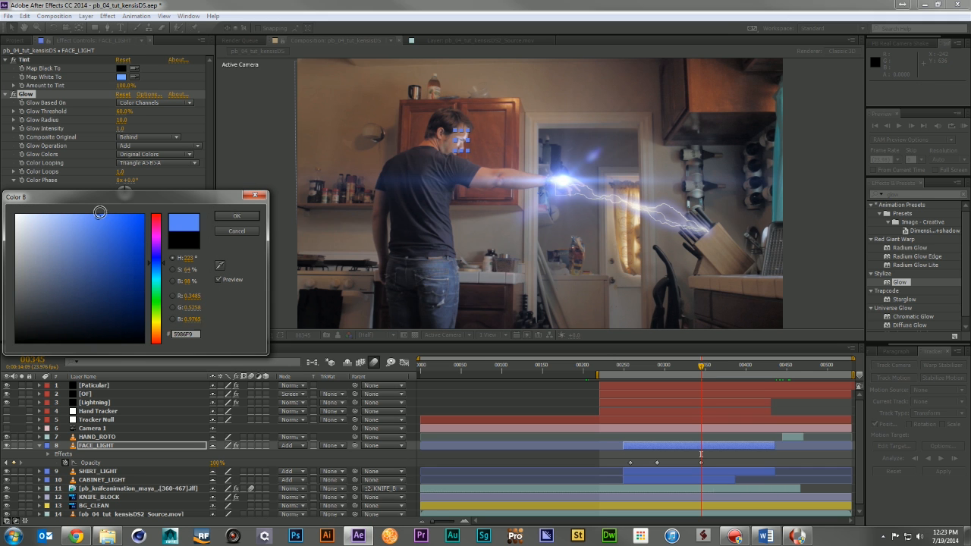
click(239, 215)
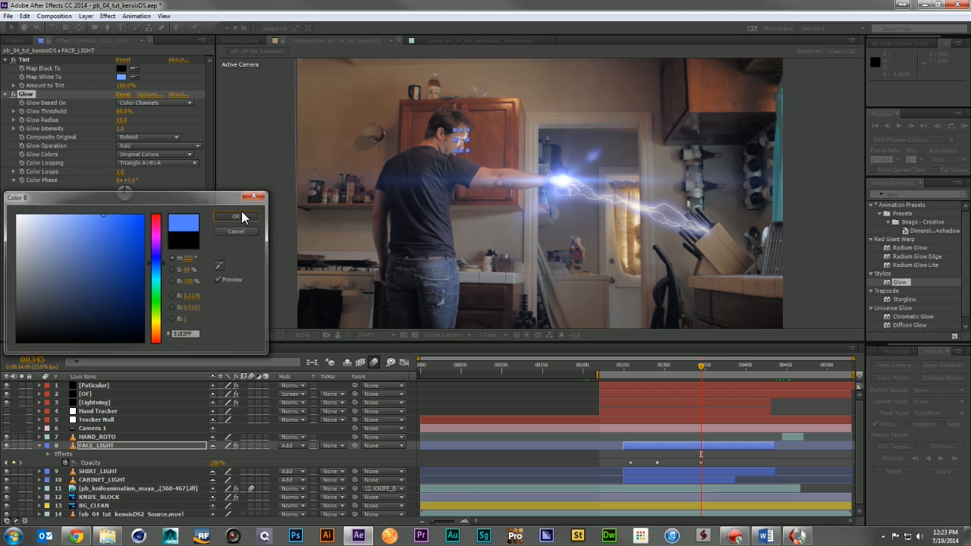
click(152, 153)
click(153, 177)
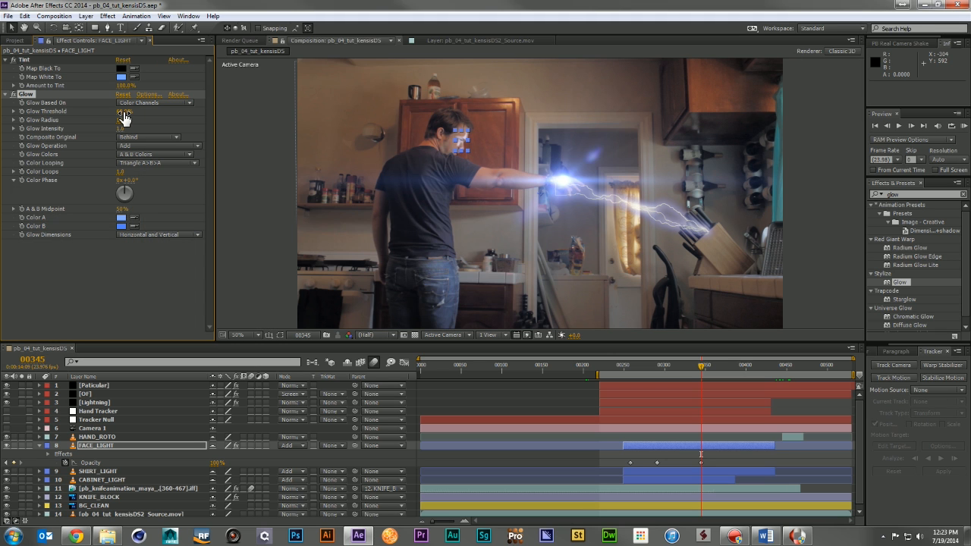
- Try different Glow settings on FACE_LIGHT, undo the last value changes, and delete the Glow effect
drag(125, 116, 188, 124)
drag(113, 118, 19, 119)
key(ctrl+z)
click(133, 113)
drag(123, 127, 99, 131)
key(ctrl+z)
key(ctrl+z)
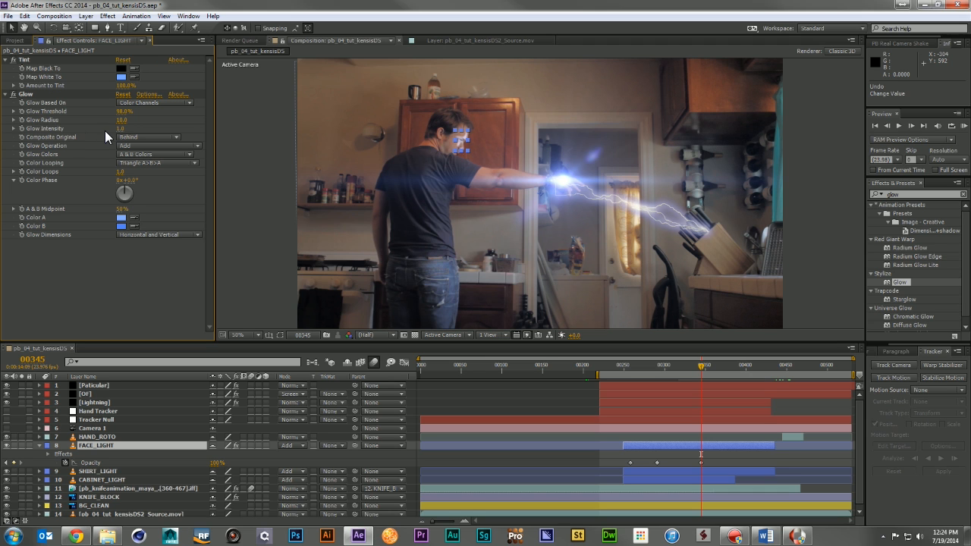
click(28, 94)
key(Delete)
- Search the effects for Fast Blur, try it on FACE_LIGHT with a Blurriness of 14, and delete it
click(891, 282)
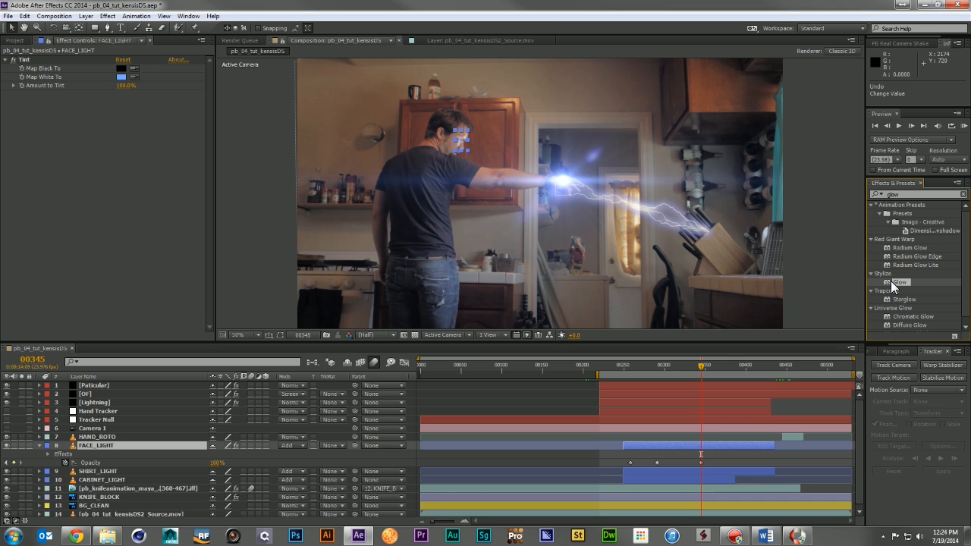
click(175, 445)
click(909, 194)
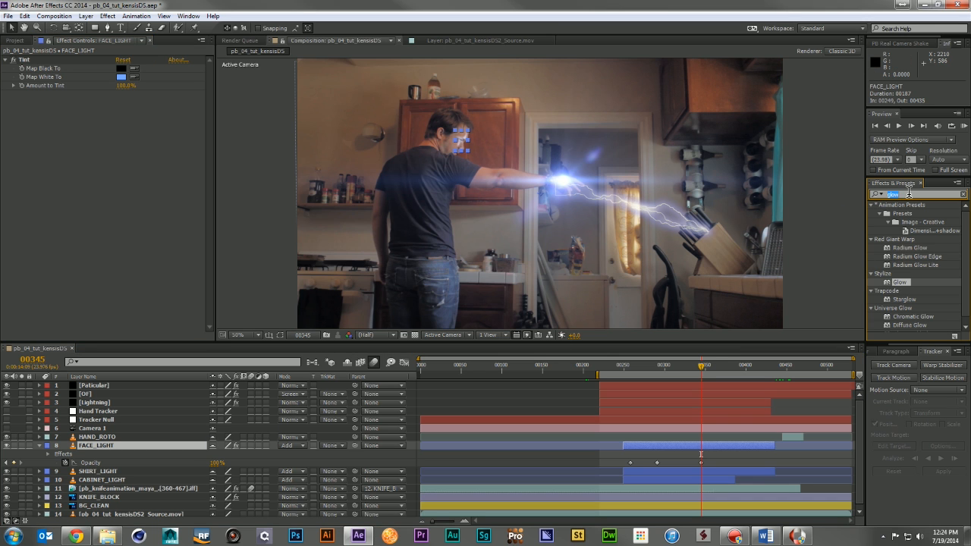
text(fast)
drag(895, 219, 148, 168)
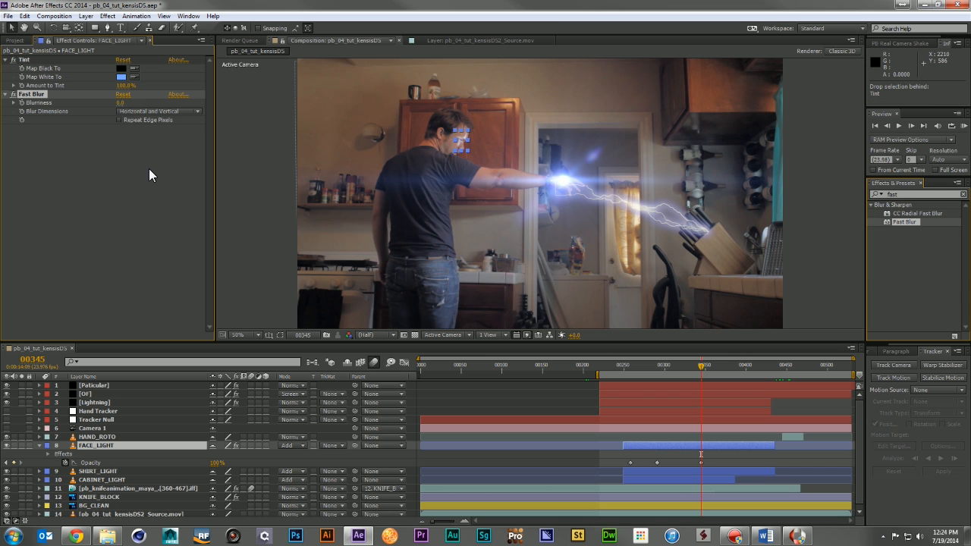
mouse_move(123, 103)
mouse_down()
mouse_move(150, 103)
mouse_move(128, 104)
mouse_up()
click(150, 204)
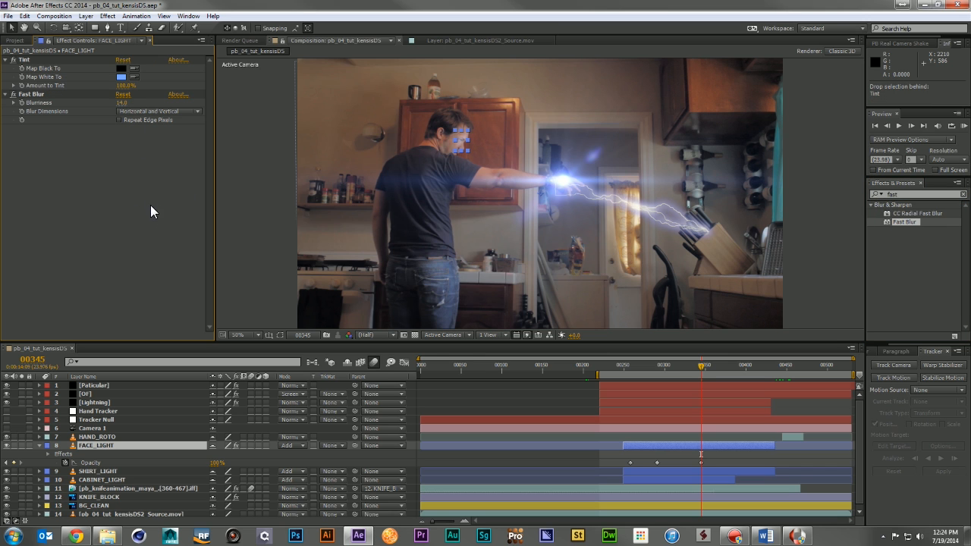
click(40, 92)
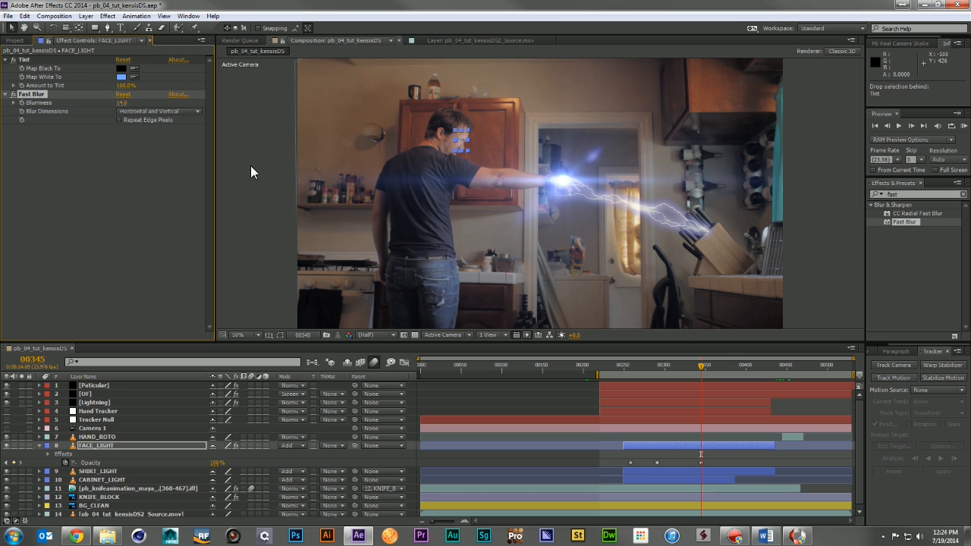
key(Delete)
- Apply Fast Blur to the FACE_LIGHT layer with a Blurriness of 10
drag(902, 223, 122, 124)
click(107, 209)
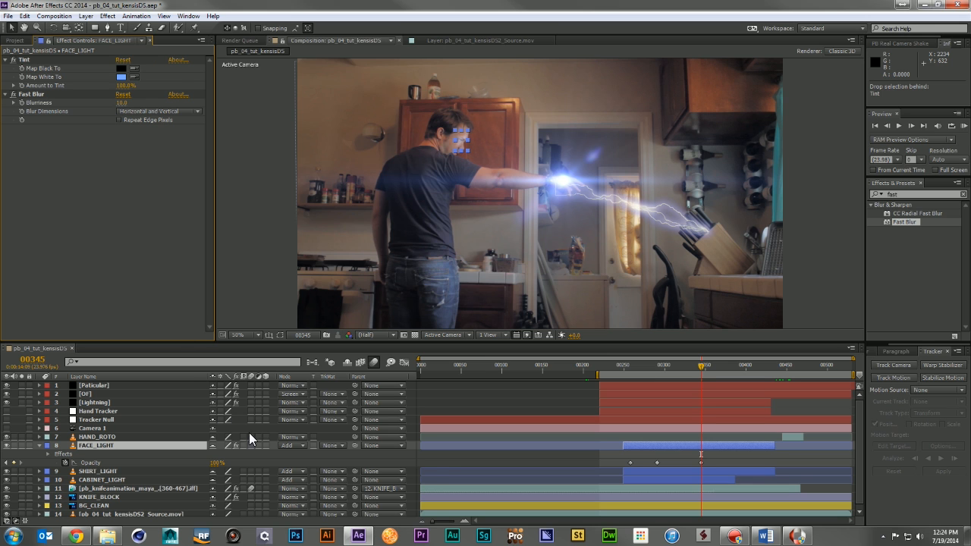
click(432, 463)
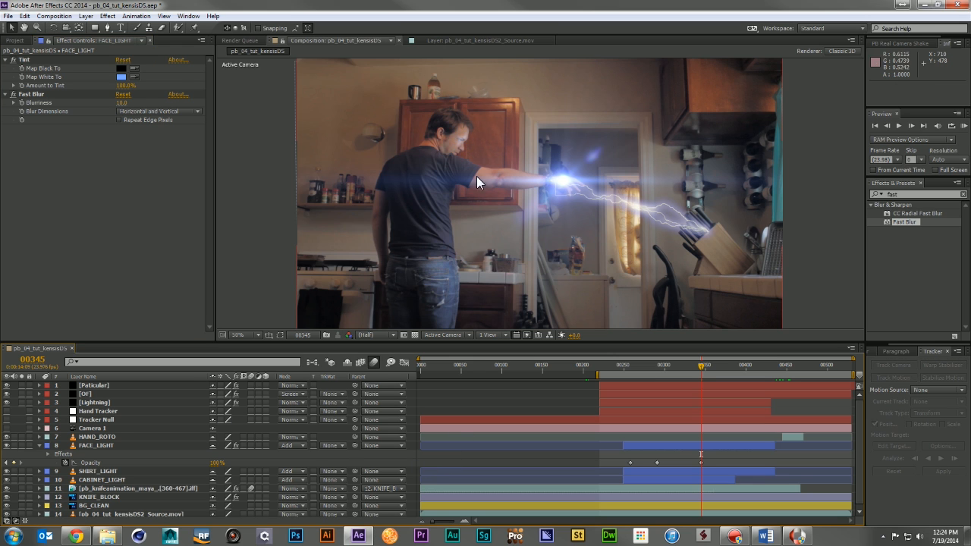
- Replace FACE_LIGHT's Opacity keyframes with a fade-in from 0% at frame 249 to 100% at frame 298
drag(625, 364, 620, 368)
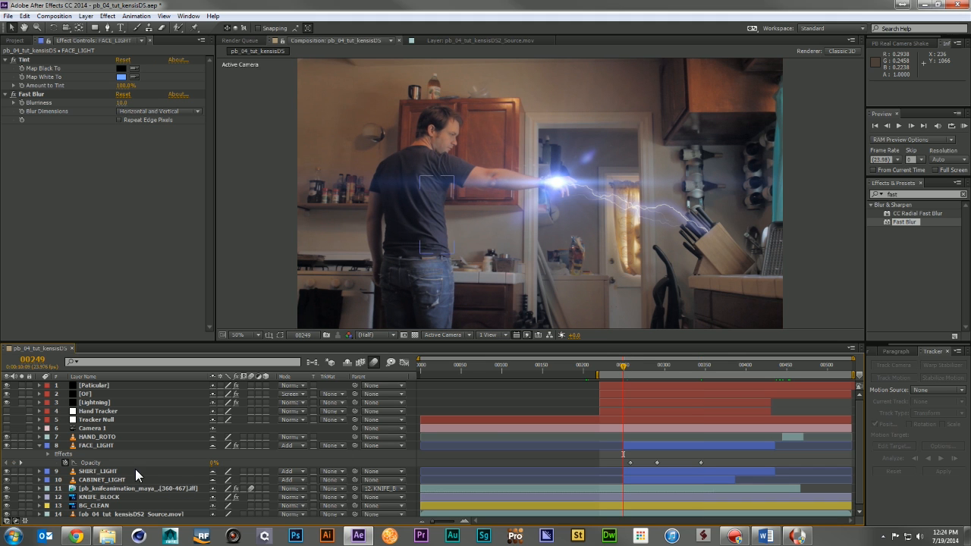
click(65, 462)
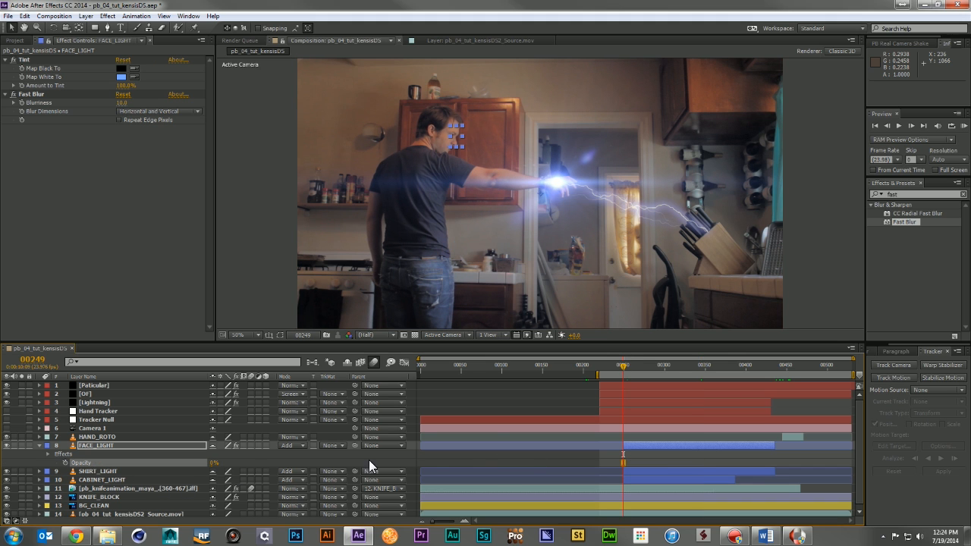
click(65, 462)
drag(648, 367, 661, 373)
click(218, 462)
text(100)
key(Return)
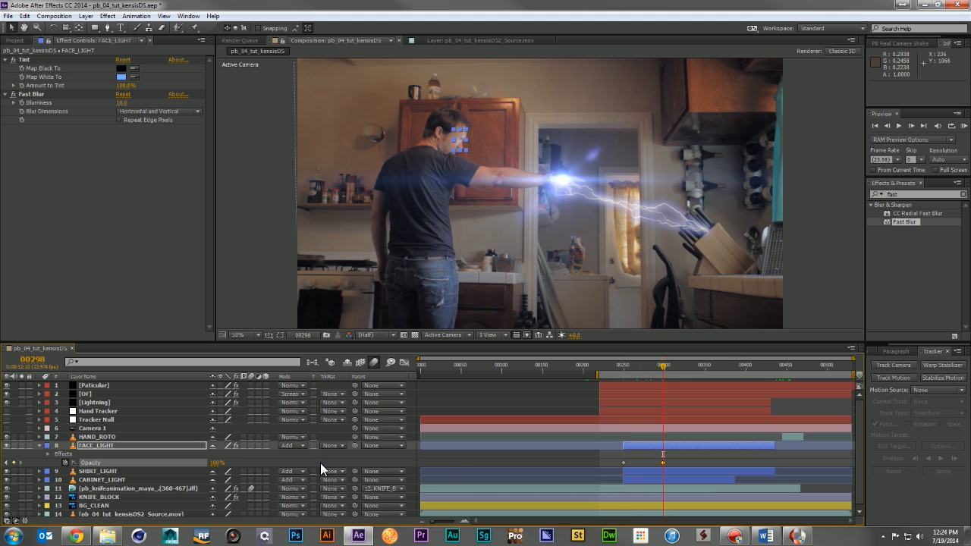
- Keyframe FACE_LIGHT's Opacity to hold 100% at frame 407 and fade to 0% at frame 435
mouse_move(747, 365)
mouse_down()
mouse_move(742, 373)
mouse_move(750, 369)
mouse_up()
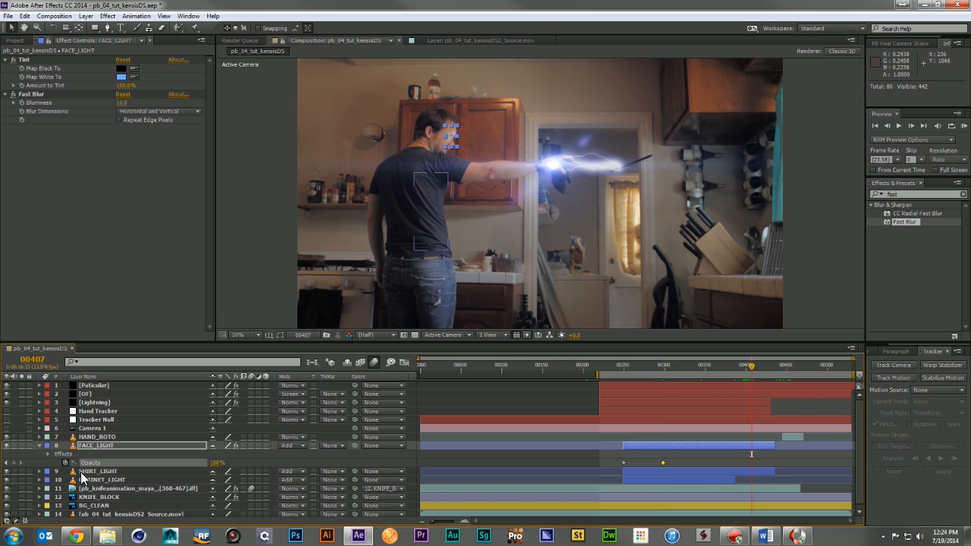
click(773, 368)
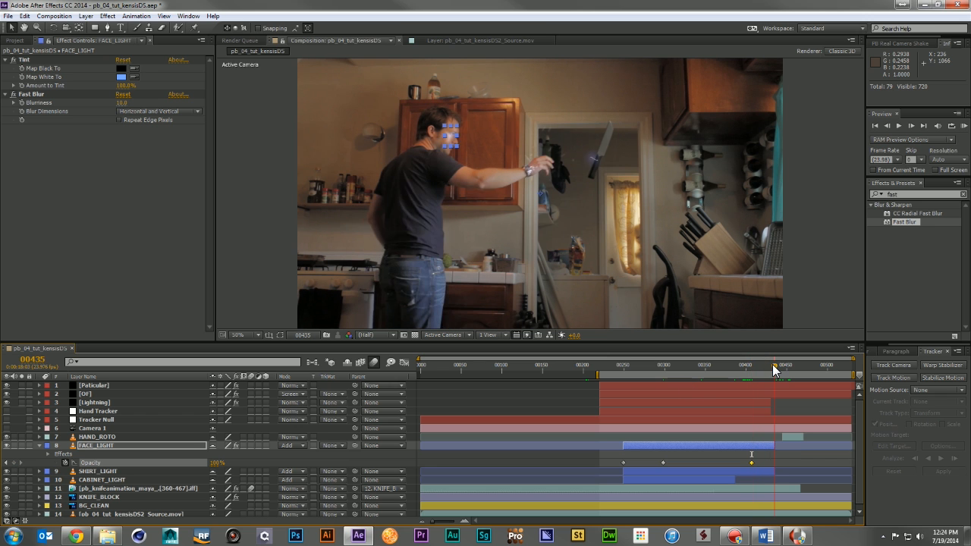
drag(216, 462, 163, 462)
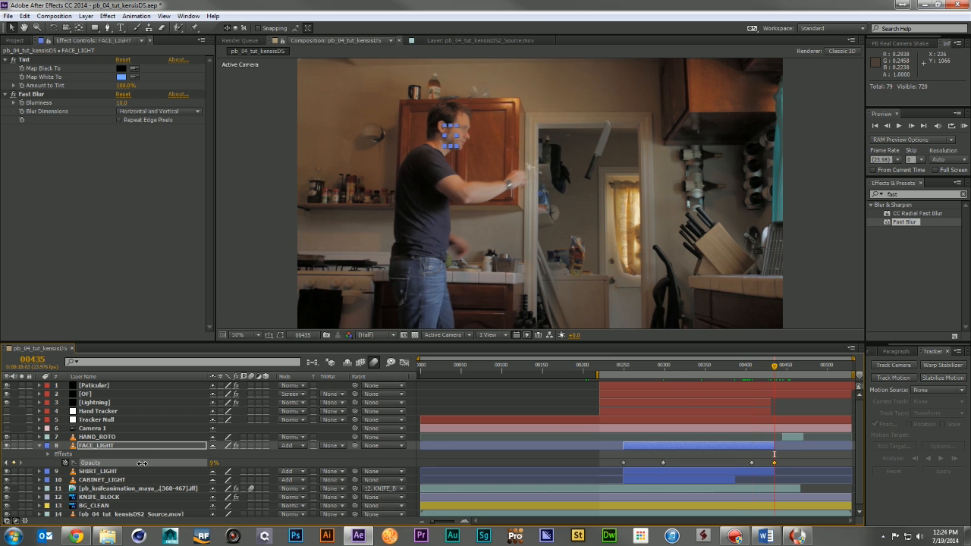
- Add the expression wiggle(6,50); to FACE_LIGHT's Opacity
click(743, 370)
drag(743, 370, 718, 372)
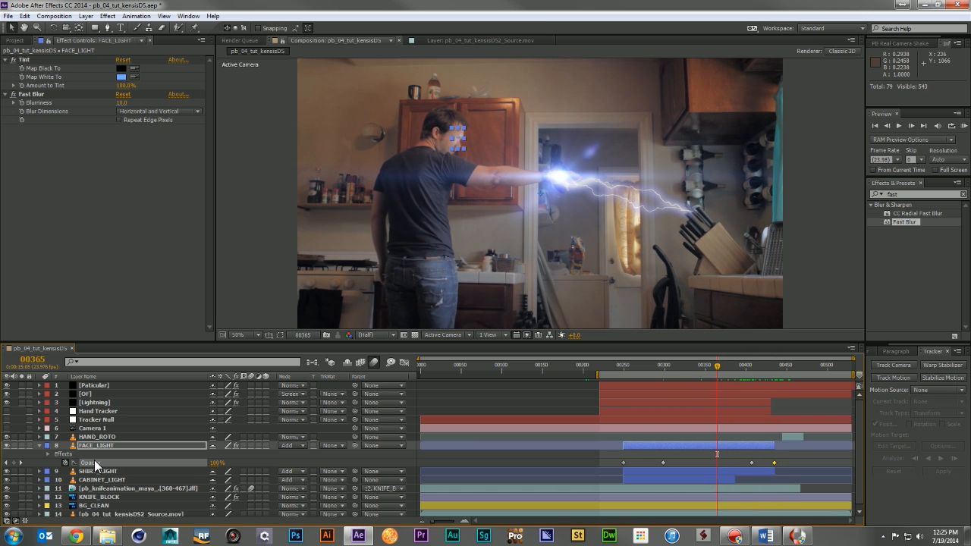
alt+click(65, 461)
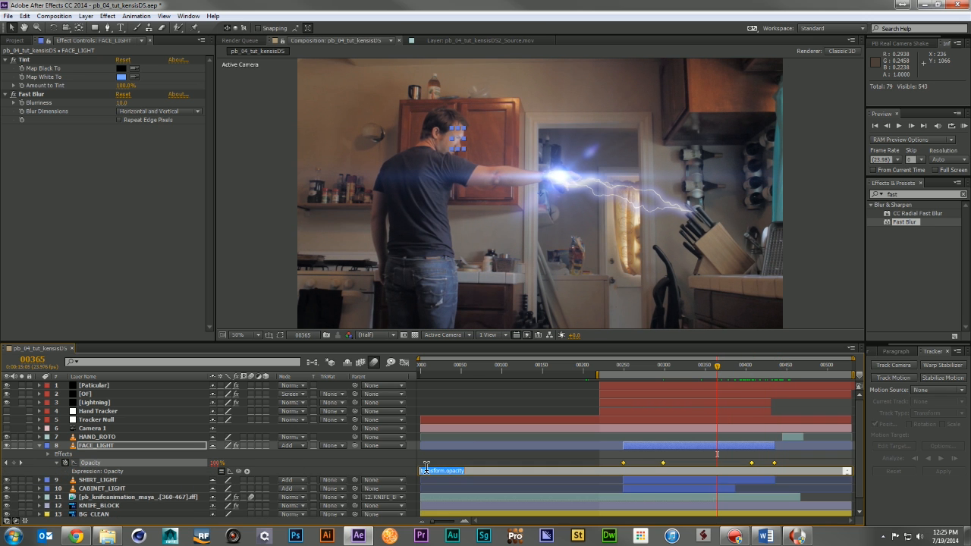
text(wiggle(6,50);)
click(403, 473)
- Run a RAM preview of the composition to check the flickering light on the face
key(KP_0)
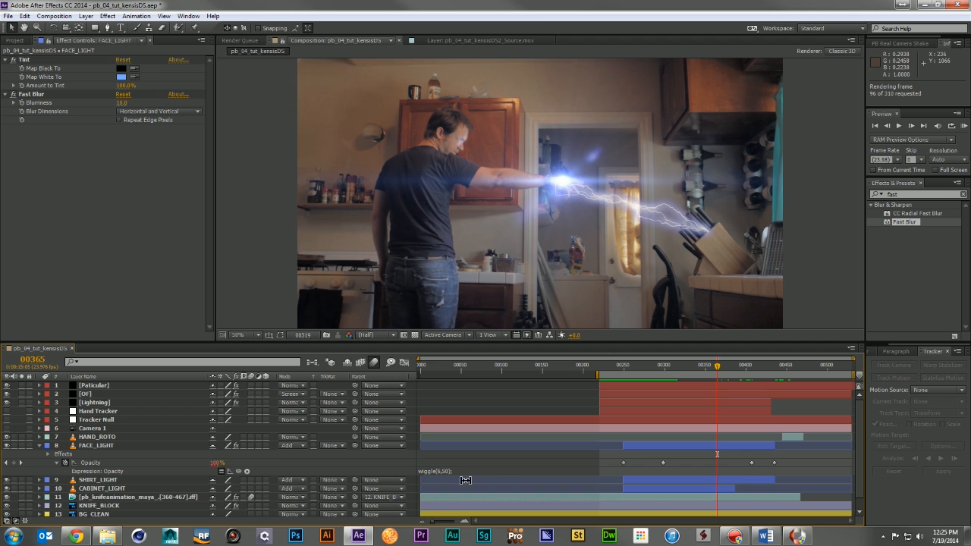
key(space)
key(space)
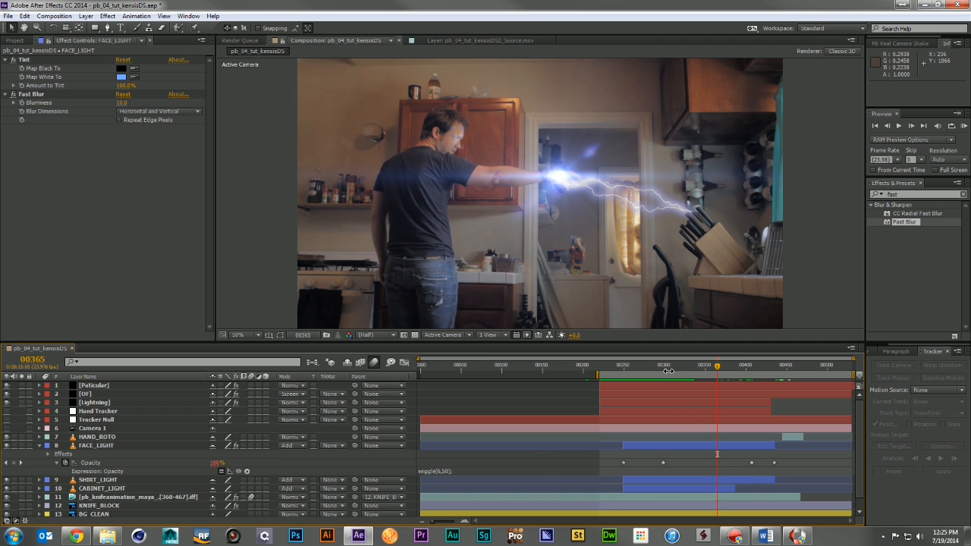
- Set FACE_LIGHT's Opacity keyframes to 100% at frame 298 and 50% at frame 407
click(665, 366)
click(216, 462)
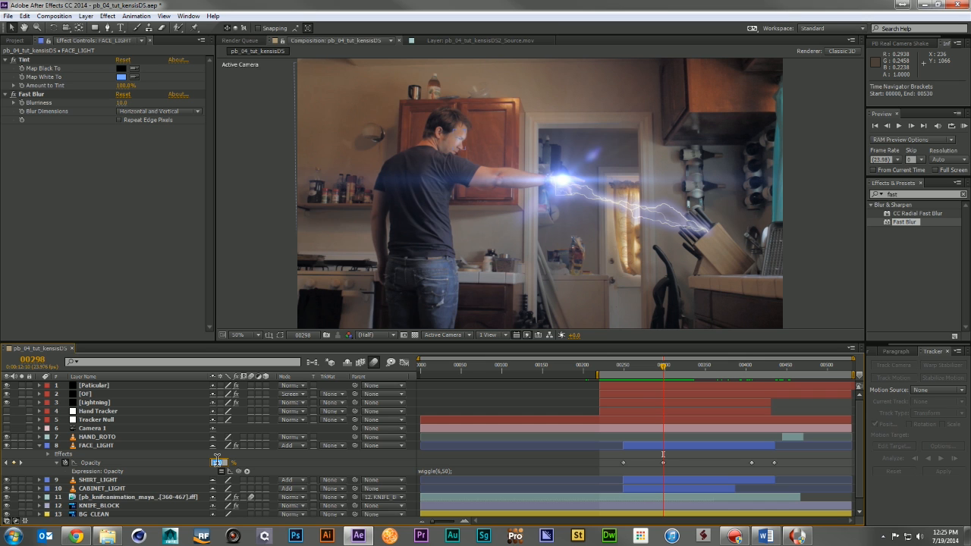
text(100)
key(Return)
click(747, 367)
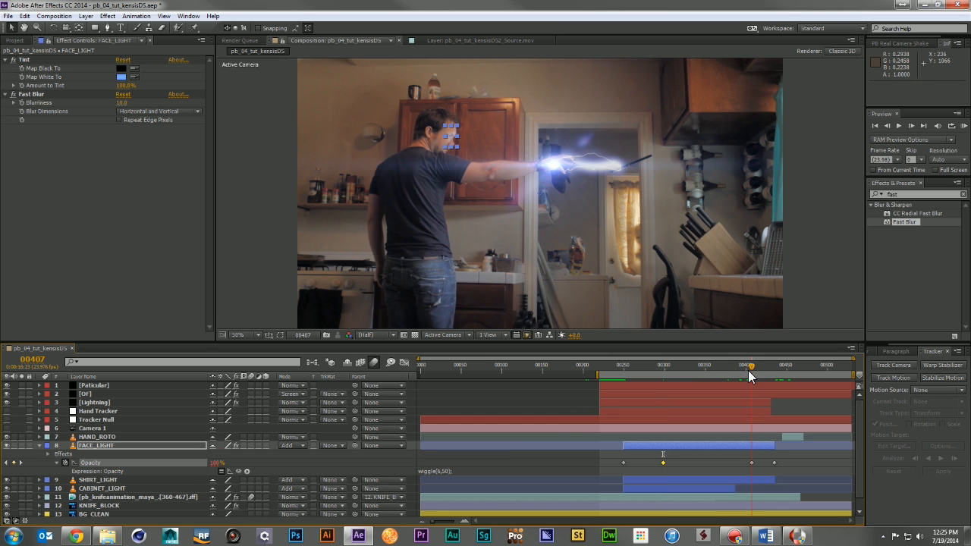
click(214, 463)
text(50)
key(Return)
- Change FACE_LIGHT's Opacity expression to wiggle(6,30); and run a RAM preview of the flicker
click(445, 470)
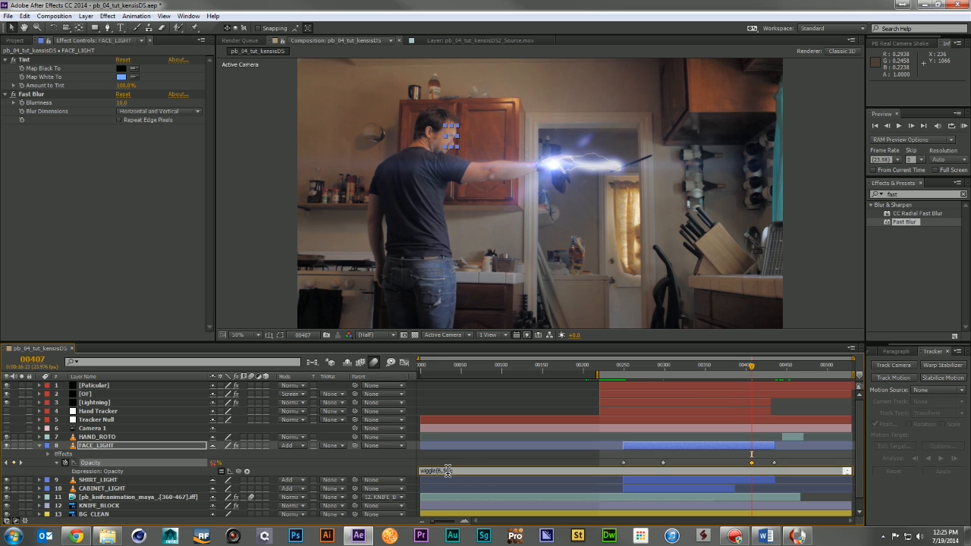
text(0);)
key(KP_Enter)
key(KP_0)
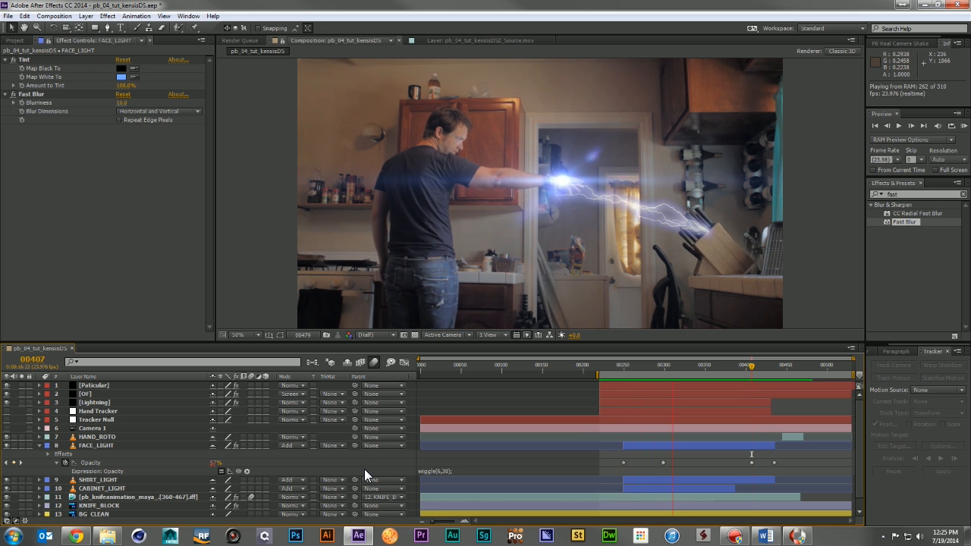
- Keyframe the Particular layer's Particles/sec at 100 on frame 400 and 0 on the following frame
click(772, 365)
click(780, 387)
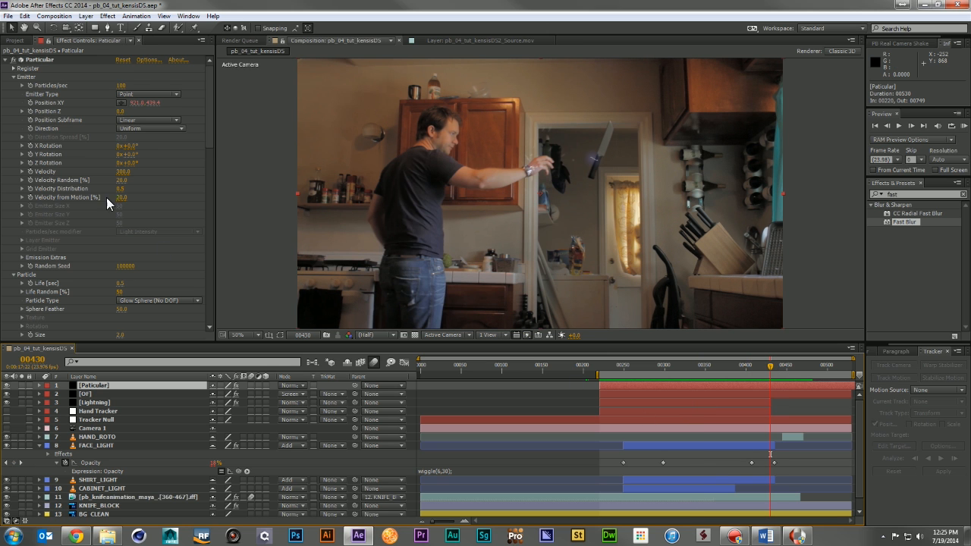
click(27, 83)
key(u)
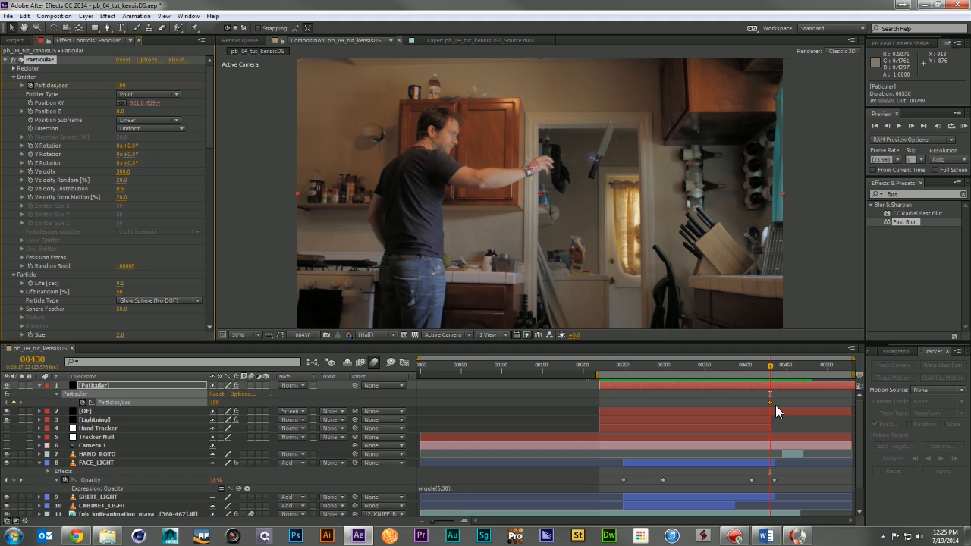
drag(749, 401, 745, 402)
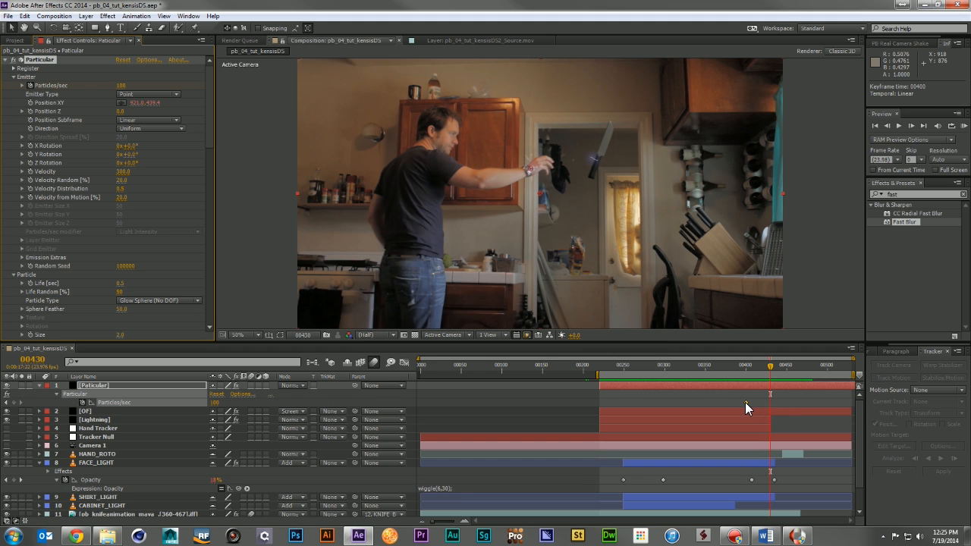
drag(750, 364, 745, 362)
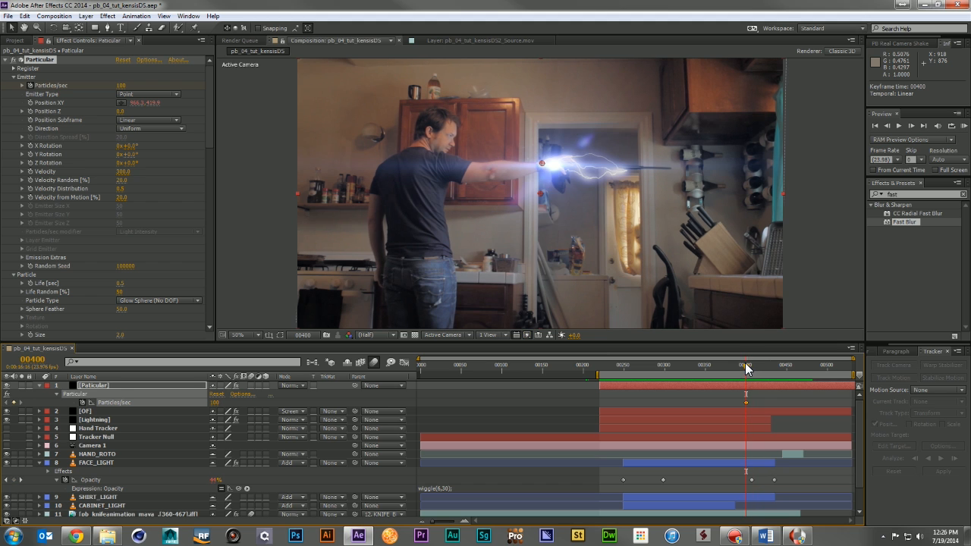
key(Page_Down)
click(123, 85)
text(0)
key(Return)
- Trim the Particular and OF layers so both end at frame 430, and collapse the expanded layer properties
drag(755, 362, 771, 377)
click(772, 383)
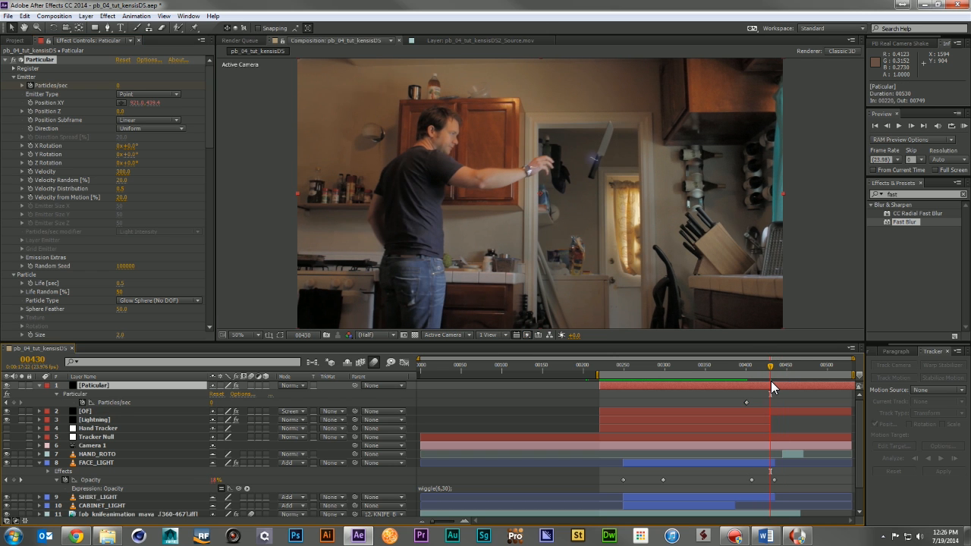
key(alt+])
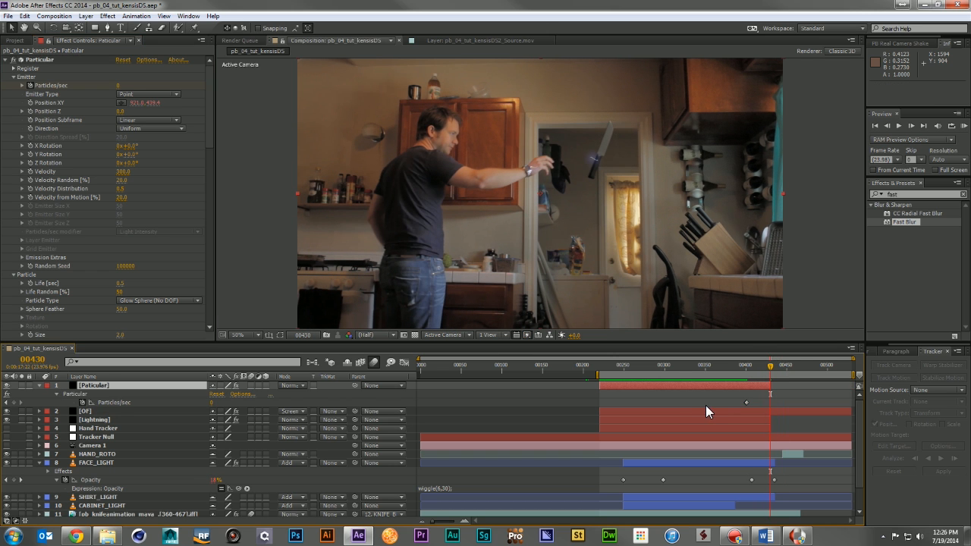
click(706, 407)
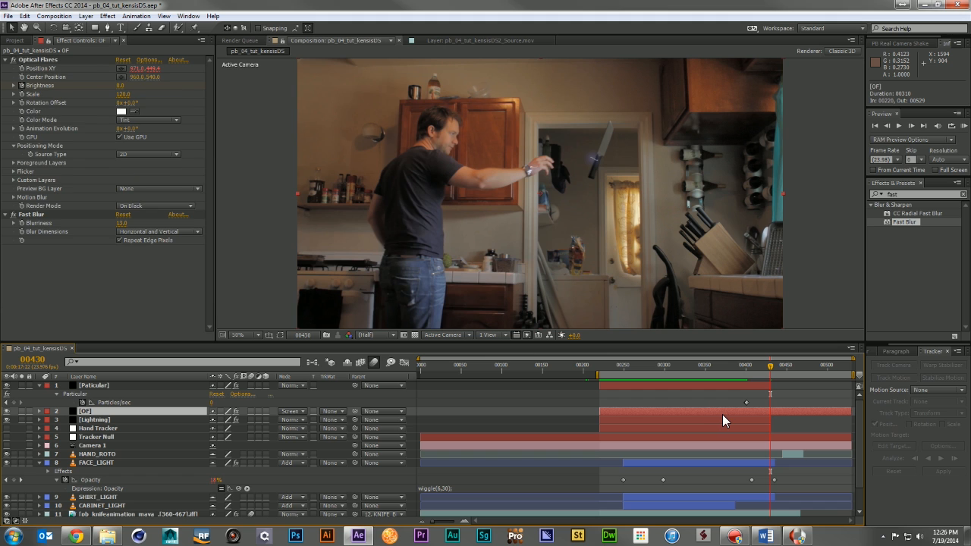
key(alt+])
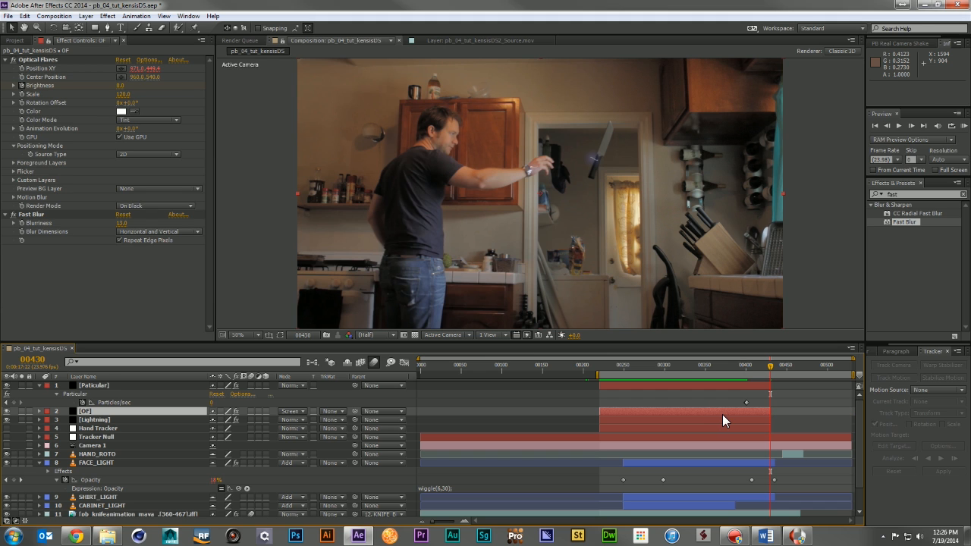
click(39, 384)
click(38, 443)
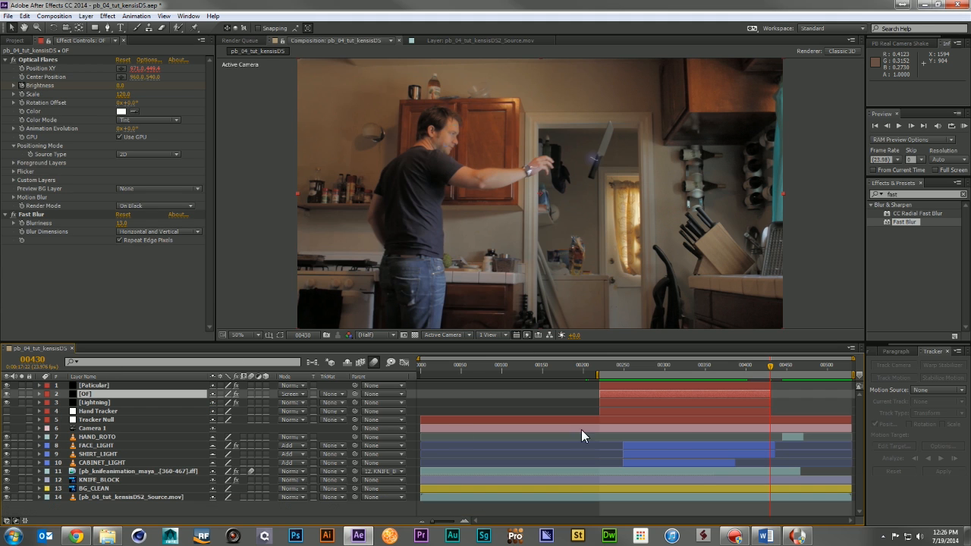
click(677, 512)
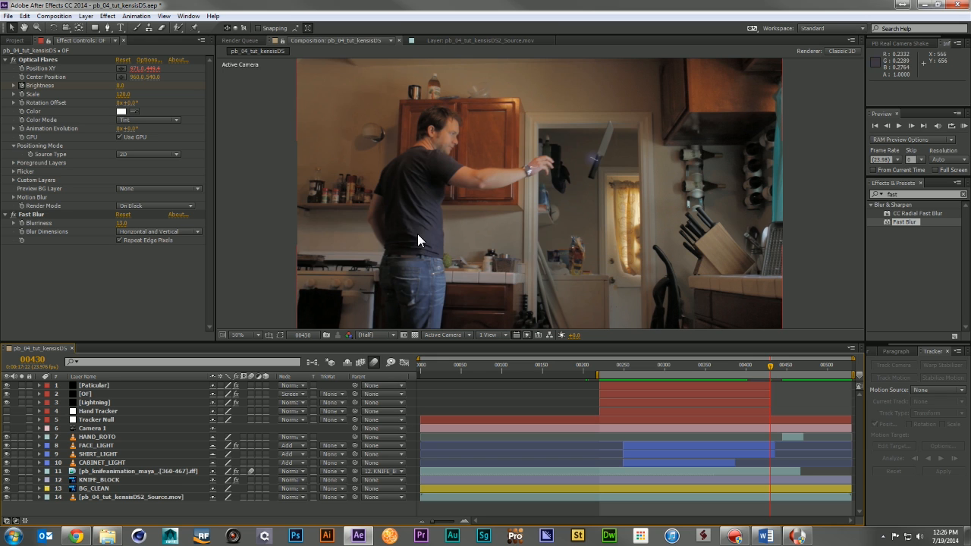
- Copy the Tint and Fast Blur effects from FACE_LIGHT to the SHIRT_LIGHT and CABINET_LIGHT layers
click(101, 436)
click(110, 446)
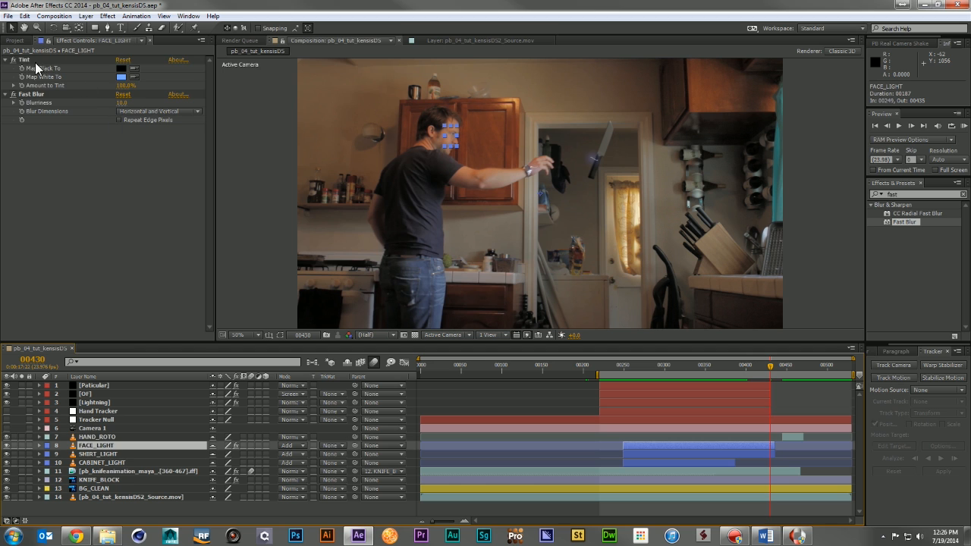
click(30, 94)
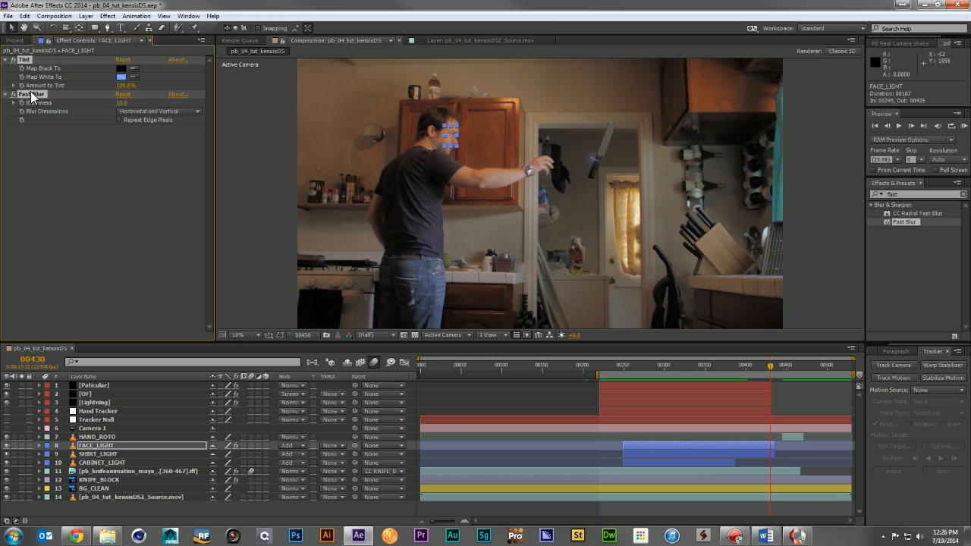
click(103, 453)
click(102, 463)
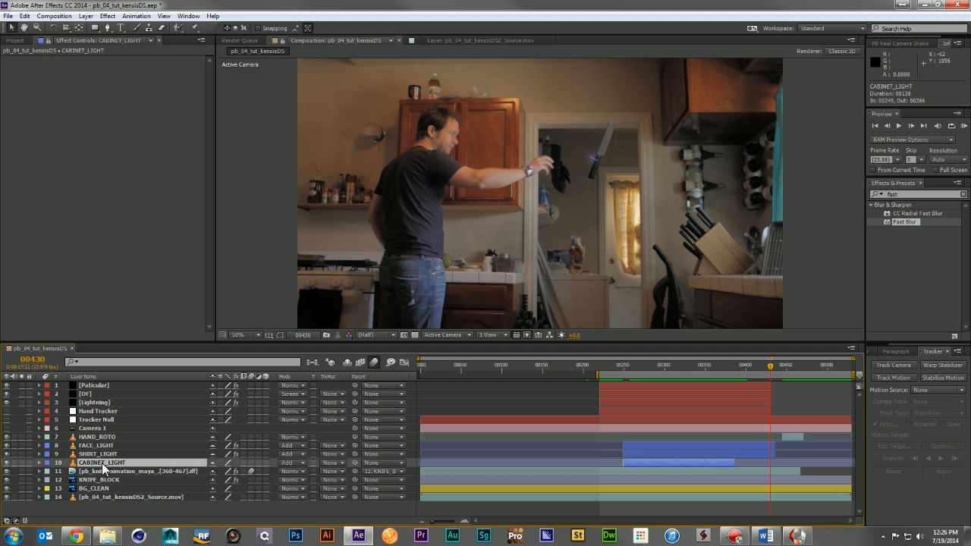
- Keyframe SHIRT_LIGHT's Opacity to fade in from 0% at frame 249 to a raised value at frame 286
click(97, 455)
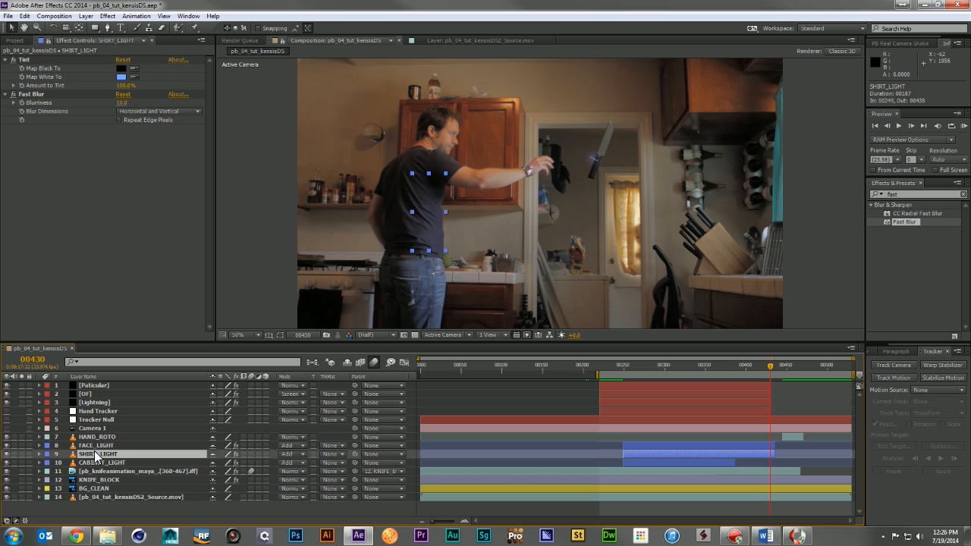
key(m)
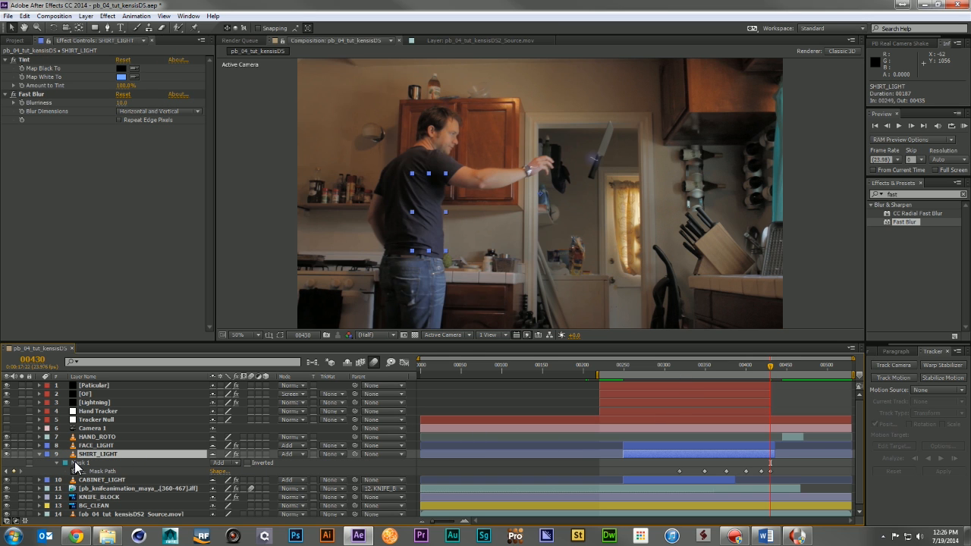
key(t)
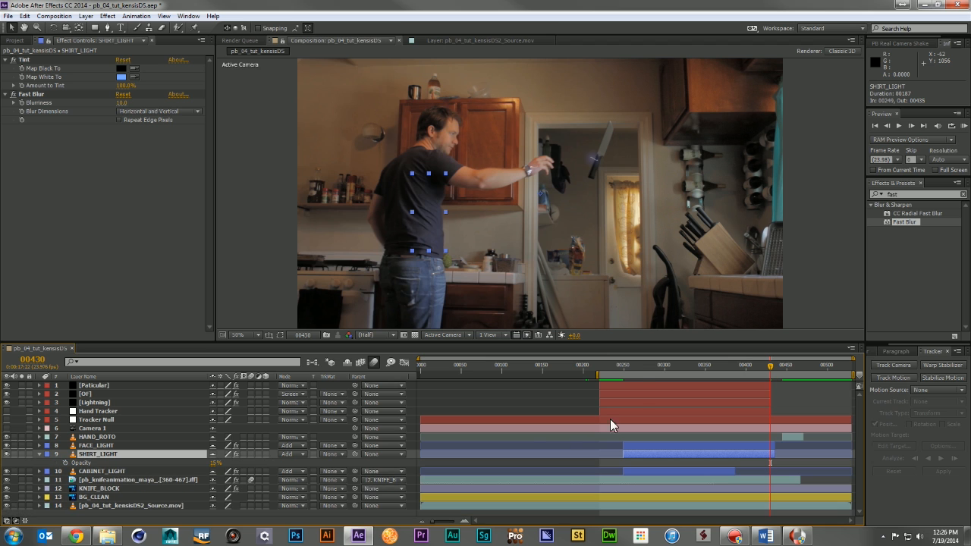
click(624, 373)
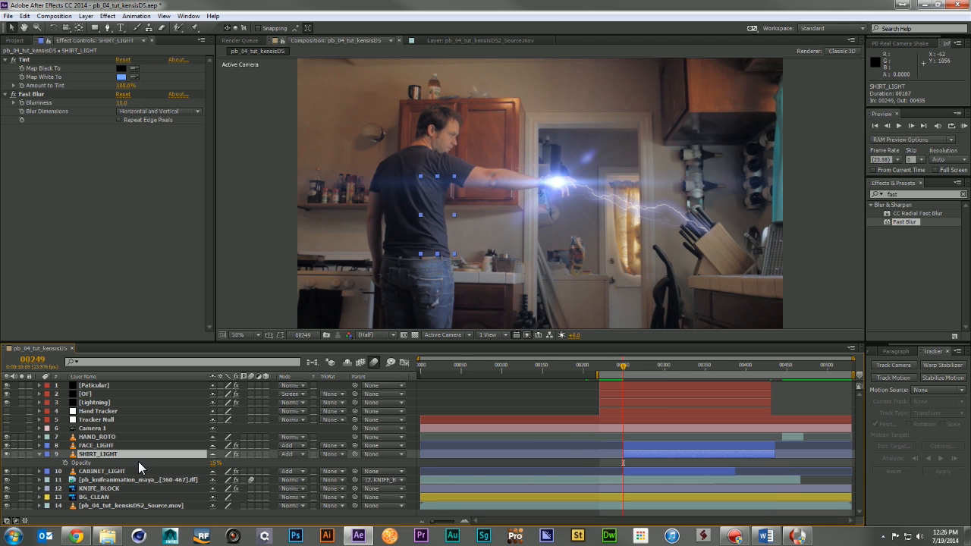
click(65, 463)
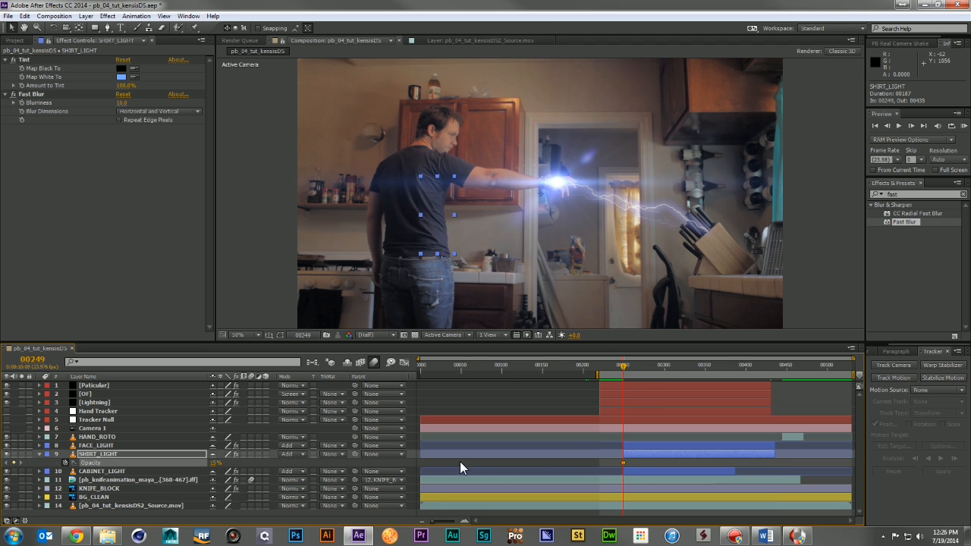
drag(222, 463, 256, 465)
drag(624, 463, 652, 464)
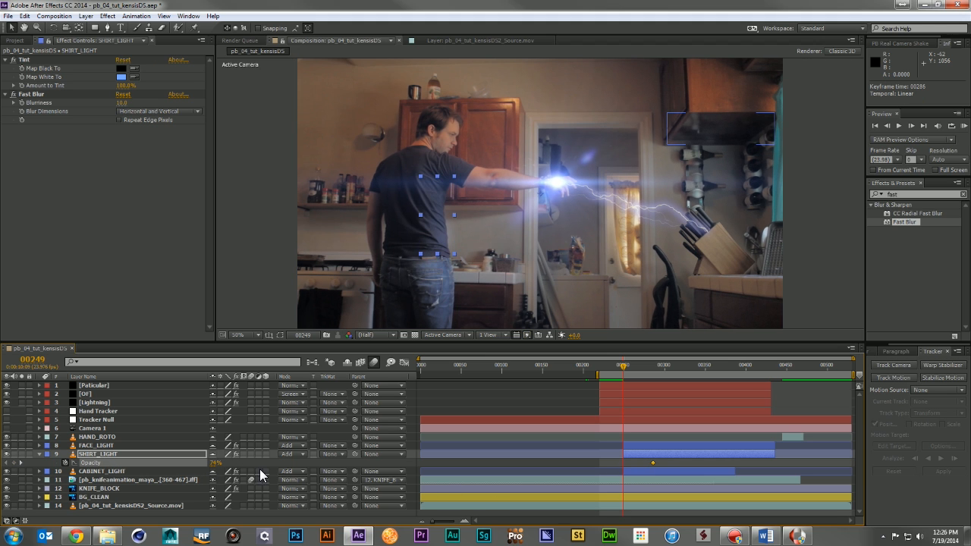
drag(217, 463, 87, 463)
- Keyframe SHIRT_LIGHT's Opacity to hold its level at frame 394 and fade to 0% at frame 435
click(741, 368)
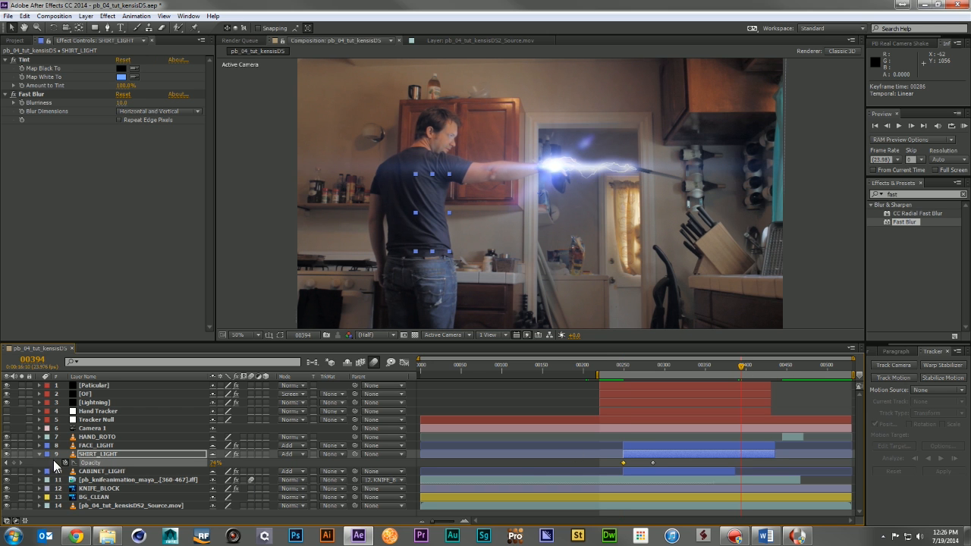
drag(764, 364, 773, 368)
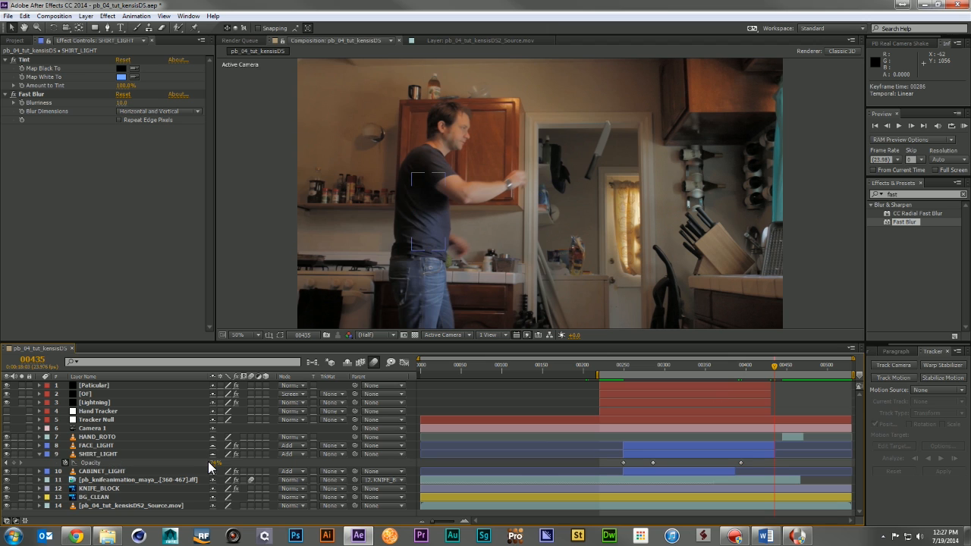
drag(216, 462, 80, 471)
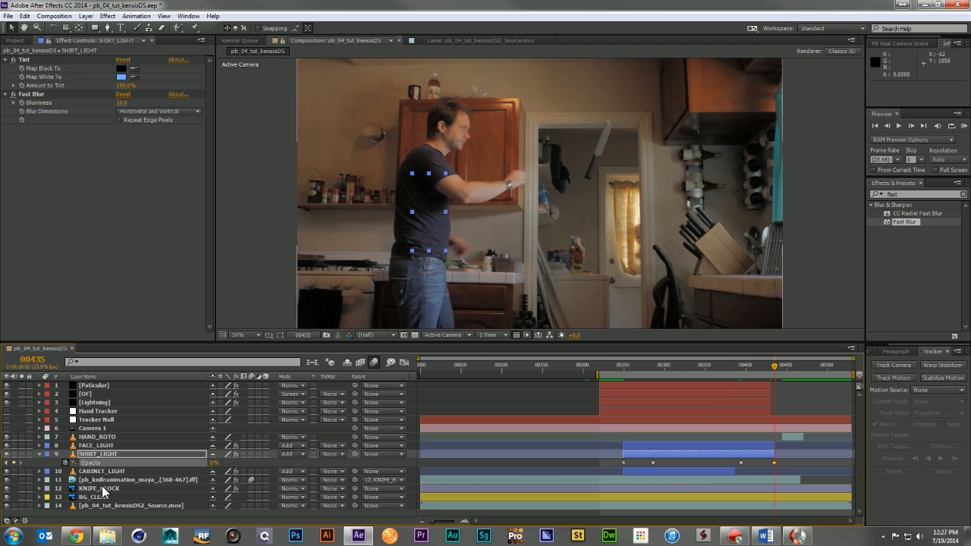
- Add the expression wiggle(6,30); to SHIRT_LIGHT's Opacity and collapse the layer's properties
alt+click(65, 463)
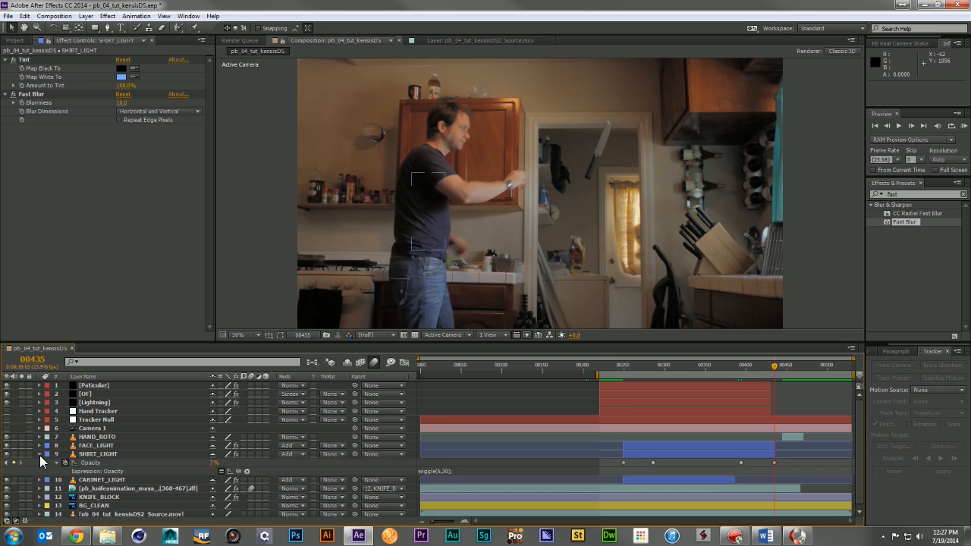
click(39, 445)
scroll(39, 434, down, 1)
click(39, 425)
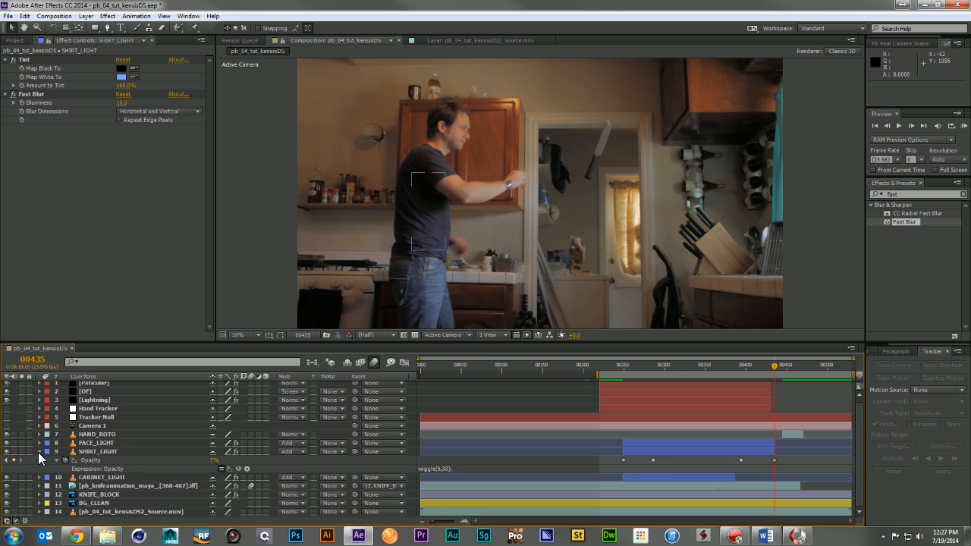
scroll(38, 455, up, 1)
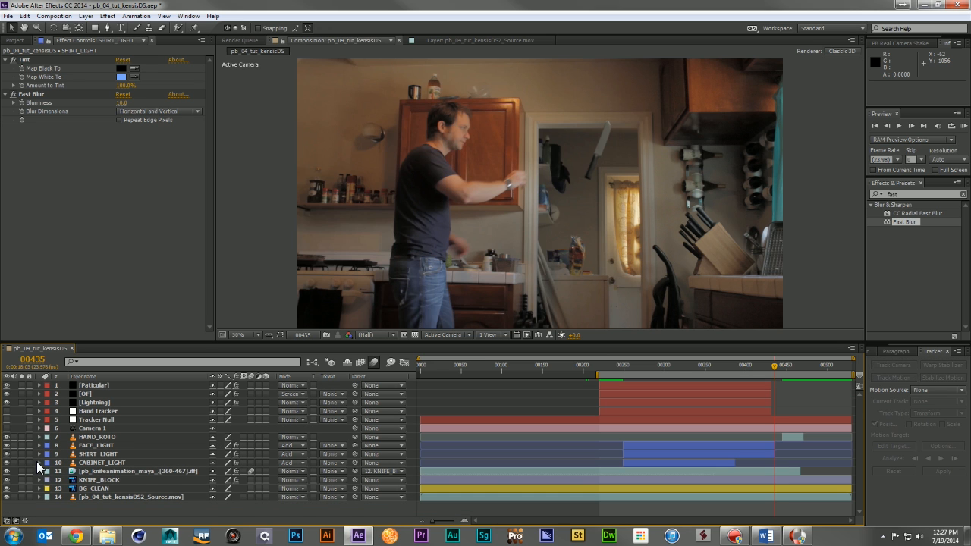
- Keyframe CABINET_LIGHT's Opacity to fade in from 0% at frame 249 to its existing level shortly before frame 286
click(38, 462)
click(95, 463)
key(t)
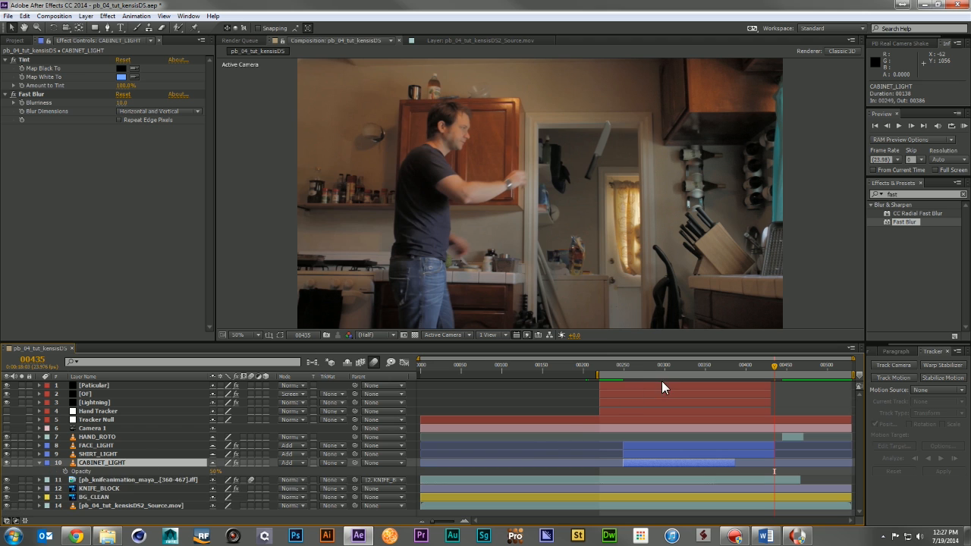
mouse_move(637, 367)
mouse_down()
mouse_move(647, 367)
mouse_move(621, 367)
mouse_up()
click(64, 471)
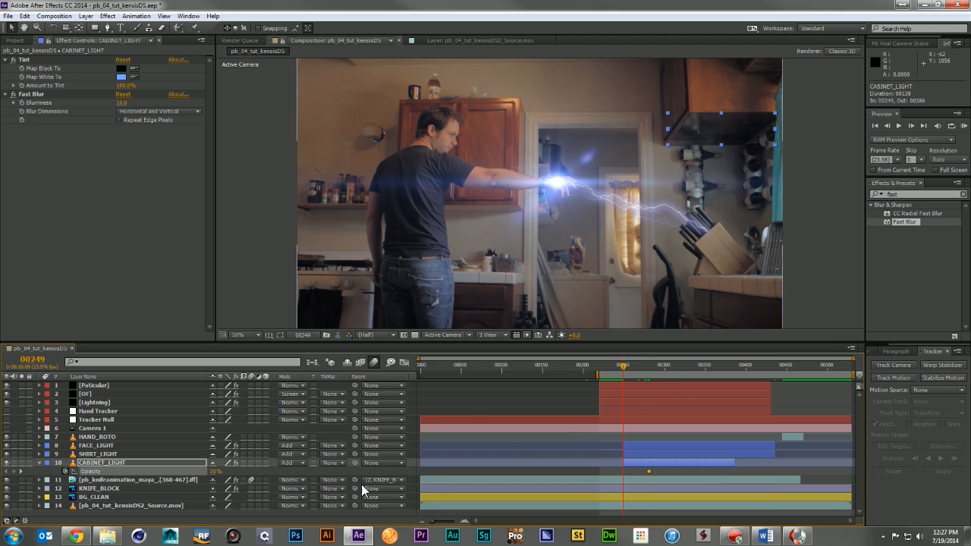
drag(215, 471, 145, 468)
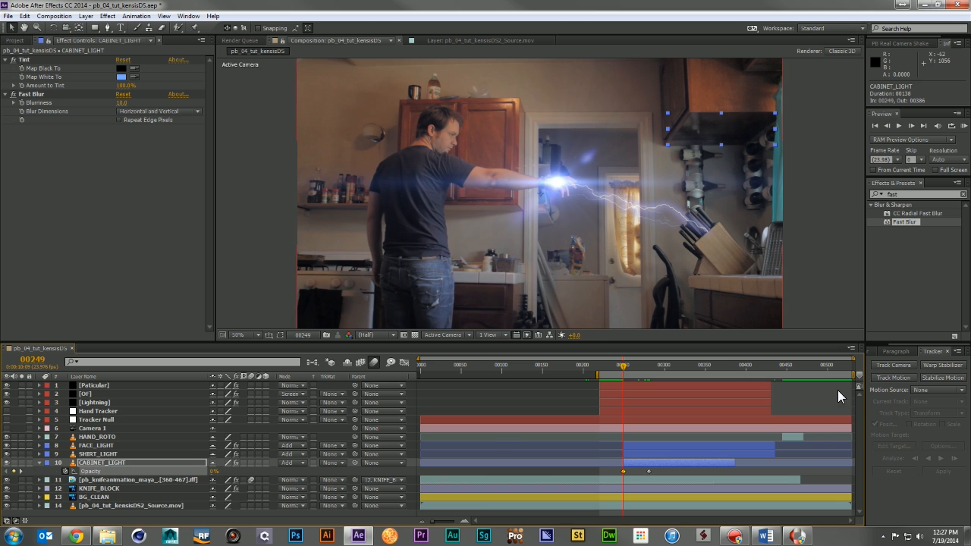
- Keyframe CABINET_LIGHT's Opacity to hold its level at frame 359 and fade to 0% at frame 386
drag(719, 364, 712, 366)
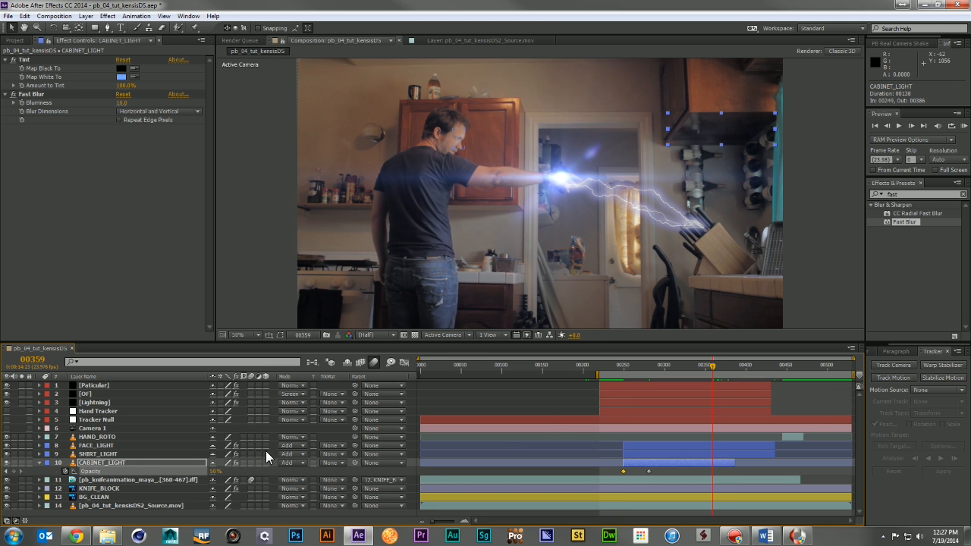
drag(707, 369, 735, 369)
drag(215, 471, 56, 475)
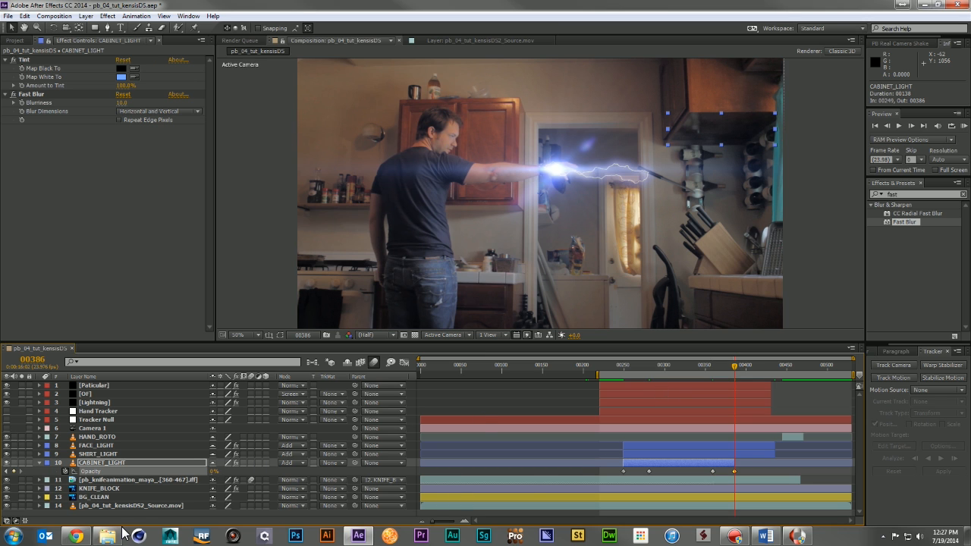
- Add the expression wiggle(6,30); to CABINET_LIGHT's Opacity and collapse the layer's properties
alt+click(65, 471)
text(wiggle(6,30);)
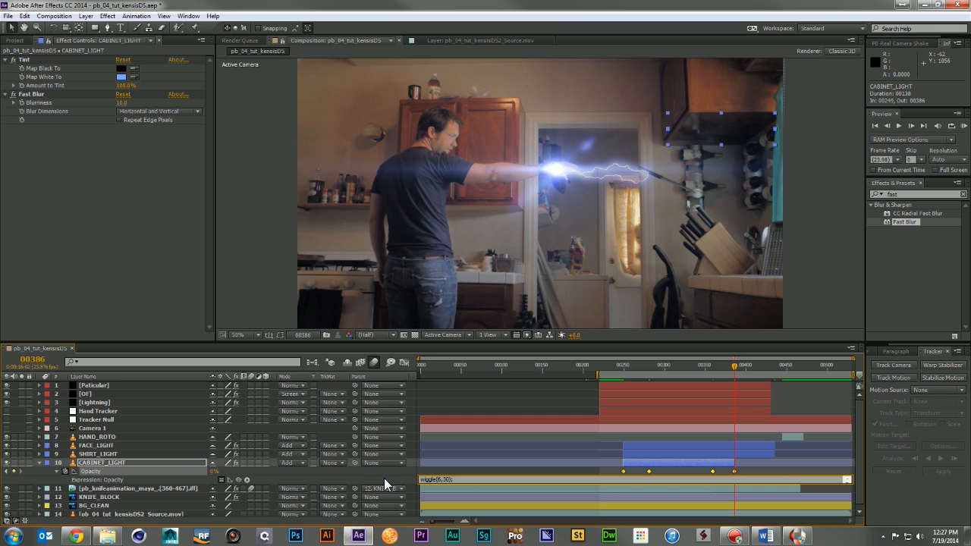
click(381, 479)
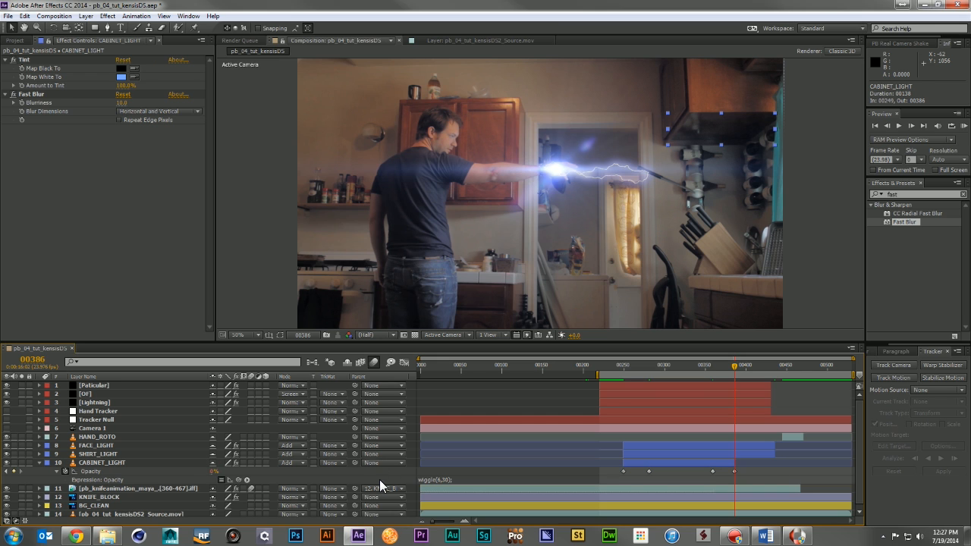
click(39, 462)
- Render a RAM preview and play it back from frame 220 to check the flickering interactive lights
key(KP_0)
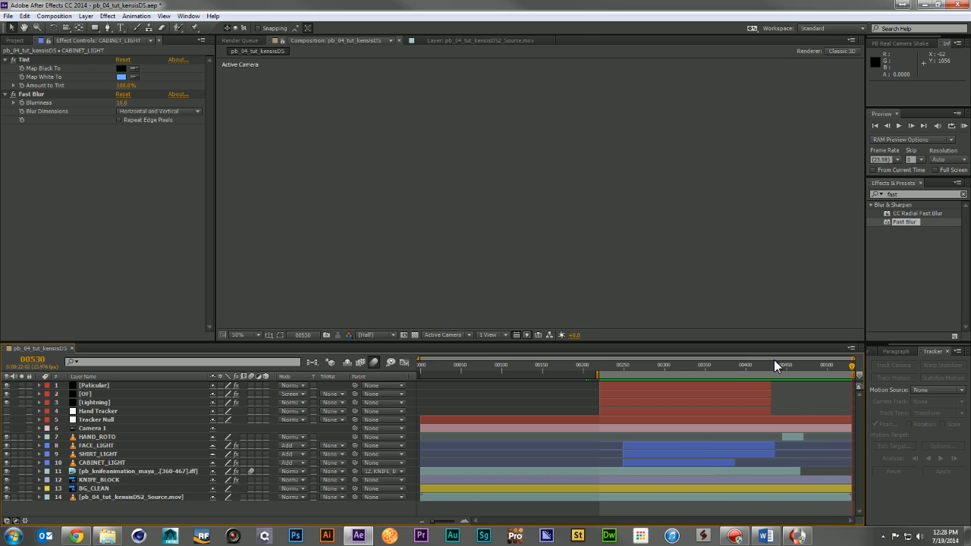
drag(770, 368, 599, 374)
key(space)
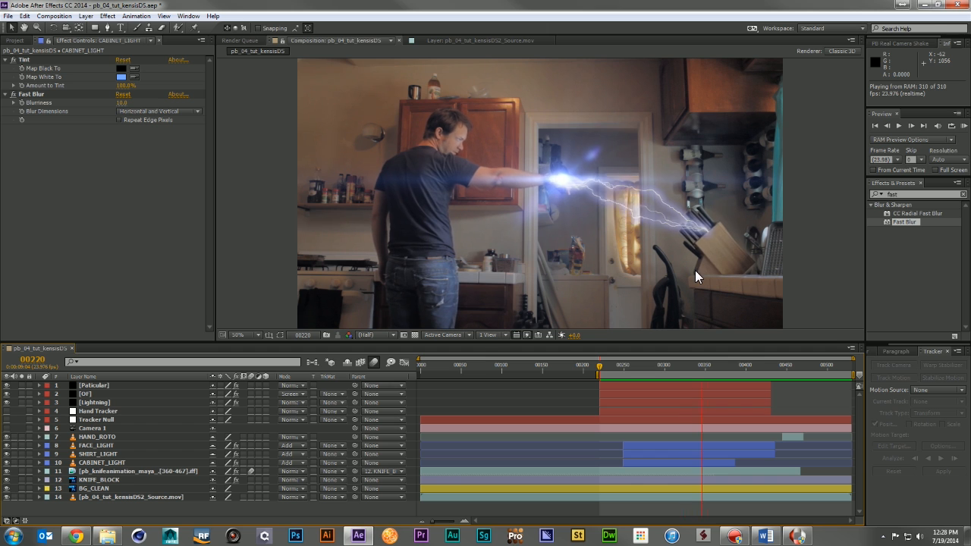
key(space)
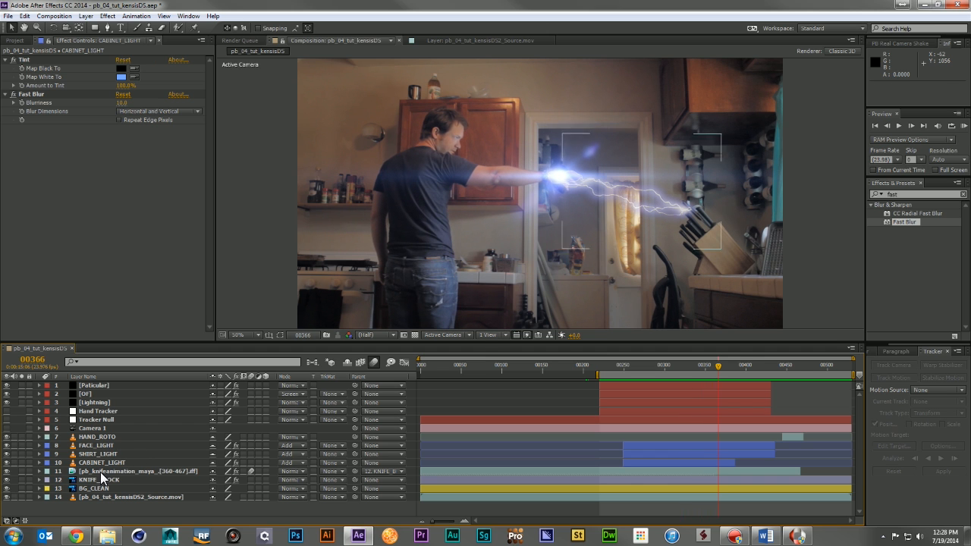
- Apply the Stylize Glow effect to the KNIFE_BLOCK layer
click(99, 480)
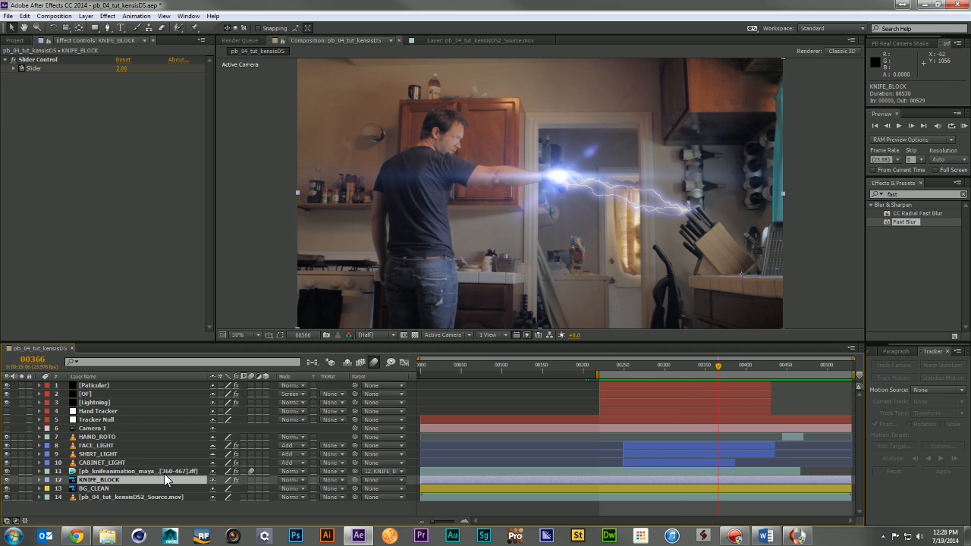
click(909, 194)
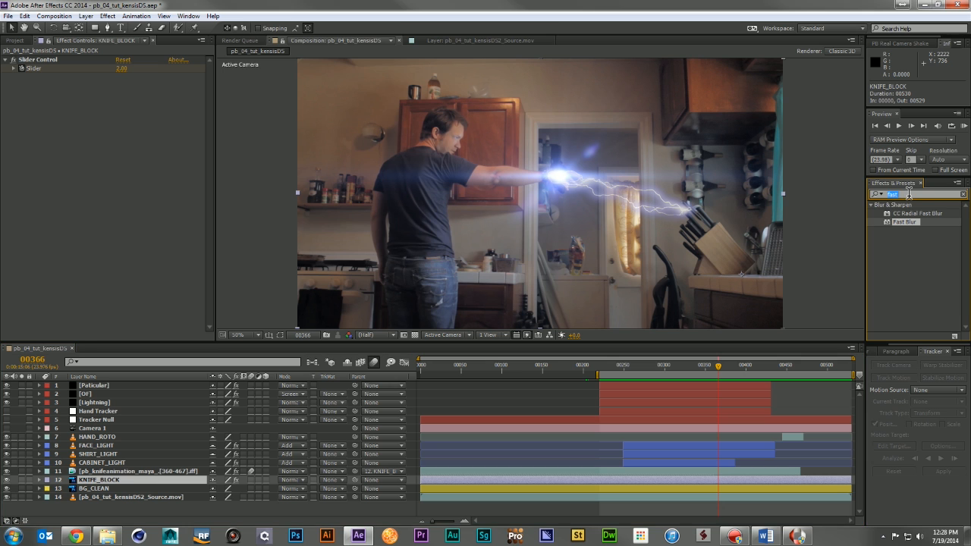
text(glow)
scroll(932, 288, down, 1)
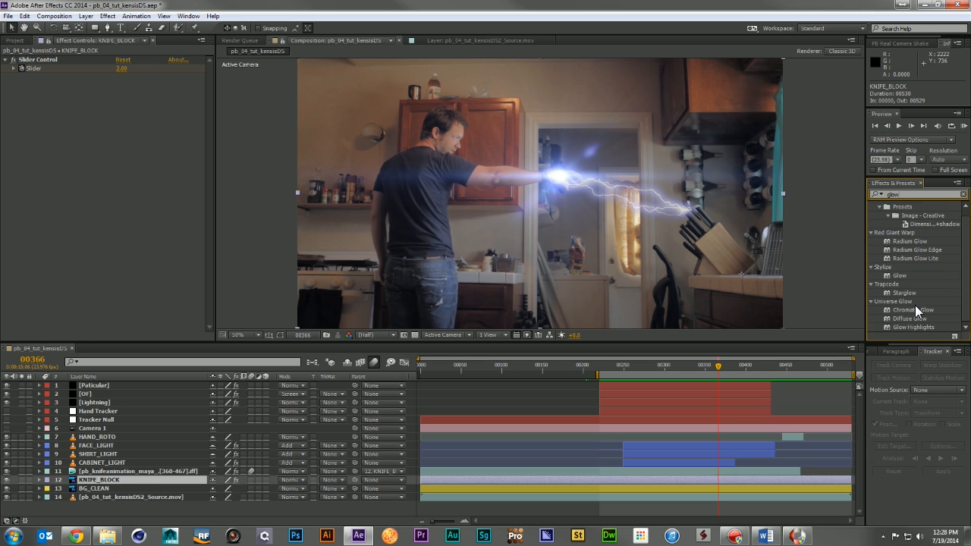
drag(897, 282, 98, 480)
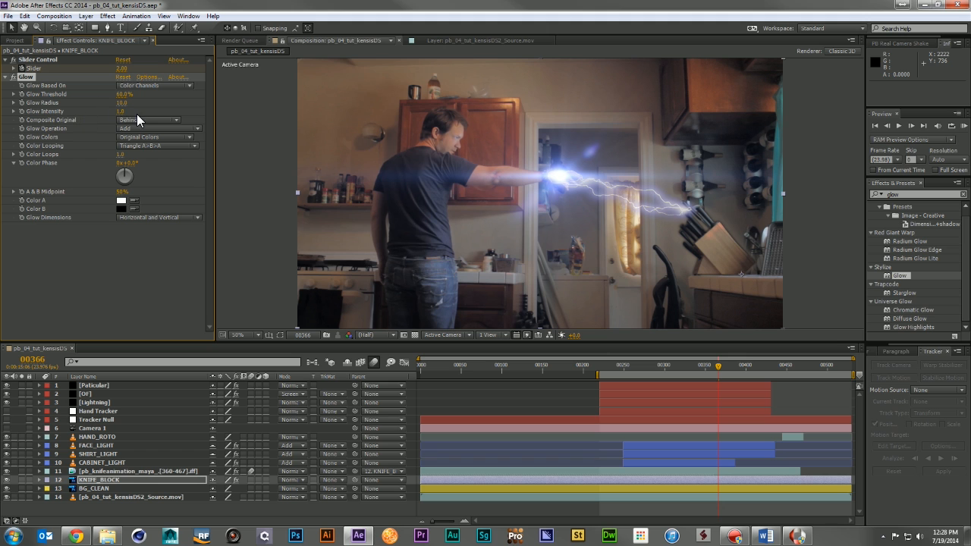
- Set the KNIFE_BLOCK Glow's colors to A & B Colors and make Color A a light blue
click(145, 139)
click(152, 159)
click(125, 203)
click(158, 269)
click(86, 214)
click(244, 217)
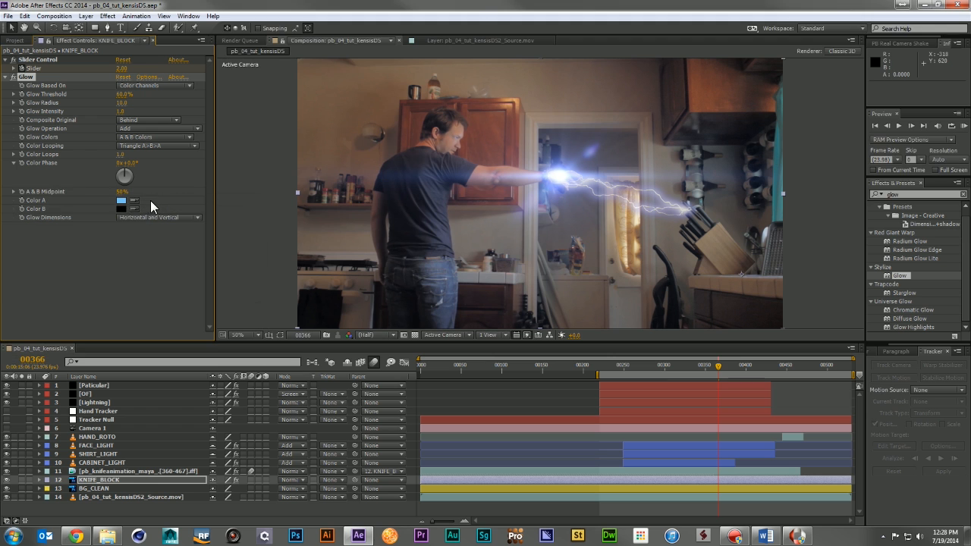
- Set the Glow's Color B to blue 005AFF, with threshold about 30%, radius 68 and intensity 0.6
click(121, 210)
click(156, 267)
drag(154, 265, 155, 270)
click(144, 214)
click(243, 217)
click(120, 209)
drag(159, 268, 158, 264)
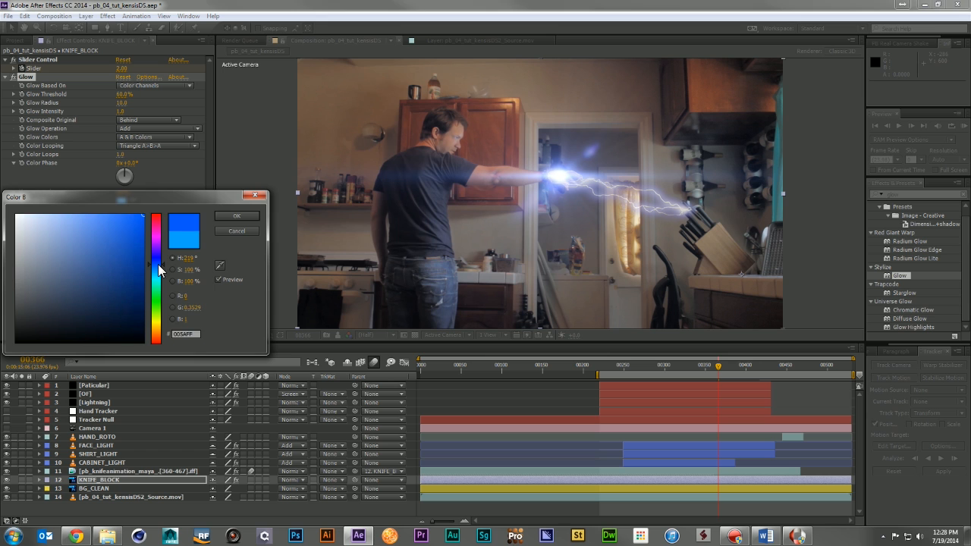
click(240, 217)
drag(123, 94, 102, 111)
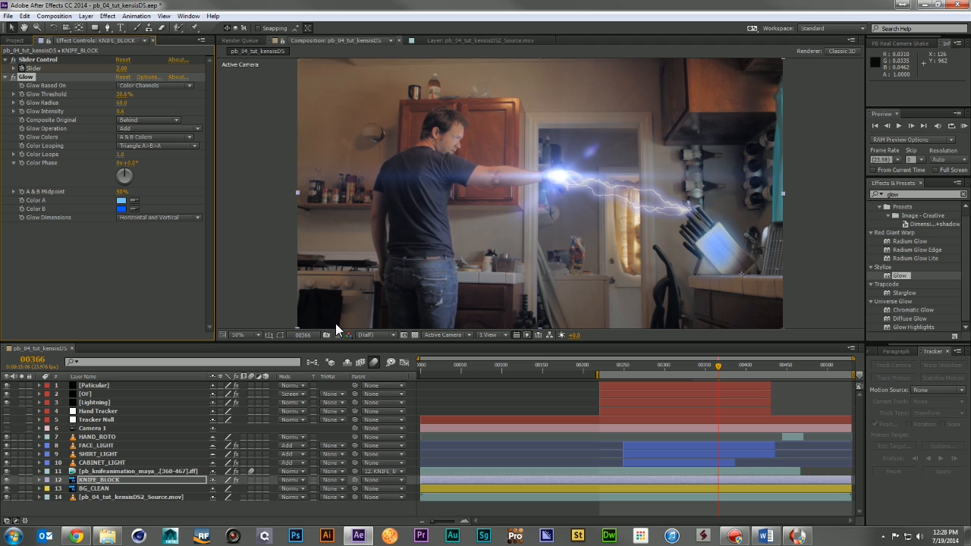
- Raise KNIFE_BLOCK's Glow Threshold to 61.2% at frame 245 and set its first keyframe there
click(137, 482)
click(623, 365)
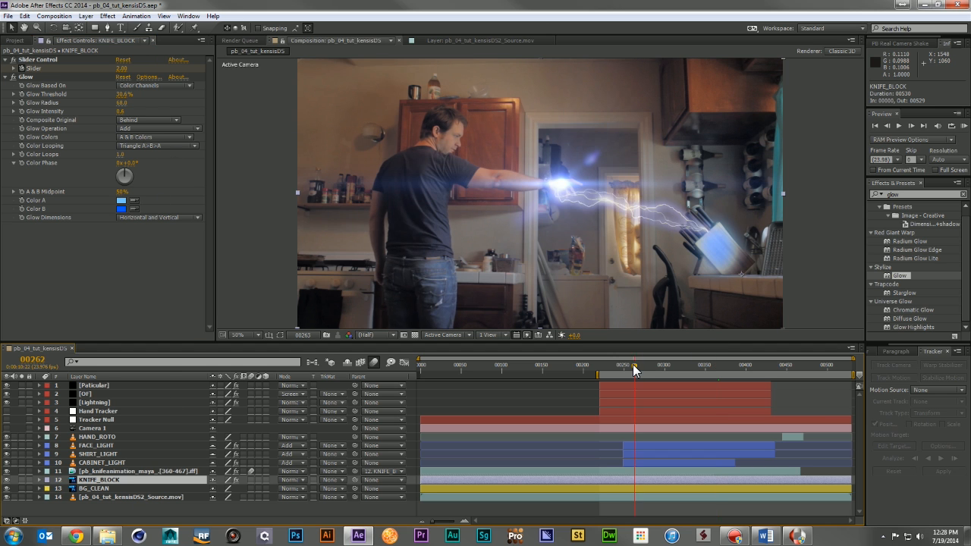
drag(622, 369, 619, 365)
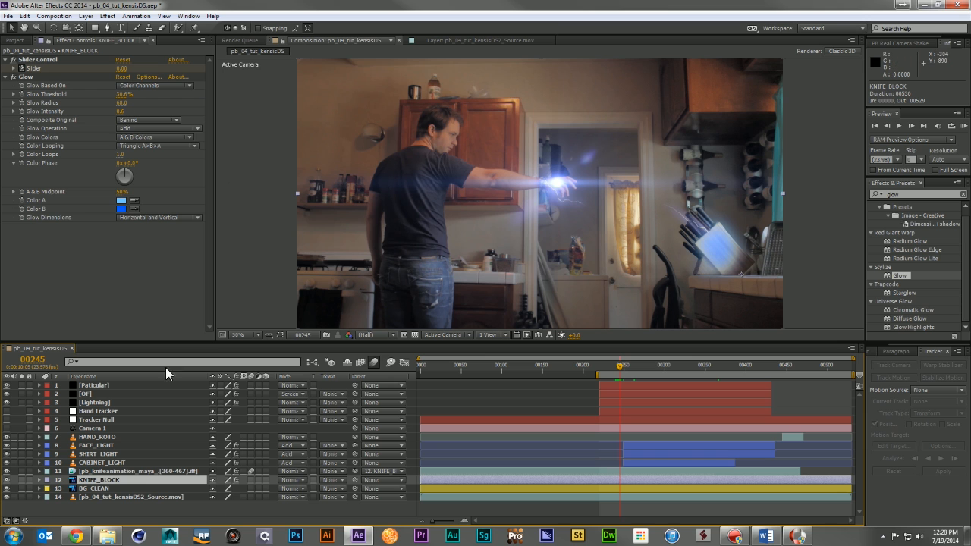
drag(126, 96, 160, 101)
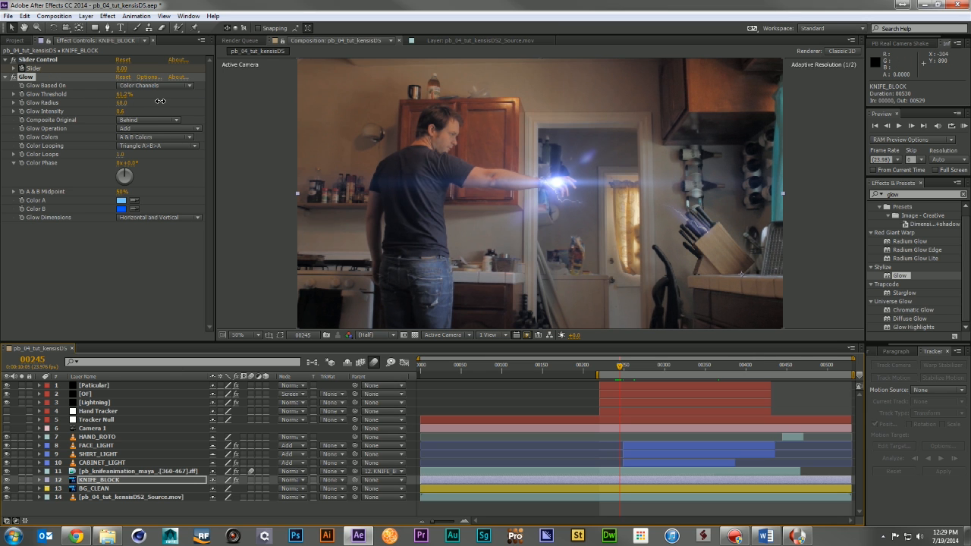
alt+click(21, 93)
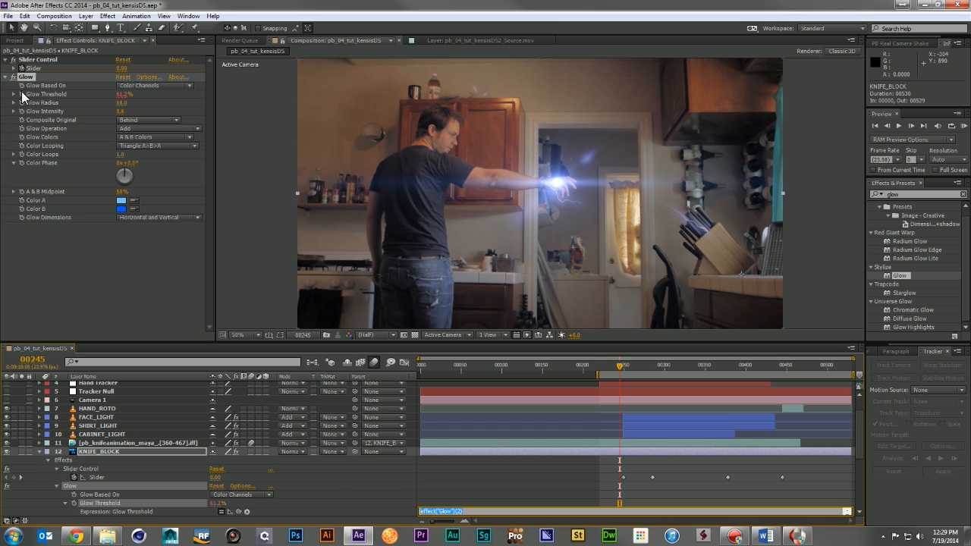
click(22, 94)
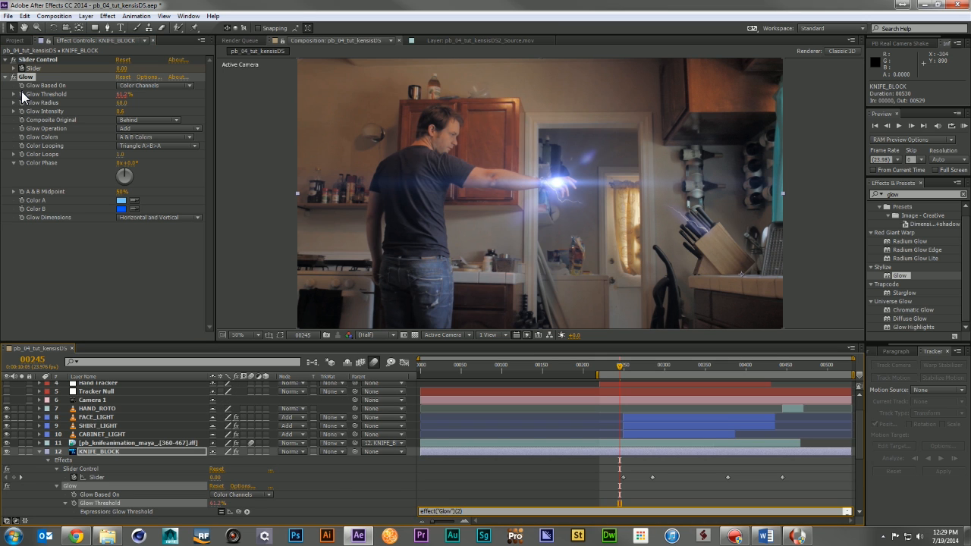
alt+click(75, 503)
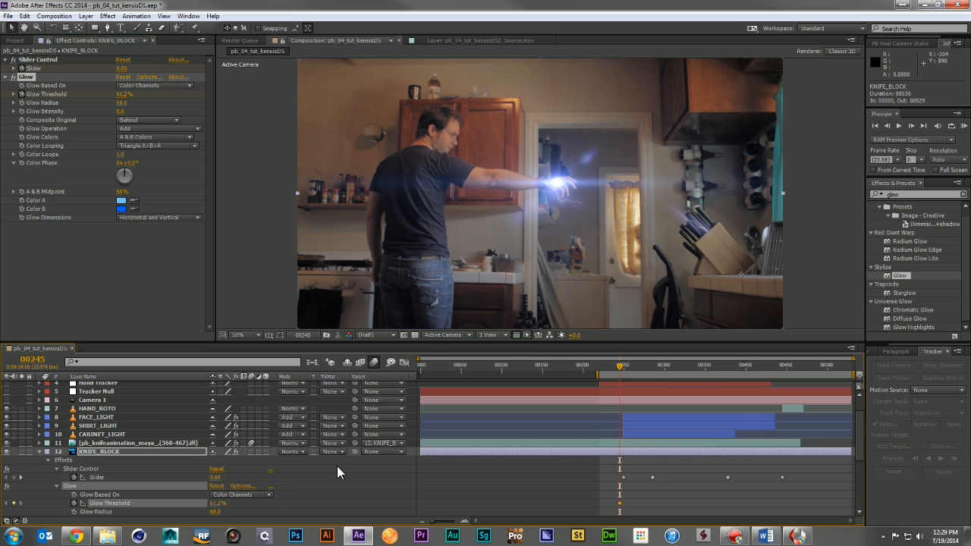
- Keyframe KNIFE_BLOCK's Glow Threshold to 32.5% at frame 285, hold it at frame 378, and raise it to about 72% at frame 435
click(652, 367)
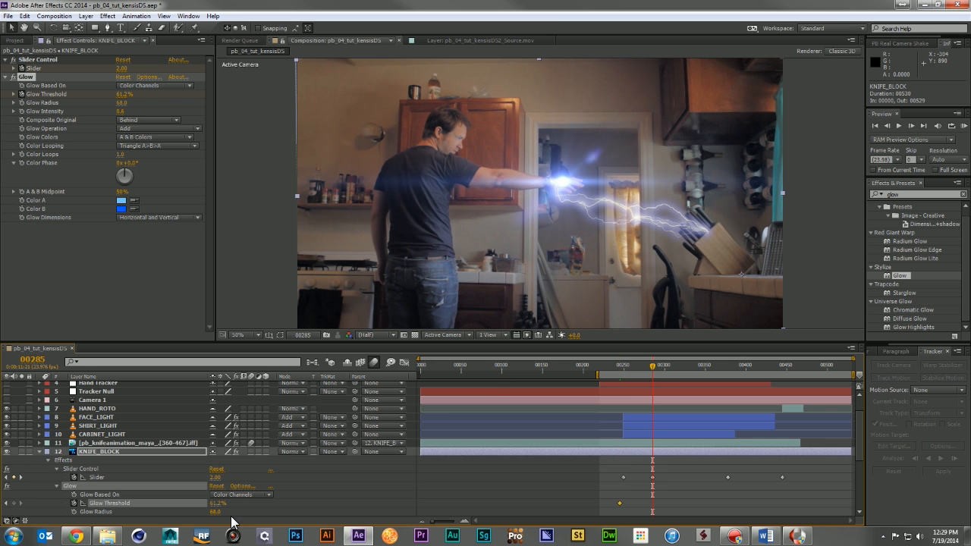
drag(218, 511, 189, 512)
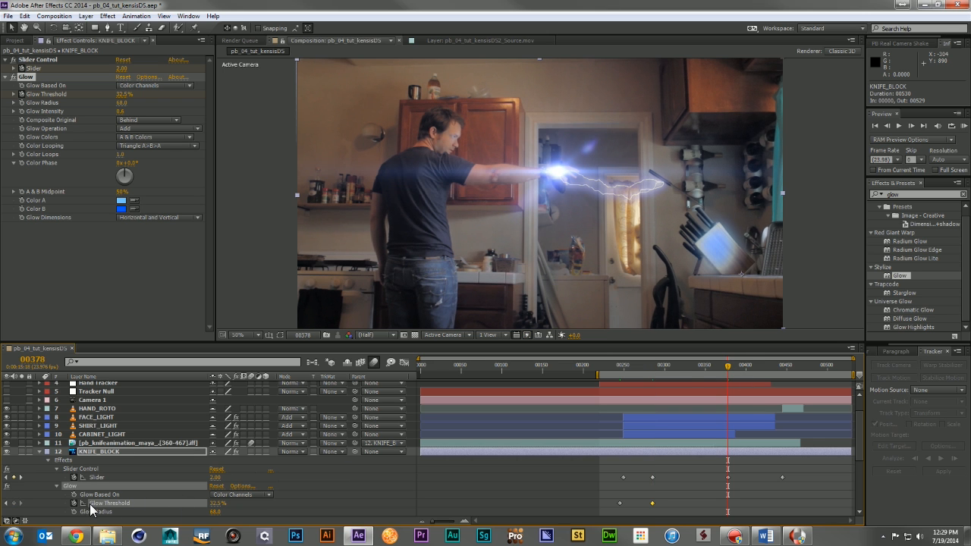
click(772, 365)
drag(218, 503, 266, 503)
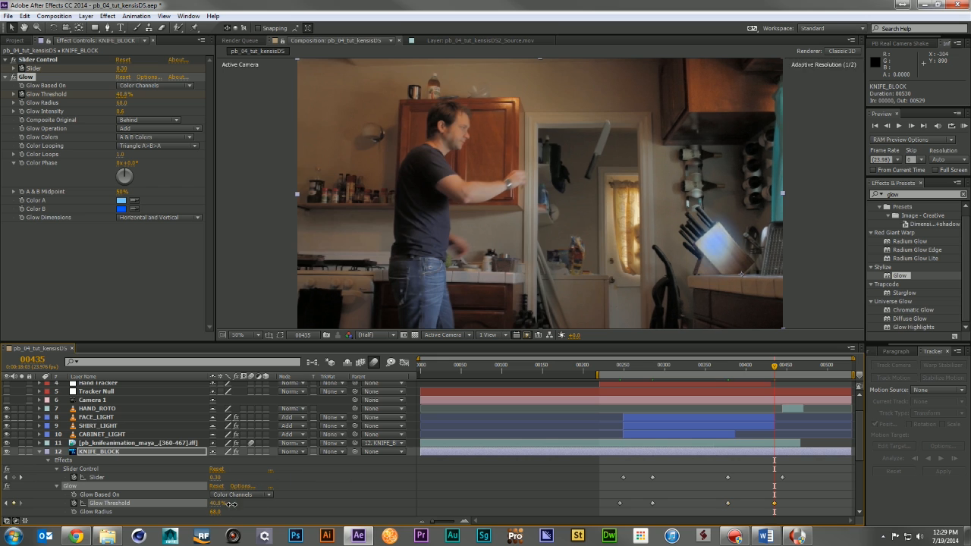
- Add the expression wiggle(6,20); to KNIFE_BLOCK's Glow Threshold and preview the flicker
alt+click(73, 503)
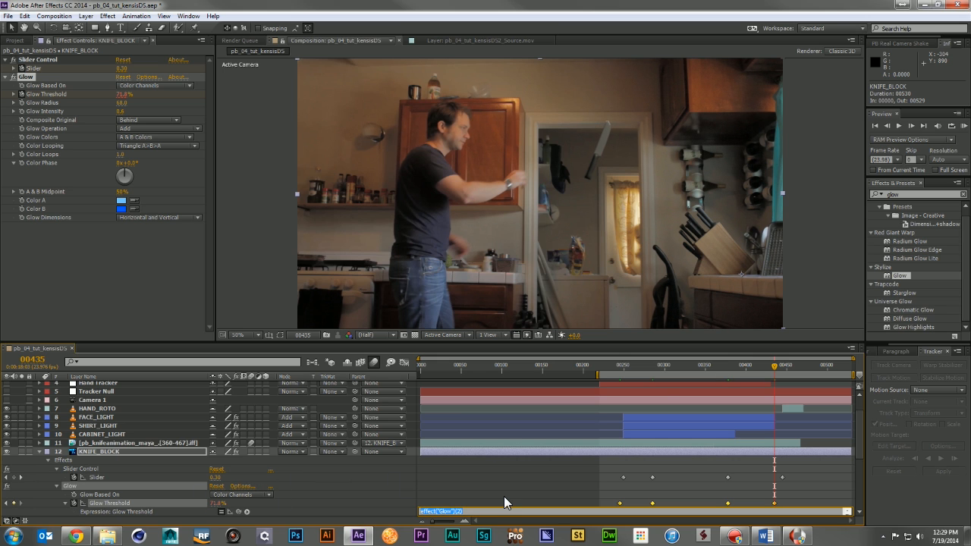
text(wiggle(6,20);)
click(379, 508)
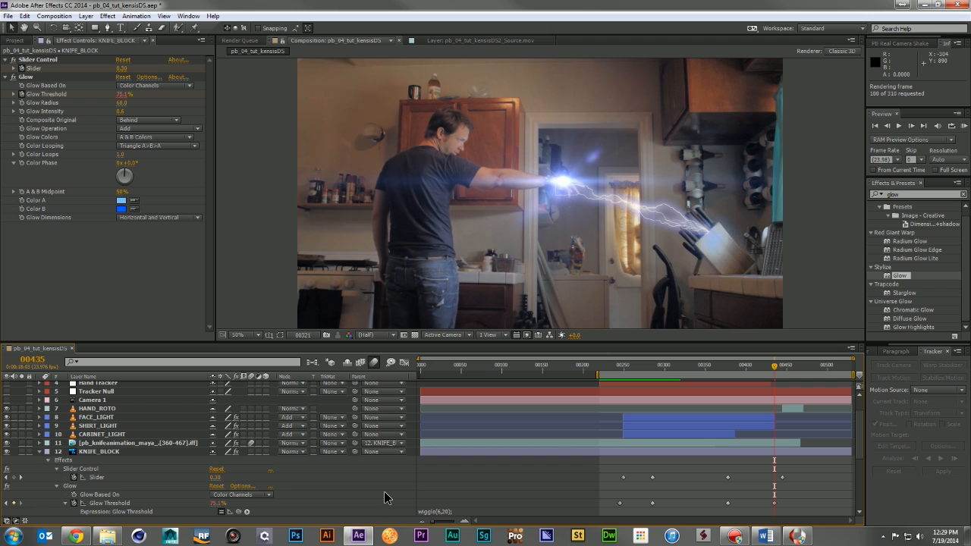
key(space)
key(space)
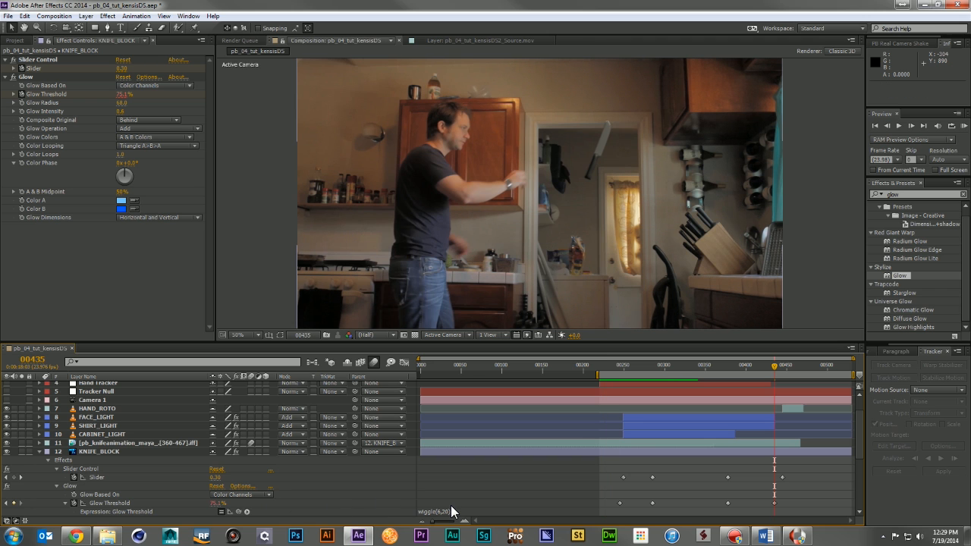
- Change the Glow Threshold expression to wiggle(6,5); and preview the composition
click(448, 512)
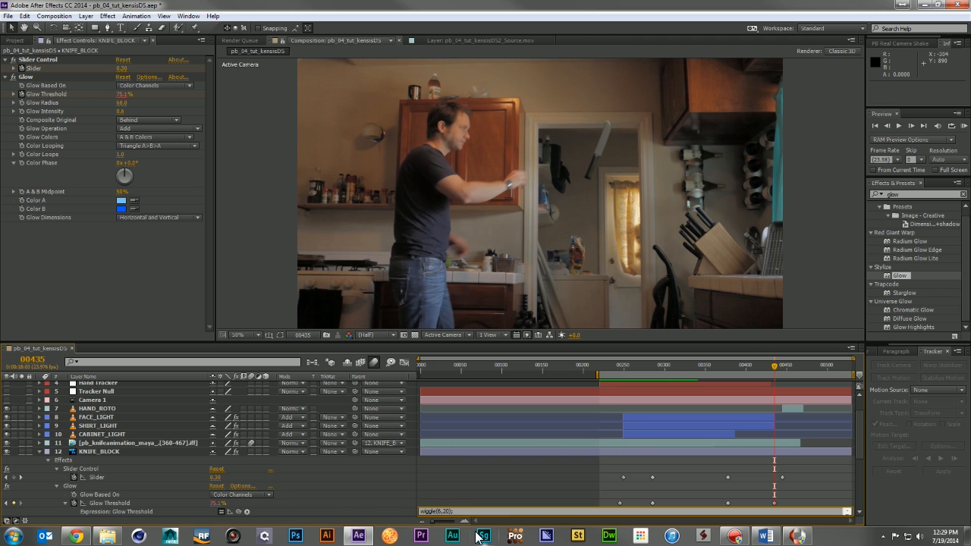
text(5)
click(358, 476)
key(KP_0)
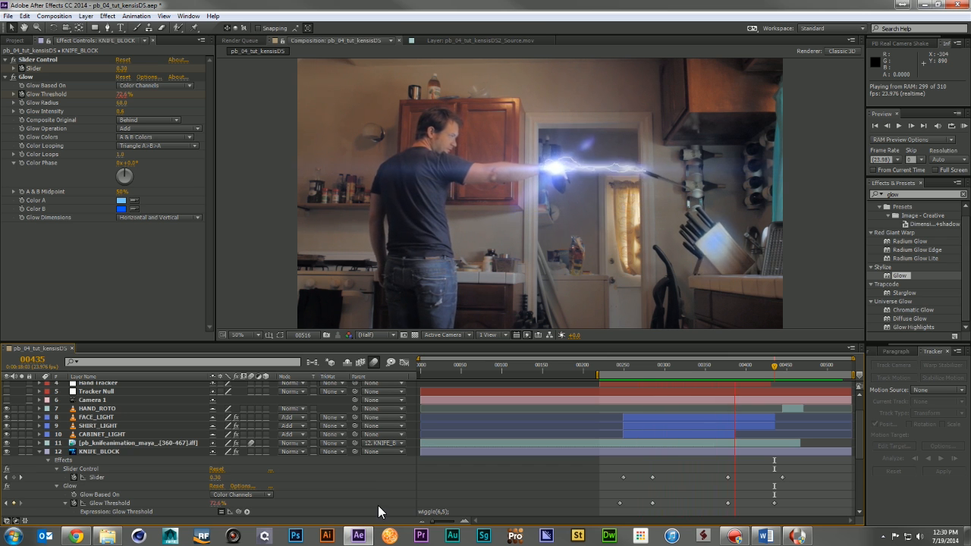
key(space)
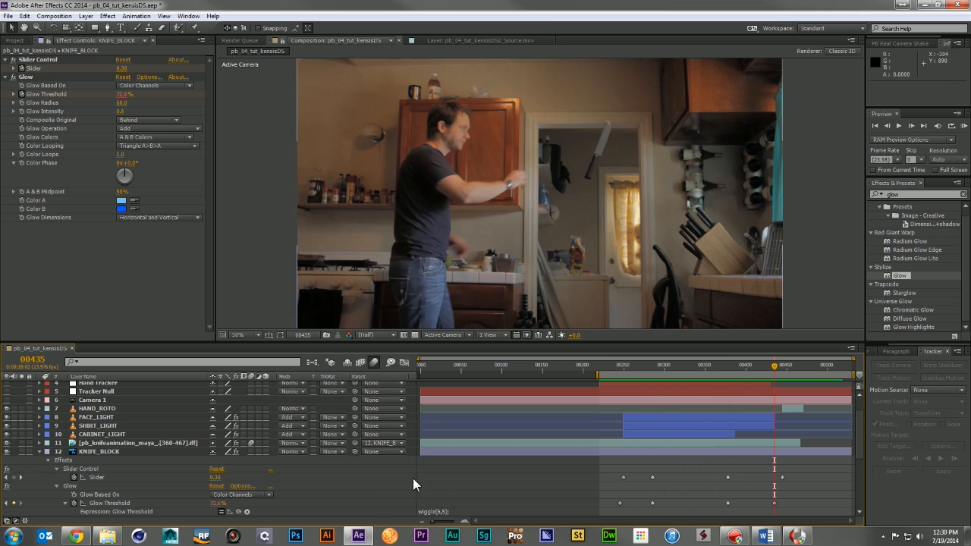
- Copy the Glow effect from KNIFE_BLOCK onto the pb_knifeanimation_maya layer
click(37, 450)
click(100, 480)
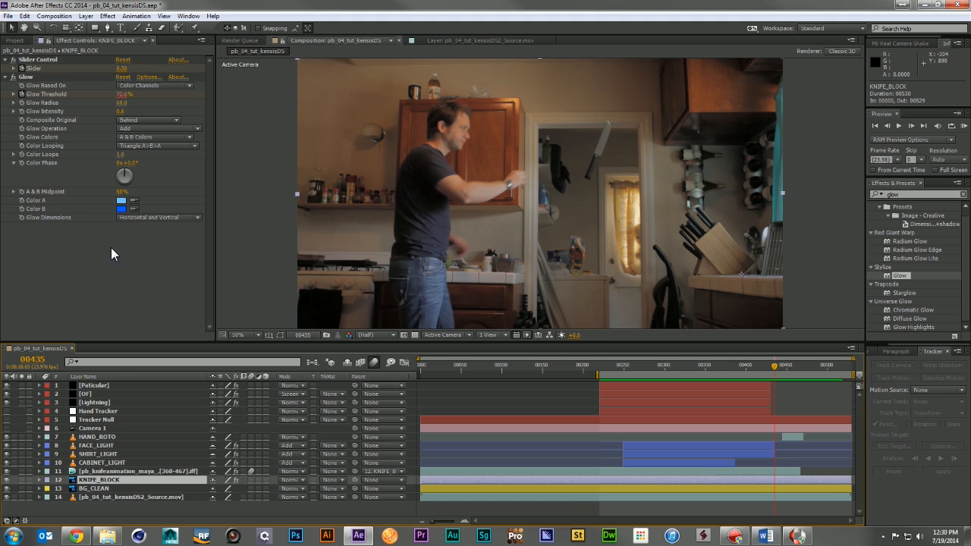
click(29, 78)
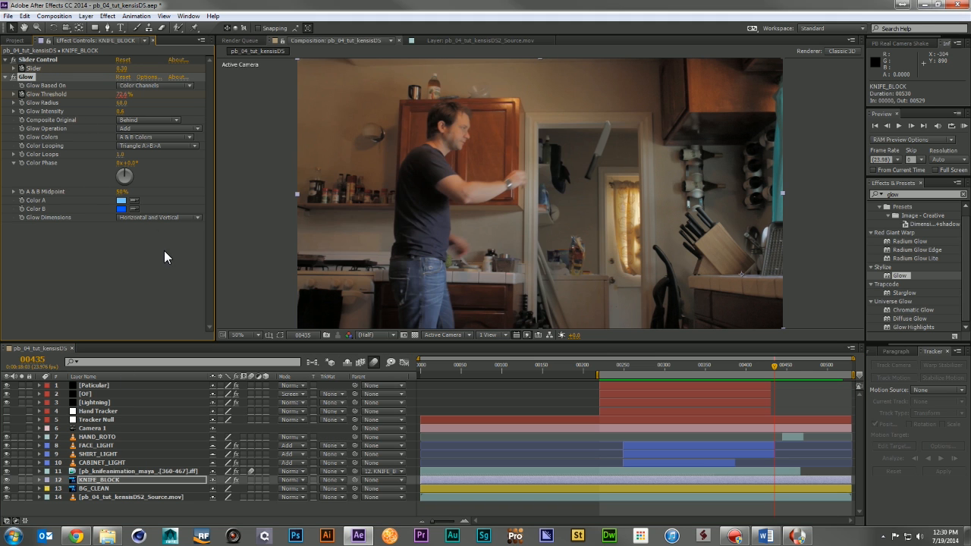
click(130, 470)
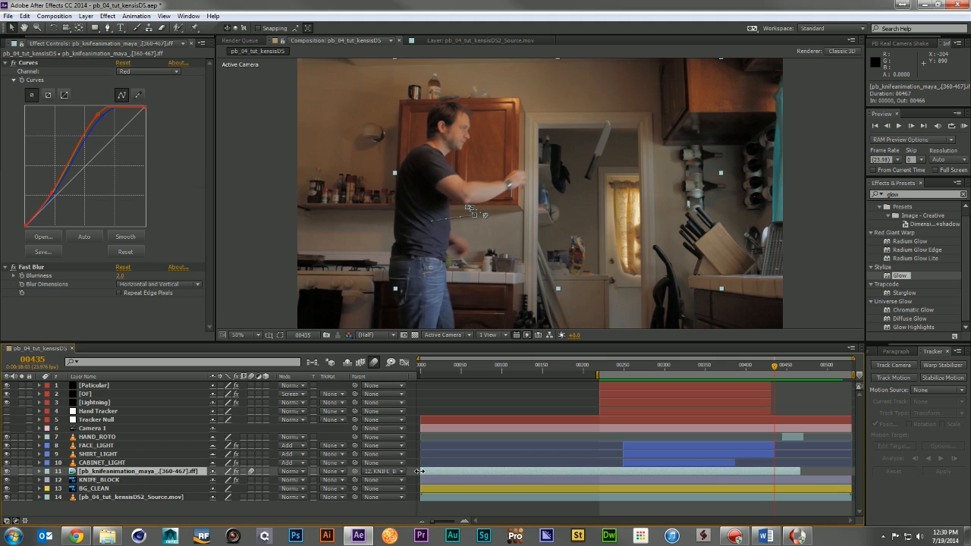
key(ctrl+v)
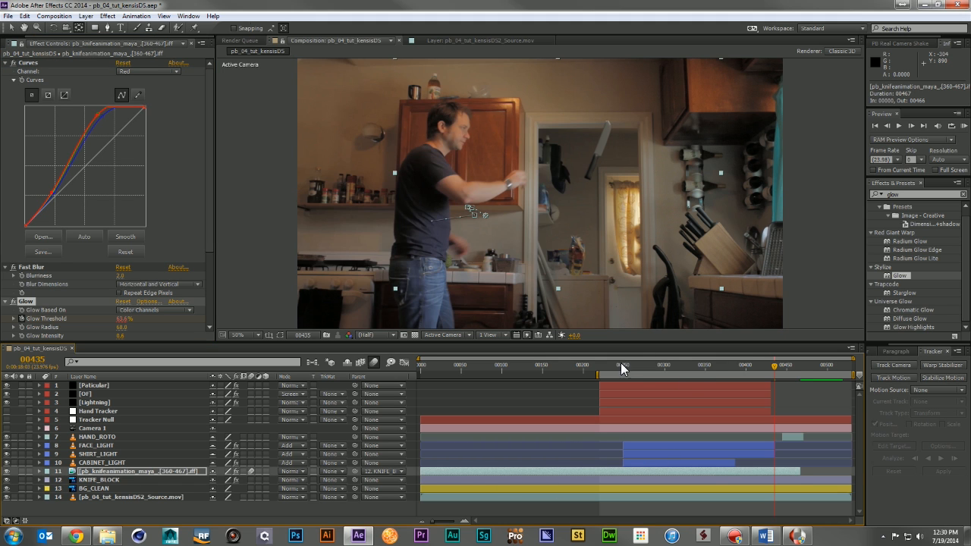
- Remove the Glow Threshold keyframes from the pb_knifeanimation_maya layer while at frame 390
drag(686, 360, 737, 368)
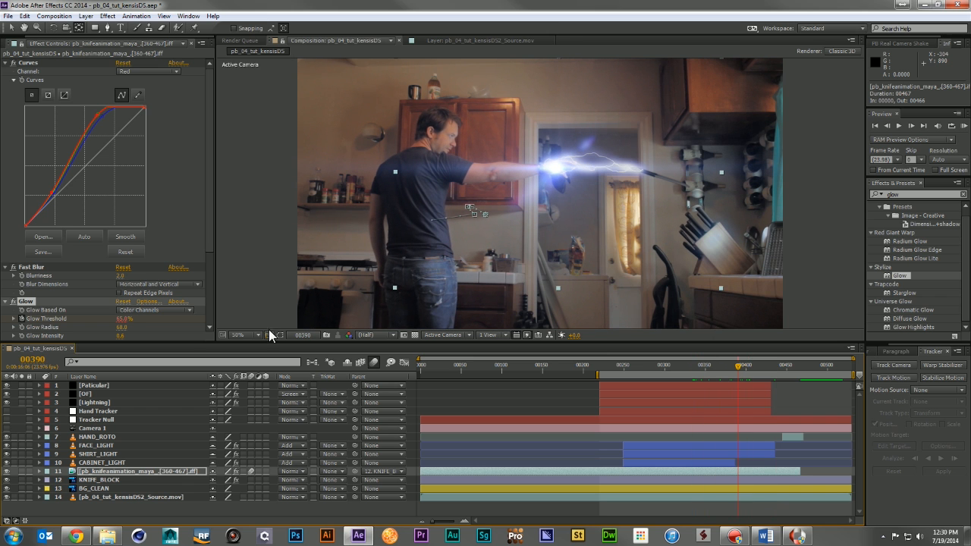
scroll(121, 305, down, 3)
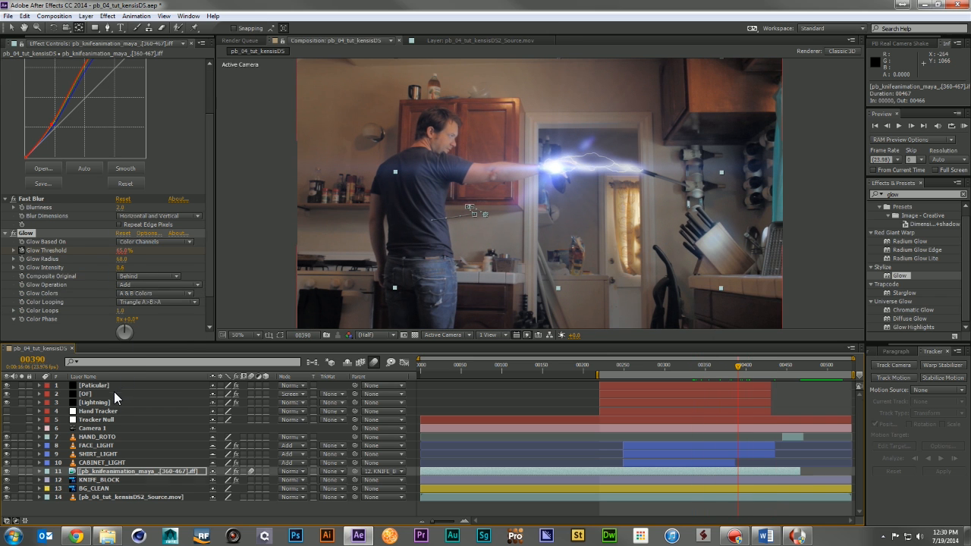
key(u)
click(75, 514)
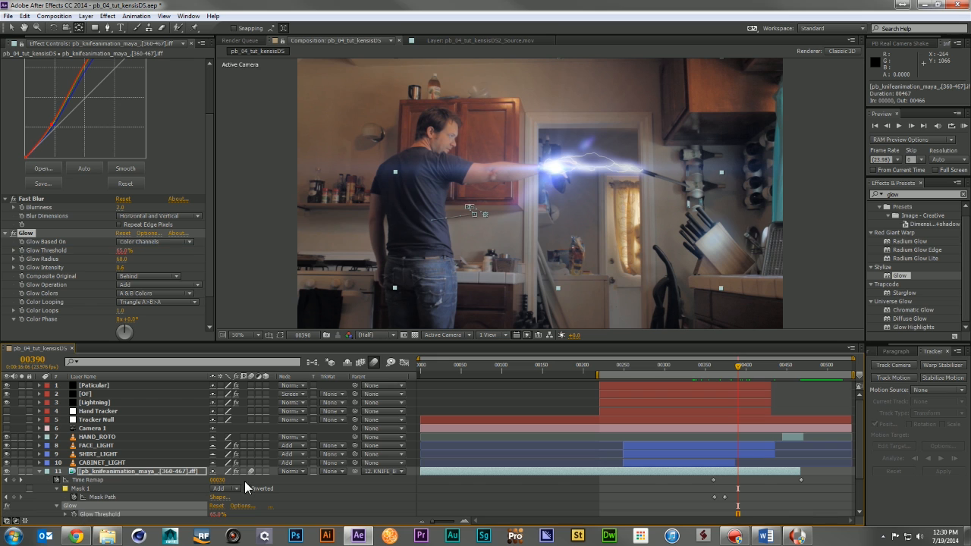
scroll(152, 483, down, 2)
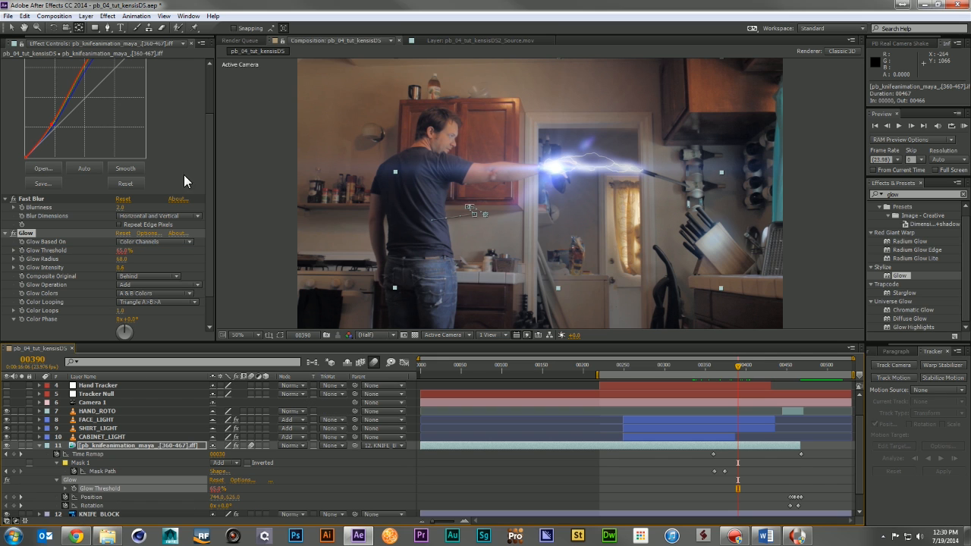
- Adjust the knife animation layer's Glow to a 0% threshold, 1.0 intensity and a radius of 26
drag(124, 253, 3, 269)
drag(122, 252, 126, 253)
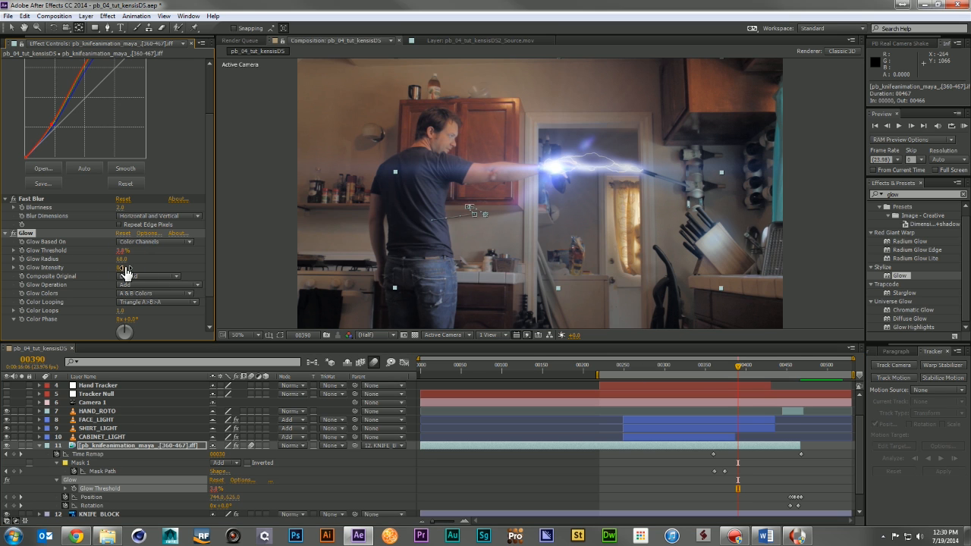
drag(125, 266, 138, 266)
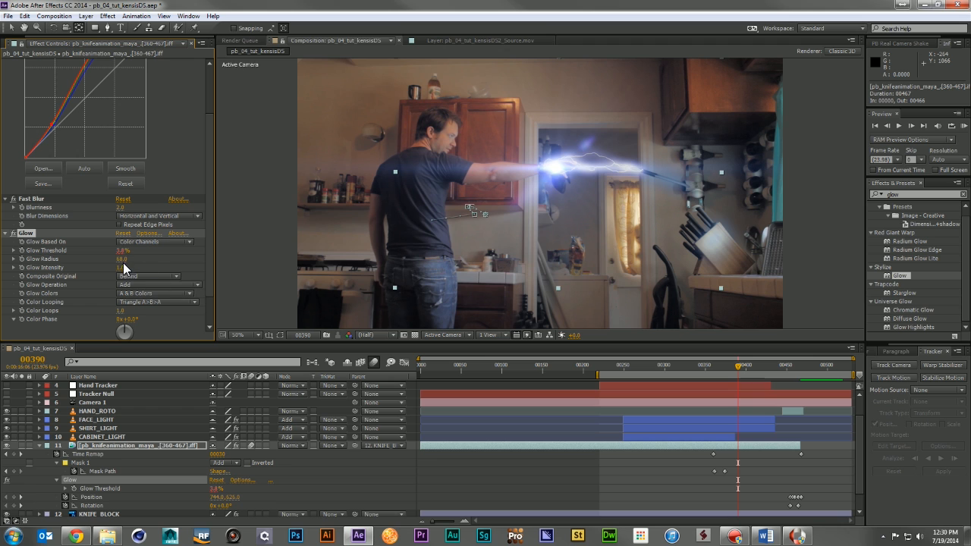
drag(122, 259, 102, 258)
- Keyframe the knife layer's Glow Threshold from 100% at frame 249 down to 0% at frame 283
click(622, 368)
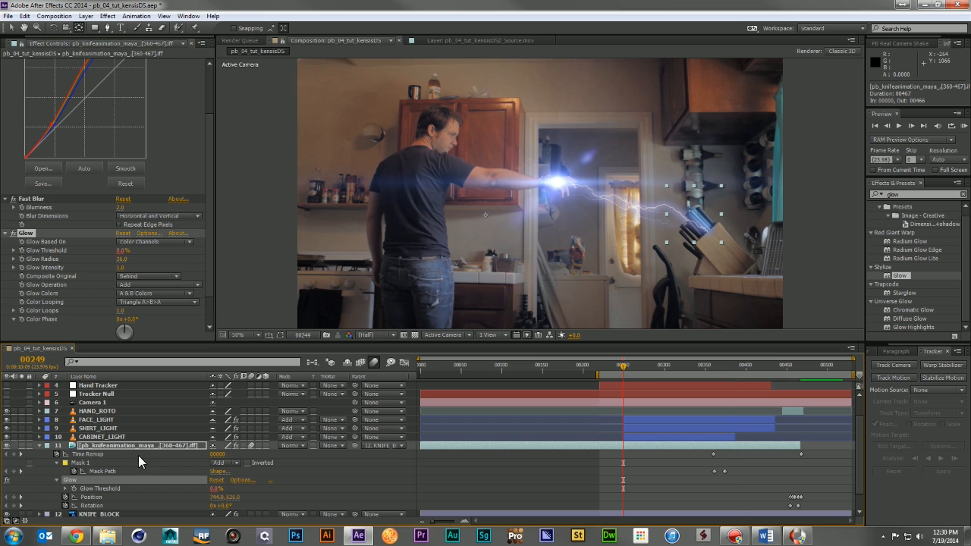
click(71, 485)
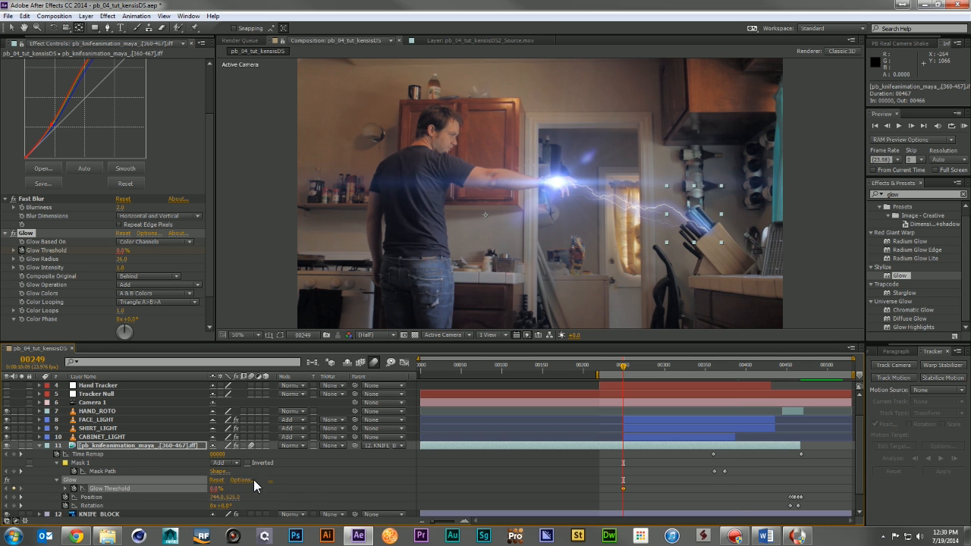
scroll(617, 494, up, 2)
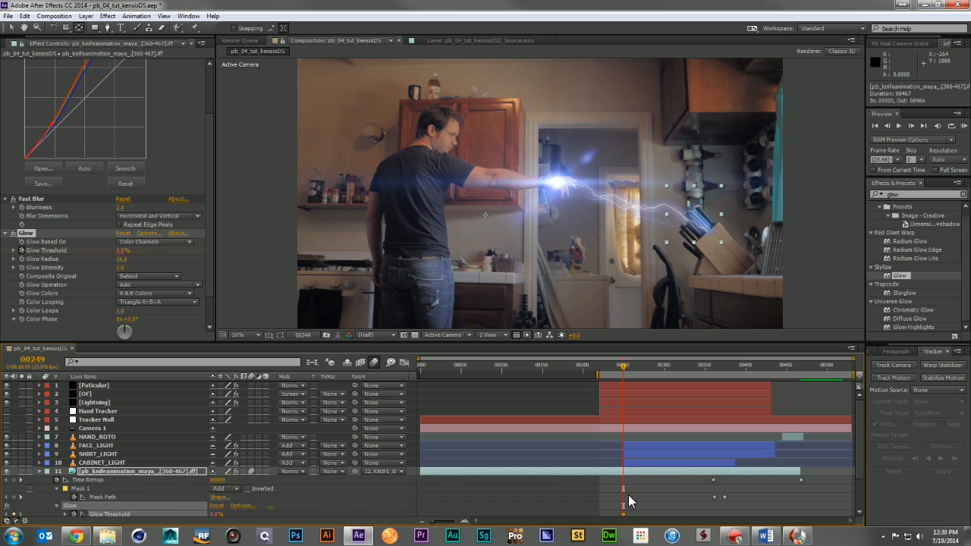
scroll(626, 495, down, 3)
drag(623, 468, 649, 468)
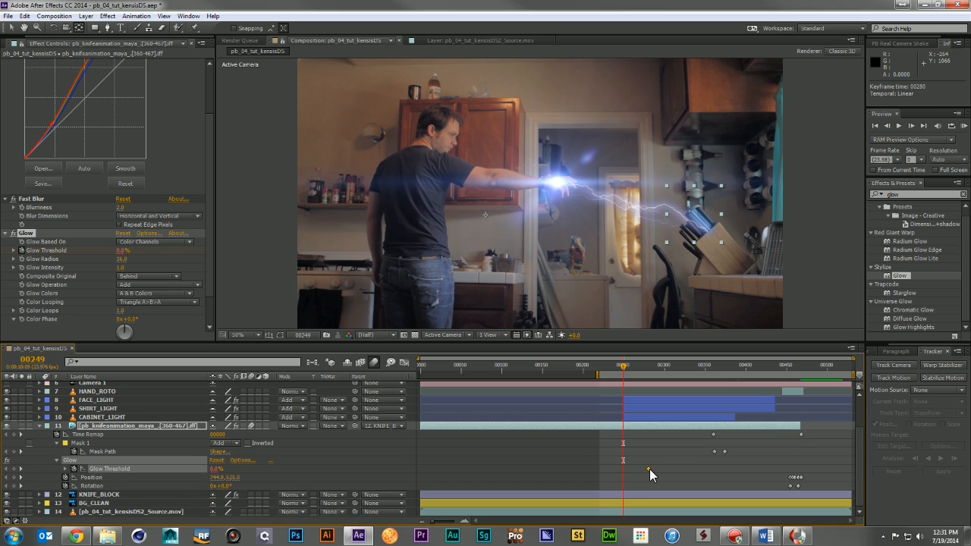
drag(216, 471, 339, 476)
- Hold the low Glow Threshold with a keyframe at frame 423 and raise it with another near the end of the knife layer
click(735, 368)
drag(740, 370, 763, 378)
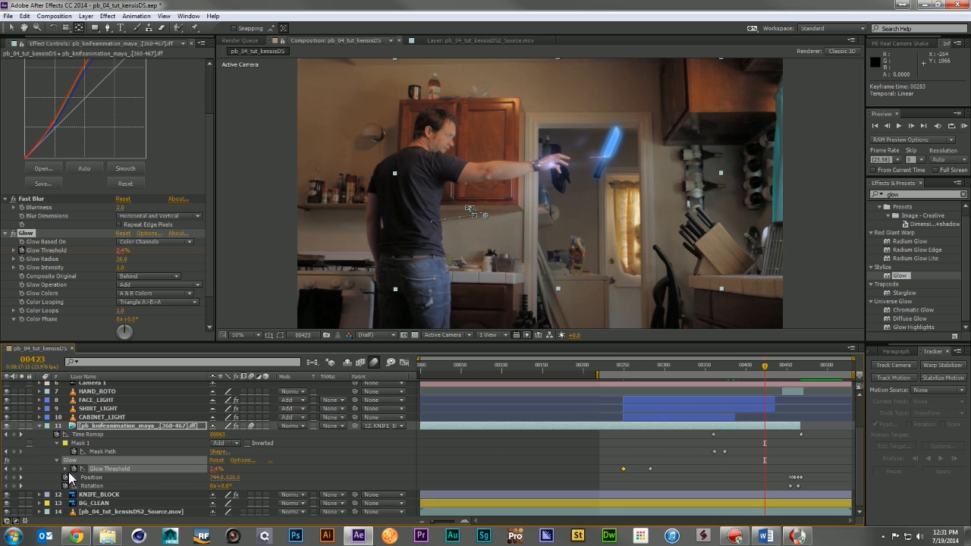
click(14, 469)
click(789, 369)
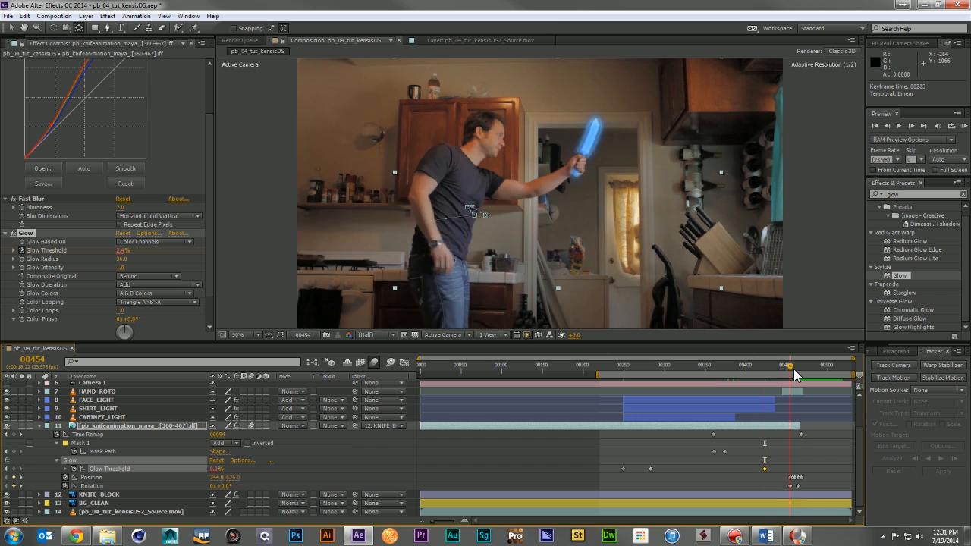
drag(790, 368, 796, 369)
drag(213, 469, 353, 469)
drag(718, 368, 760, 376)
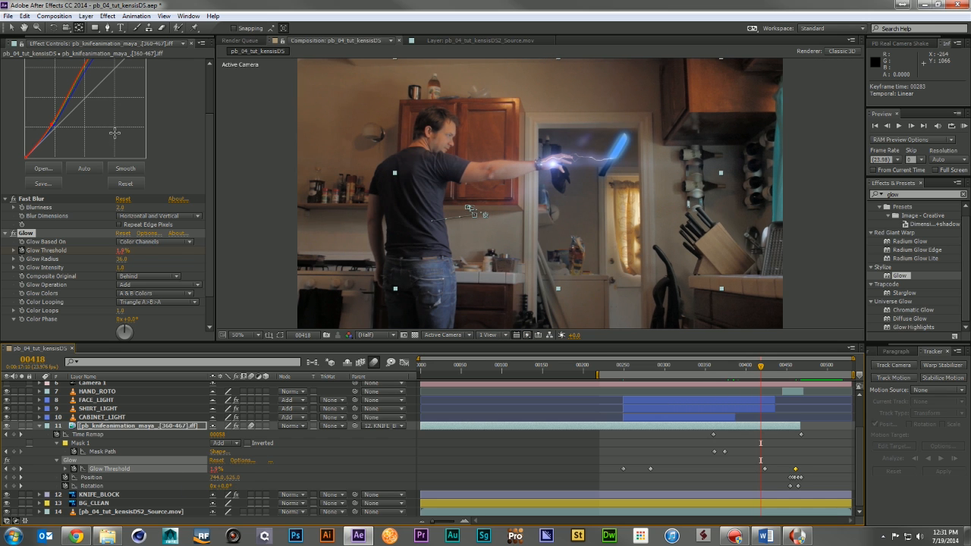
- Set the knife layer's Glow Radius to 39 and Glow Intensity to 0.5, and check the glow on later frames
mouse_move(122, 260)
mouse_down()
mouse_move(111, 258)
mouse_move(142, 259)
mouse_move(113, 260)
mouse_move(114, 268)
mouse_up()
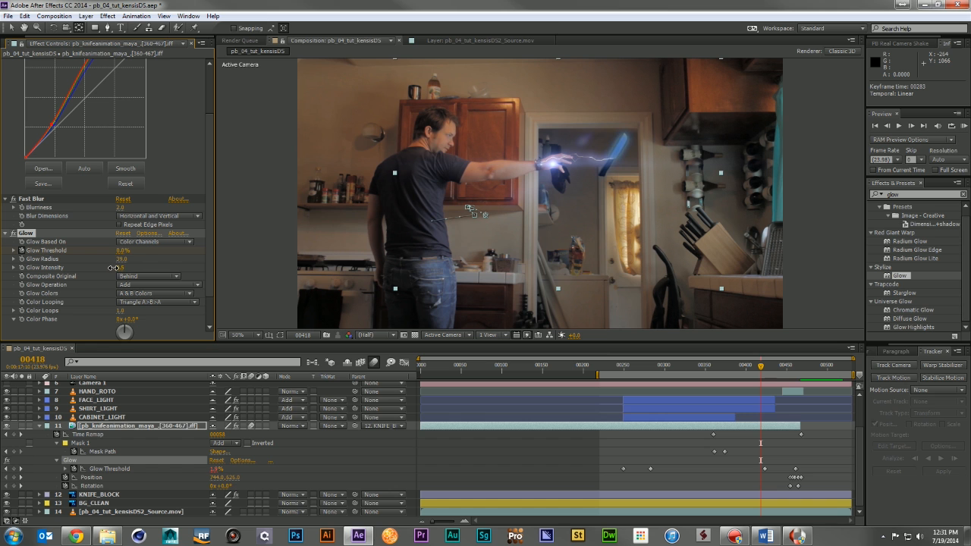
click(773, 364)
drag(773, 364, 785, 366)
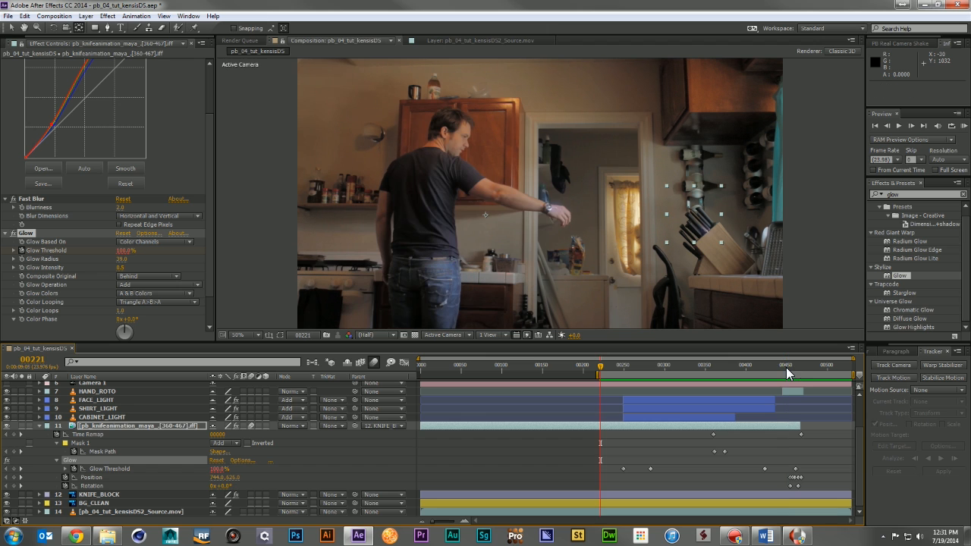
- Collapse the knife animation layer's properties and extend the work area back to frame 0
click(39, 426)
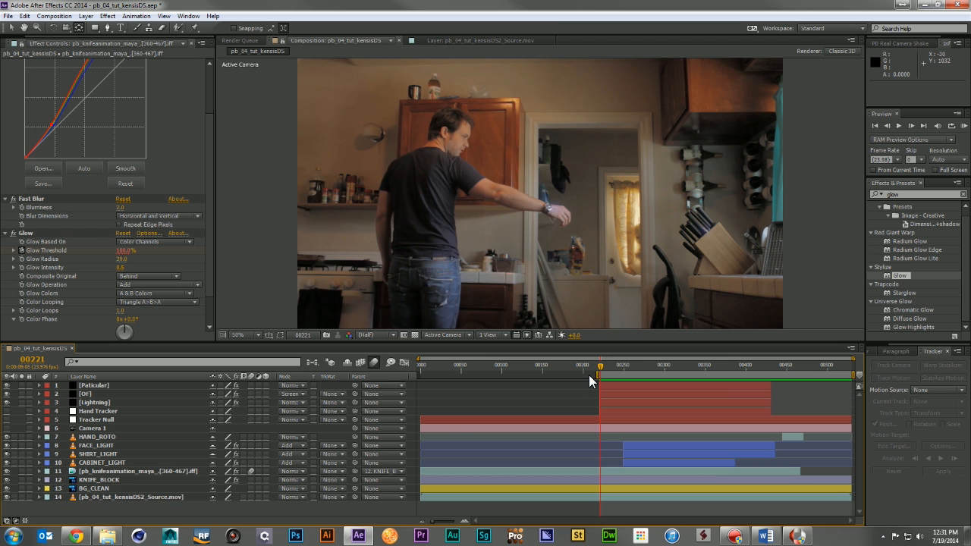
drag(594, 373, 116, 248)
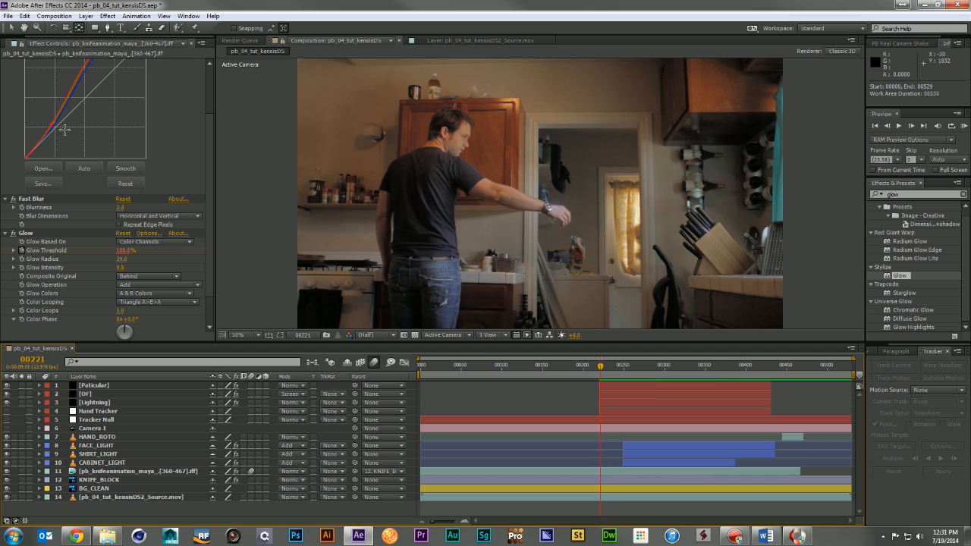
- Nest pb_04_tut_kensisDS in a new composition and rename that composition pb_04_final
click(14, 43)
click(64, 161)
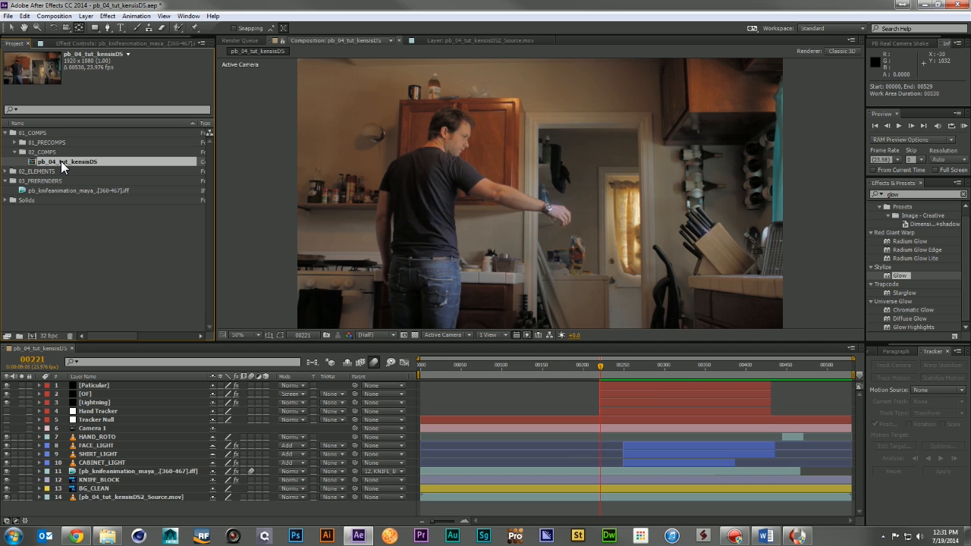
key(ctrl+d)
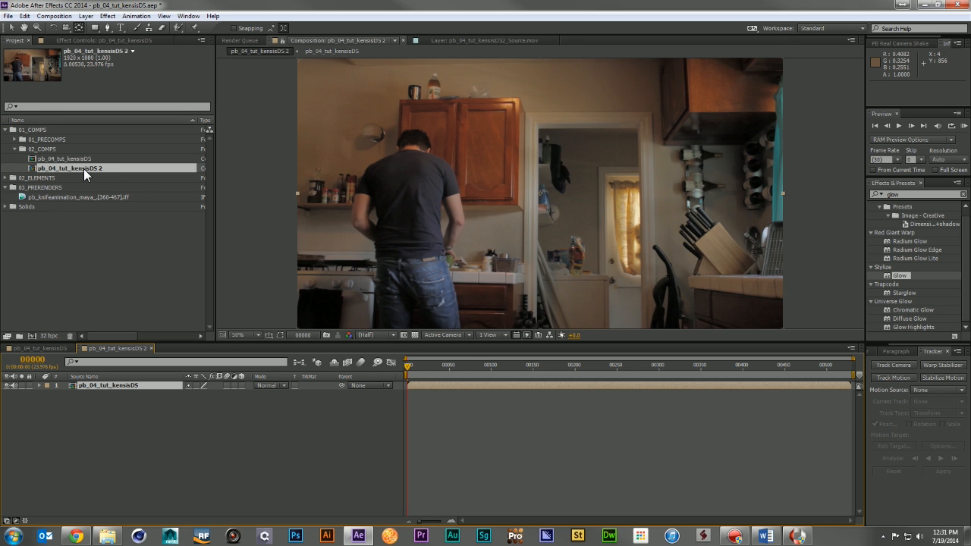
click(85, 168)
key(Return)
text(prb)
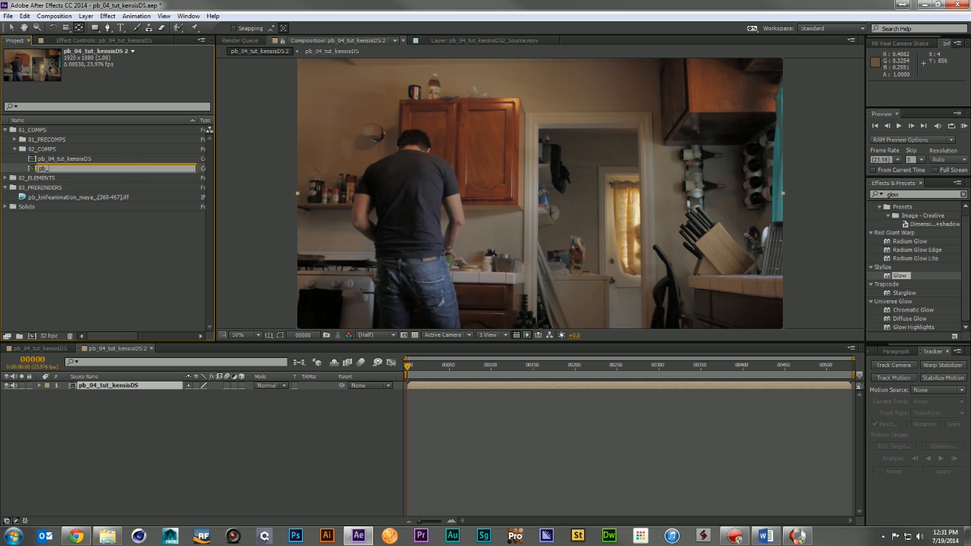
text(04_final)
key(Return)
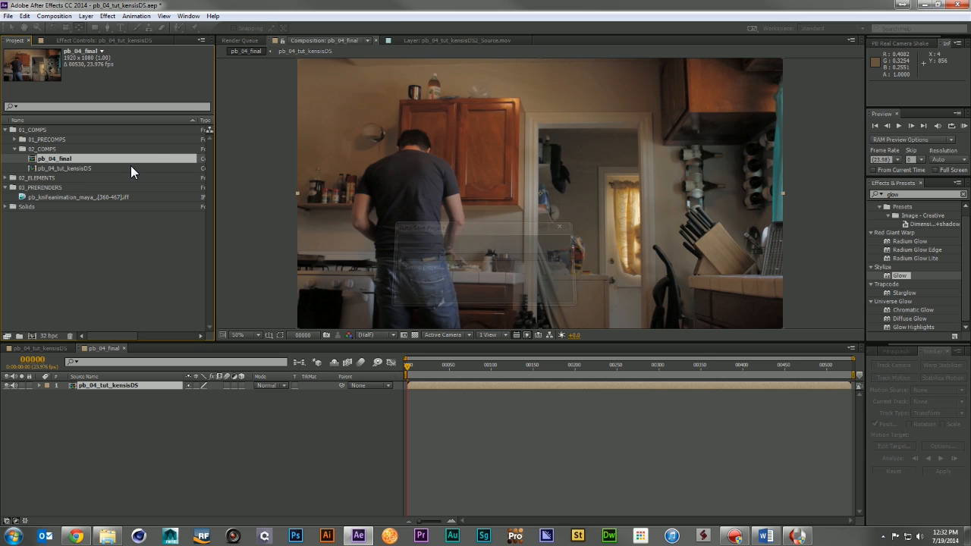
- Find the Motion Tile effect with the search term "motion" and apply it to the nested pb_04_tut_kensisDS layer
click(603, 387)
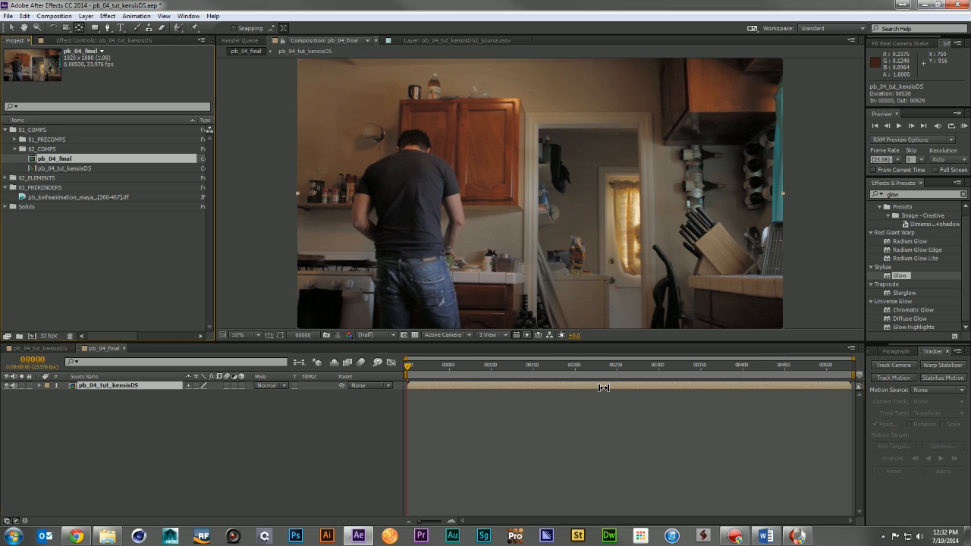
key(v)
click(904, 195)
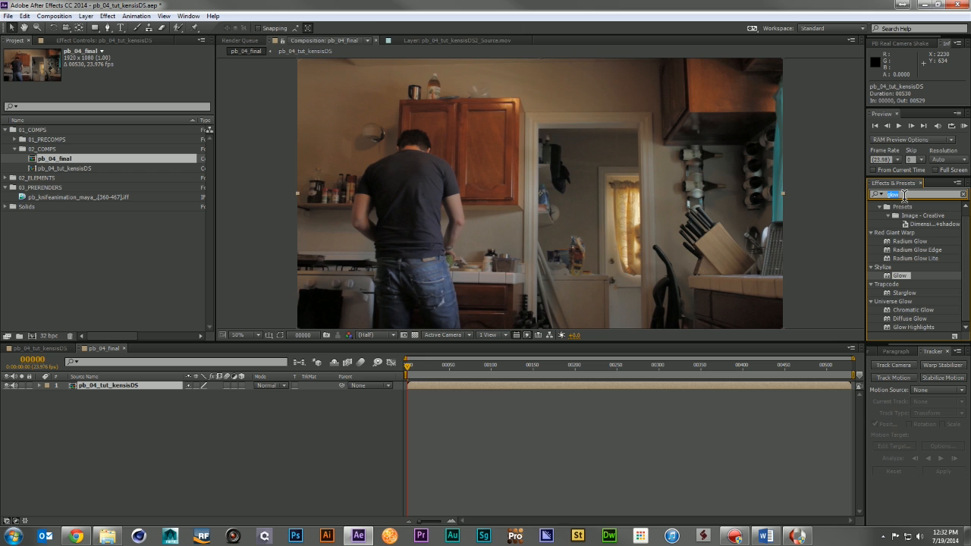
text(motion)
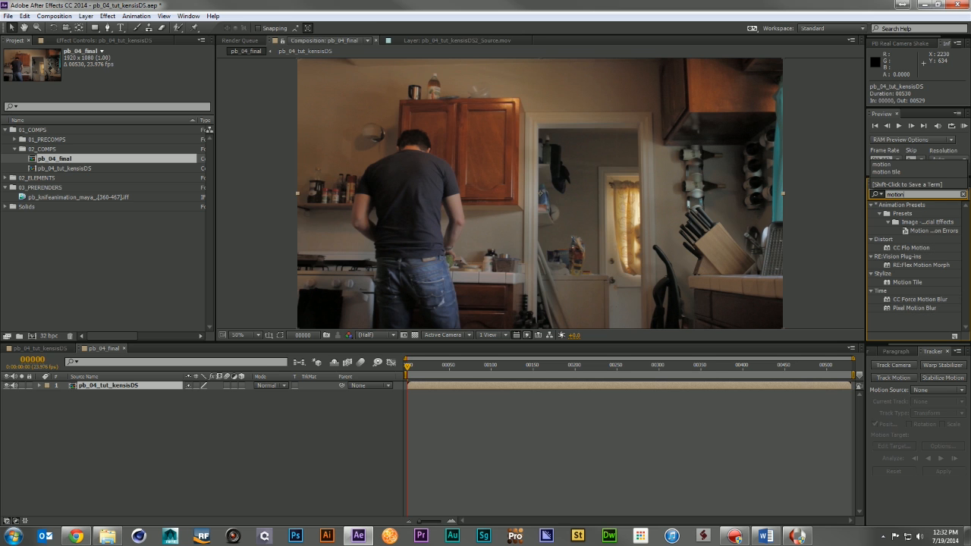
drag(917, 280, 194, 415)
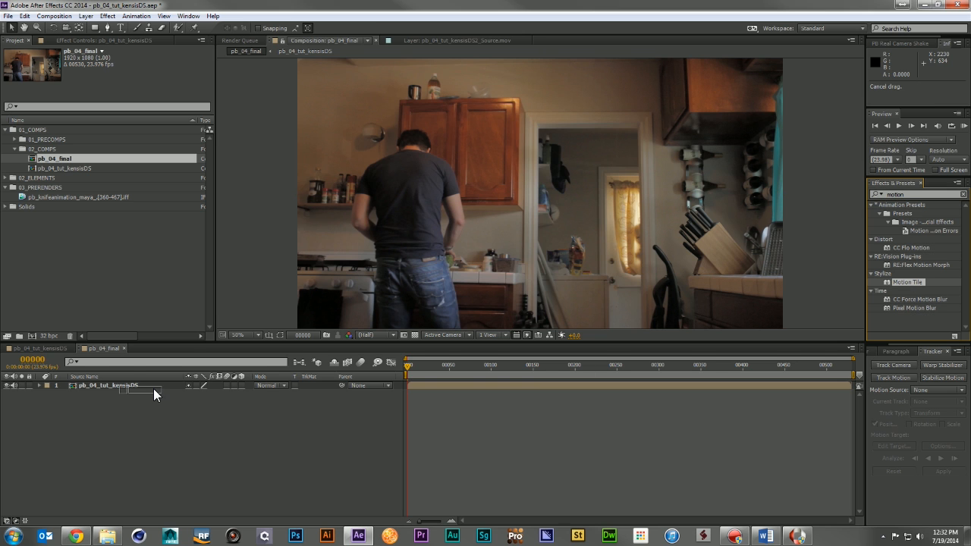
drag(154, 389, 150, 384)
- Enable Mirror Edges in Motion Tile and set Output Width and Output Height to 105
click(119, 111)
click(123, 94)
key(Tab)
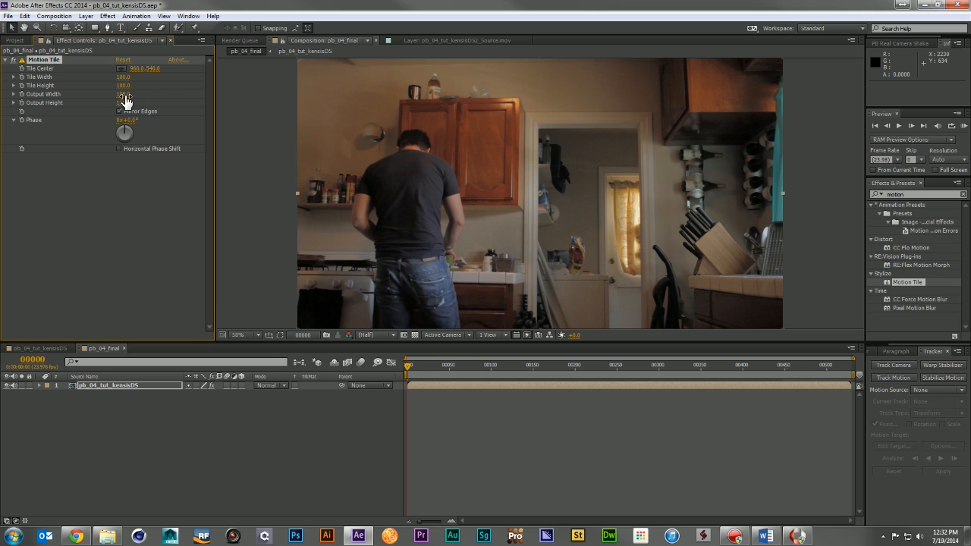
text(105)
key(Return)
- Scale the nested pb_04_tut_kensisDS layer to 102% and preview the composition
click(120, 384)
key(s)
click(219, 394)
text(102)
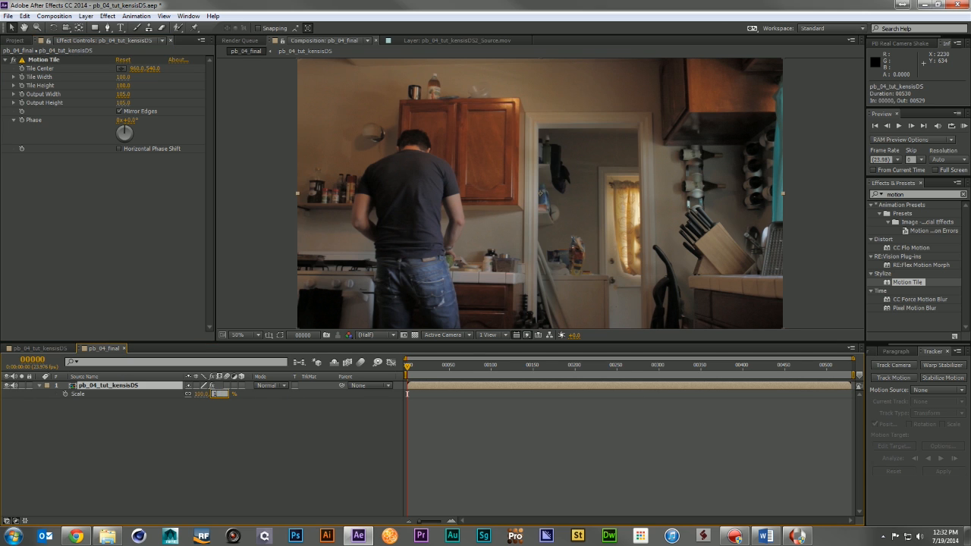
key(Return)
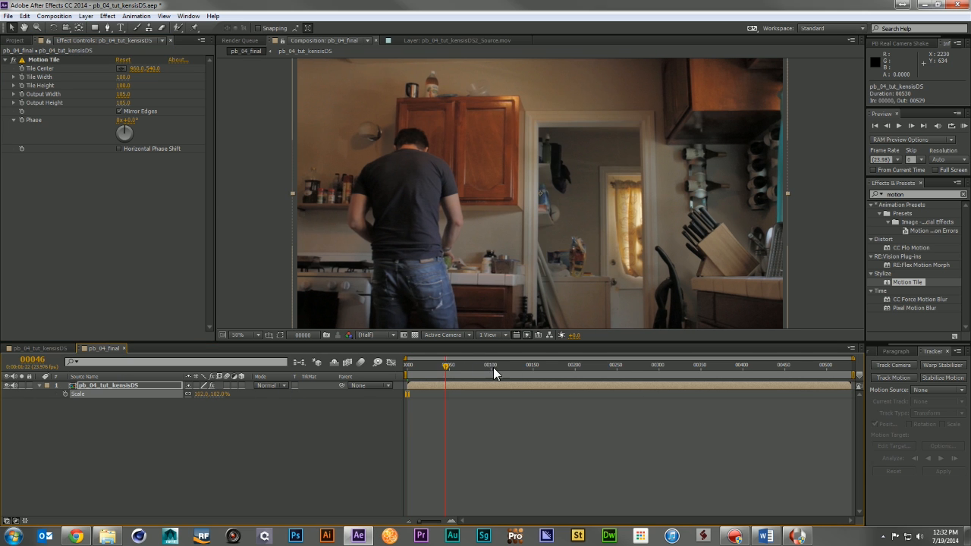
key(space)
- Create a PB Real Camera Shake control null with 01. SubtleShake_01 at 1x speed and parent the nested layer to it
click(893, 44)
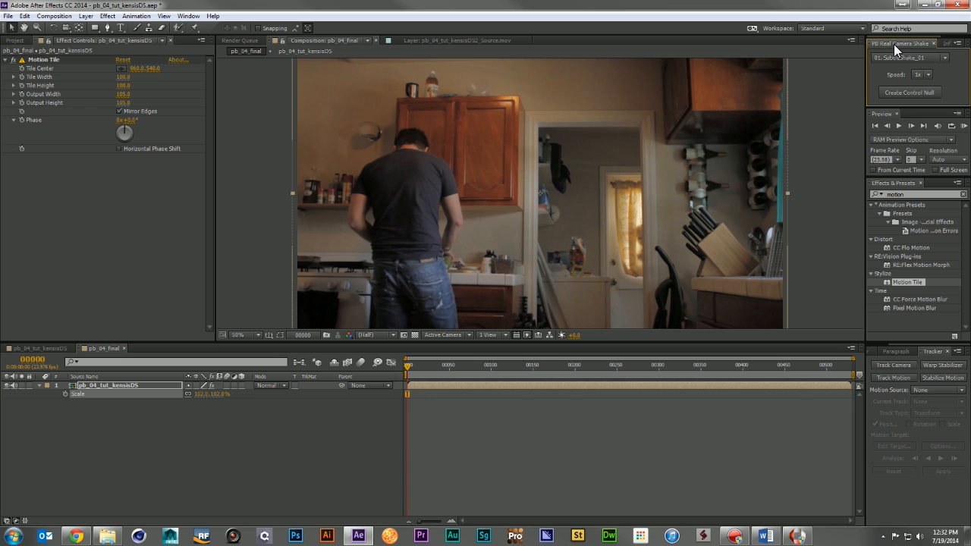
click(896, 91)
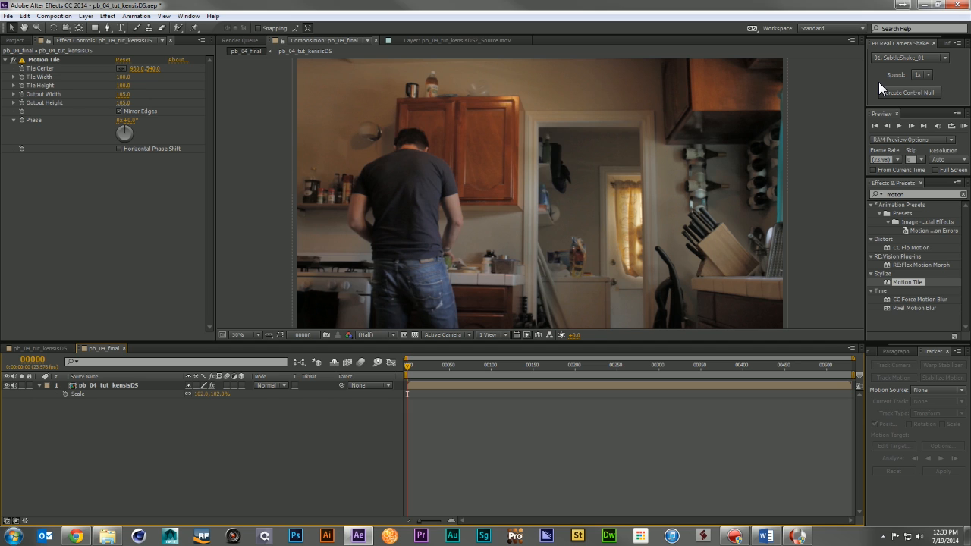
click(901, 91)
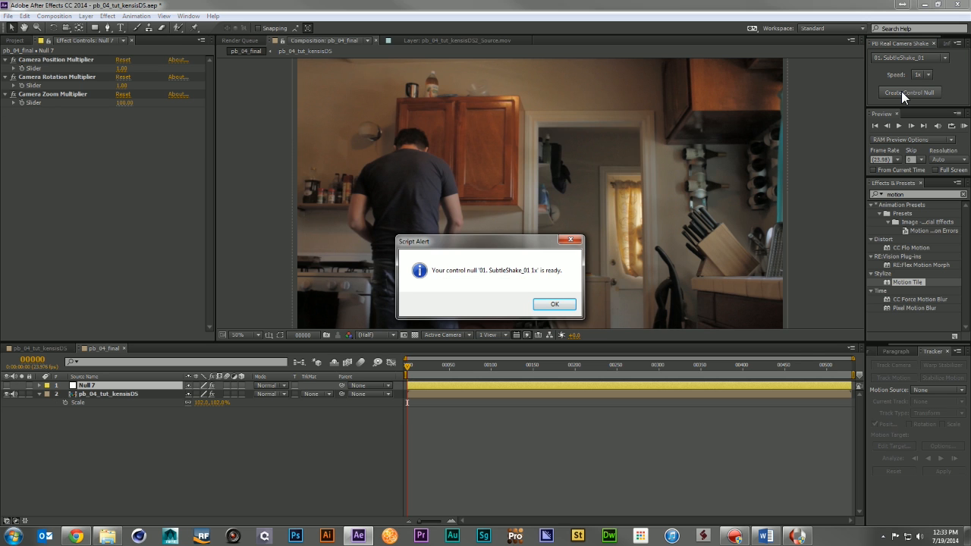
click(554, 304)
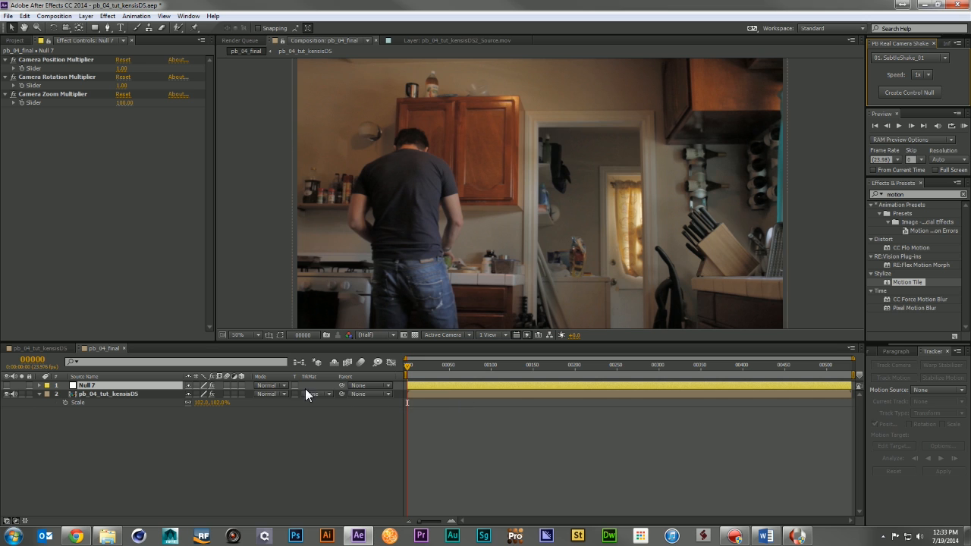
drag(341, 393, 121, 385)
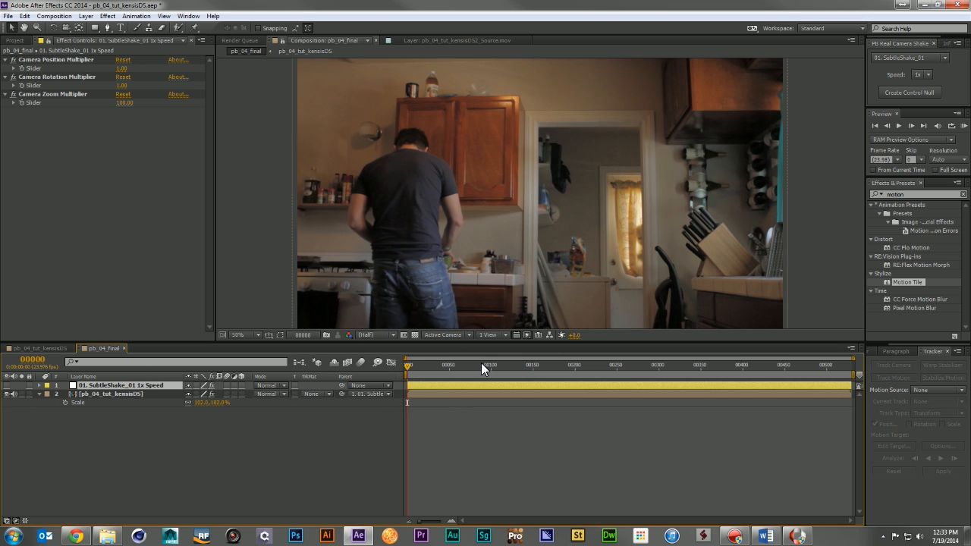
- Preview the camera shake, try a Camera Position Multiplier of 0.5 on the control null, and preview again
key(space)
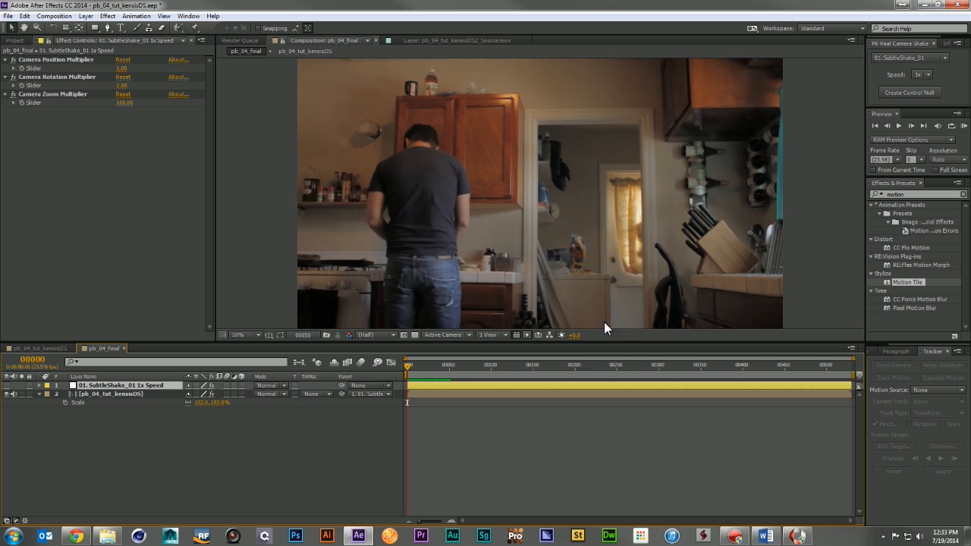
click(121, 68)
text(.3)
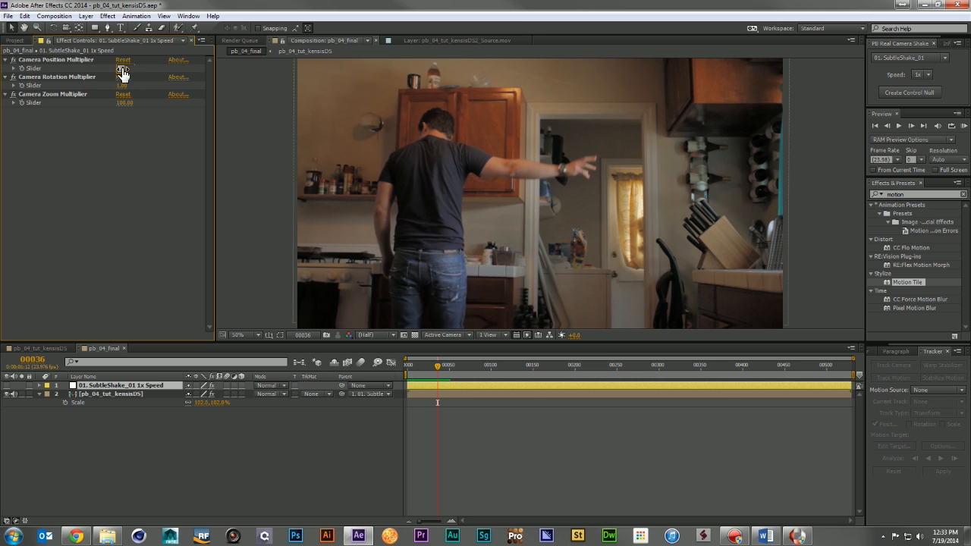
key(Return)
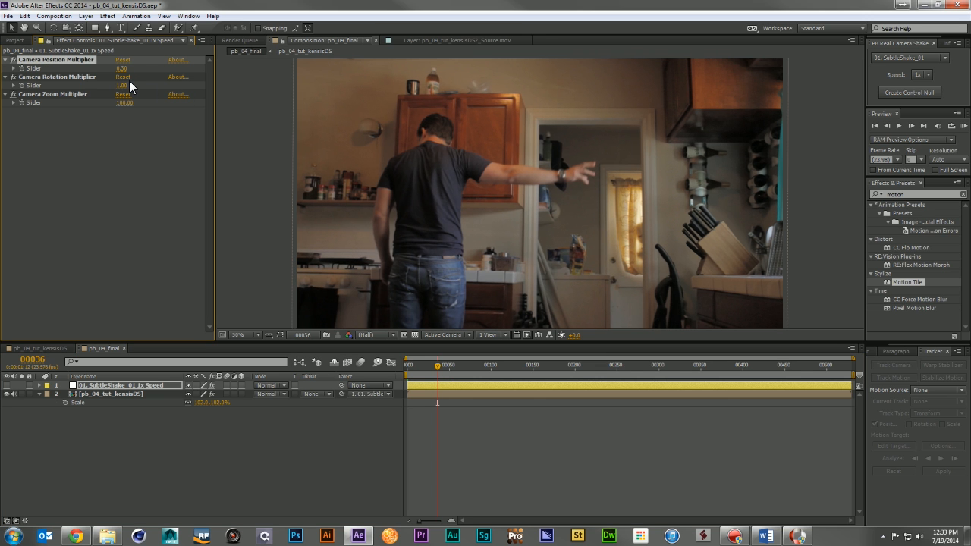
key(KP_0)
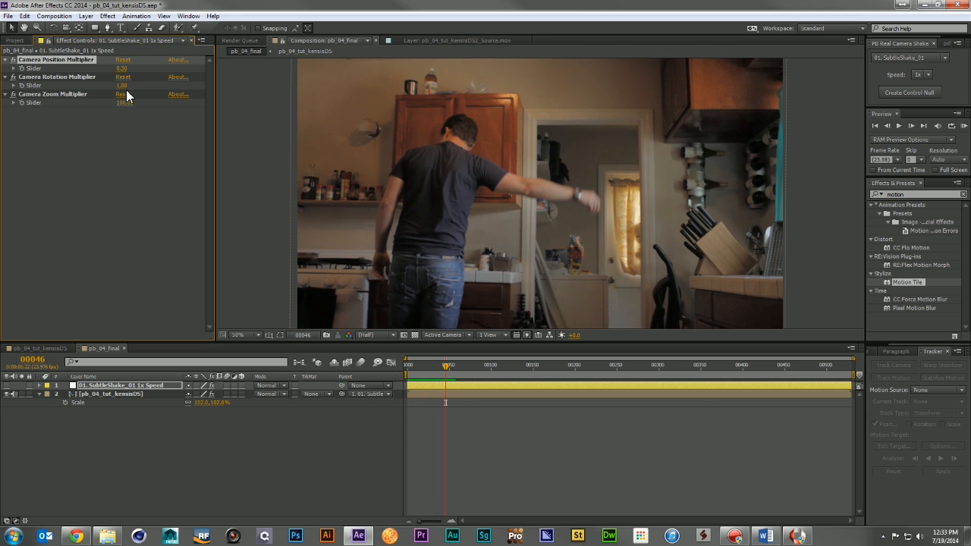
- Set the Camera Rotation Multiplier and Camera Position Multiplier to 0.15 and preview the shake
click(121, 84)
text(.15)
key(Return)
click(121, 67)
text(.15)
key(Return)
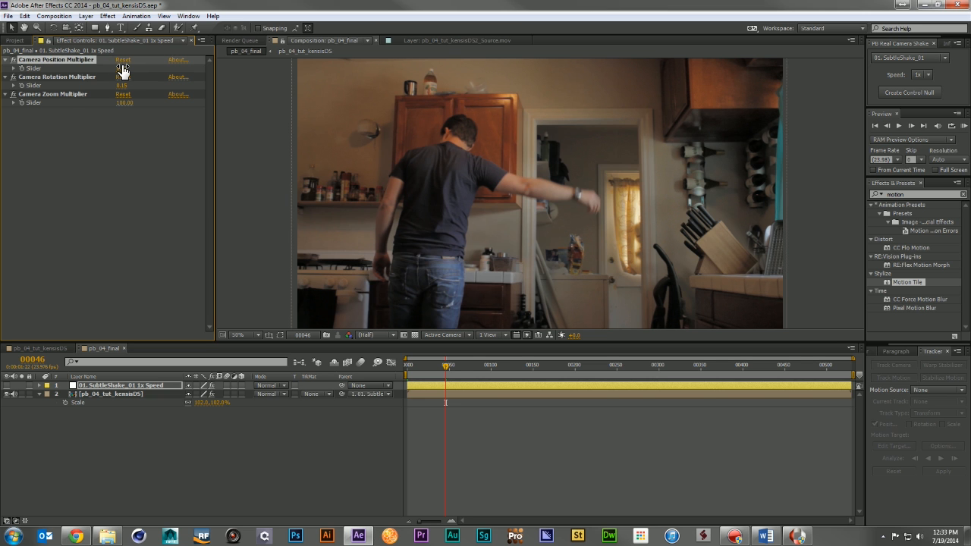
key(KP_0)
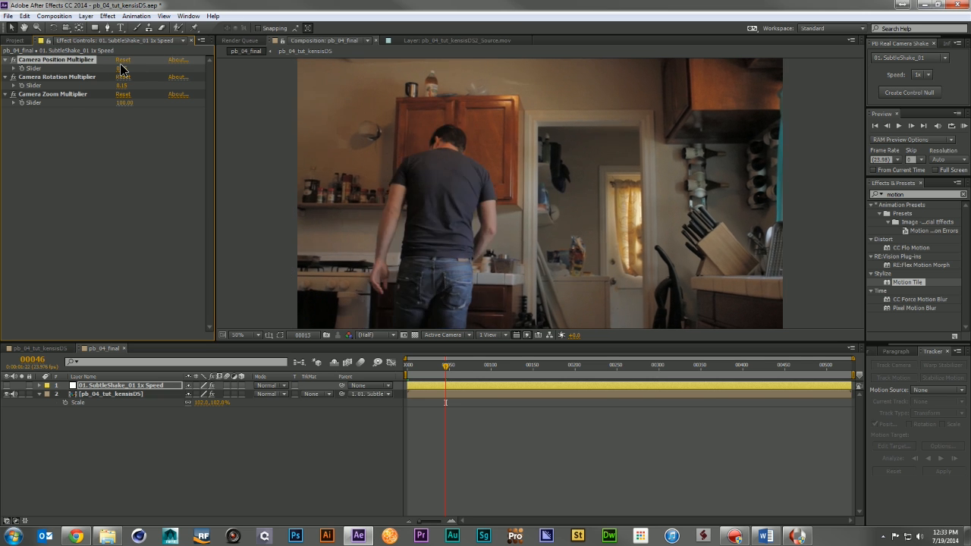
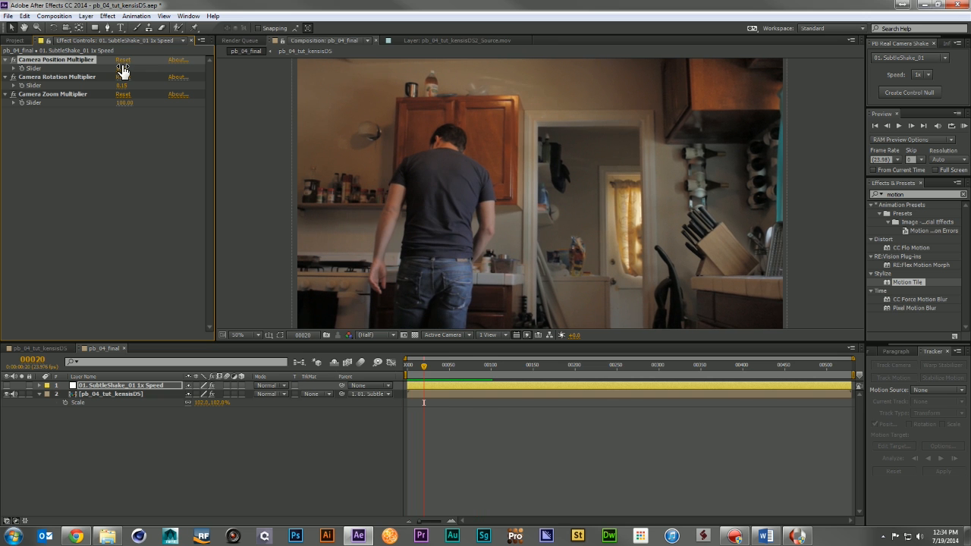
- Go to frame 353 of the lightning section and create an adjustment layer named CC
drag(594, 363, 701, 372)
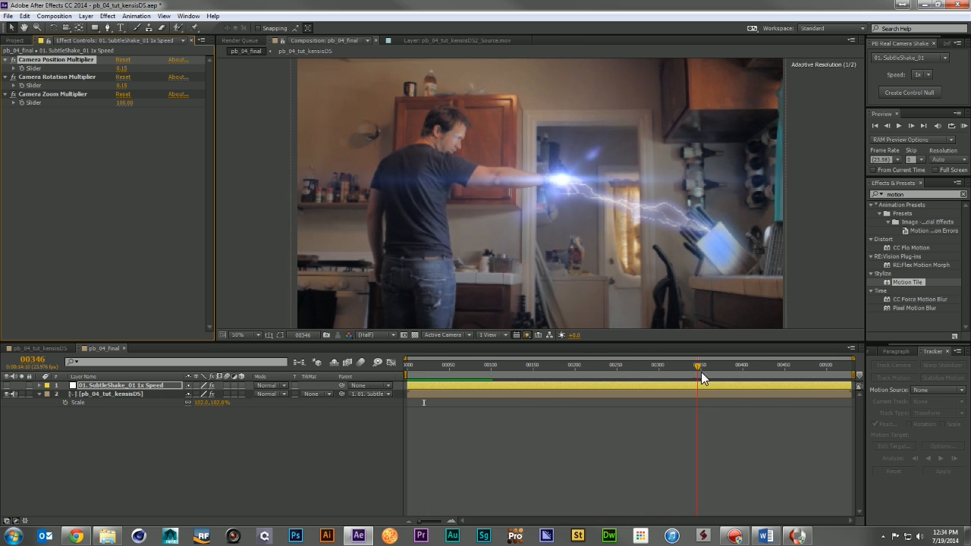
click(302, 434)
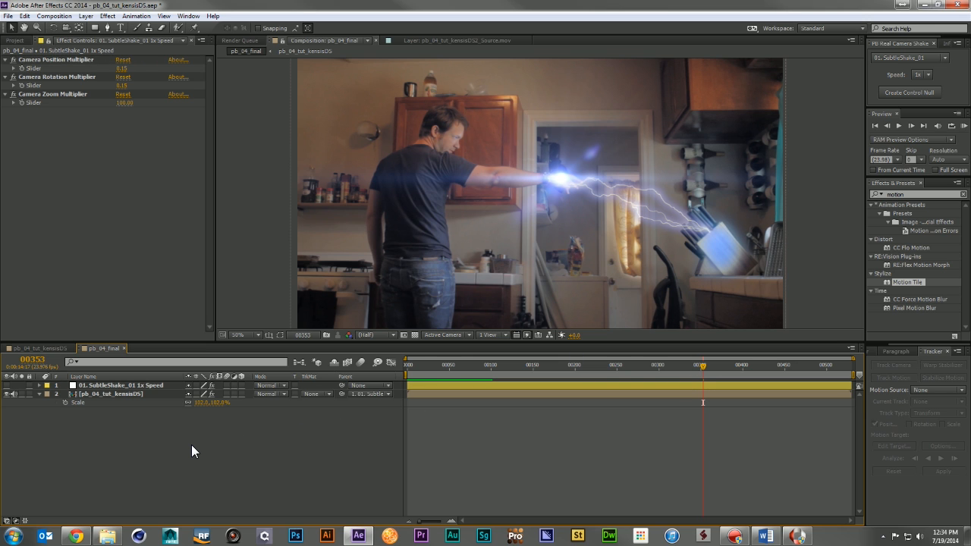
key(Return)
text(CC)
key(Return)
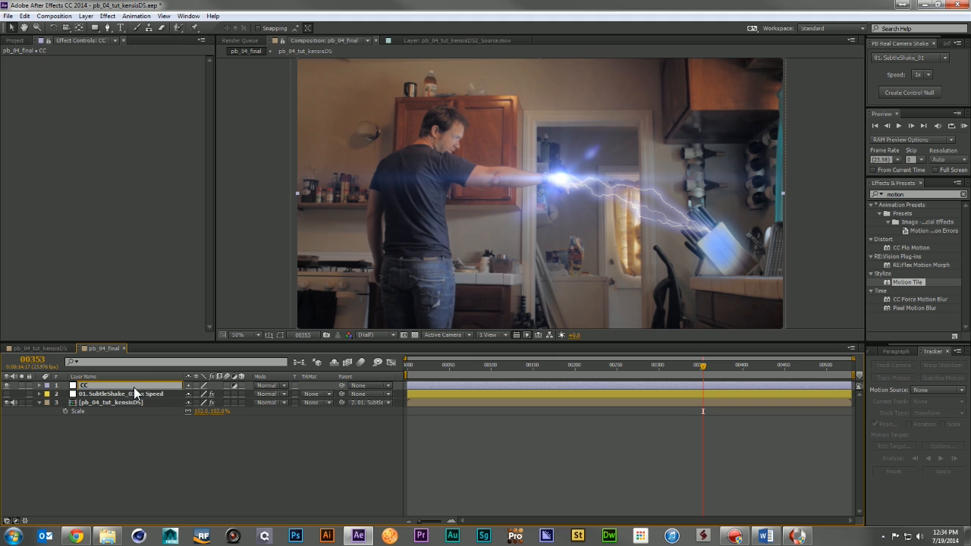
- Find the Curves effect and apply it to the CC adjustment layer
click(921, 197)
double_click(921, 196)
text(curves)
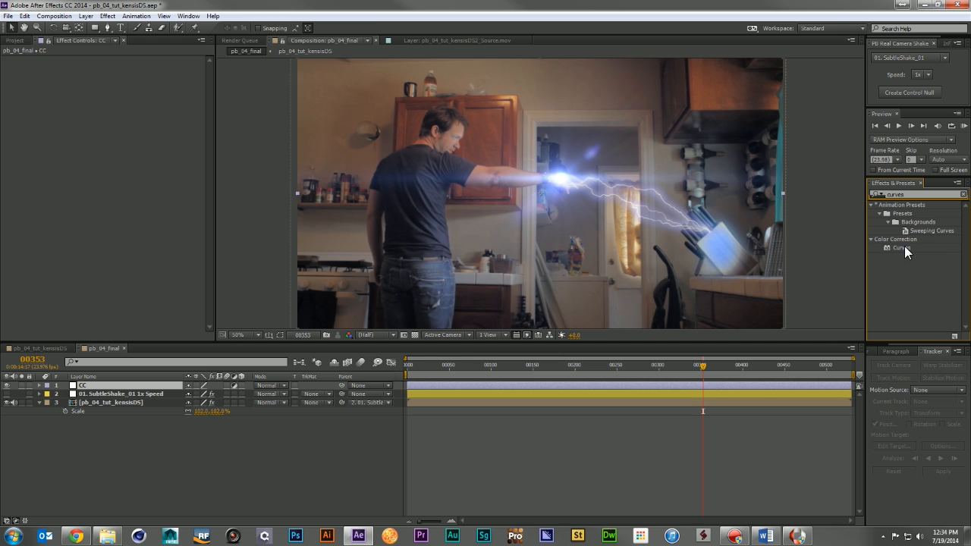
drag(904, 245, 77, 120)
- Find the Colorama effect and apply it to the CC layer below Curves
double_click(915, 194)
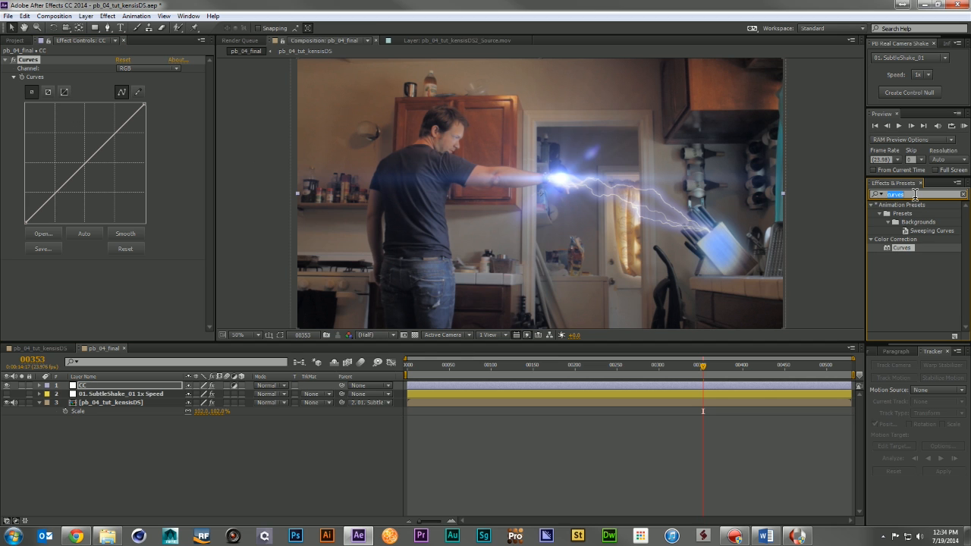
text(colora)
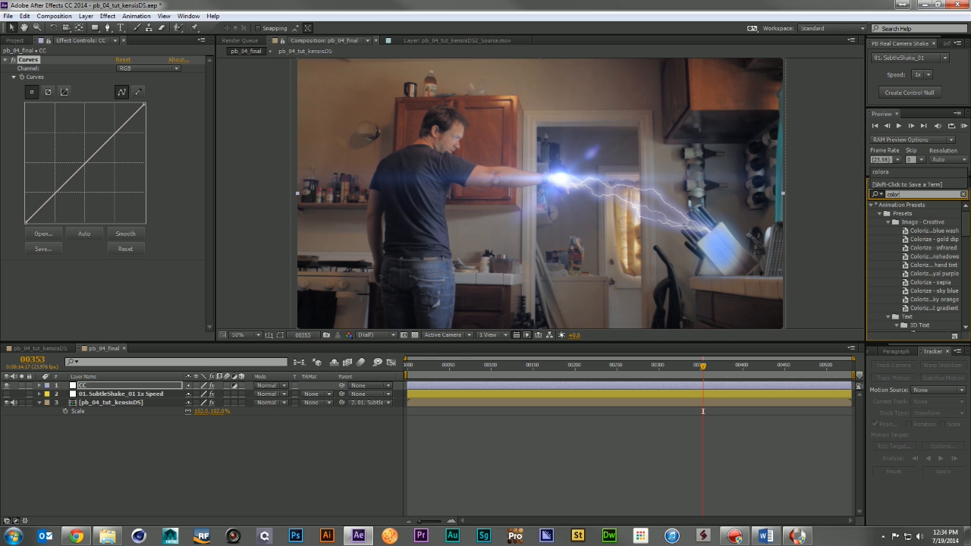
drag(902, 215, 143, 103)
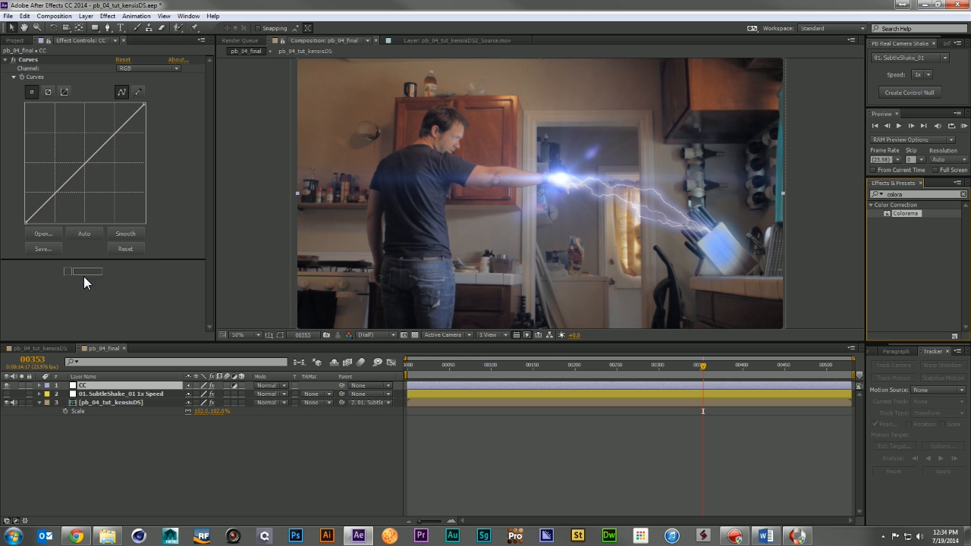
drag(83, 275, 85, 276)
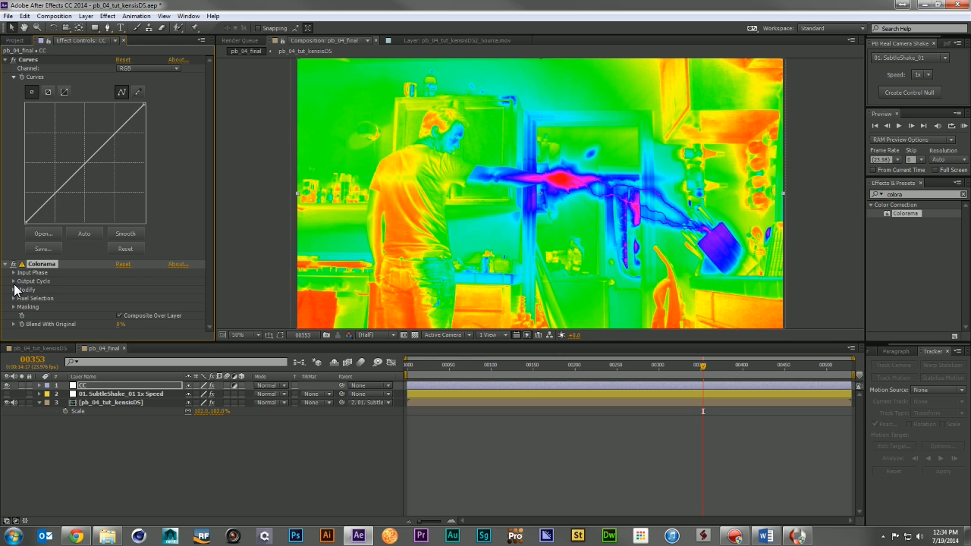
- Expand Colorama's Output Cycle and try the Solarize Blue, Earthenware and Carribean preset palettes
click(12, 274)
click(13, 273)
click(13, 280)
scroll(161, 244, down, 4)
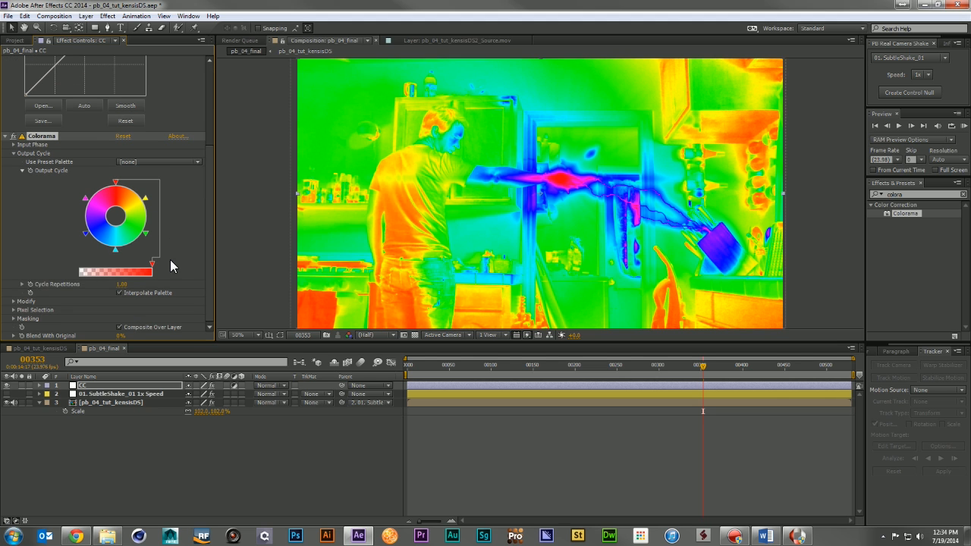
click(162, 162)
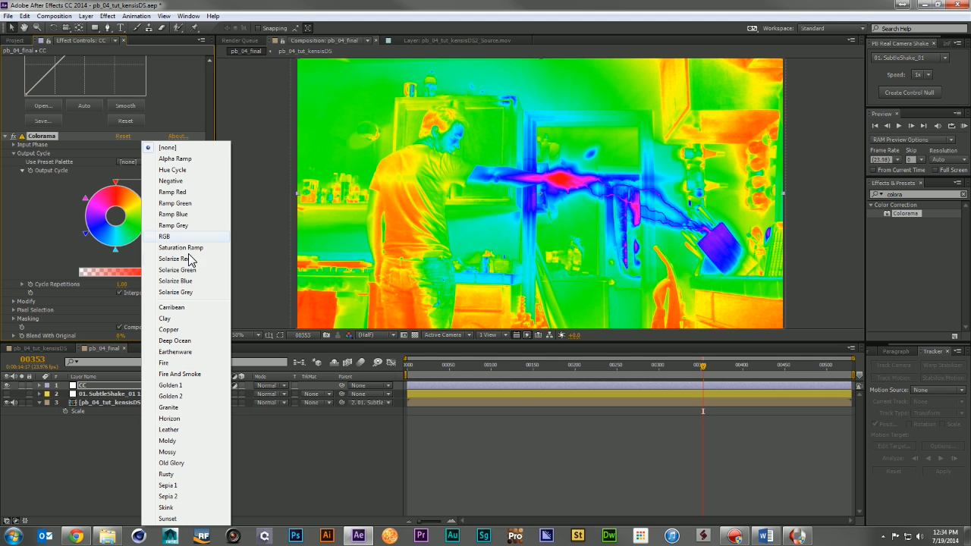
click(193, 281)
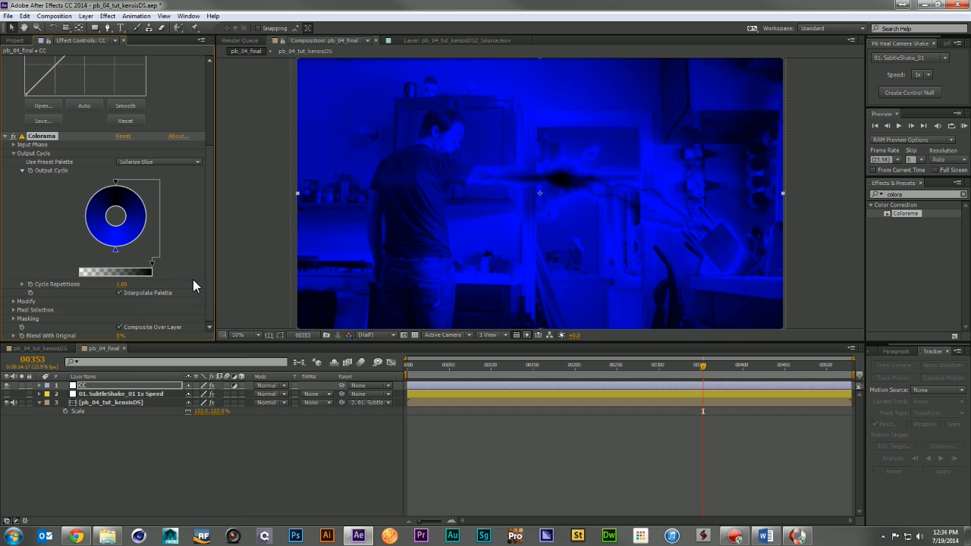
click(173, 163)
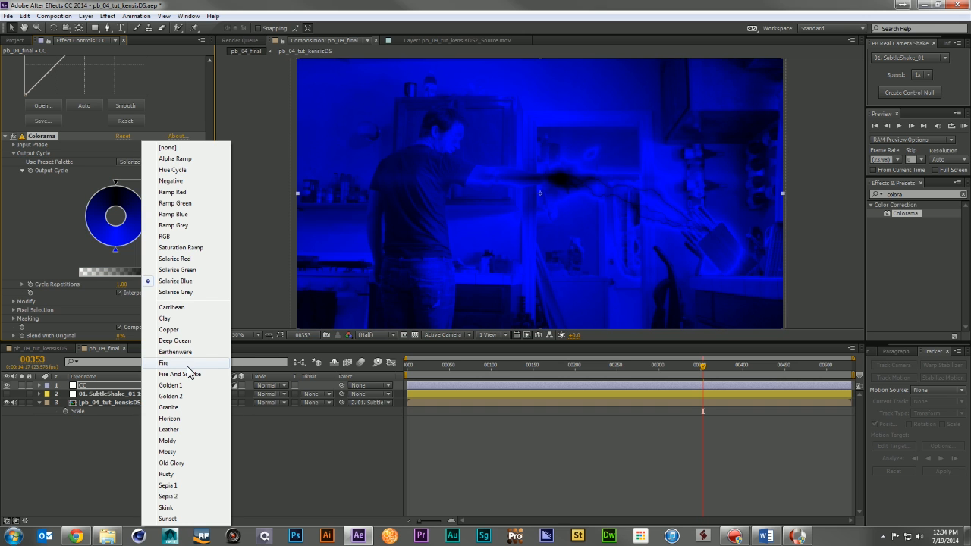
click(173, 352)
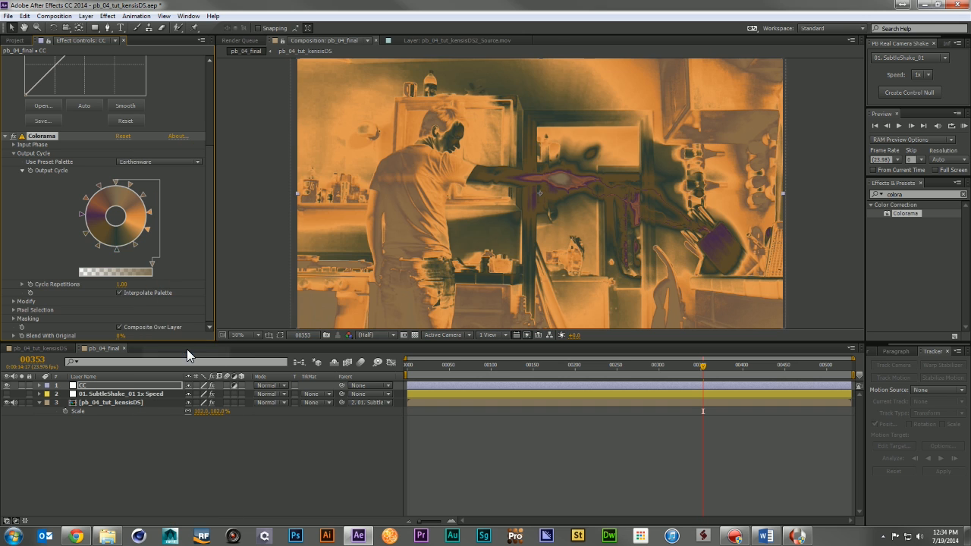
click(163, 156)
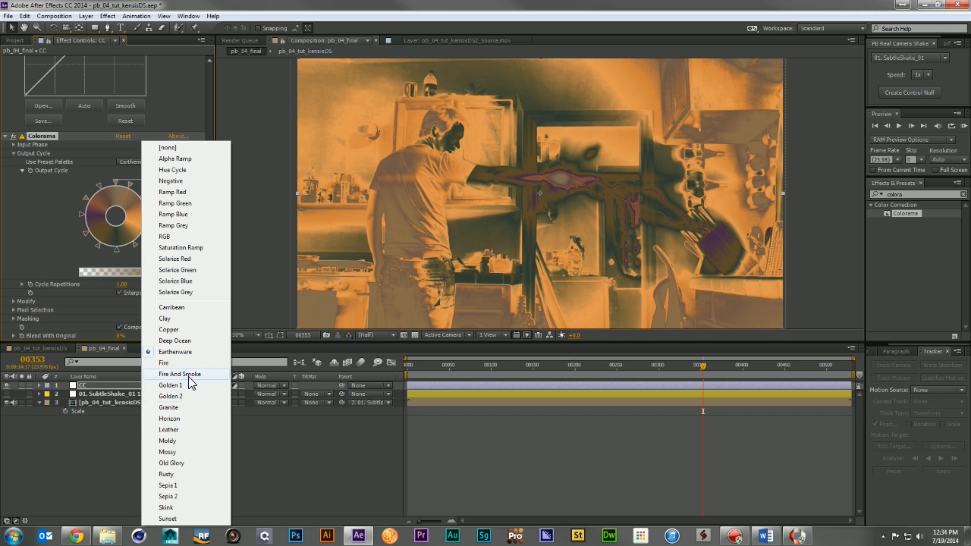
click(186, 308)
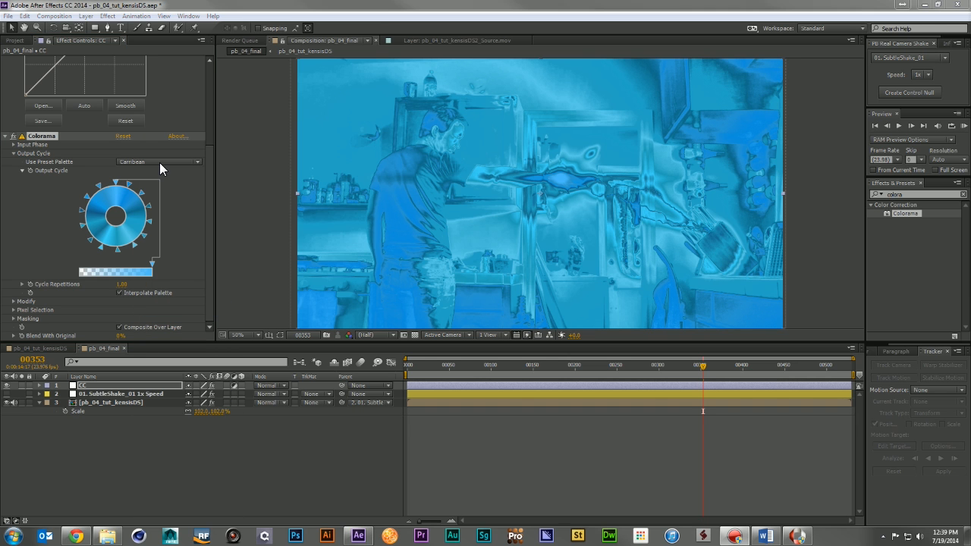
- Set Colorama's preset palette to Deep Ocean and its Blend With Original to 86%
click(159, 164)
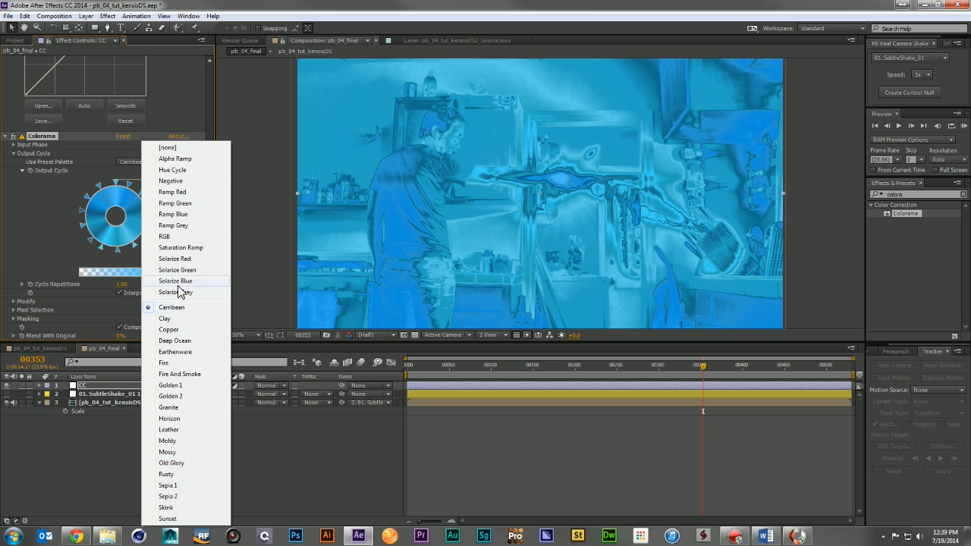
click(182, 341)
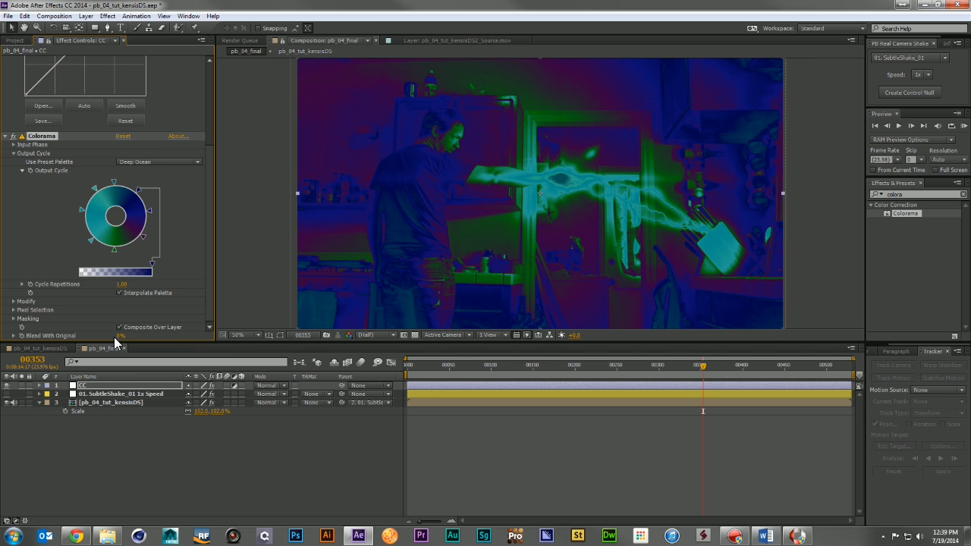
drag(119, 340, 167, 336)
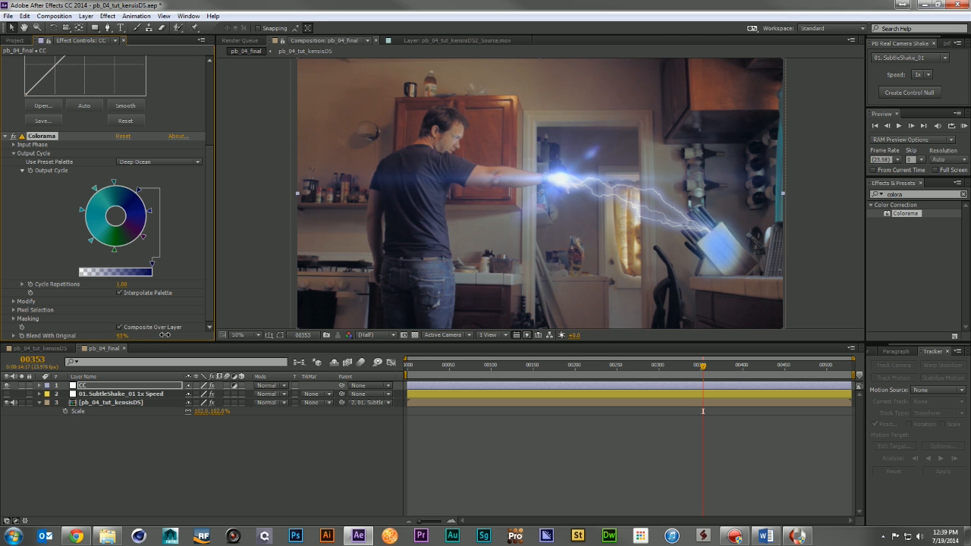
drag(163, 335, 160, 335)
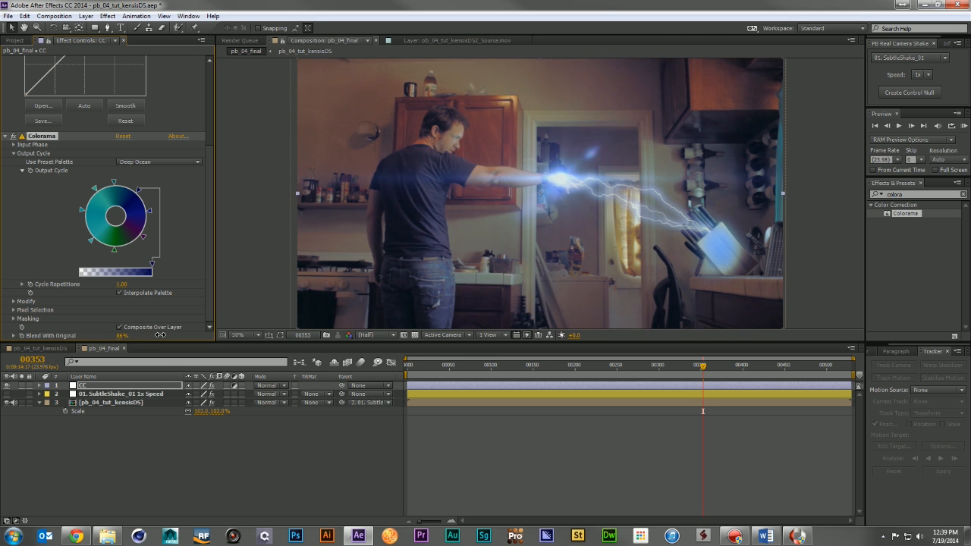
- Toggle Colorama off and on to compare the image with and without the tint
click(13, 135)
click(13, 135)
click(13, 135)
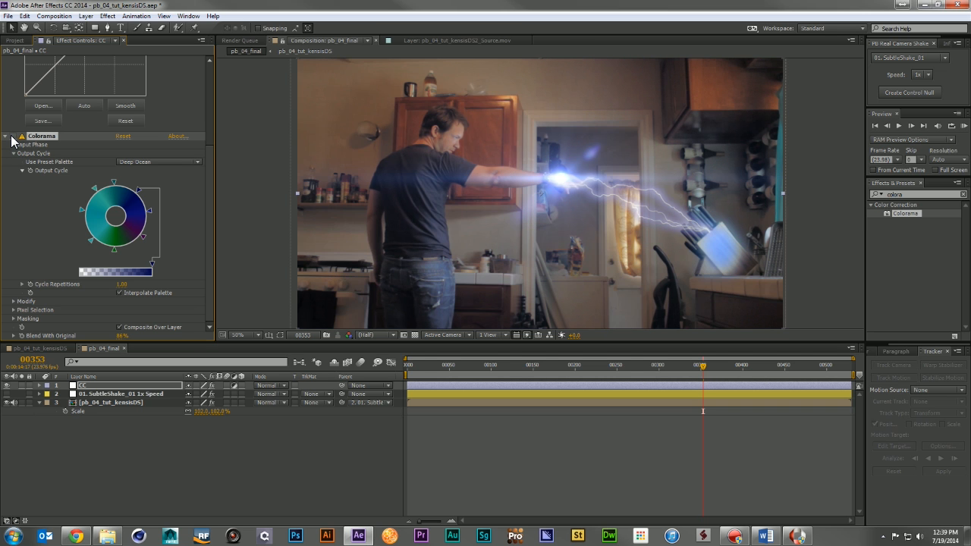
click(13, 136)
- Move Colorama above Curves in the CC layer's effect order
scroll(49, 155, up, 4)
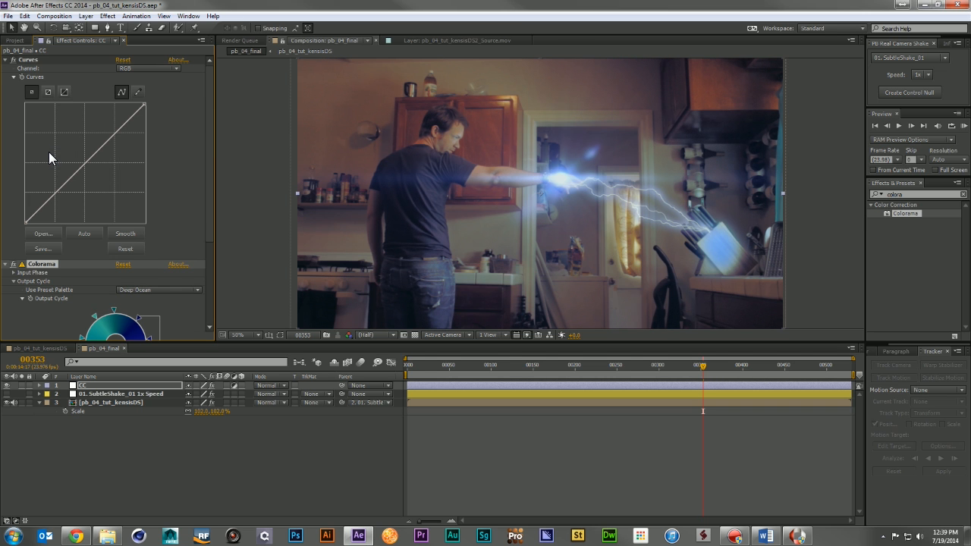
click(49, 266)
drag(65, 60, 65, 57)
- Shape the RGB curve into a gentle S by raising the highlights and lowering the shadows
scroll(117, 245, down, 4)
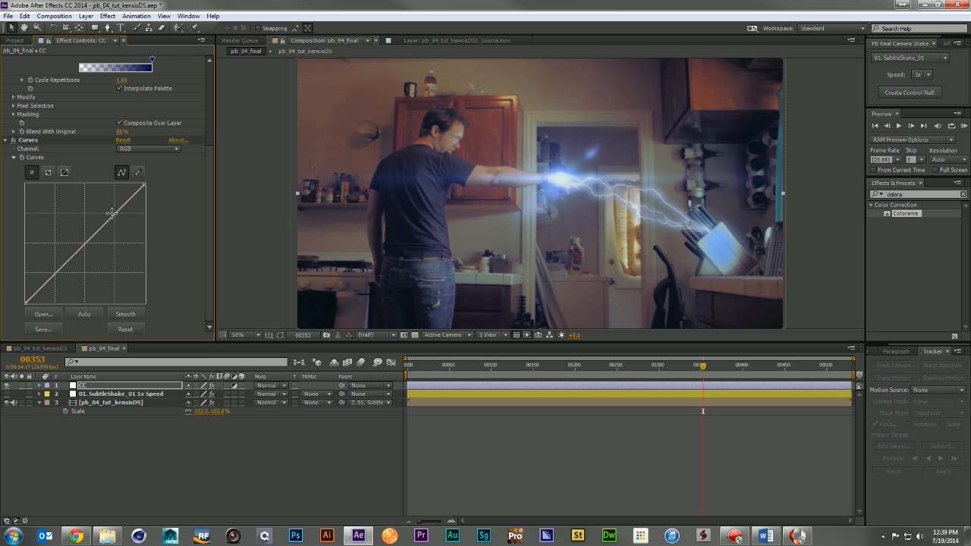
drag(110, 215, 114, 203)
drag(69, 248, 62, 267)
- Create another adjustment layer above CC and name it BLUR
click(301, 418)
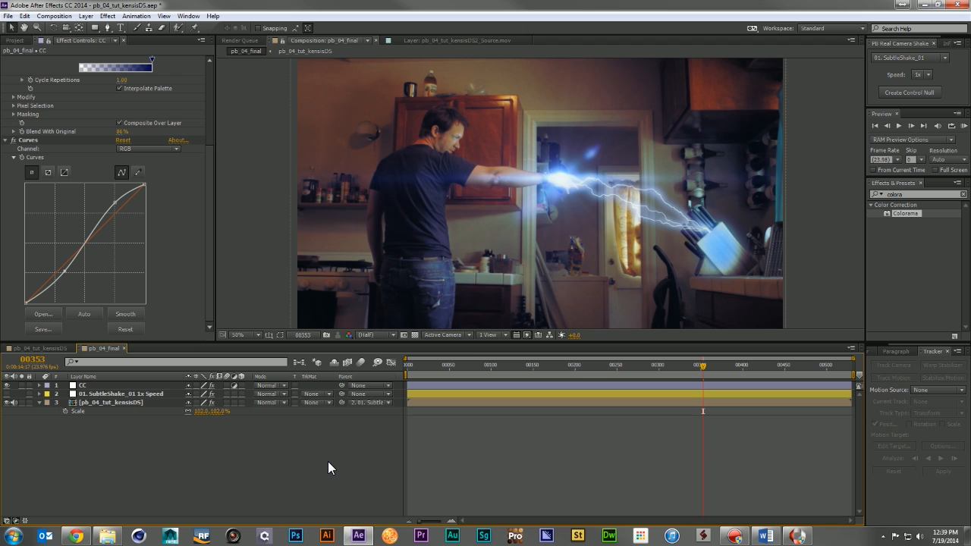
key(ctrl+alt+y)
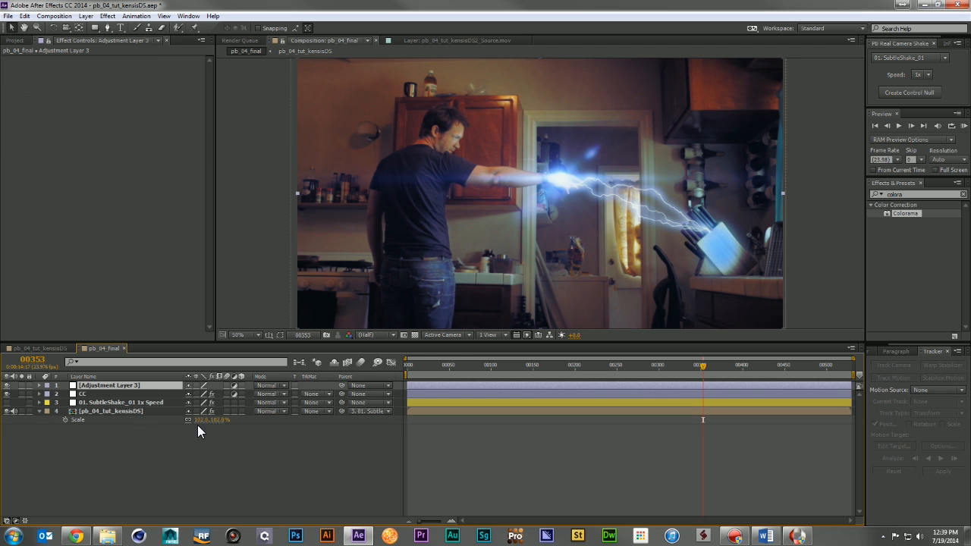
key(Return)
text(BLUR)
key(Return)
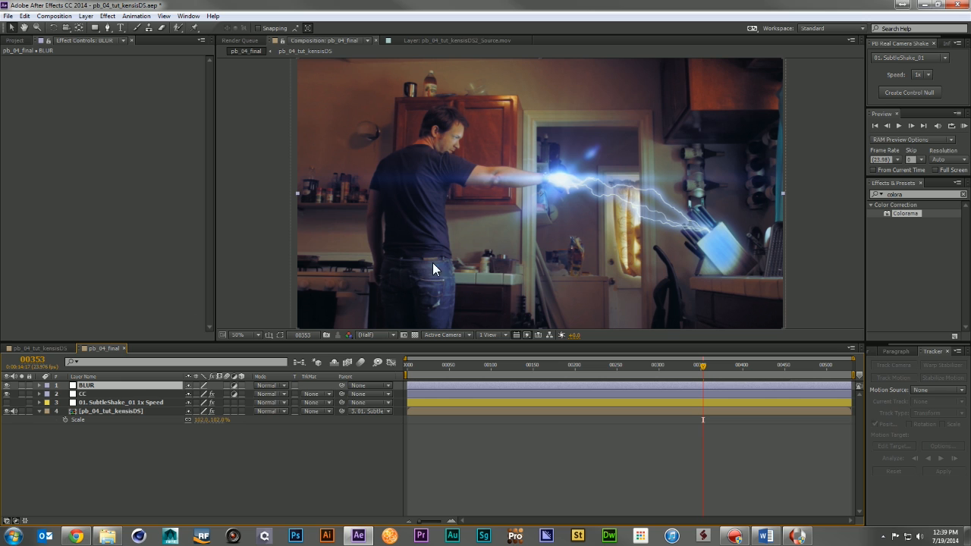
- Apply Fast Blur to the BLUR layer with Repeat Edge Pixels enabled and a Blurriness of 10
click(912, 195)
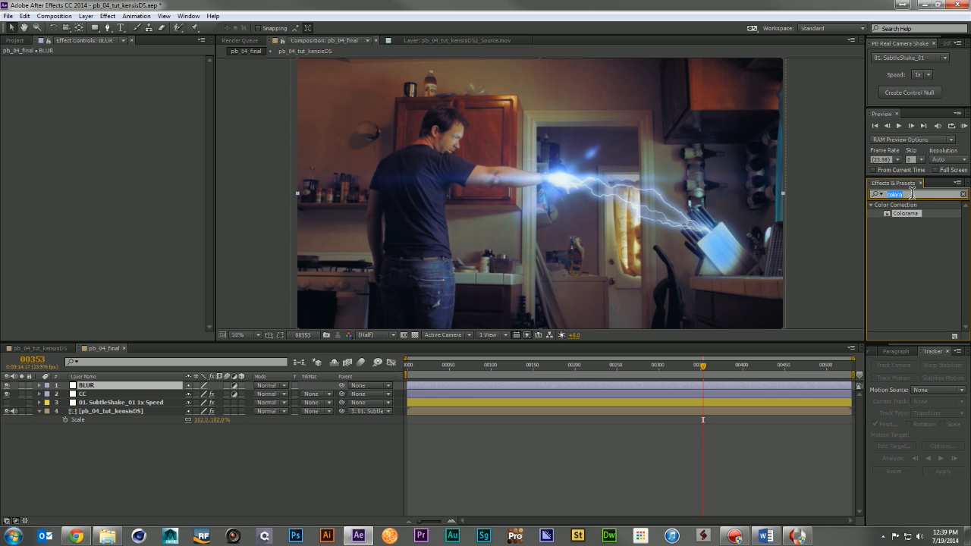
text(fast)
drag(902, 221, 117, 388)
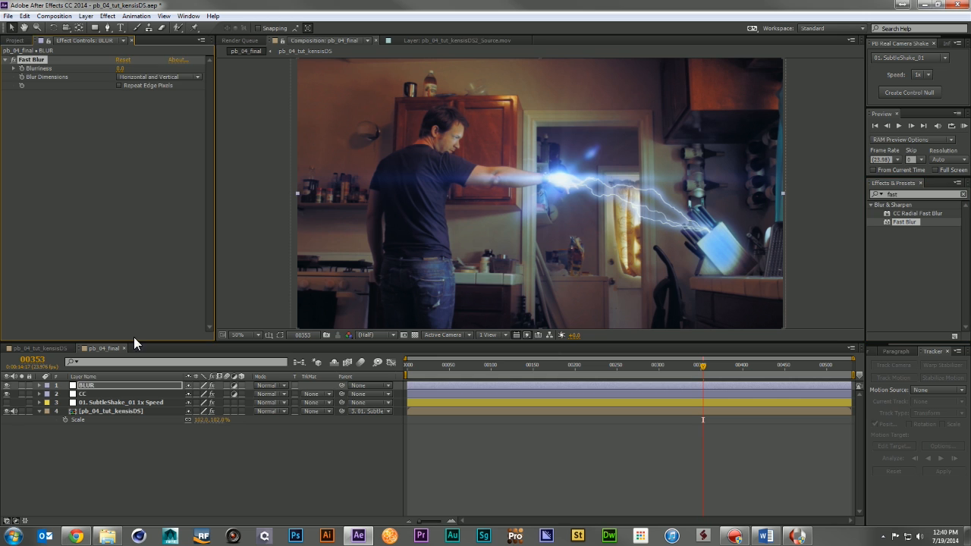
click(119, 85)
click(121, 69)
text(10)
key(Return)
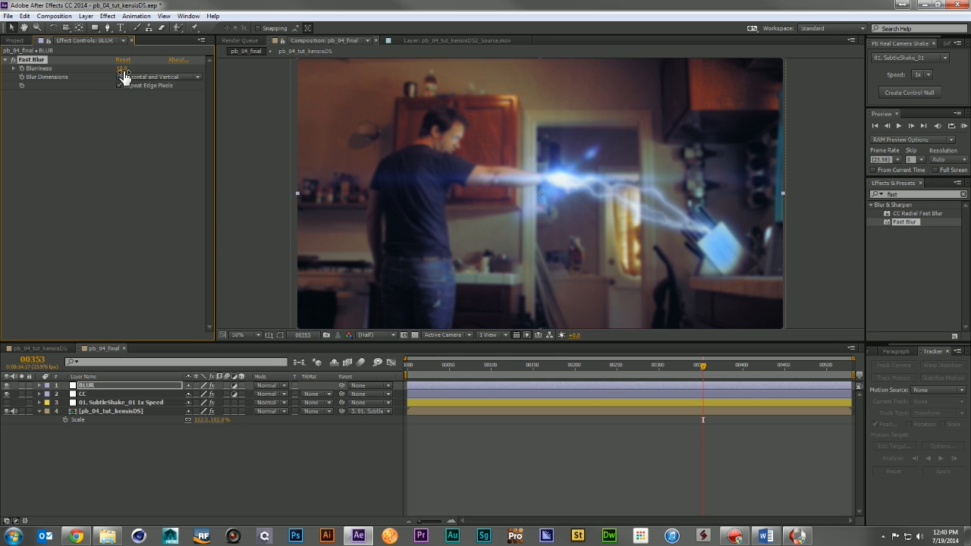
- Draw a wide rectangular mask on the BLUR layer across the middle of the frame, extending past both sides
key(comma)
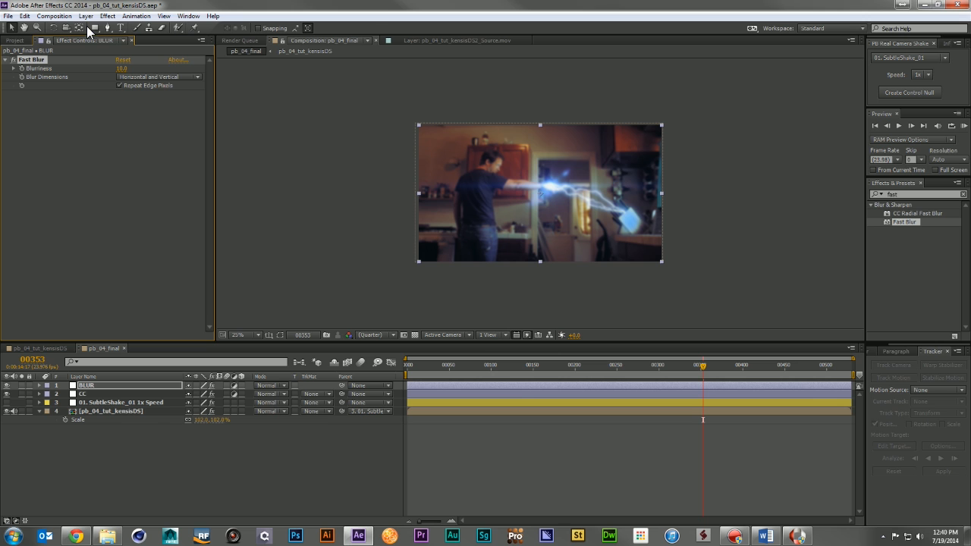
drag(96, 27, 141, 29)
drag(389, 149, 696, 226)
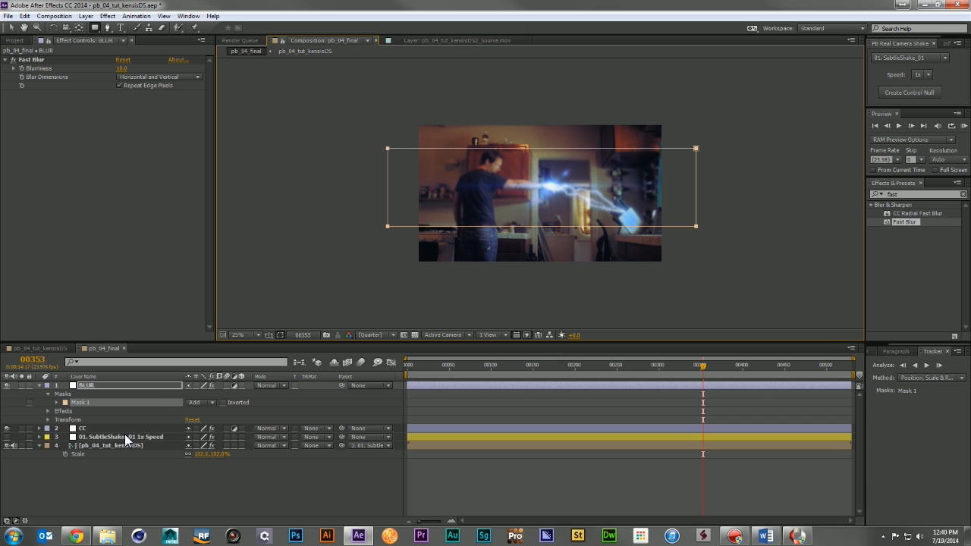
- Set the BLUR layer's Mask Feather to 300 pixels and its mask mode to Subtract
key(f)
click(201, 403)
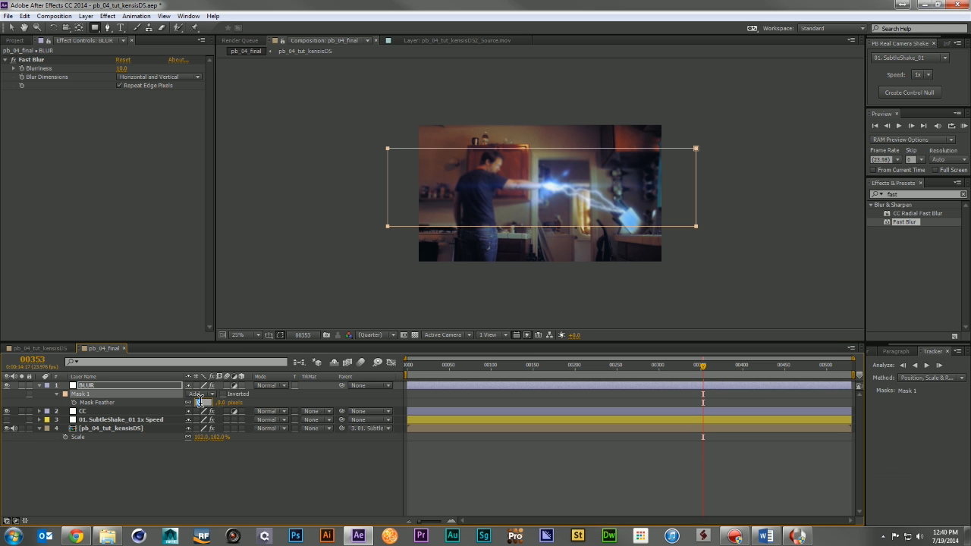
text(300)
key(Return)
click(200, 395)
click(242, 424)
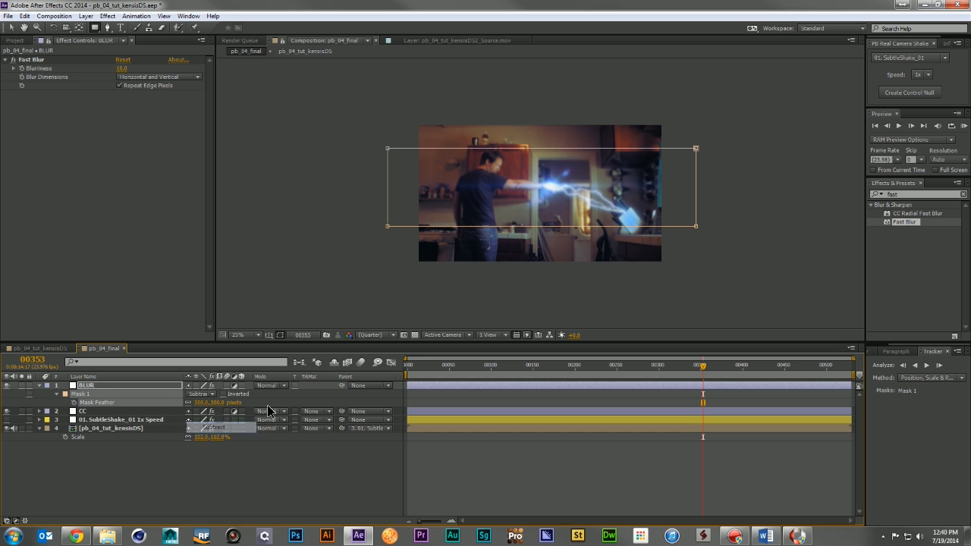
- Reduce the mask feather to 210 pixels and raise the Fast Blur Blurriness to 17
key(period)
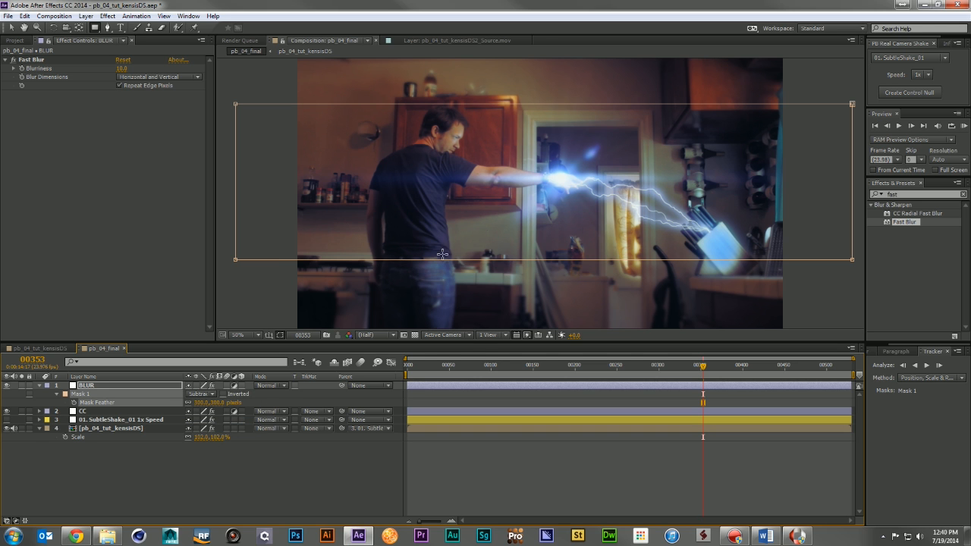
drag(213, 403, 175, 409)
drag(128, 69, 131, 69)
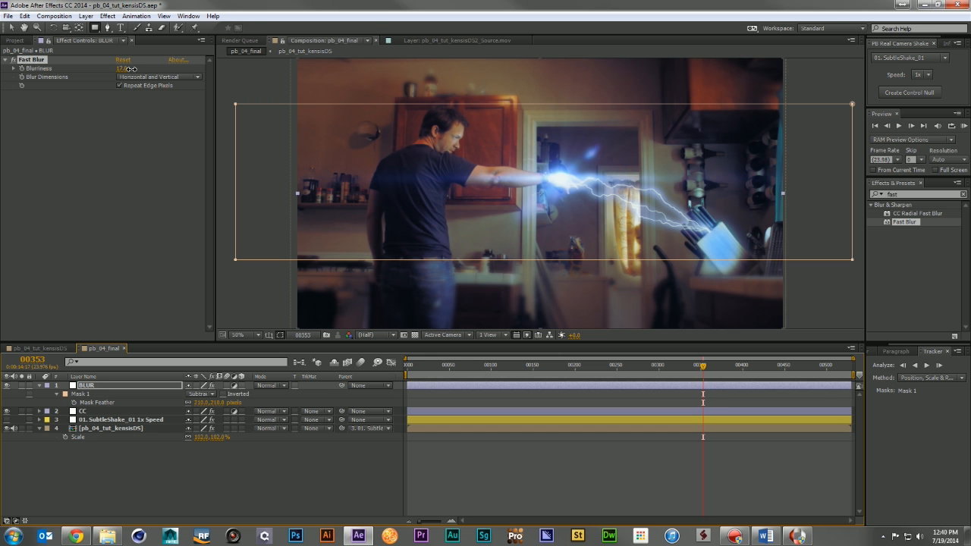
- Deselect the layers and play a RAM preview of the final composition
click(256, 487)
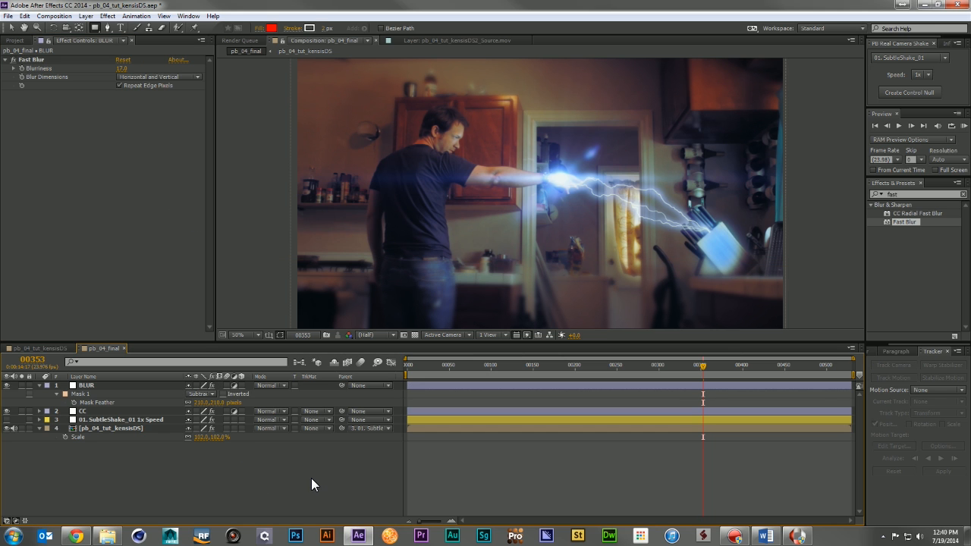
key(KP_0)
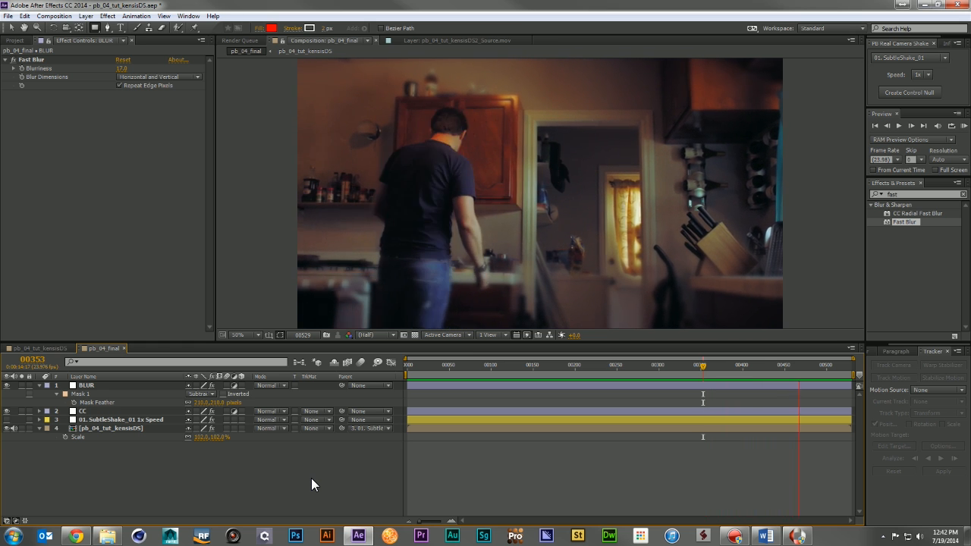
key(space)
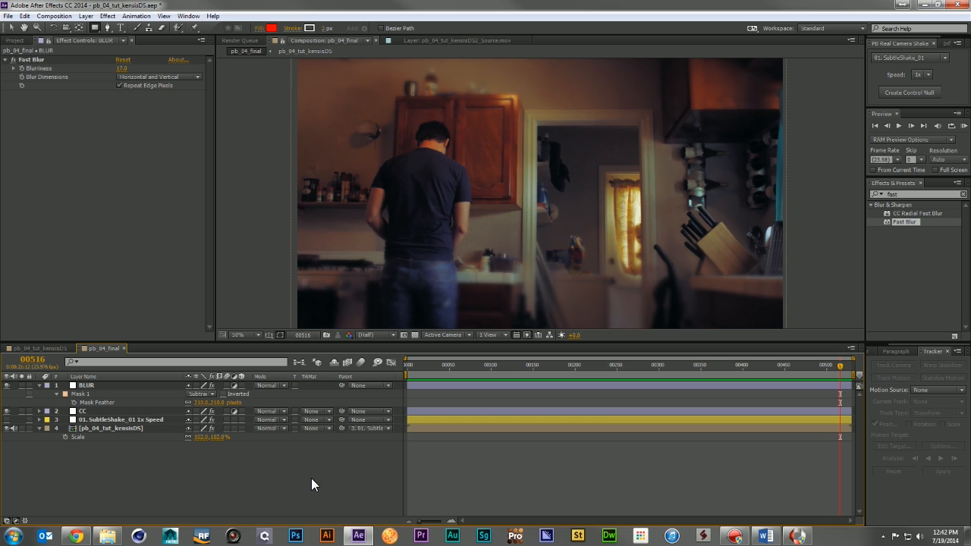